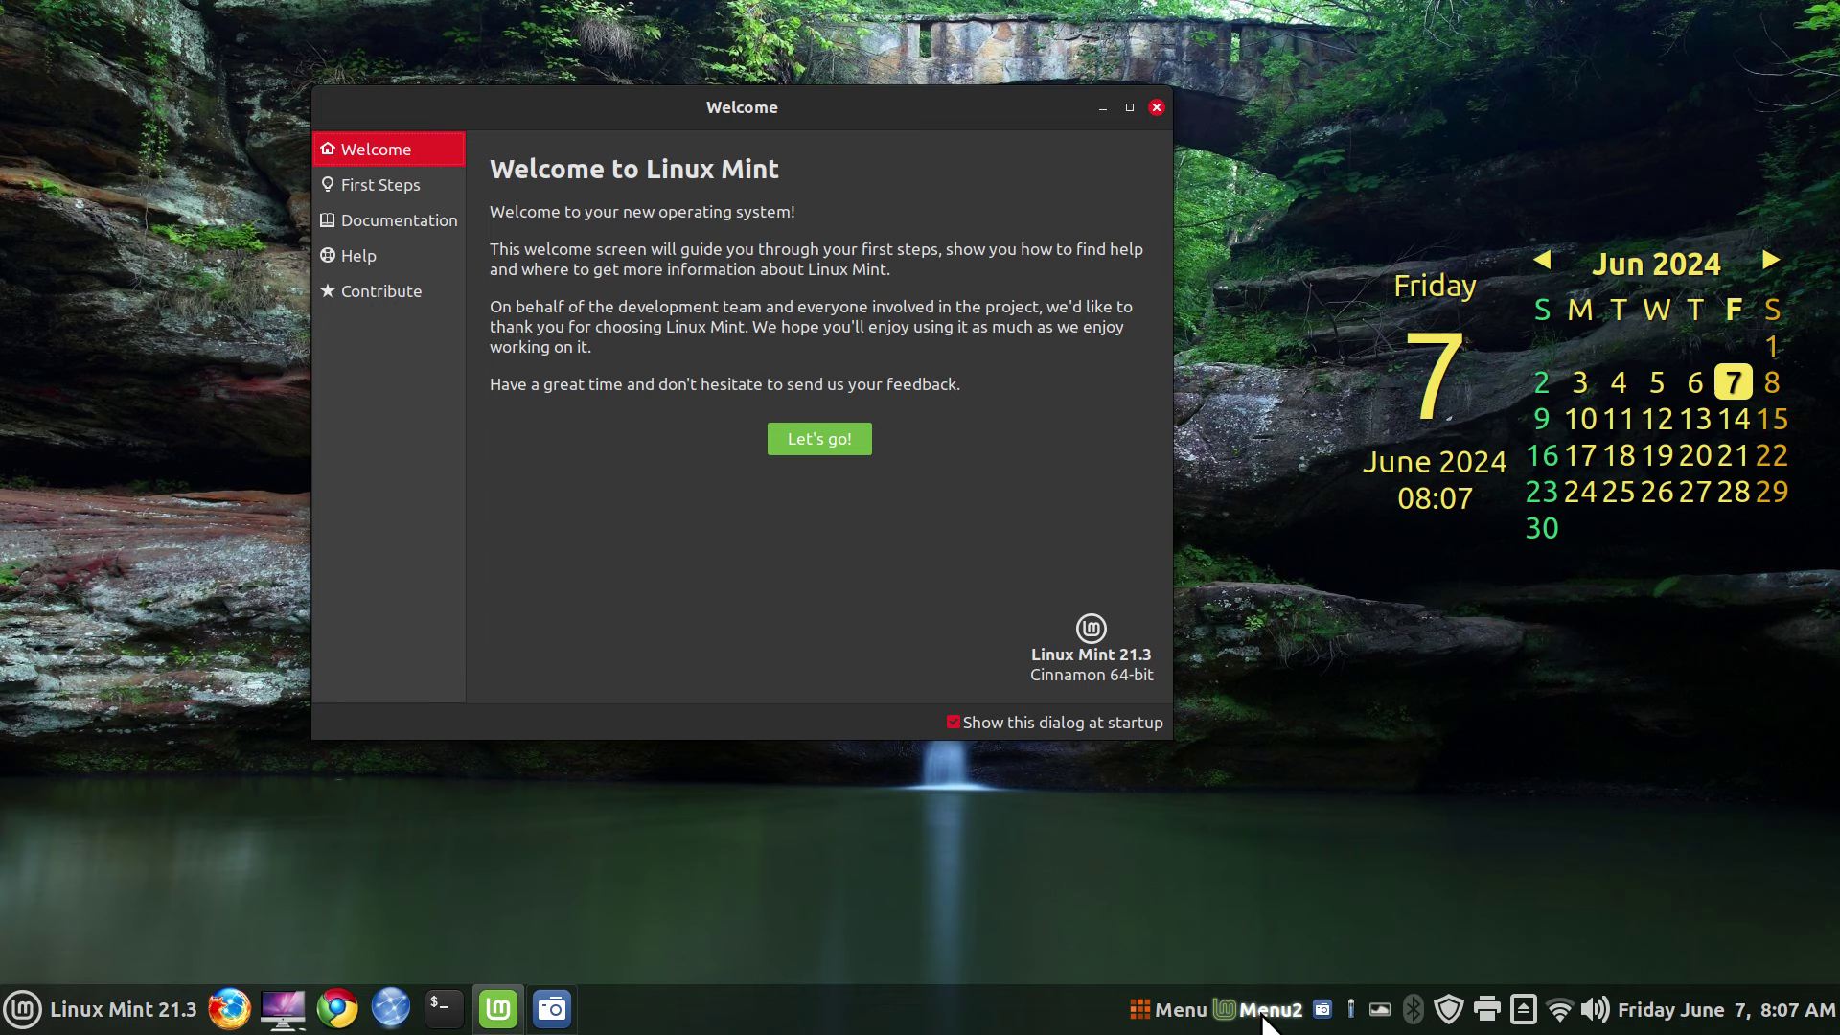
- Open each of the three application menus on the panel in turn to compare their layouts
{"action": "left_click", "coordinate": [1157, 1020]}
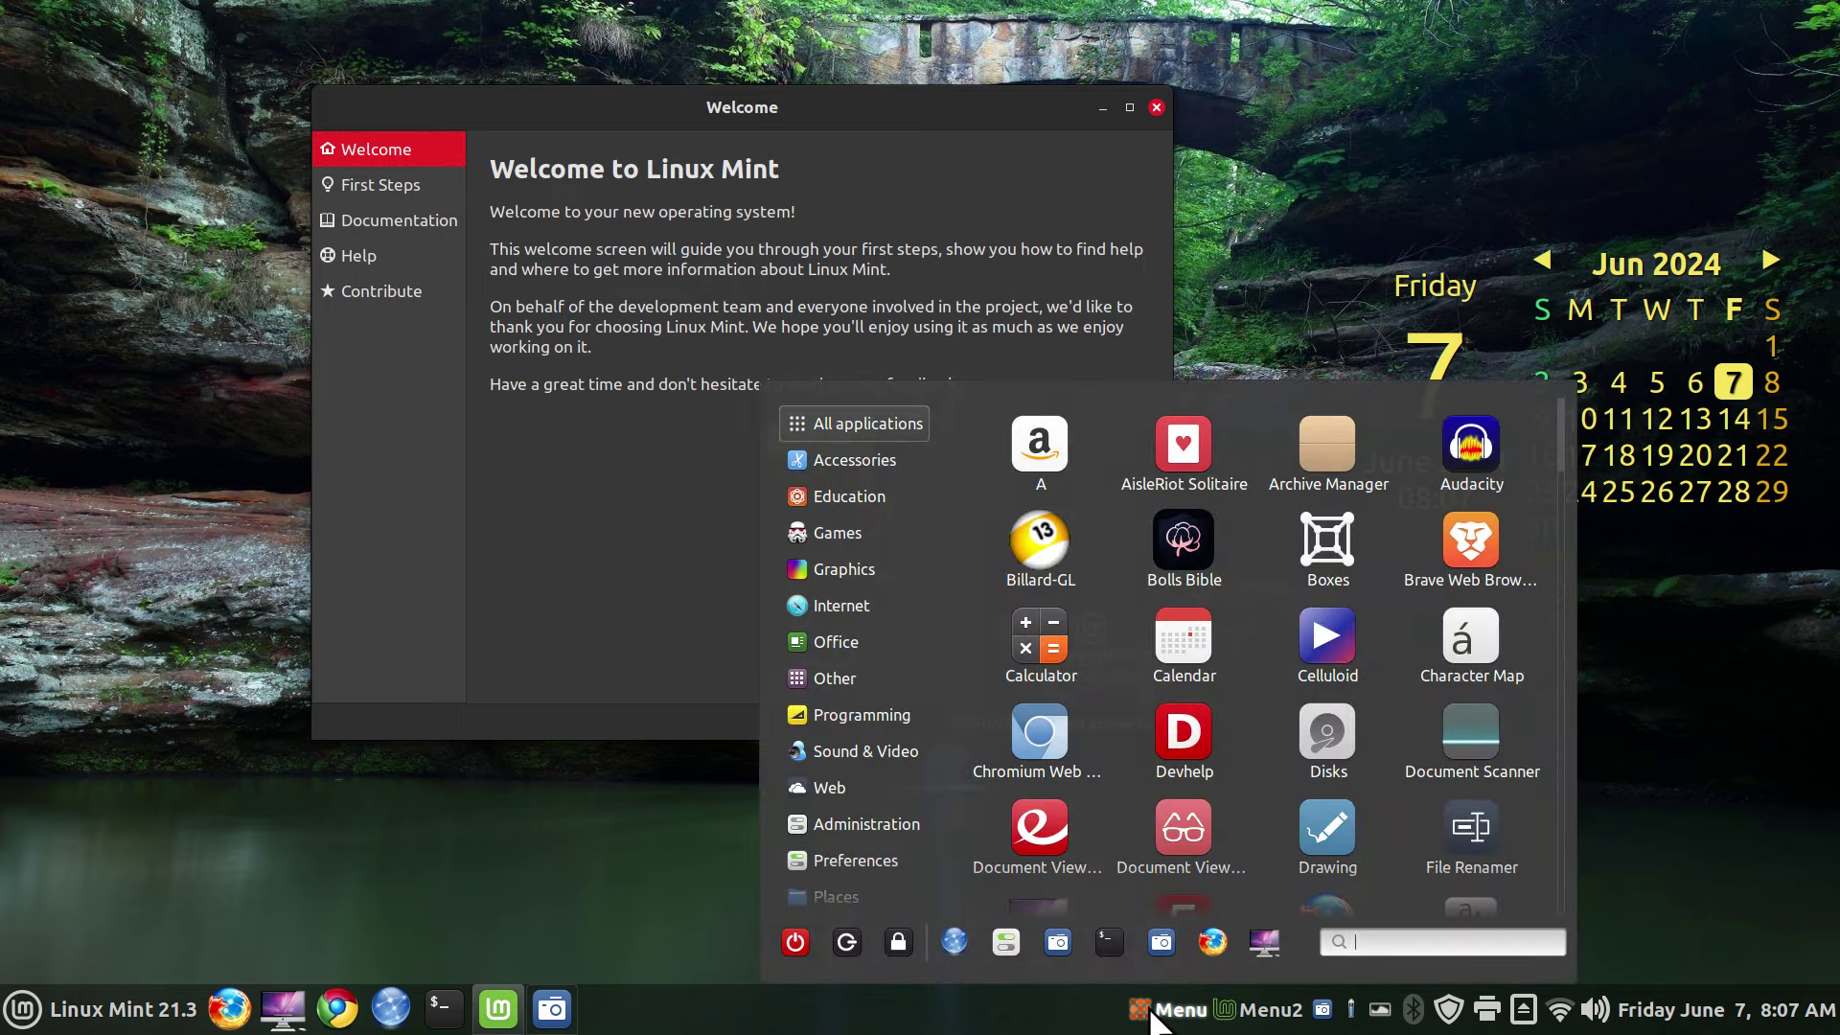
{"action": "left_click", "coordinate": [722, 847]}
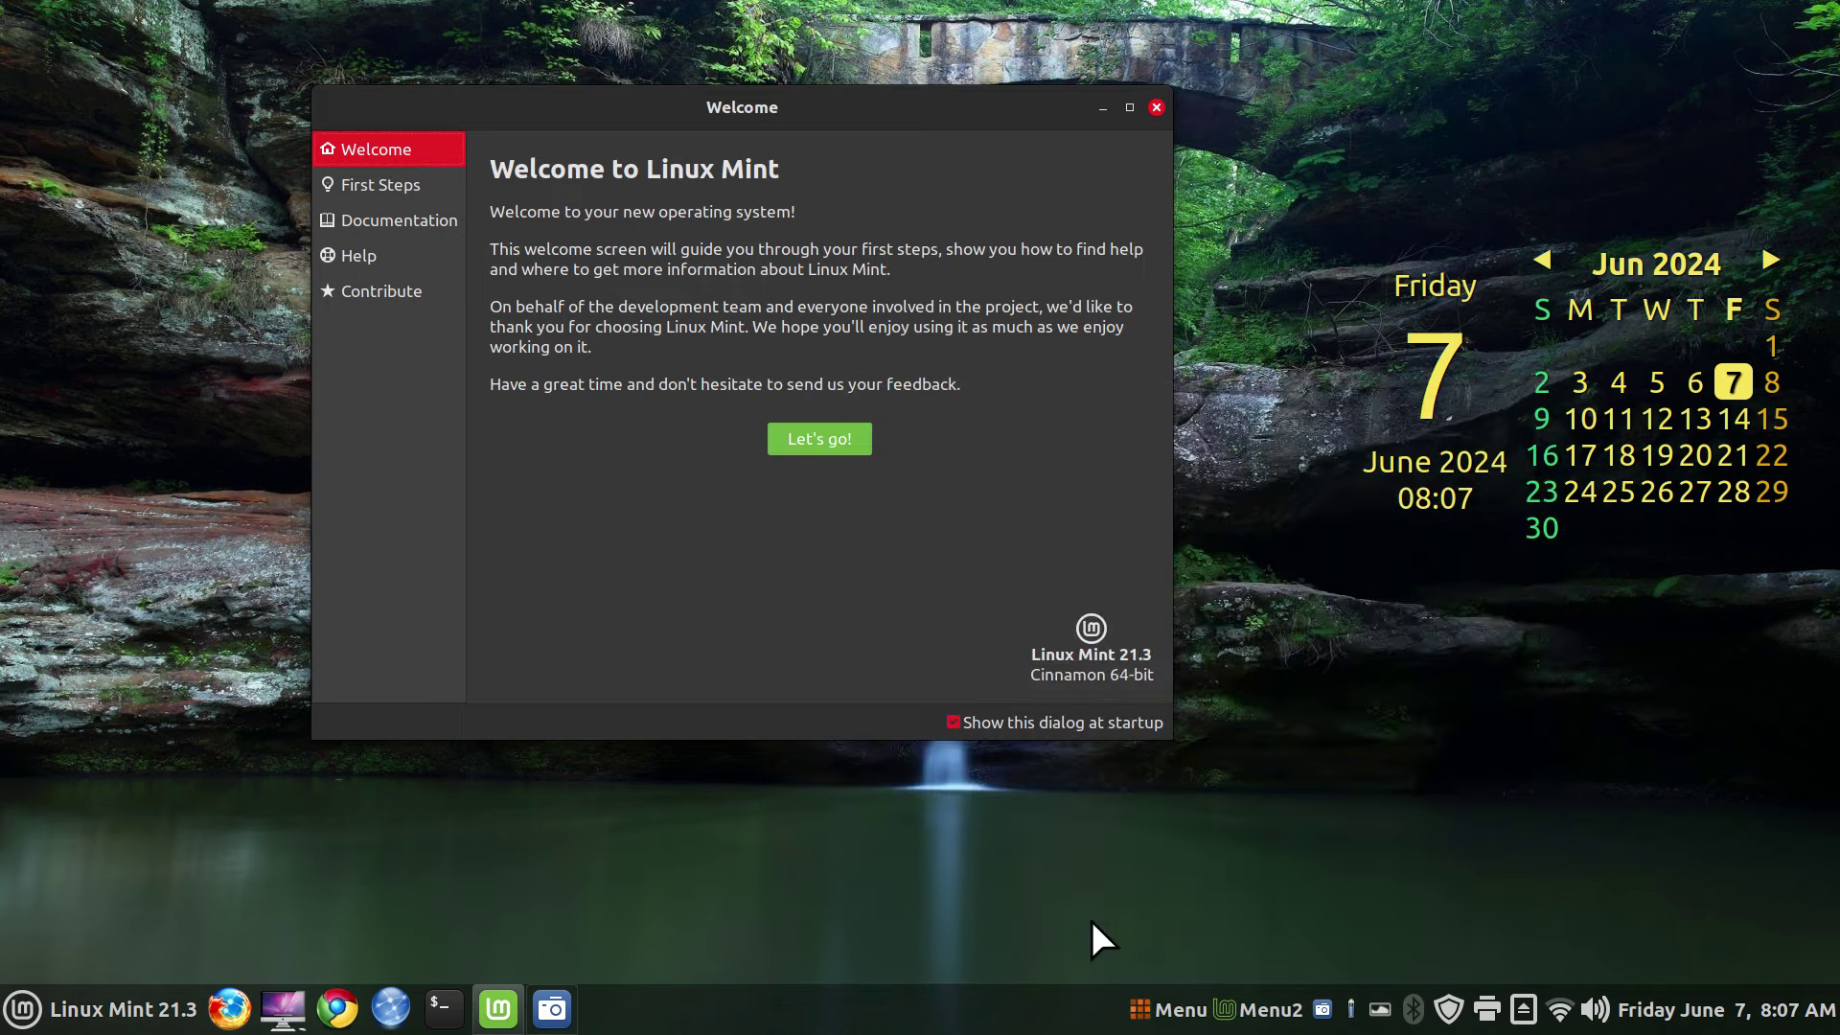
{"action": "left_click", "coordinate": [1239, 1018]}
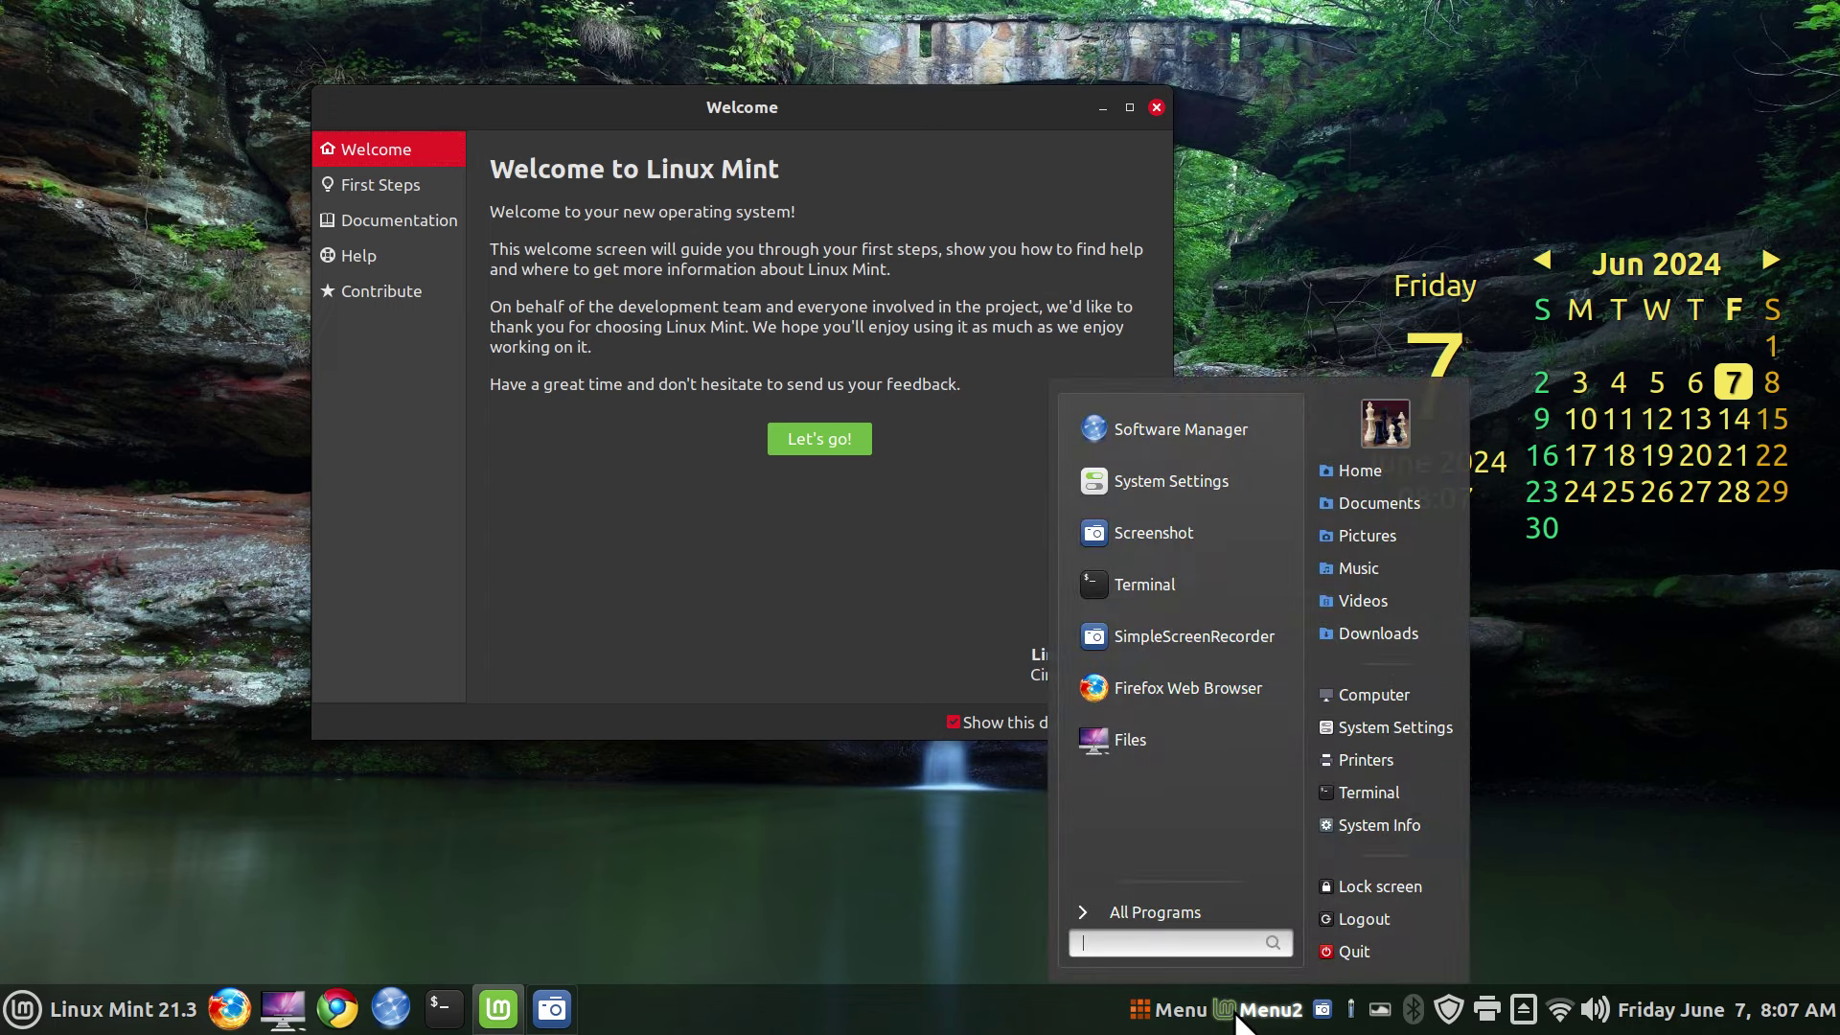
{"action": "left_click", "coordinate": [963, 877]}
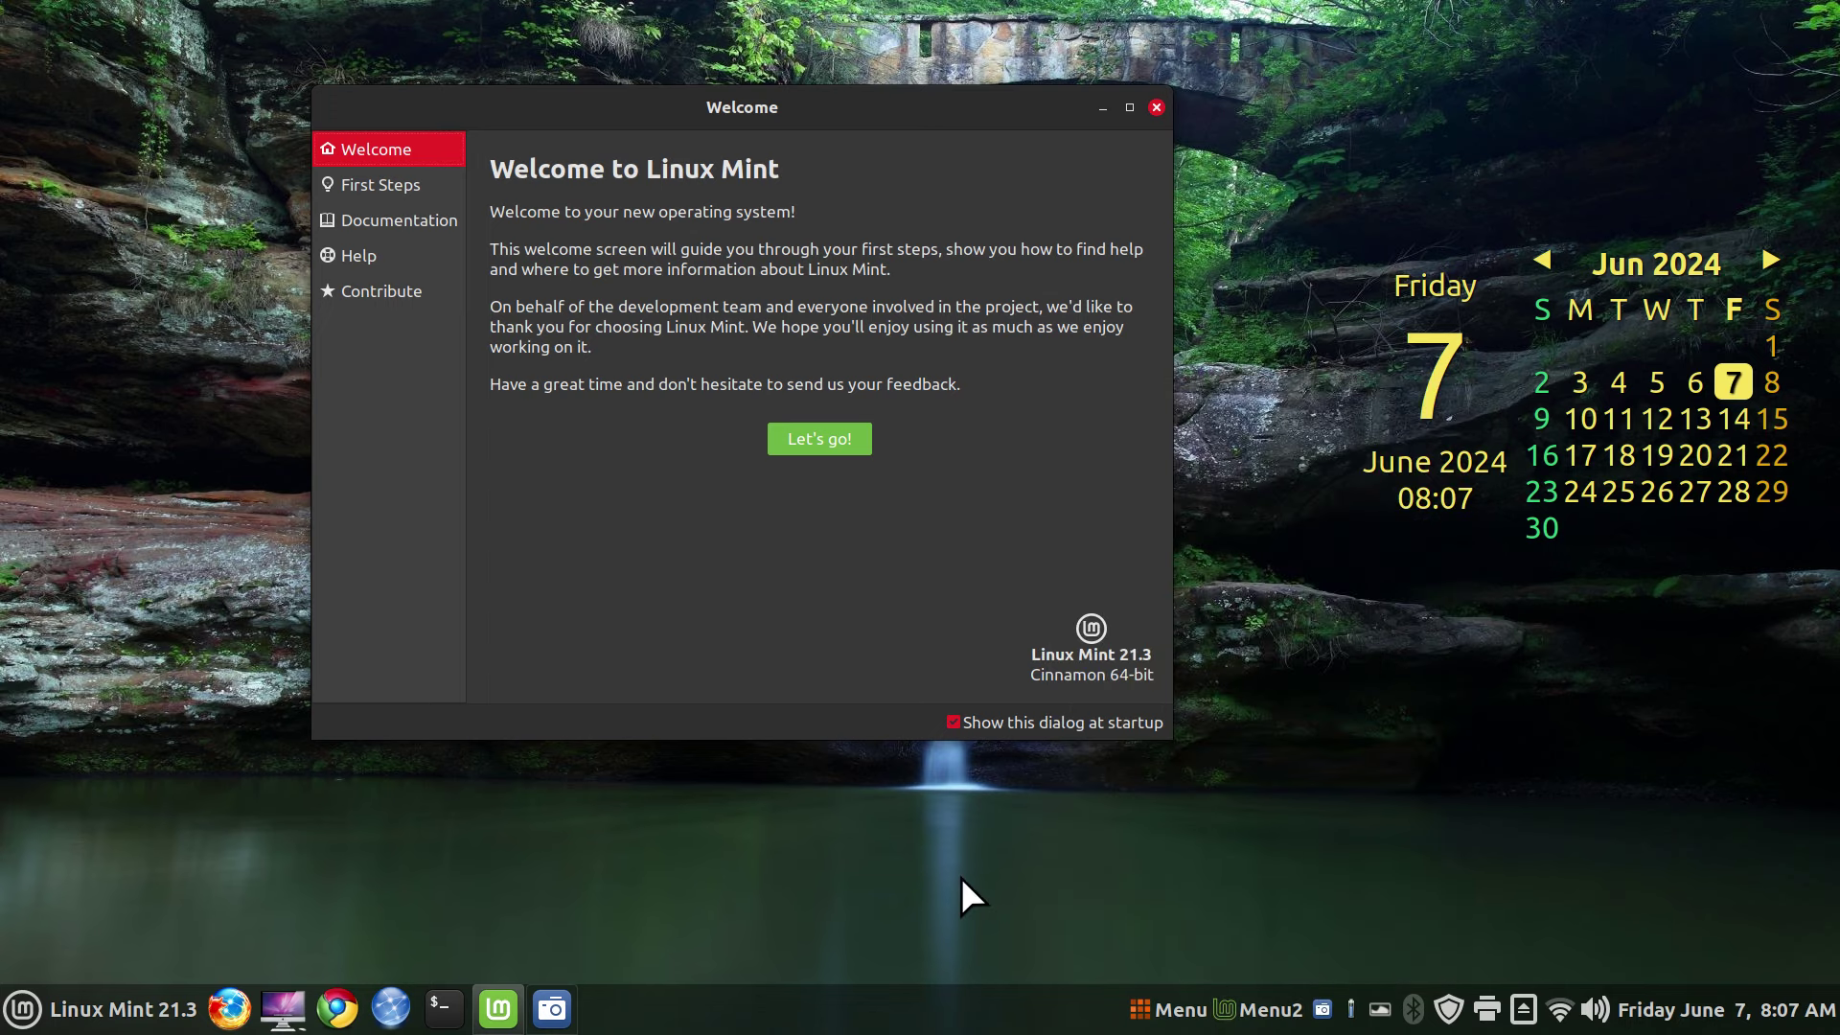
{"action": "left_click", "coordinate": [24, 1010]}
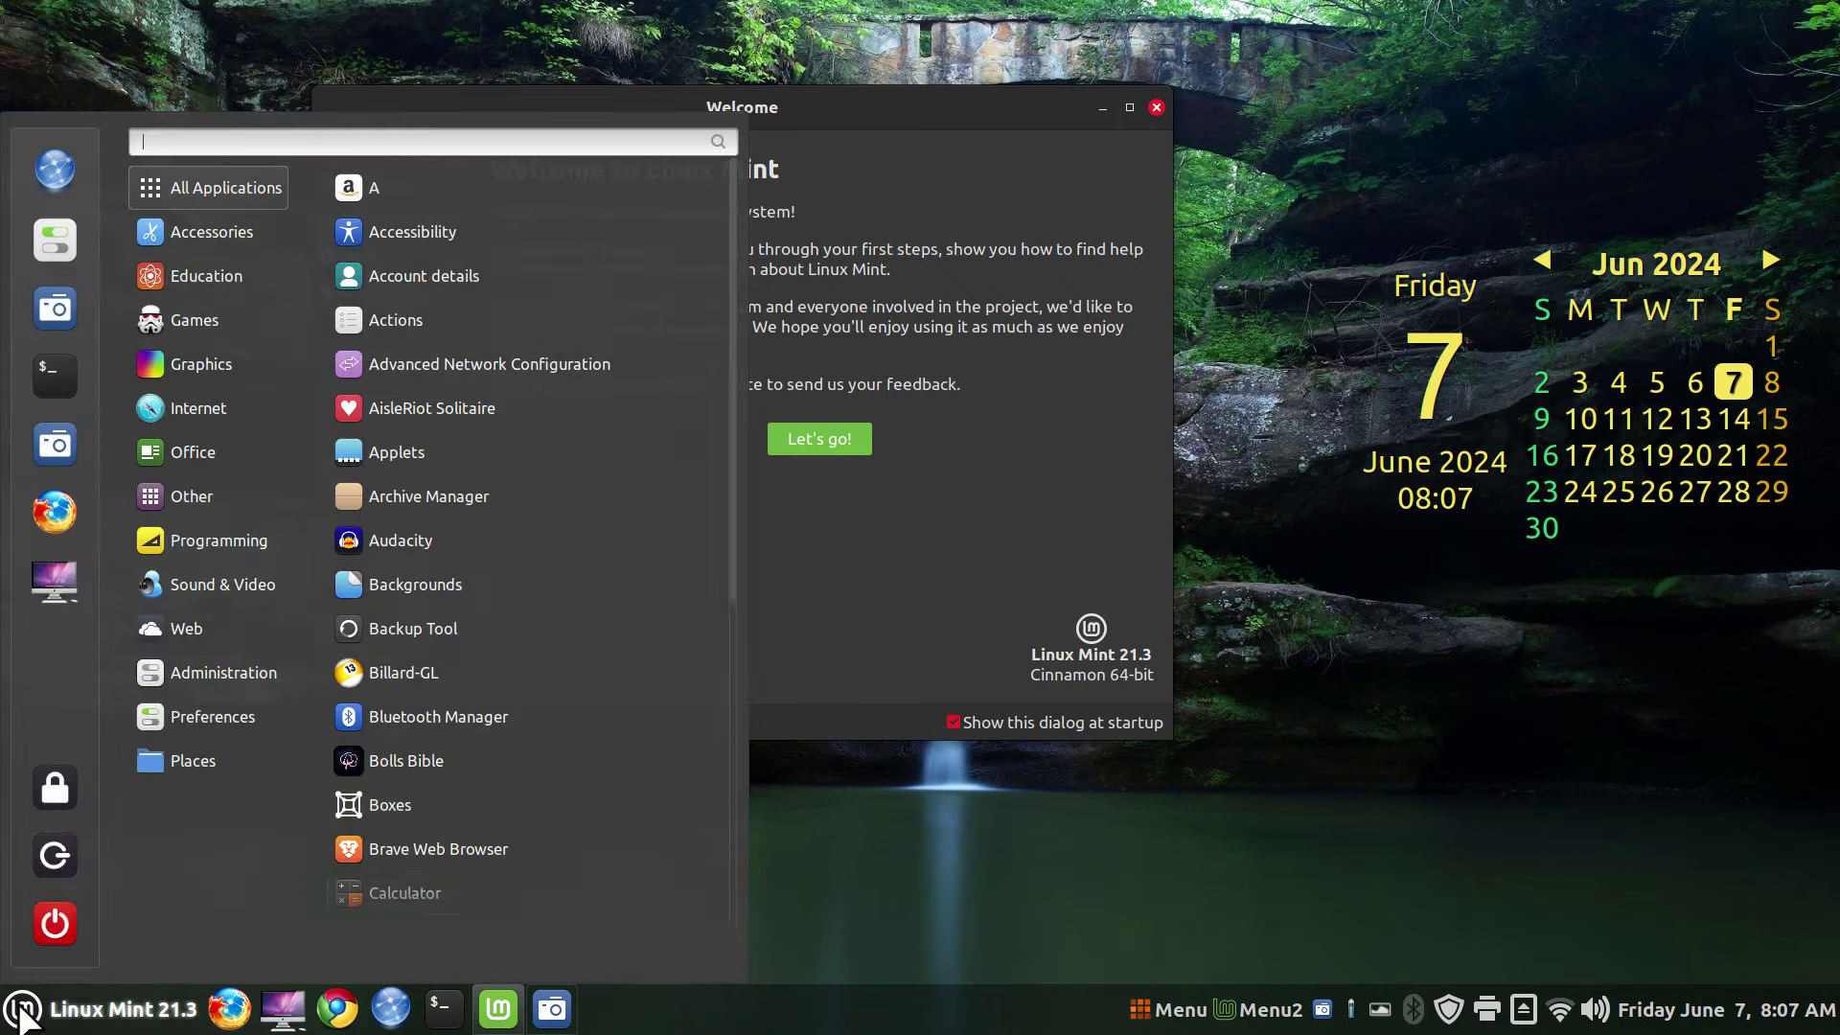
{"action": "left_click", "coordinate": [910, 847]}
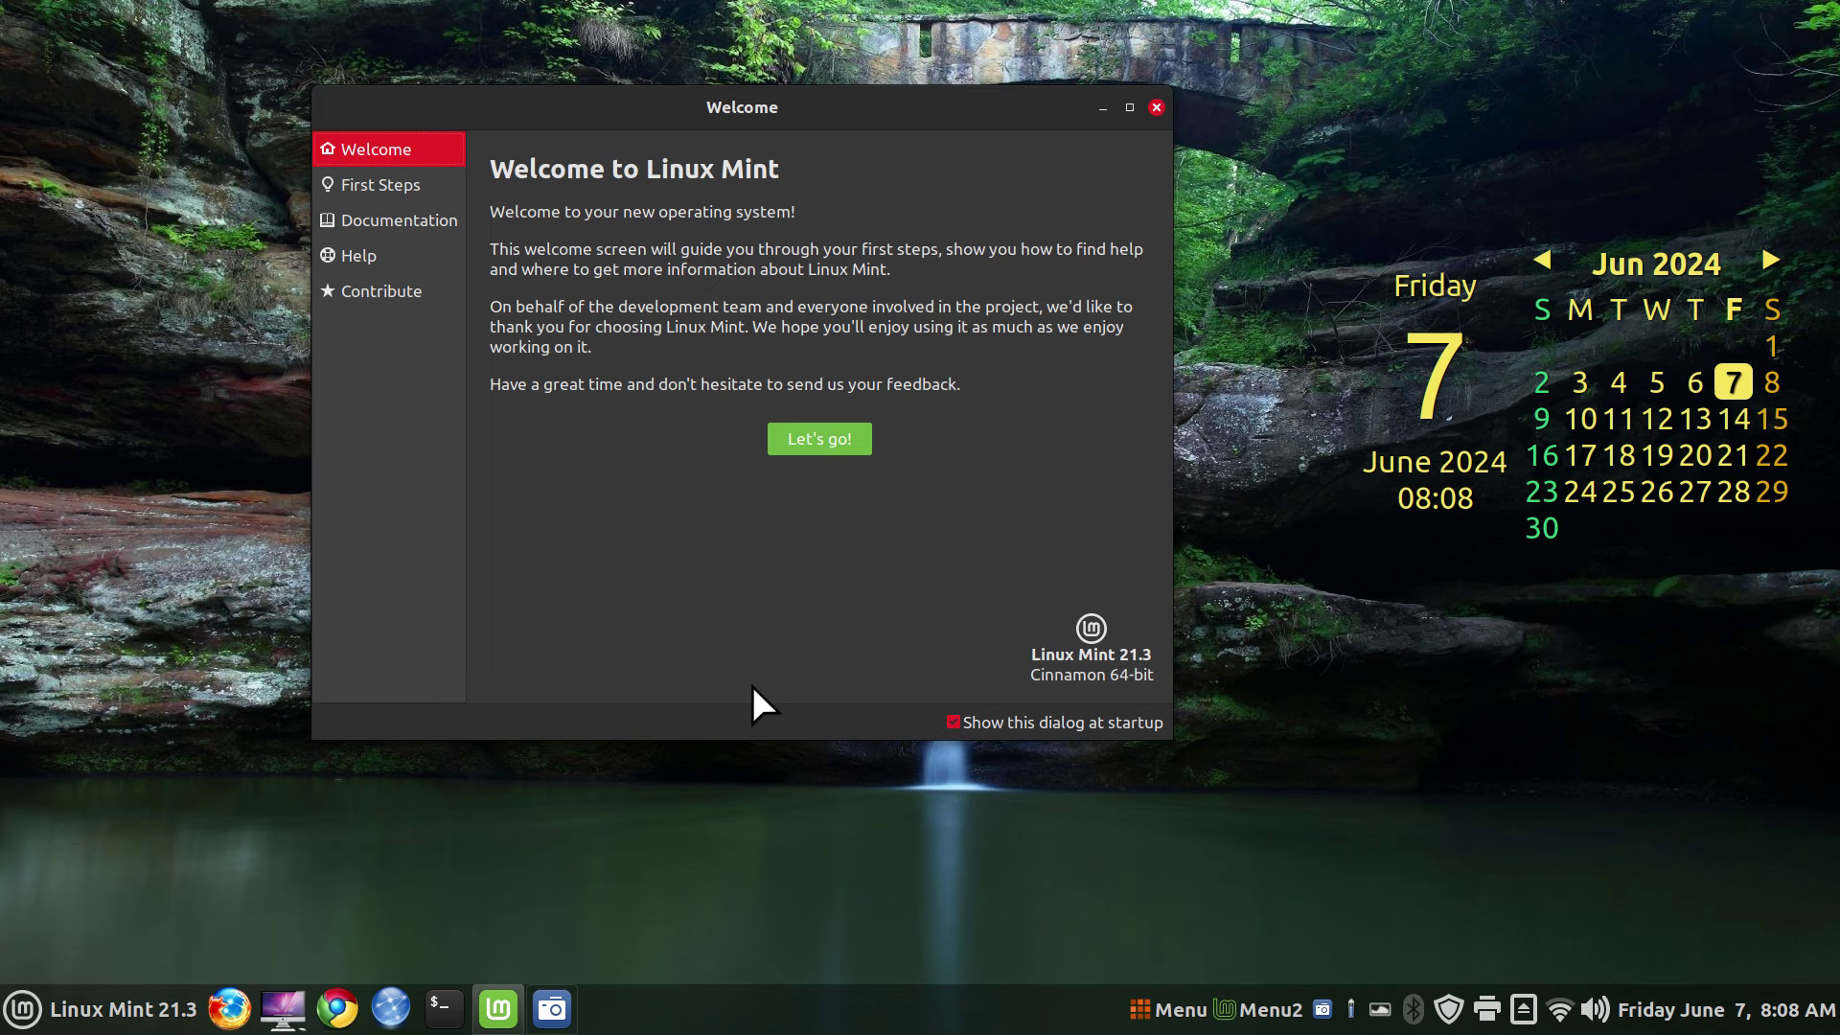
- Close the Linux Mint Welcome window and review the panel's height and zone appearance settings
{"action": "left_click", "coordinate": [1156, 108]}
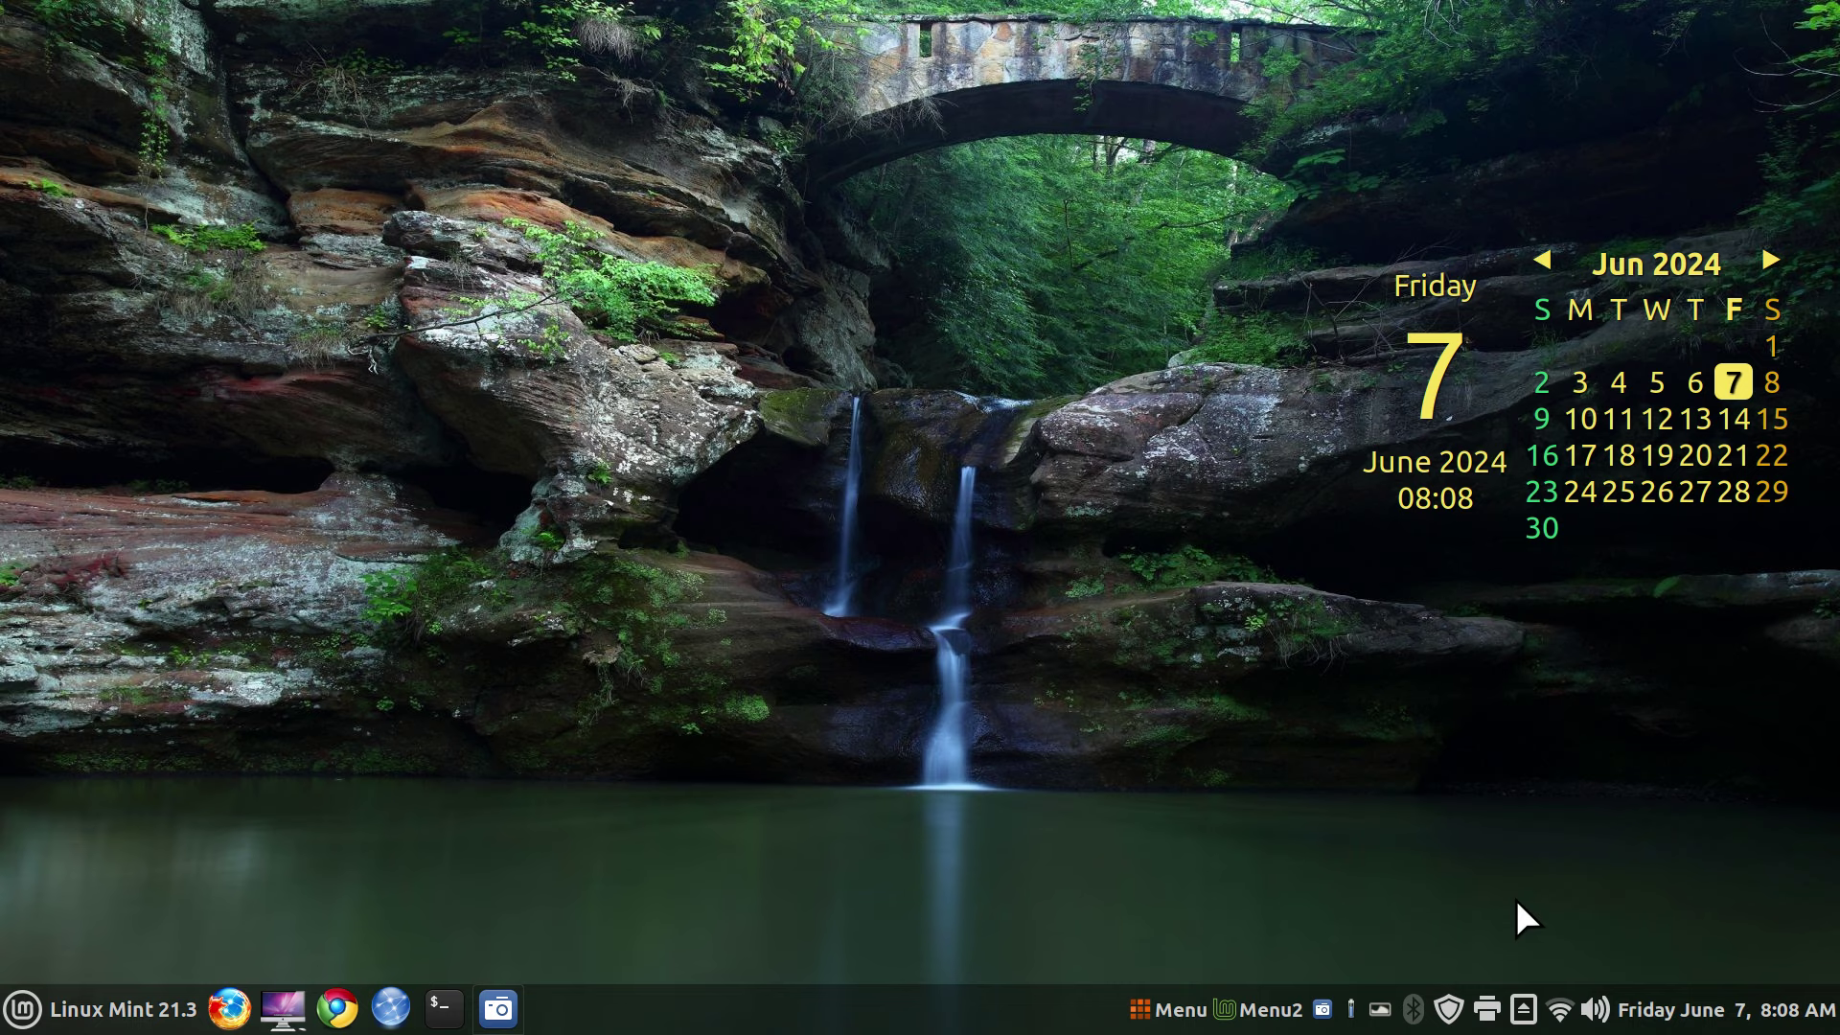
{"action": "right_click", "coordinate": [765, 1017]}
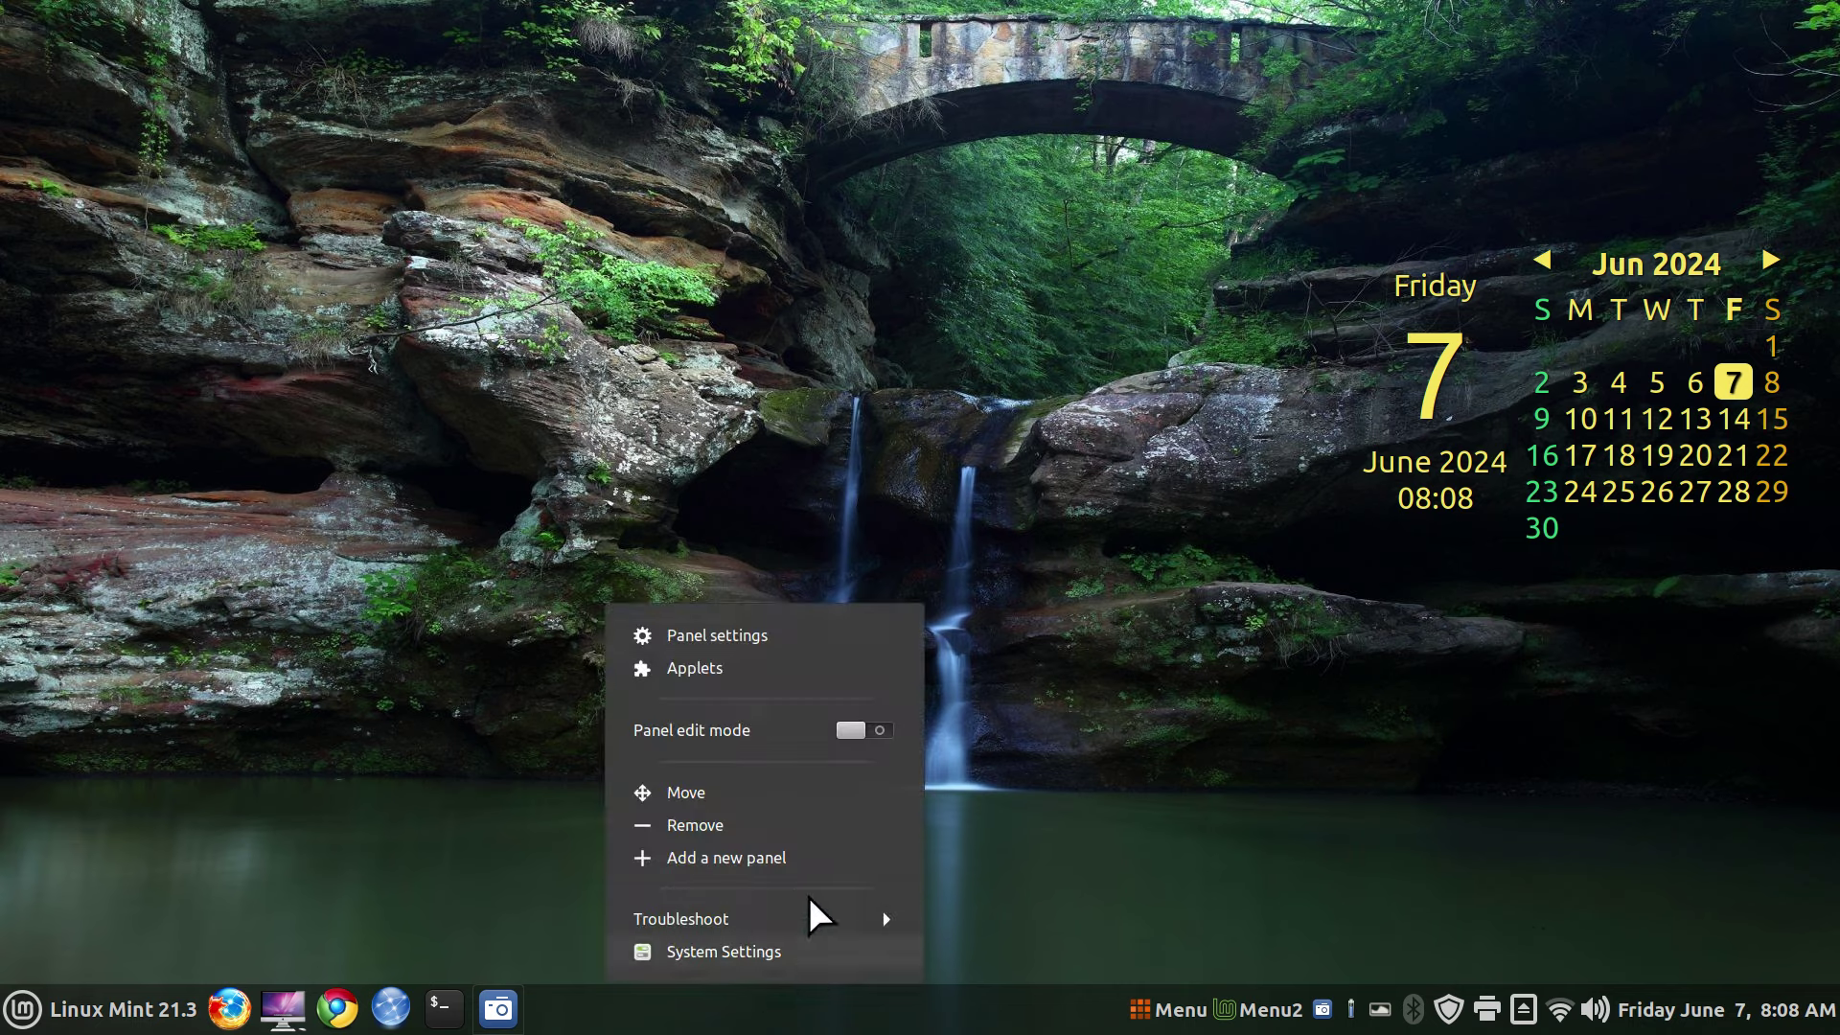
{"action": "left_click", "coordinate": [768, 640]}
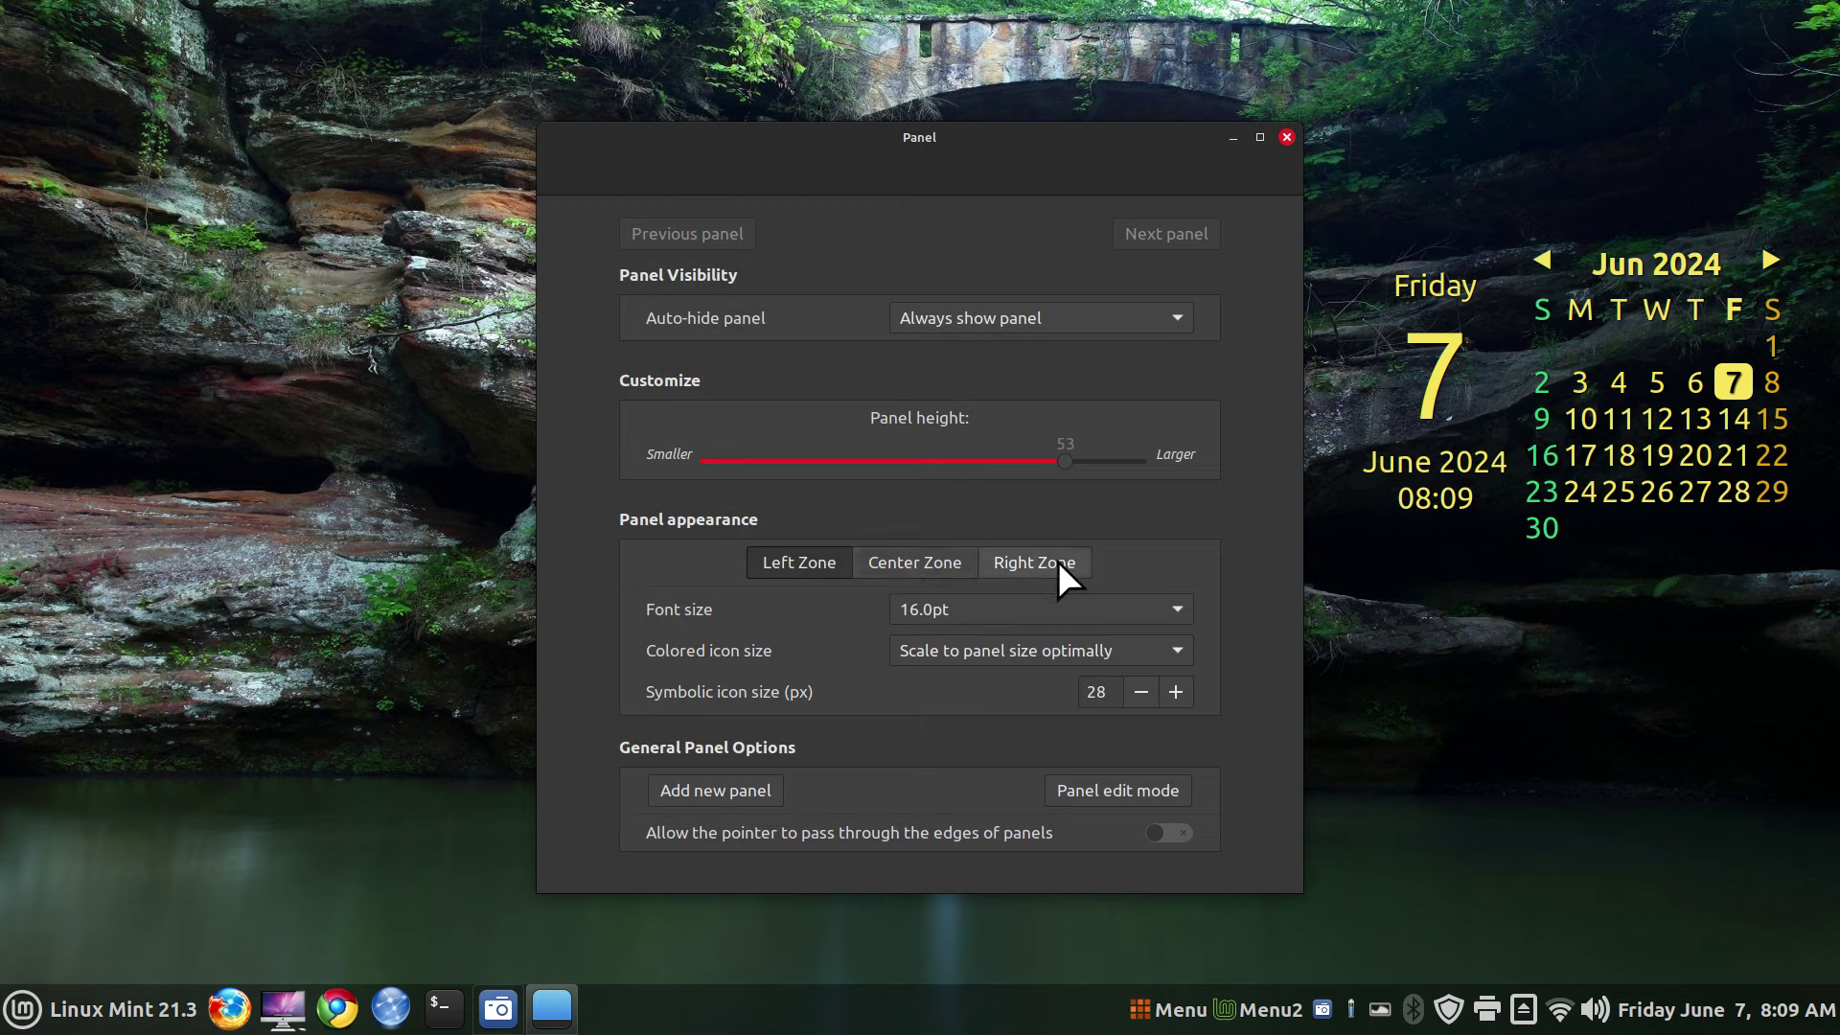
{"action": "left_click", "coordinate": [1283, 138]}
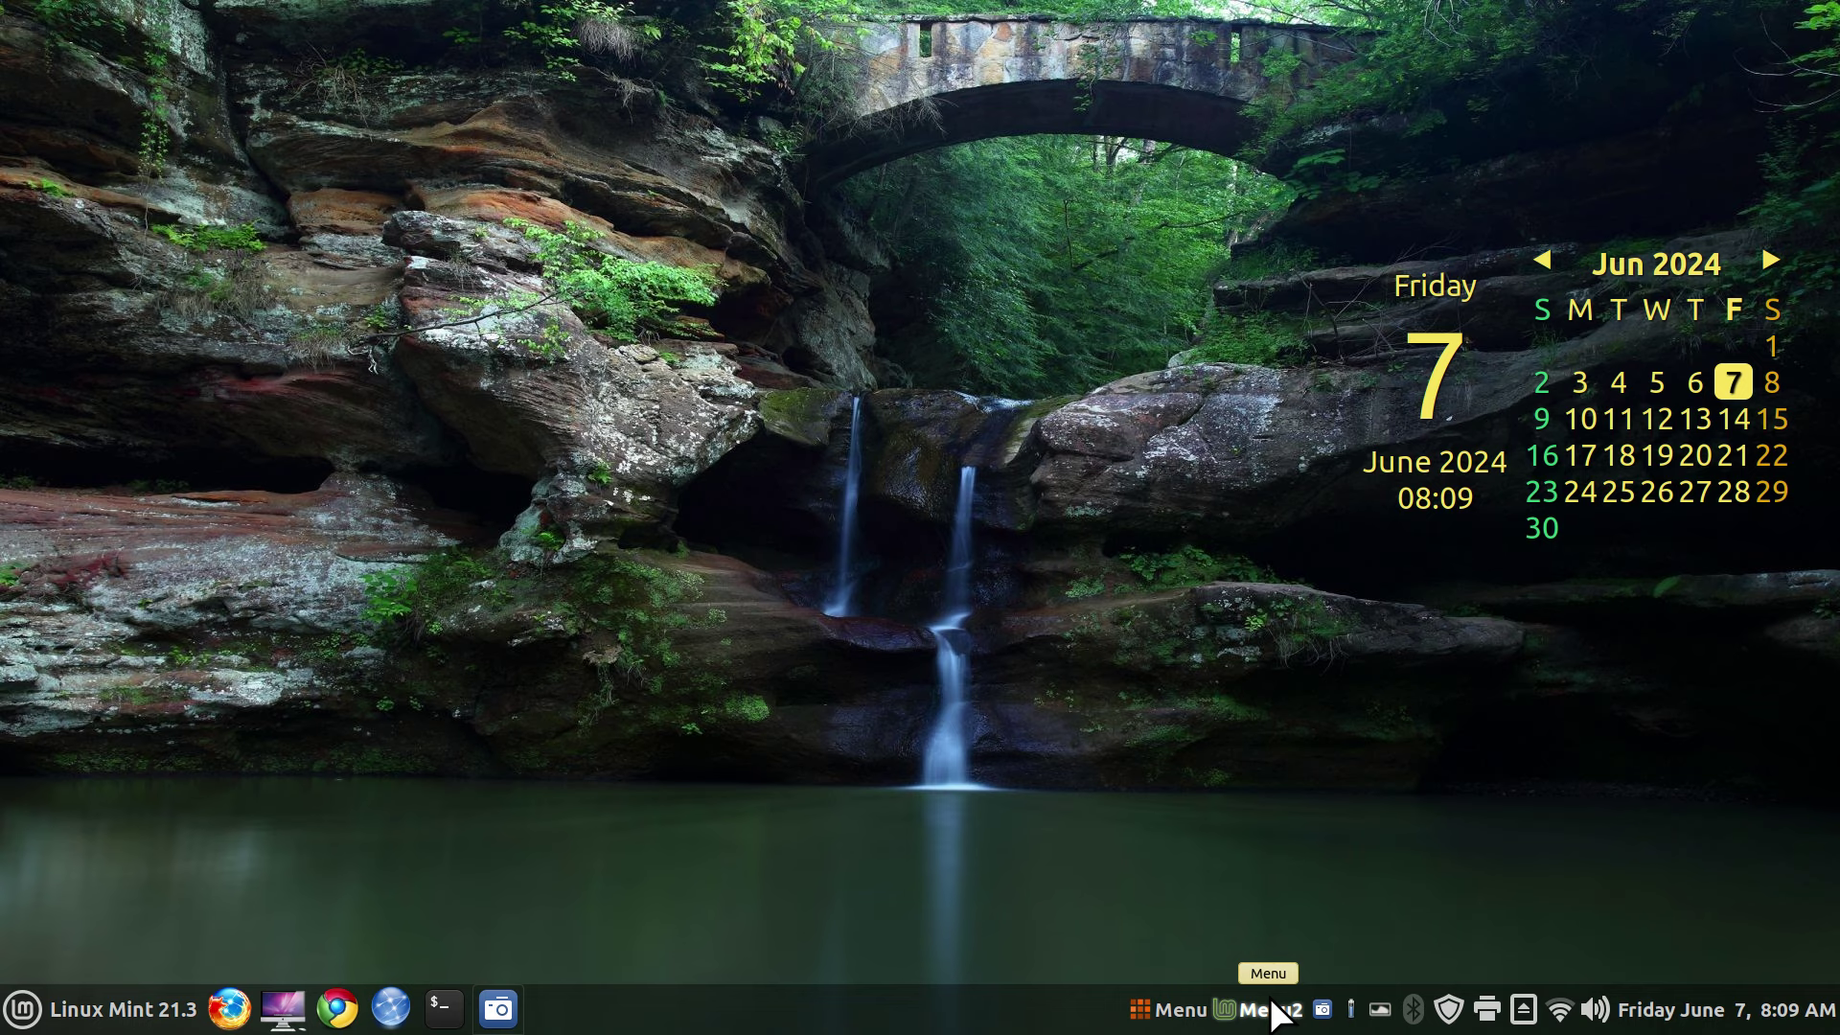
- Enlarge the Cinnamenu popup in height and width until its application grid has five columns
{"action": "left_click", "coordinate": [1153, 1022]}
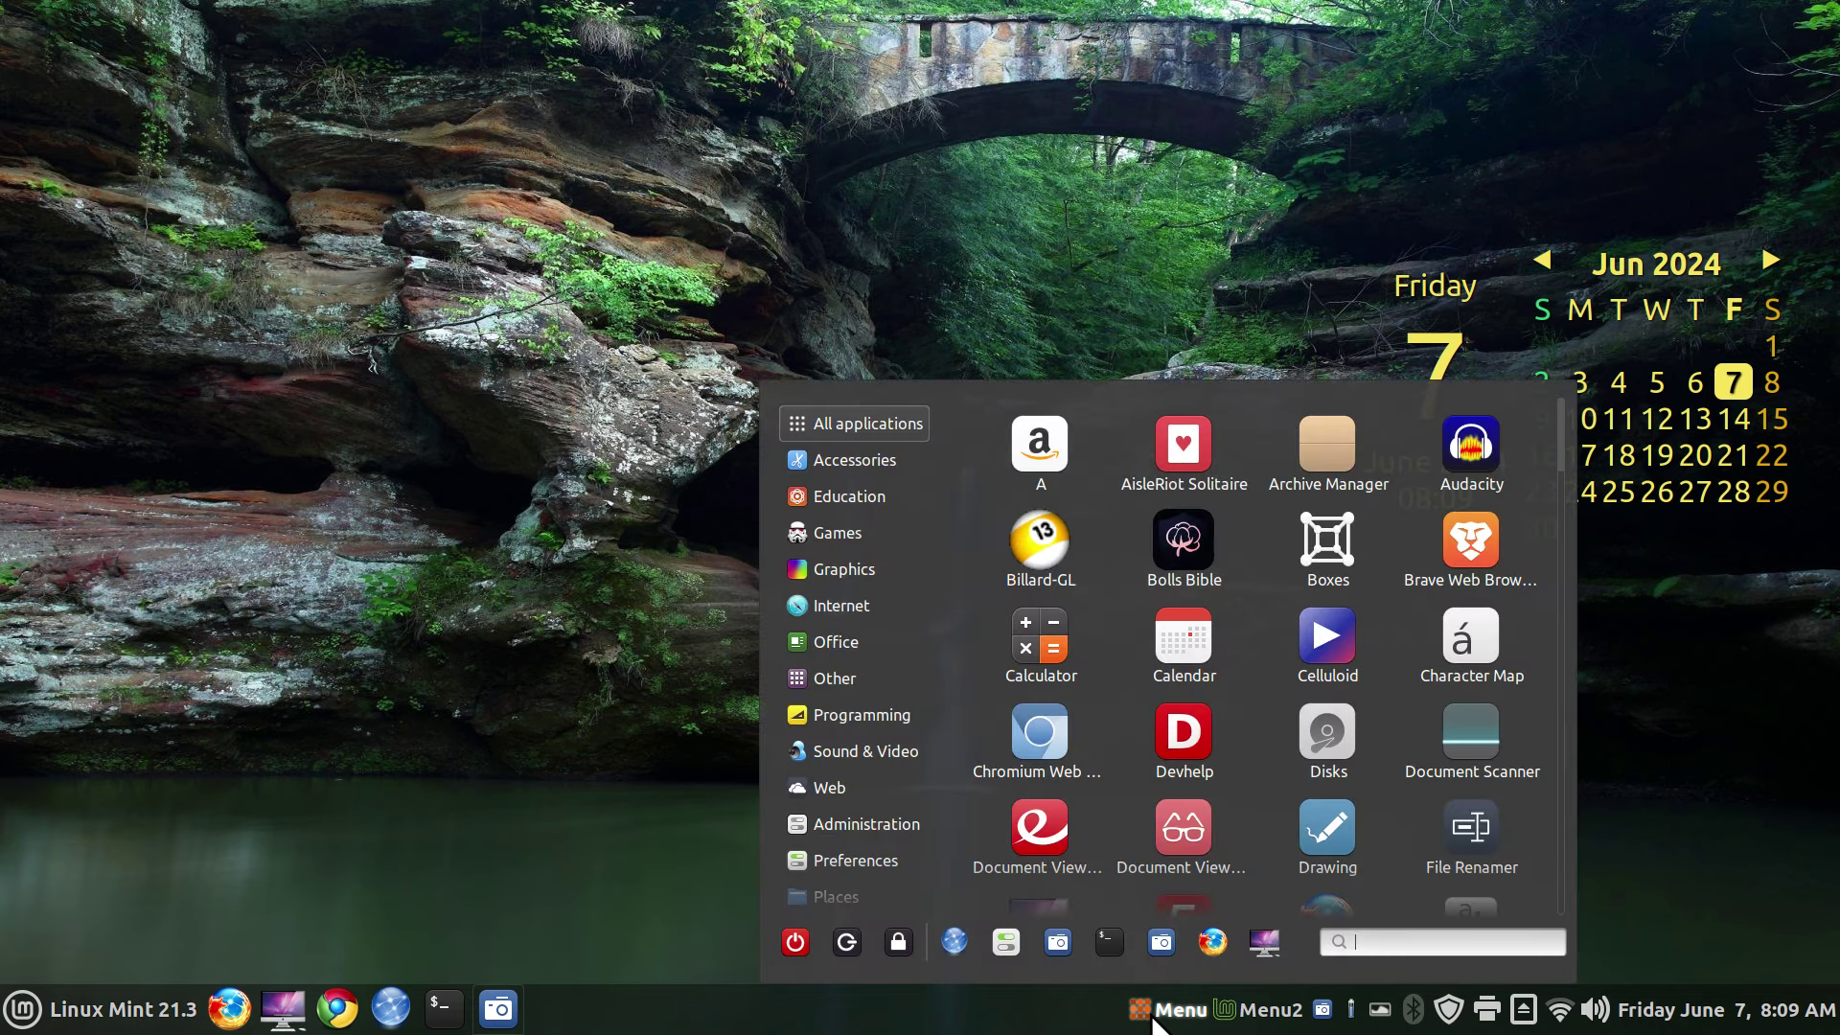
{"action": "left_click_drag", "start_coordinate": [1142, 381], "coordinate": [1156, 157]}
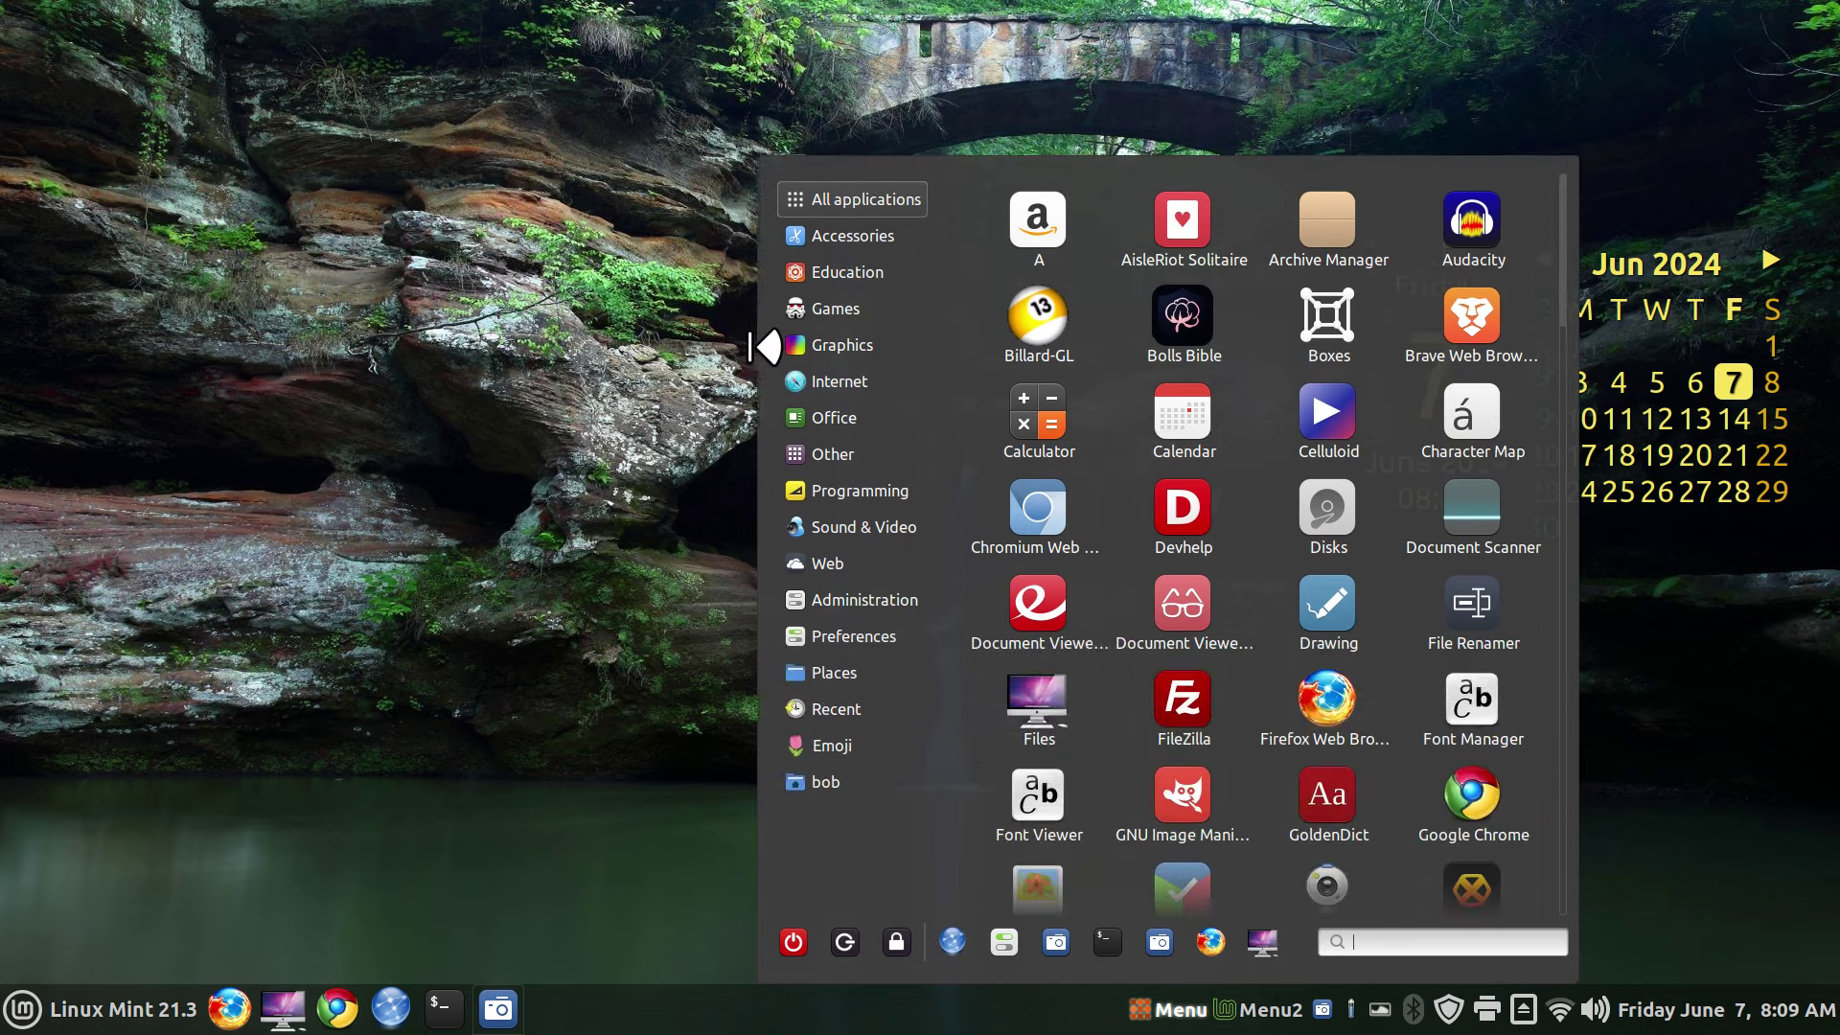
{"action": "left_click_drag", "start_coordinate": [765, 346], "coordinate": [618, 339]}
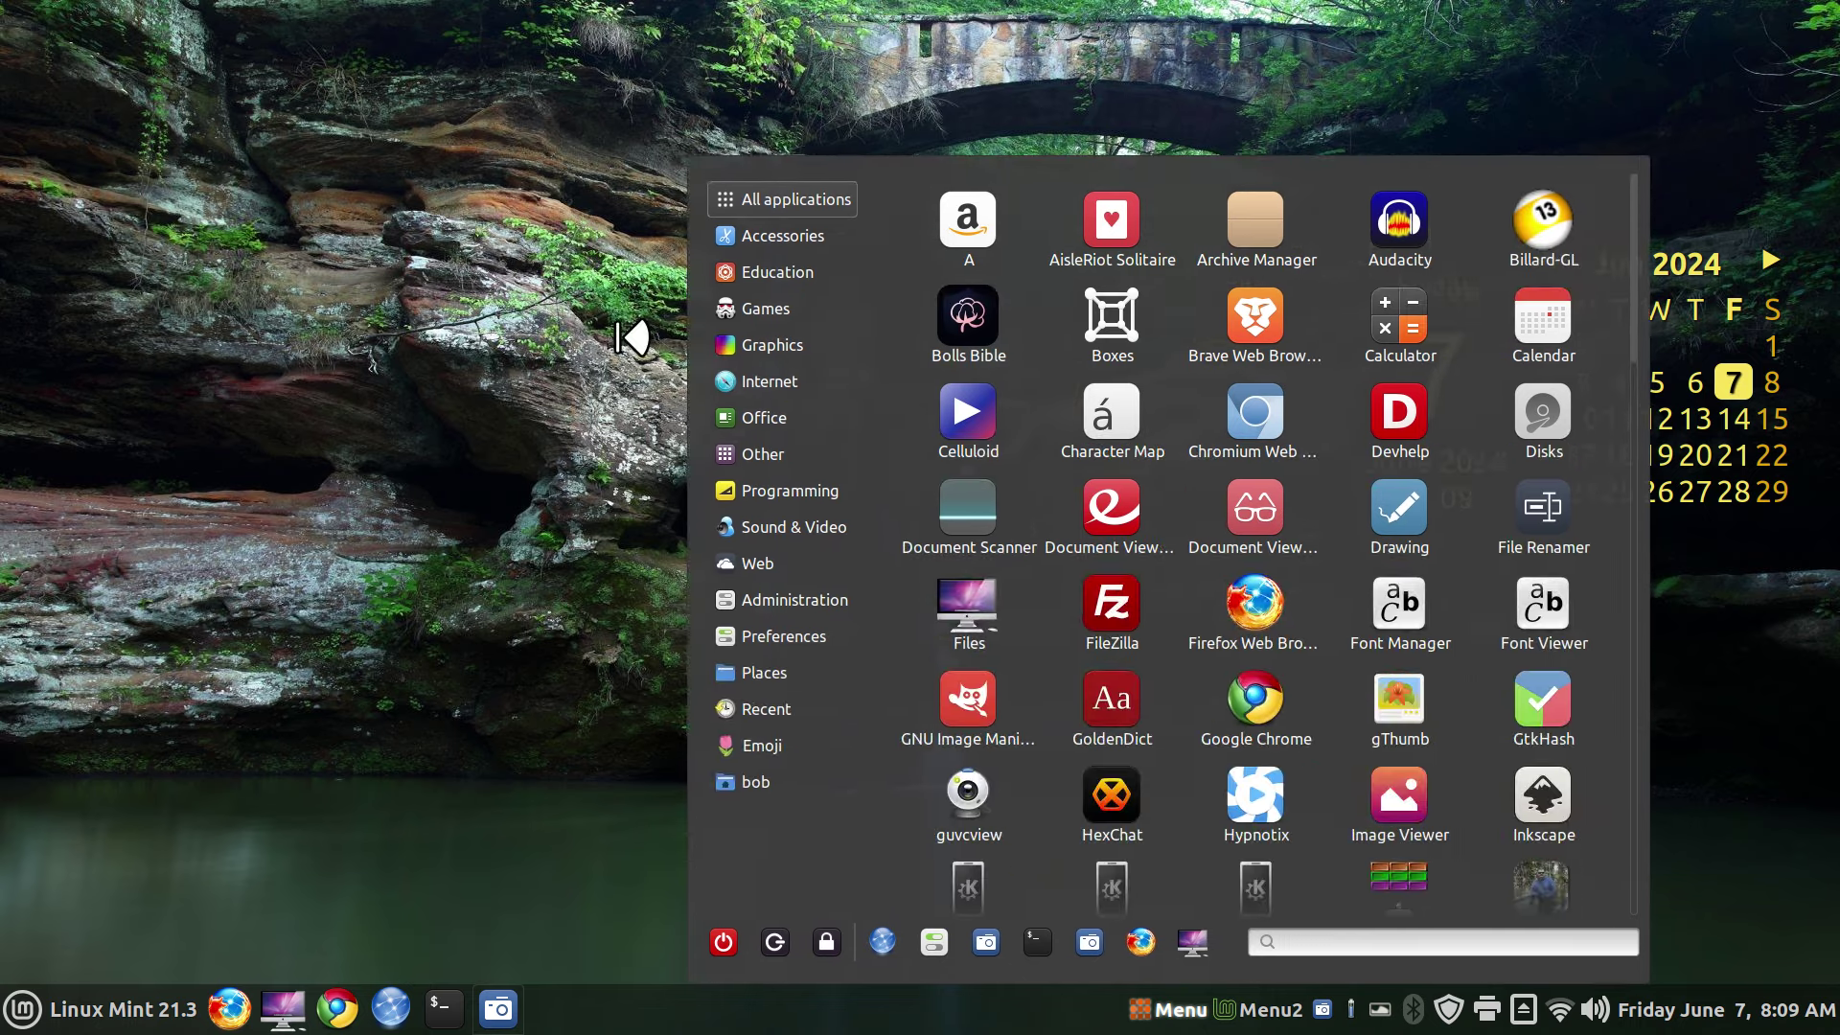
{"action": "left_click", "coordinate": [487, 775]}
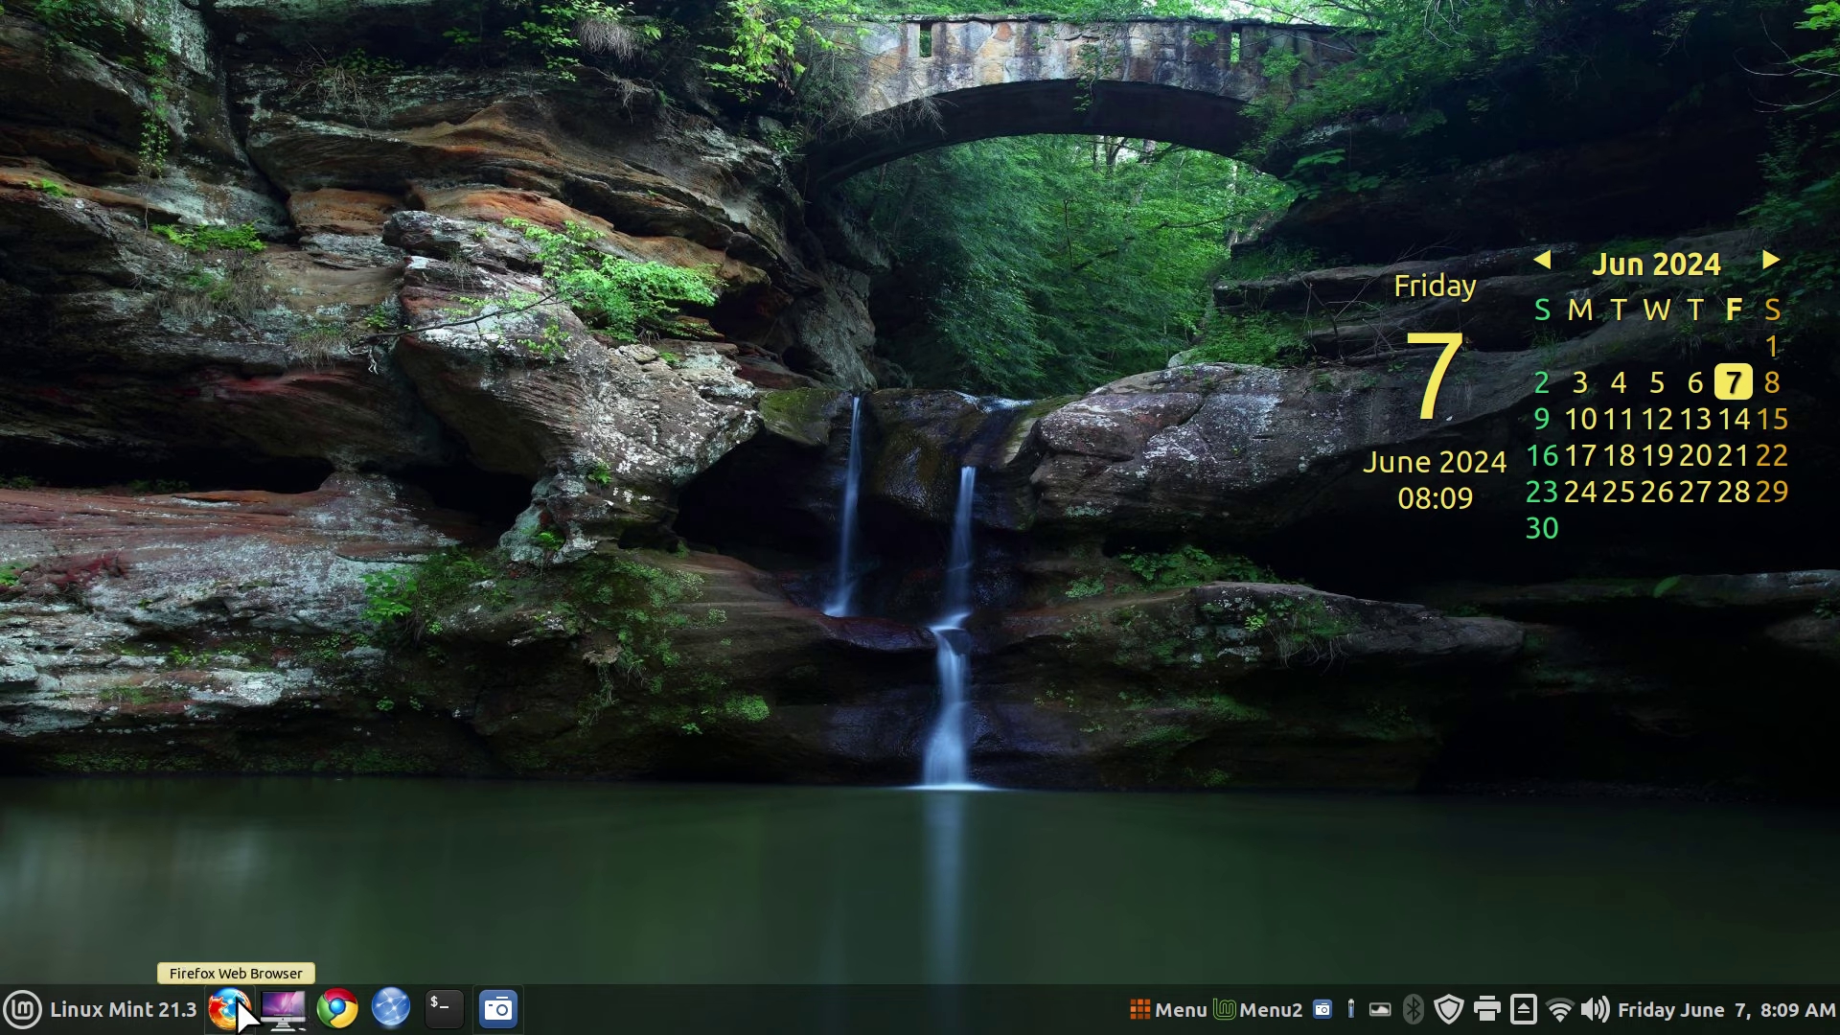
- Examine the Games and Sound & Video categories in the default Linux Mint menu
{"action": "left_click", "coordinate": [53, 1017]}
{"action": "mouse_move", "coordinate": [135, 326]}
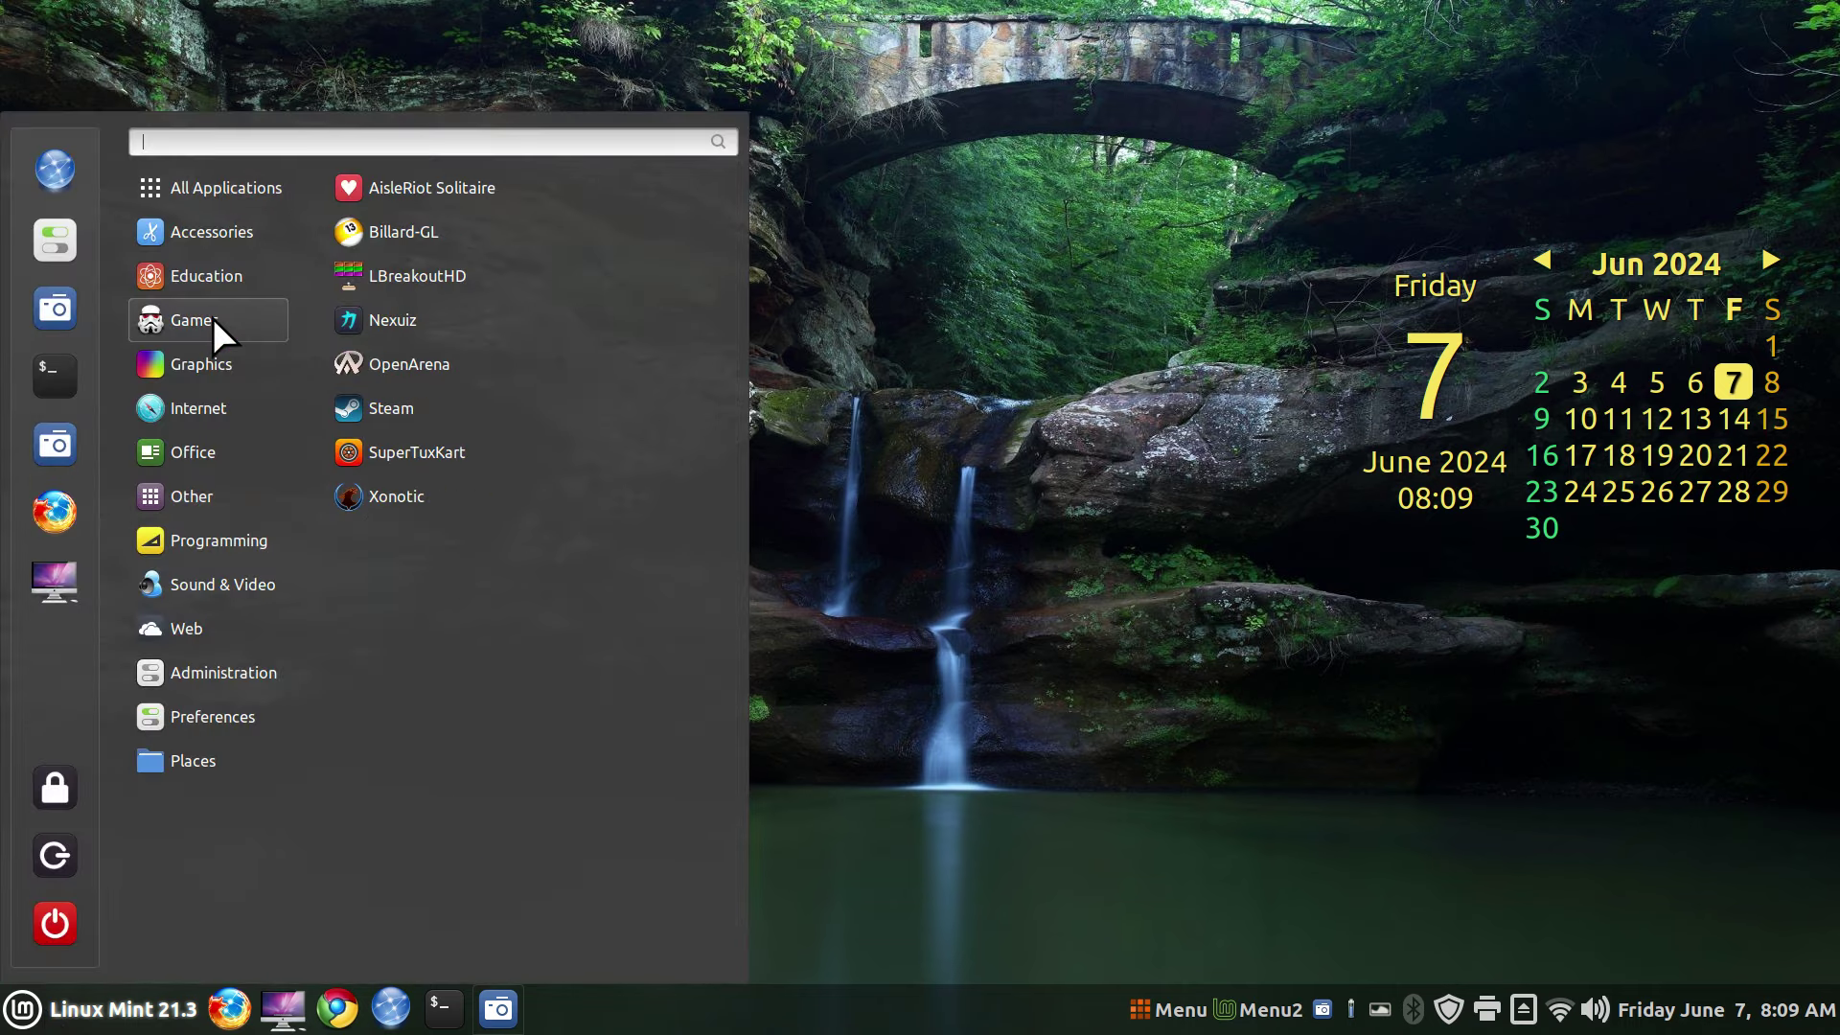
{"action": "mouse_move", "coordinate": [211, 585]}
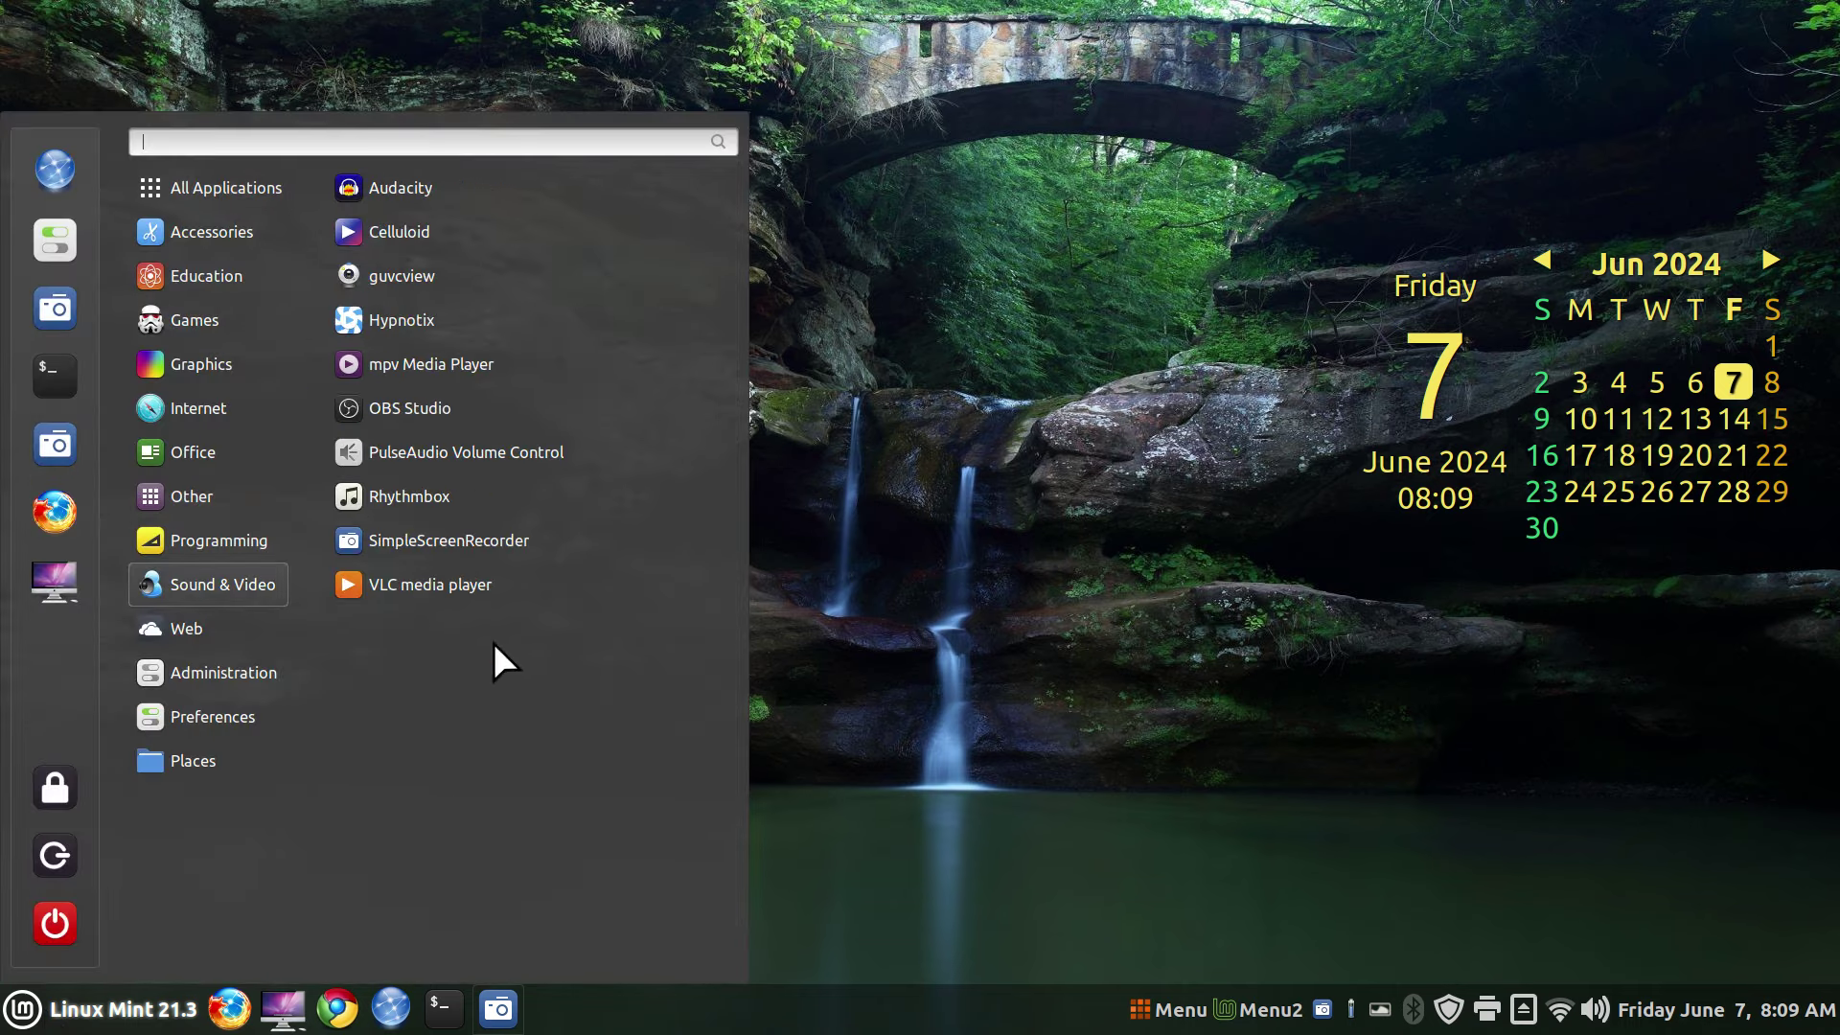
{"action": "left_click", "coordinate": [1127, 658]}
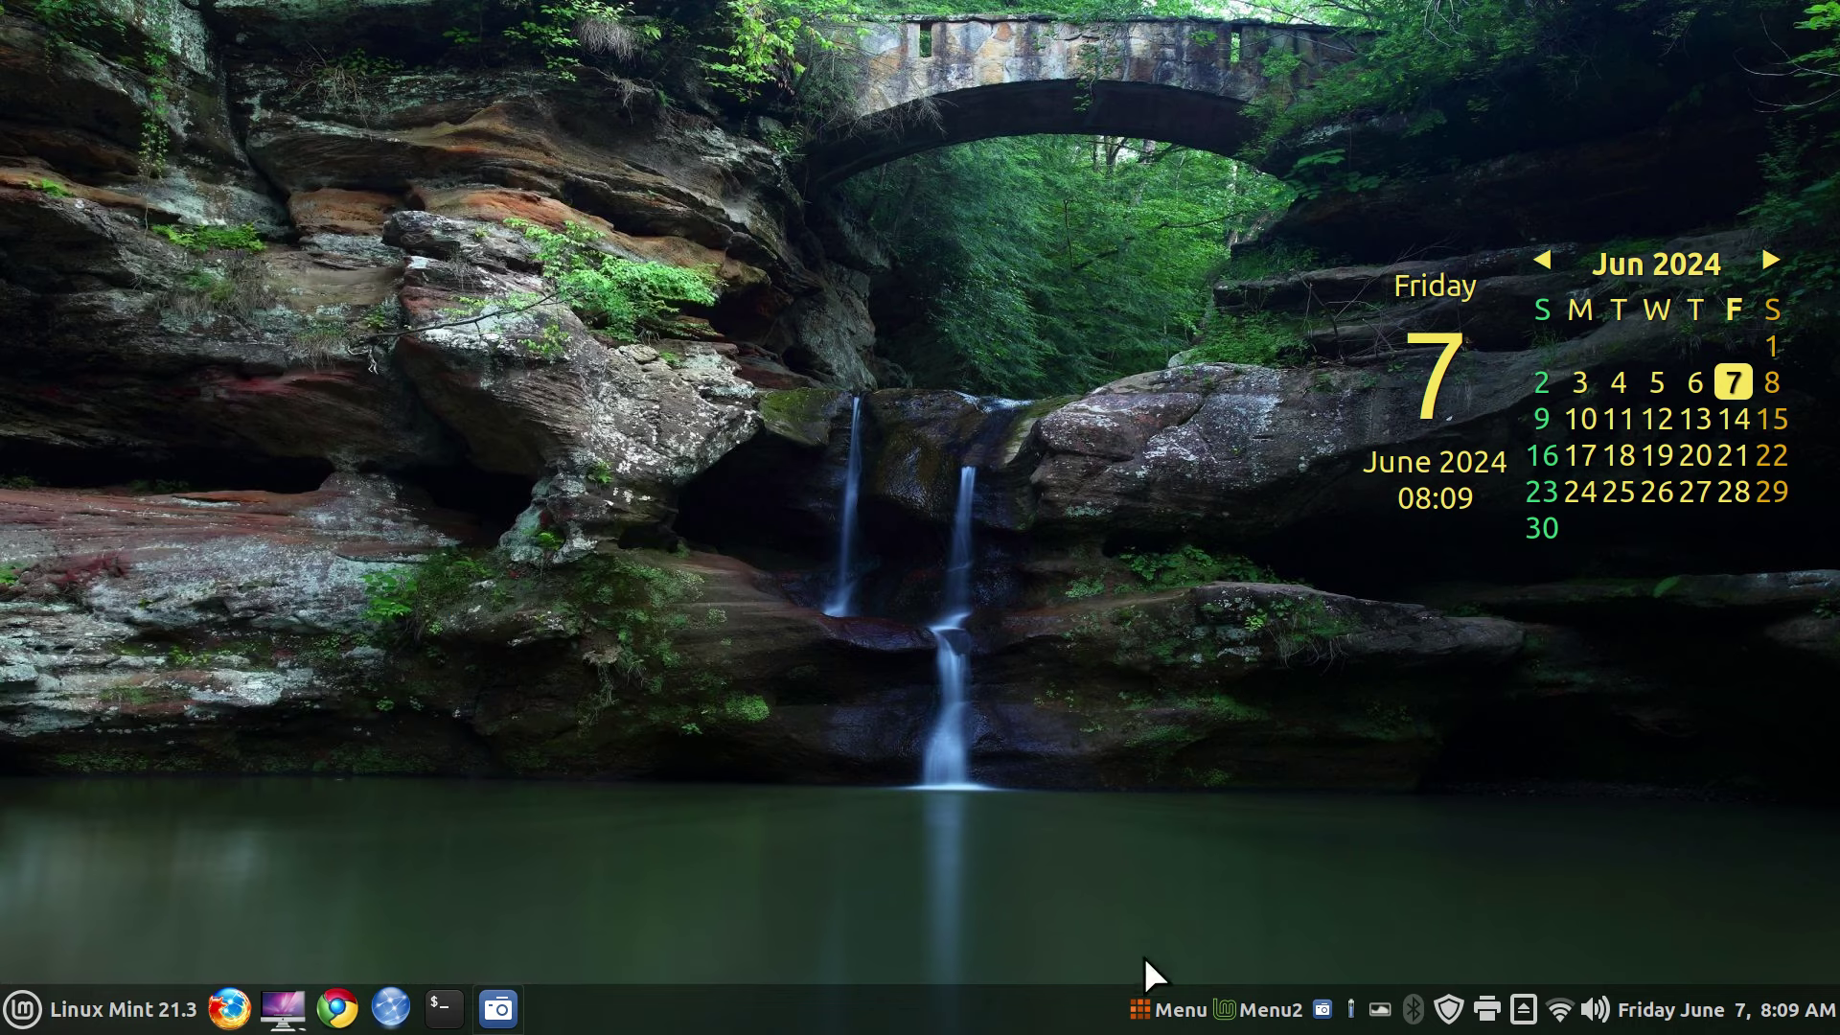
- Make the Cinnamenu popup slightly taller and wider, keeping five columns of applications
{"action": "left_click", "coordinate": [1169, 1012]}
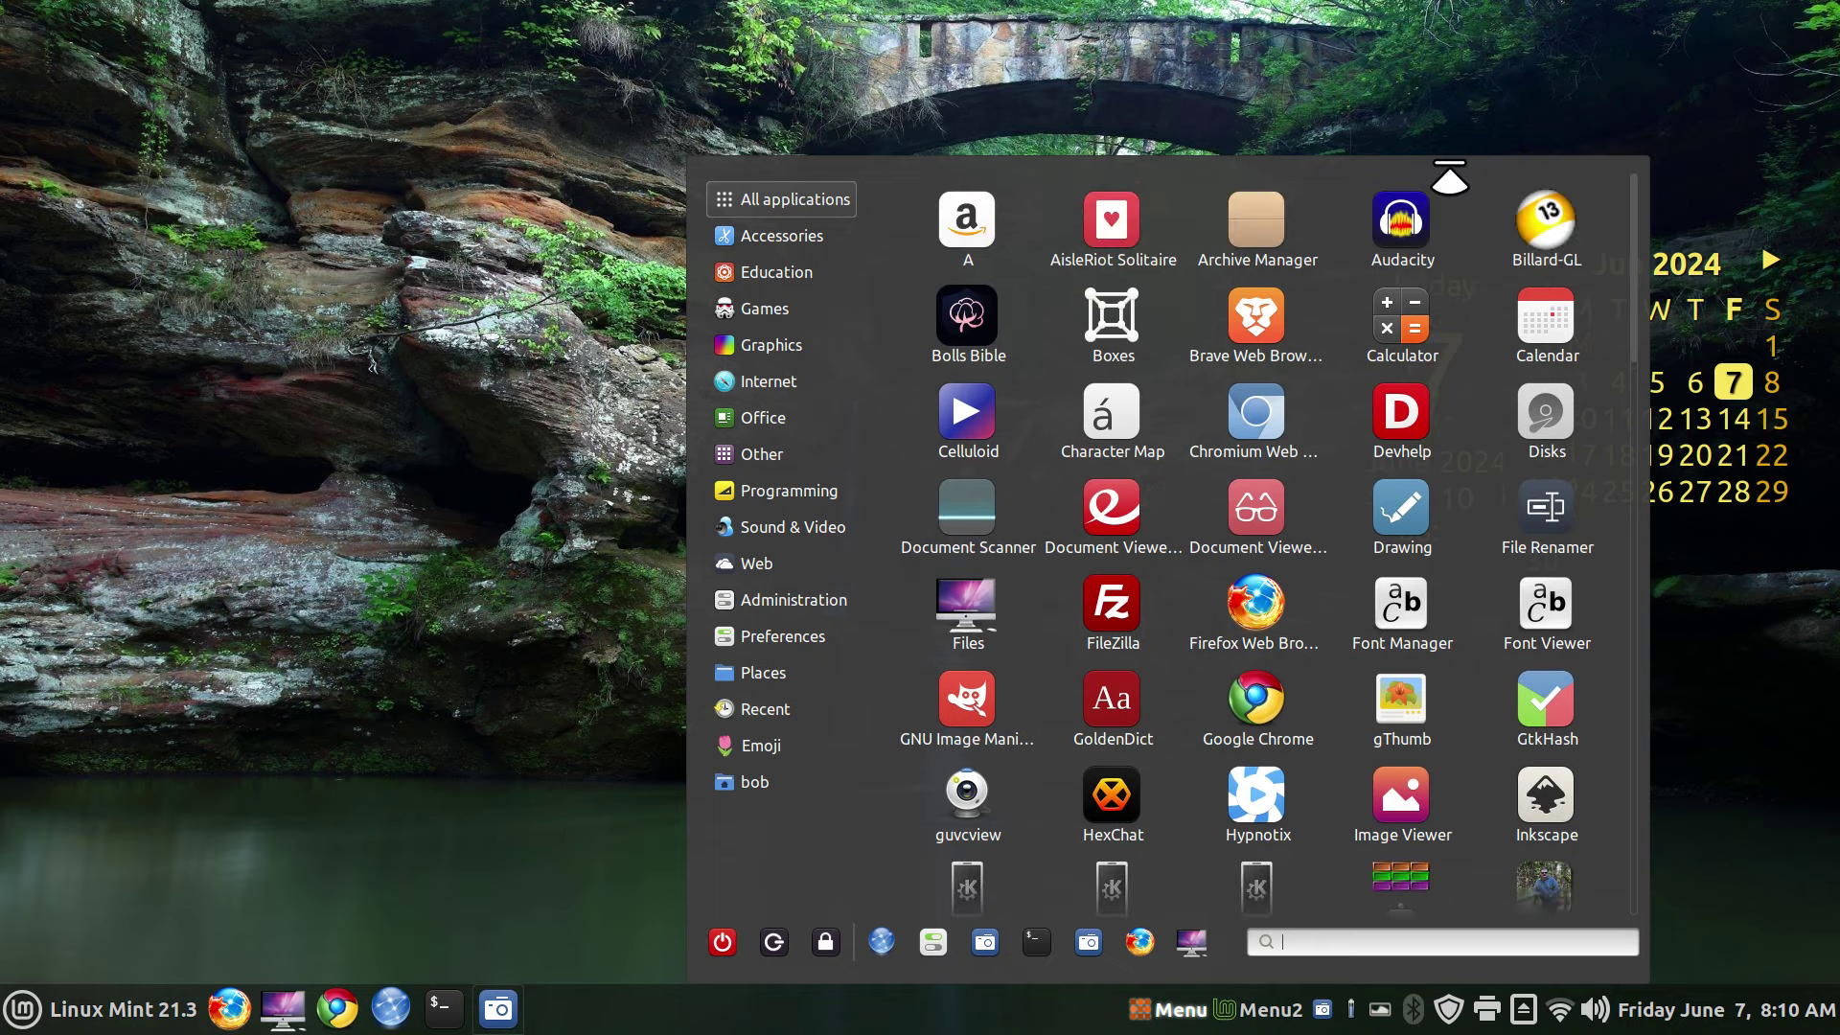
{"action": "left_click_drag", "start_coordinate": [1448, 162], "coordinate": [1460, 127]}
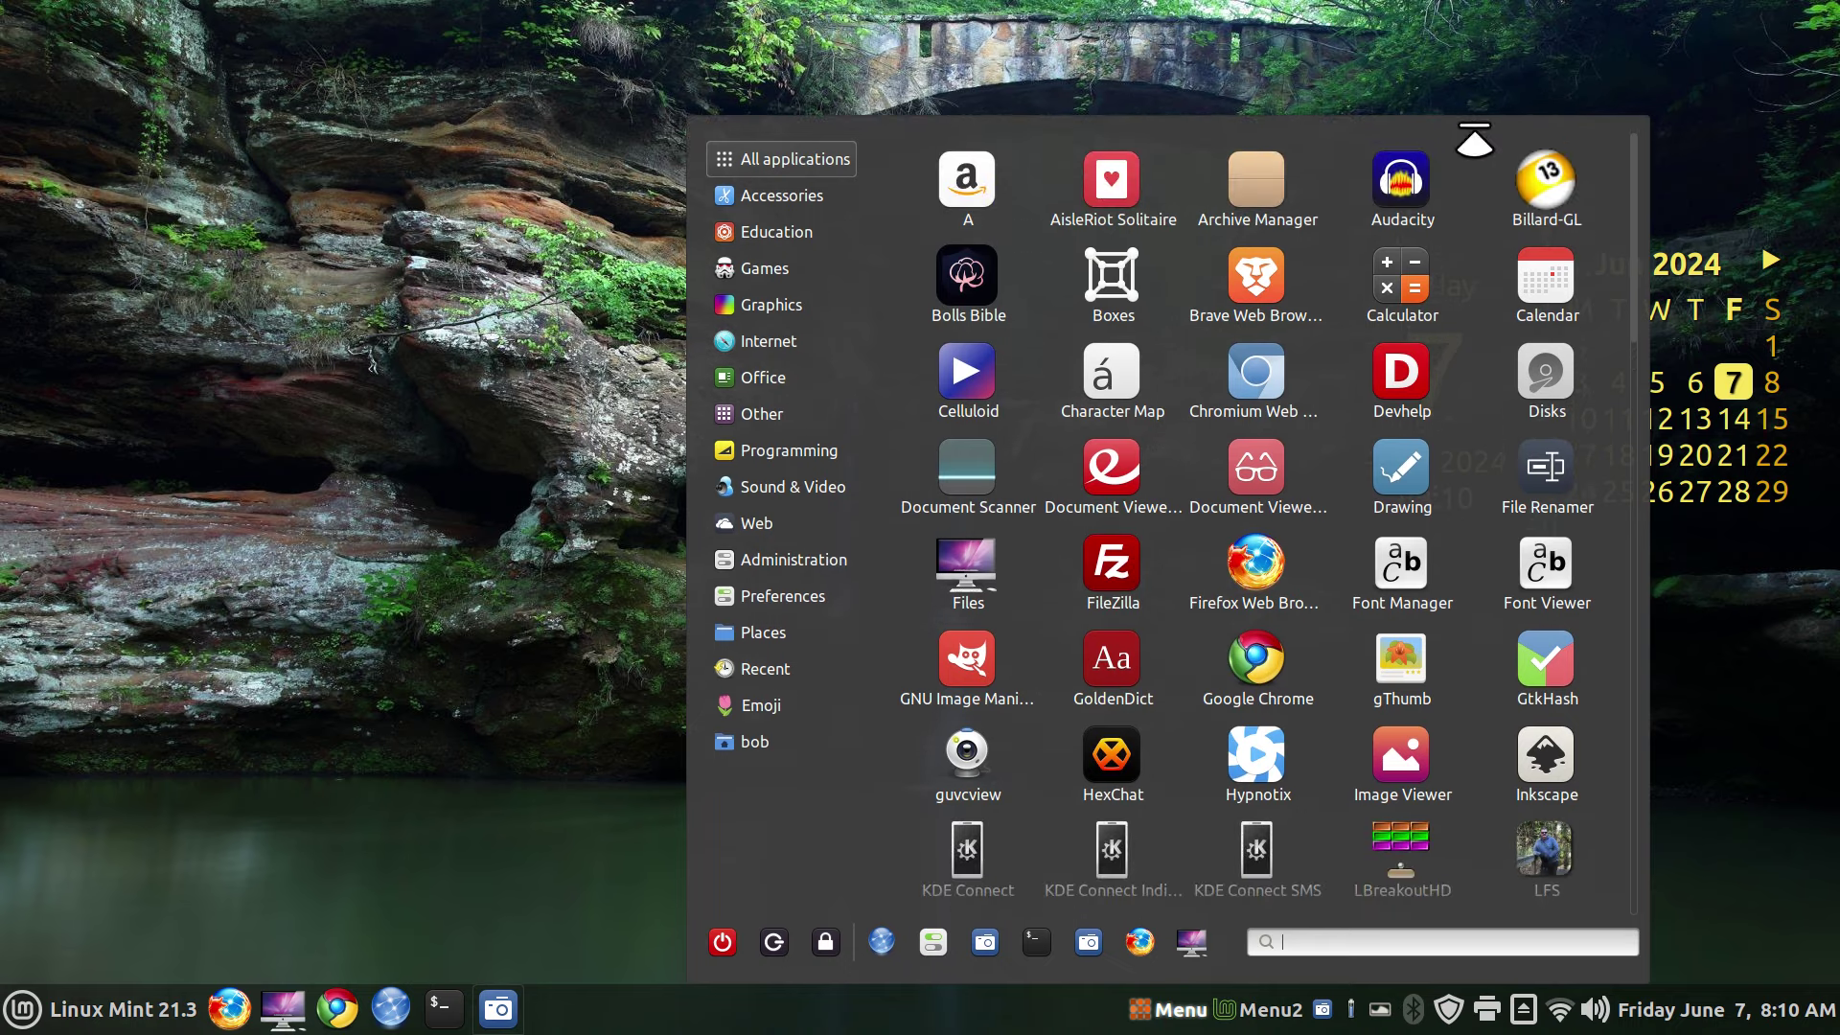
{"action": "left_click_drag", "start_coordinate": [1631, 447], "coordinate": [1672, 448]}
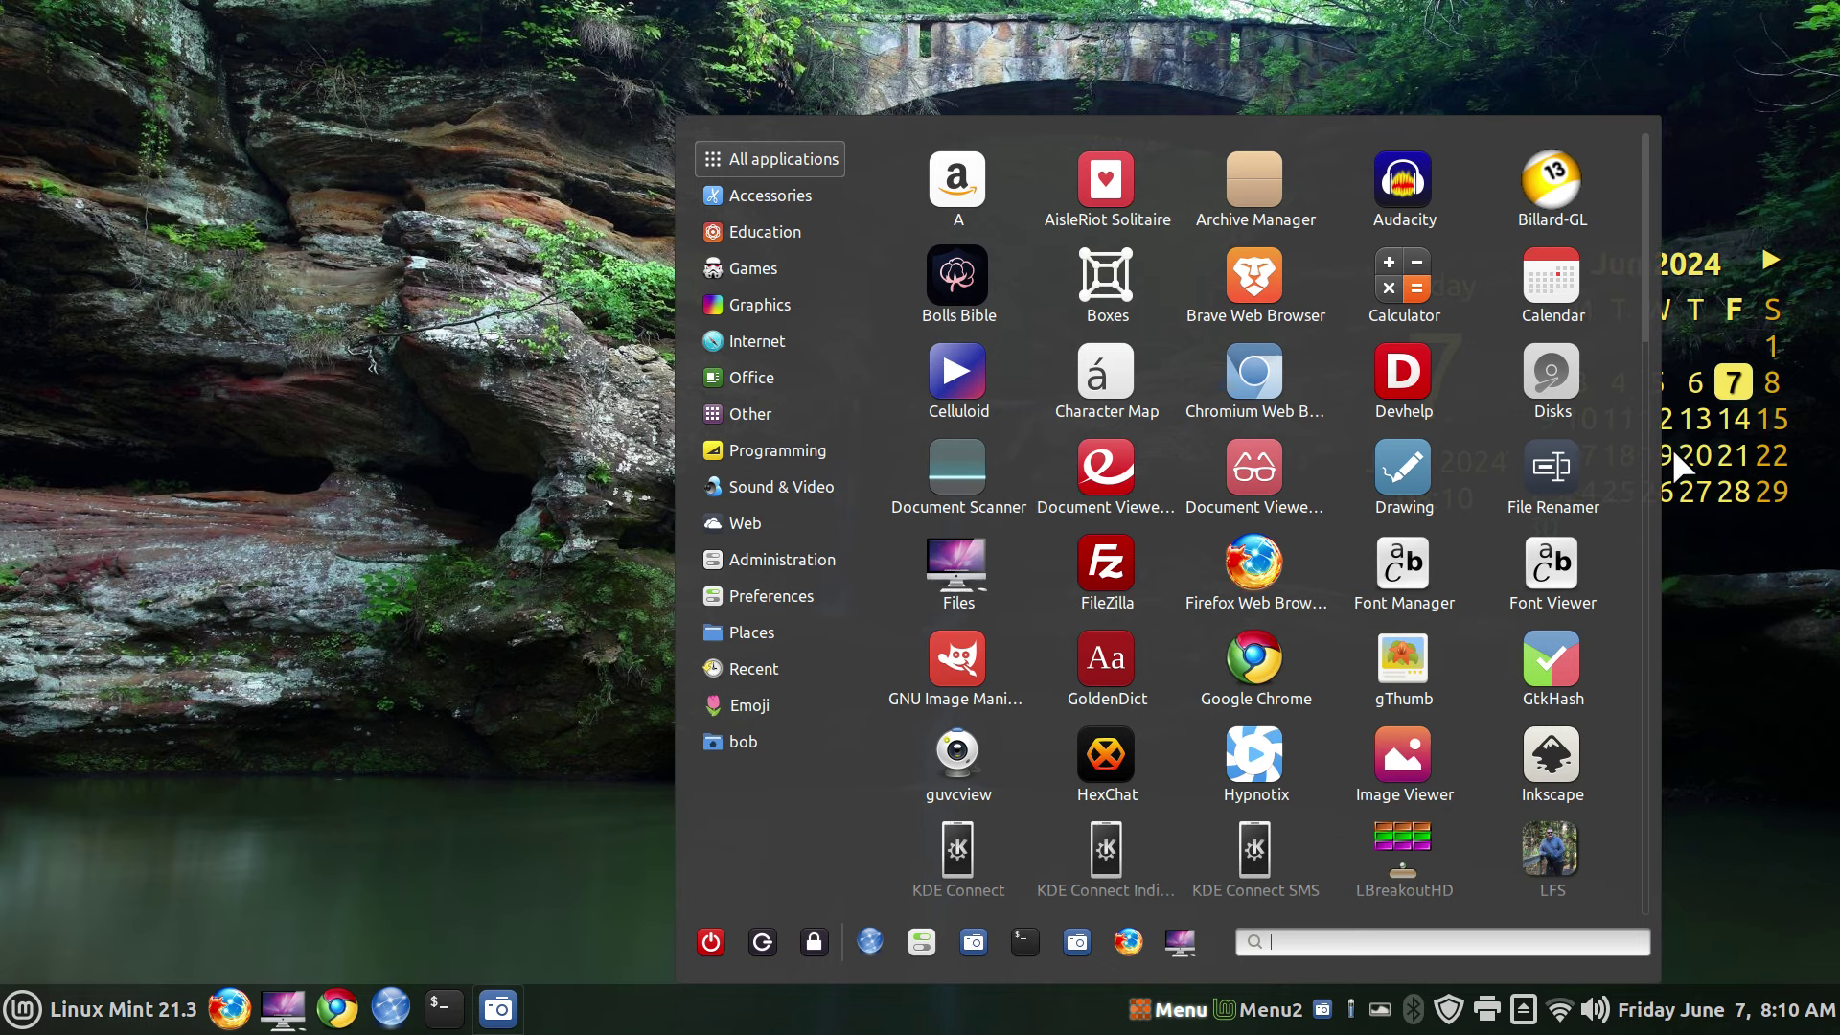
{"action": "left_click", "coordinate": [588, 719]}
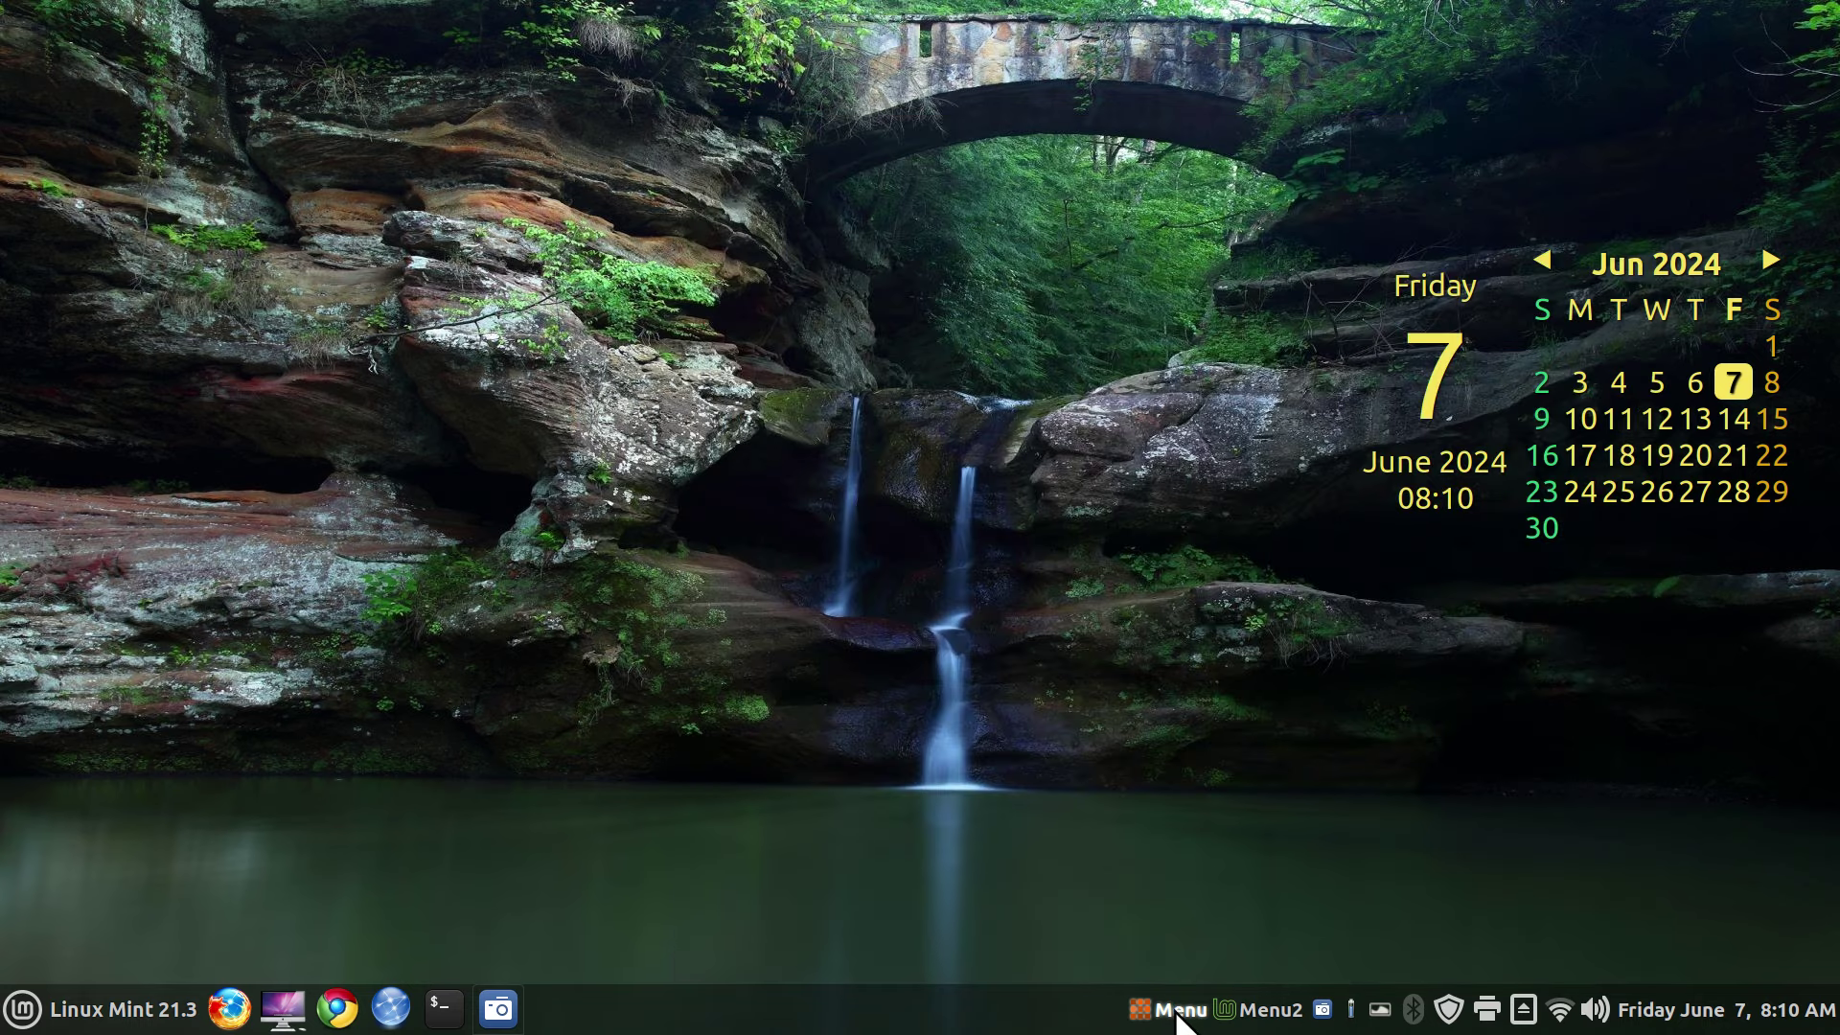
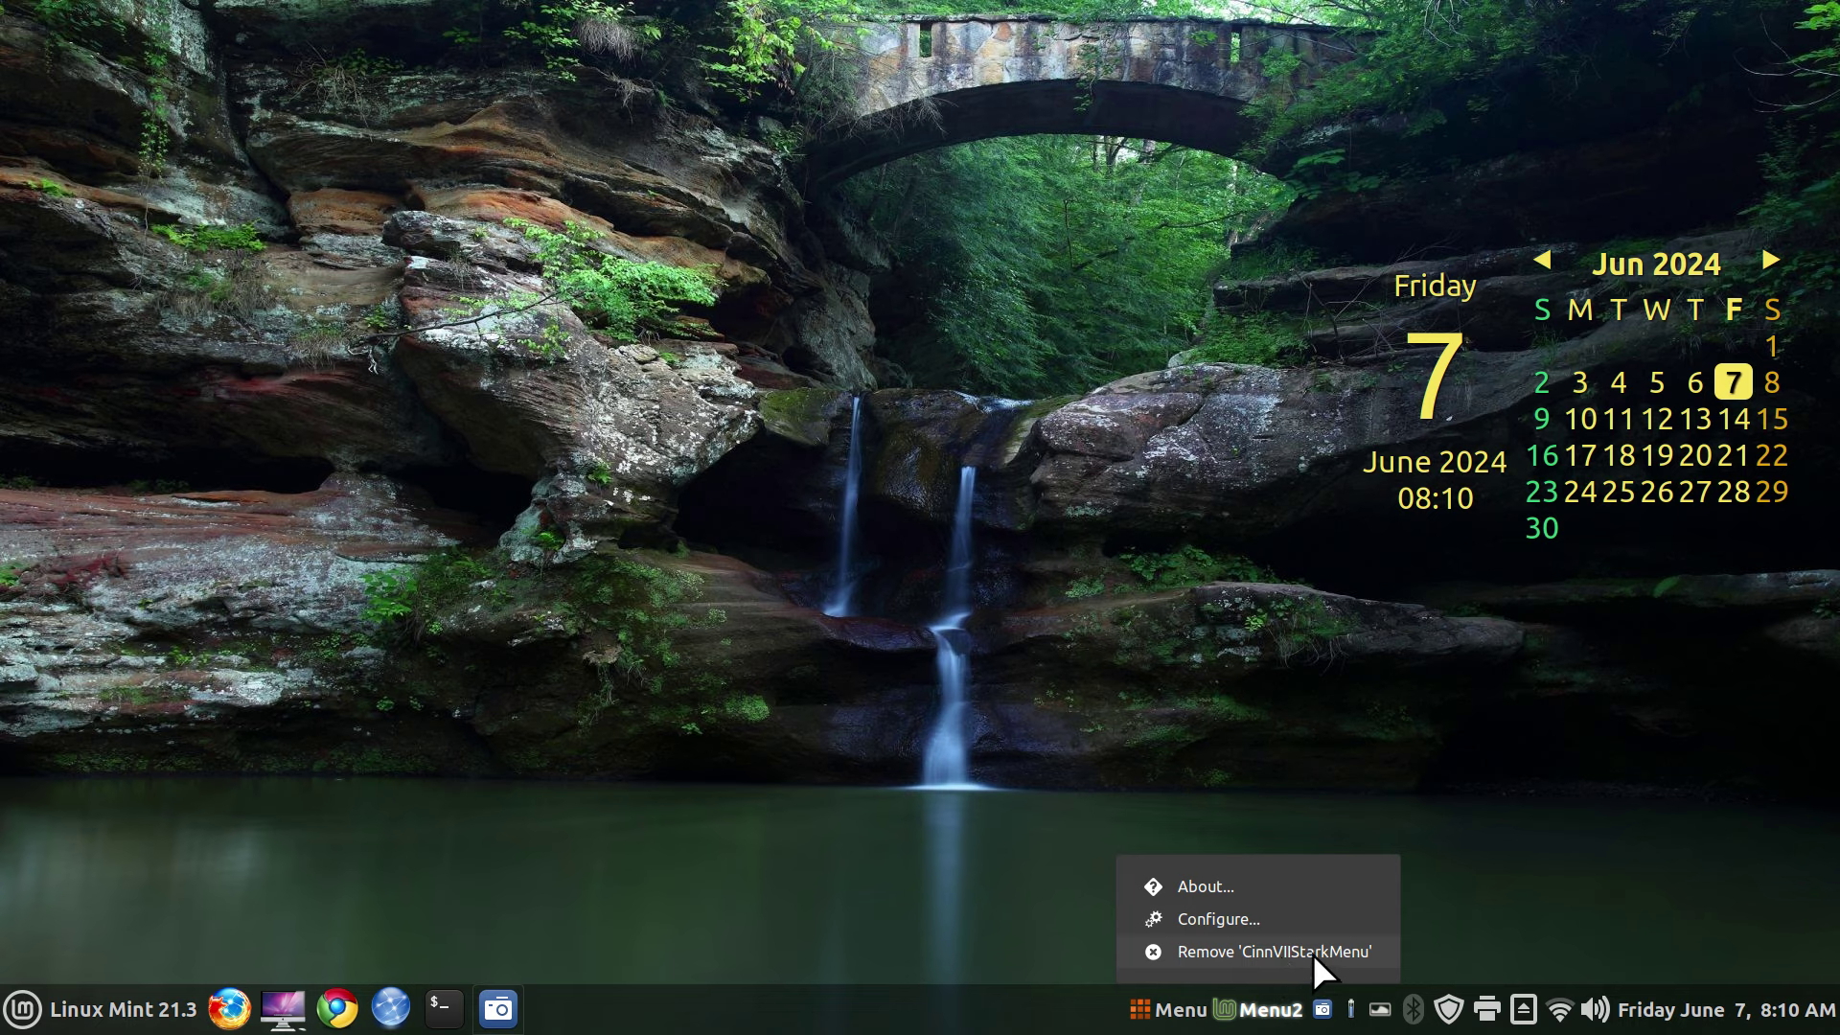
- Browse the full grid of all applications in Cinnamenu, down to the system tools and settings
{"action": "left_click", "coordinate": [1025, 906]}
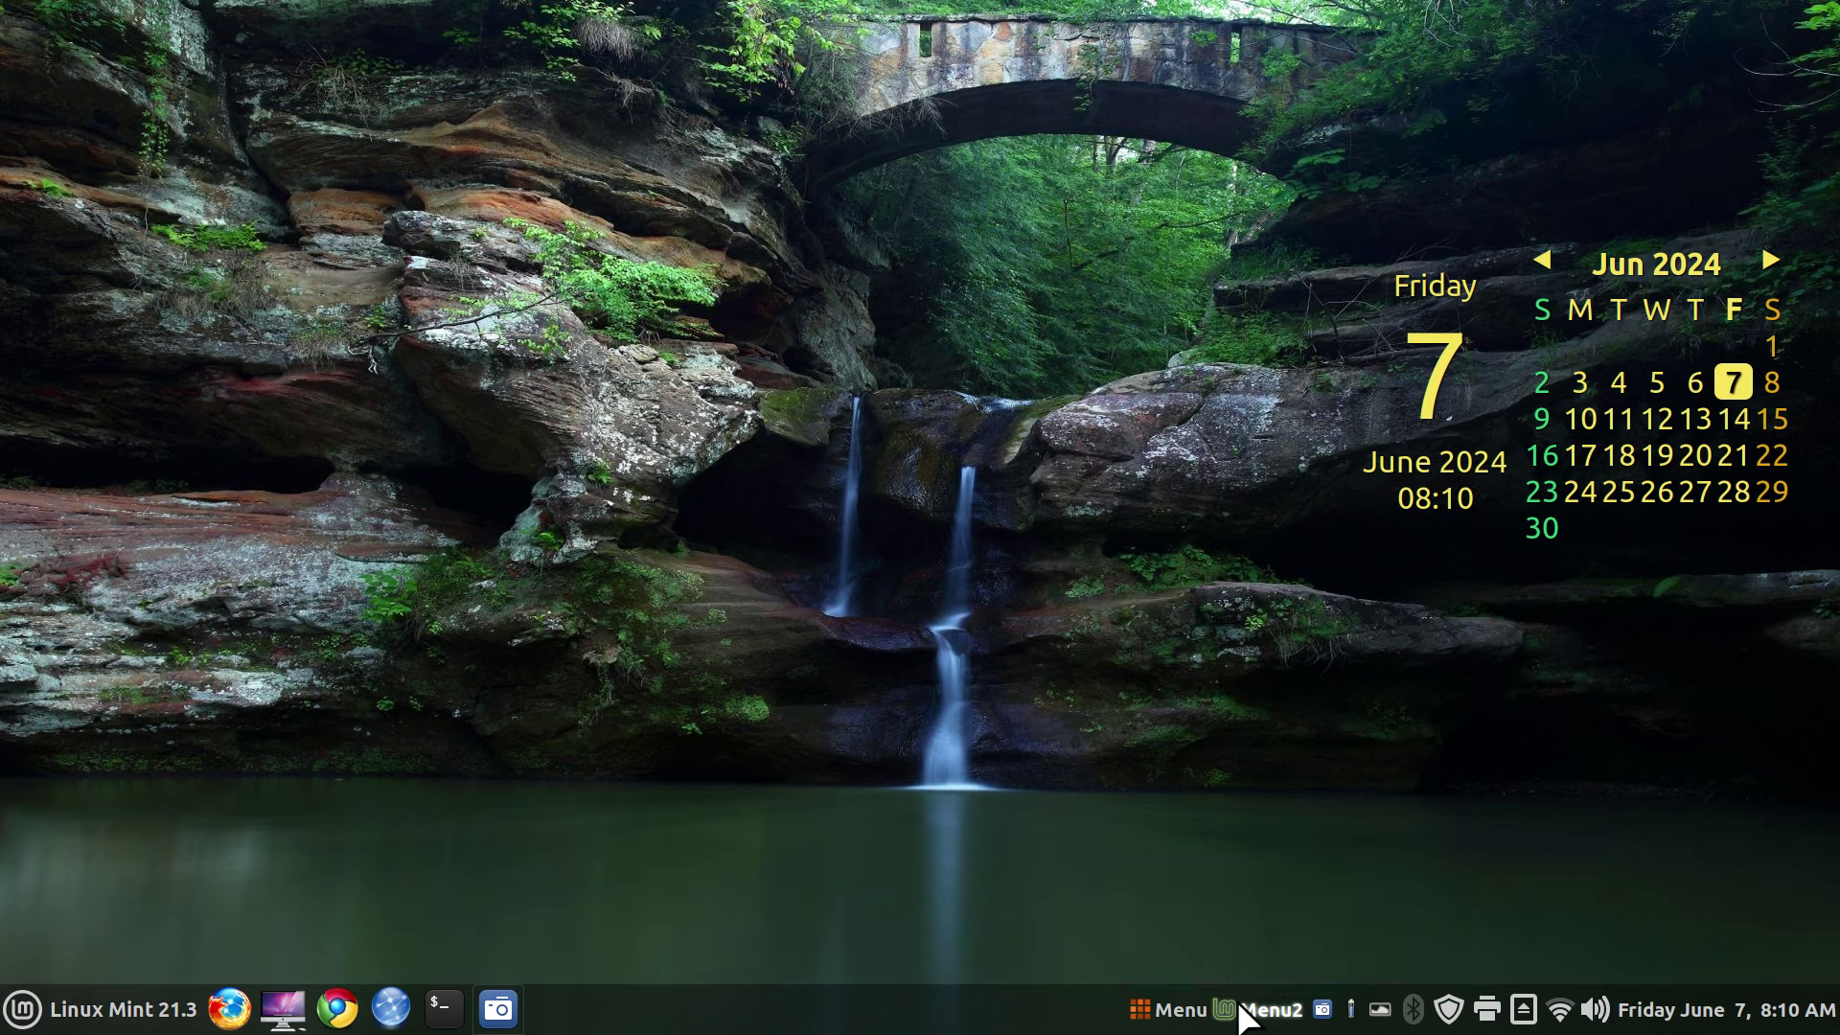
{"action": "left_click", "coordinate": [1178, 1014]}
{"action": "scroll", "coordinate": [862, 967], "scroll_direction": "down", "scroll_amount": 1}
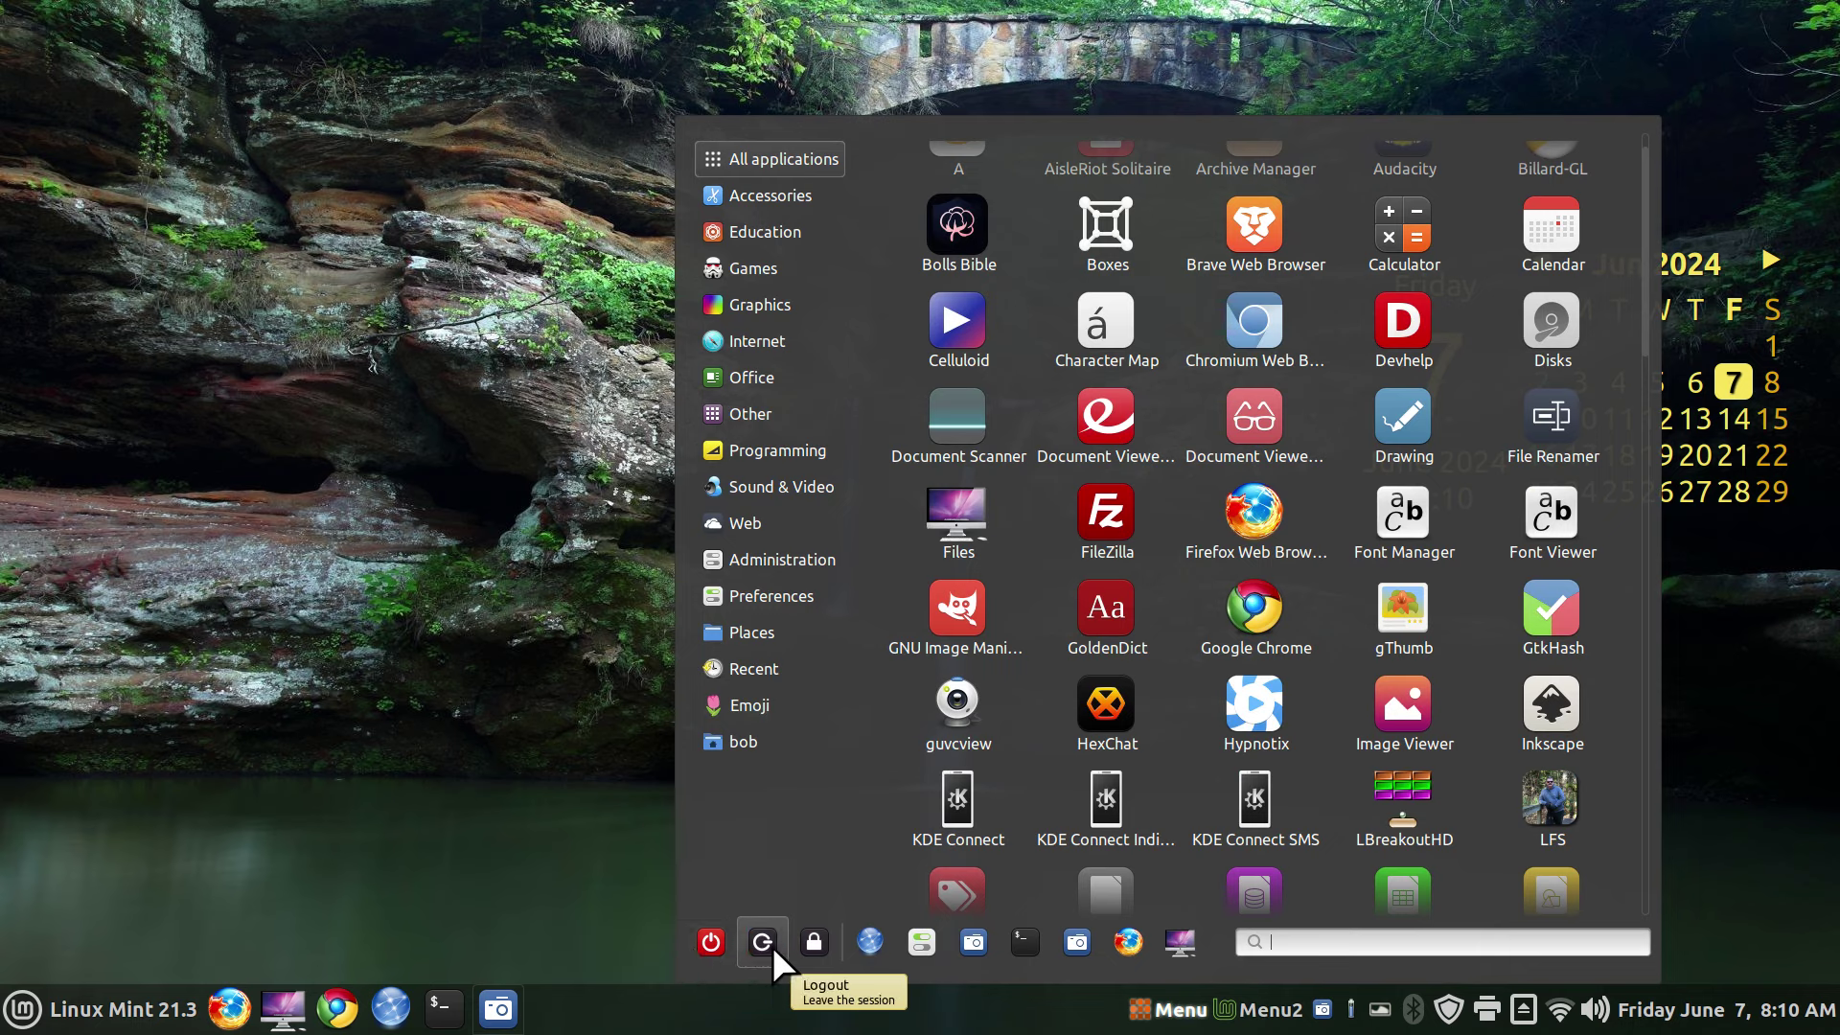
{"action": "scroll", "coordinate": [1288, 955], "scroll_direction": "down", "scroll_amount": 10}
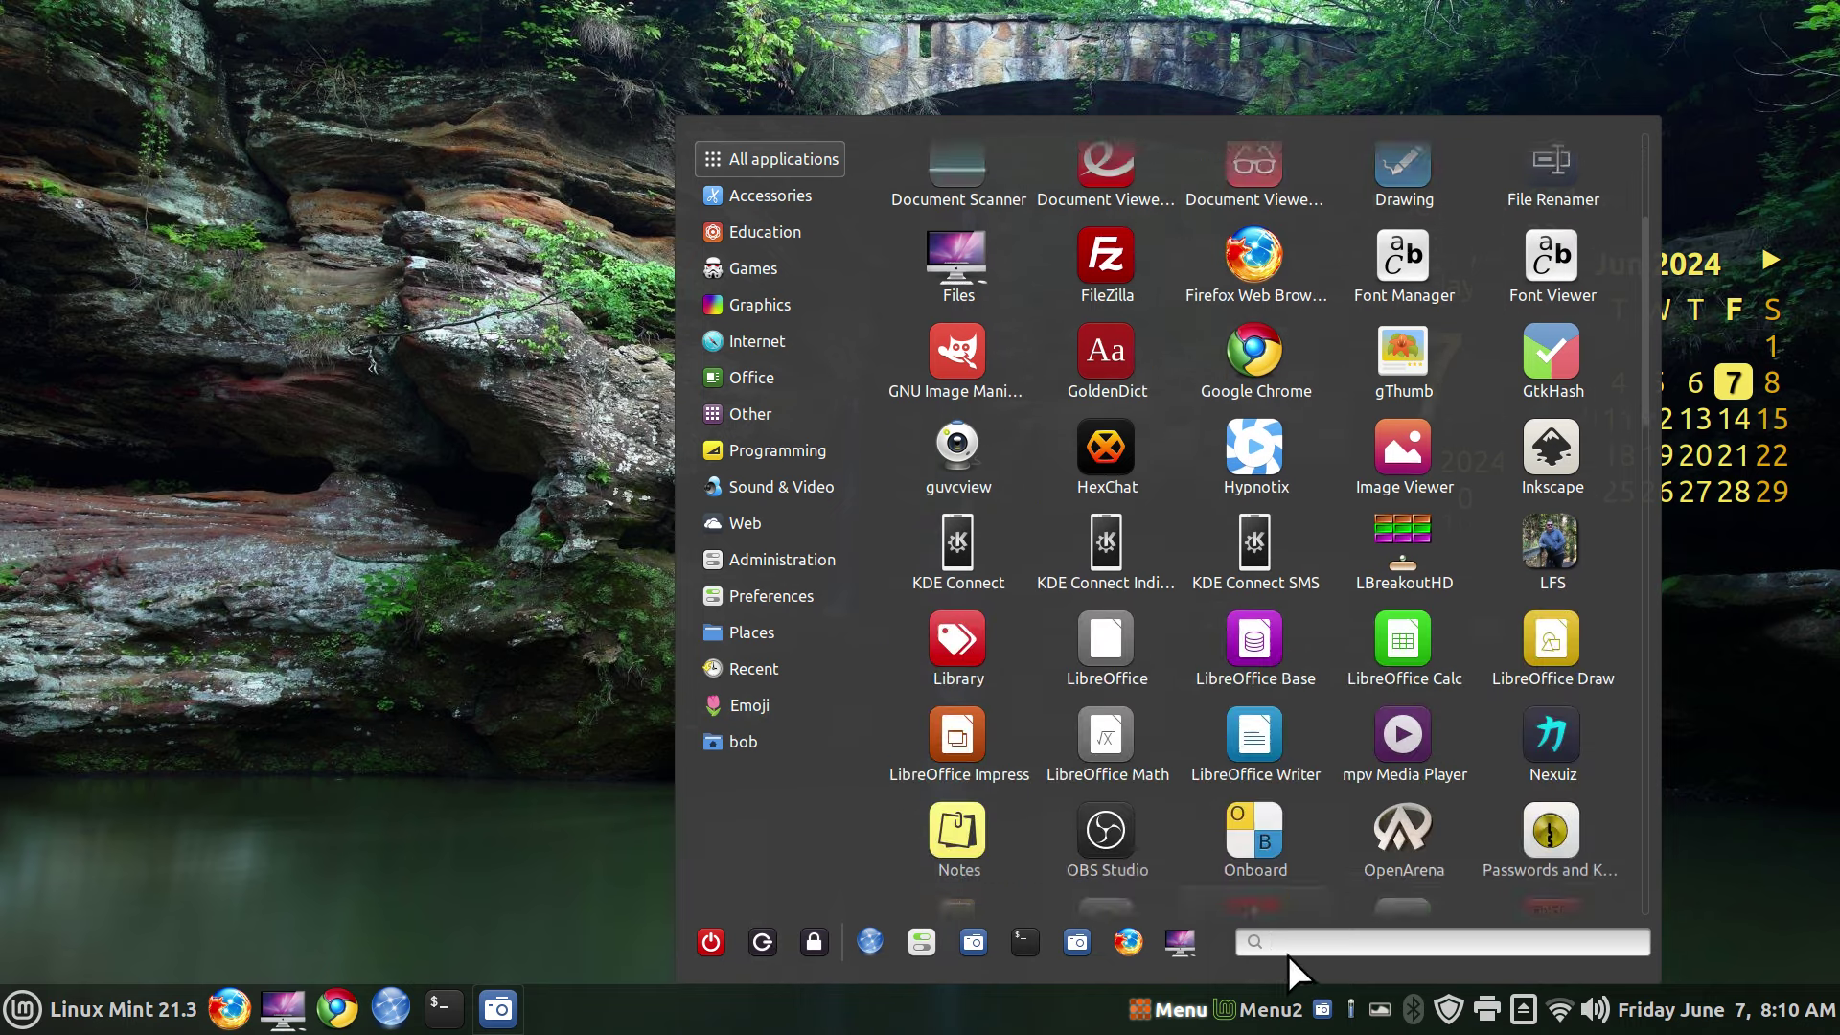
{"action": "scroll", "coordinate": [1290, 953], "scroll_direction": "down", "scroll_amount": 10}
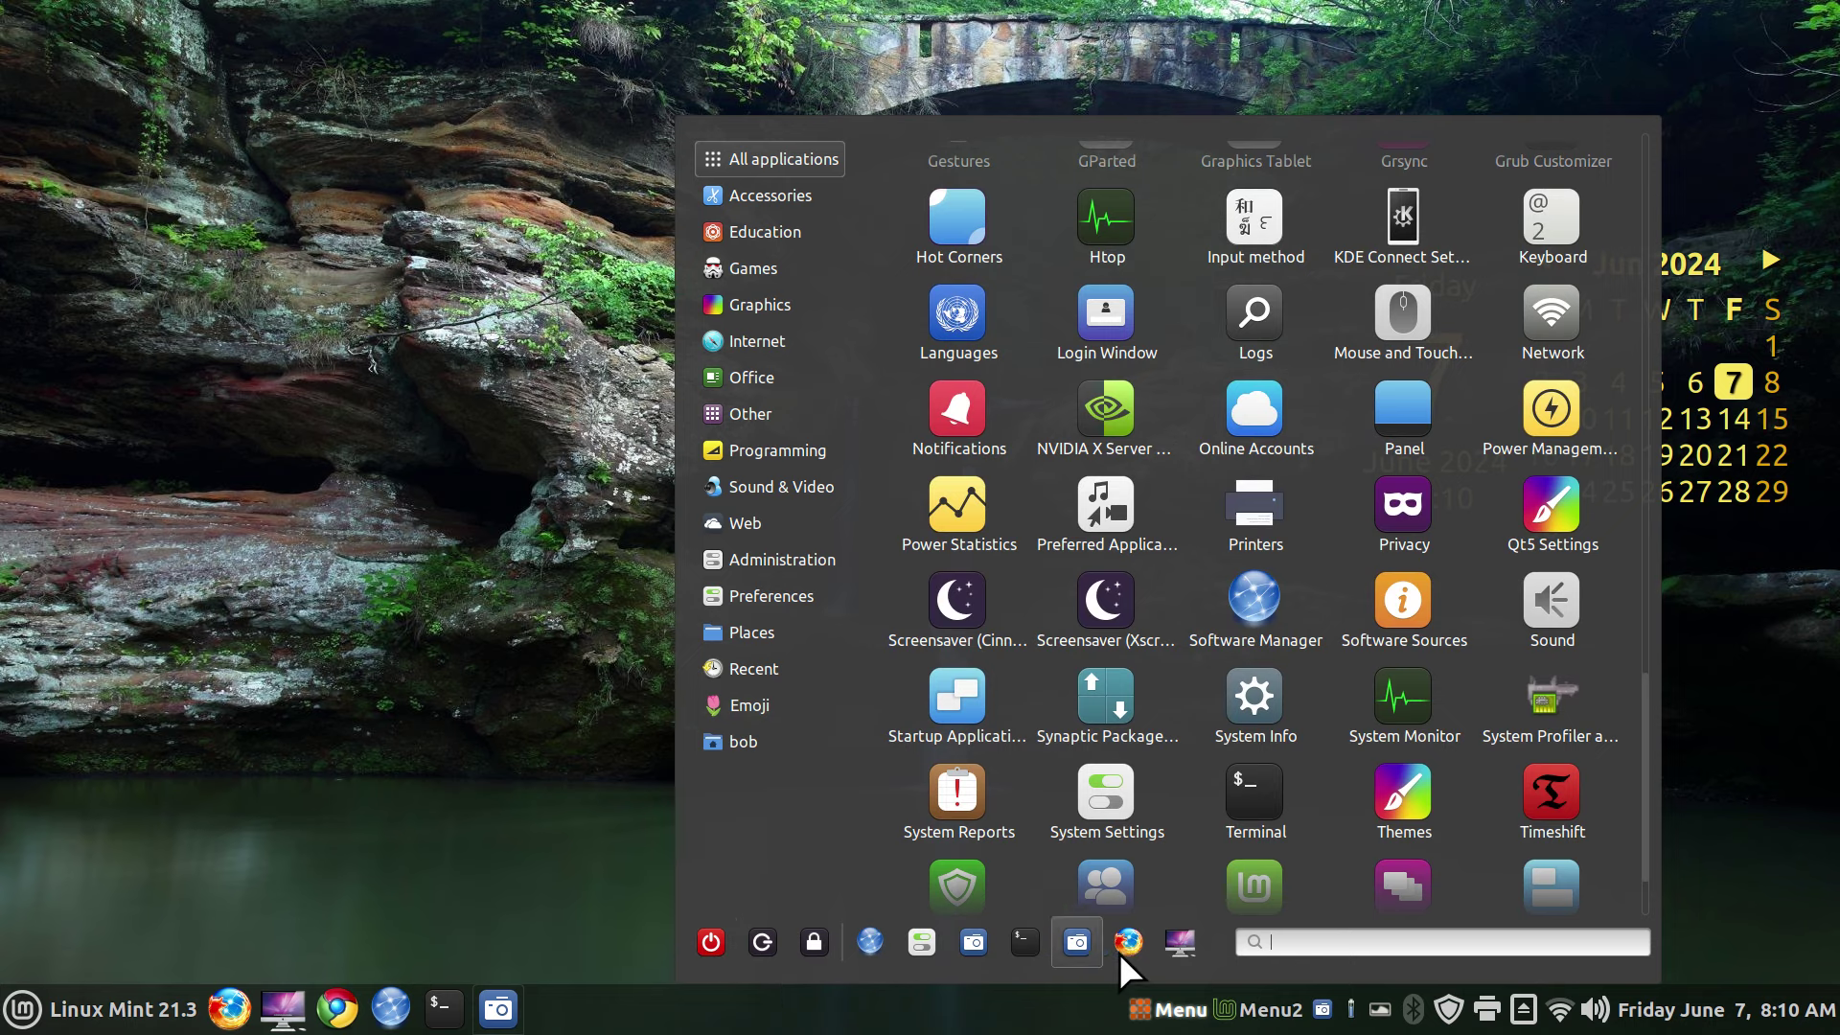
{"action": "scroll", "coordinate": [1127, 124], "scroll_direction": "up", "scroll_amount": 2}
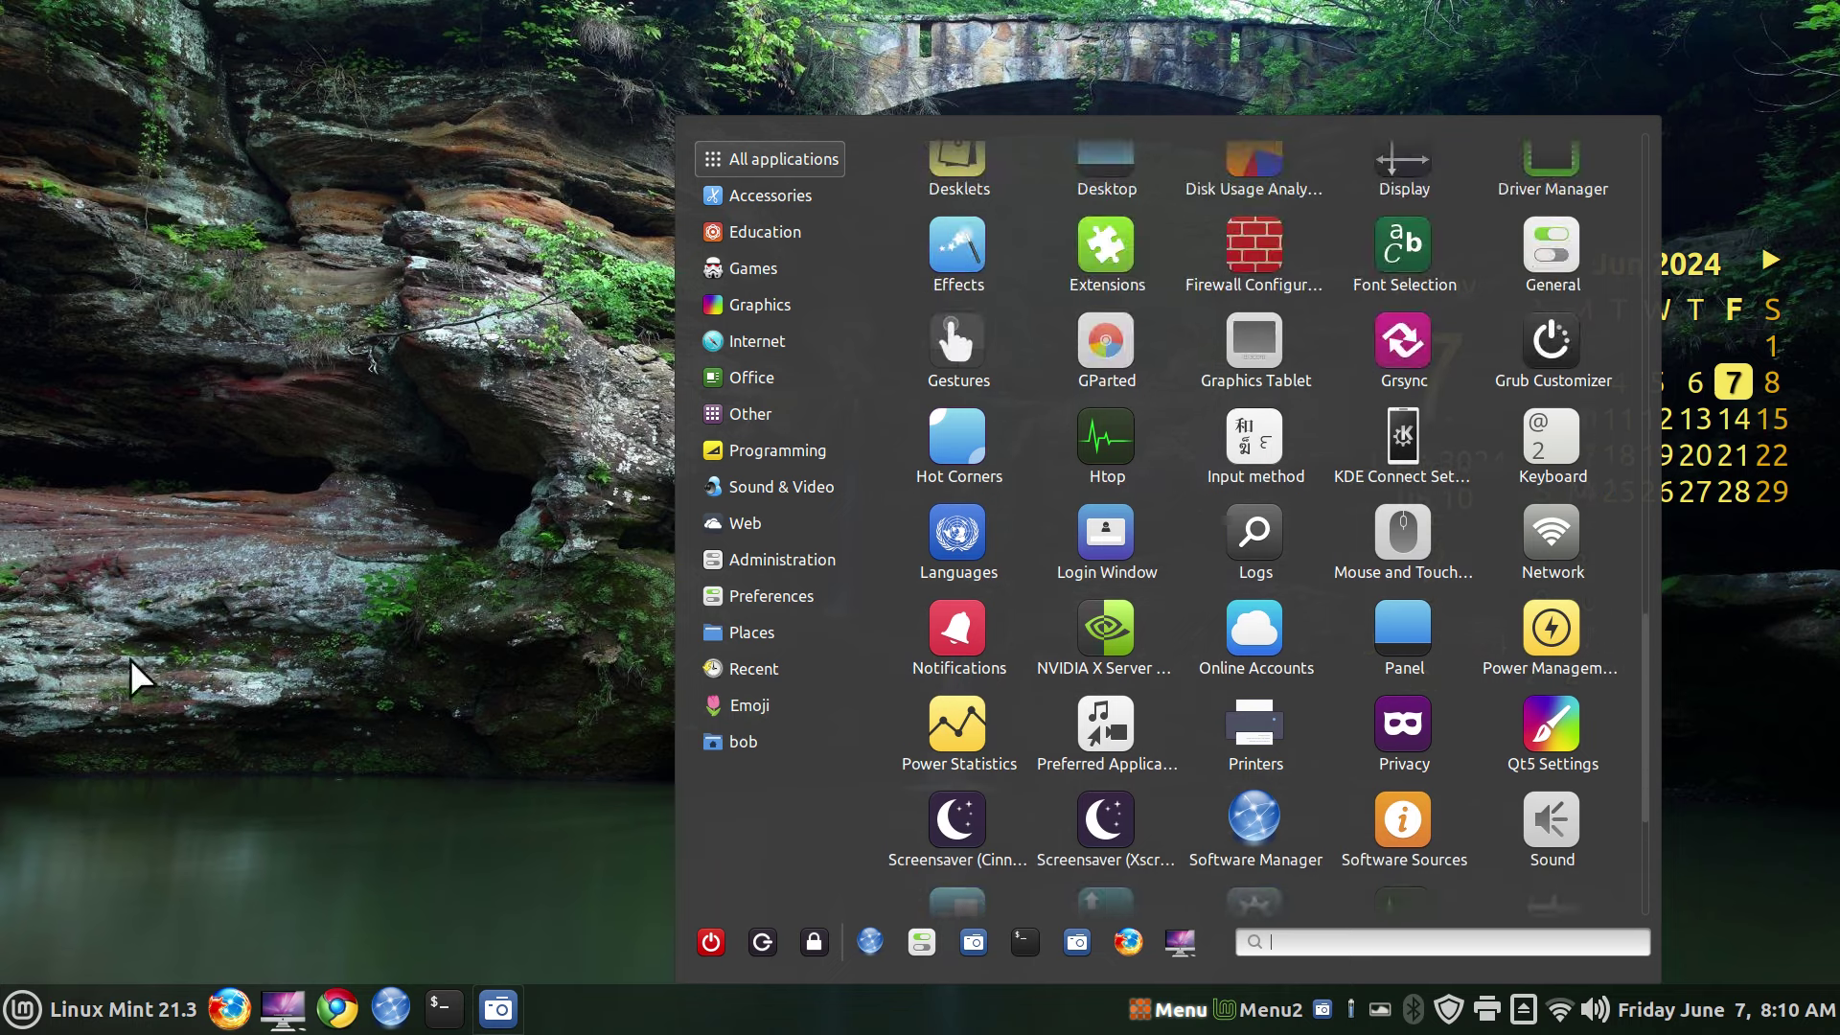
{"action": "left_click", "coordinate": [575, 834]}
- Open Cinnamenu's configuration window, reposition it on the desktop, and check the default menu's sidebar for comparison
{"action": "right_click", "coordinate": [1178, 1008]}
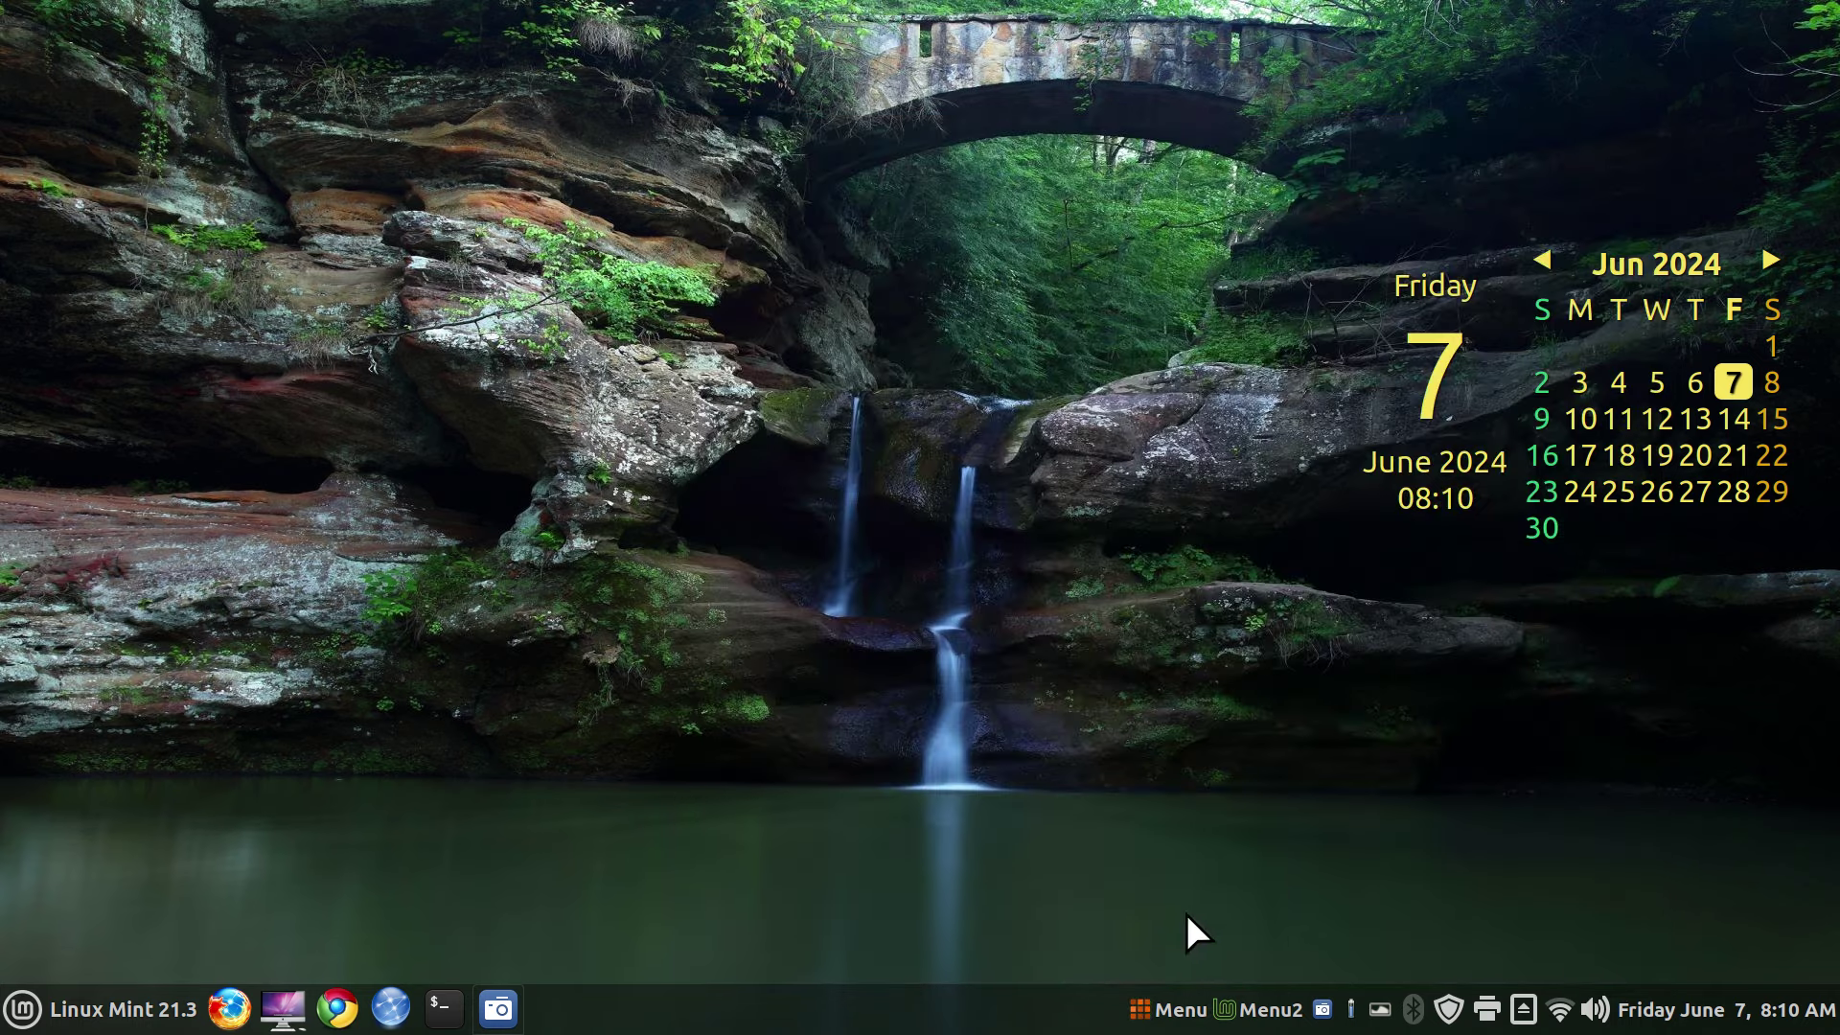
{"action": "left_click", "coordinate": [1187, 918]}
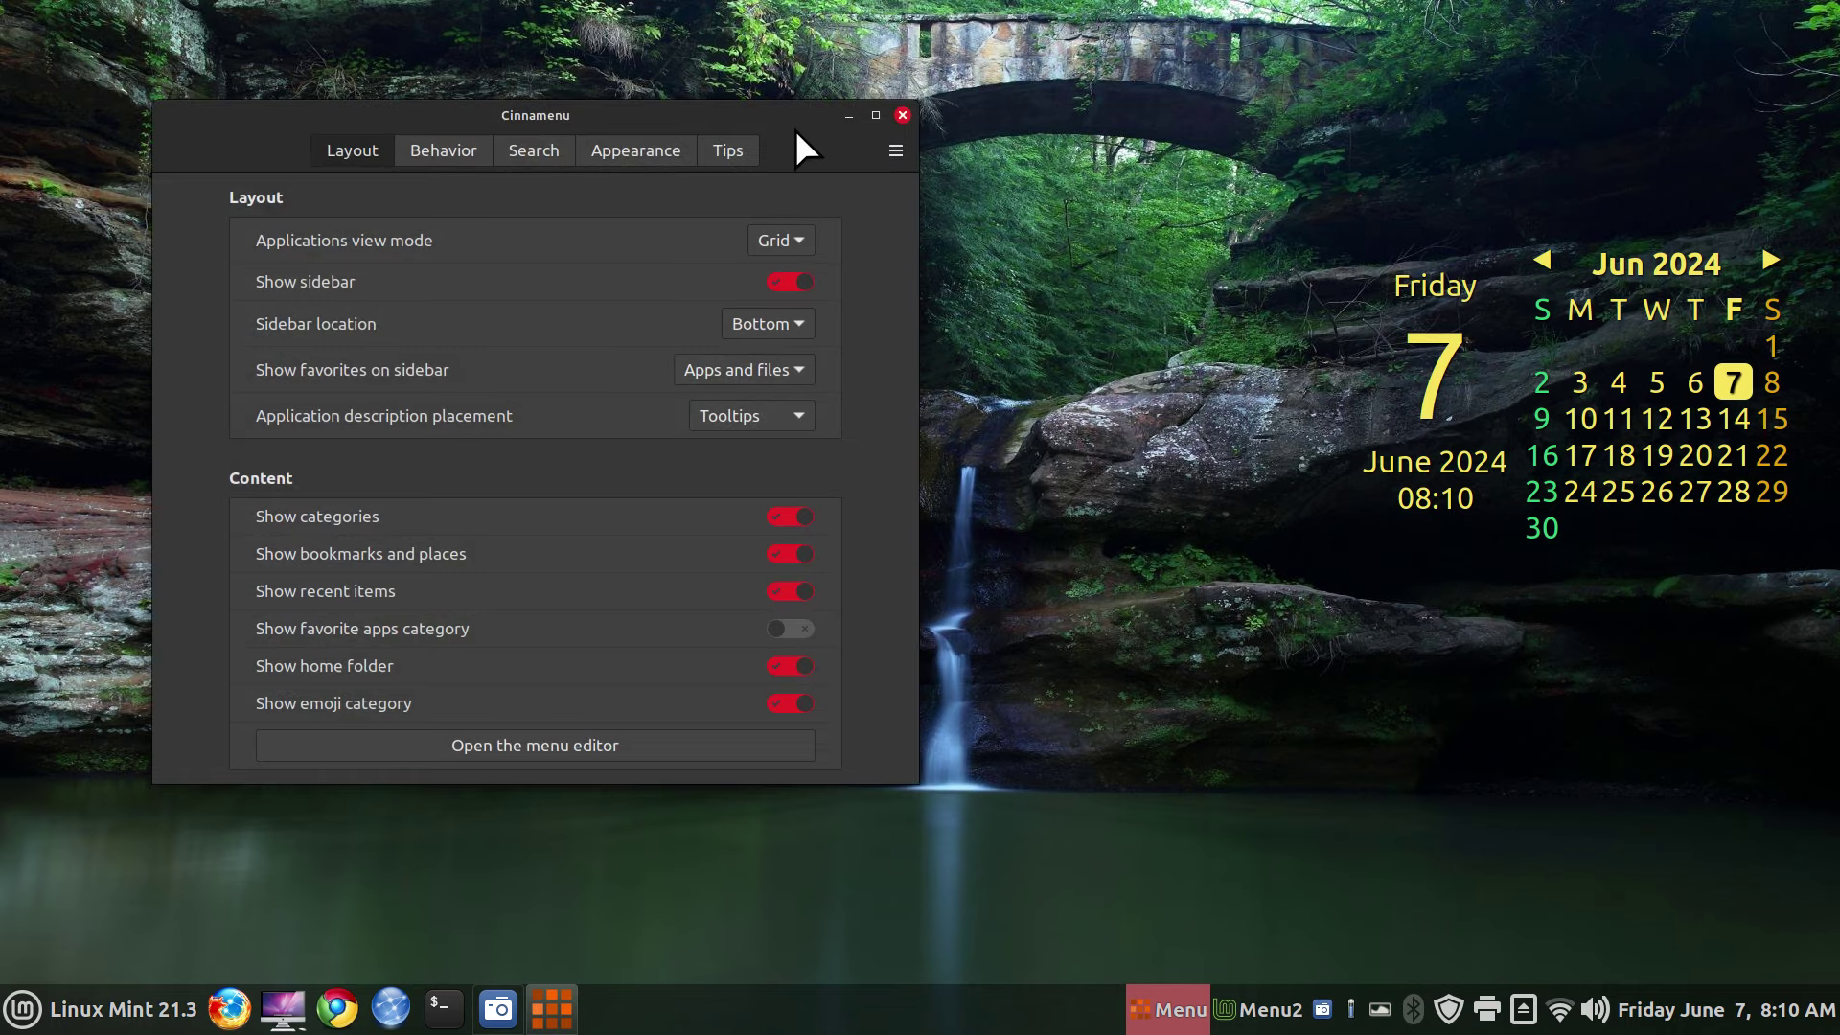
{"action": "left_click_drag", "start_coordinate": [795, 129], "coordinate": [745, 181]}
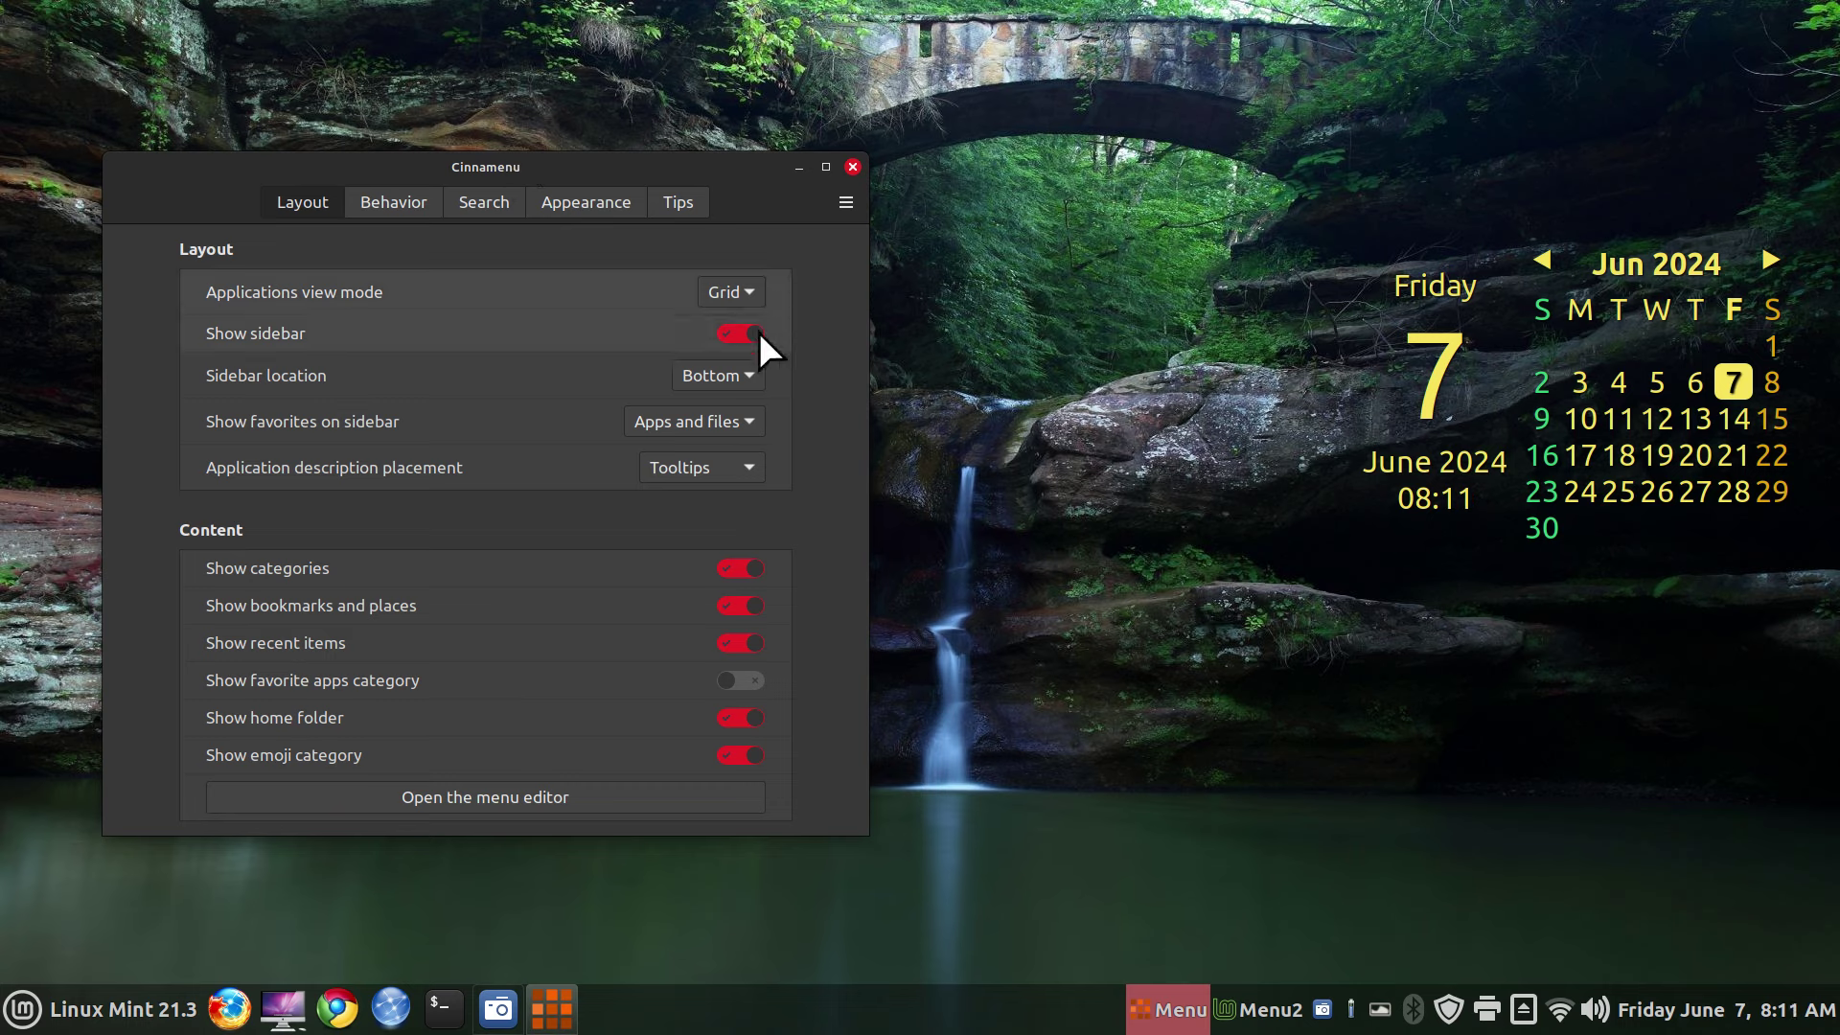
{"action": "left_click", "coordinate": [46, 1012]}
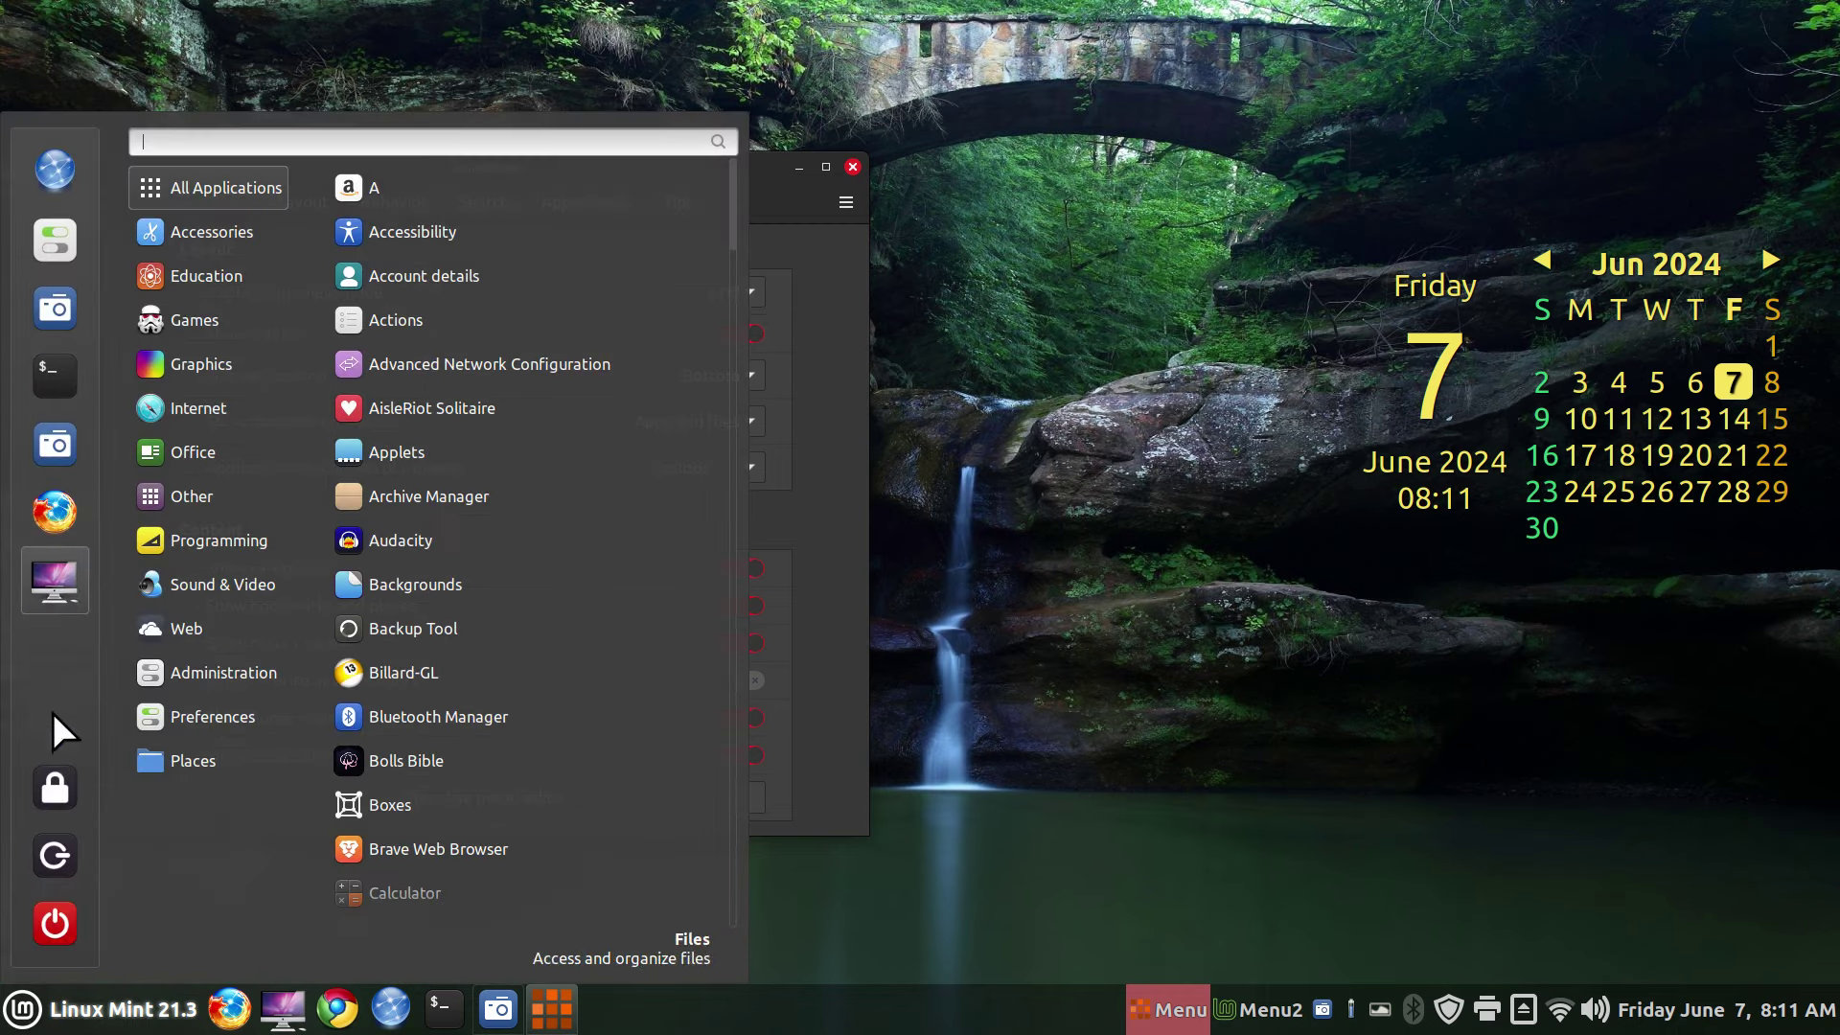
{"action": "left_click", "coordinate": [1095, 491]}
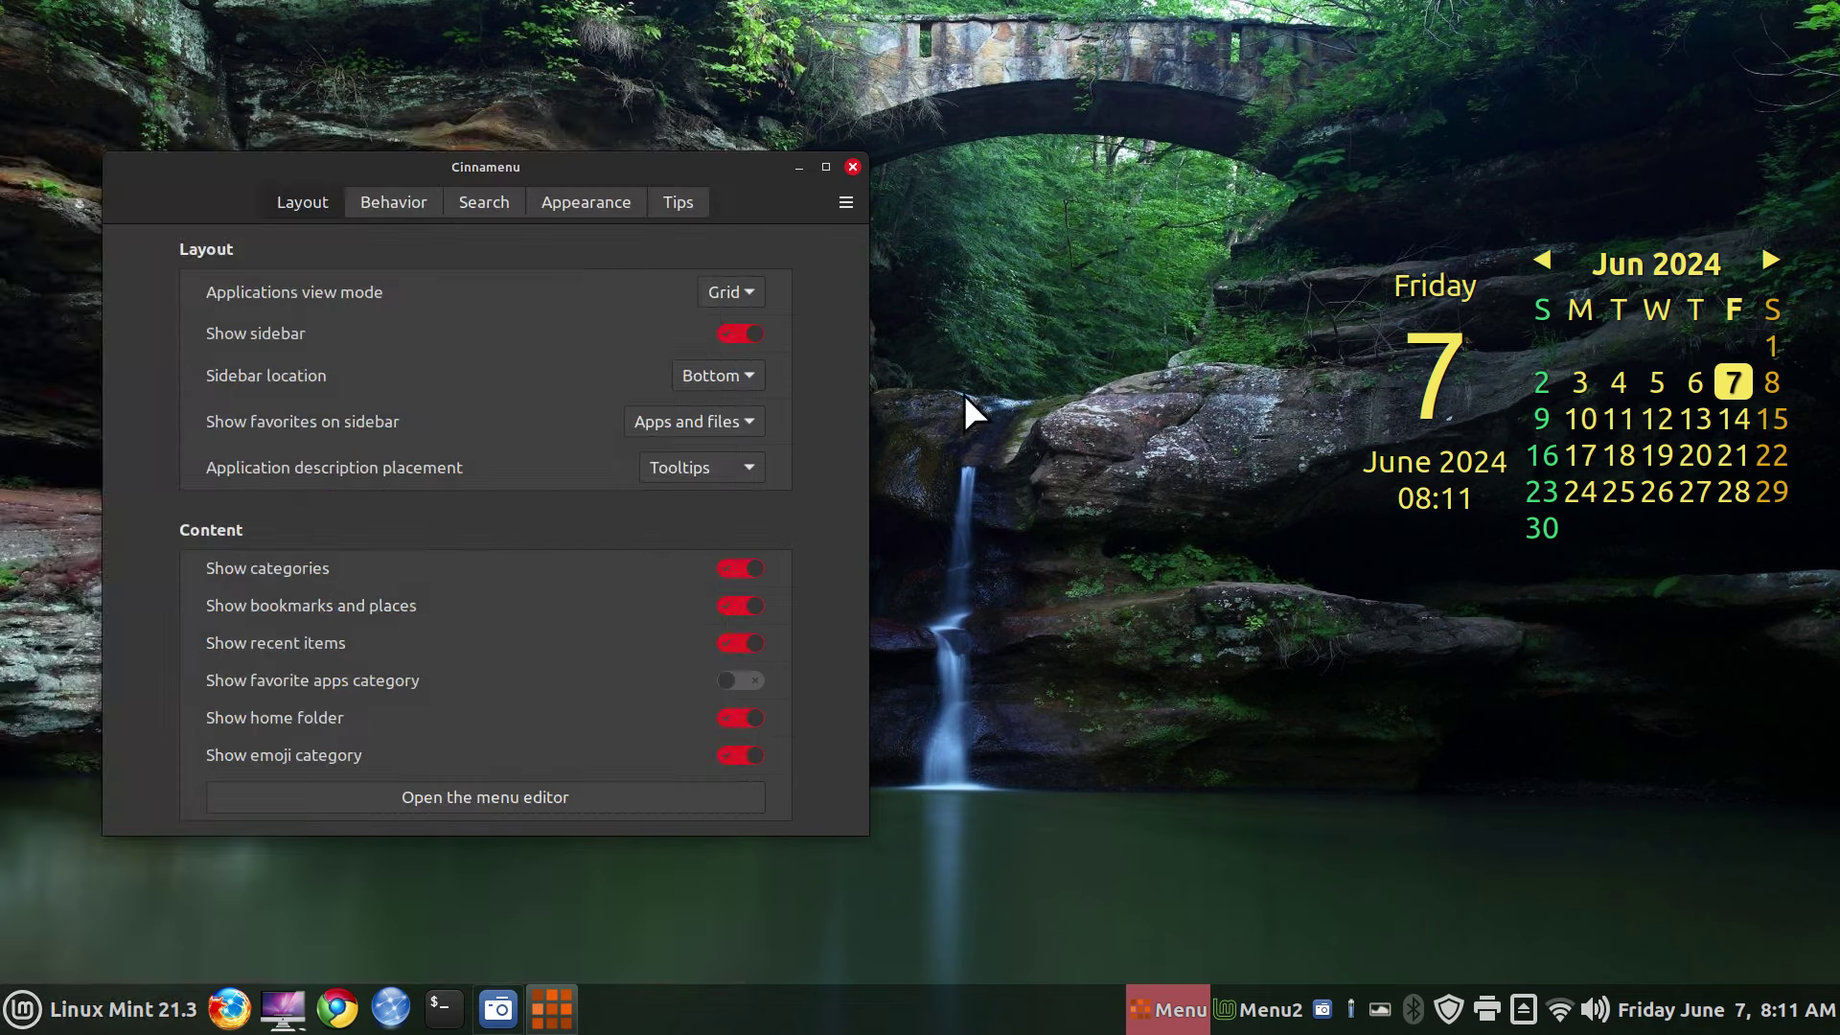
- Set Cinnamenu's sidebar location to Top and open the menu to check the new layout
{"action": "left_click", "coordinate": [736, 377]}
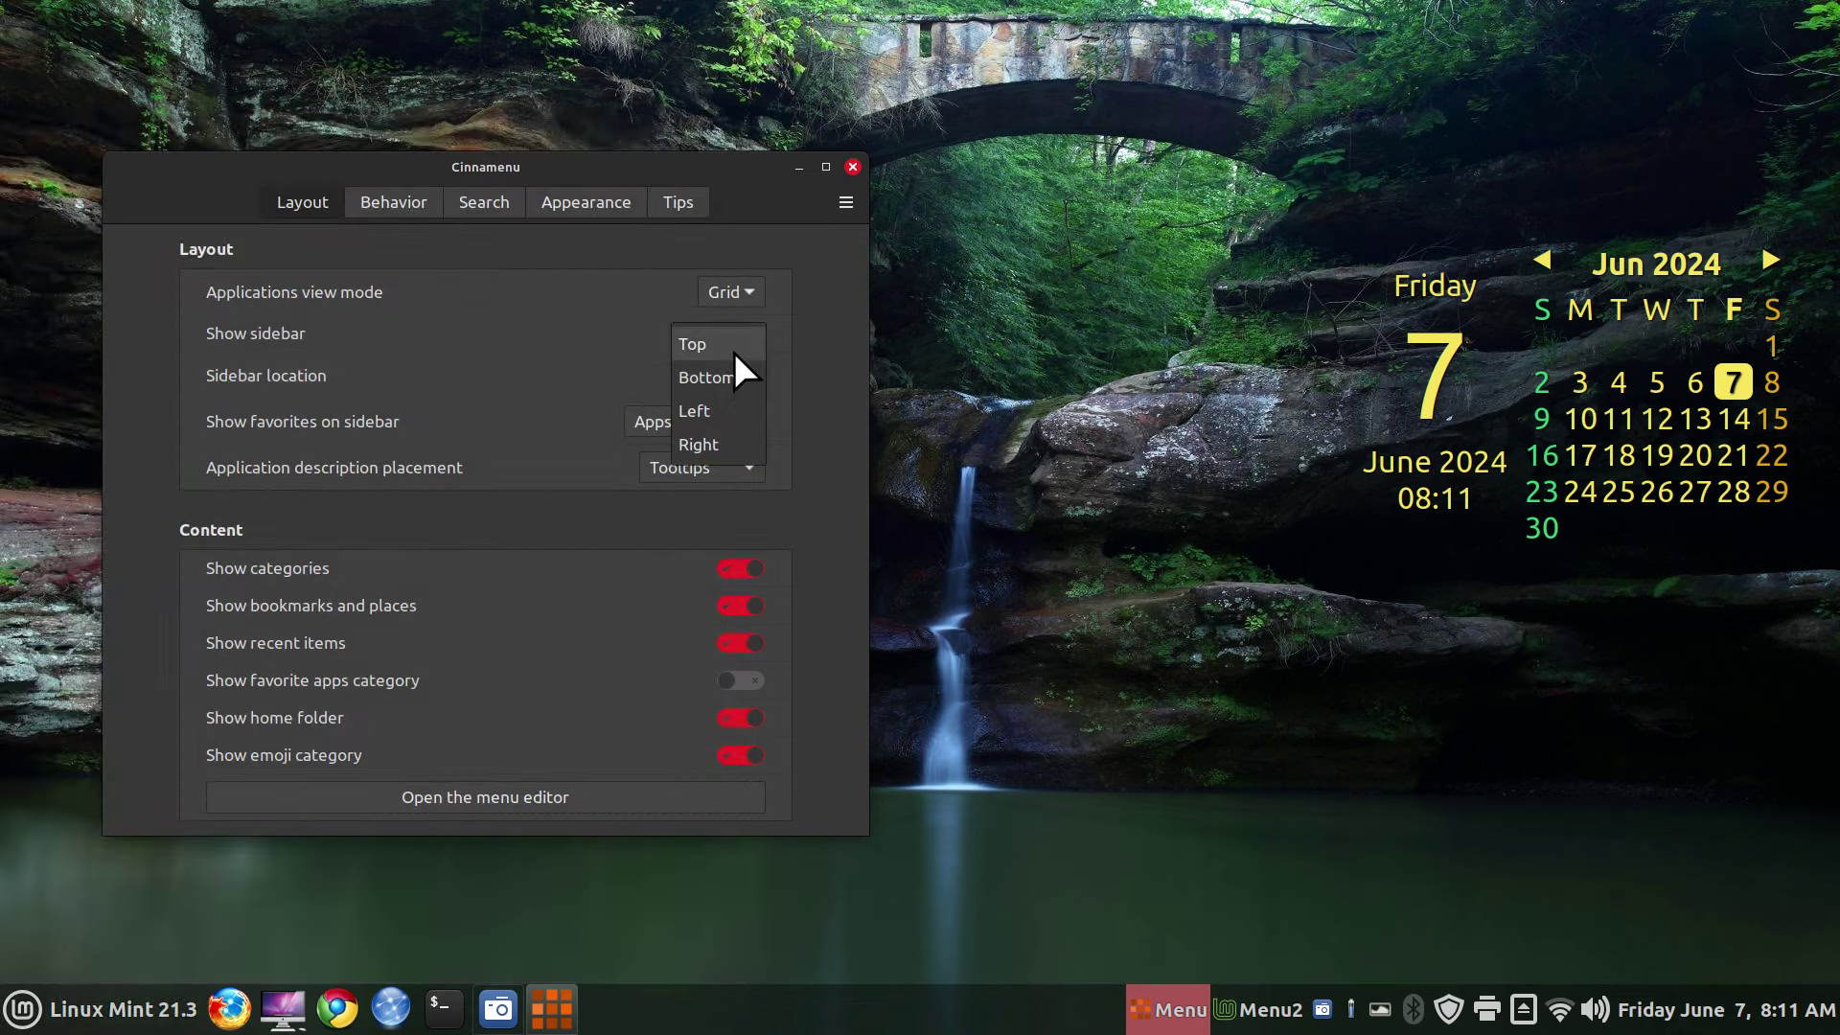
{"action": "left_click", "coordinate": [734, 353]}
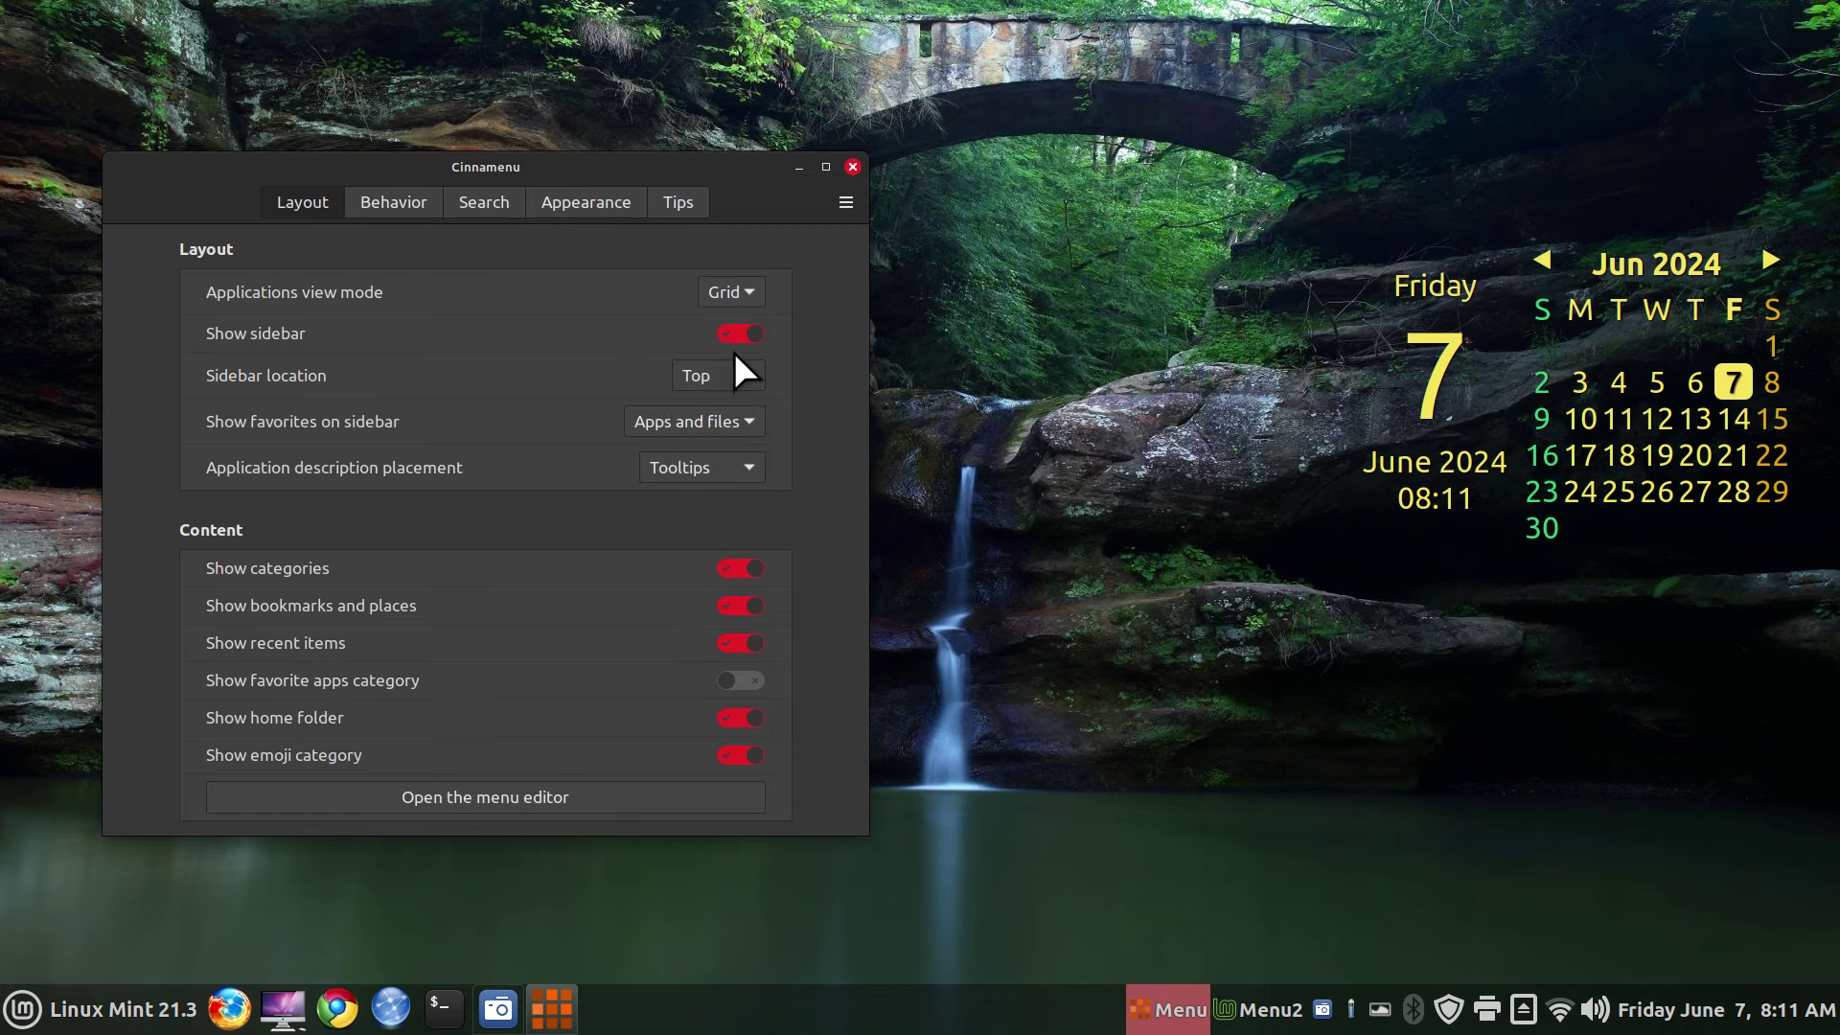
{"action": "left_click", "coordinate": [1171, 1011]}
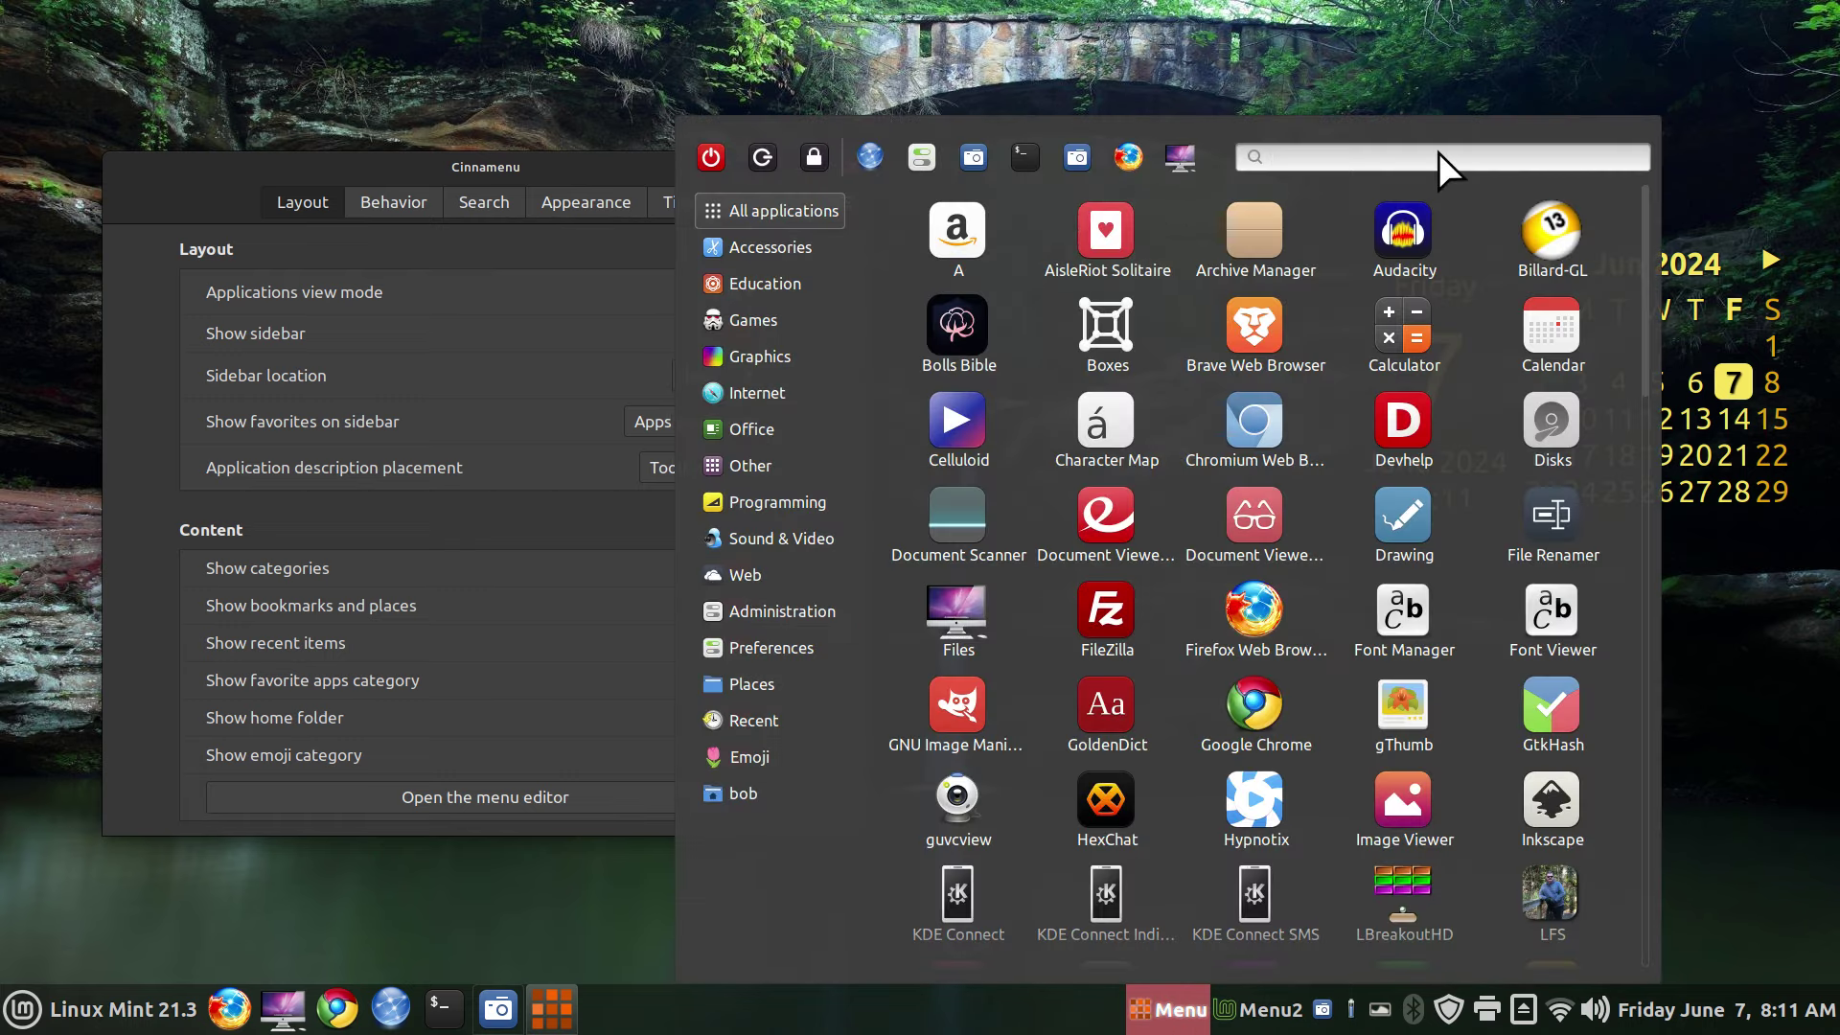
- Set Cinnamenu's sidebar location to Left and open the menu to check the layout
{"action": "left_click", "coordinate": [598, 251]}
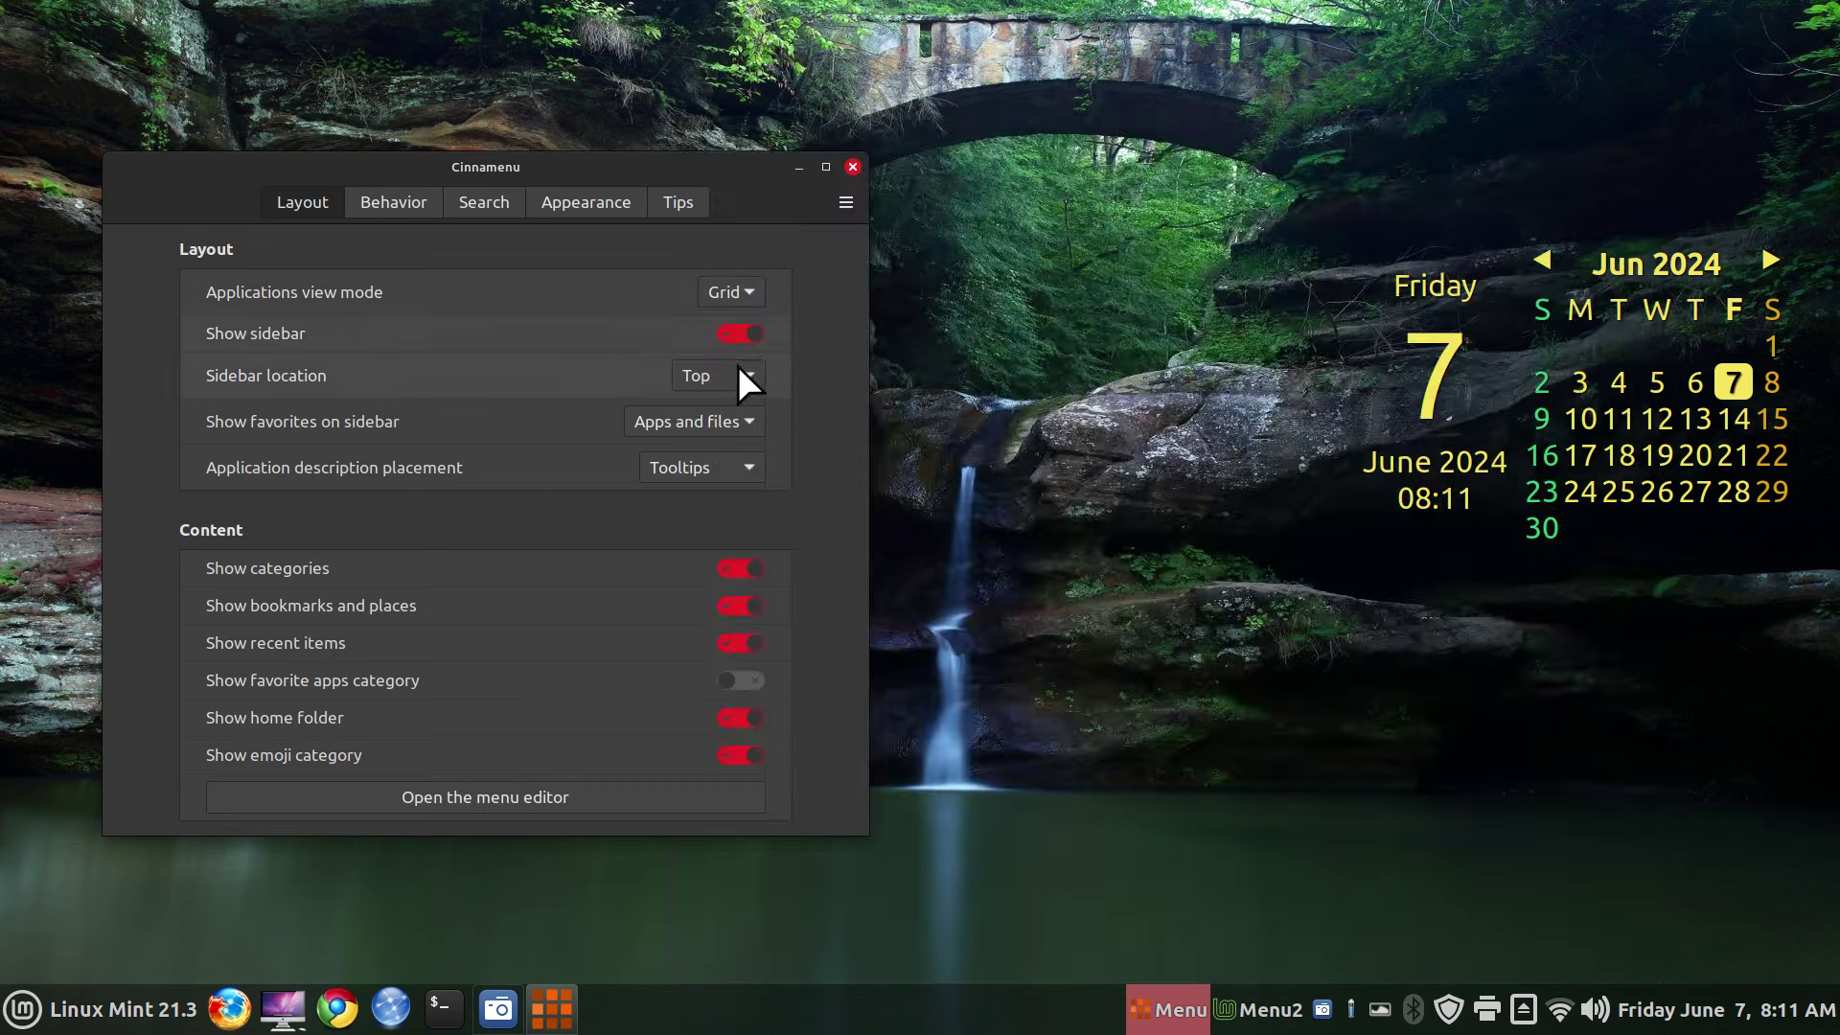
{"action": "left_click", "coordinate": [738, 371]}
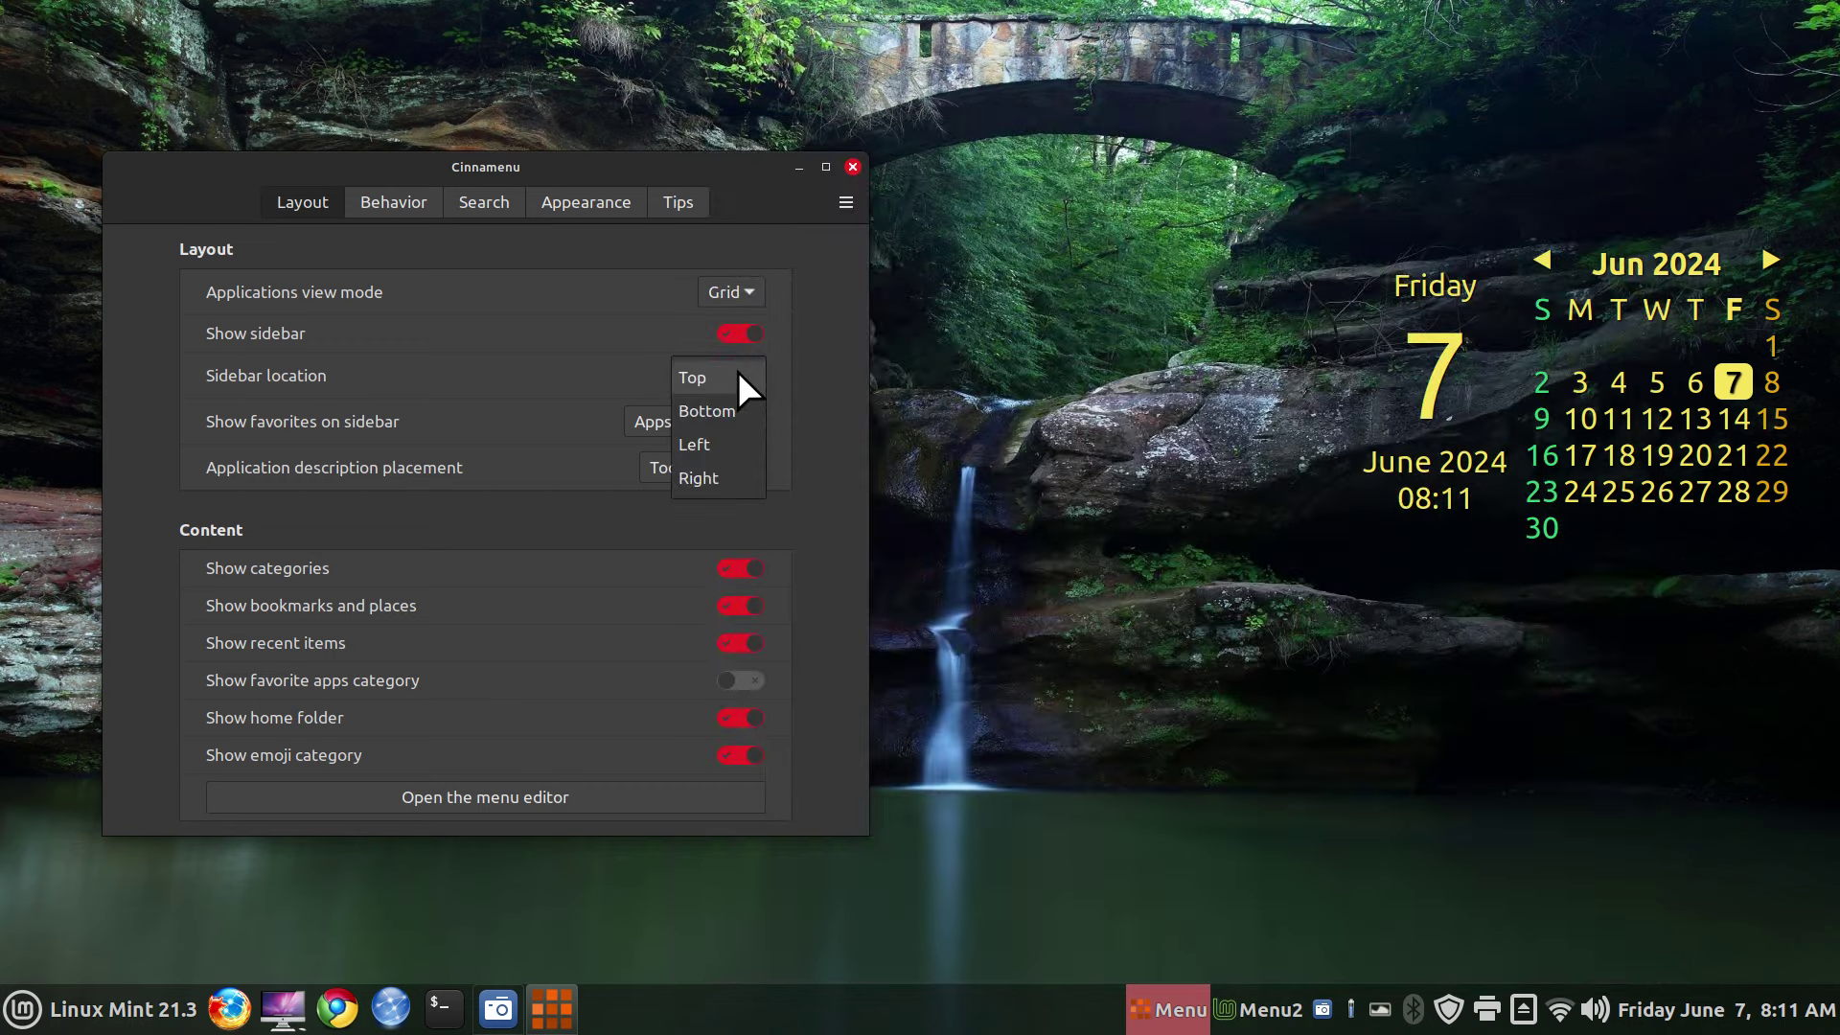
{"action": "left_click", "coordinate": [736, 441]}
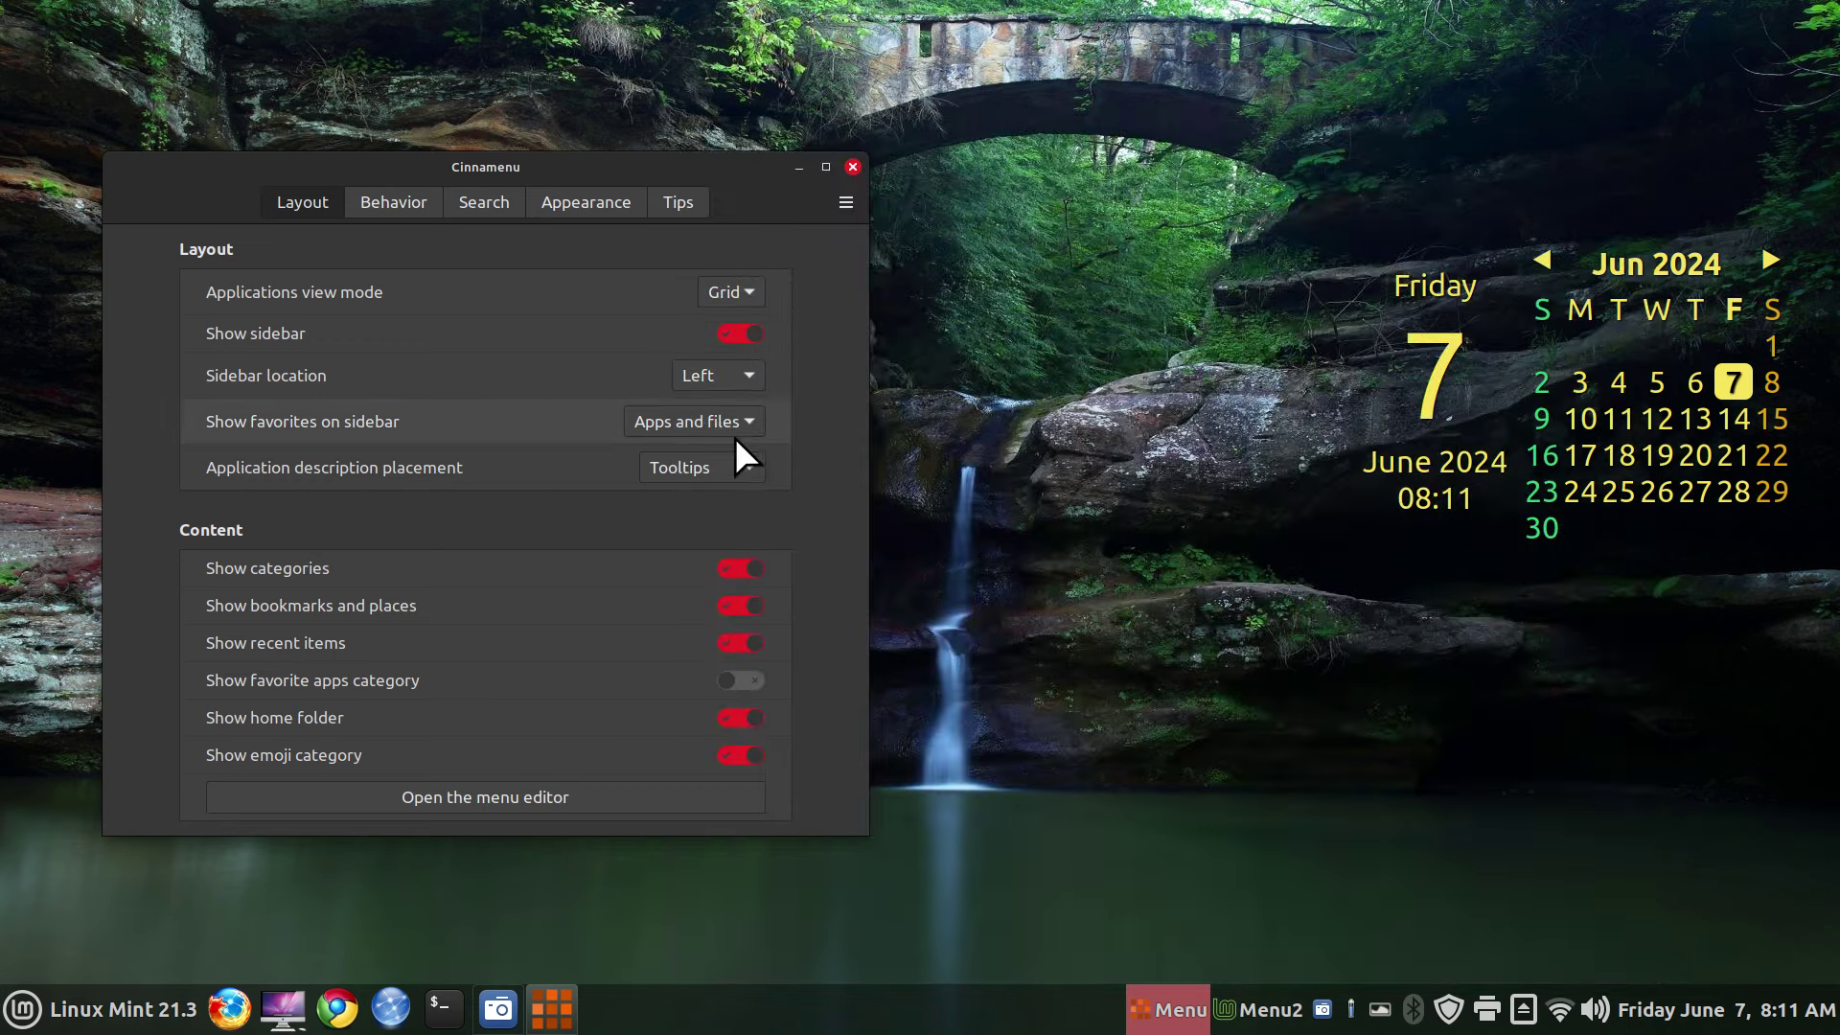
{"action": "left_click", "coordinate": [1182, 1020]}
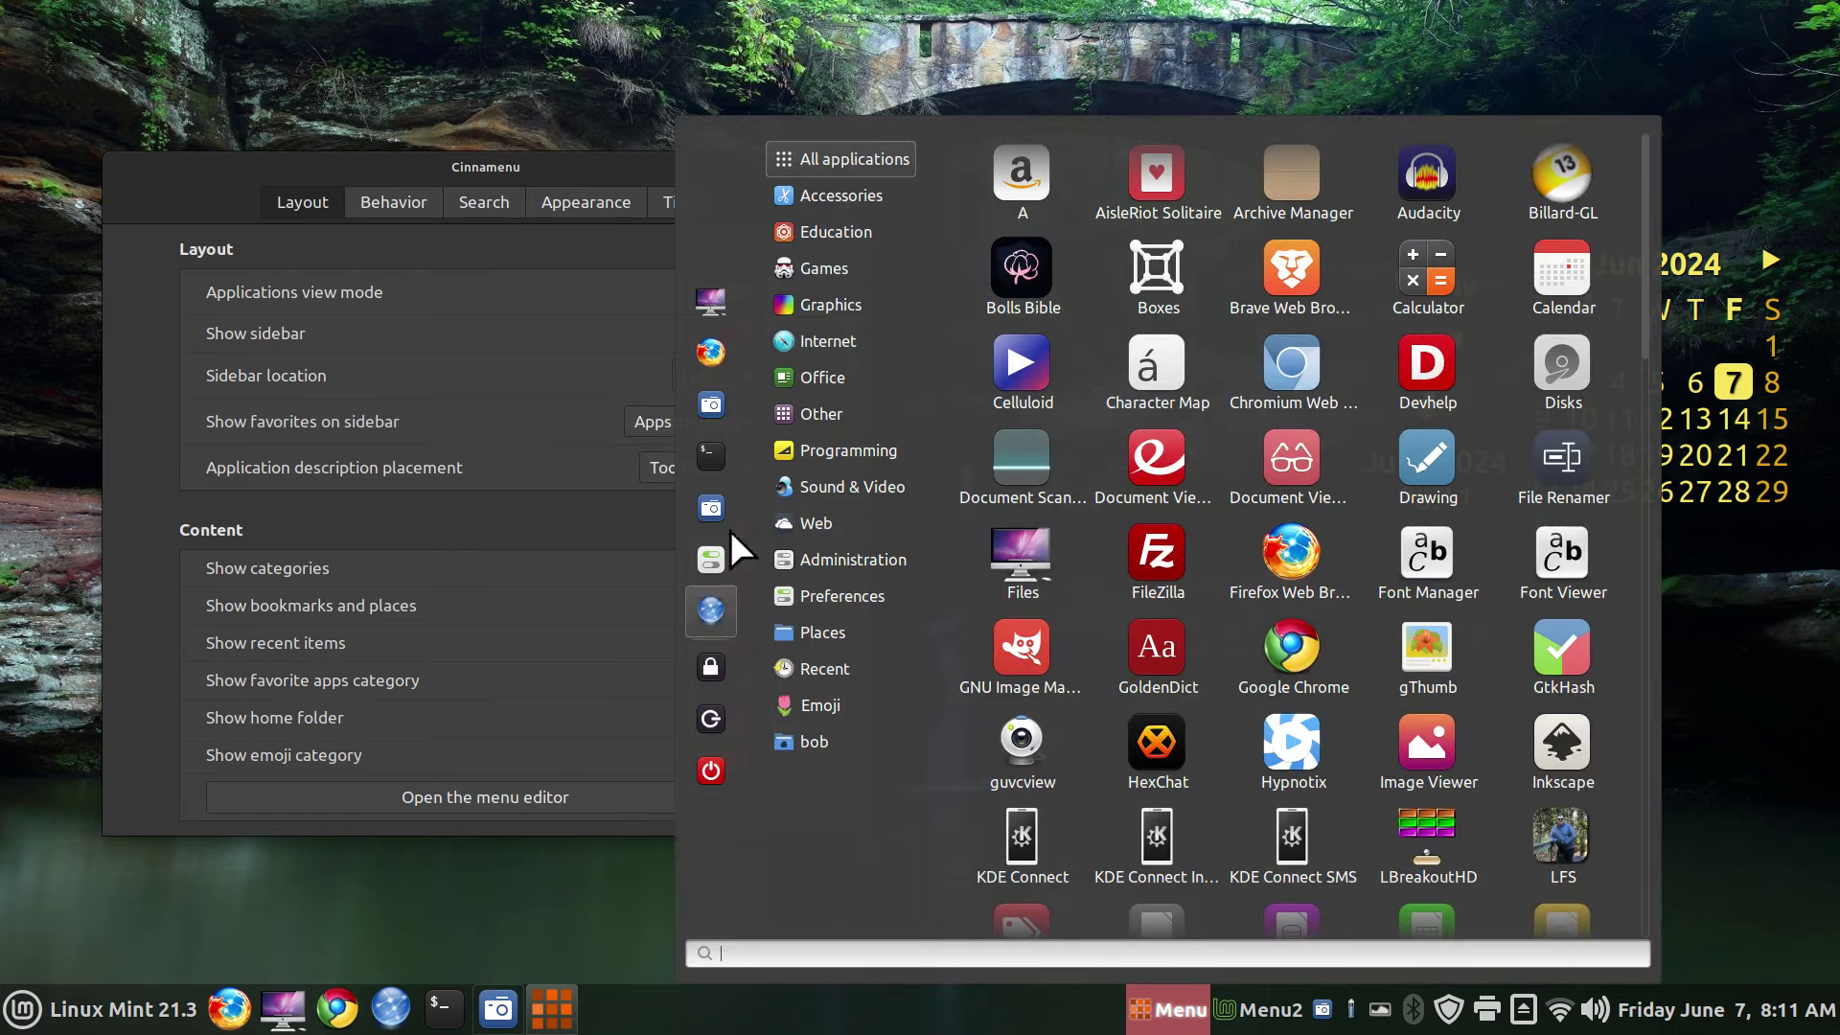
- Switch Cinnamenu's sidebar location to Right and open the menu to examine the result
{"action": "left_click", "coordinate": [594, 331]}
{"action": "left_click", "coordinate": [711, 376]}
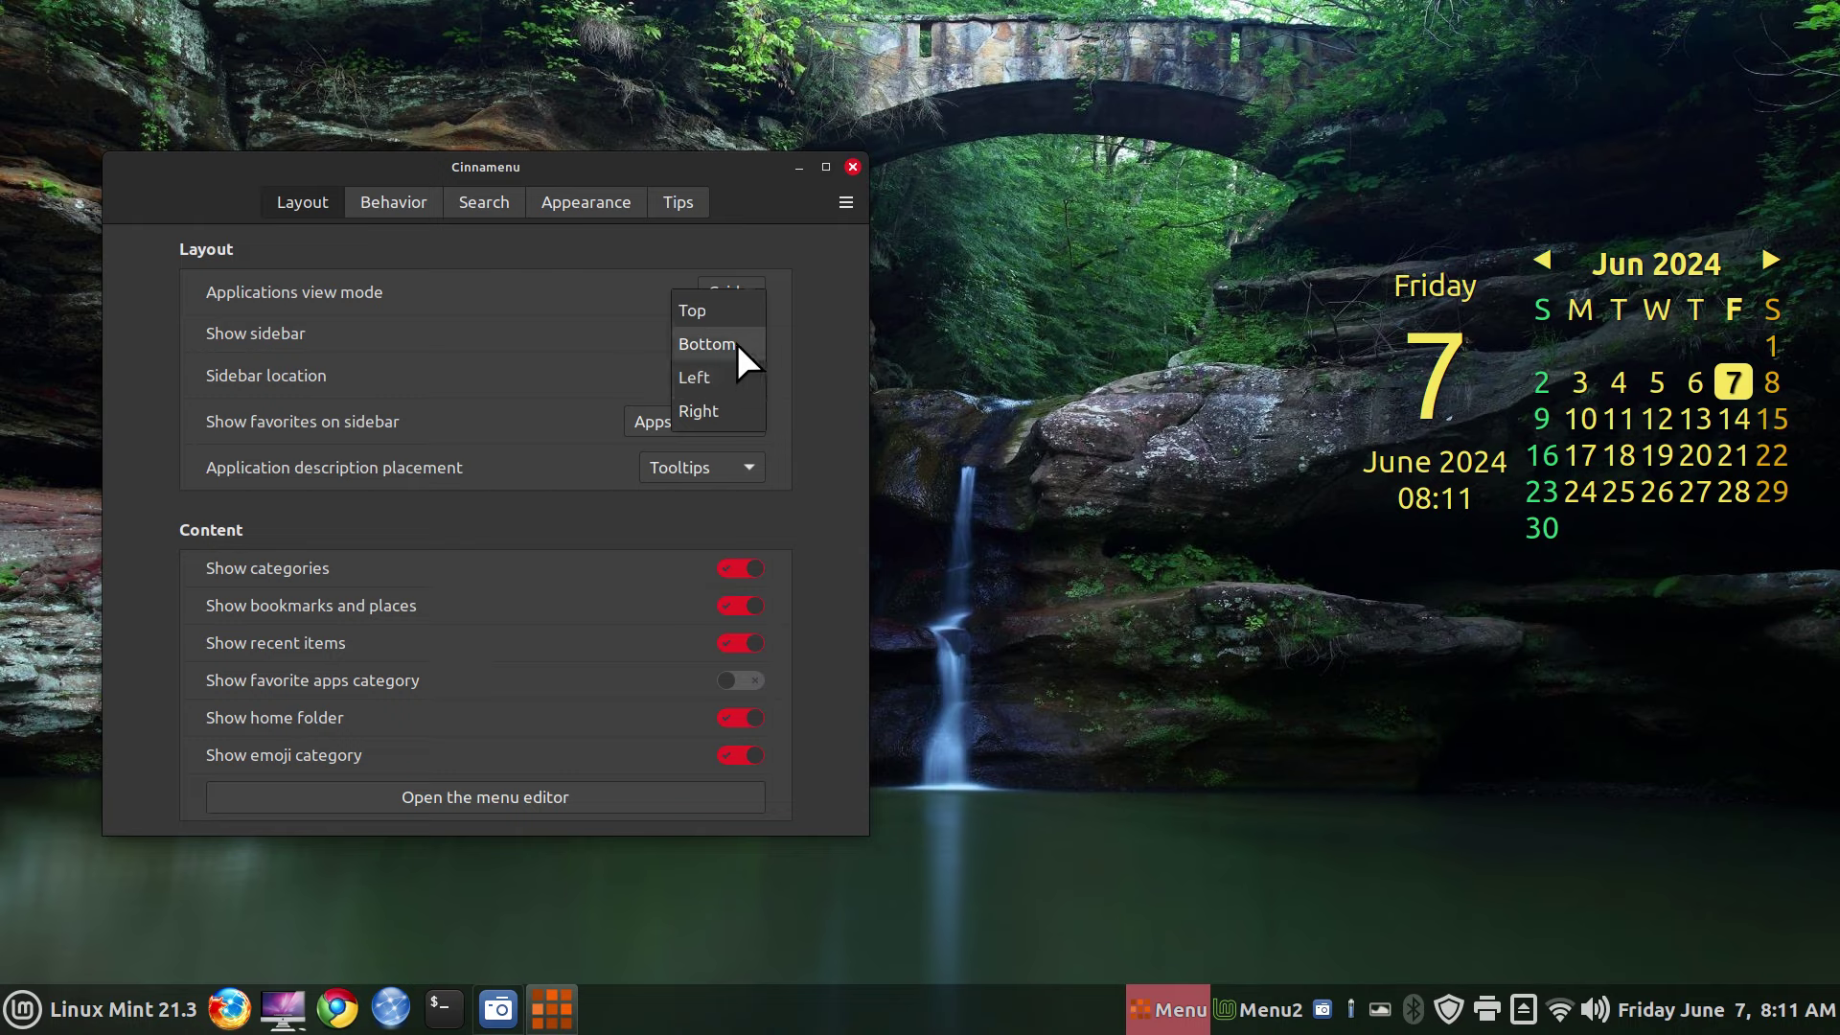
{"action": "left_click", "coordinate": [725, 410]}
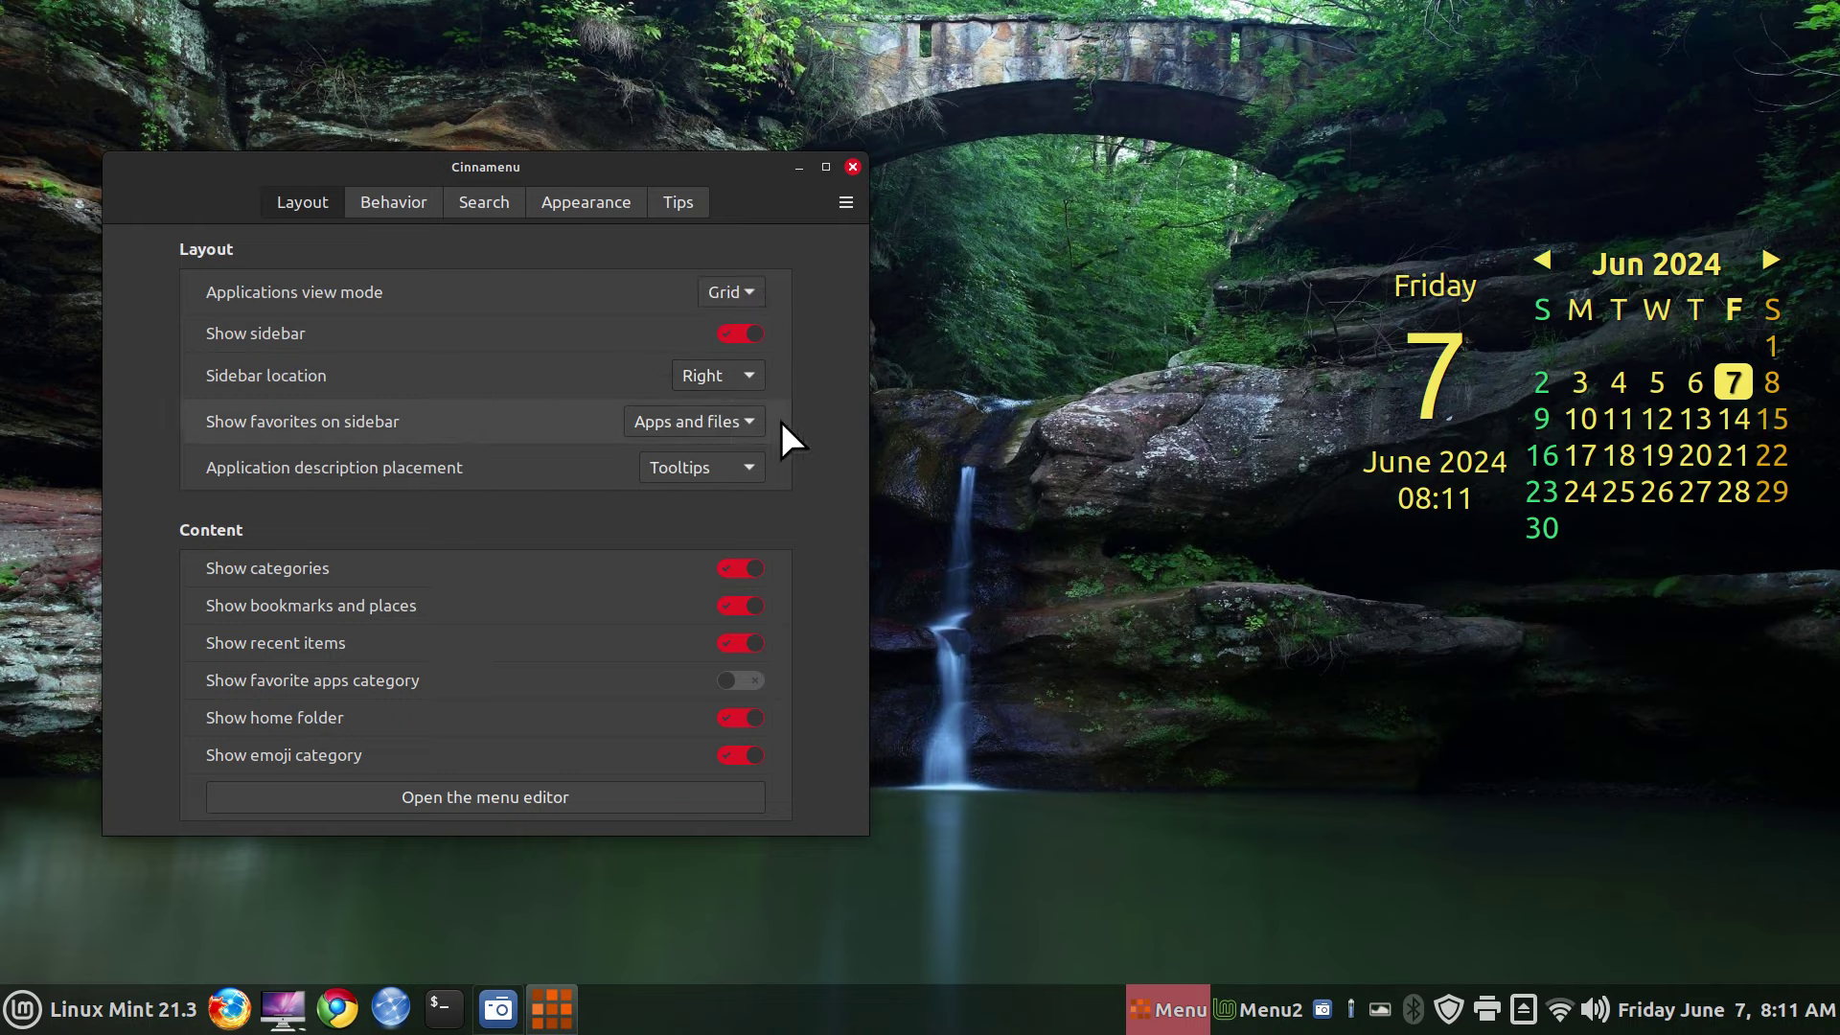
{"action": "left_click", "coordinate": [1176, 1002]}
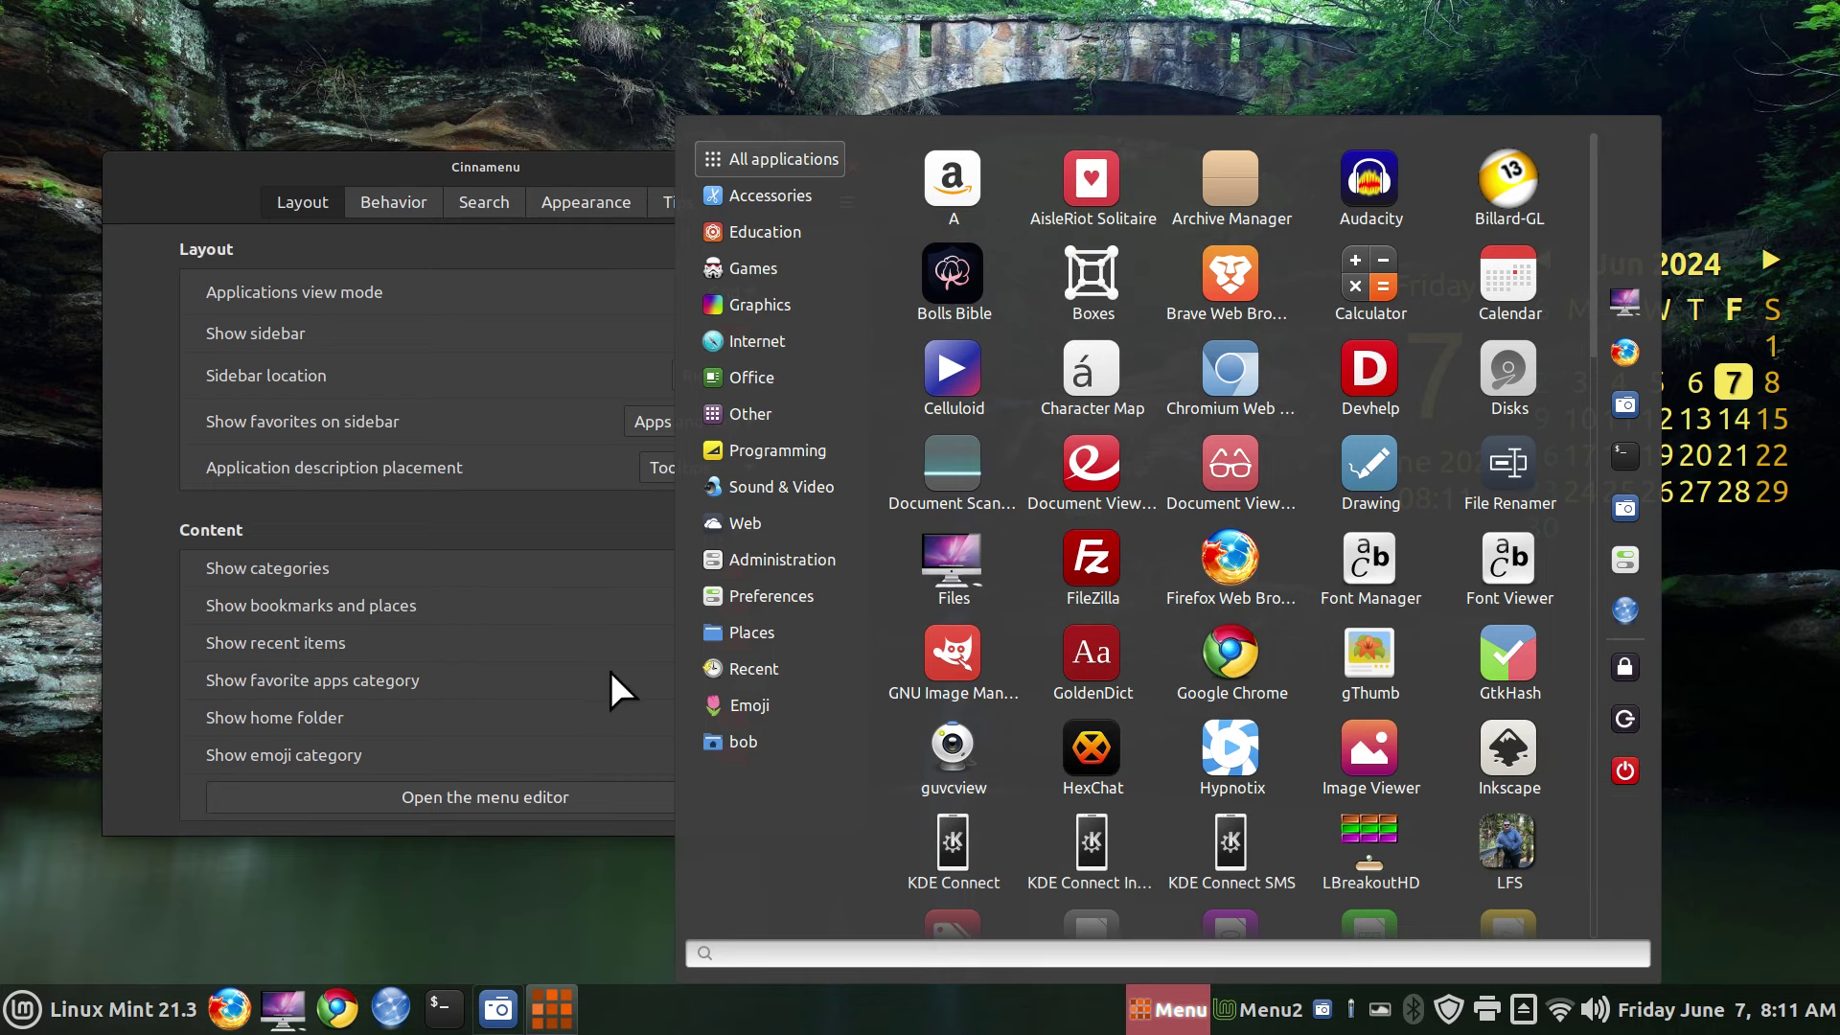
- Return Cinnamenu's sidebar location to Top and look through the application grid in the menu
{"action": "left_click", "coordinate": [525, 318]}
{"action": "left_click", "coordinate": [759, 380]}
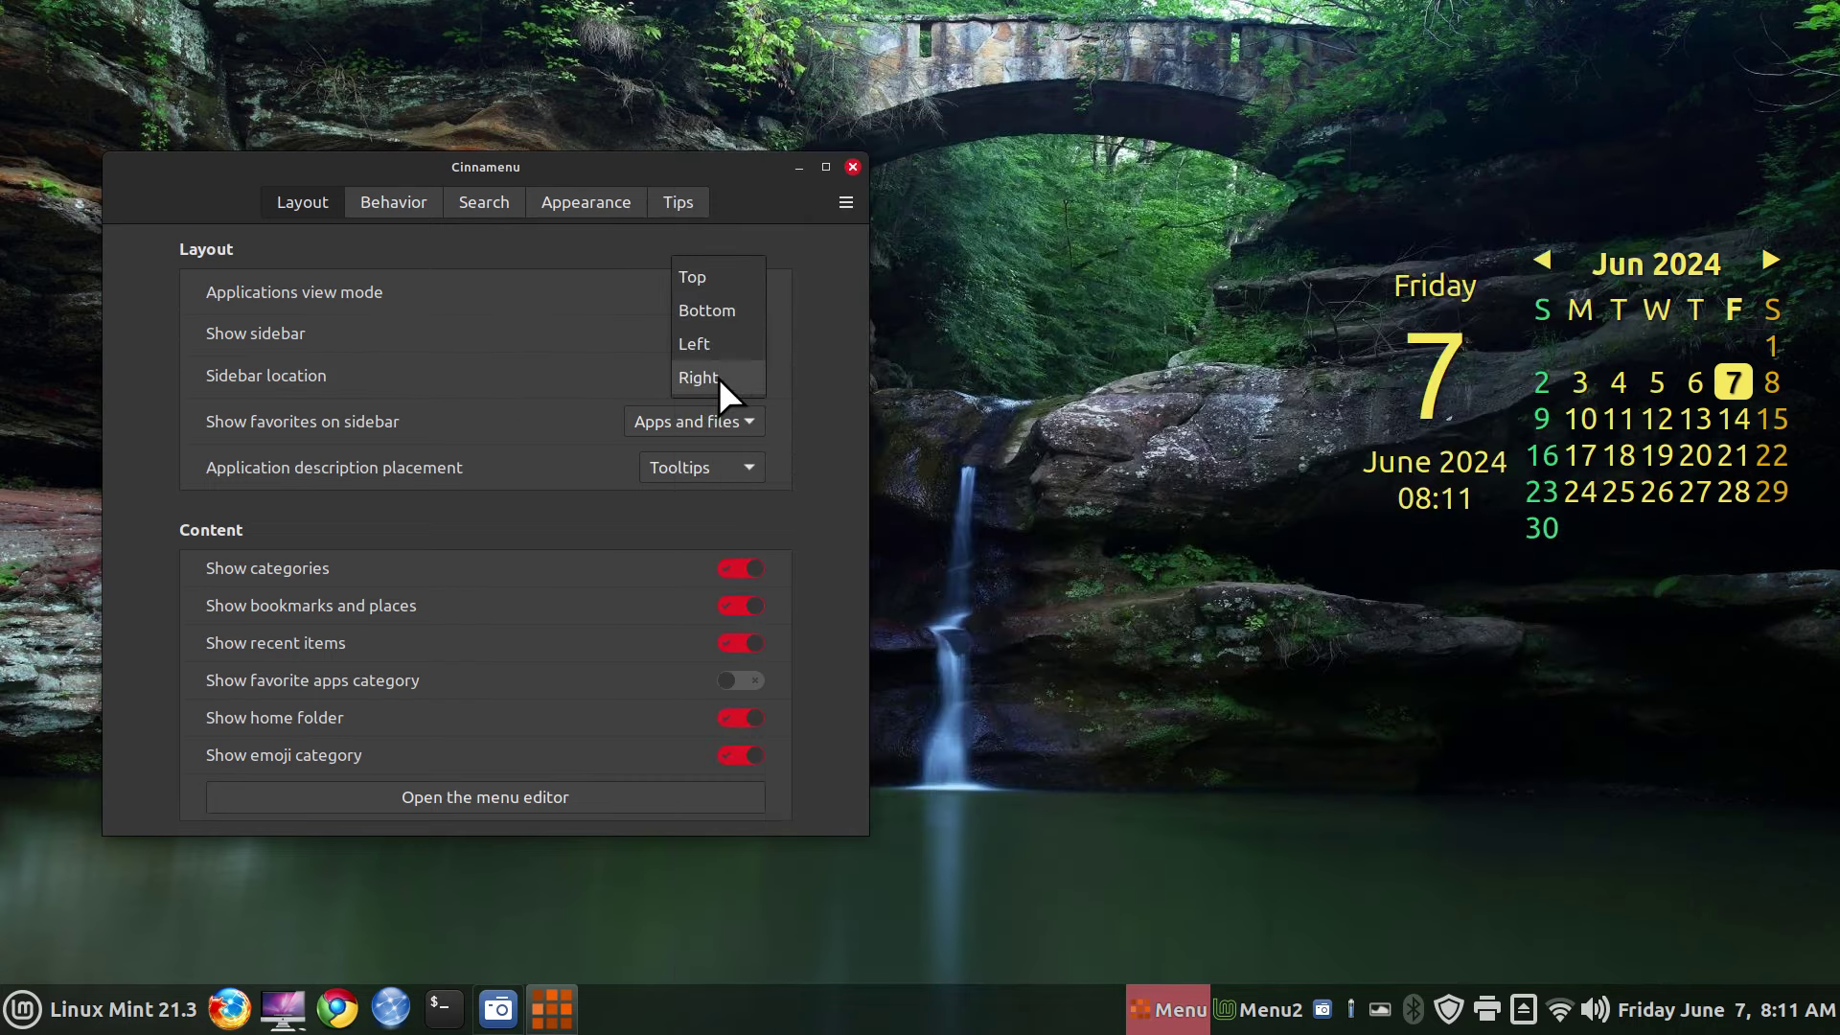
{"action": "left_click", "coordinate": [733, 279]}
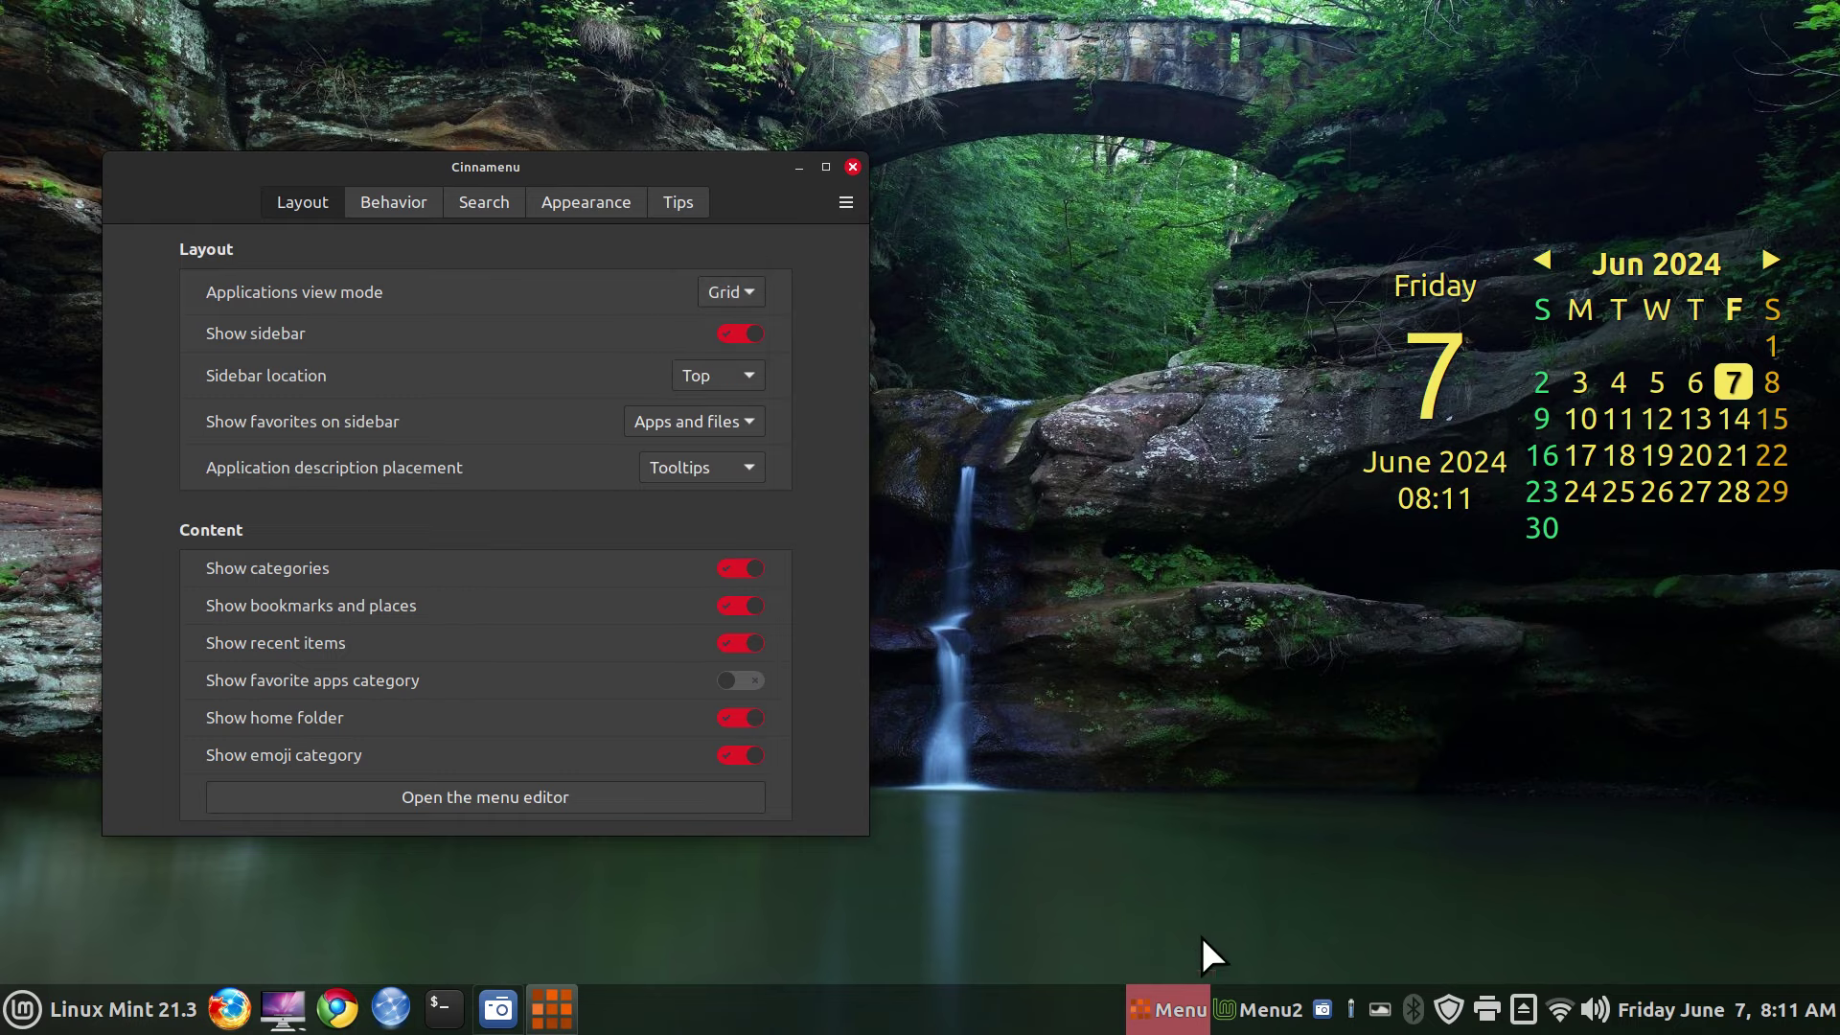
{"action": "left_click", "coordinate": [1179, 1018]}
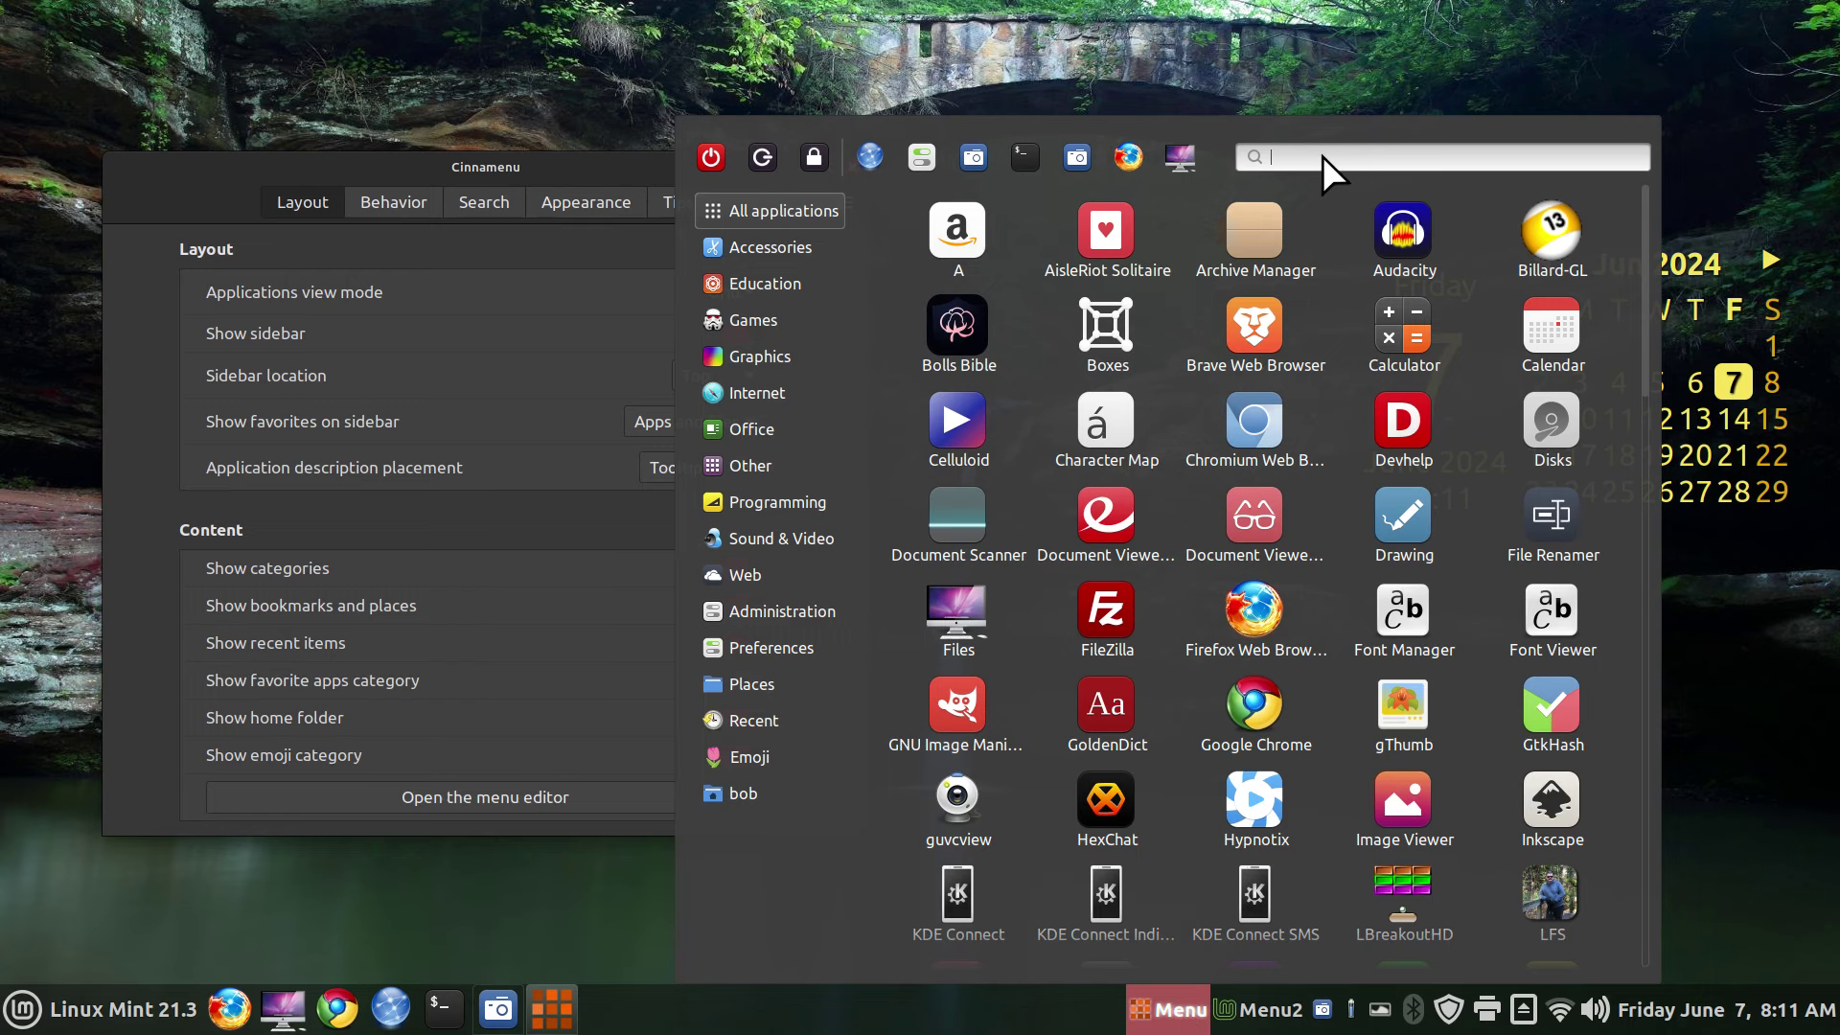
{"action": "scroll", "coordinate": [1370, 949], "scroll_direction": "down", "scroll_amount": 3}
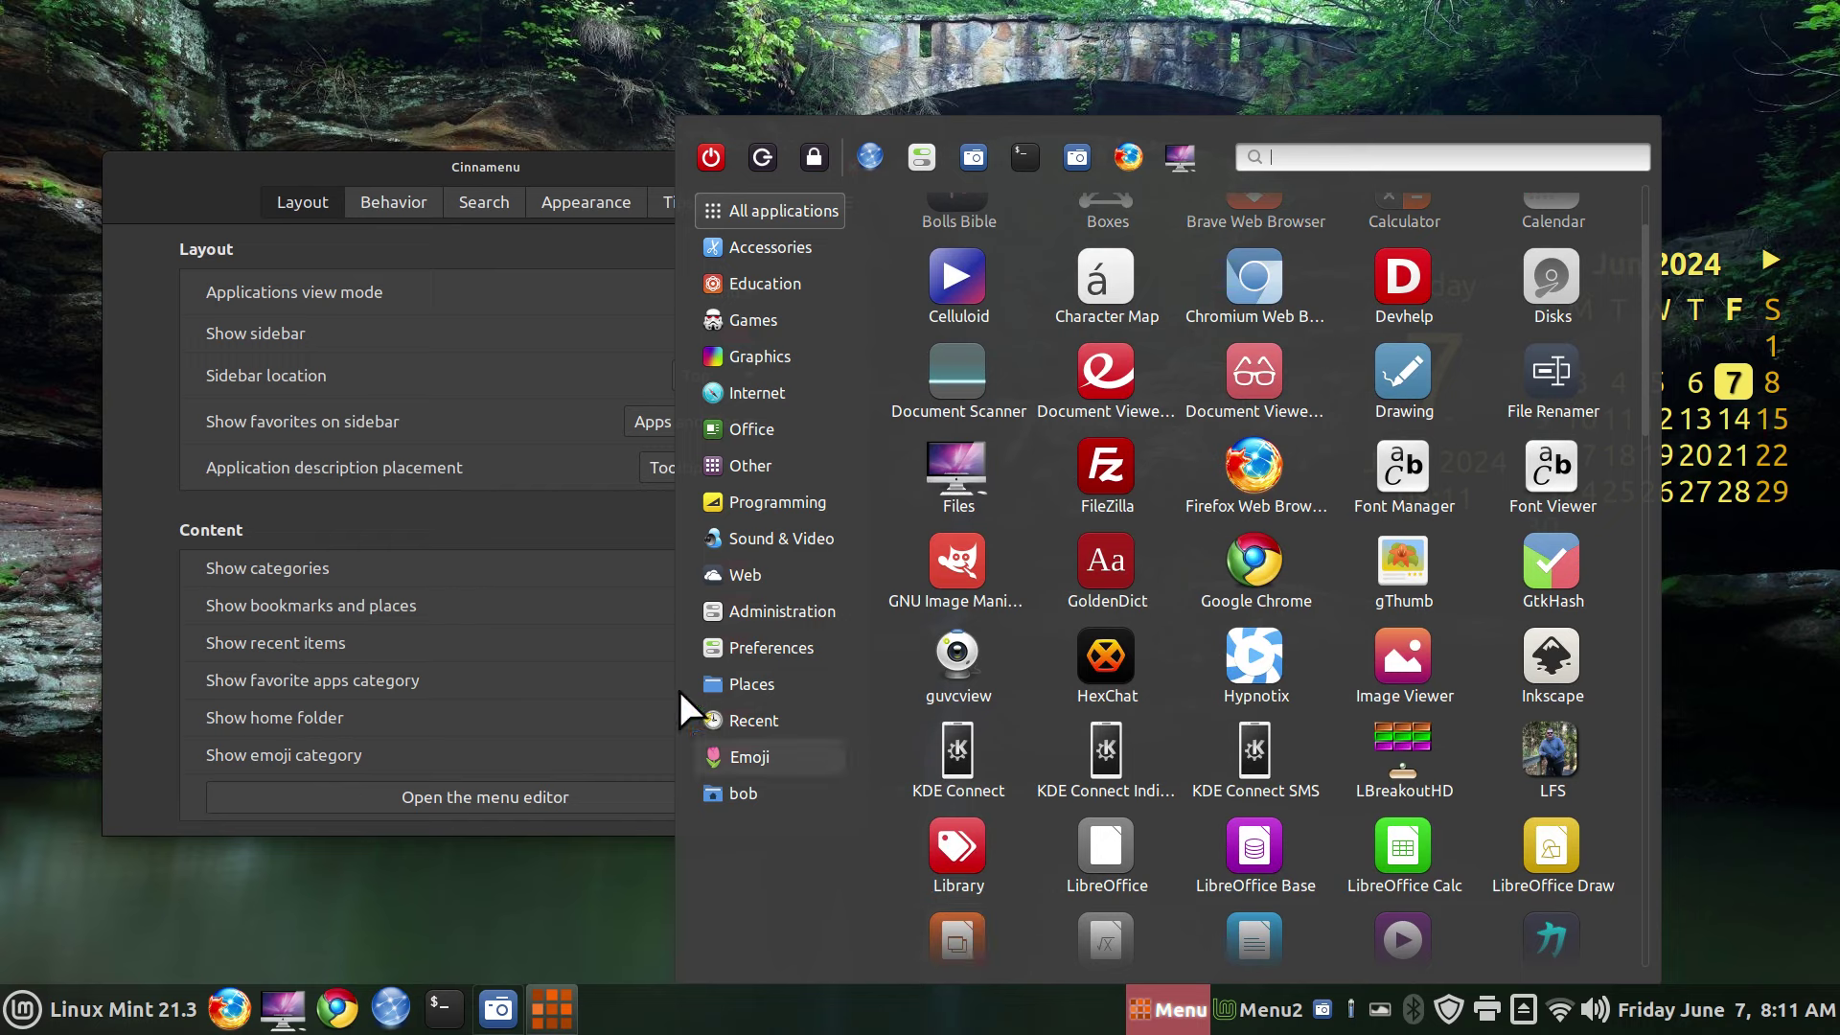
- Review Cinnamenu's Behavior settings and compare them with the default Linux Mint menu's configuration, closing the latter window
{"action": "left_click", "coordinate": [401, 268]}
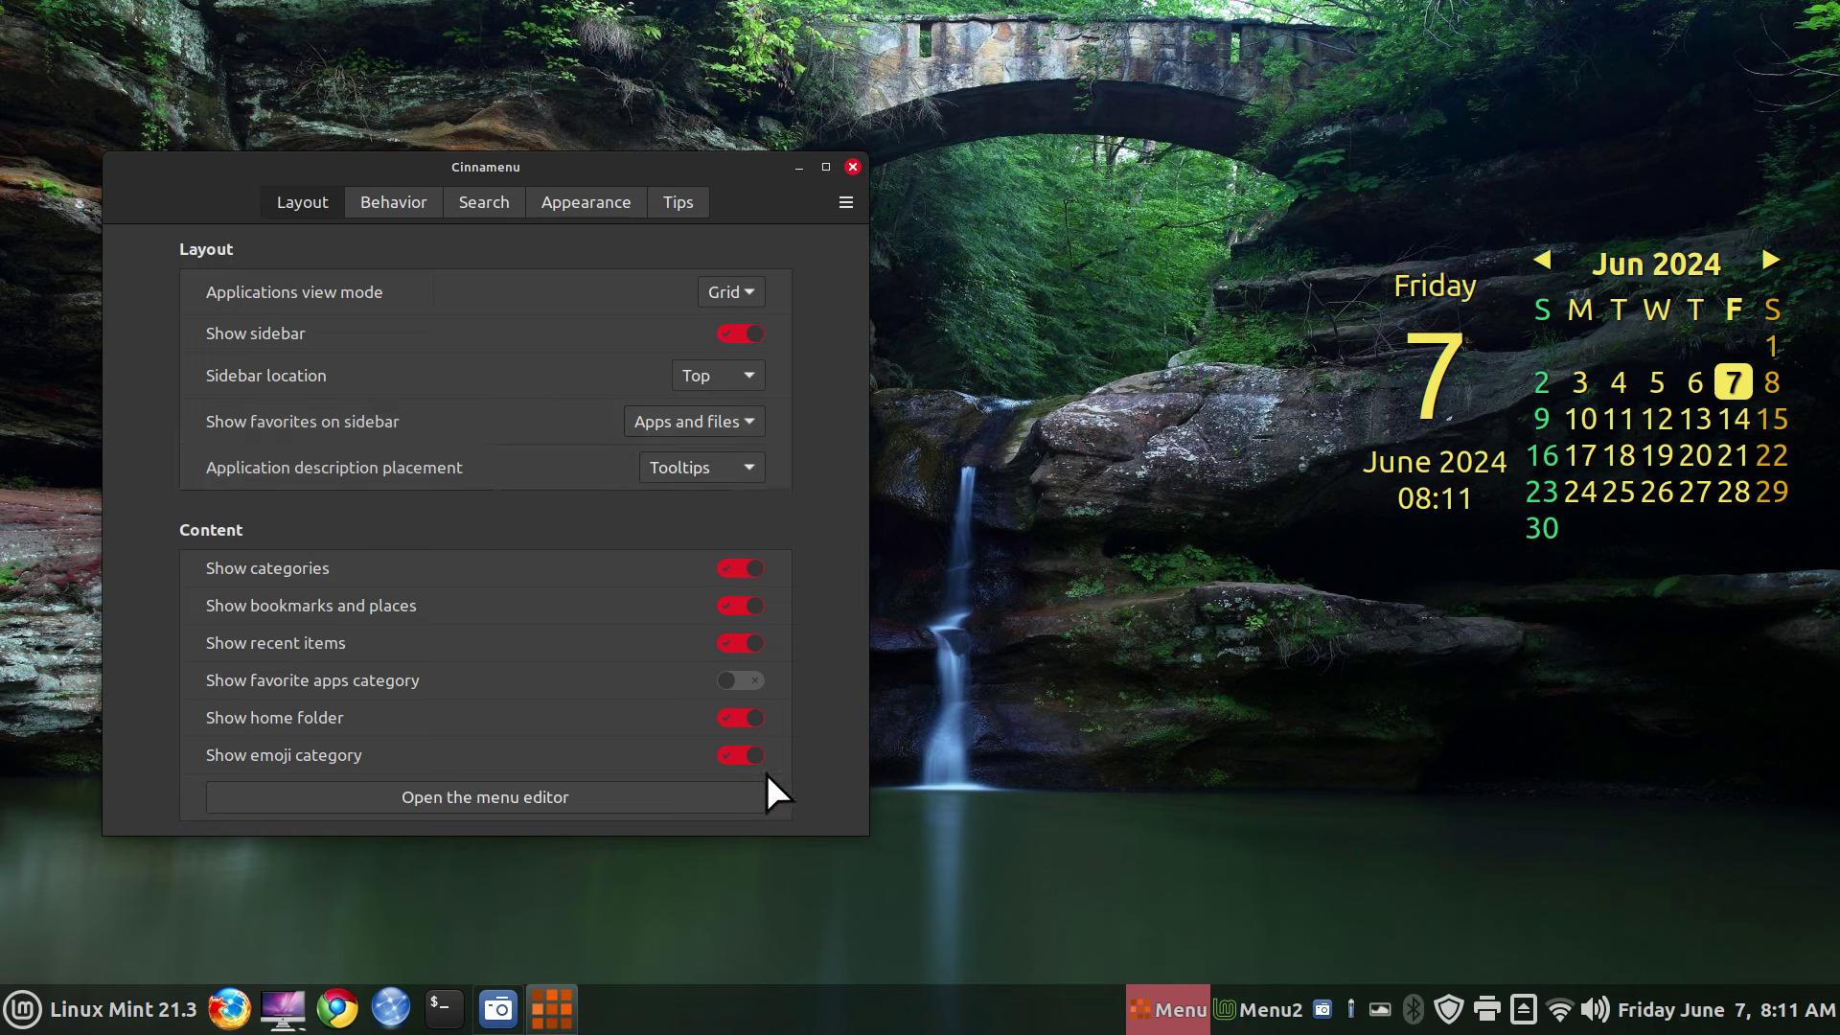
{"action": "left_click", "coordinate": [402, 209]}
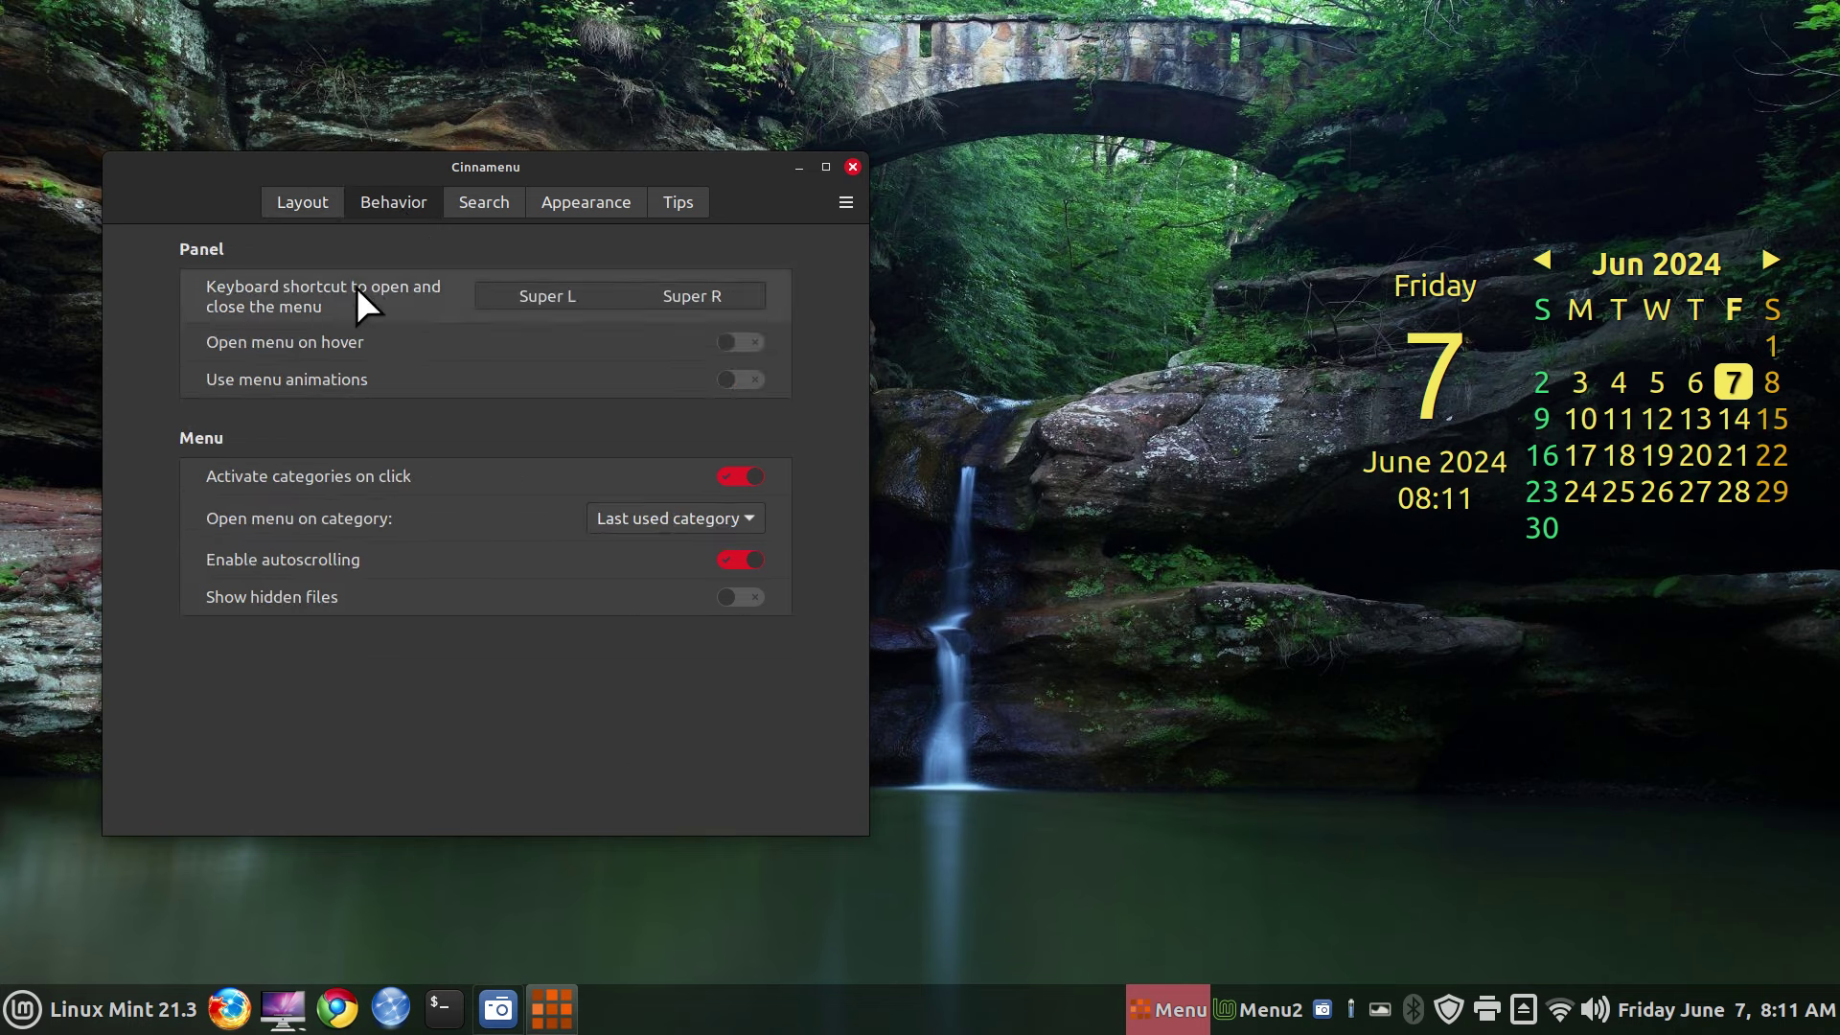
{"action": "mouse_move", "coordinate": [296, 343]}
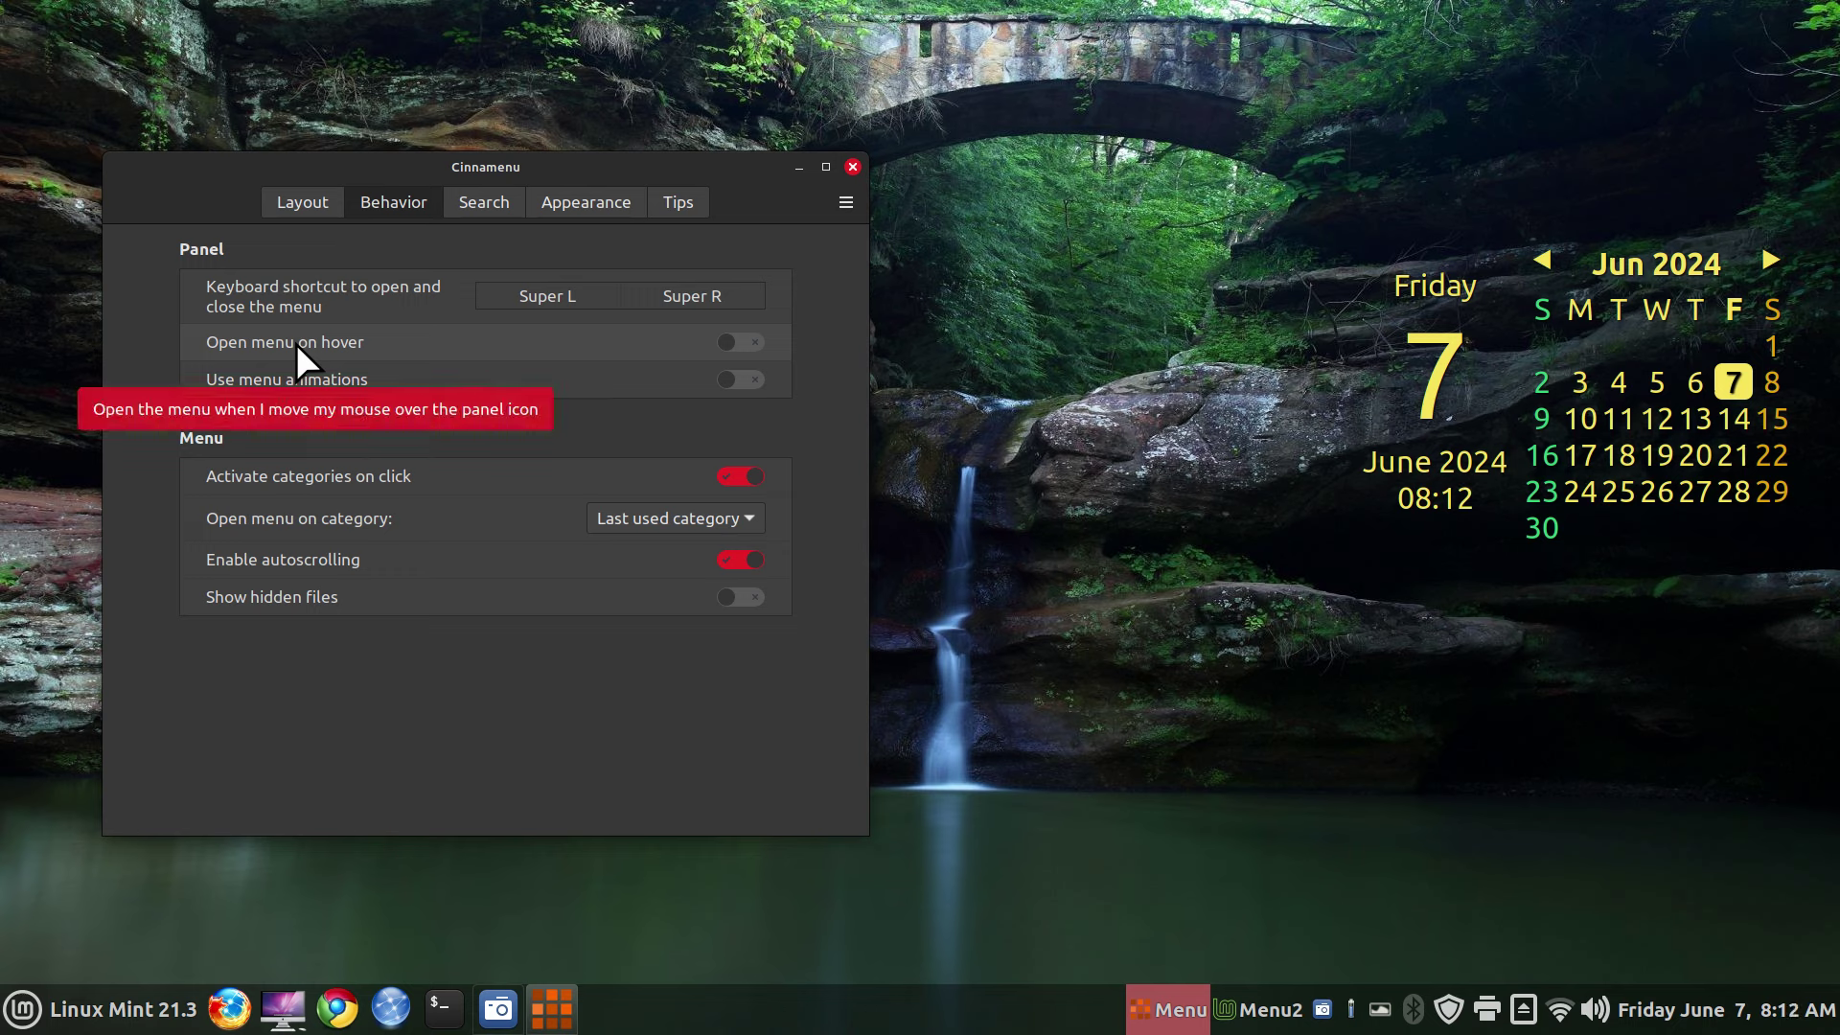
{"action": "right_click", "coordinate": [26, 1008]}
{"action": "left_click", "coordinate": [67, 917]}
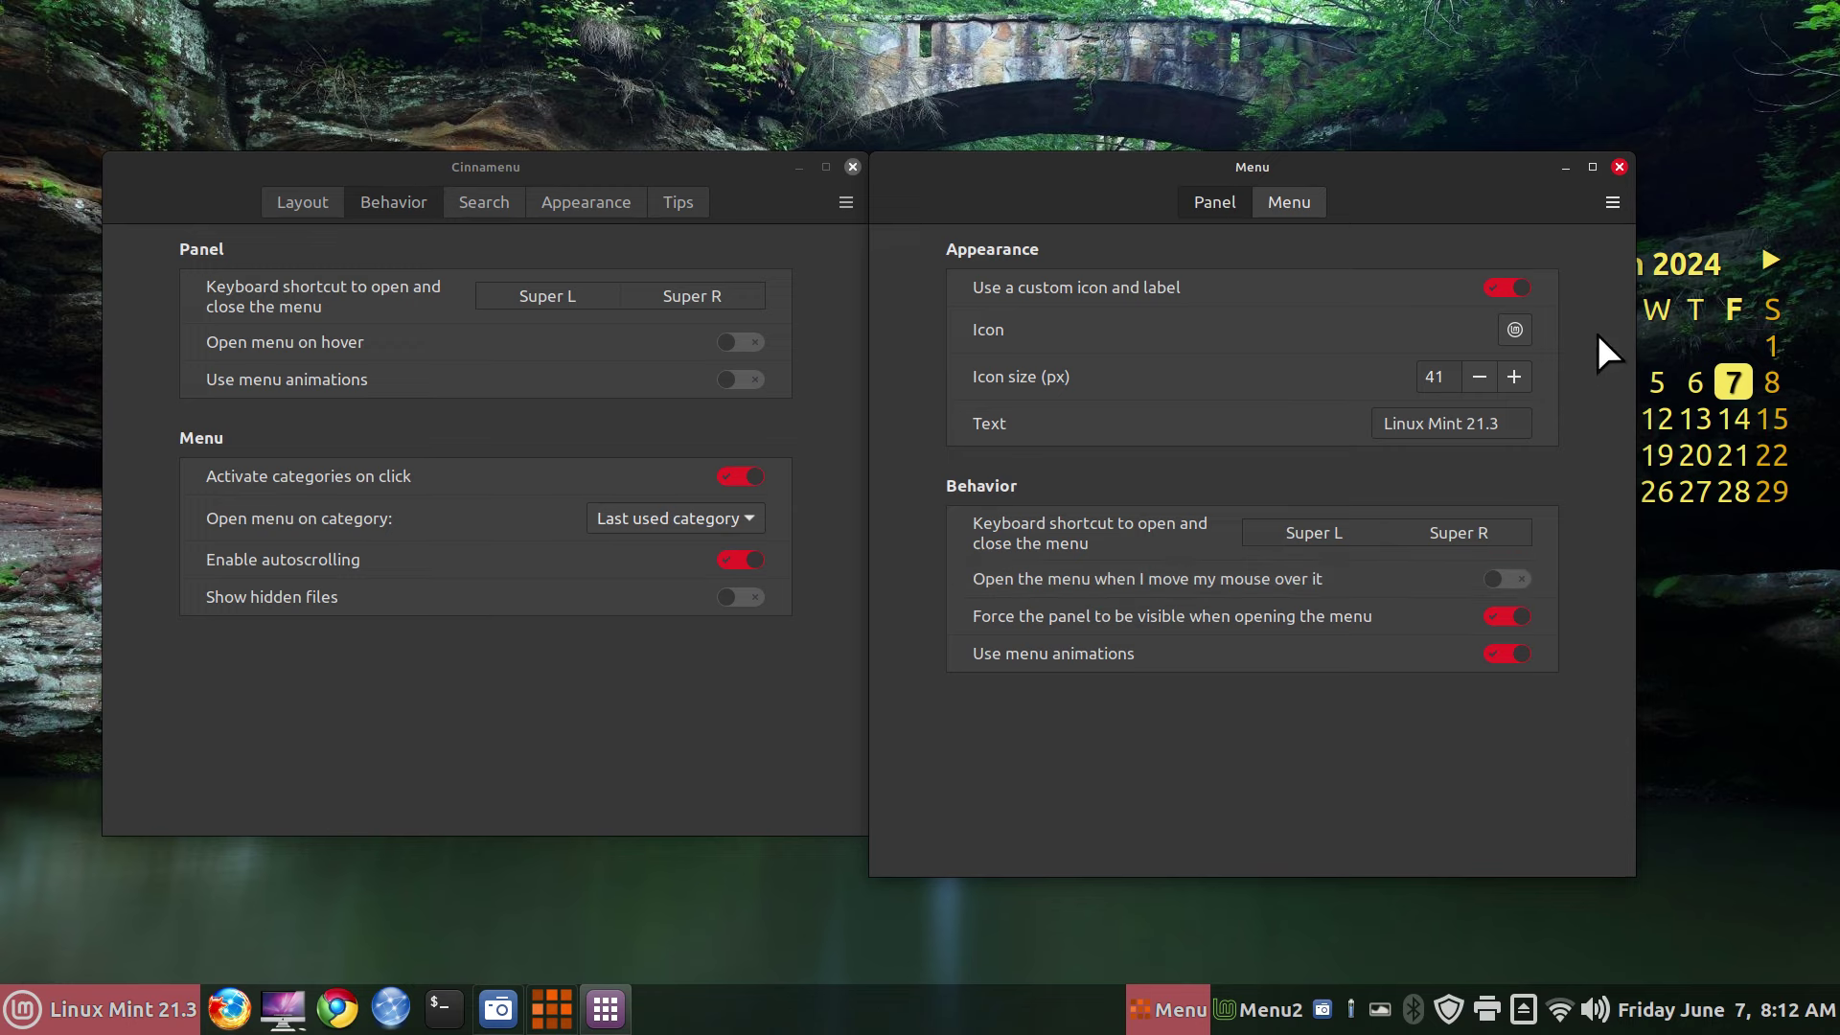
{"action": "left_click", "coordinate": [1618, 167]}
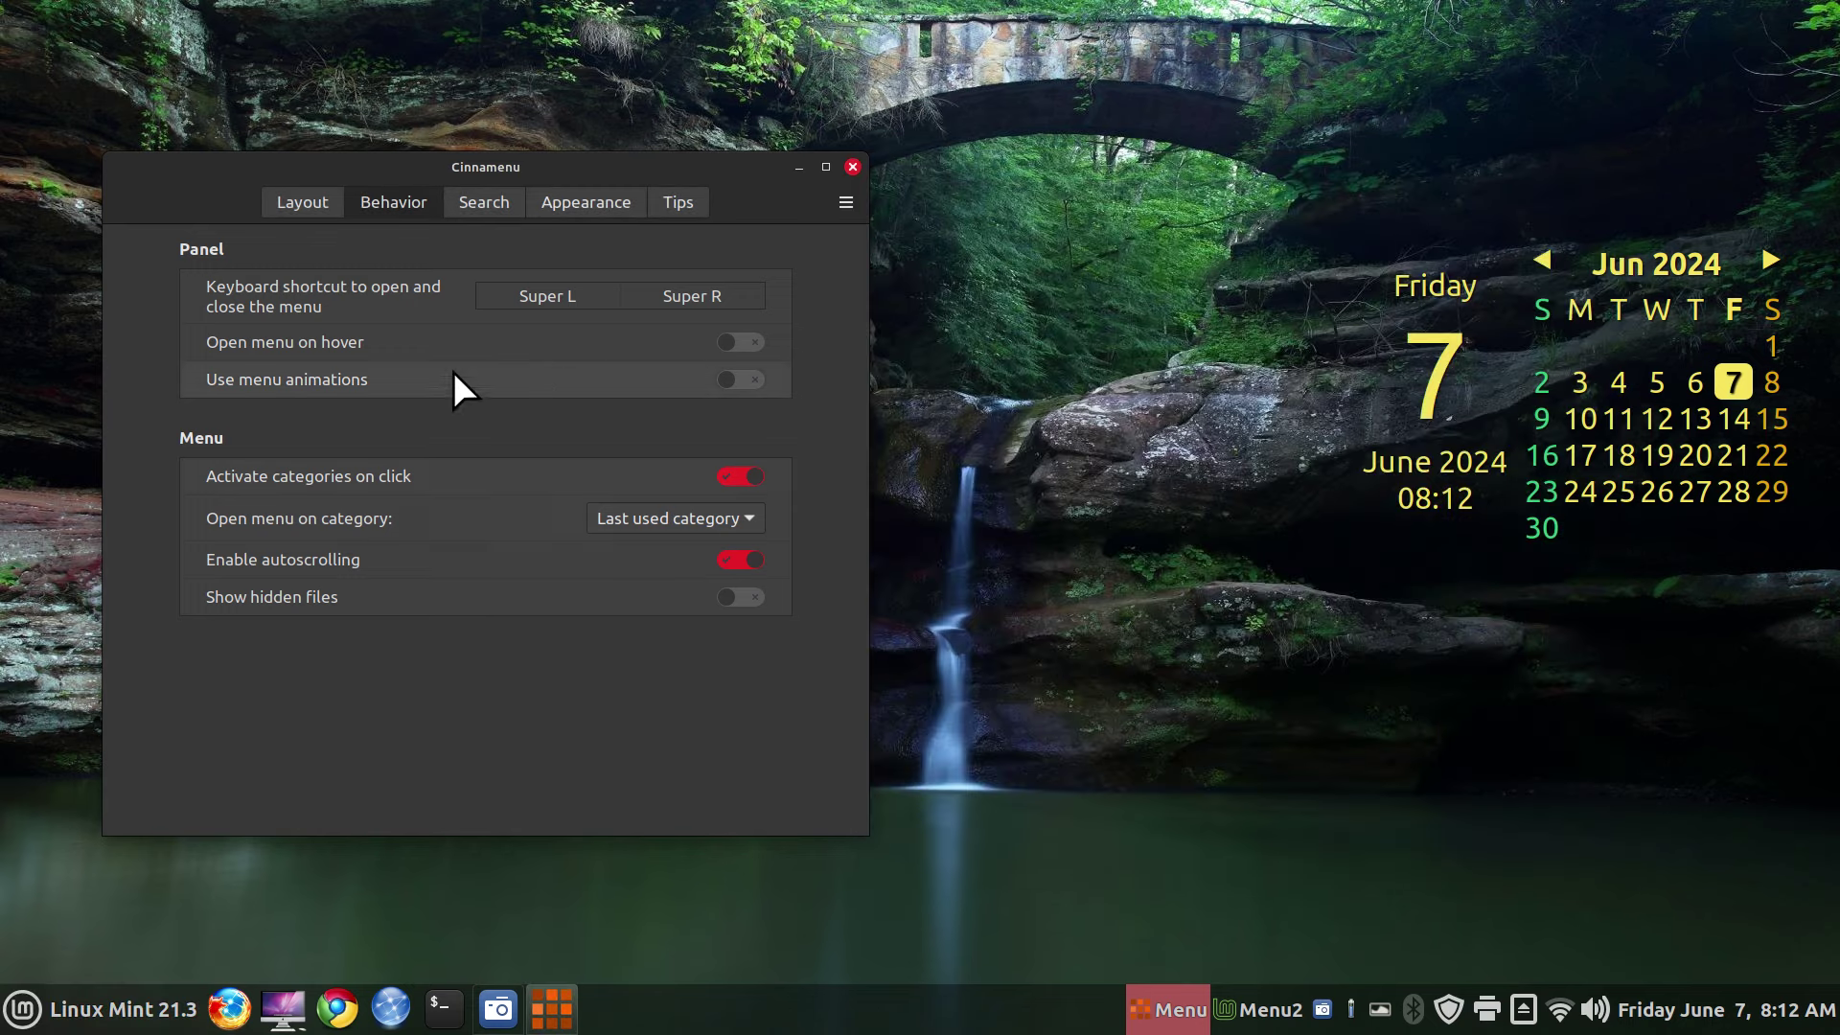
- Enable opening Cinnamenu on hover, test it at its panel icon, and disable the option again
{"action": "left_click", "coordinate": [752, 343]}
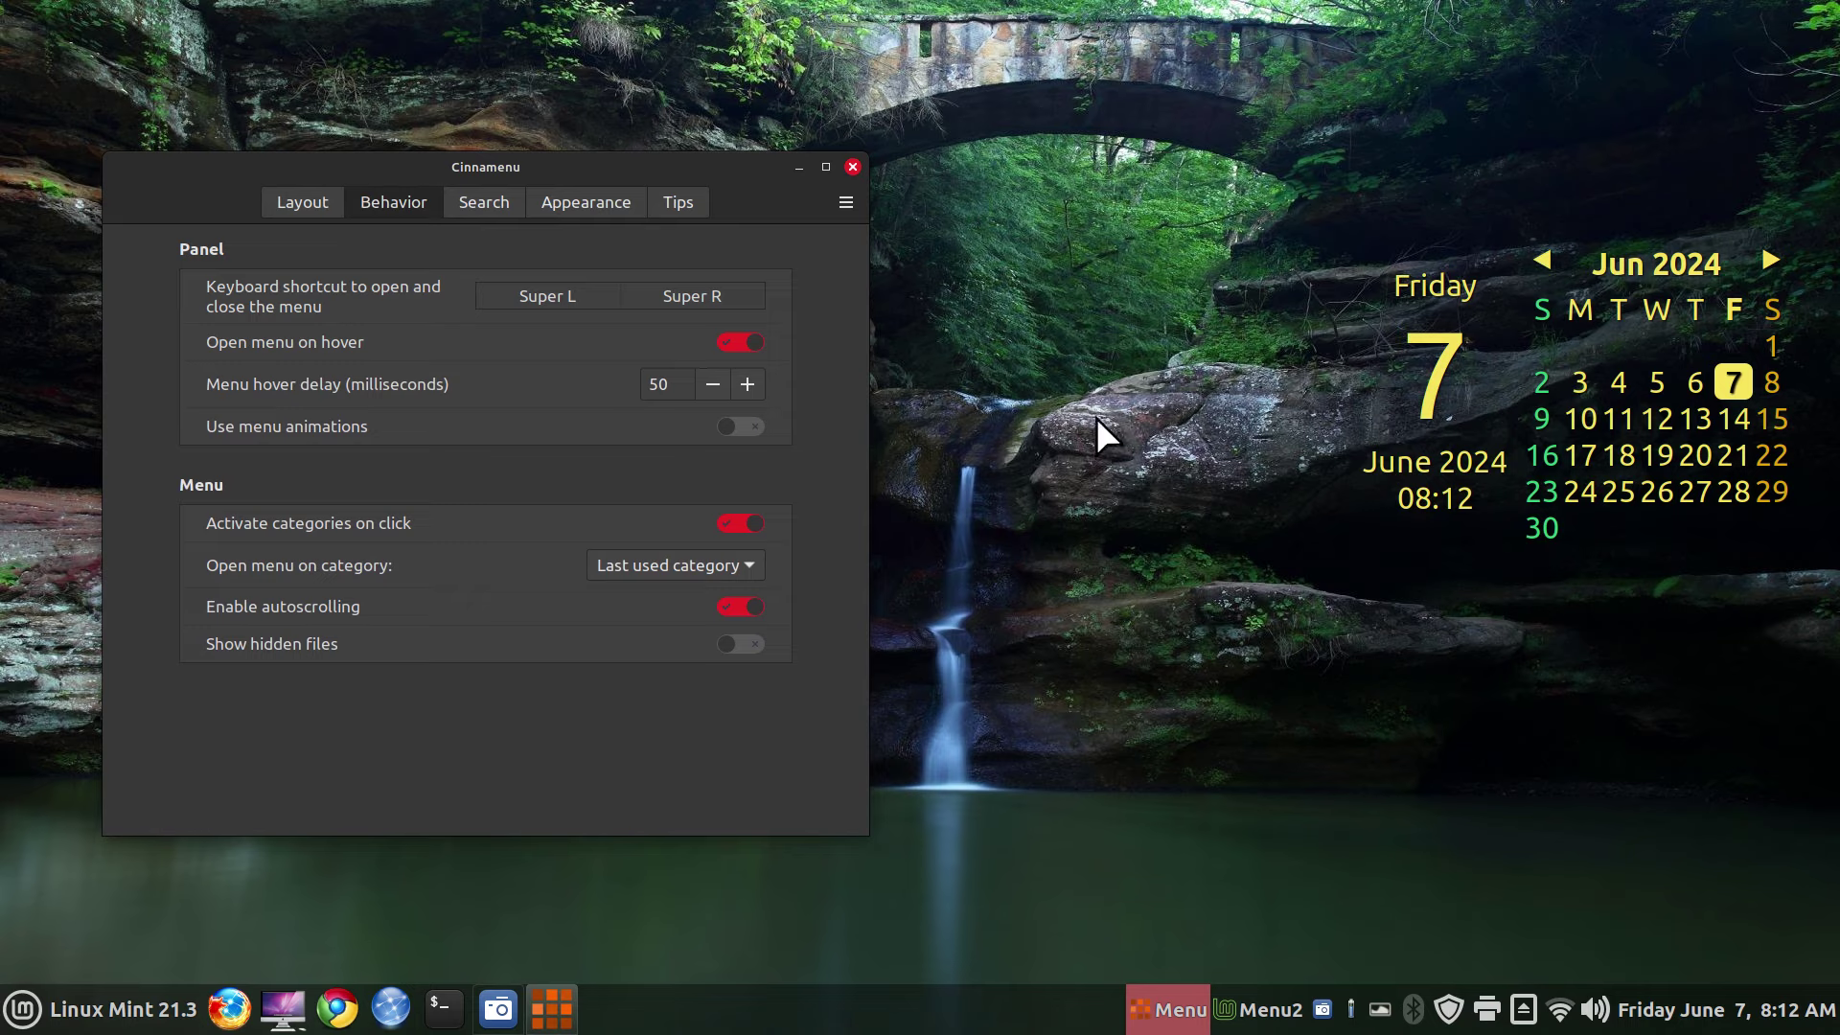
{"action": "mouse_move", "coordinate": [1149, 1016]}
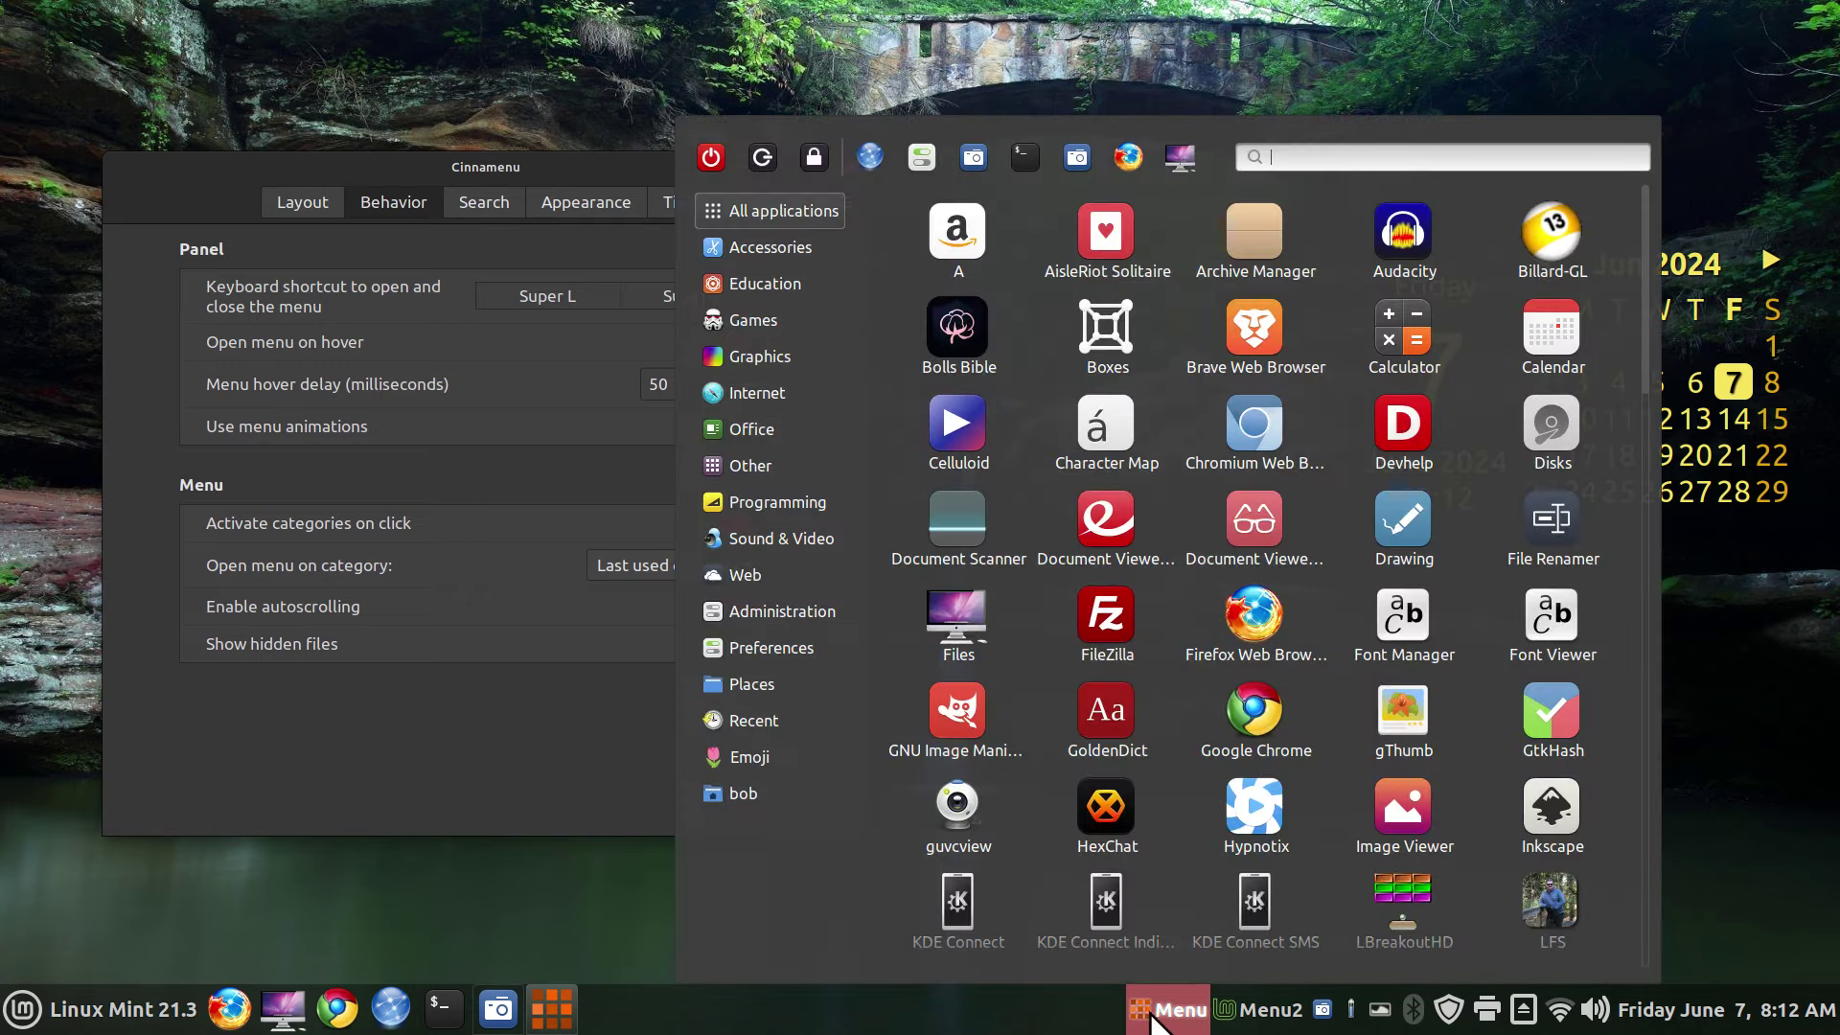
{"action": "left_click", "coordinate": [1734, 646]}
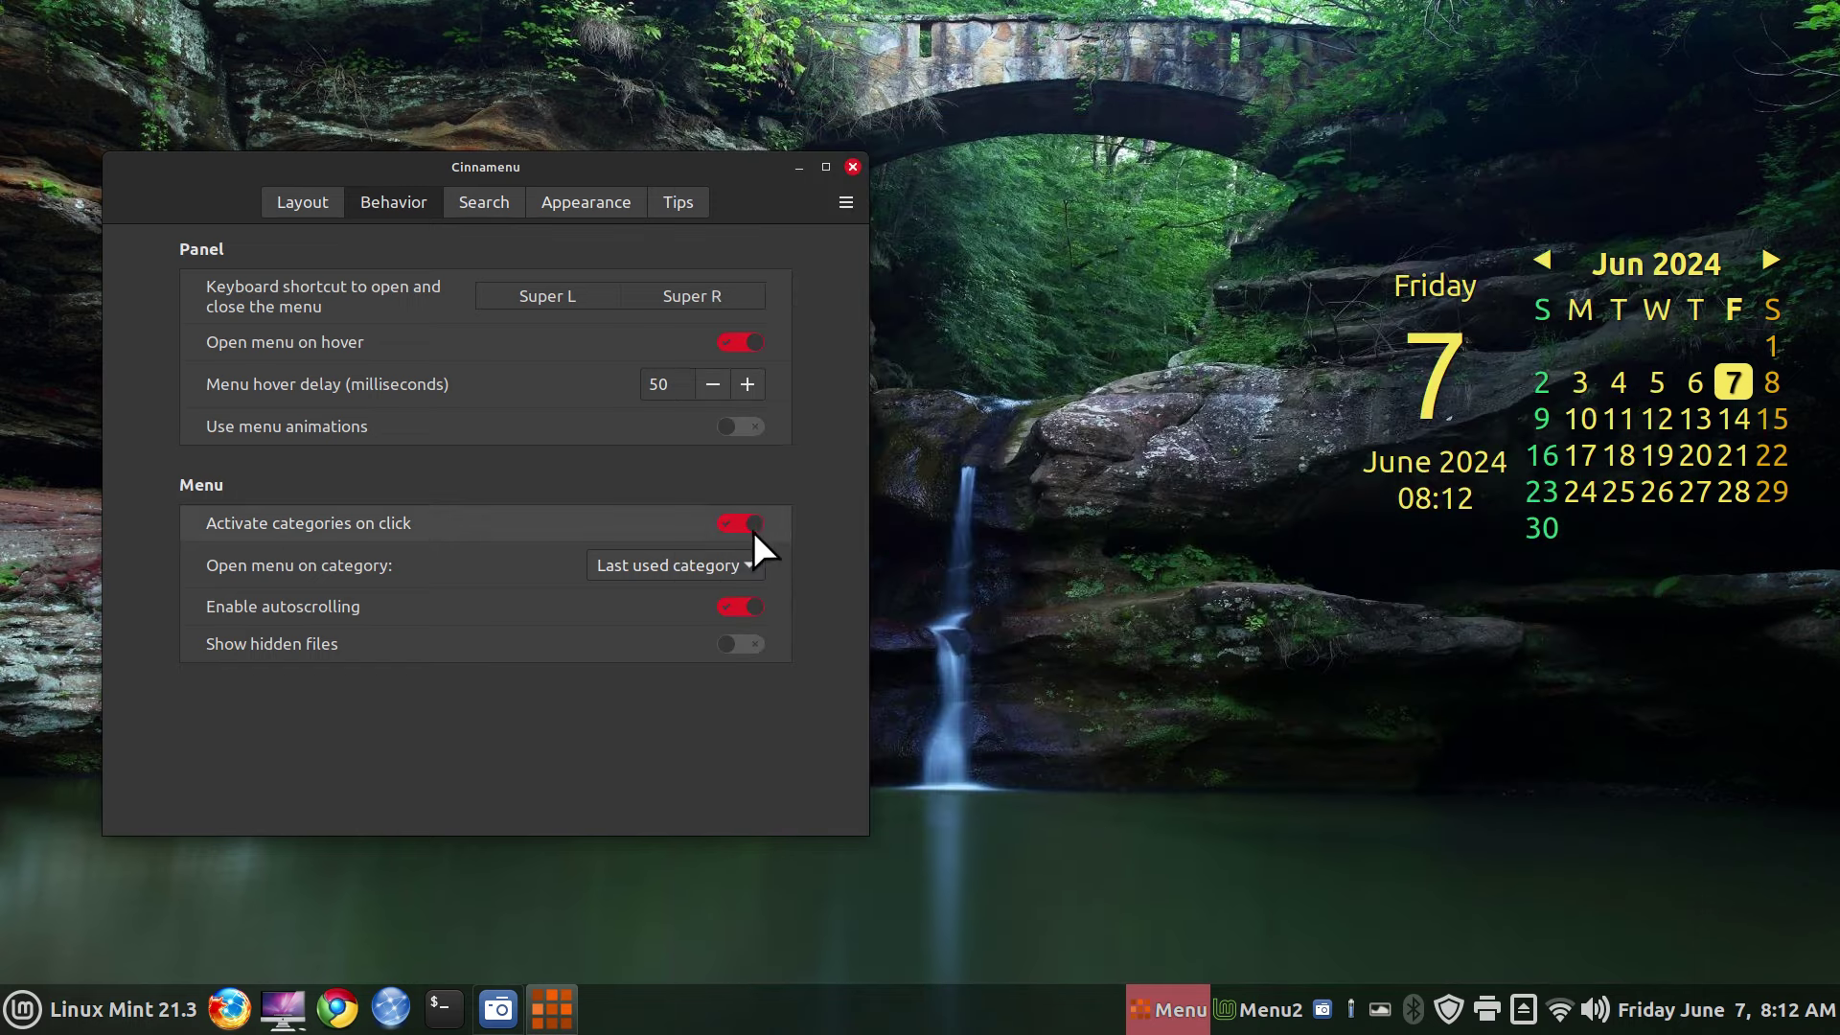
{"action": "left_click", "coordinate": [725, 342]}
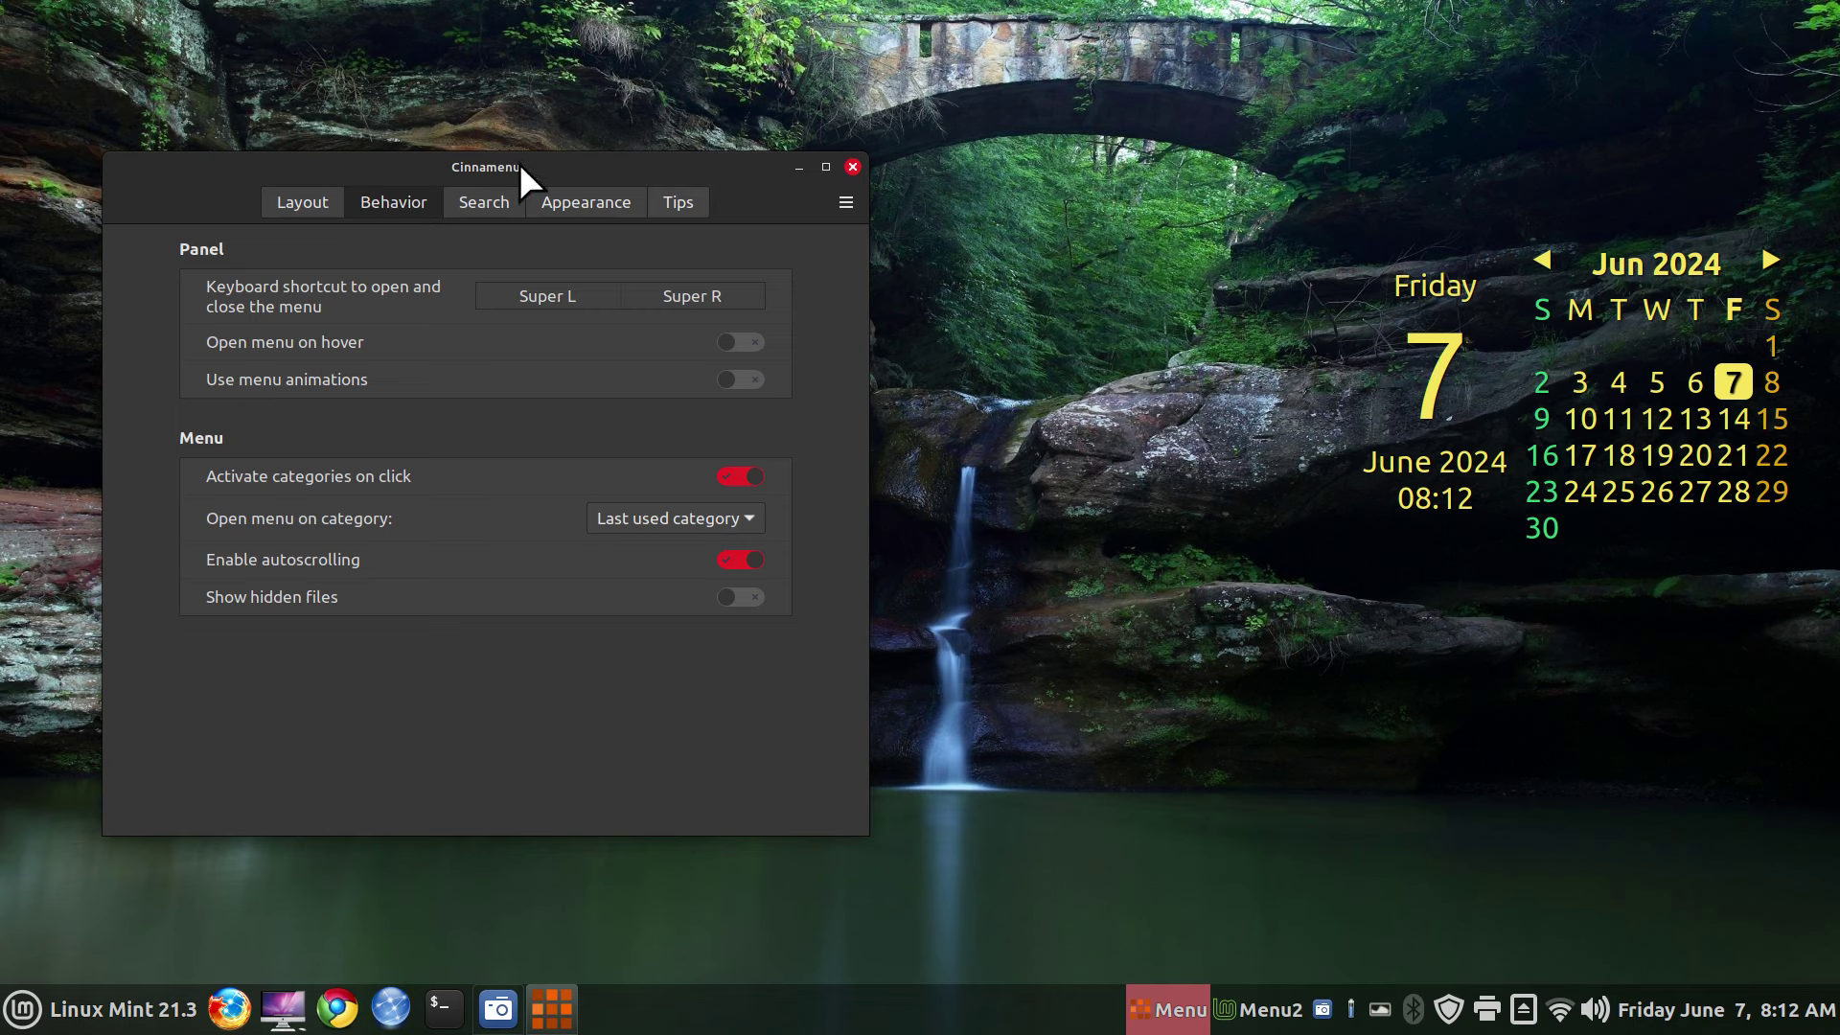
- Look over Cinnamenu's Search settings and enable both a custom panel icon and a custom icon size
{"action": "left_click", "coordinate": [459, 198]}
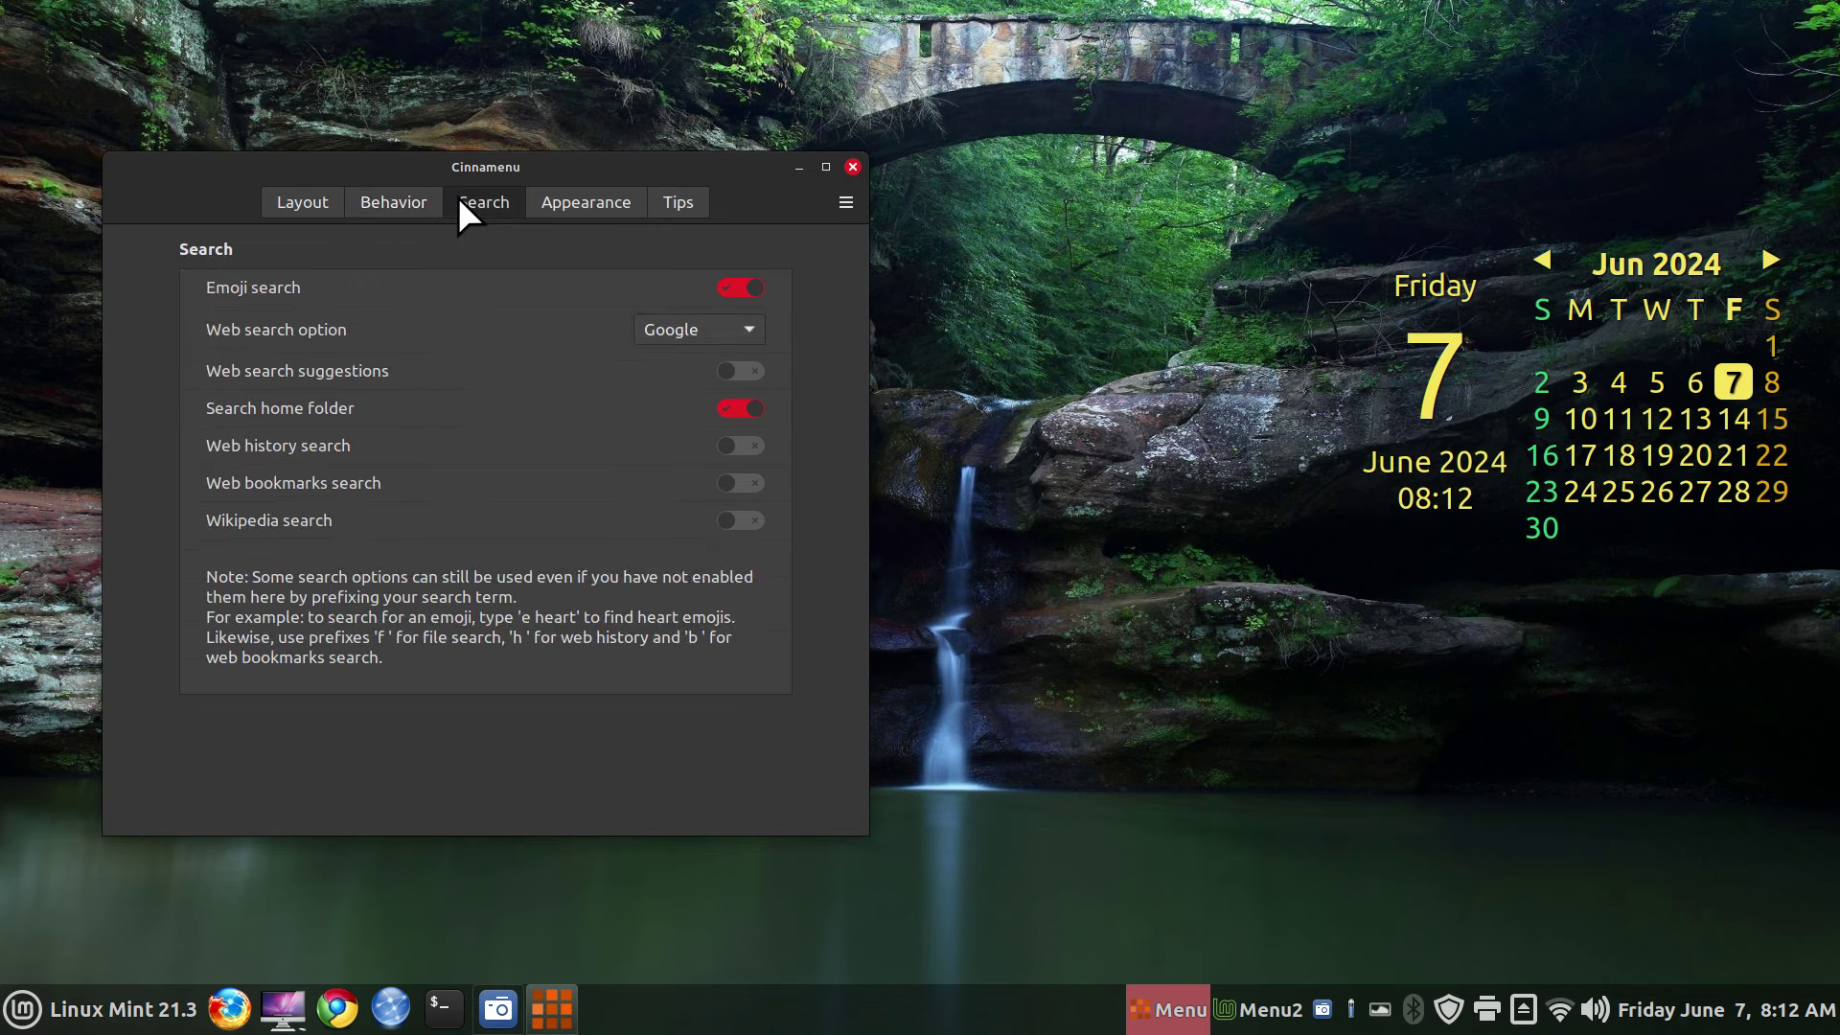
{"action": "left_click", "coordinate": [594, 203]}
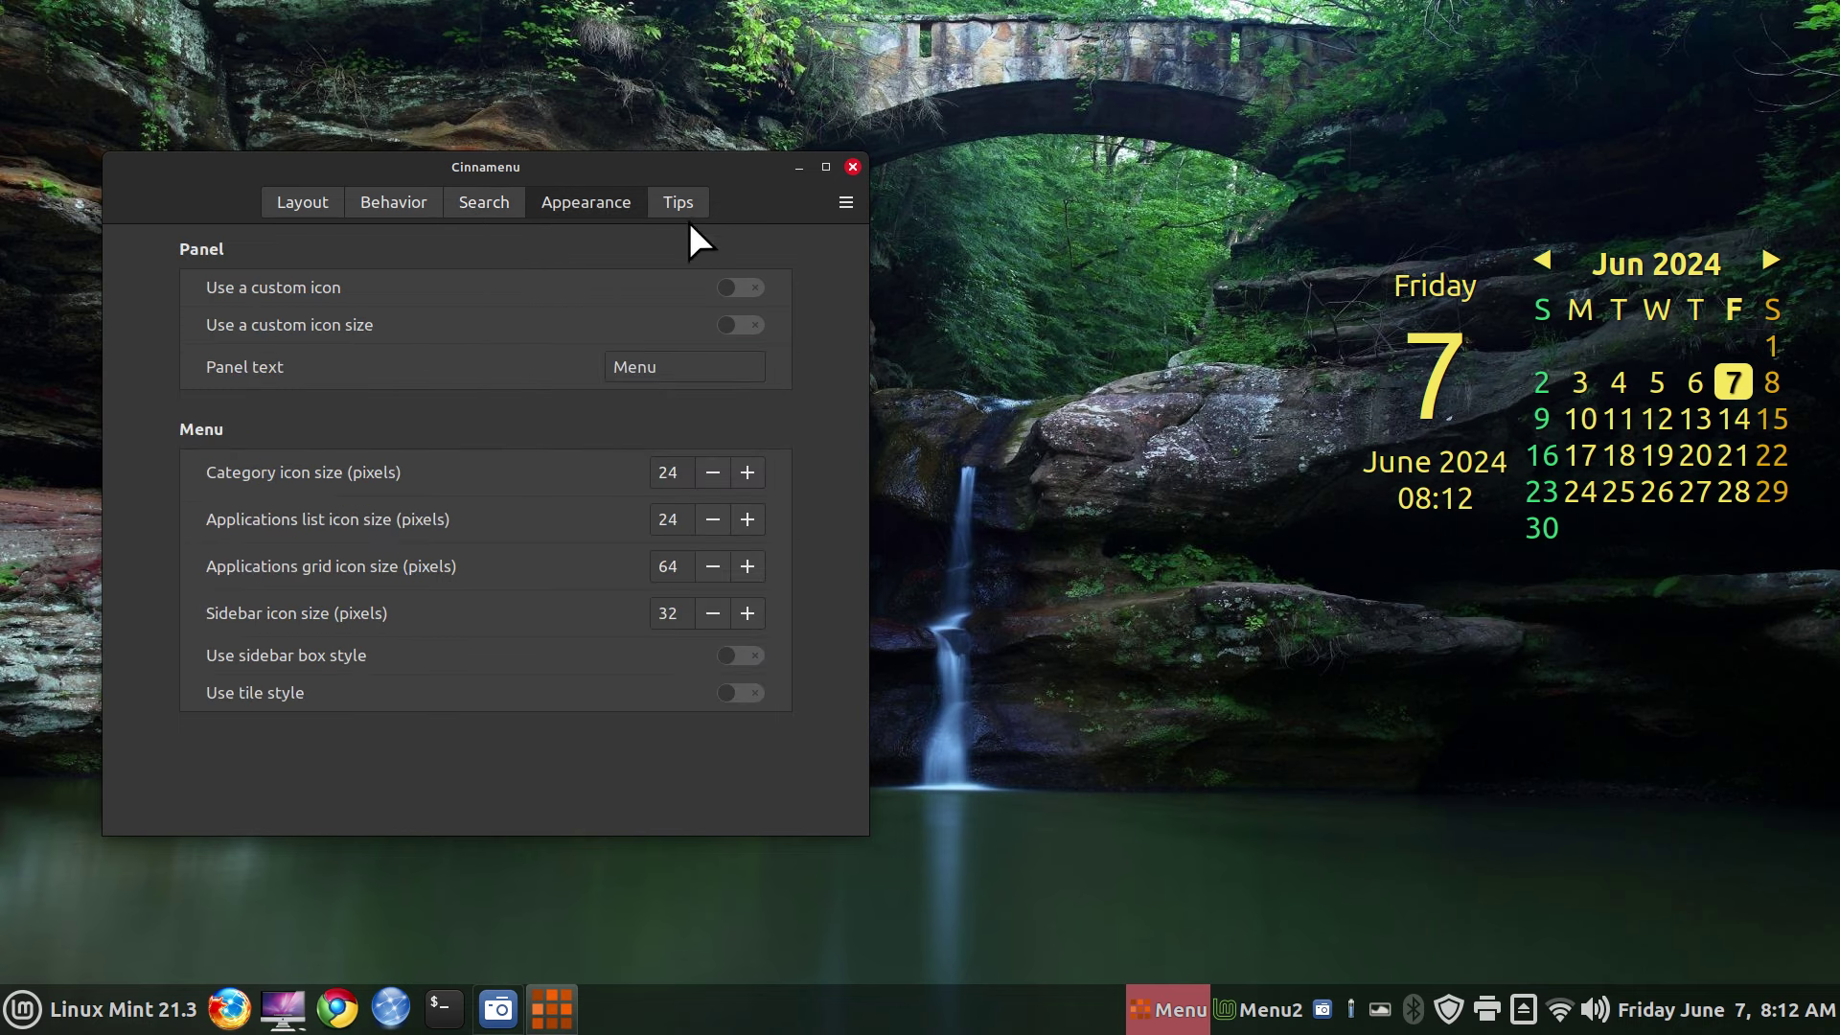
{"action": "left_click", "coordinate": [751, 289]}
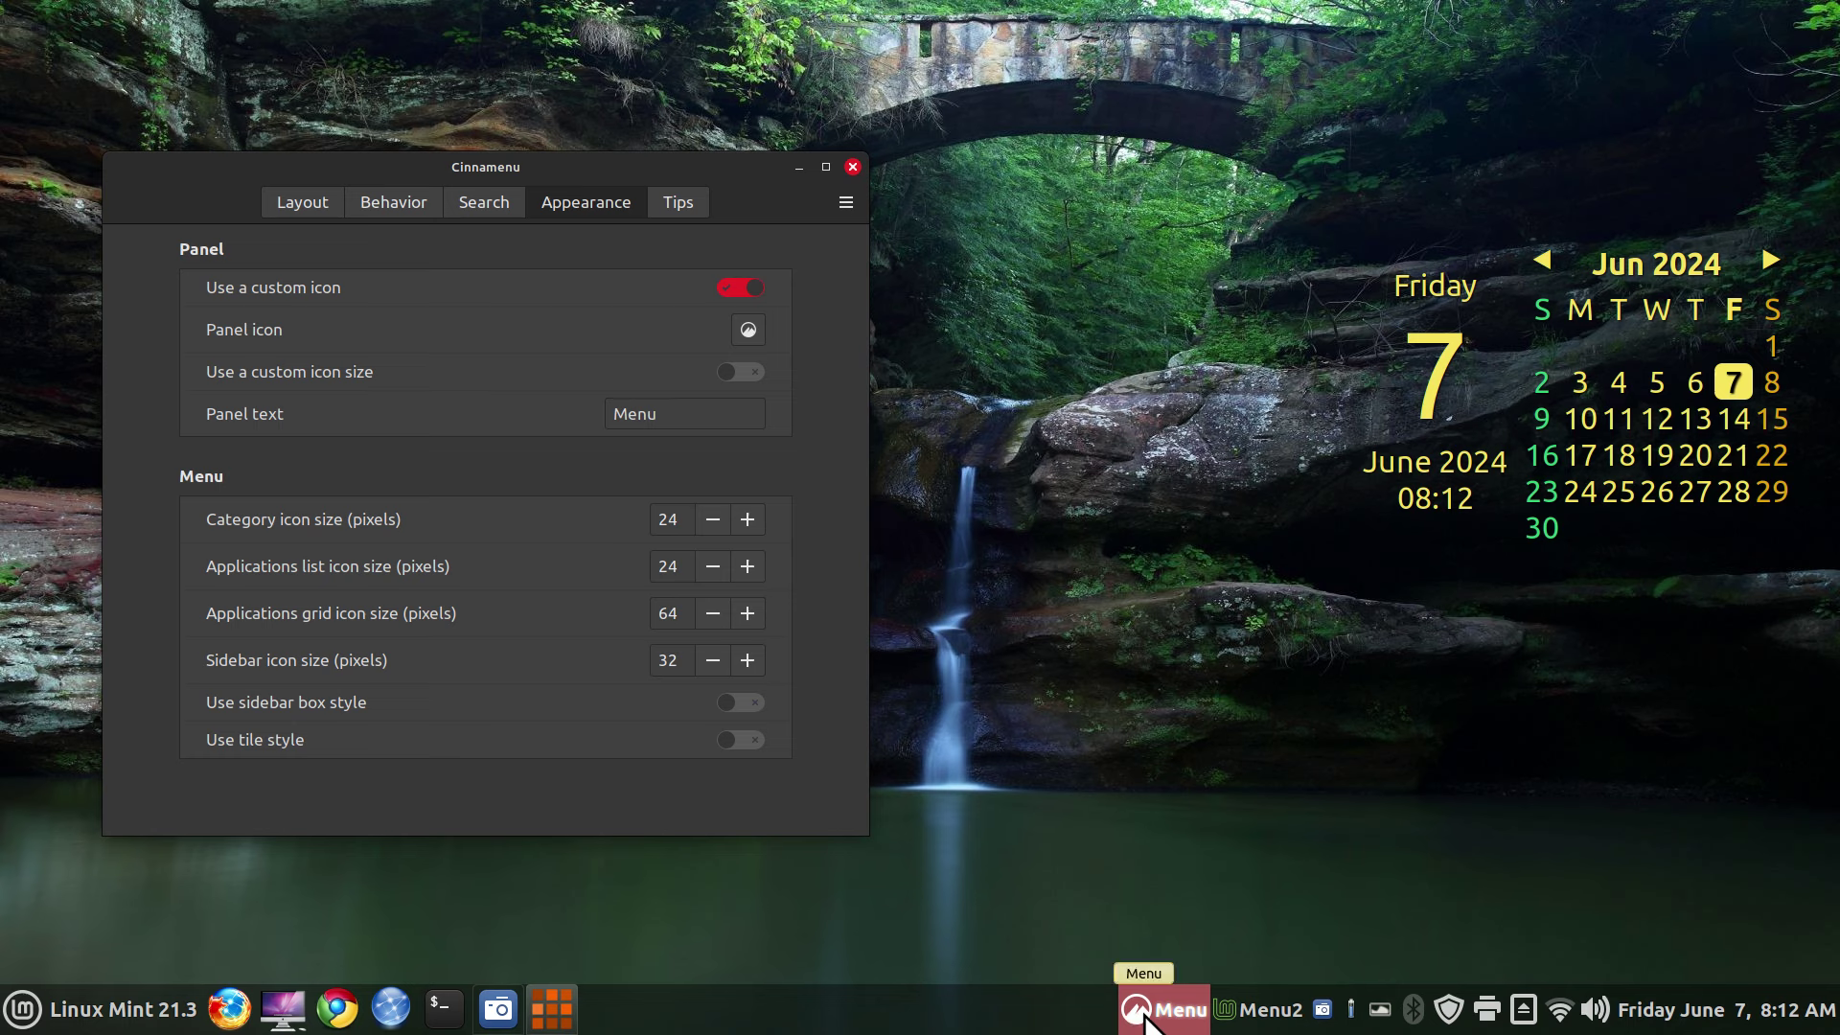
{"action": "left_click", "coordinate": [750, 372]}
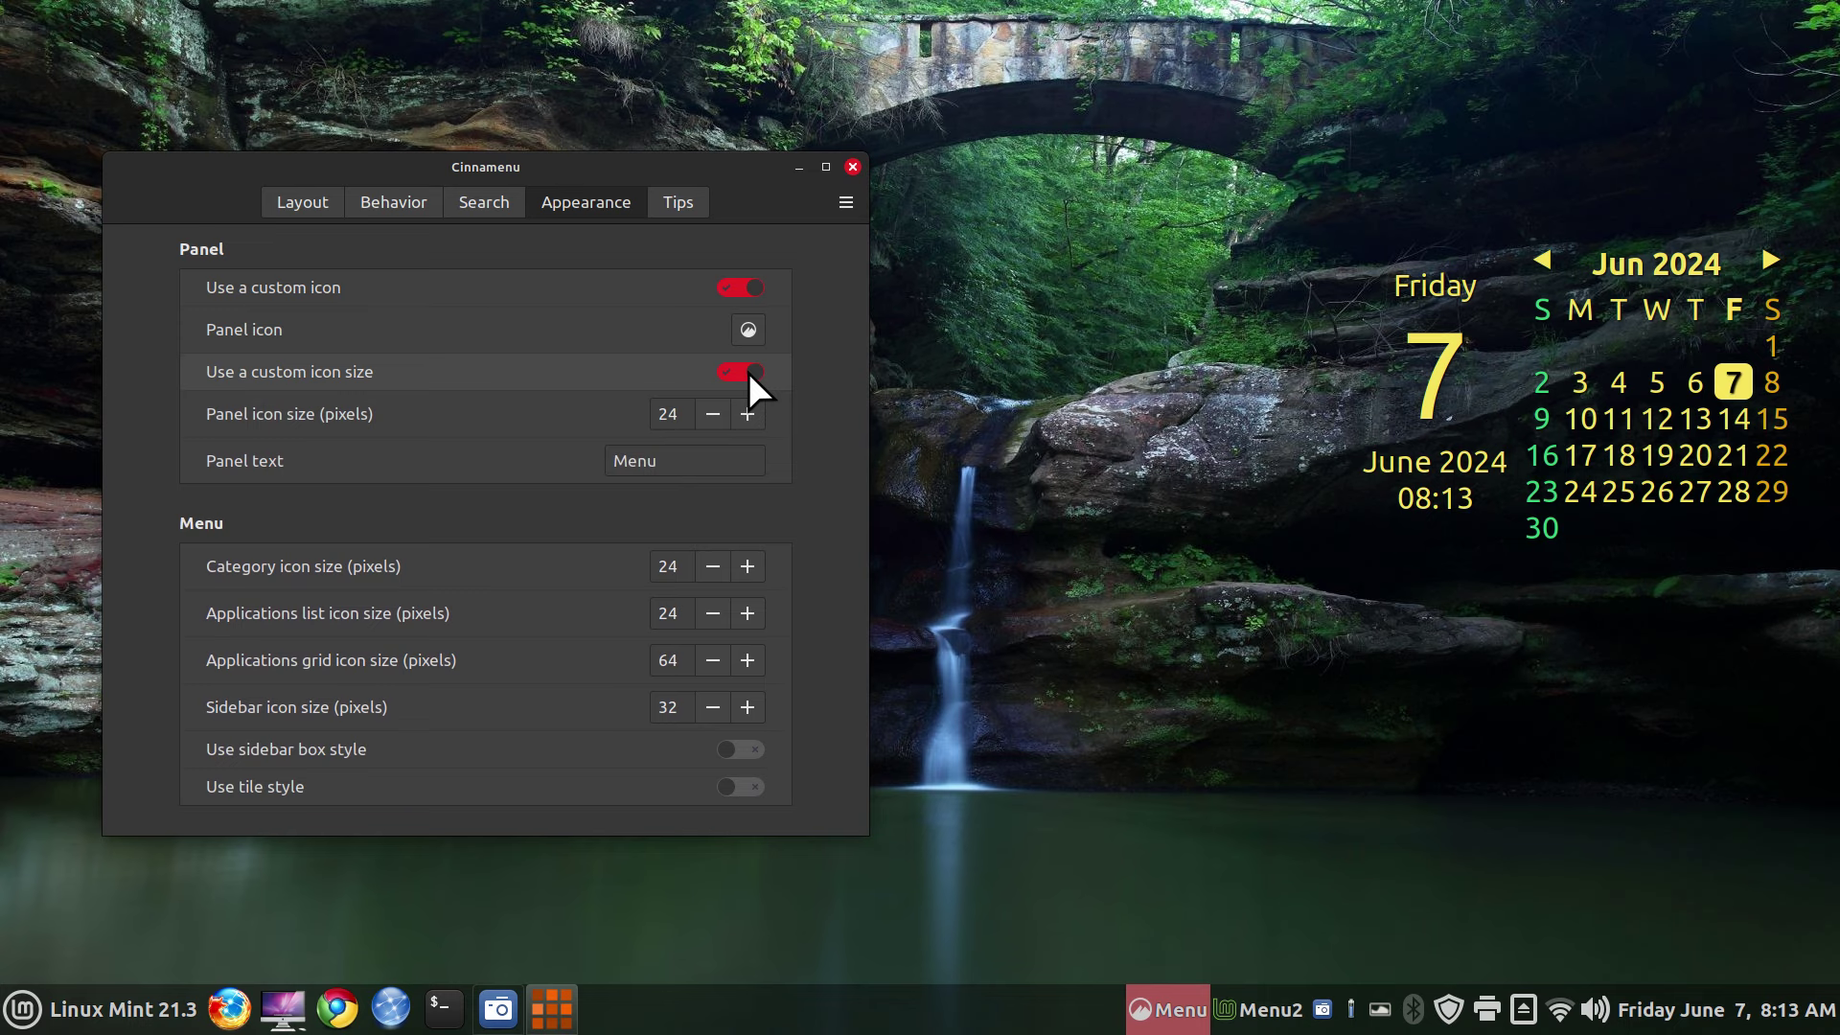
- Check the height and icon size options in the Cinnamon panel's settings and close them
{"action": "right_click", "coordinate": [863, 1014]}
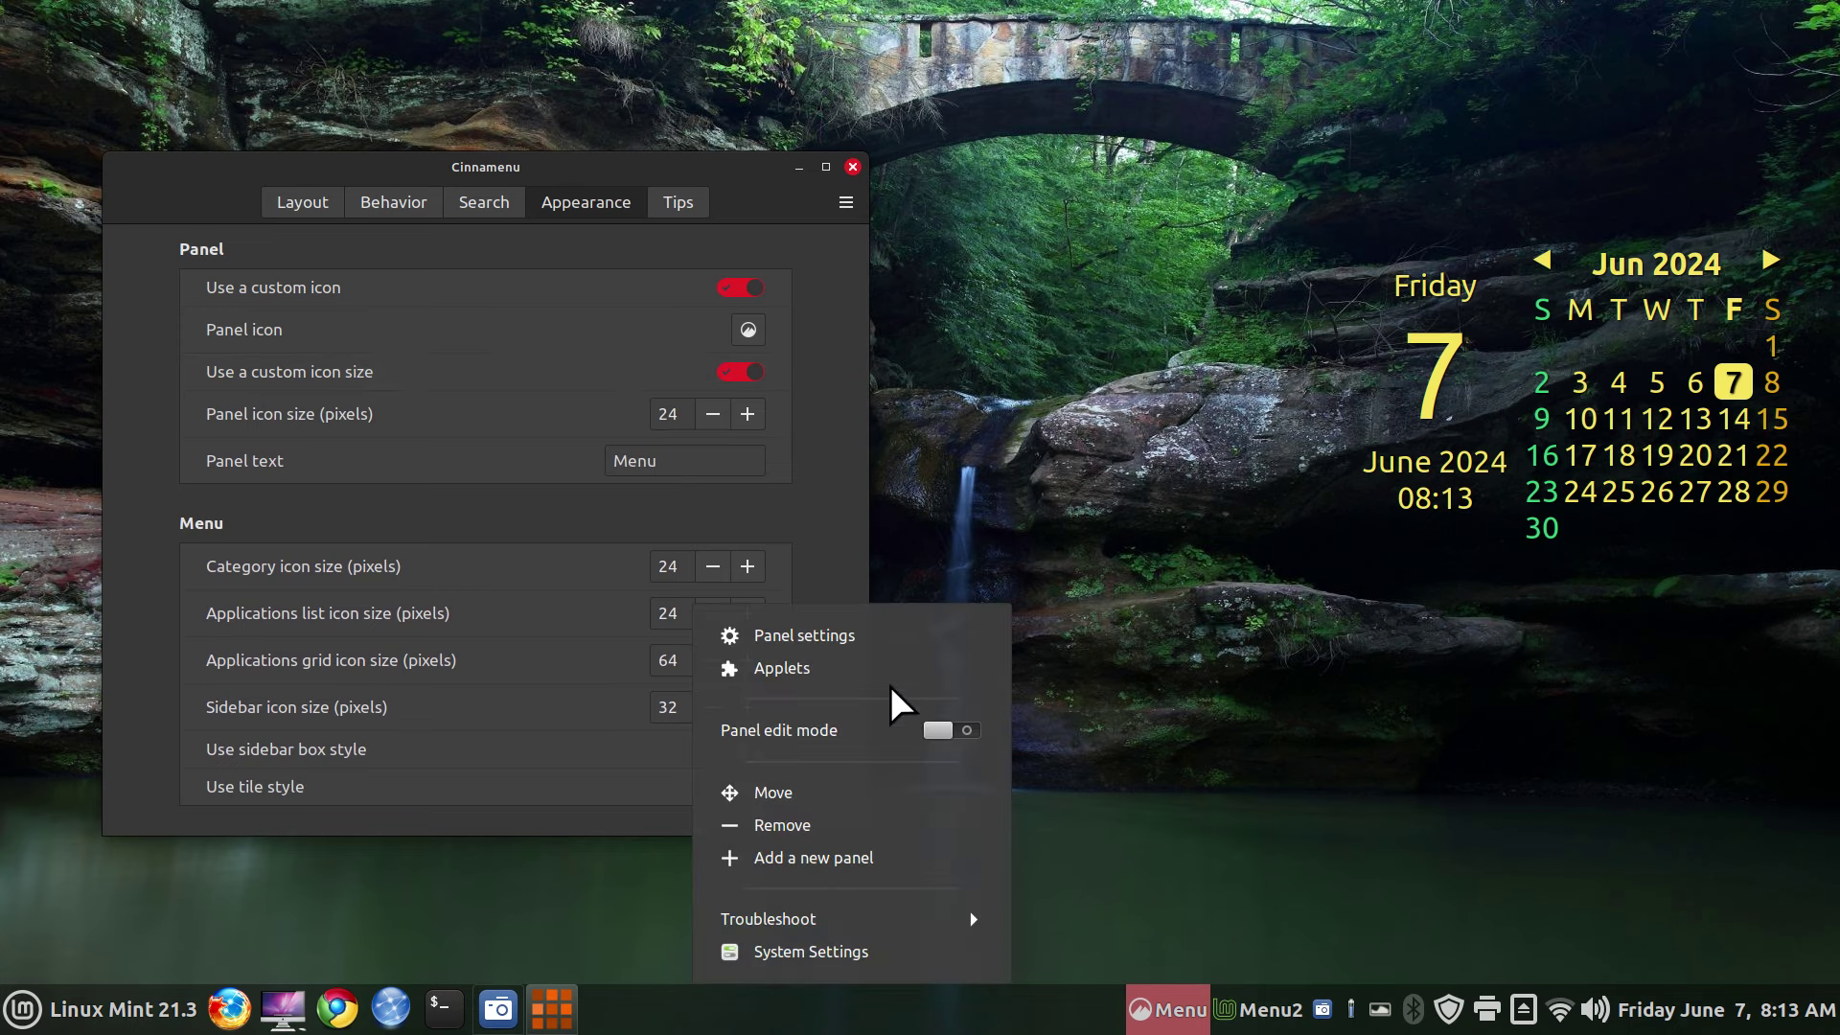
{"action": "left_click", "coordinate": [824, 635]}
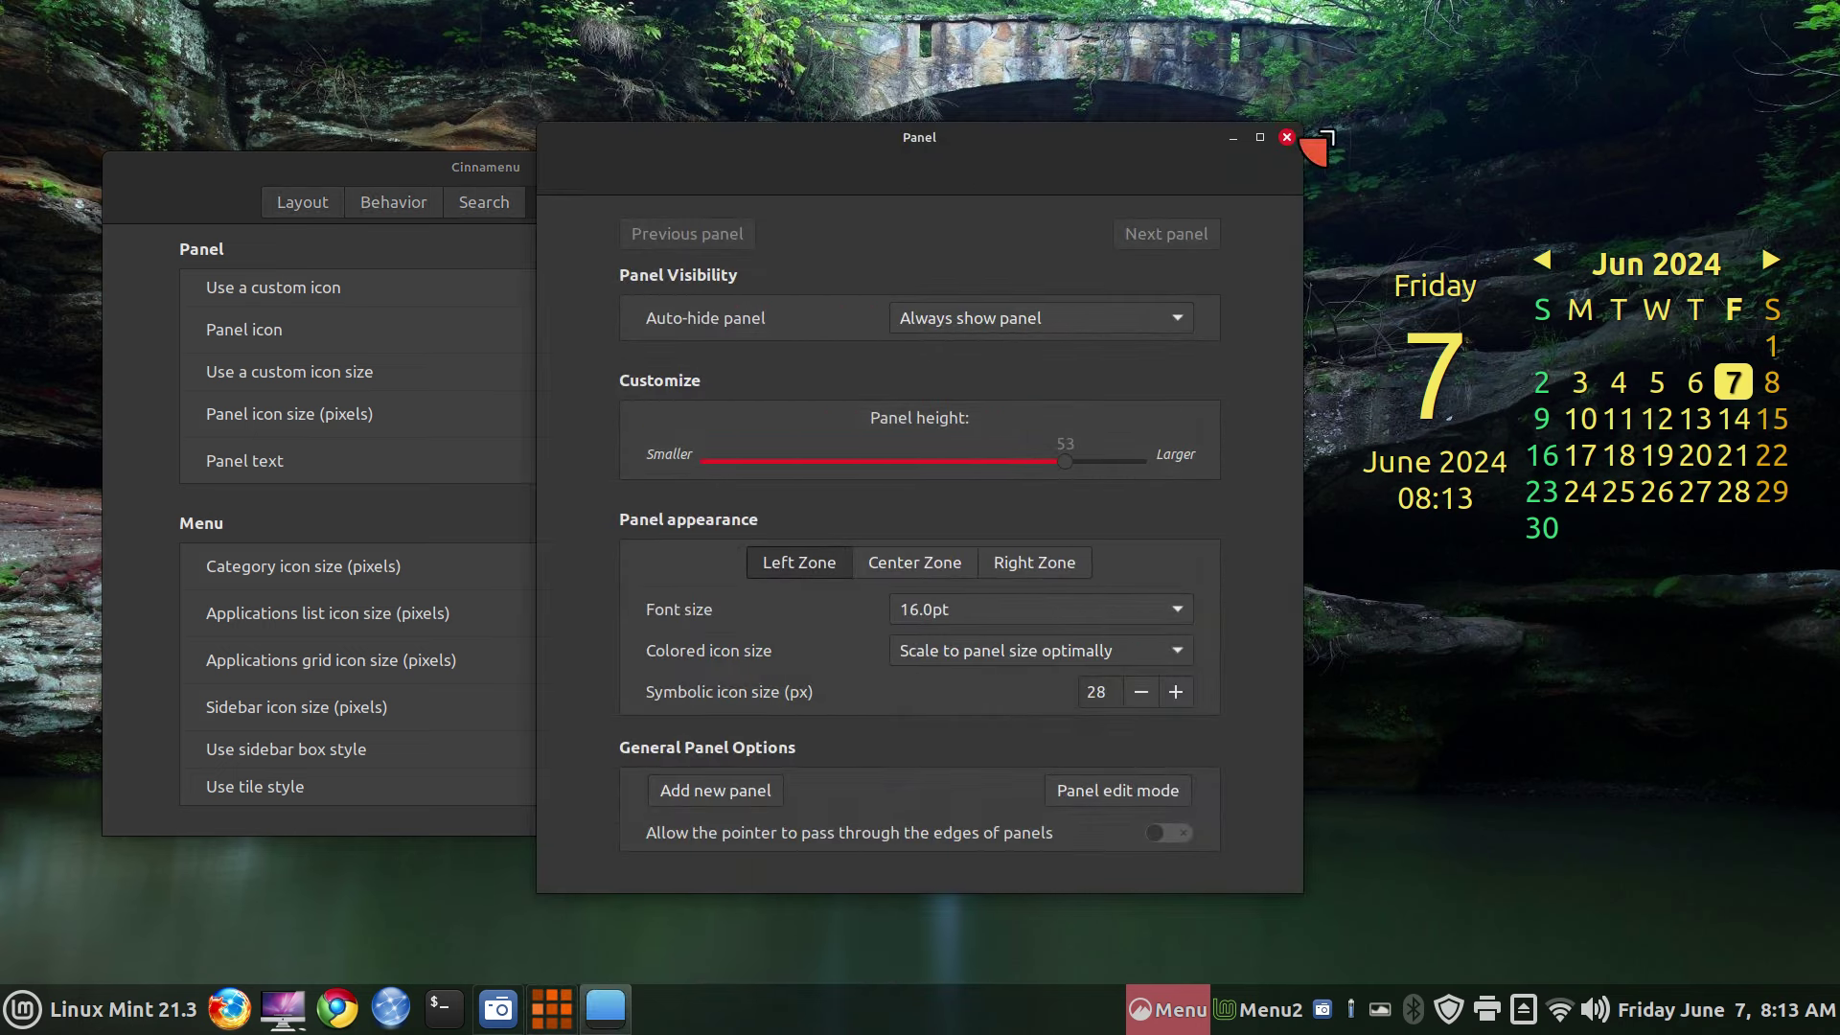
{"action": "left_click", "coordinate": [1286, 136]}
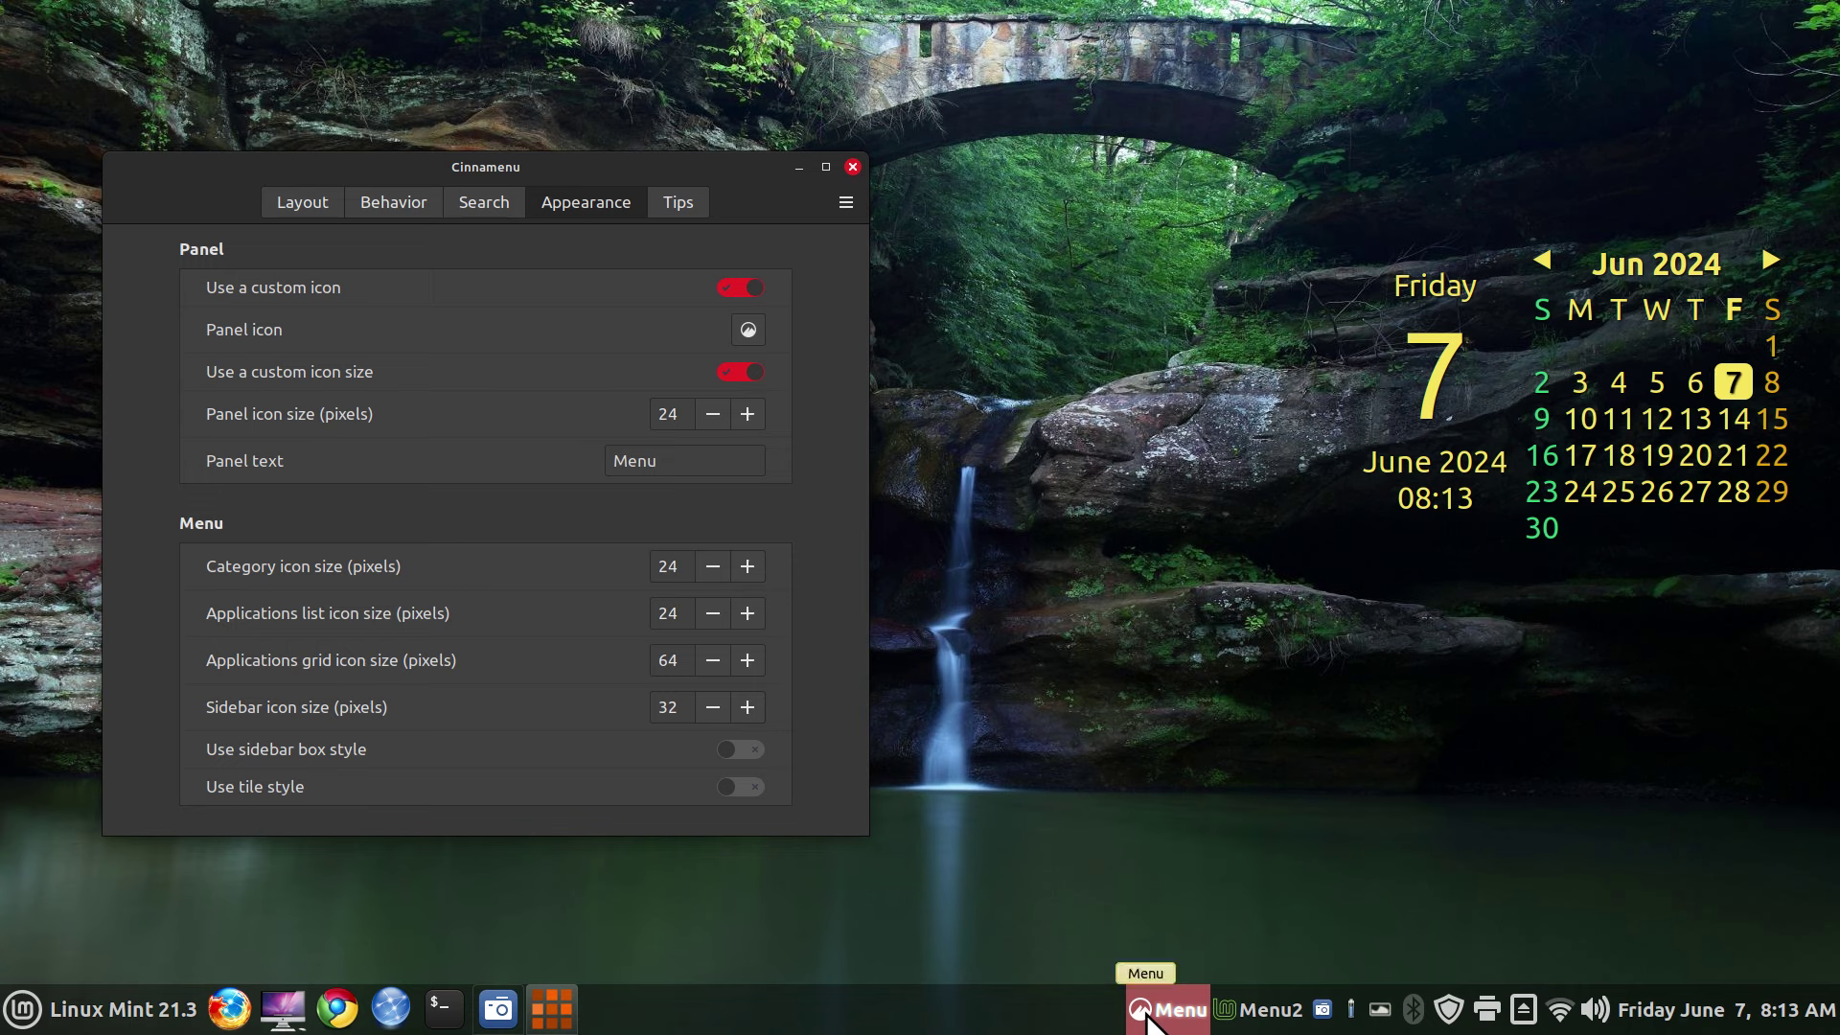
- Set Cinnamenu's panel icon size to 44 pixels and close its configuration window
{"action": "left_click", "coordinate": [755, 413]}
{"action": "left_click", "coordinate": [755, 413]}
{"action": "left_click", "coordinate": [755, 413]}
{"action": "left_click", "coordinate": [756, 413]}
{"action": "left_click", "coordinate": [755, 413]}
{"action": "left_click", "coordinate": [755, 413]}
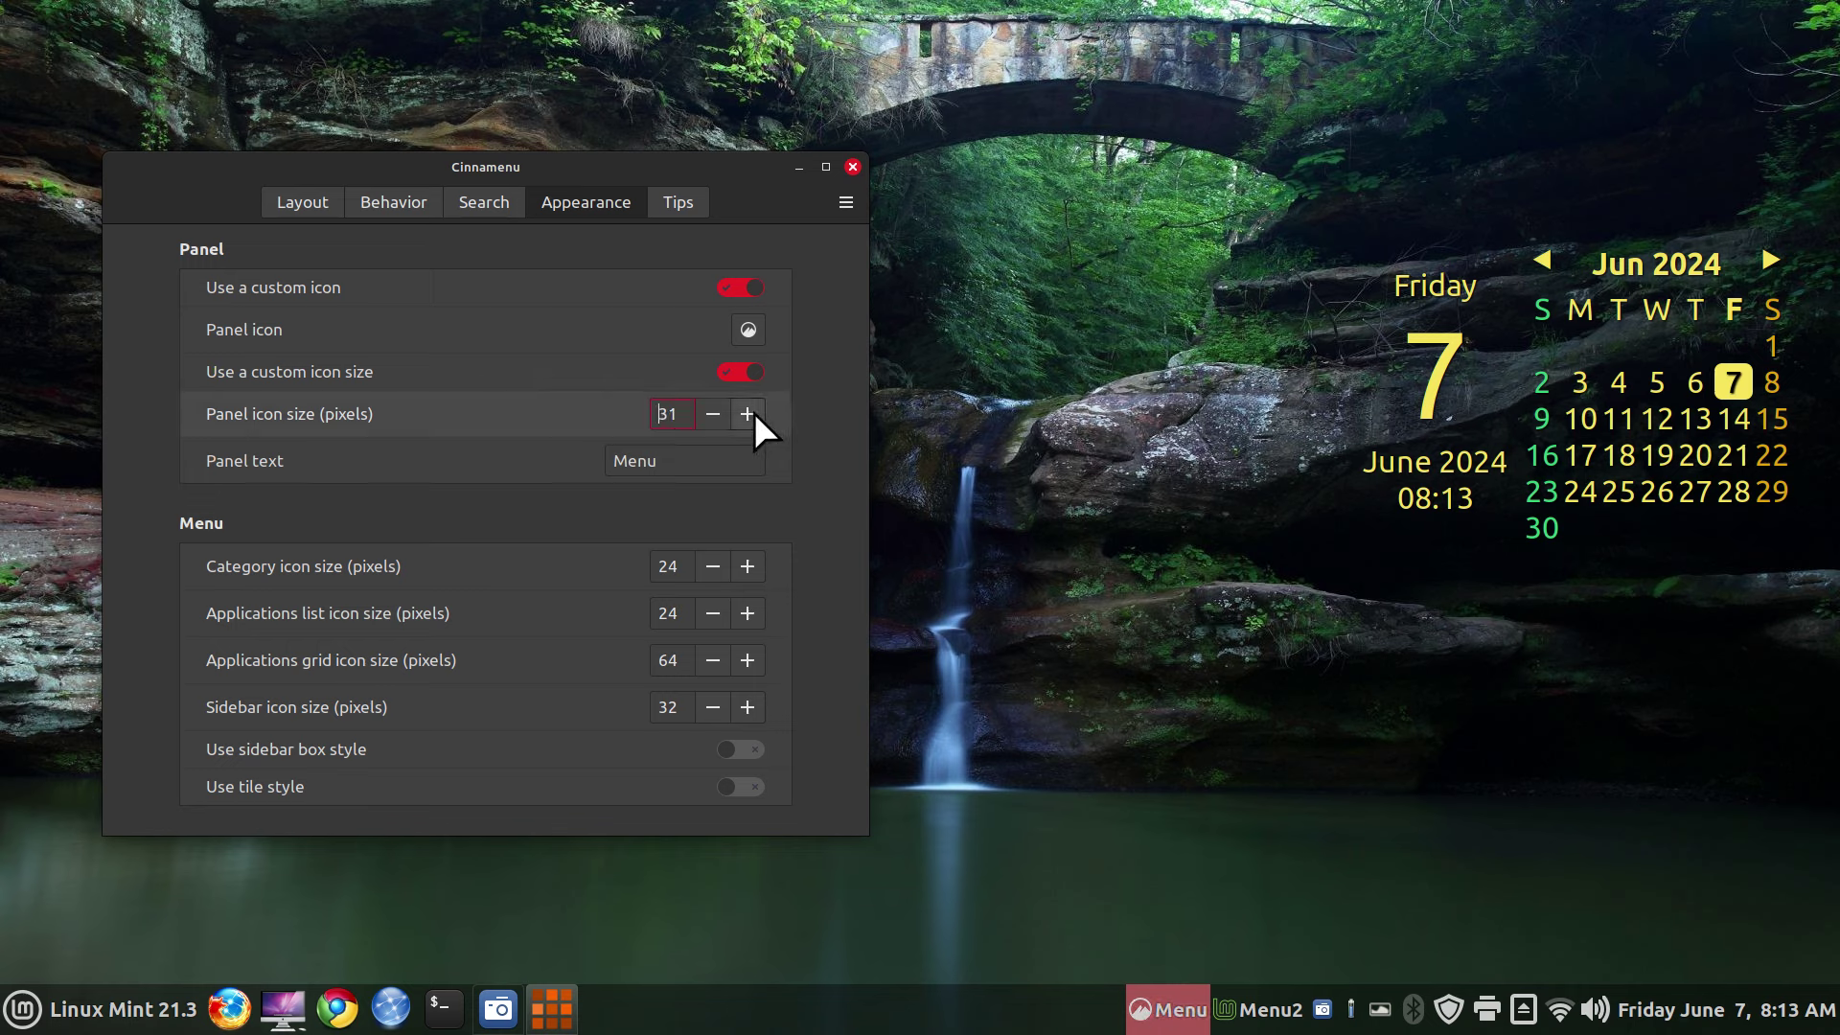
{"action": "left_click", "coordinate": [747, 413]}
{"action": "left_click", "coordinate": [747, 413]}
{"action": "left_click", "coordinate": [748, 413]}
{"action": "left_click", "coordinate": [747, 413]}
{"action": "left_click", "coordinate": [747, 413]}
{"action": "left_click", "coordinate": [748, 413]}
{"action": "left_click", "coordinate": [748, 413]}
{"action": "left_click", "coordinate": [755, 413]}
{"action": "left_click", "coordinate": [755, 413]}
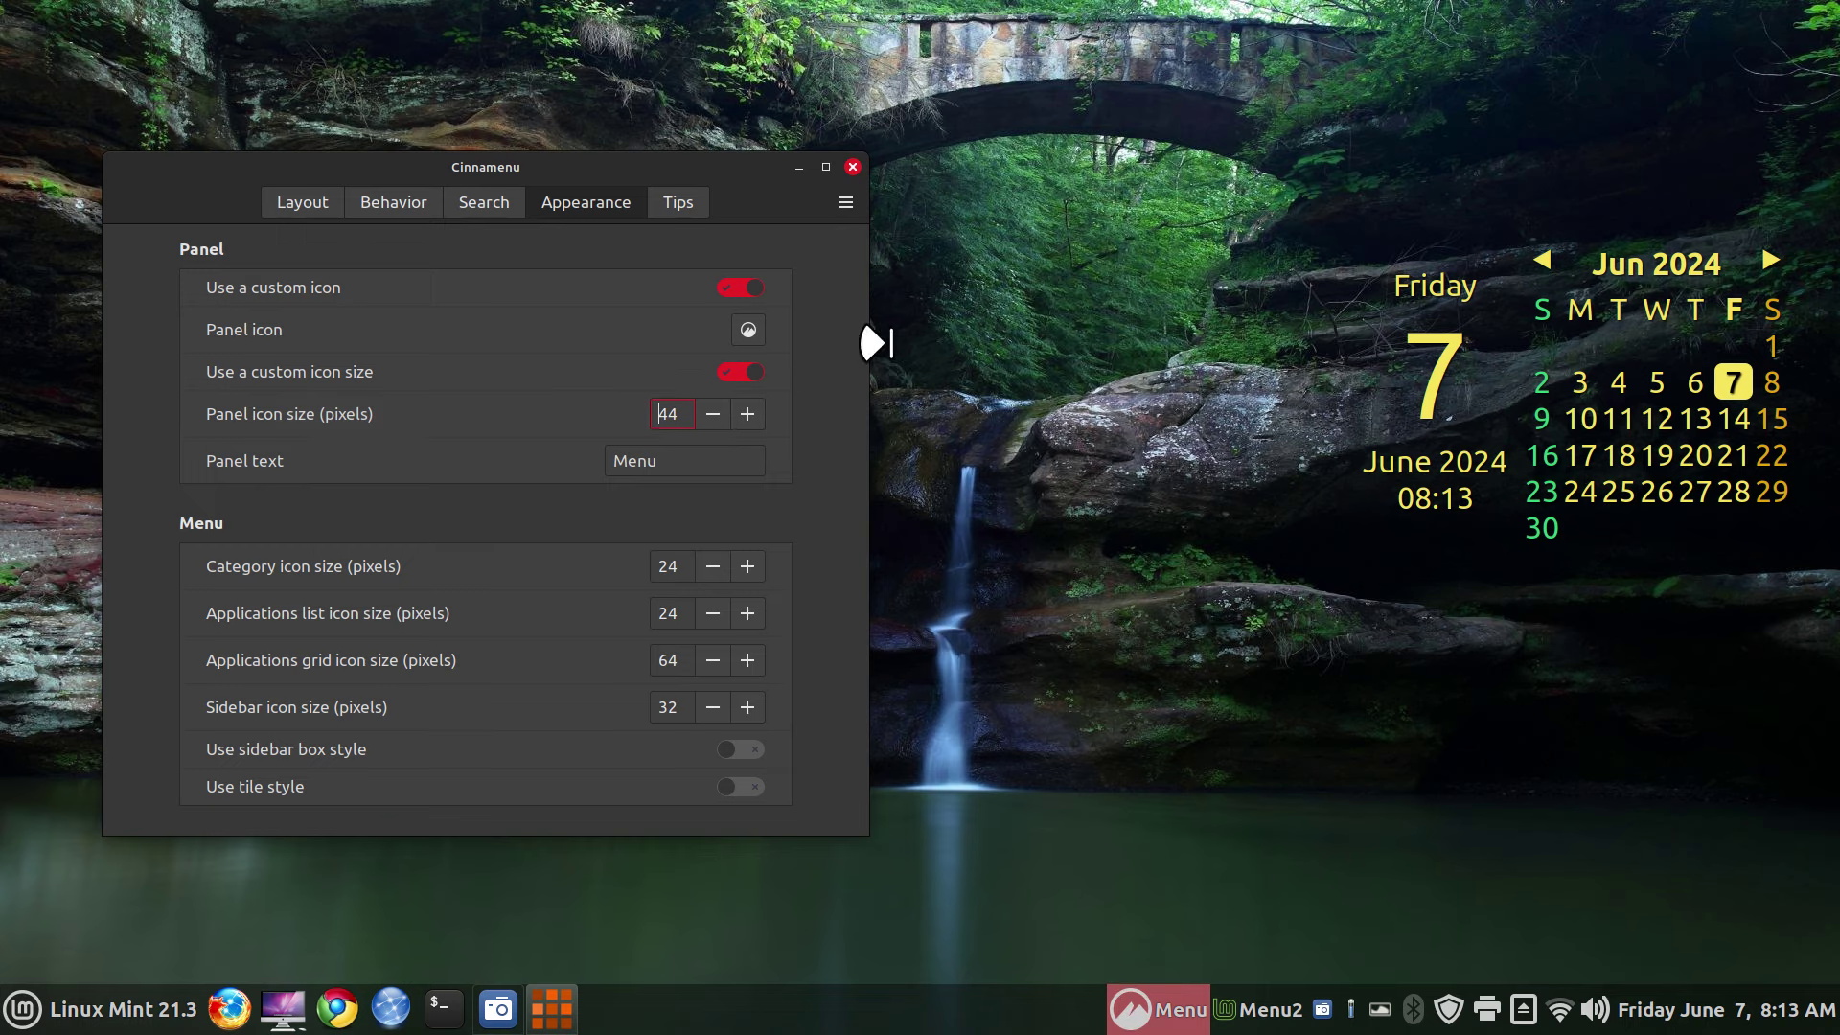
{"action": "left_click", "coordinate": [852, 166]}
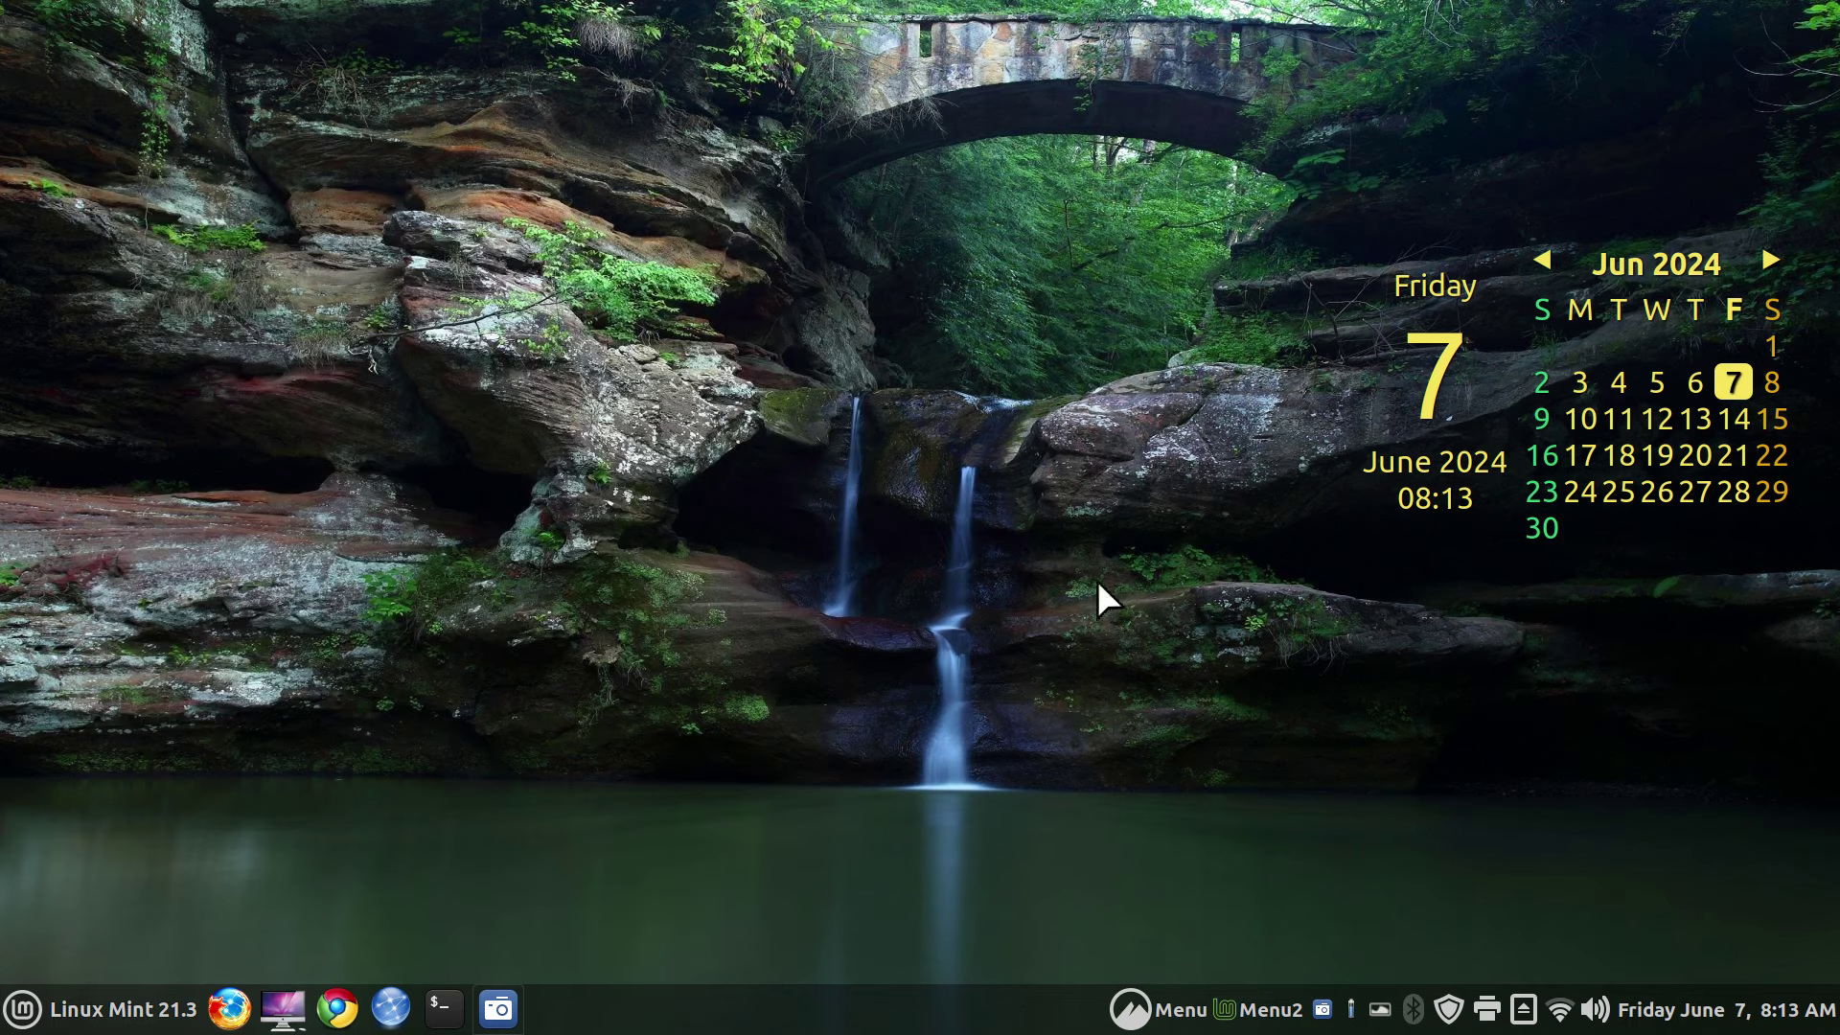
- Reopen Cinnamenu's configuration, turn off the custom icon and custom icon size, and close the window
{"action": "right_click", "coordinate": [1136, 1013]}
{"action": "left_click", "coordinate": [1174, 915]}
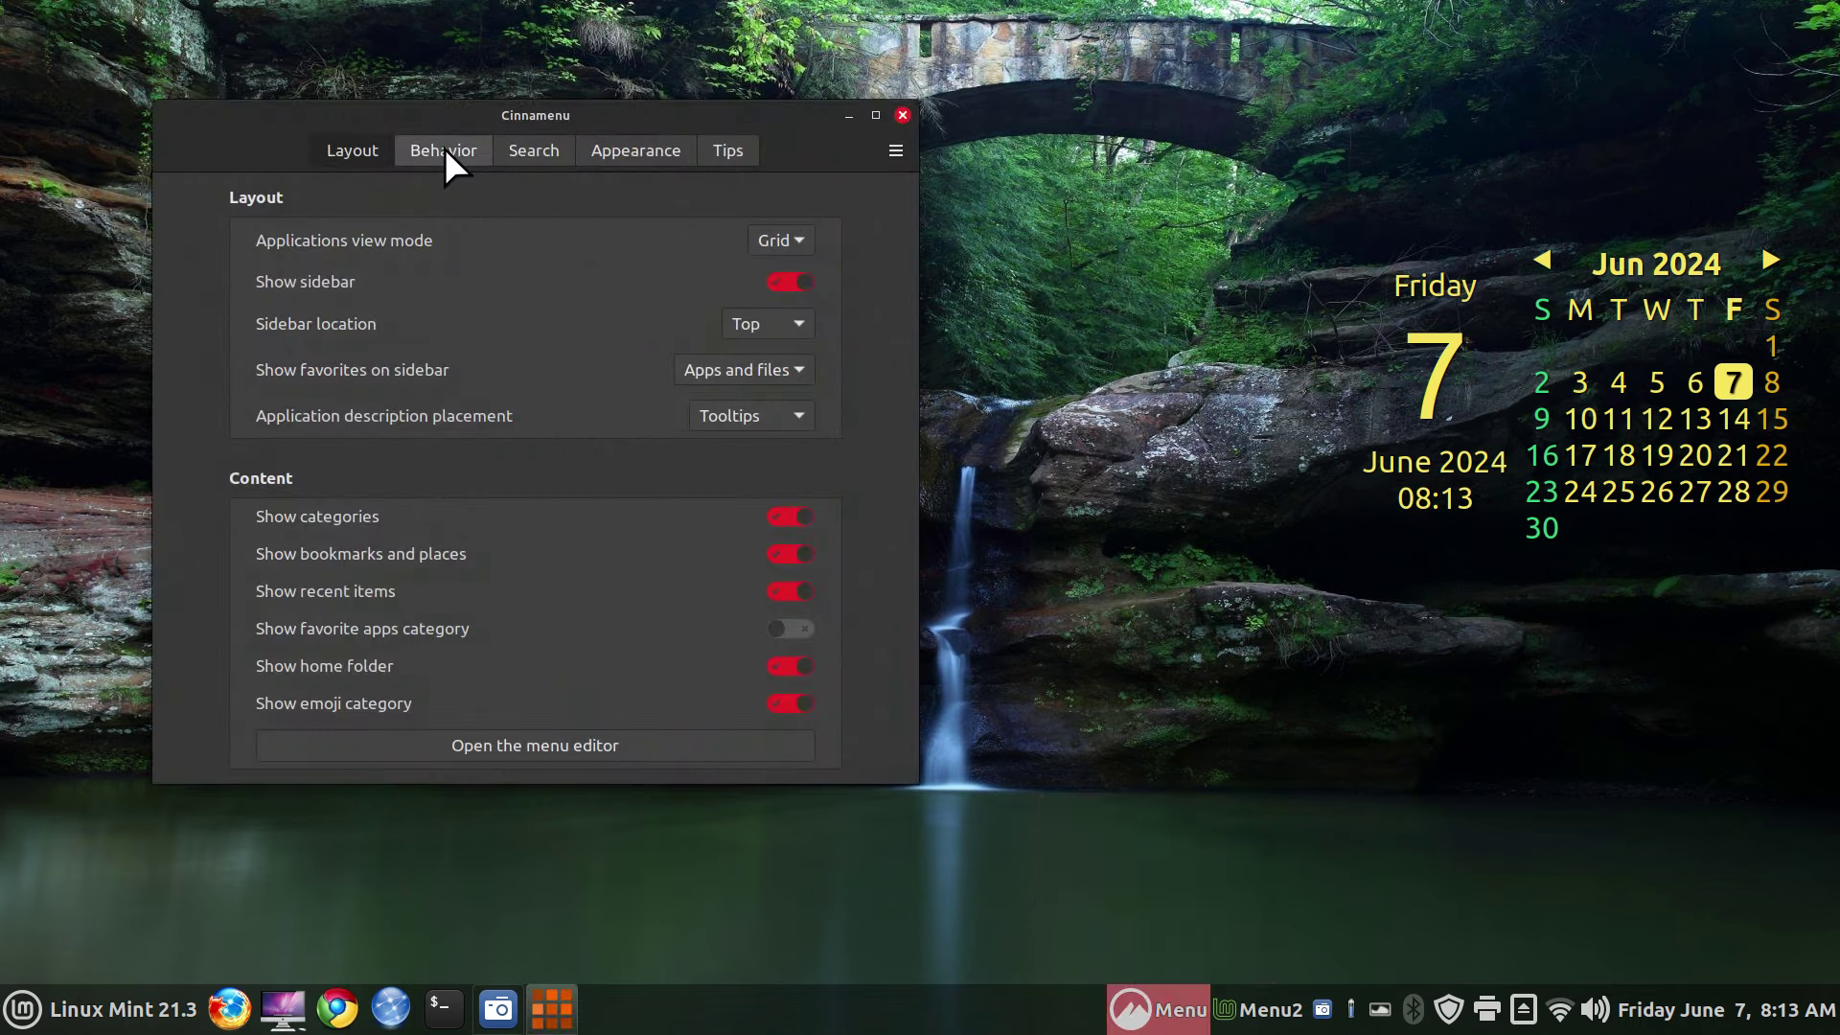
{"action": "left_click", "coordinate": [661, 142]}
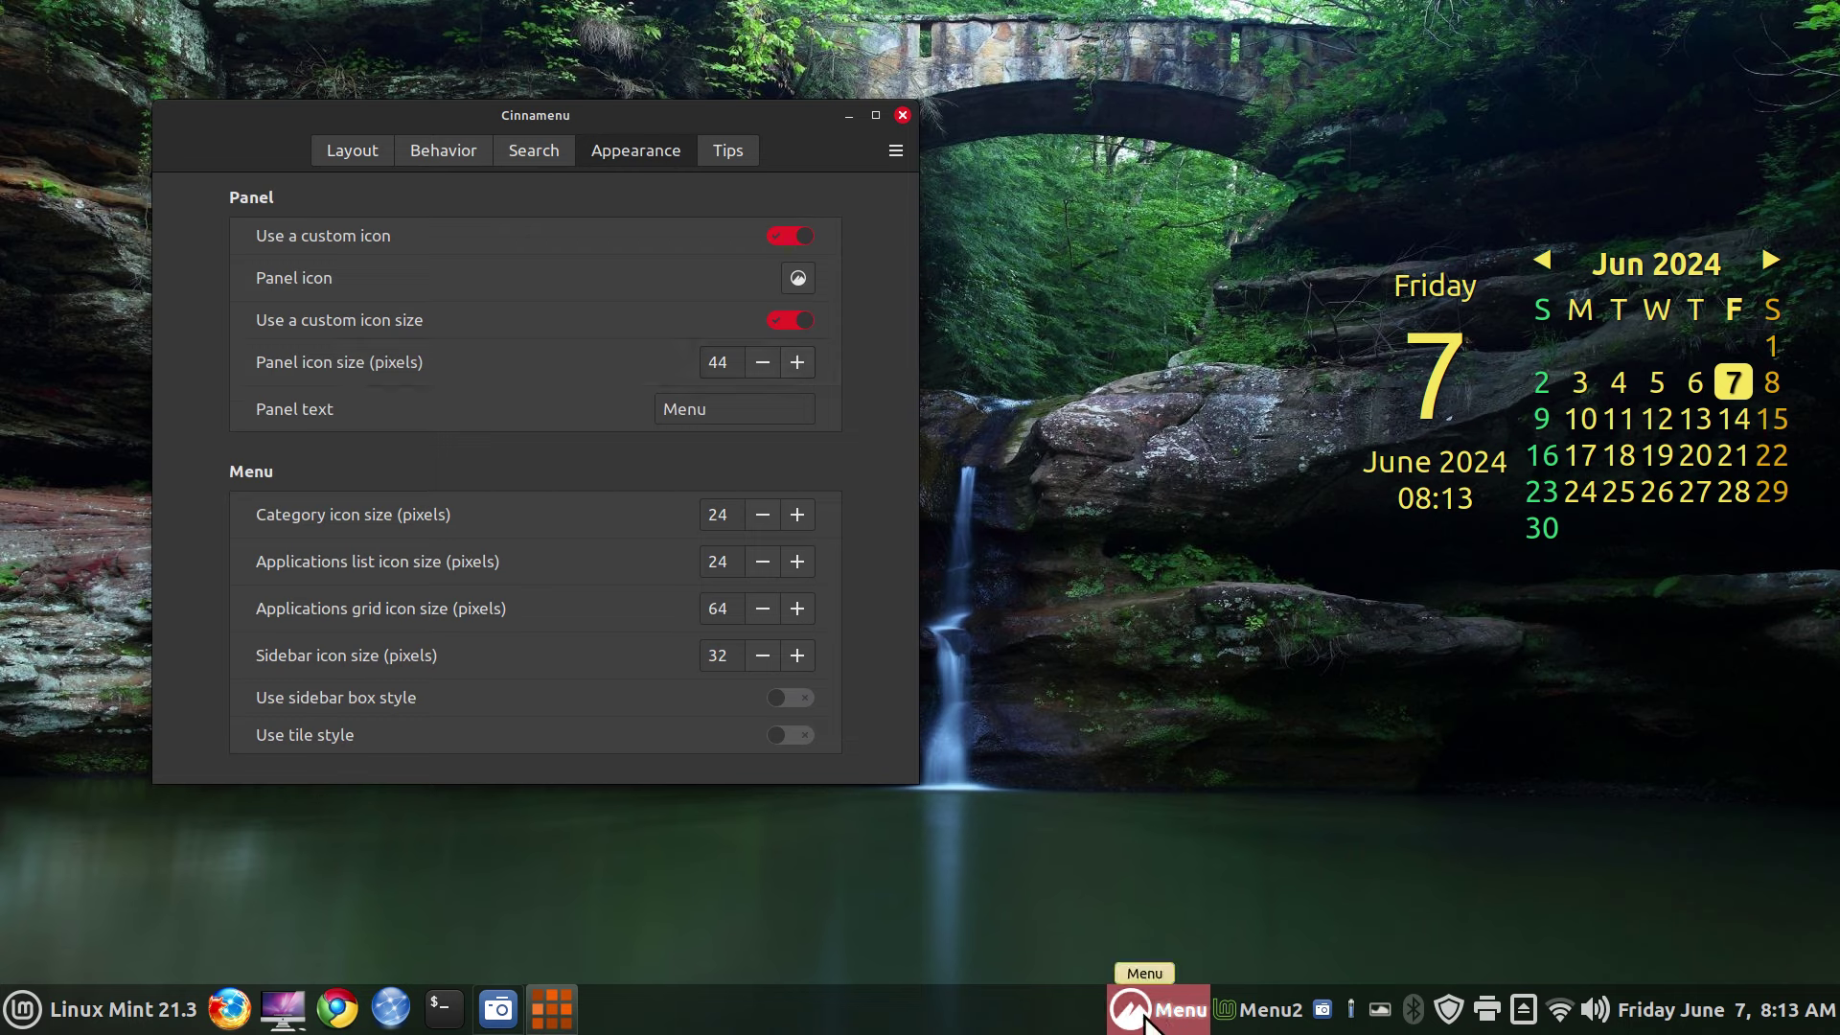
{"action": "left_click", "coordinate": [788, 236]}
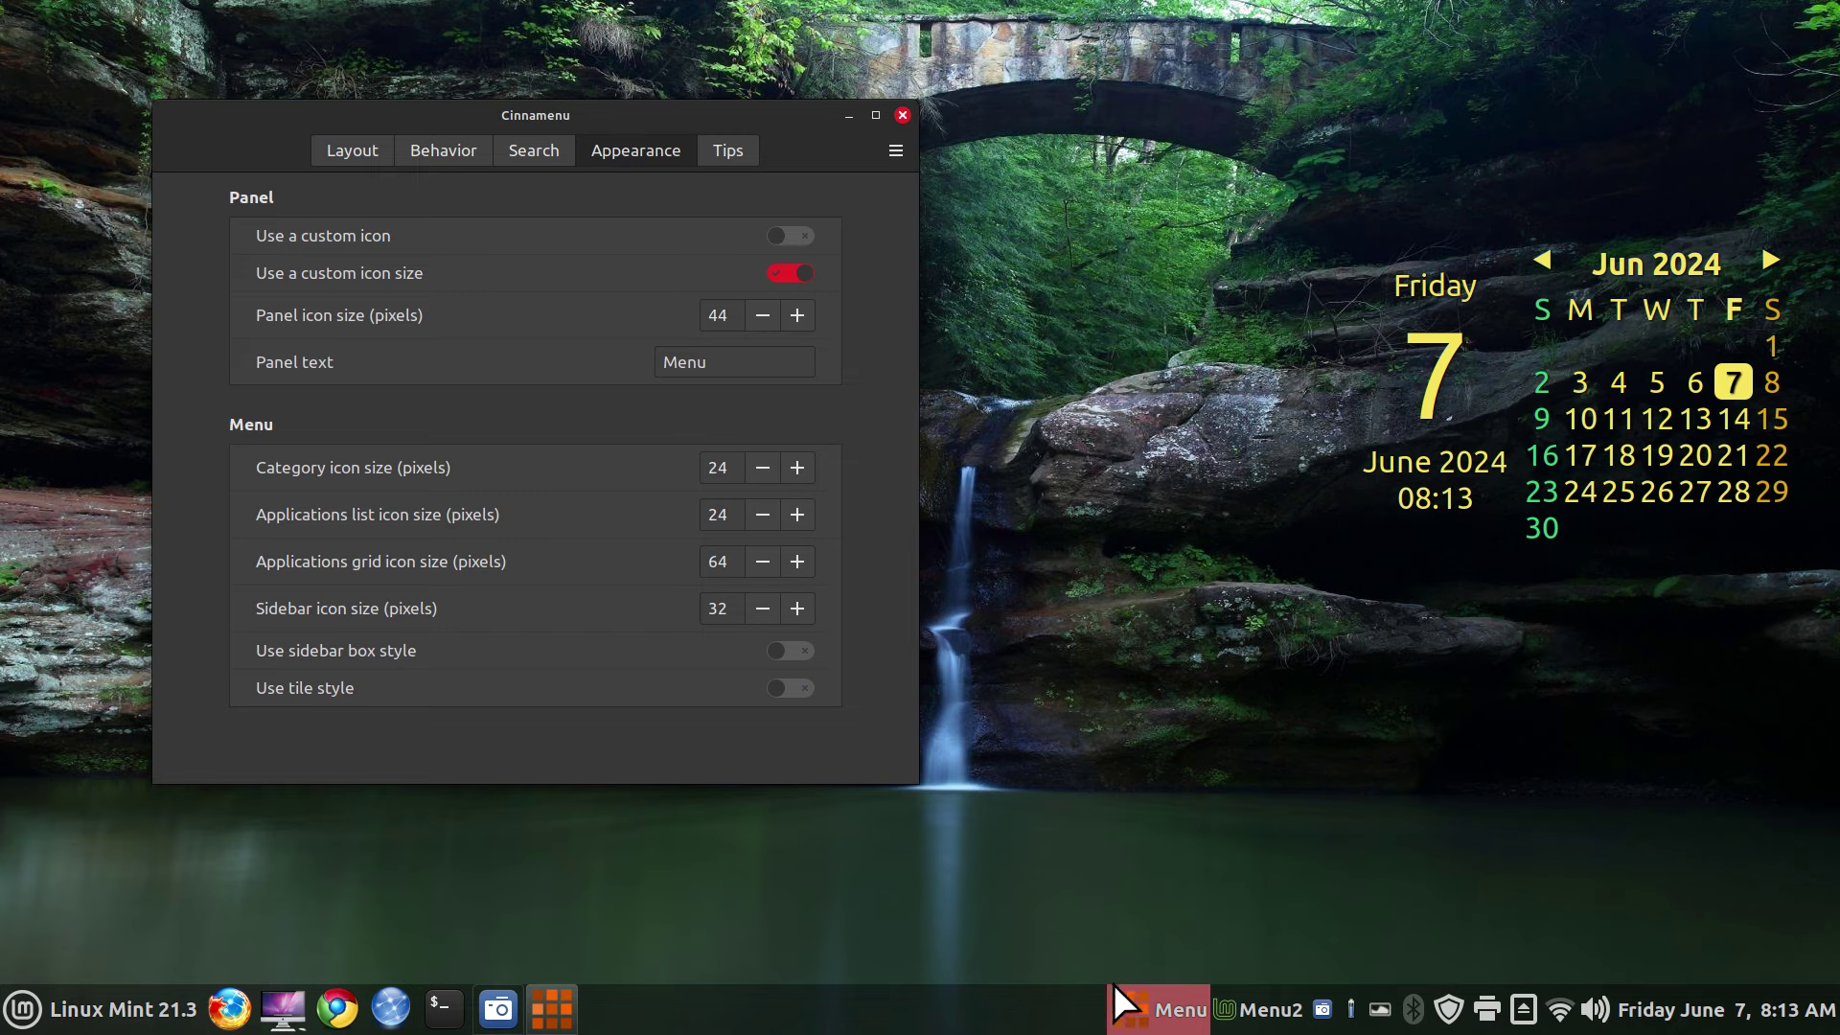
{"action": "left_click", "coordinate": [774, 274]}
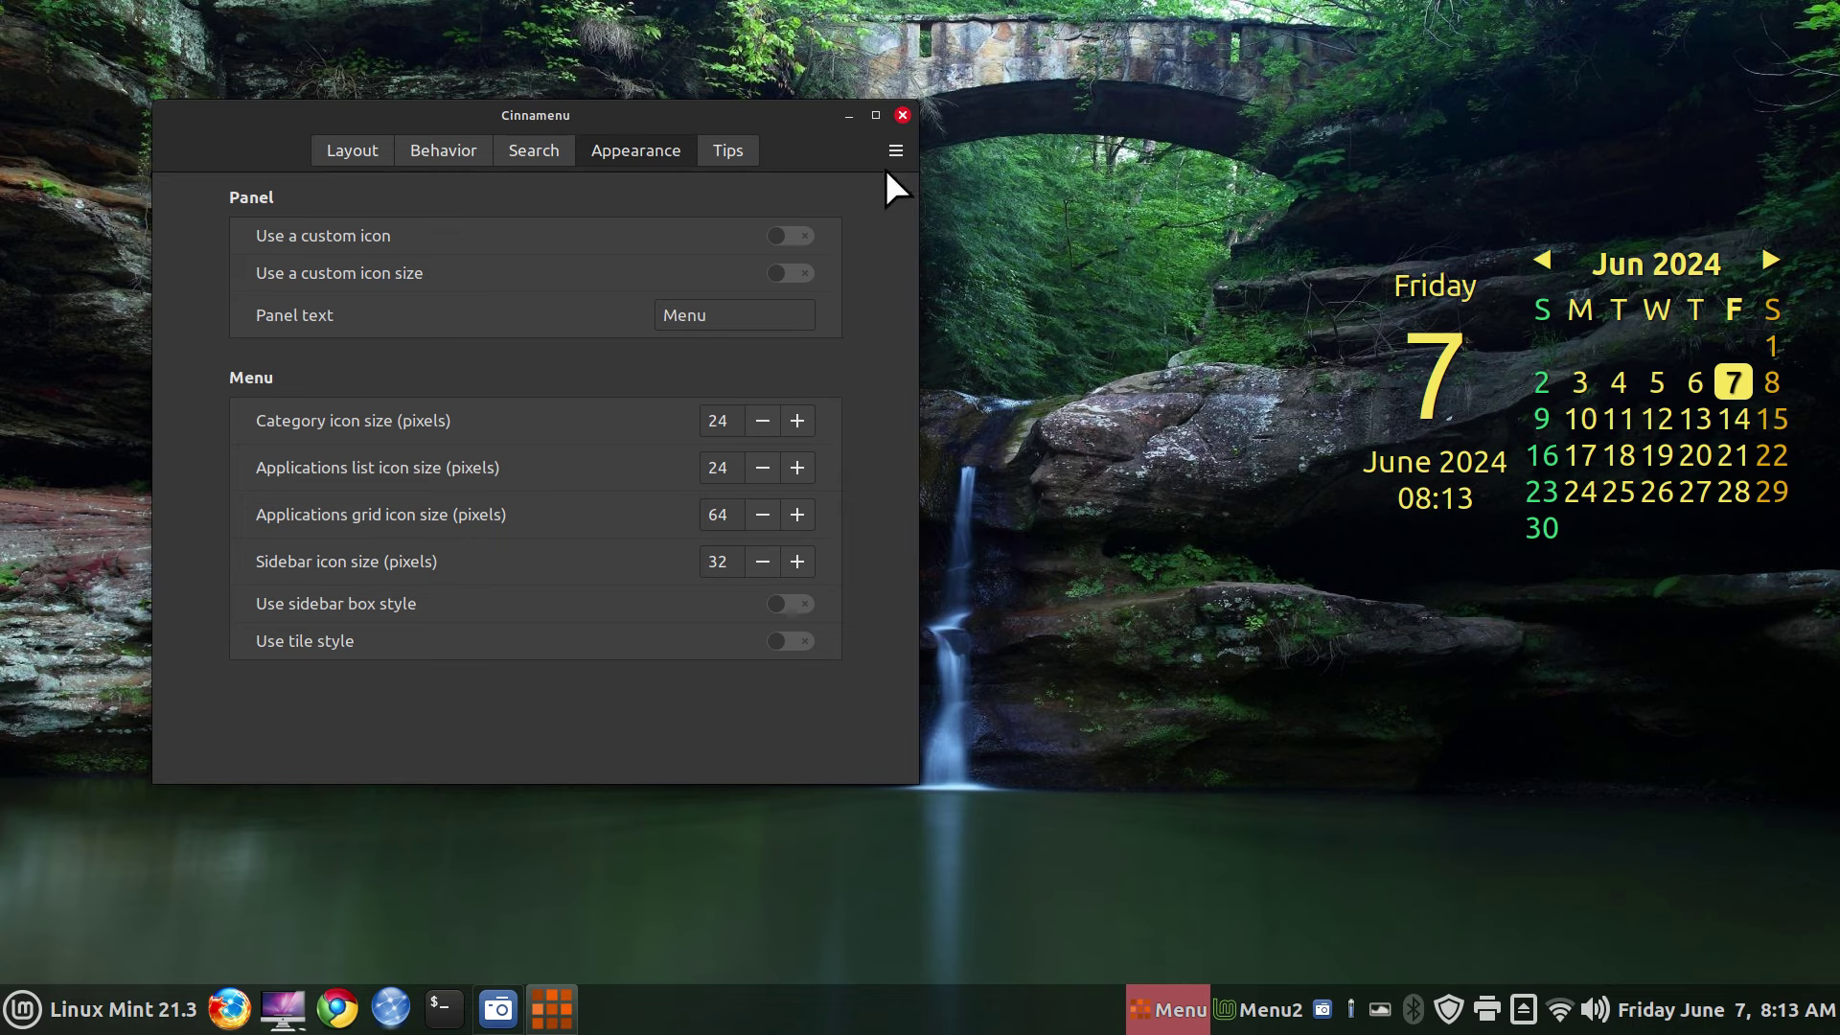
{"action": "left_click", "coordinate": [903, 114]}
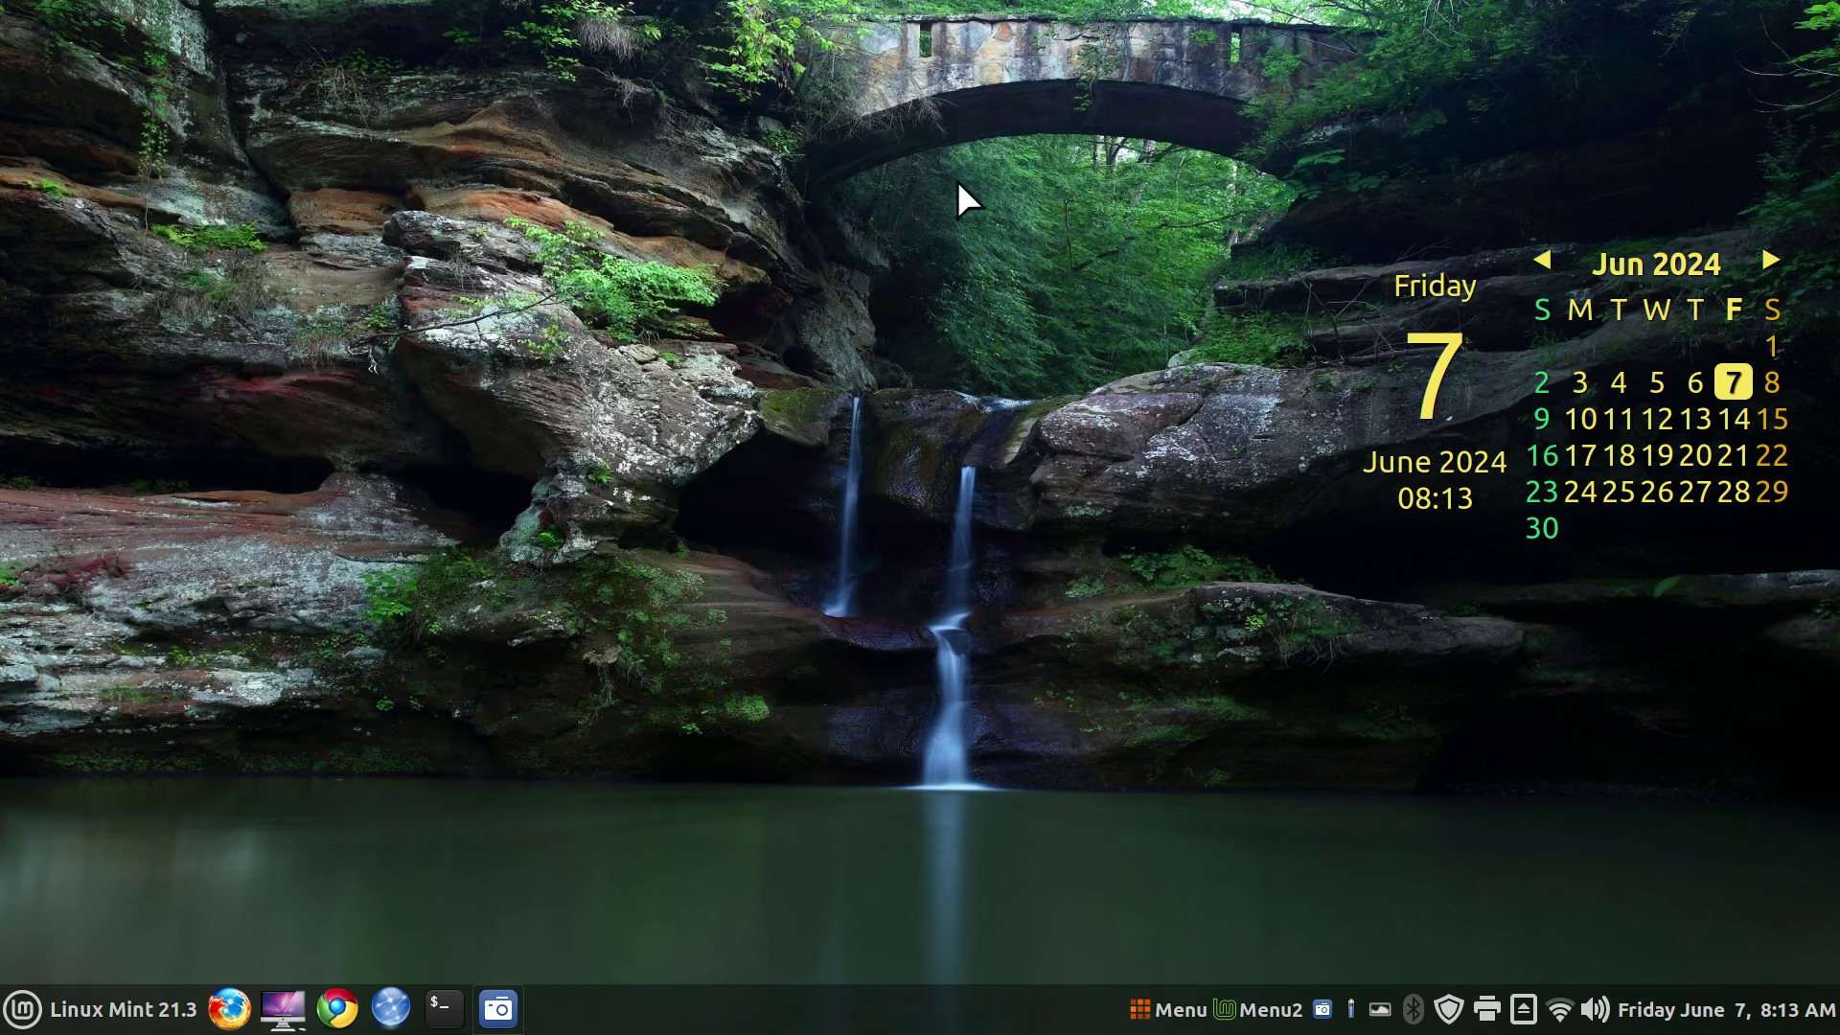
- Open Cinnamenu's configuration and enable the custom panel icon in its appearance settings
{"action": "right_click", "coordinate": [1153, 1018]}
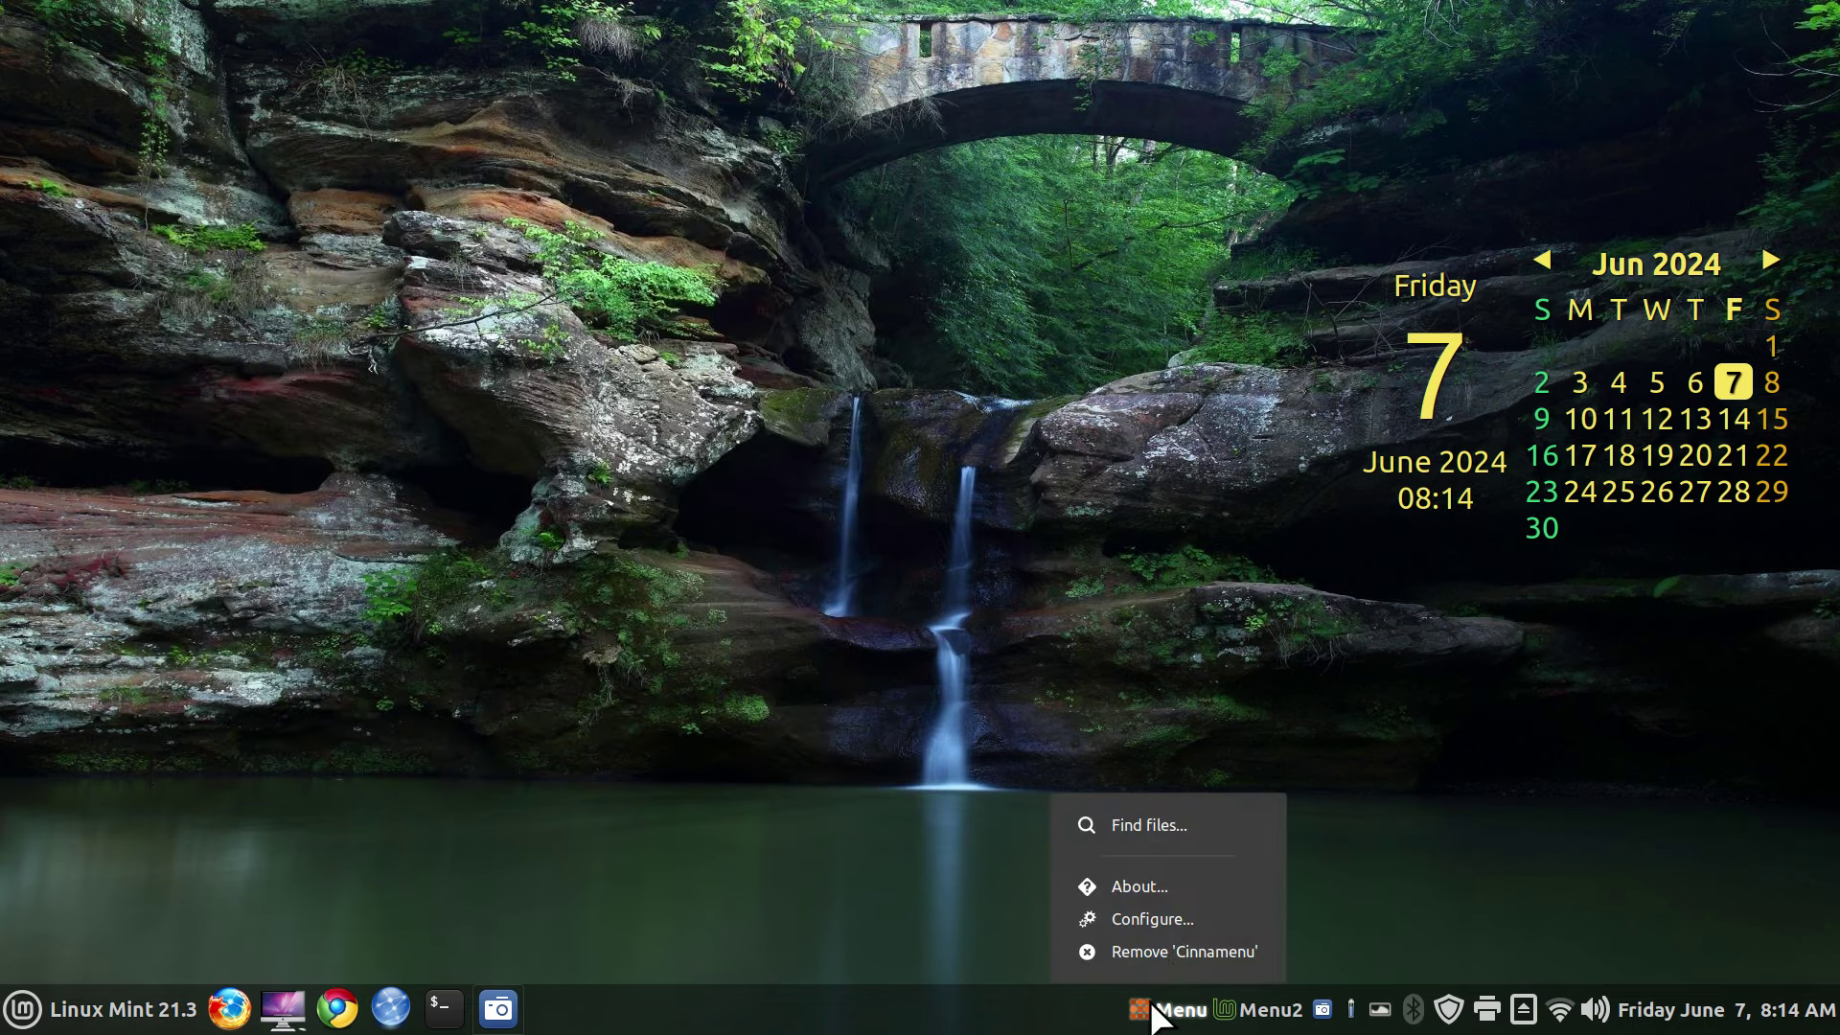
{"action": "left_click", "coordinate": [1181, 920]}
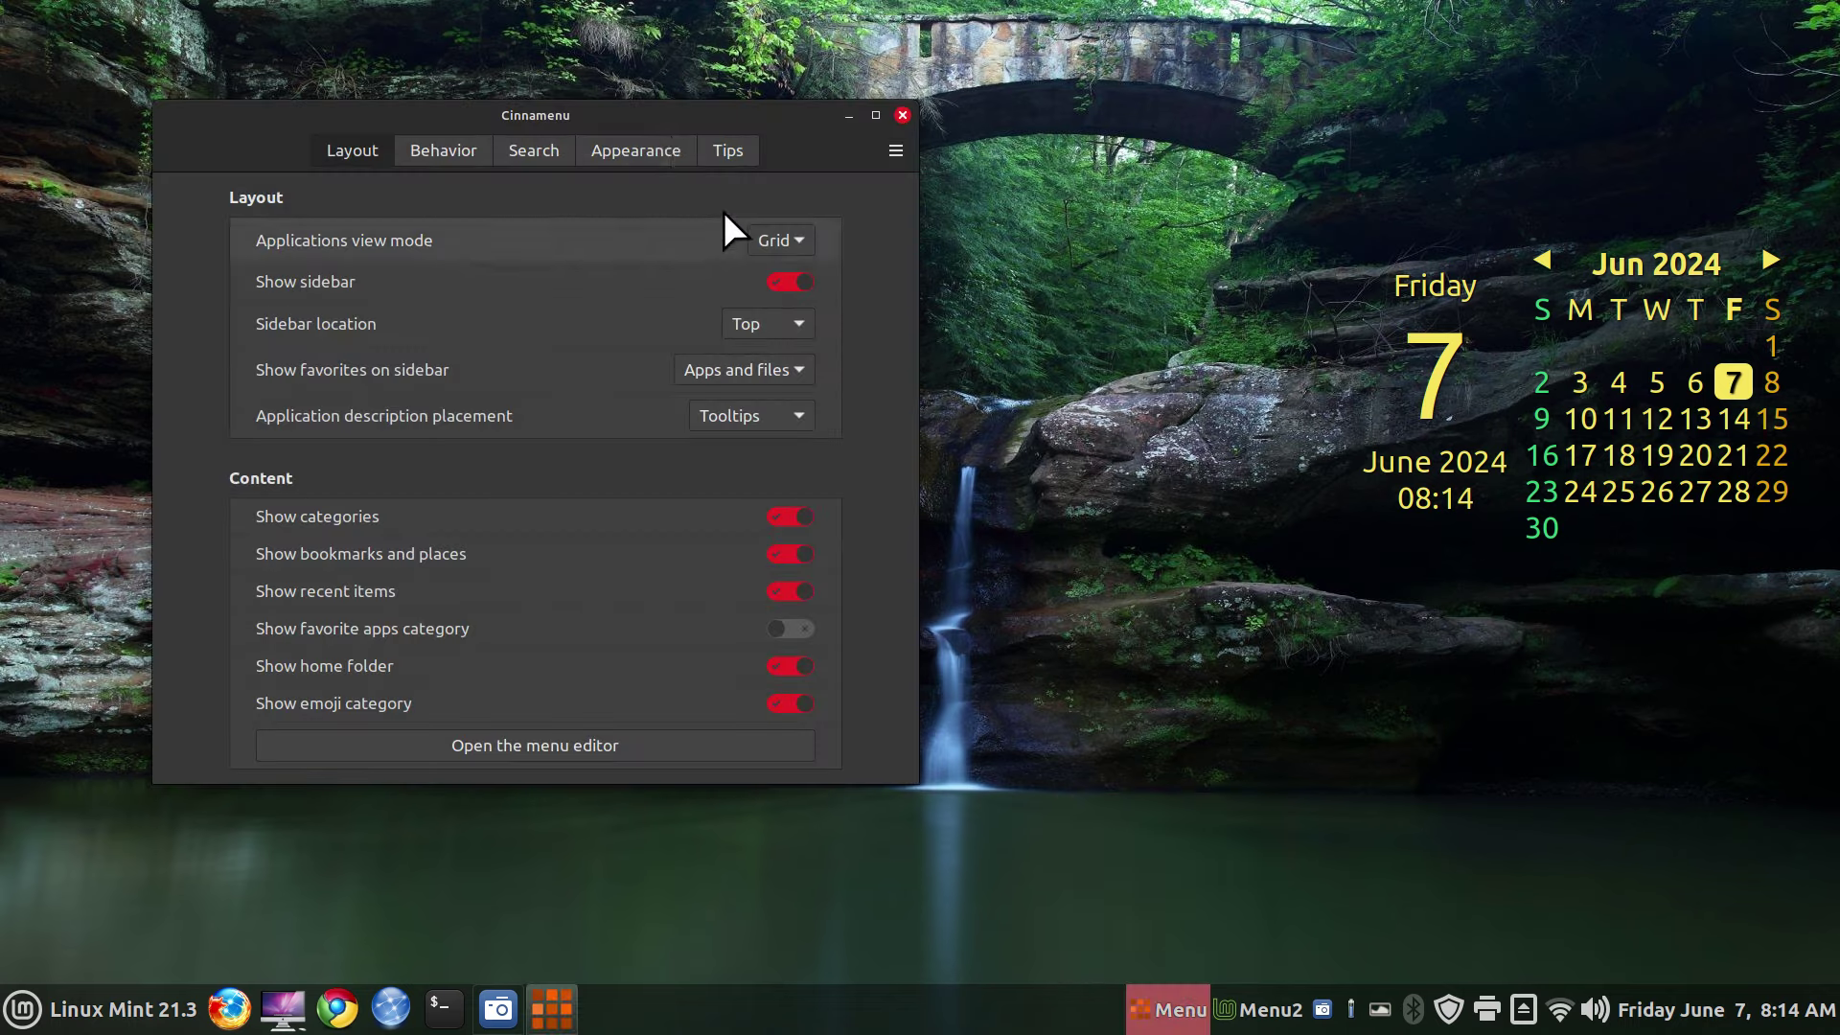
{"action": "left_click", "coordinate": [652, 149]}
{"action": "left_click", "coordinate": [799, 237]}
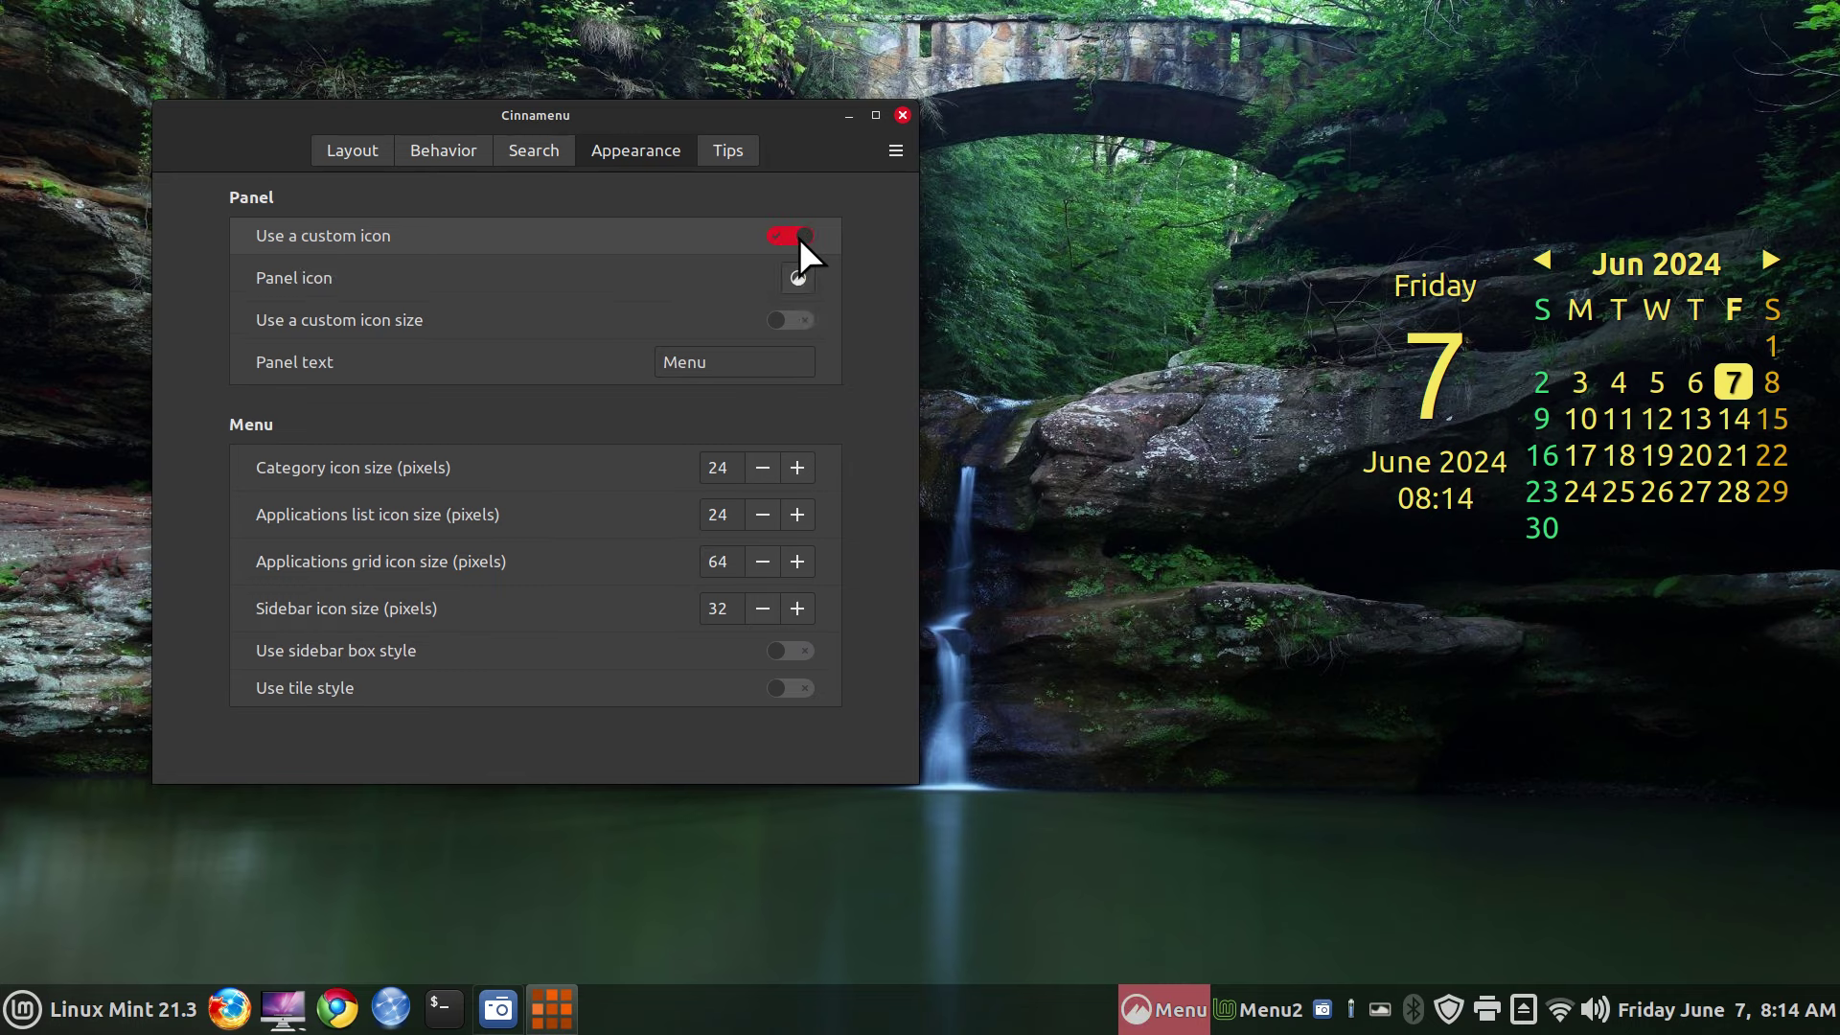
- Choose linuxmint-logo-filled-ring from the Linux icons as Cinnamenu's panel icon and enable the custom icon size
{"action": "left_click", "coordinate": [800, 280]}
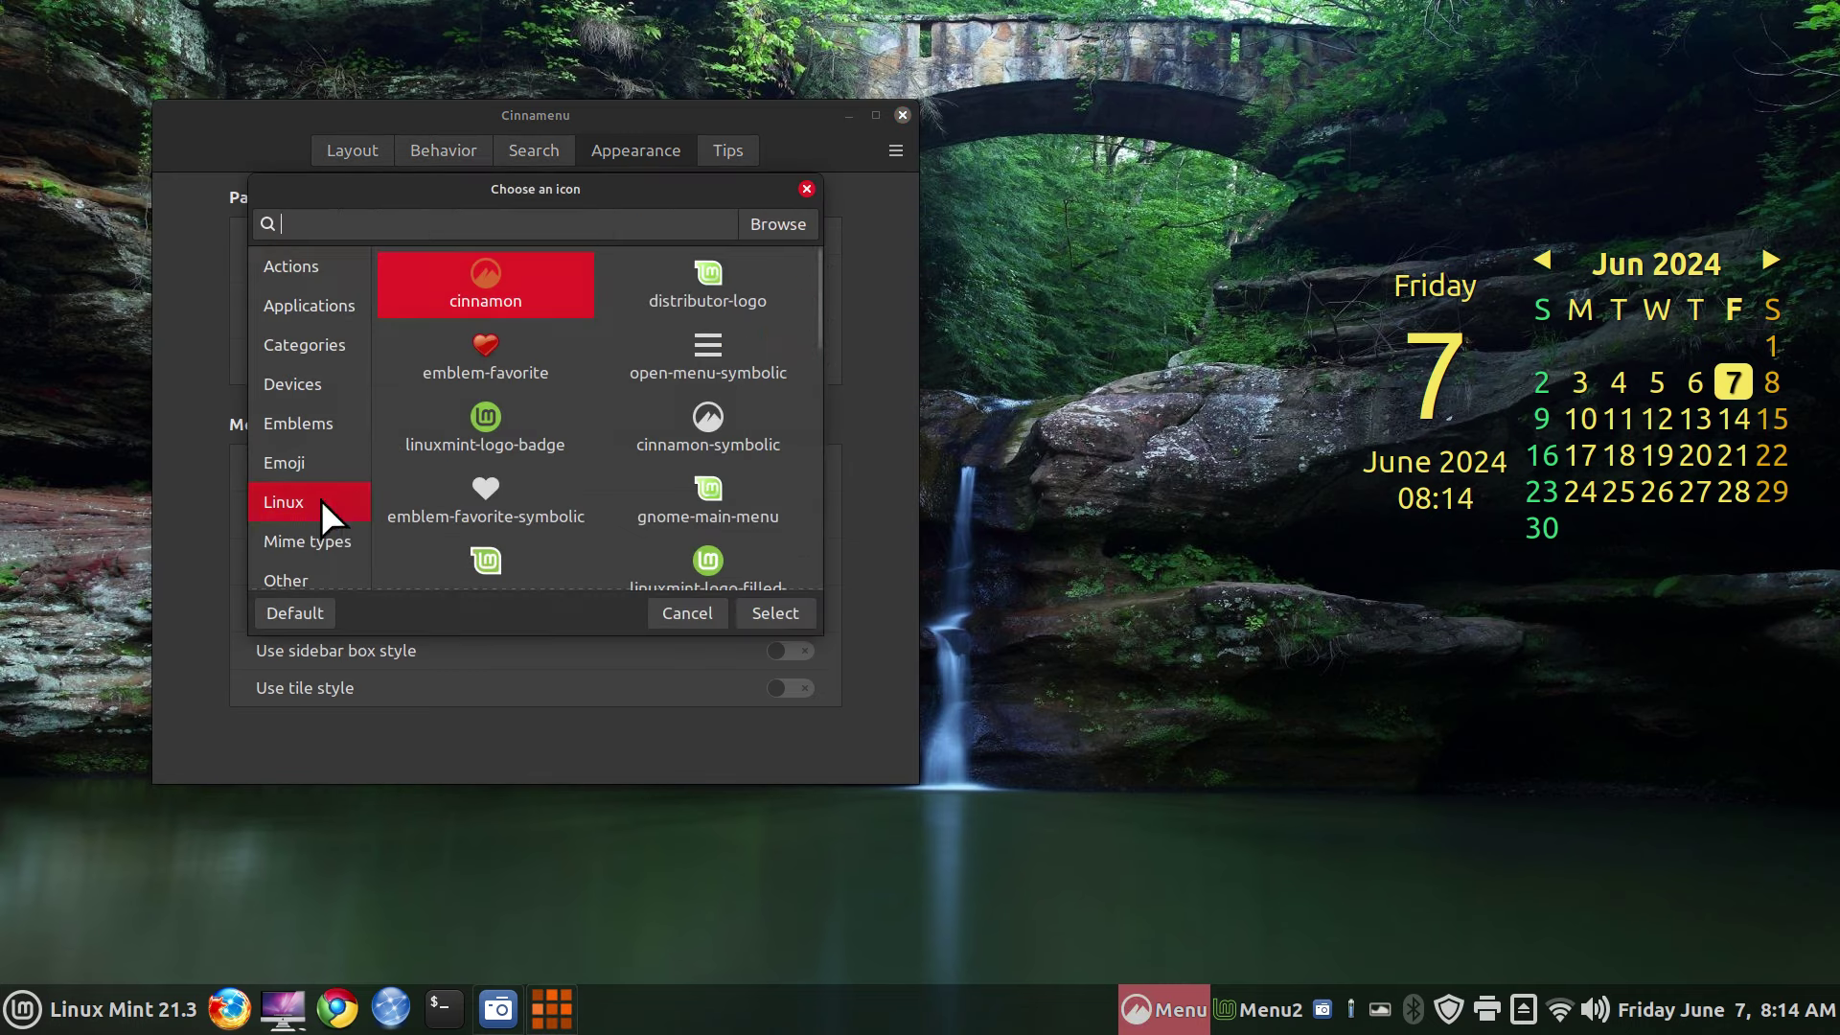
{"action": "left_click", "coordinate": [289, 504]}
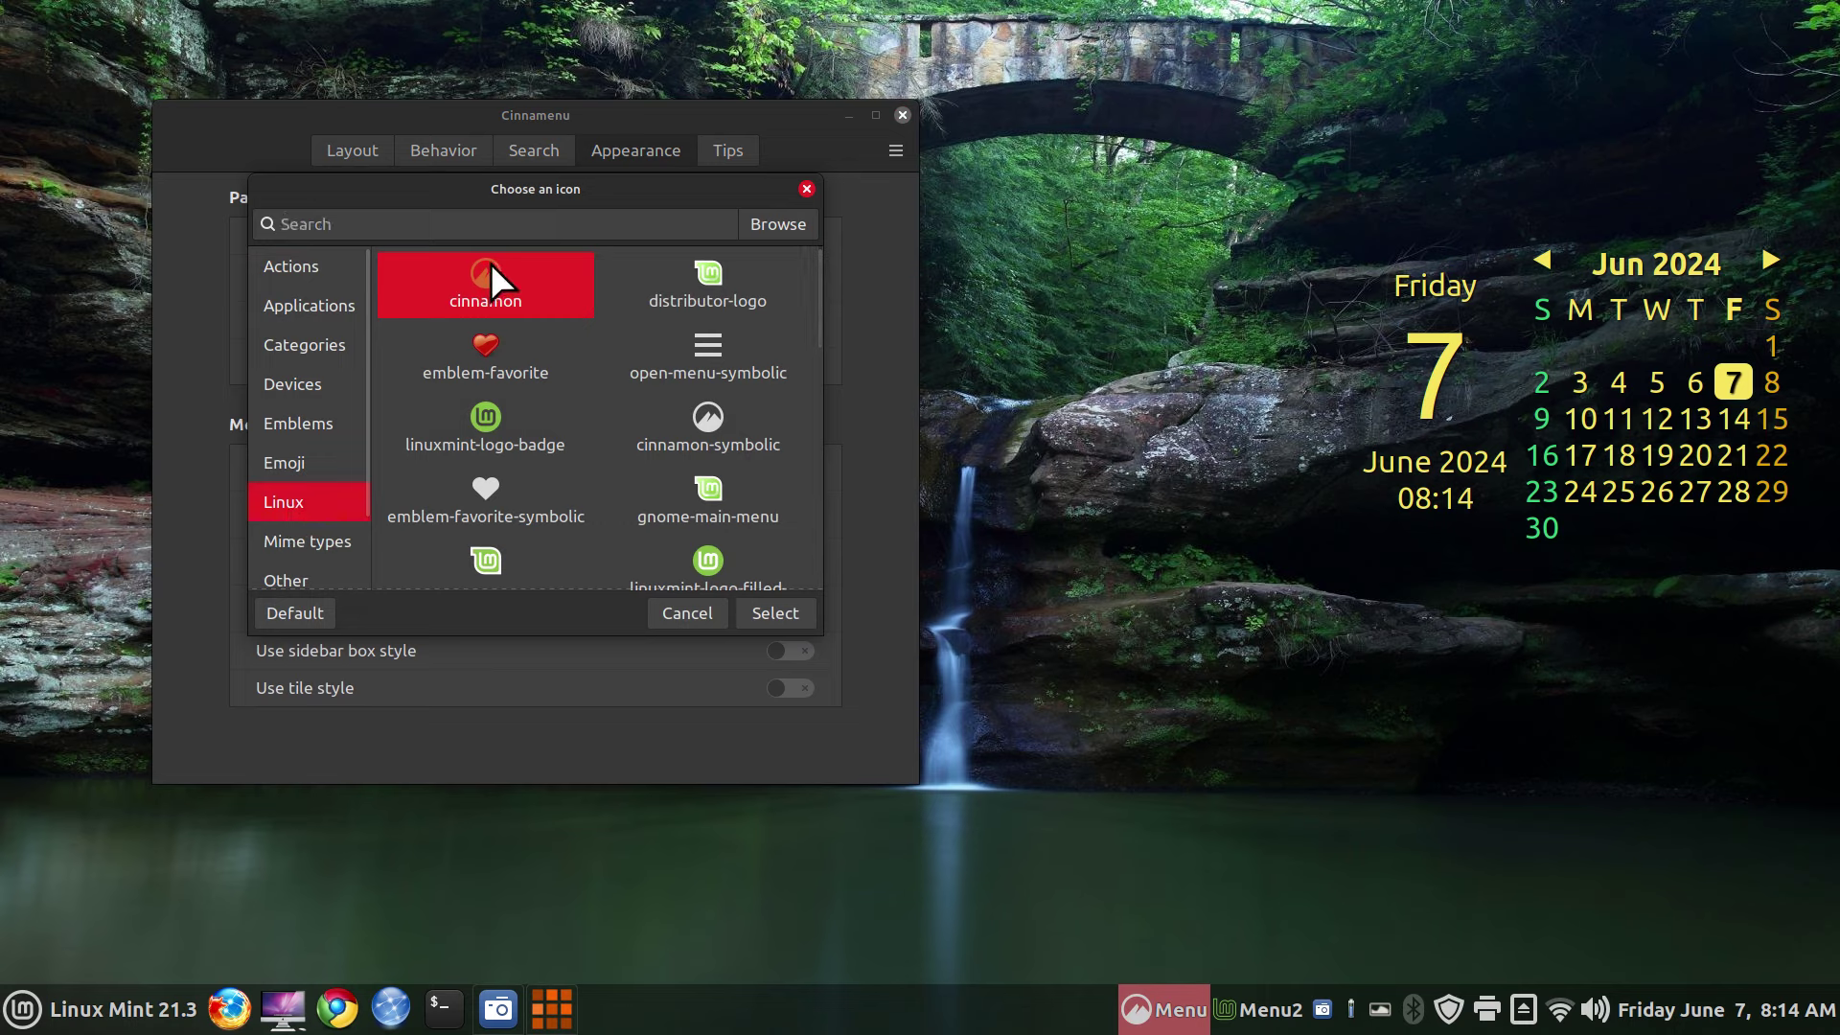
{"action": "left_click_drag", "start_coordinate": [819, 330], "coordinate": [812, 473]}
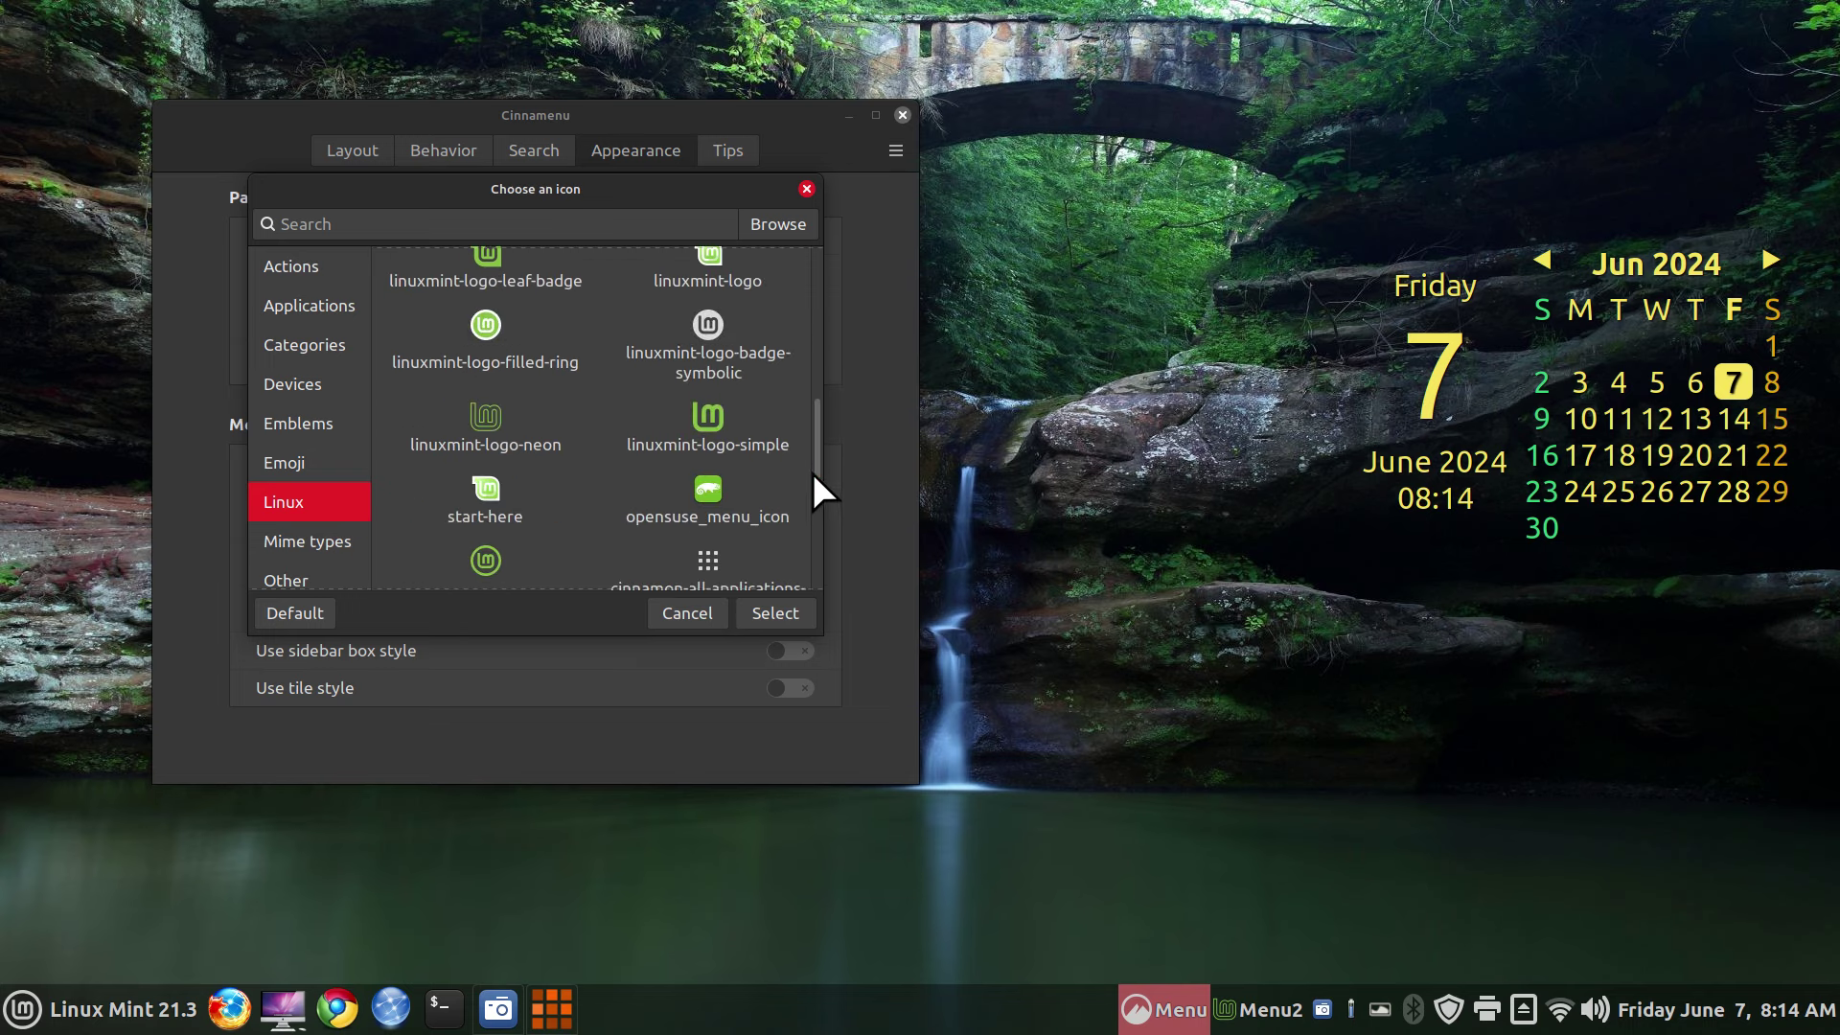
{"action": "left_click", "coordinate": [479, 323]}
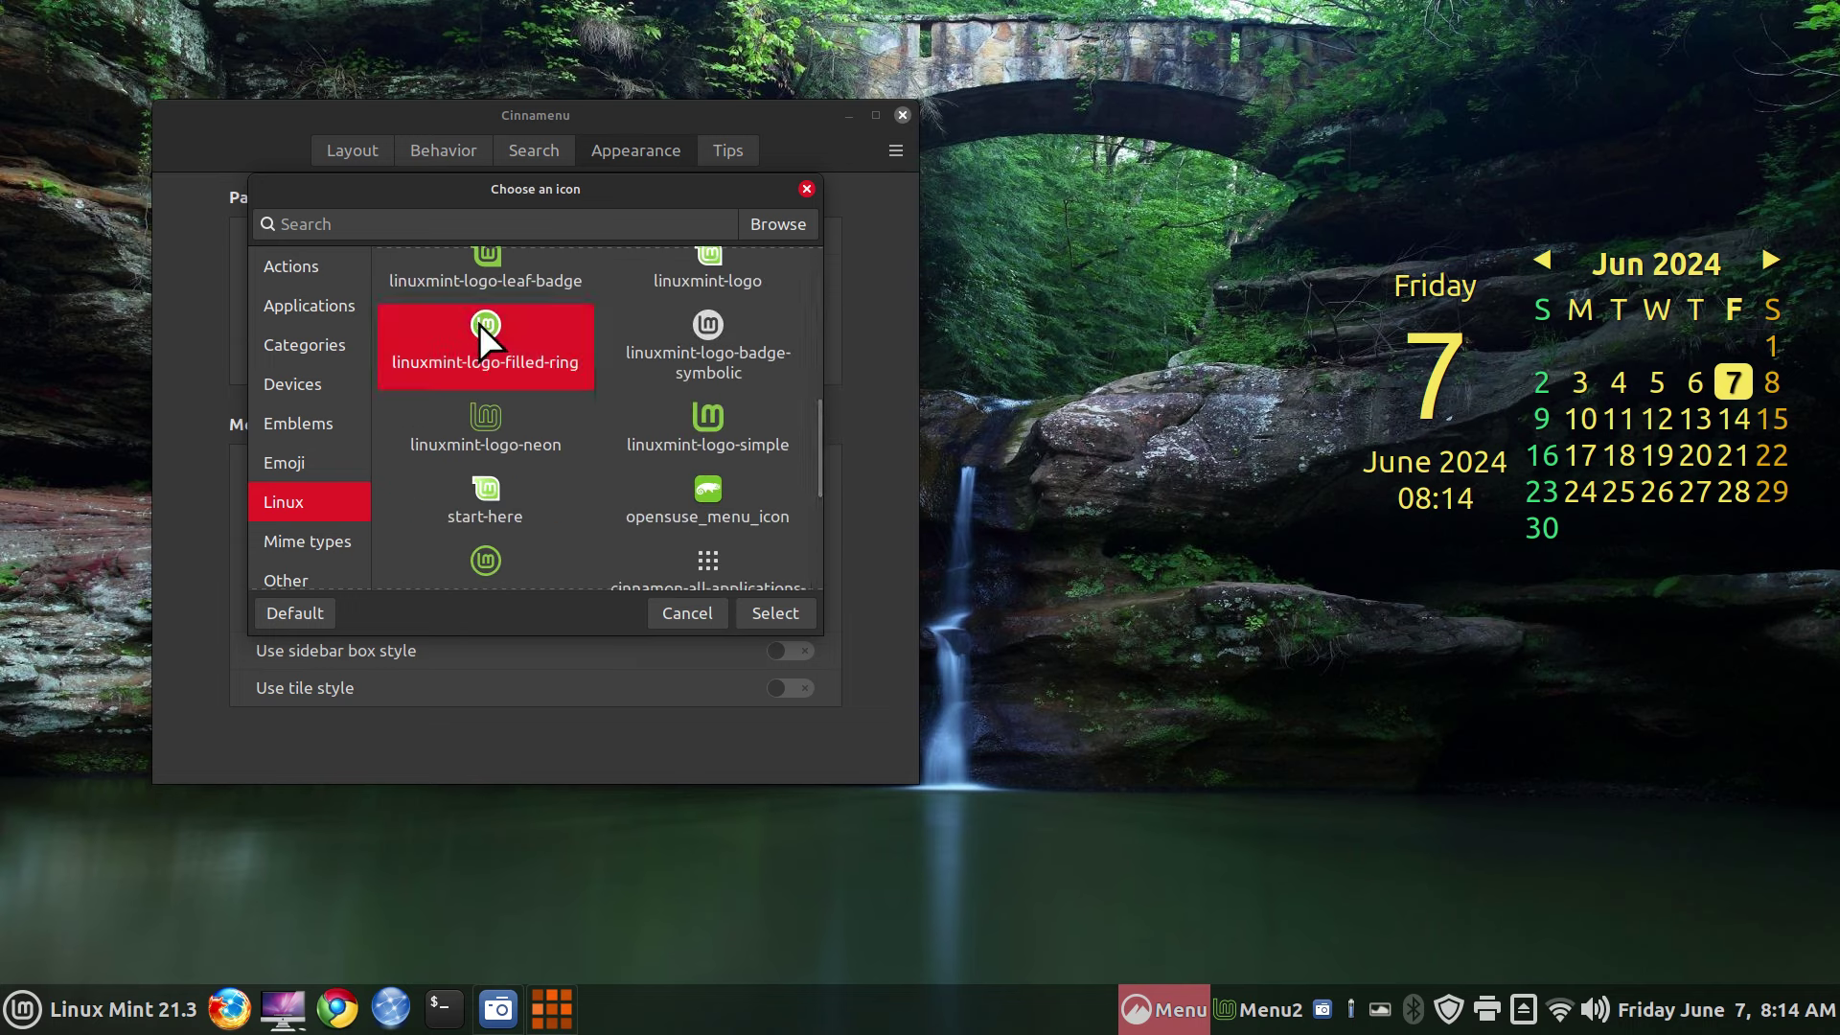
{"action": "left_click", "coordinate": [767, 611]}
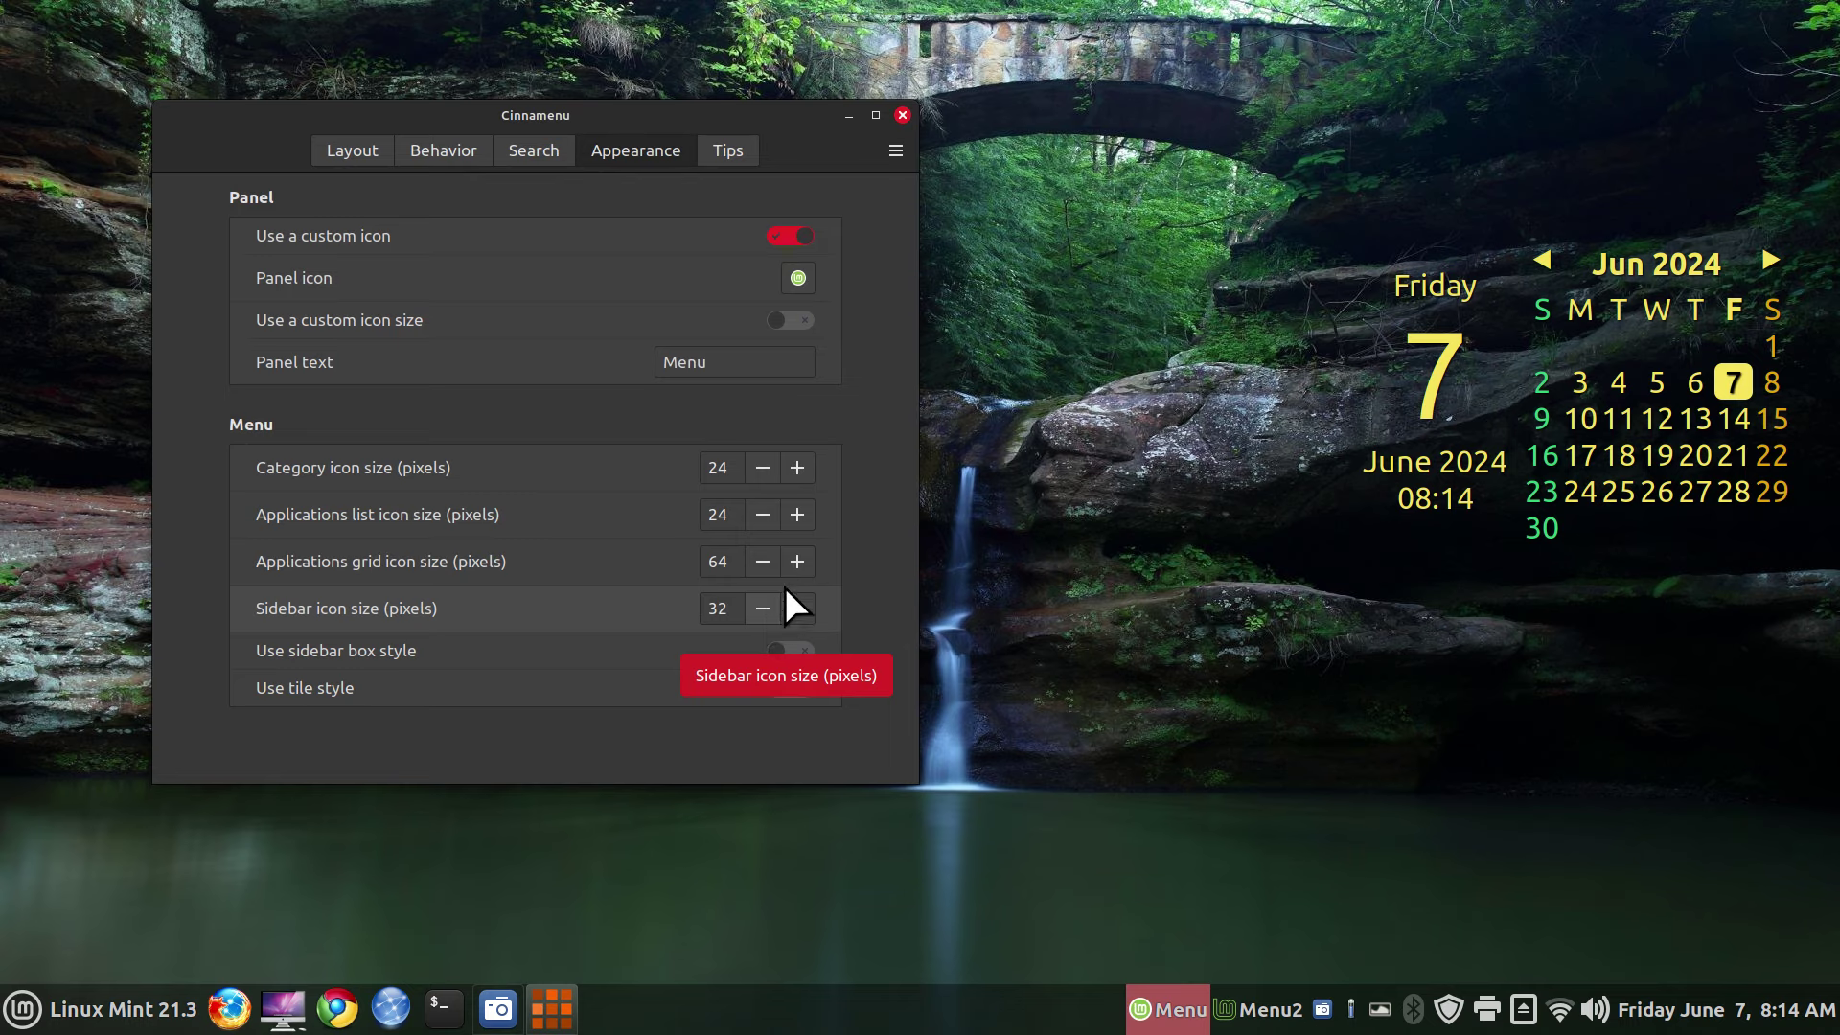
{"action": "left_click", "coordinate": [803, 322]}
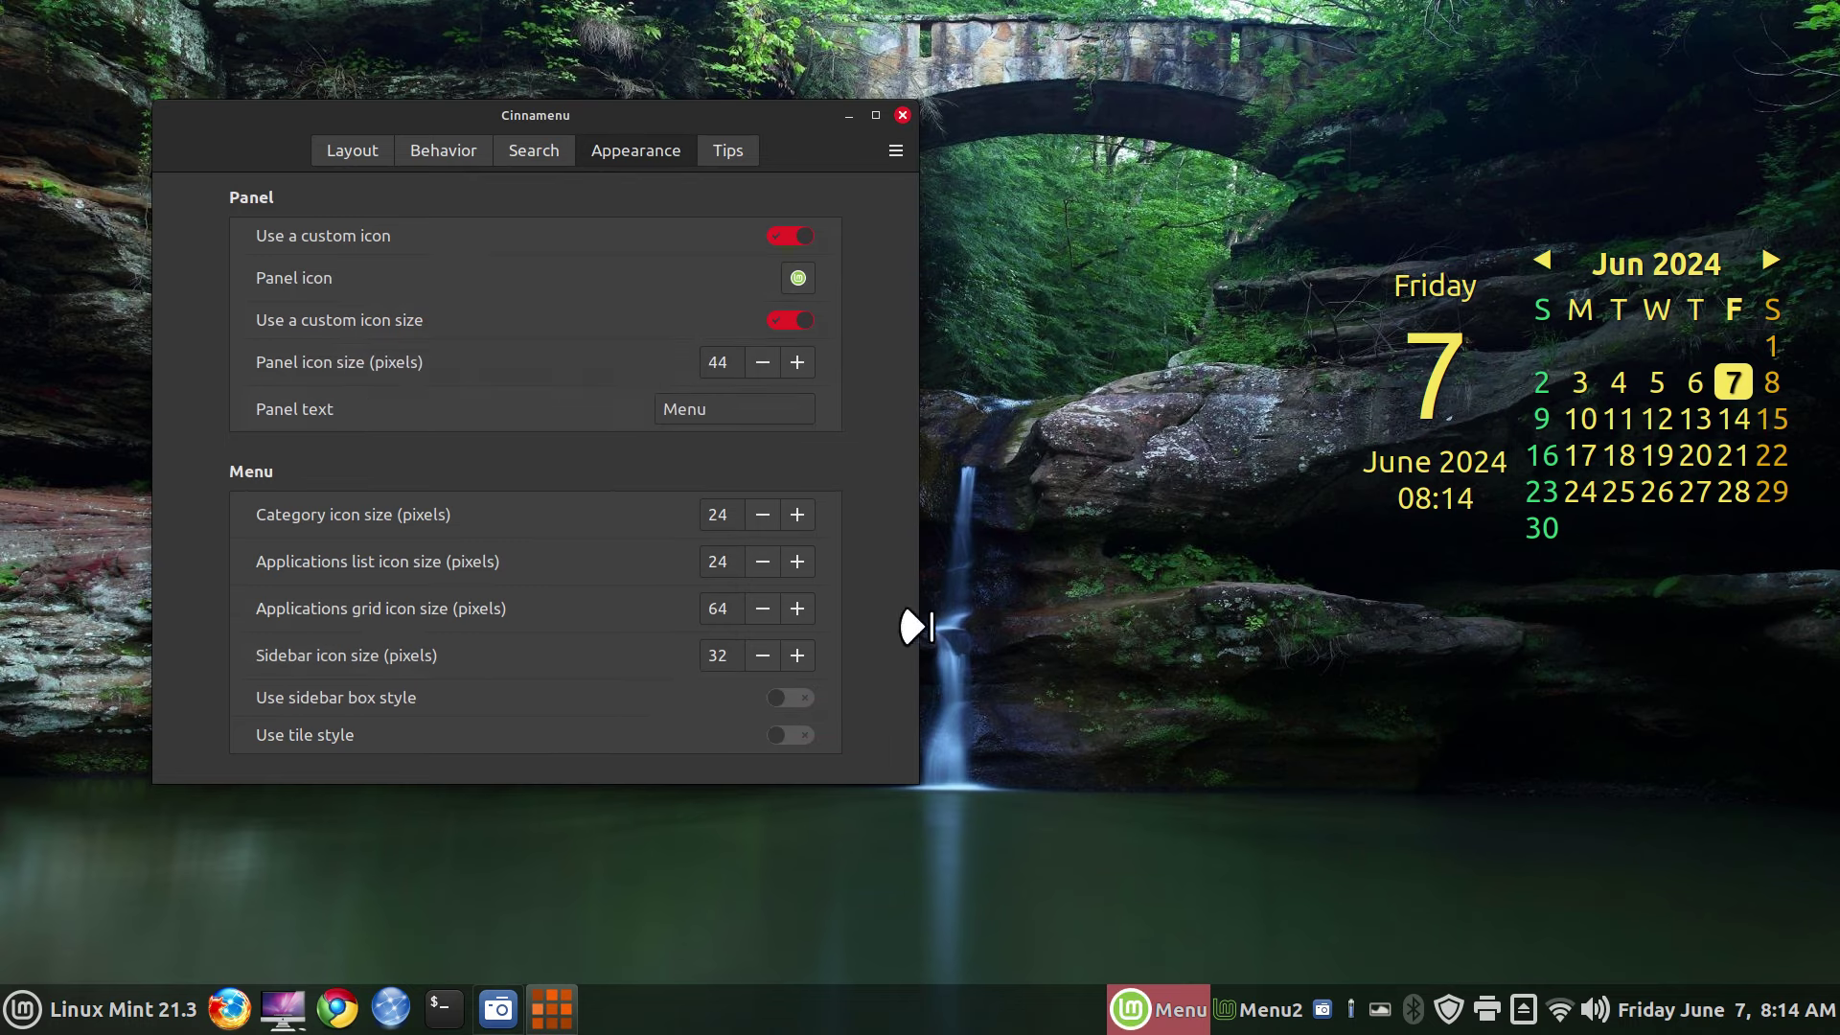
- Replace the panel icon with the image clone-th3-icon.png from the icons folder in the home directory
{"action": "left_click", "coordinate": [801, 275]}
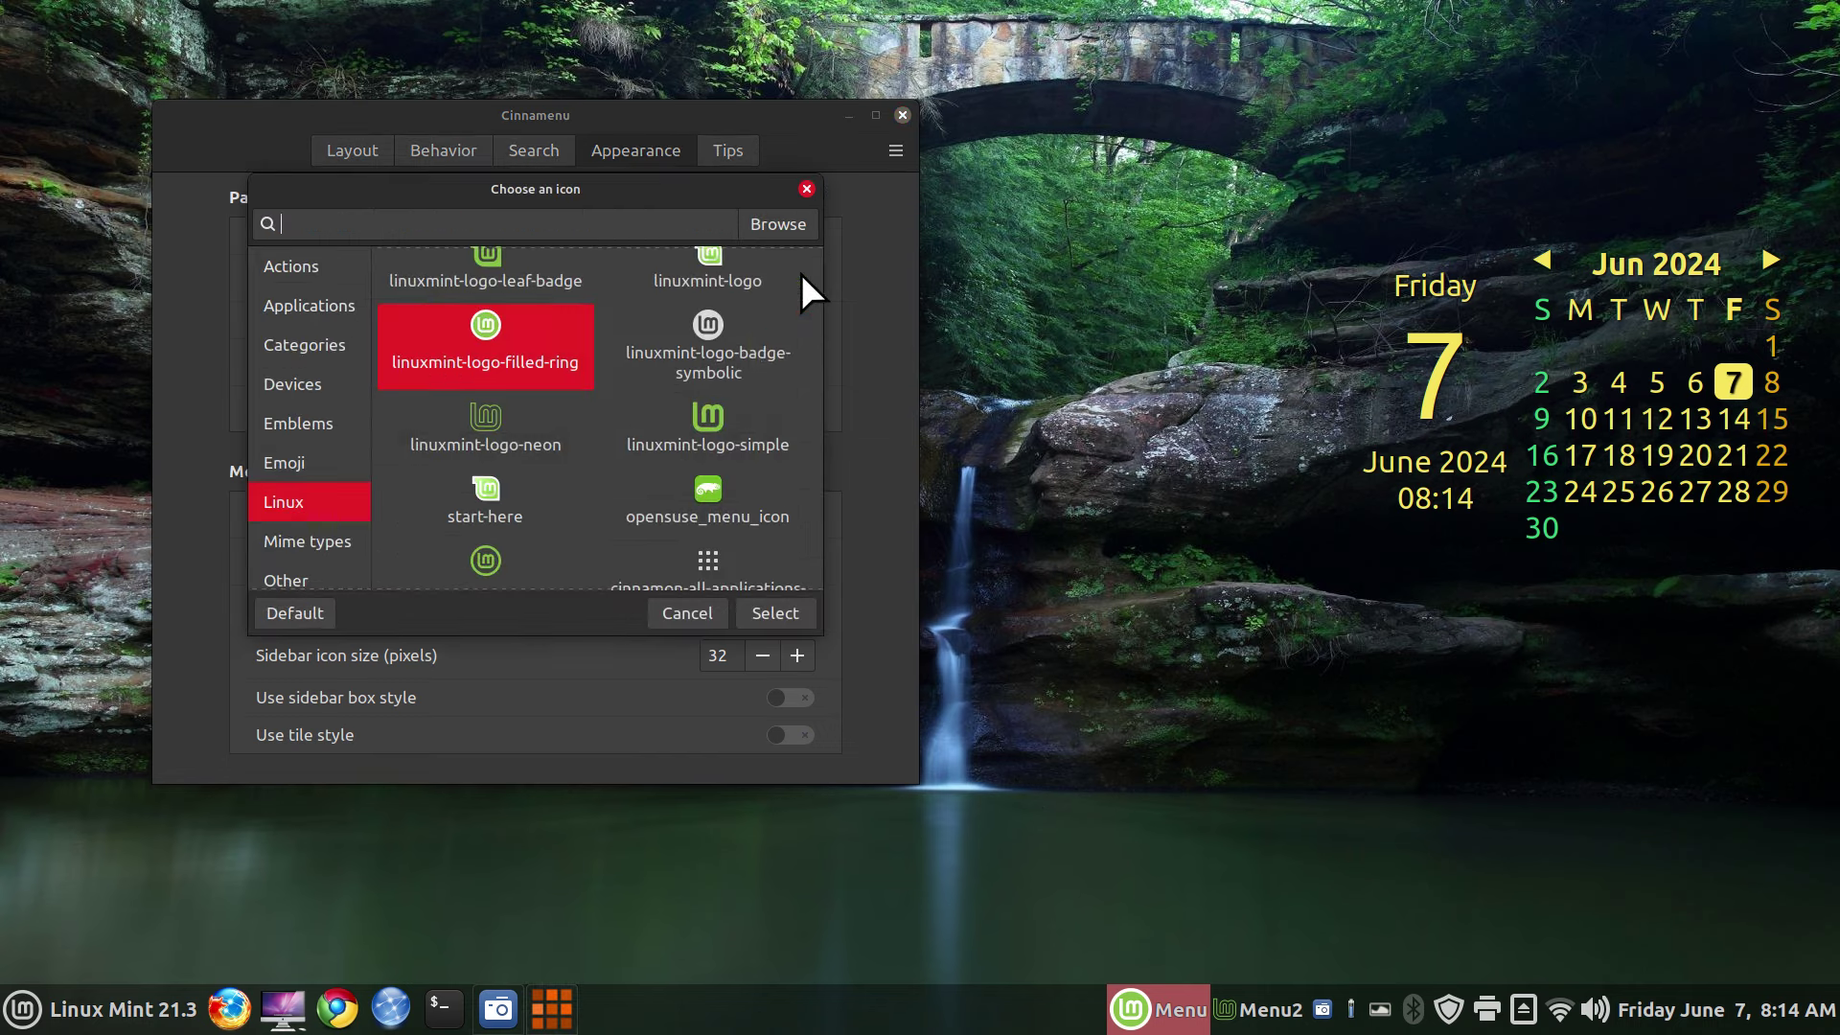
{"action": "left_click", "coordinate": [787, 216]}
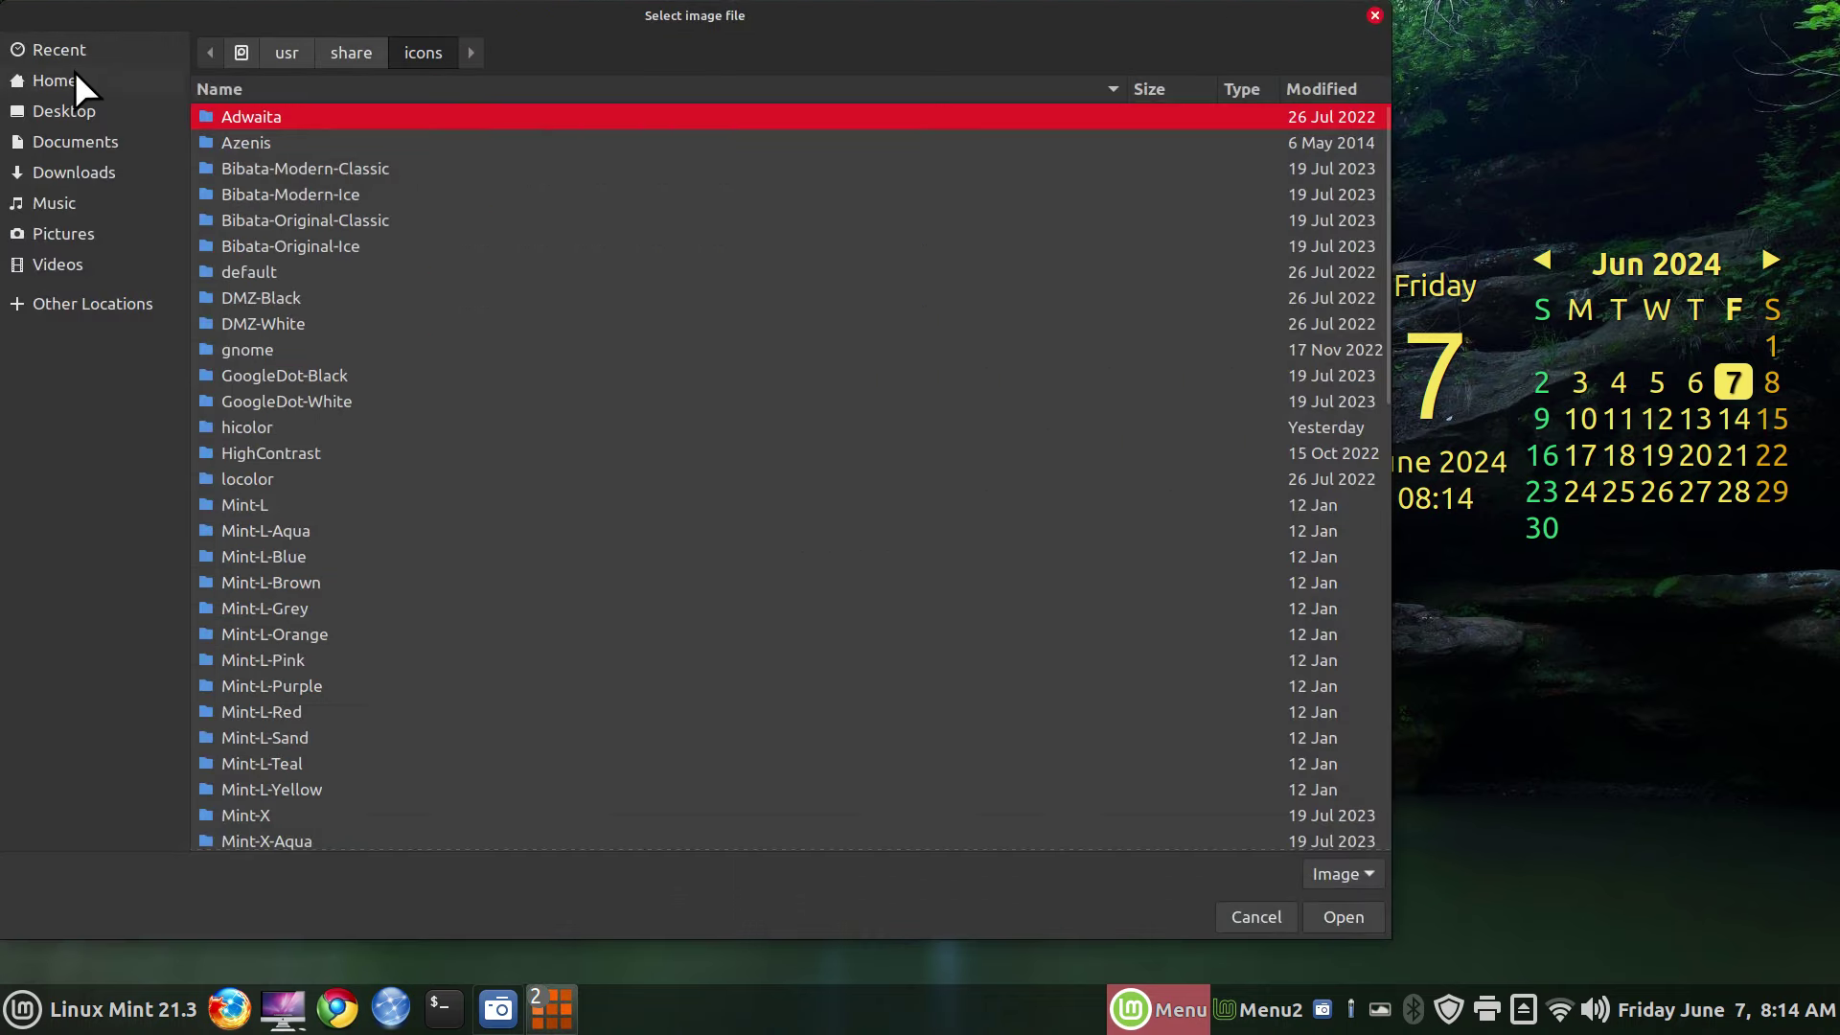
{"action": "left_click", "coordinate": [57, 81]}
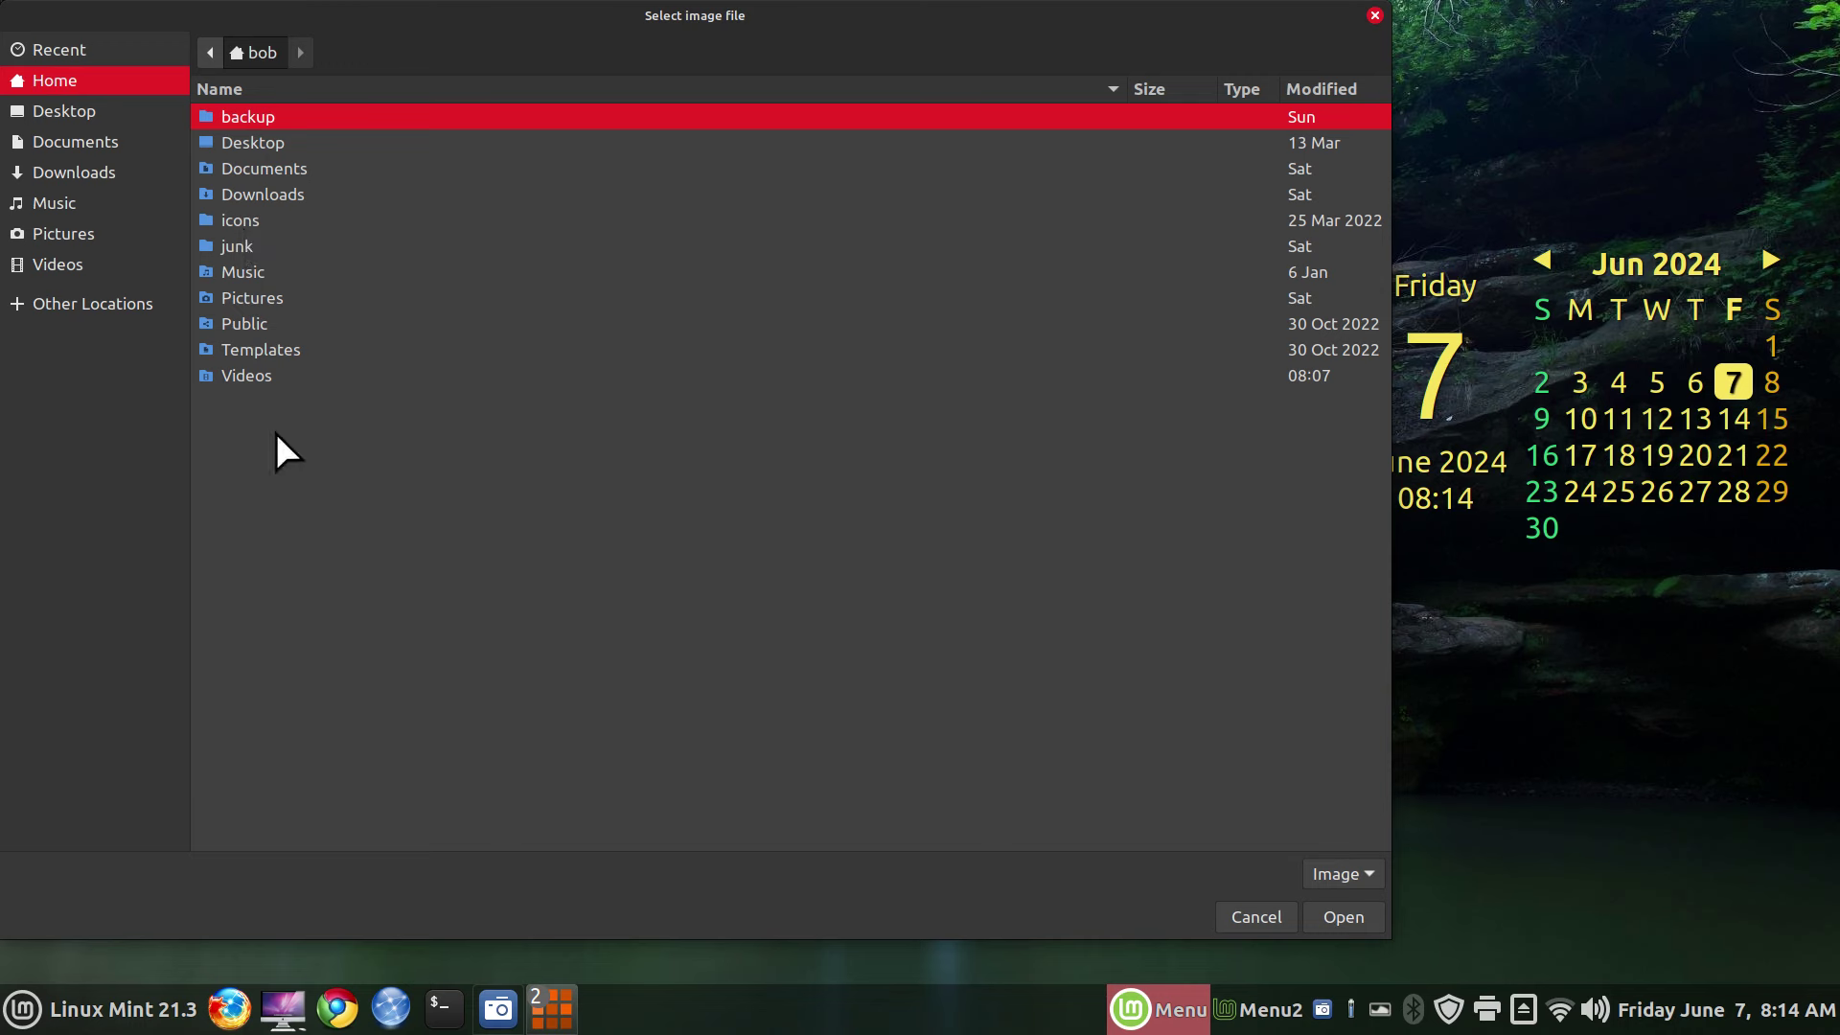
{"action": "left_click", "coordinate": [227, 218]}
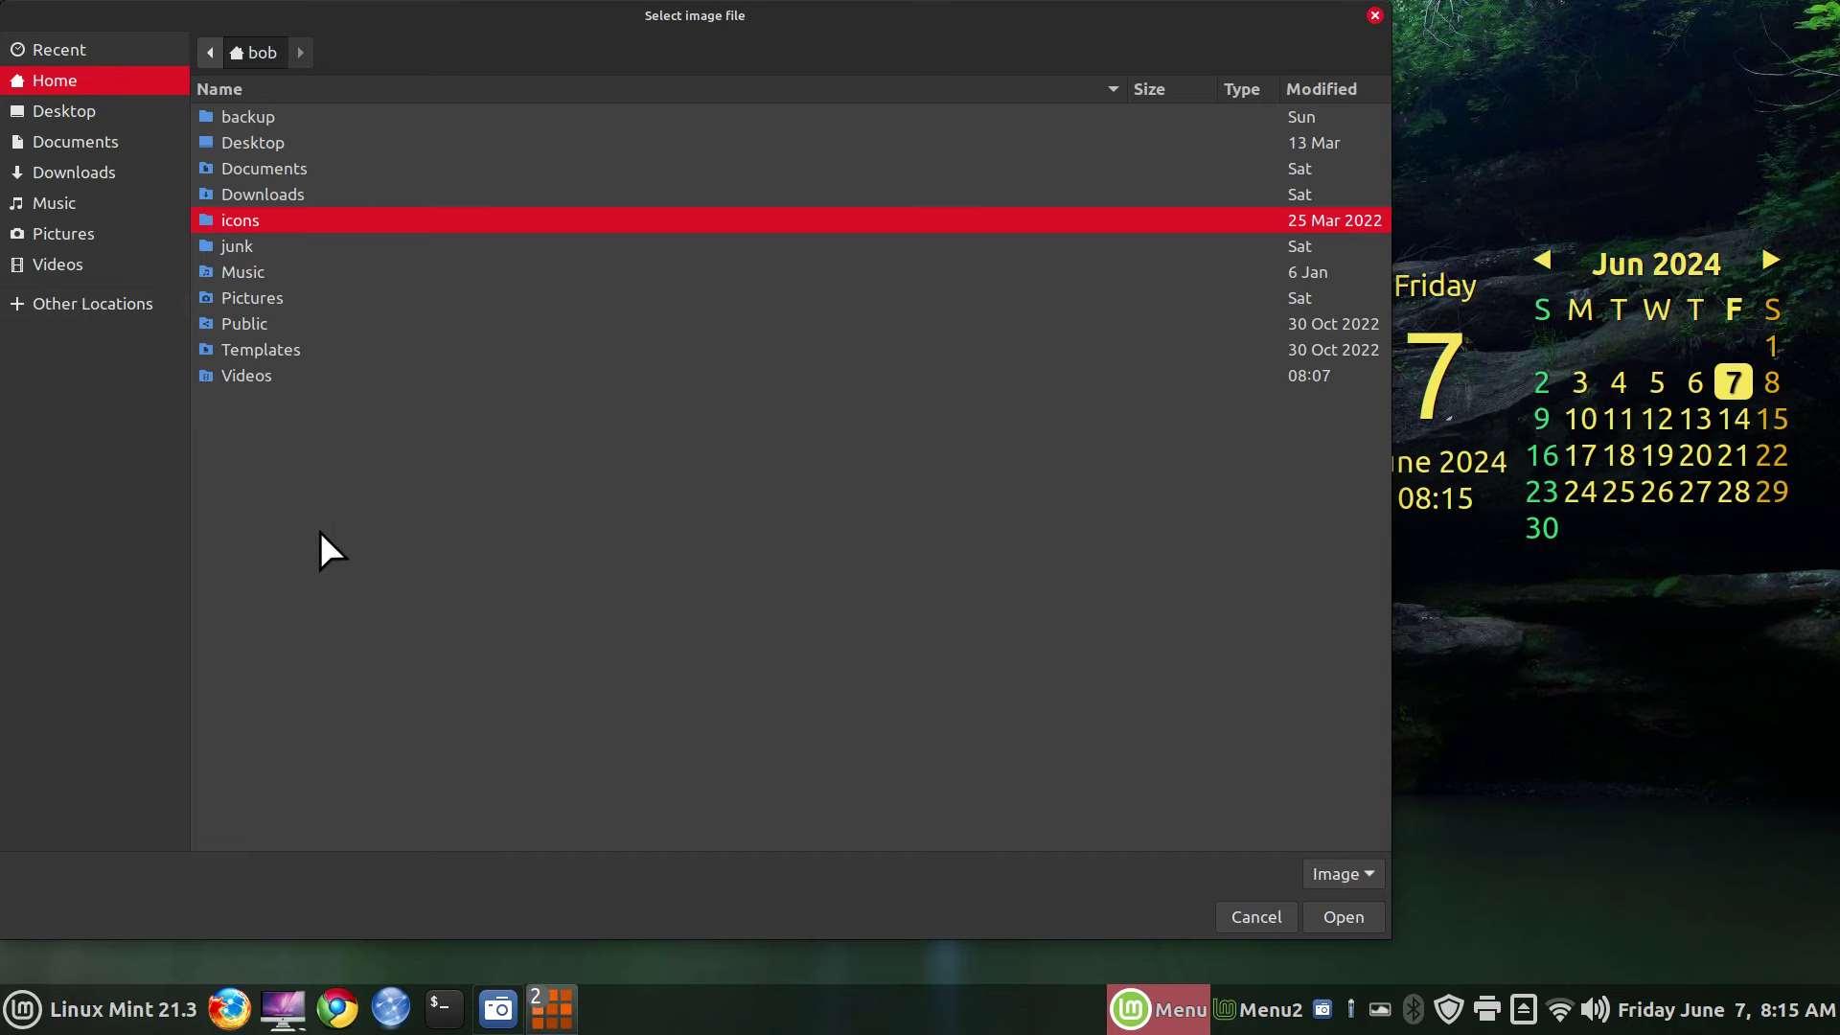
{"action": "double_click", "coordinate": [213, 220]}
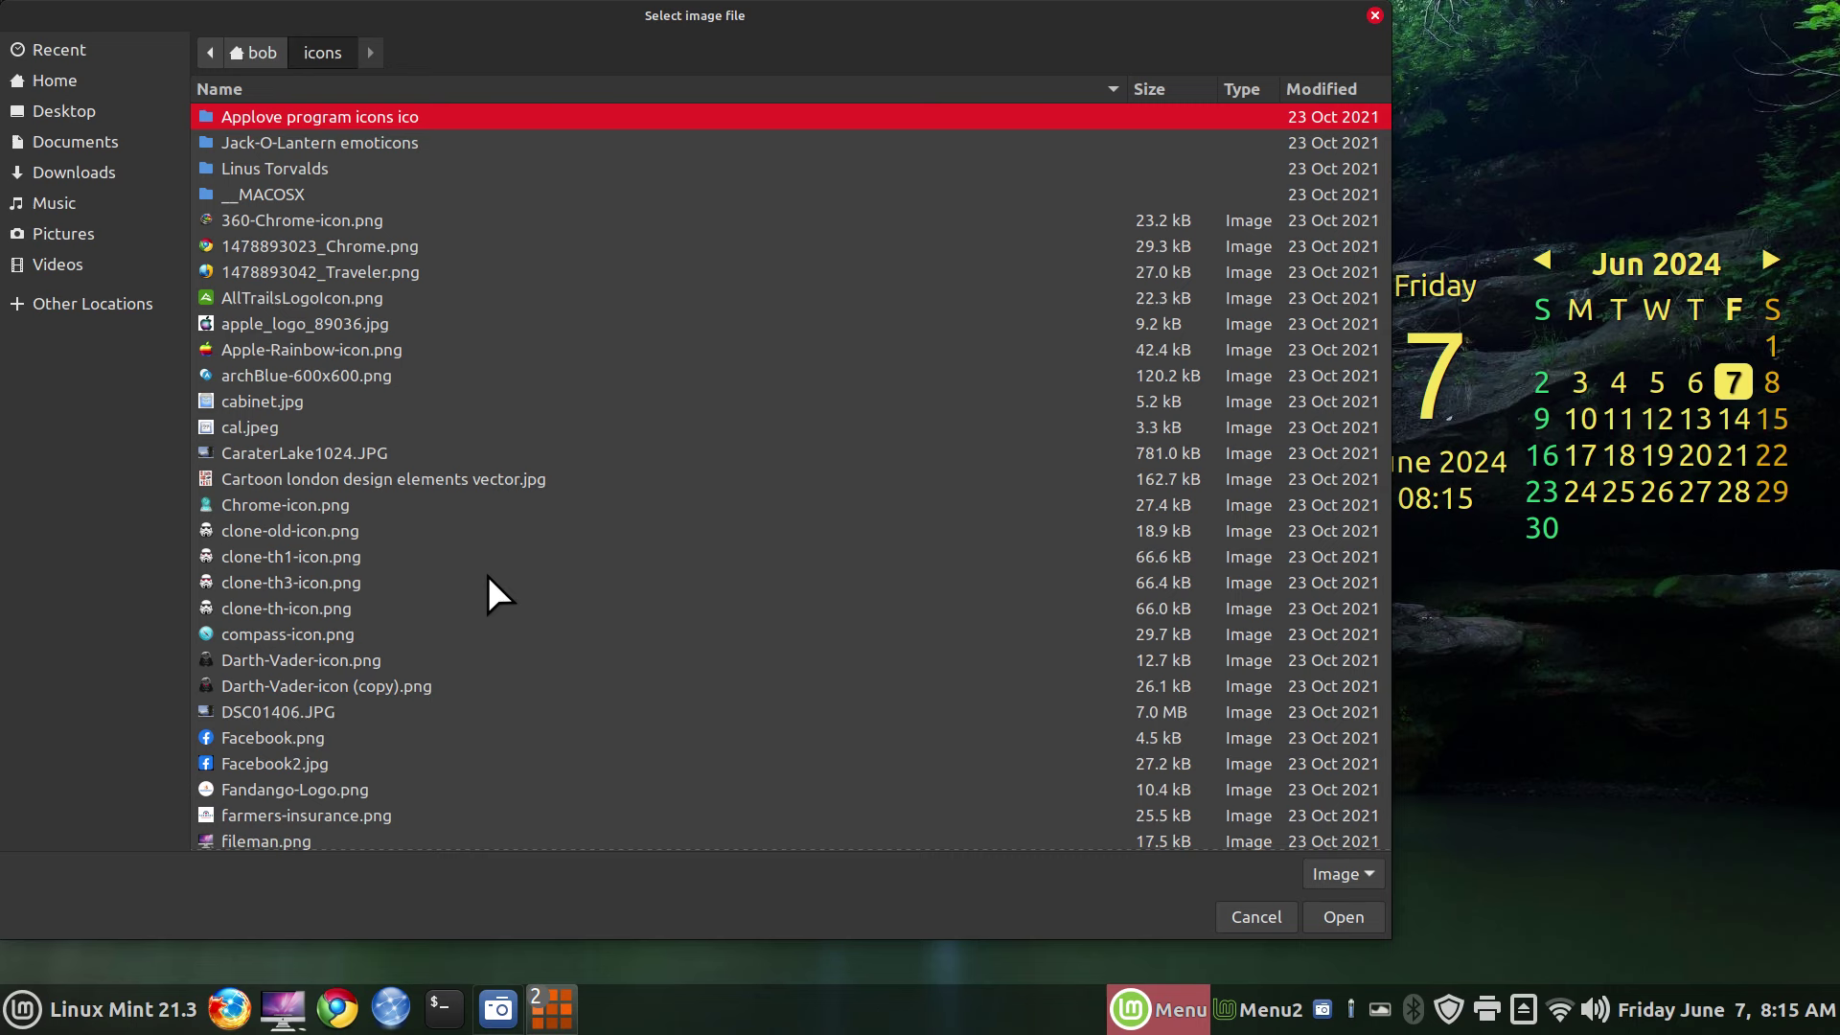
{"action": "left_click", "coordinate": [239, 584]}
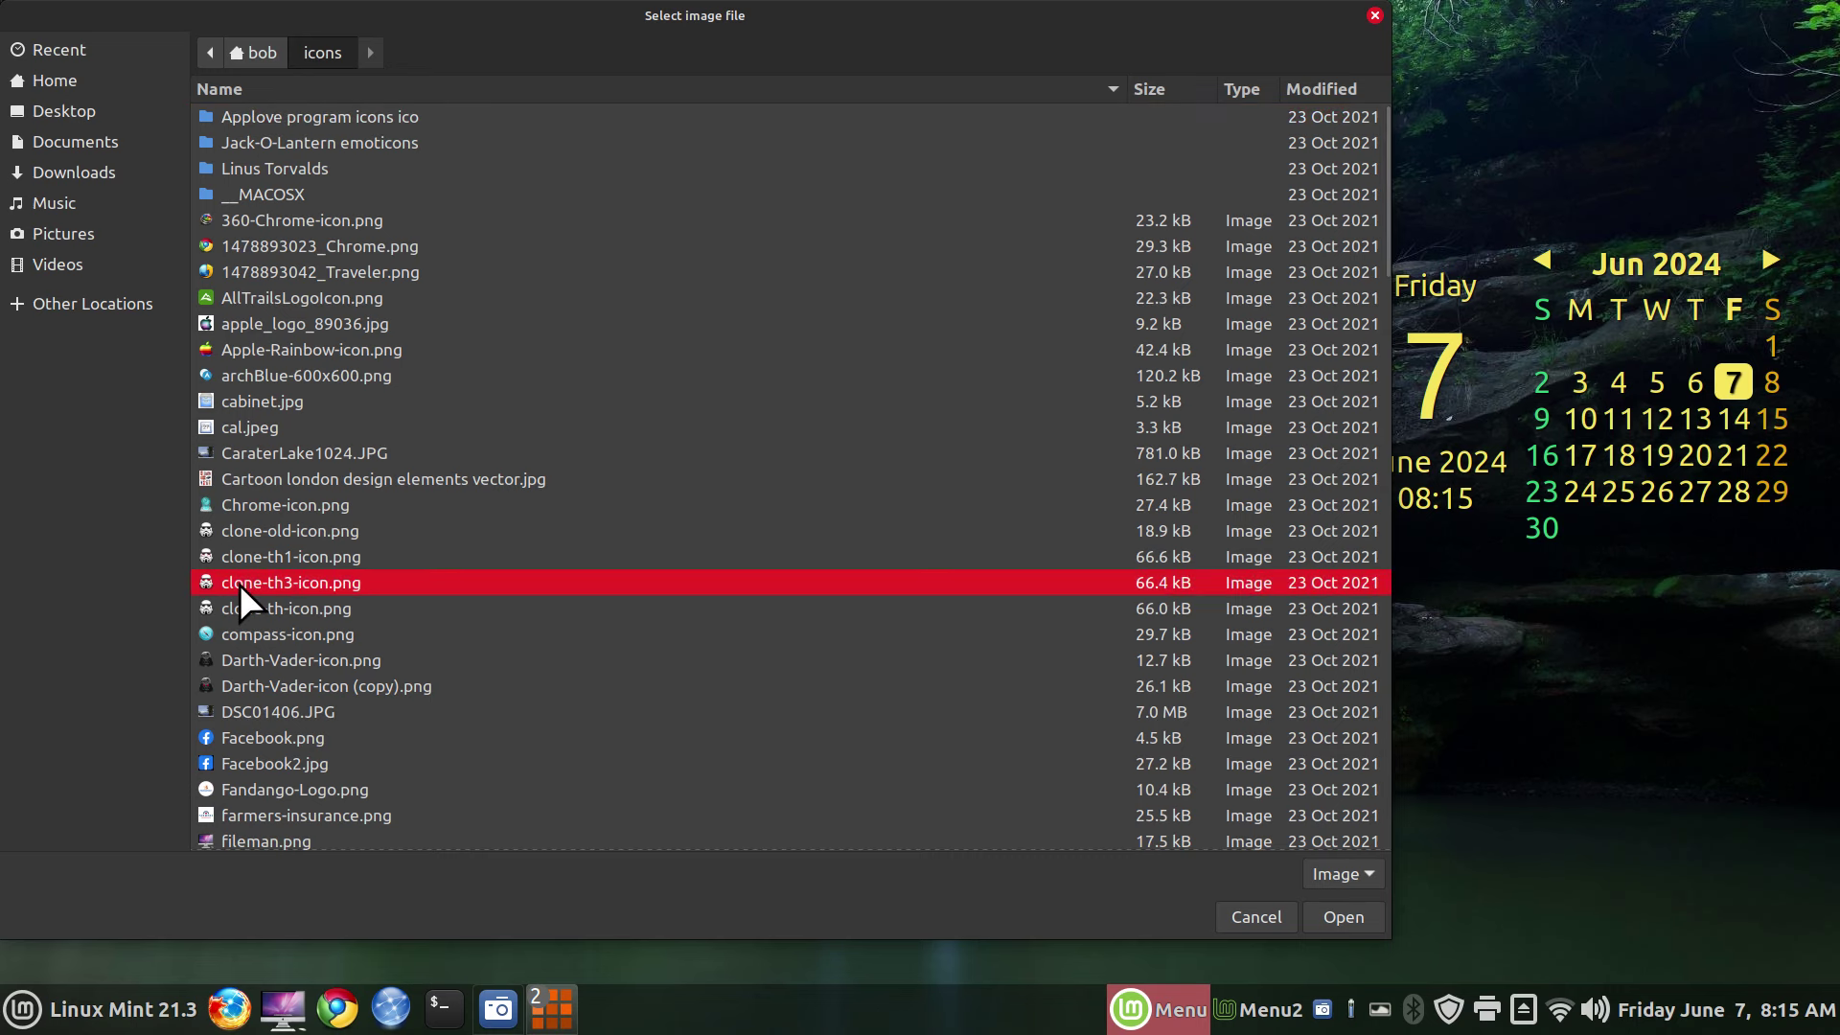
{"action": "left_click", "coordinate": [1342, 910]}
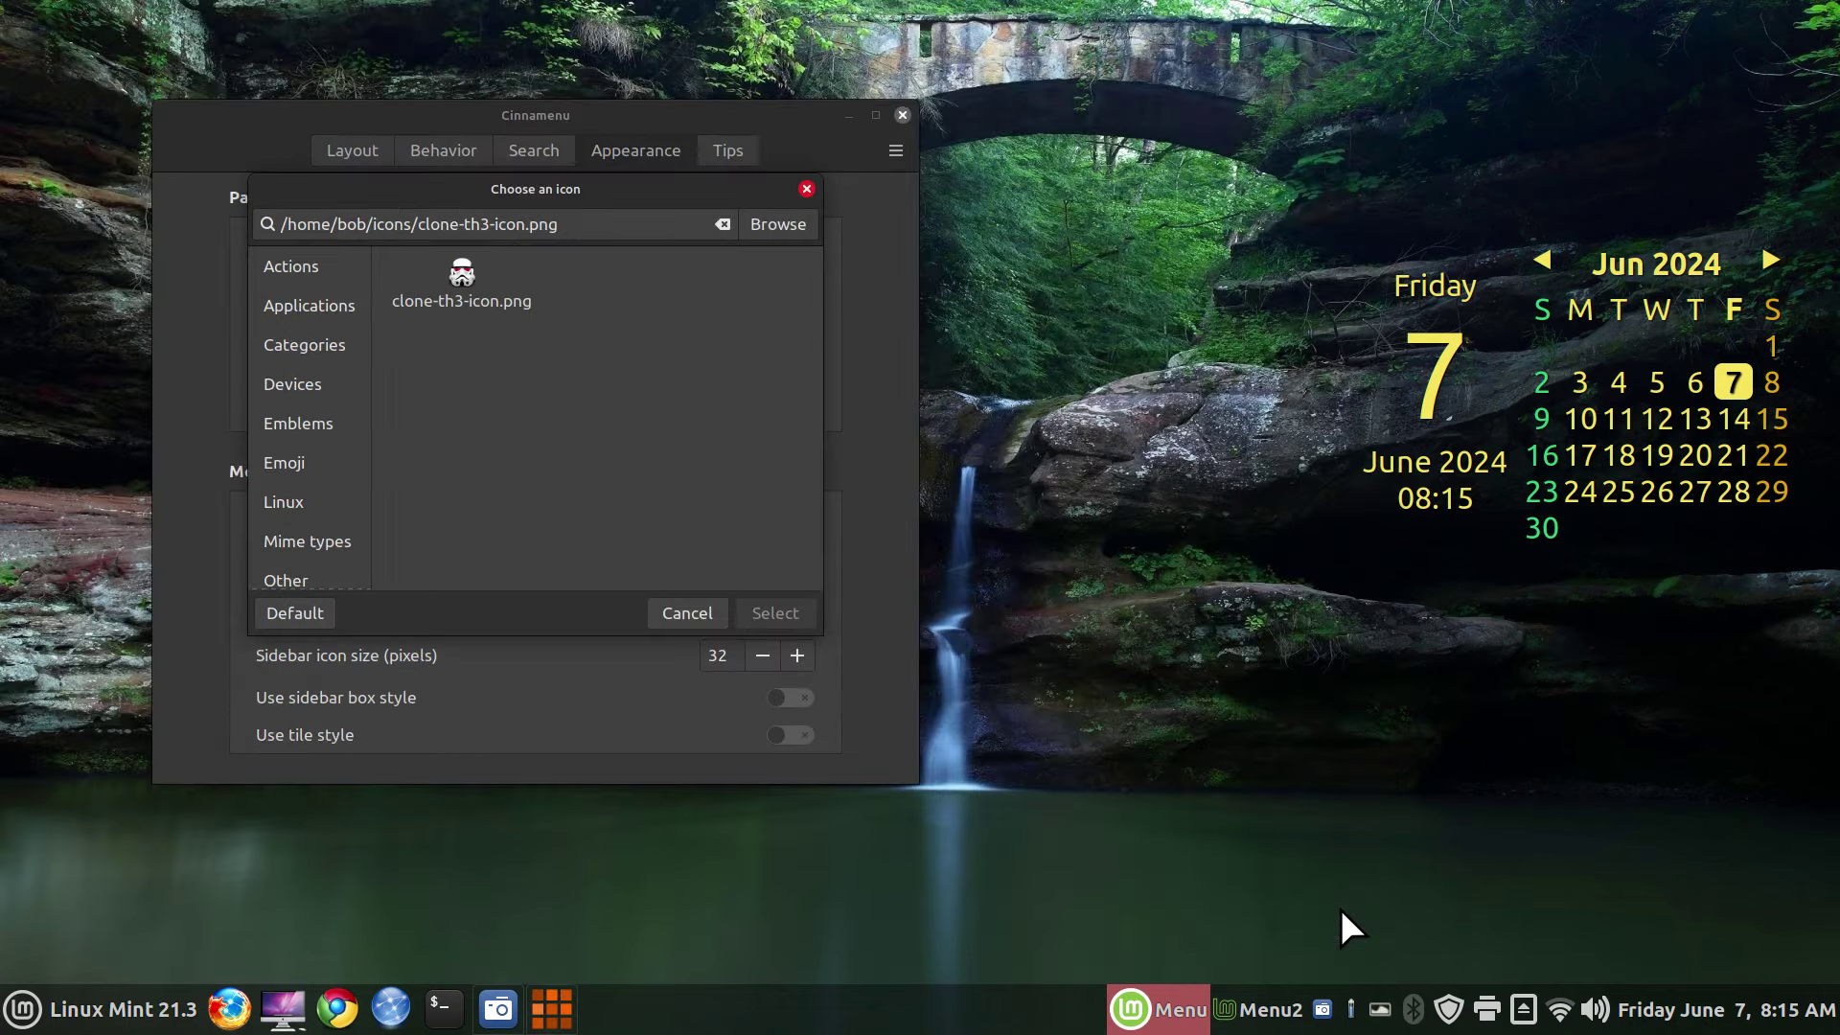
{"action": "left_click", "coordinate": [468, 285]}
{"action": "left_click", "coordinate": [784, 612]}
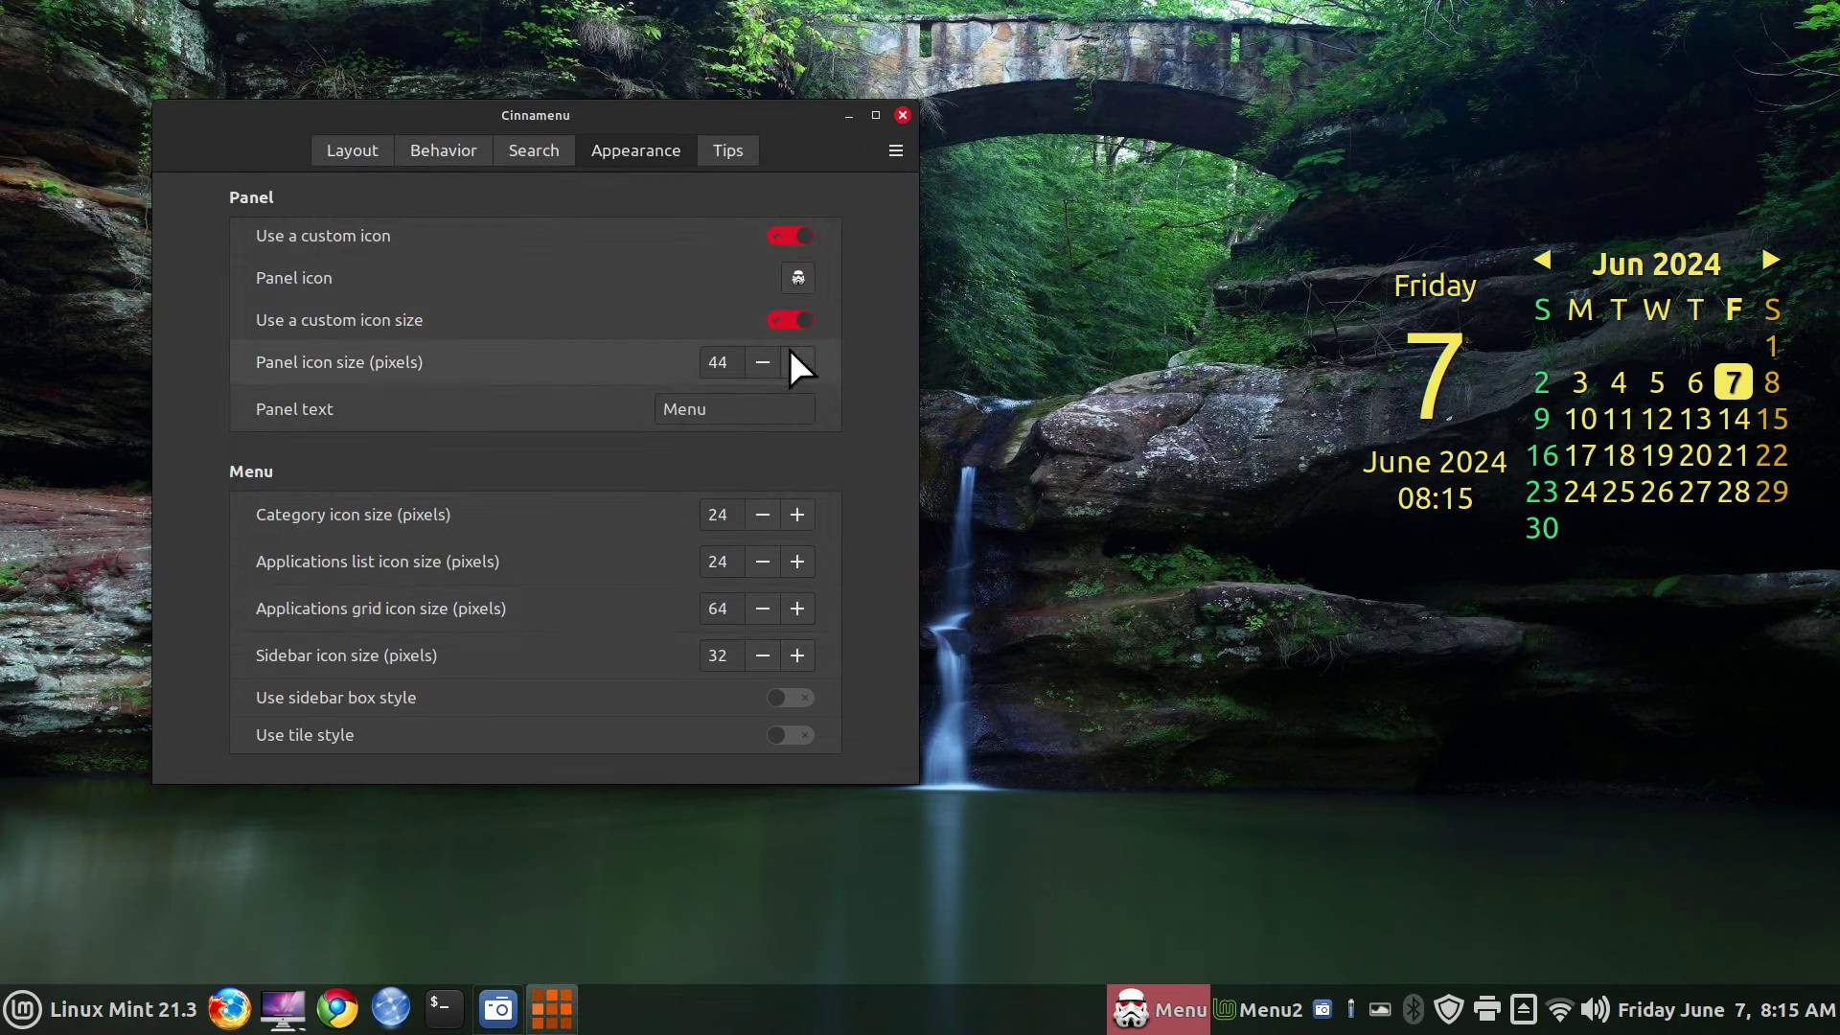
- Switch the custom icon size off and on again, and set the panel icon size to 49 pixels
{"action": "left_click", "coordinate": [779, 322]}
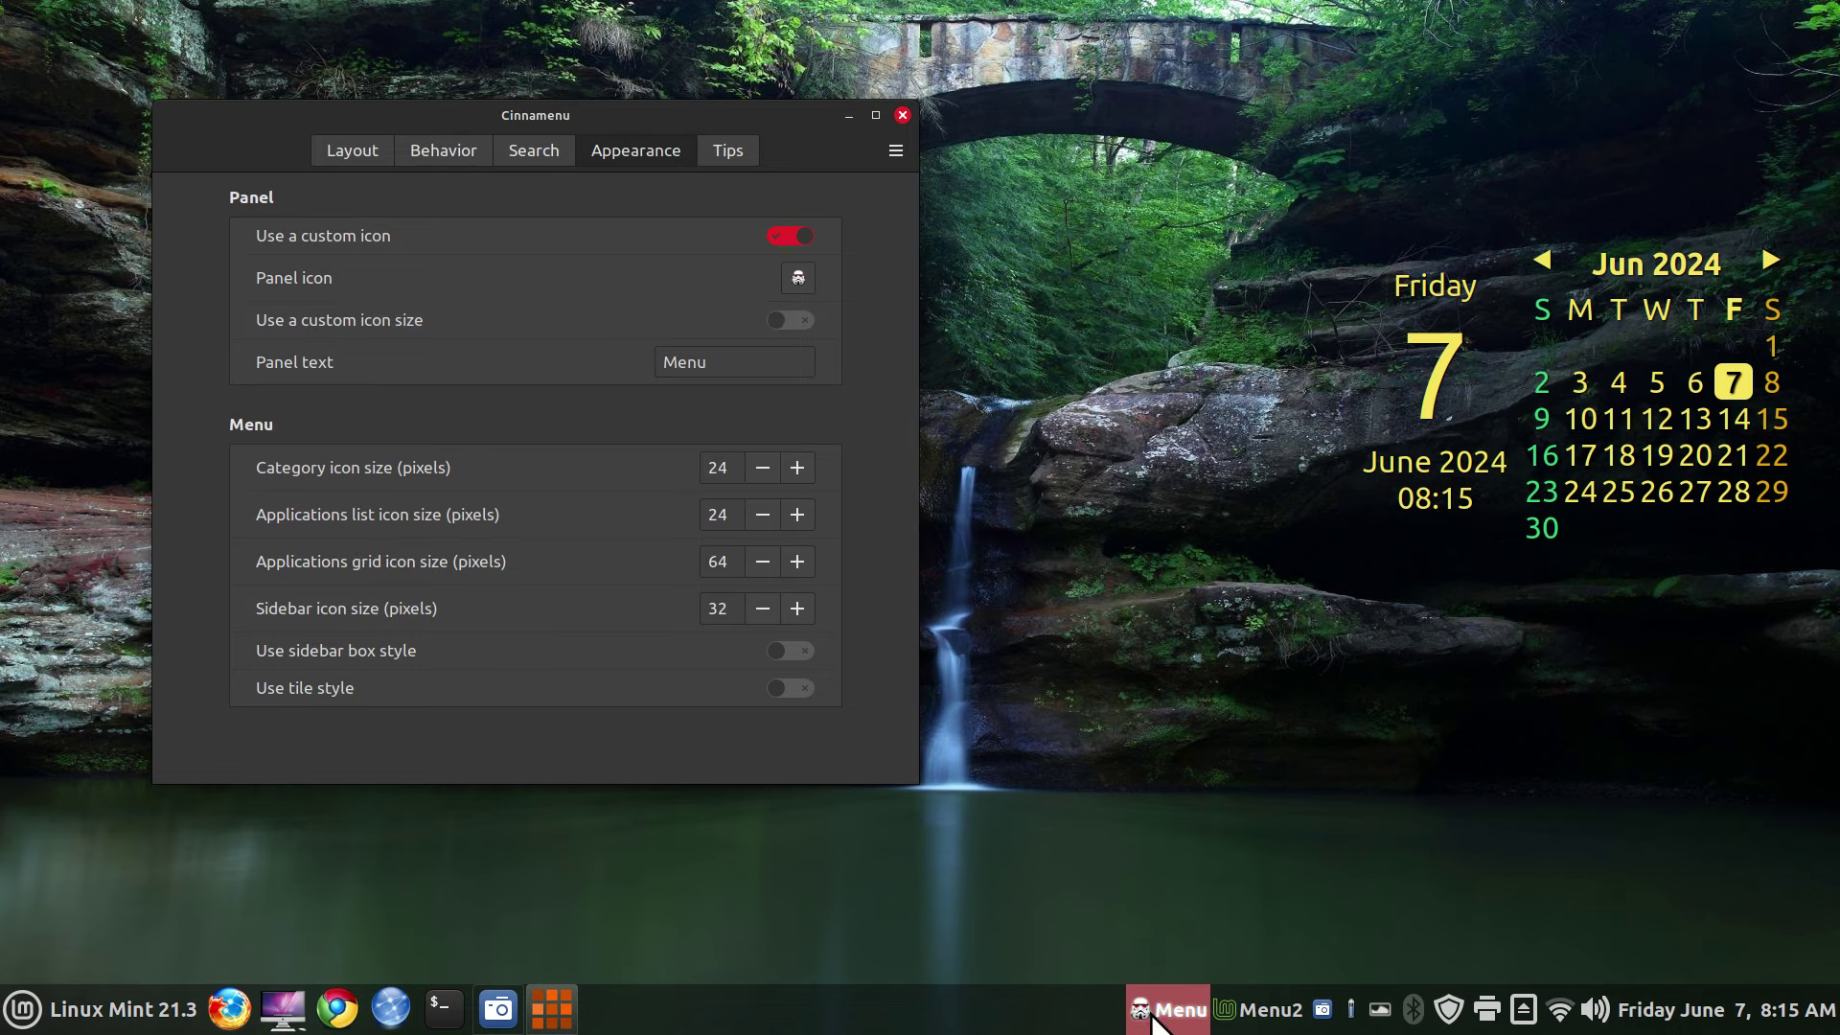
{"action": "left_click", "coordinate": [801, 321]}
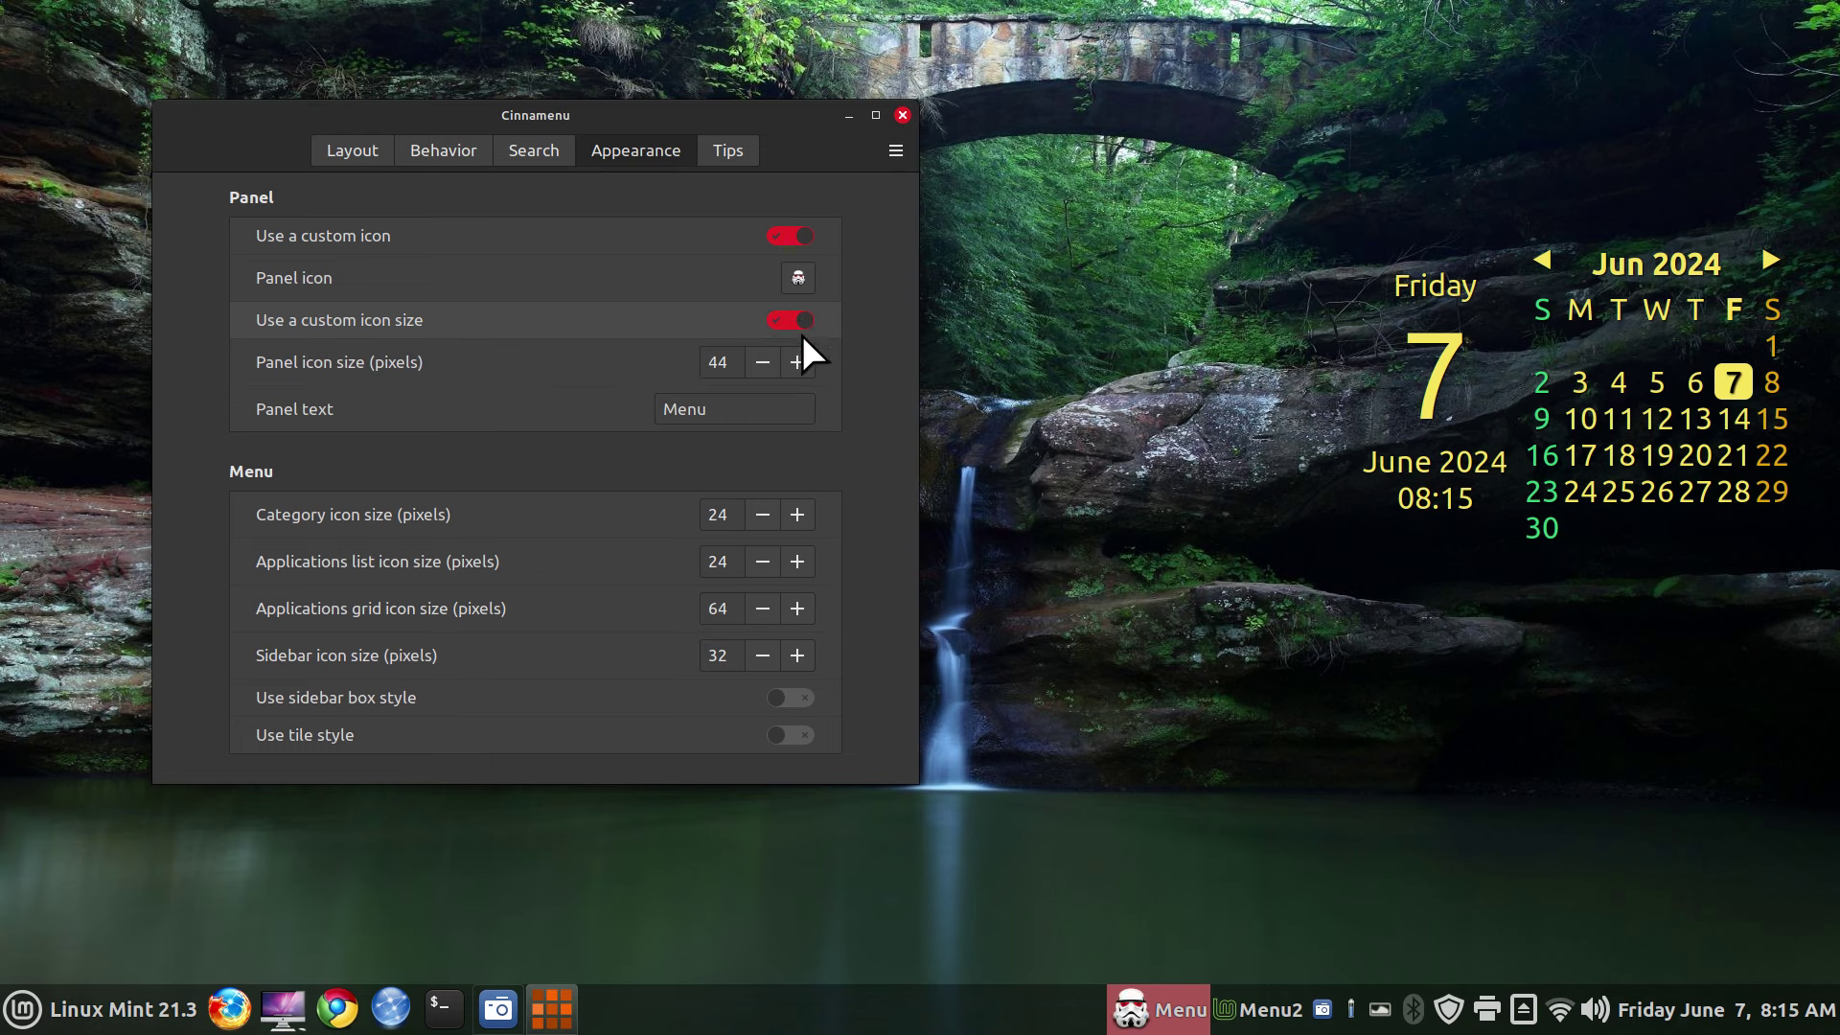
{"action": "left_click", "coordinate": [797, 361]}
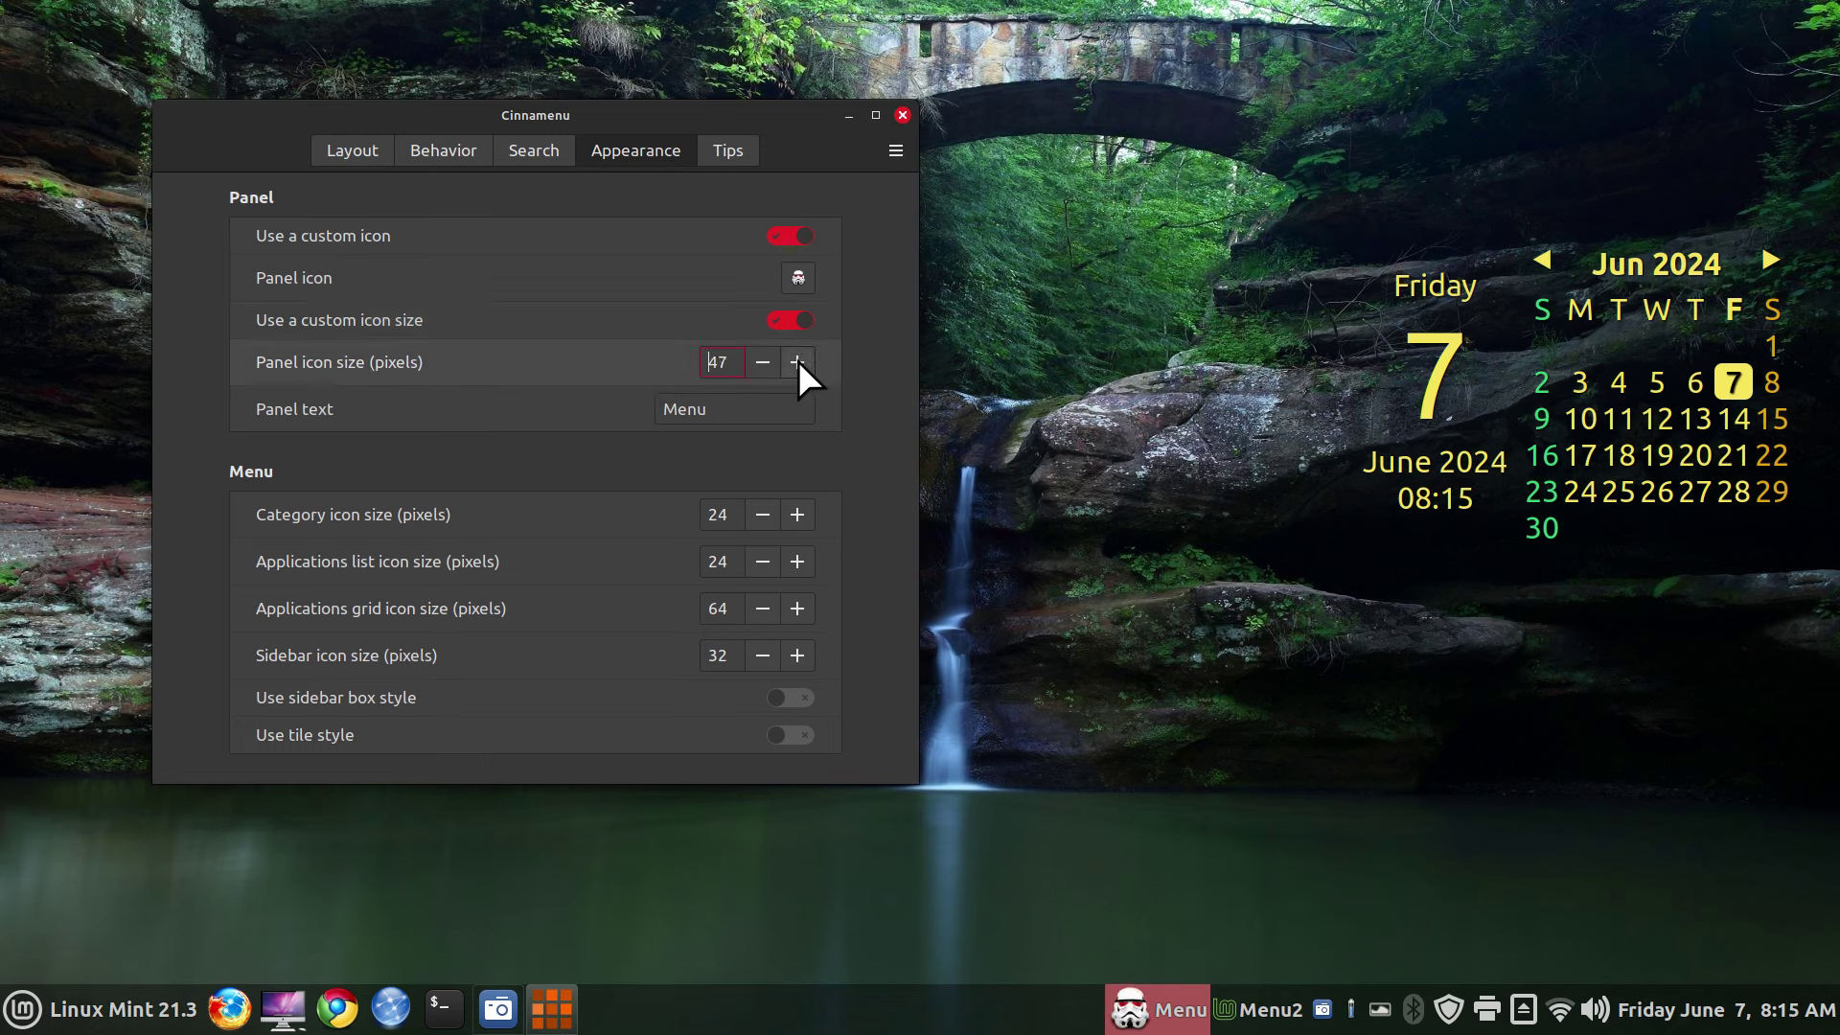
{"action": "left_click", "coordinate": [798, 361]}
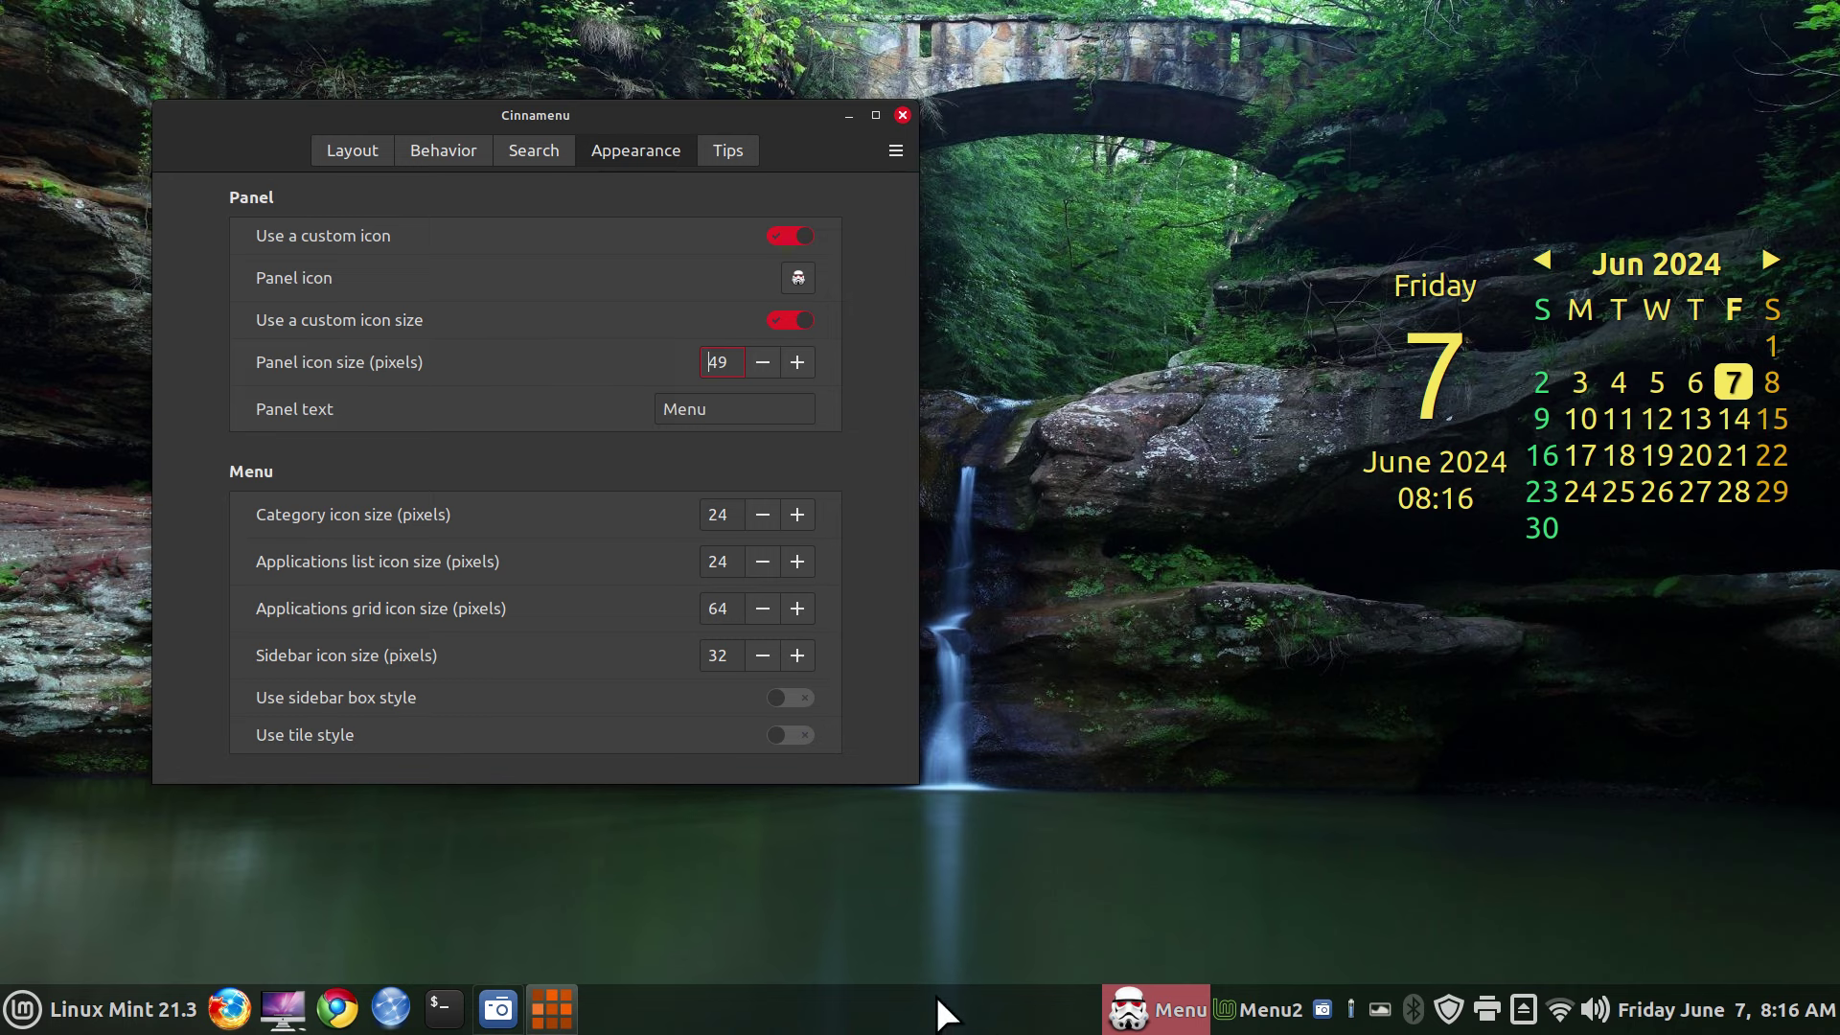
- Clear Cinnamenu's panel text and replace it with "My Stuff One"
{"action": "left_click_drag", "start_coordinate": [719, 400], "coordinate": [650, 407]}
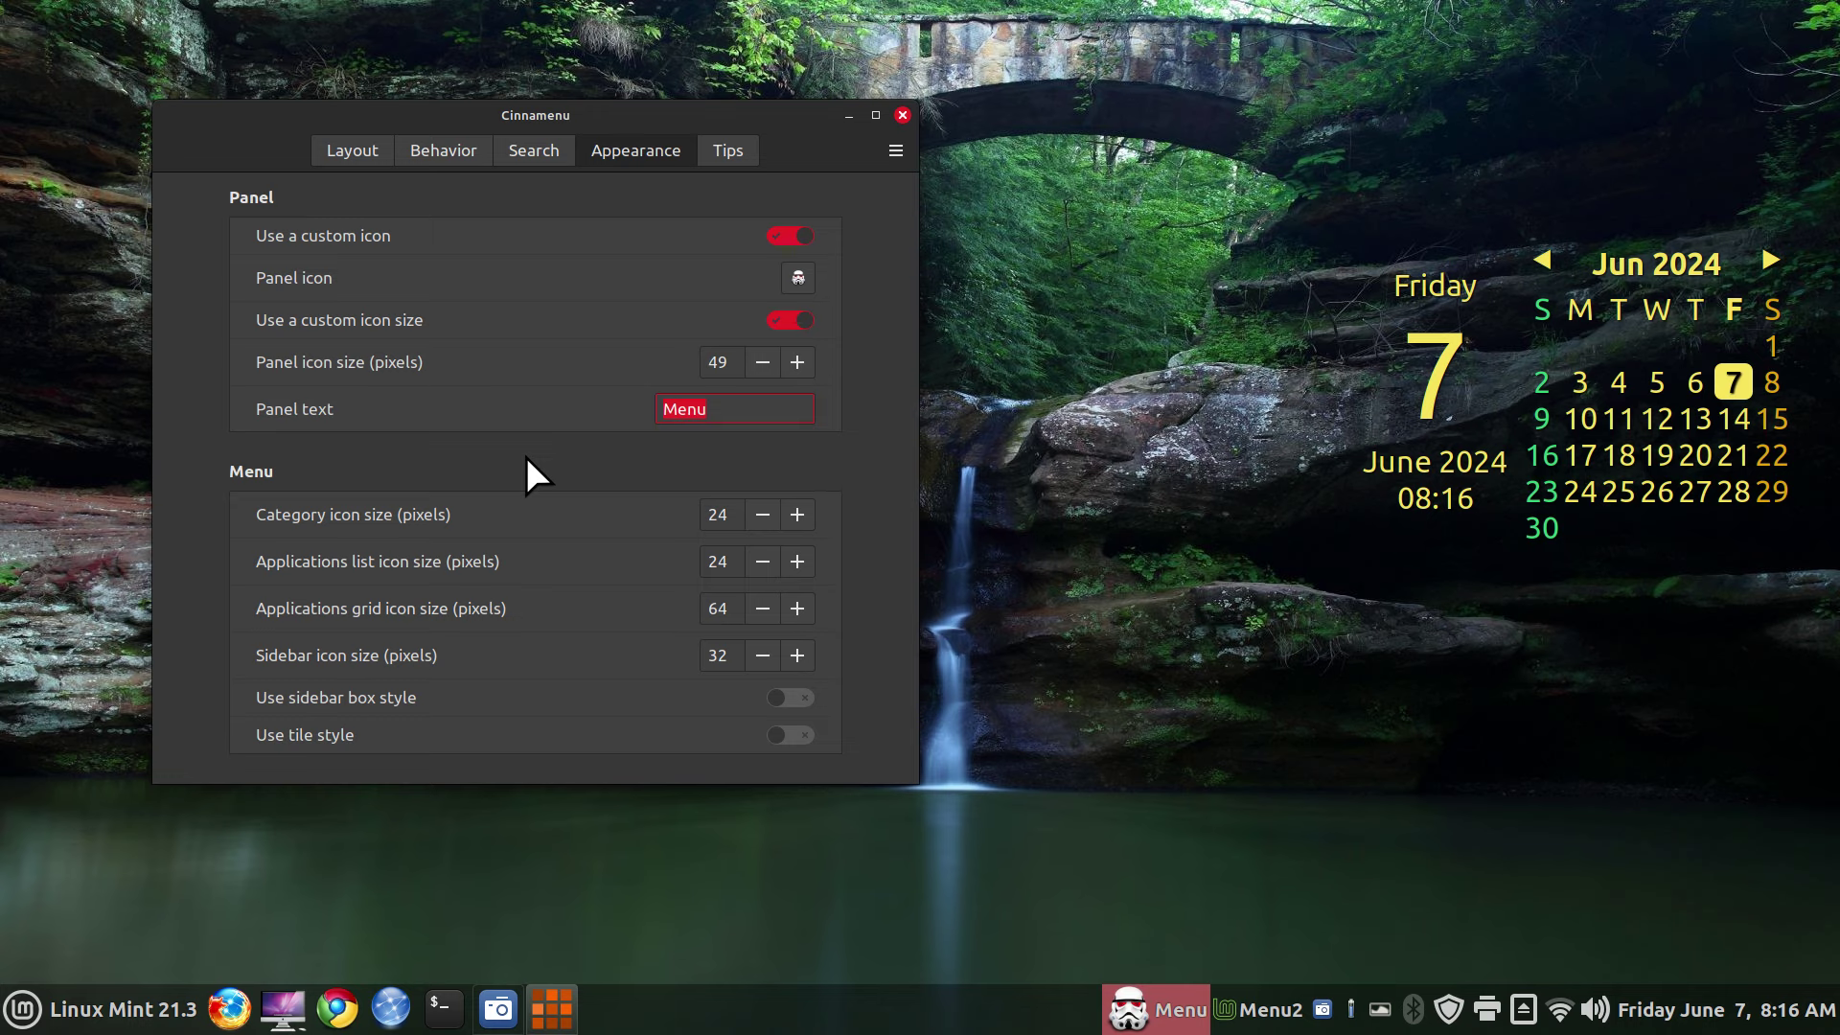
{"action": "key", "text": "BackSpace"}
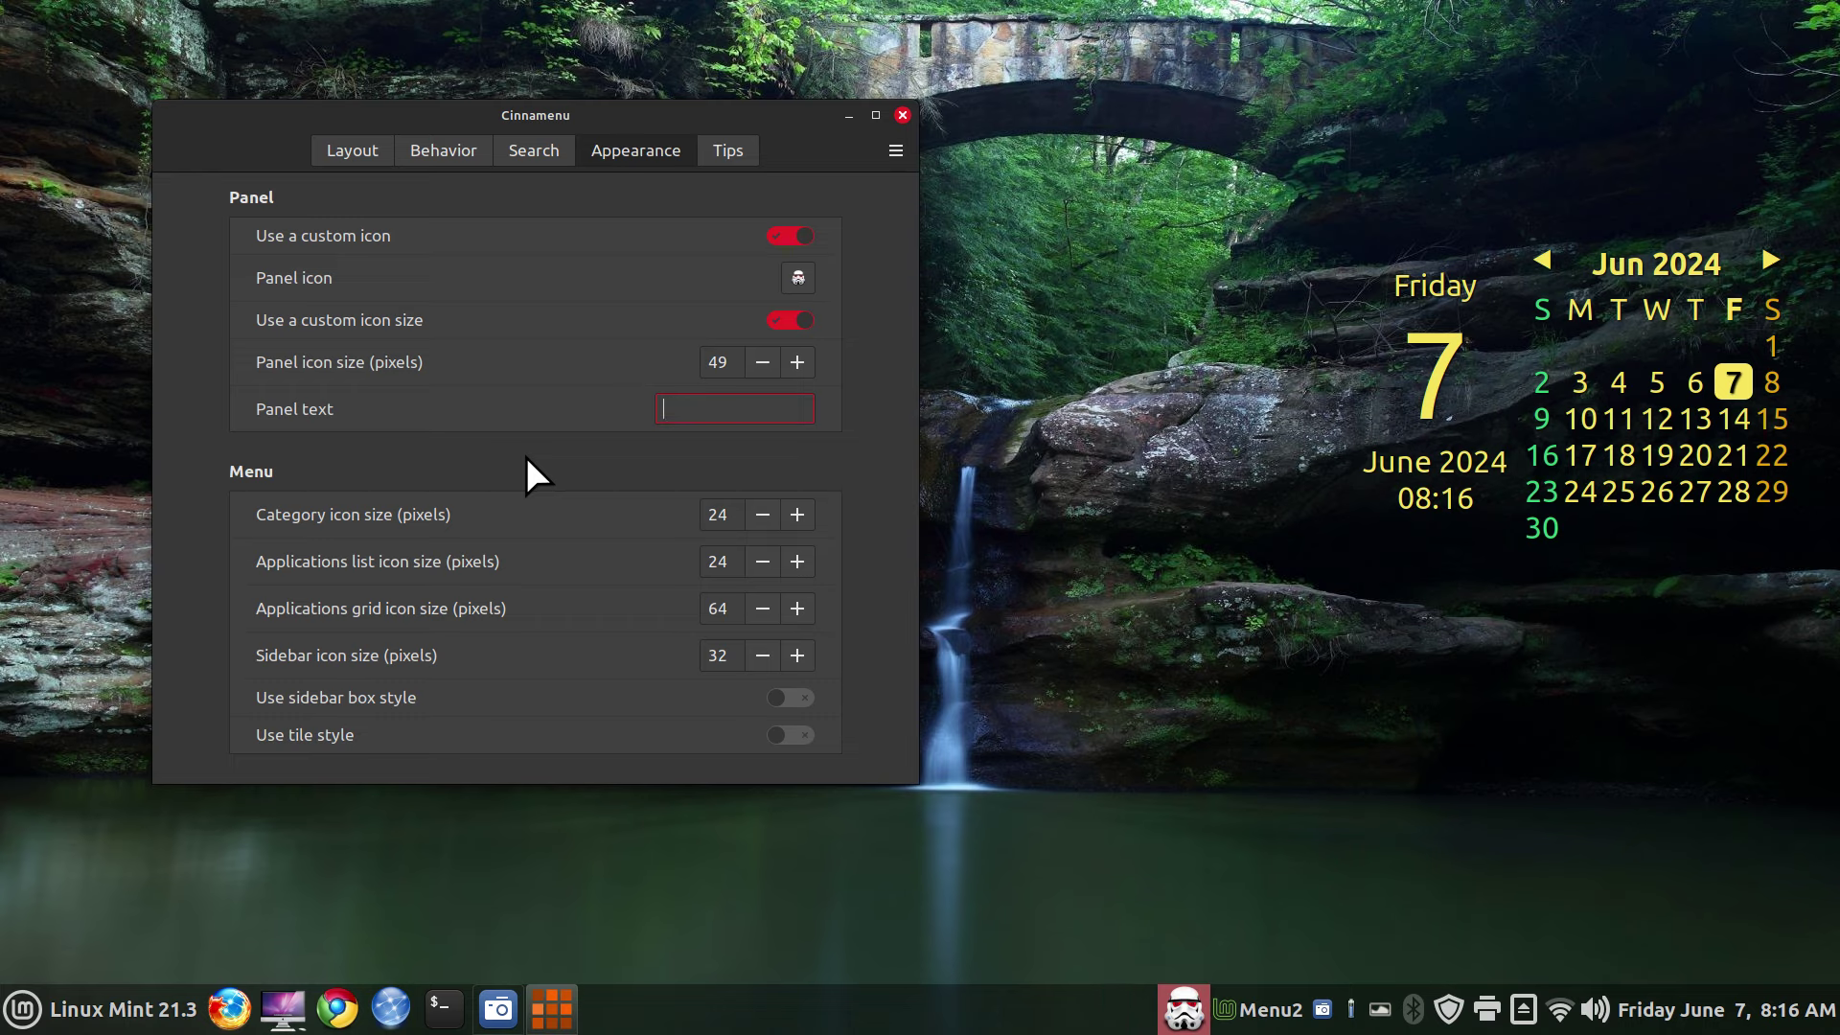
{"action": "left_click", "coordinate": [1193, 1011]}
{"action": "left_click", "coordinate": [1193, 1011]}
{"action": "type", "text": "M"}
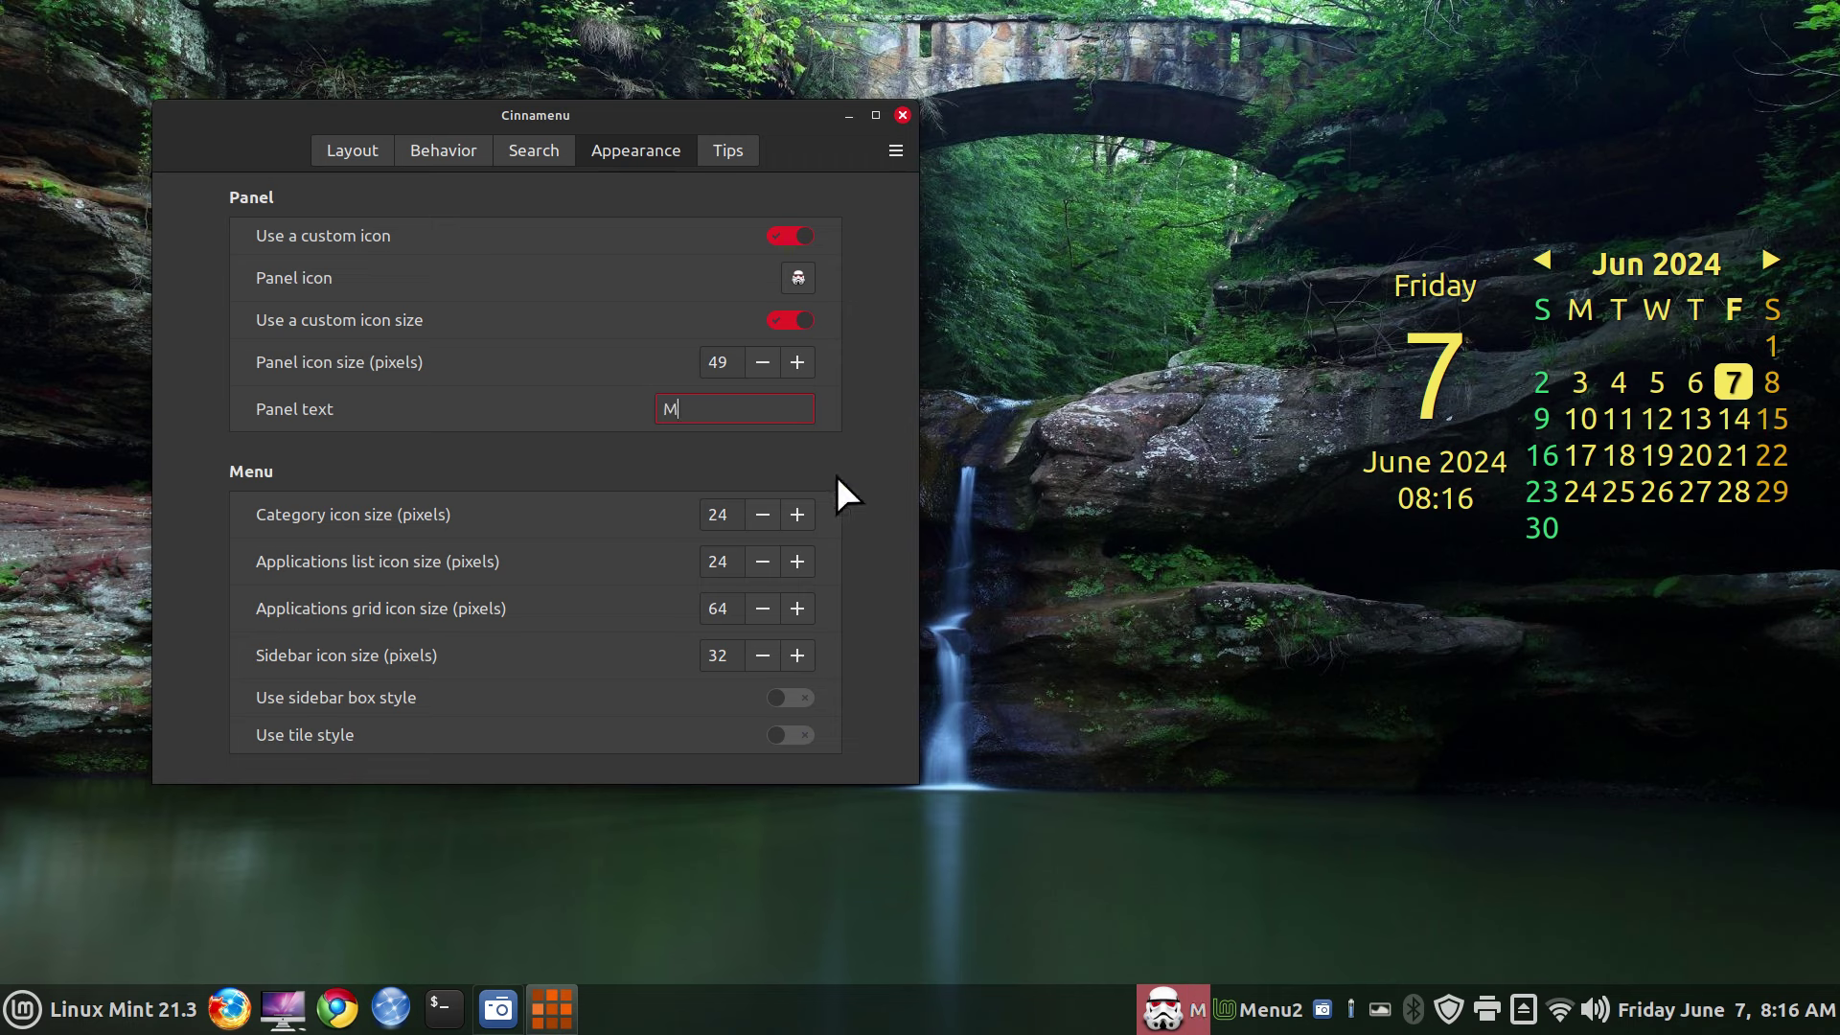
{"action": "type", "text": "y Stuff "}
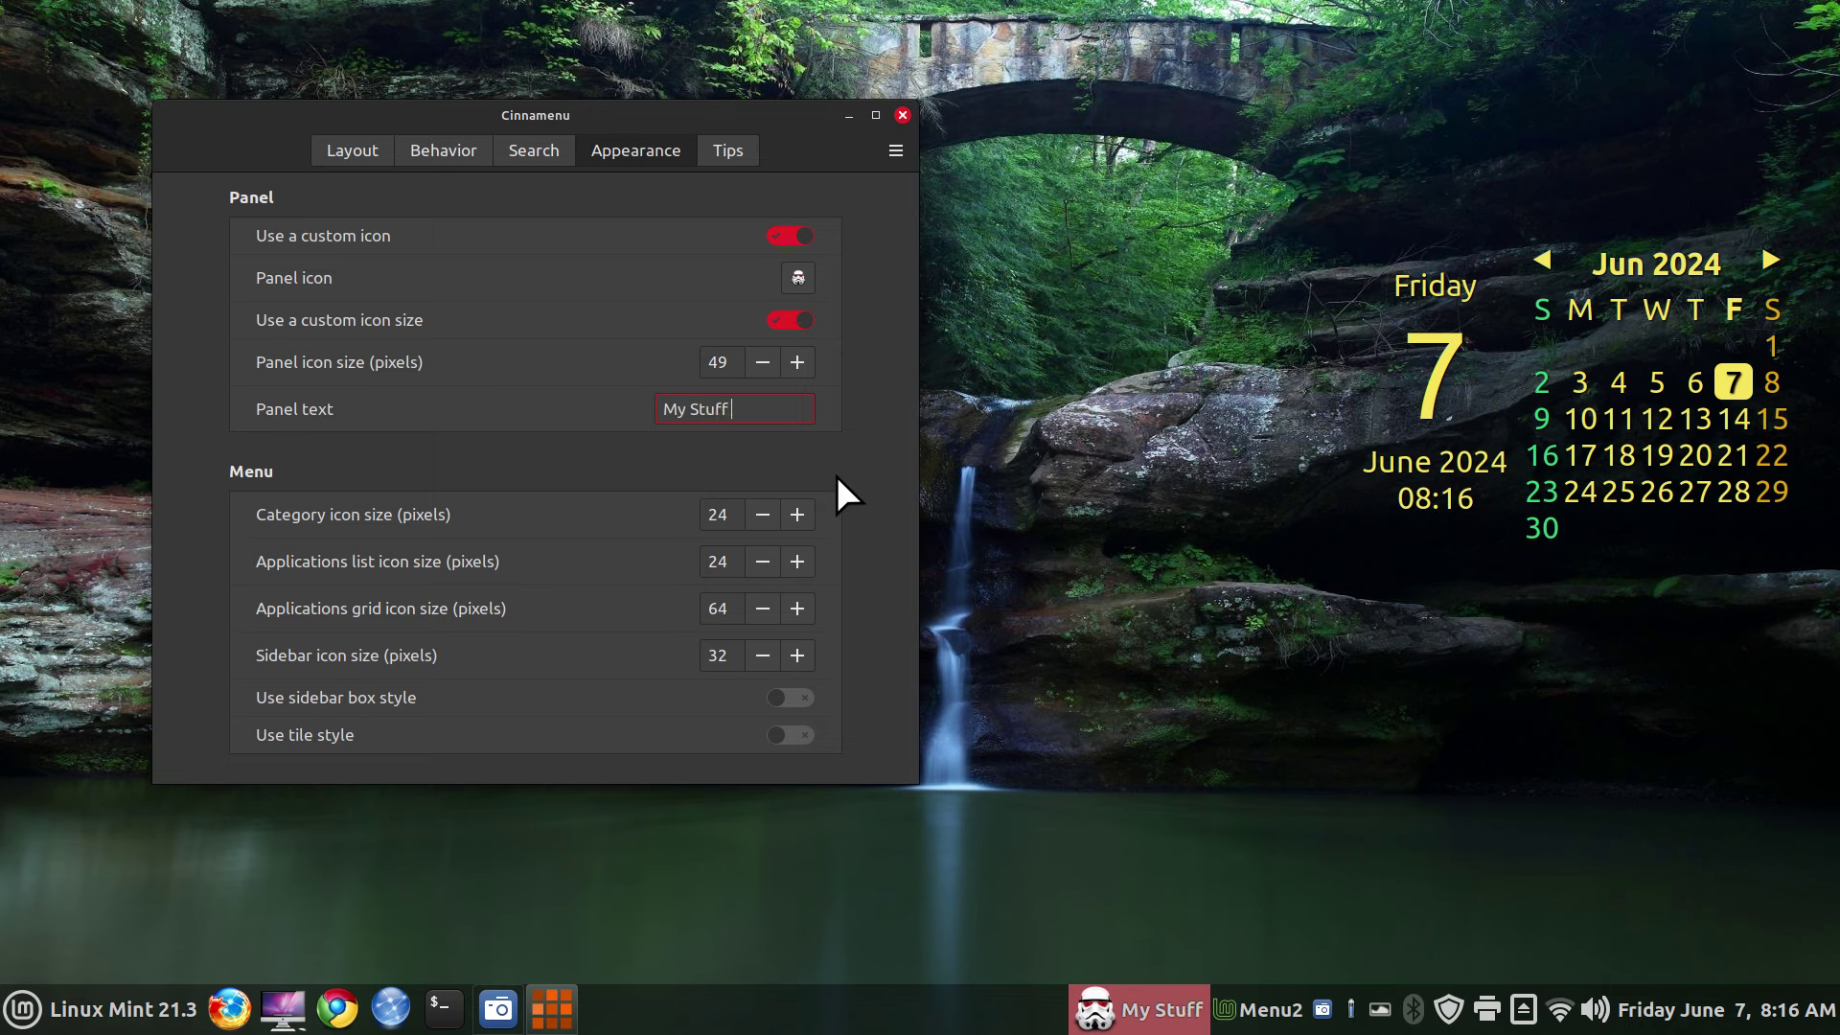
{"action": "type", "text": "One"}
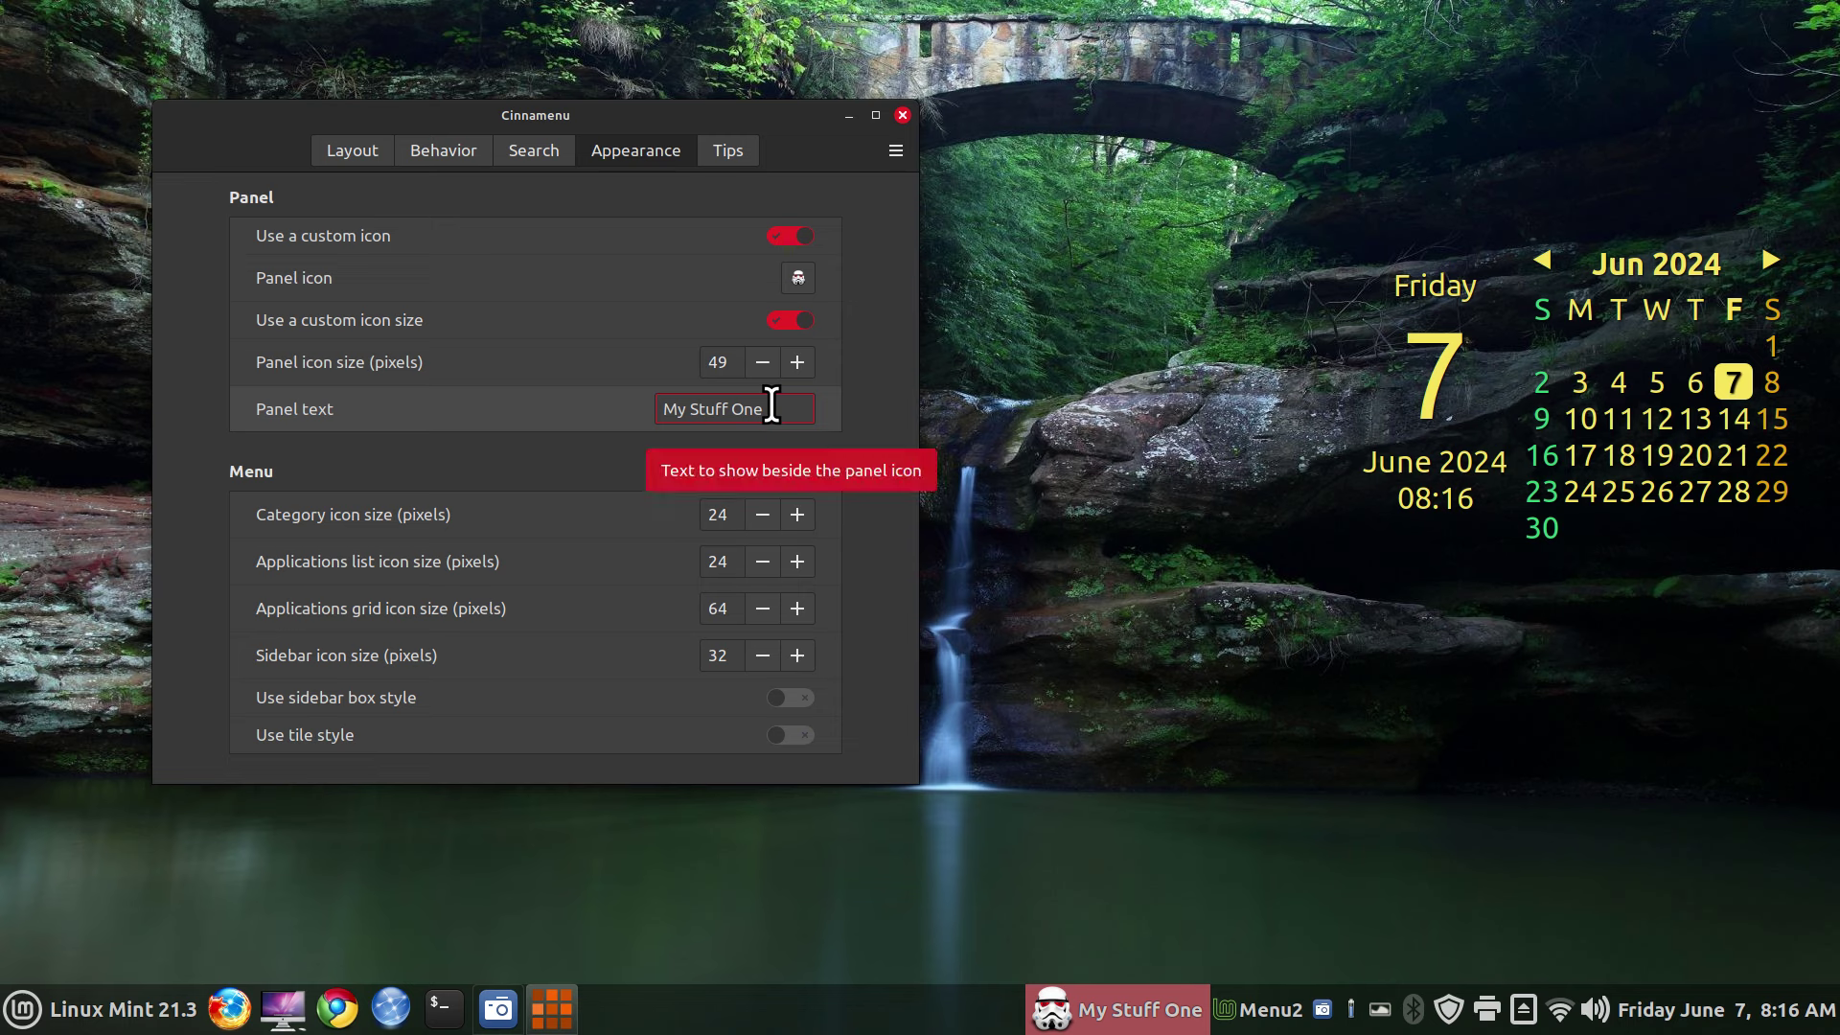
- Set Cinnamenu's panel text to "Menu1"
{"action": "left_click_drag", "start_coordinate": [772, 403], "coordinate": [646, 395]}
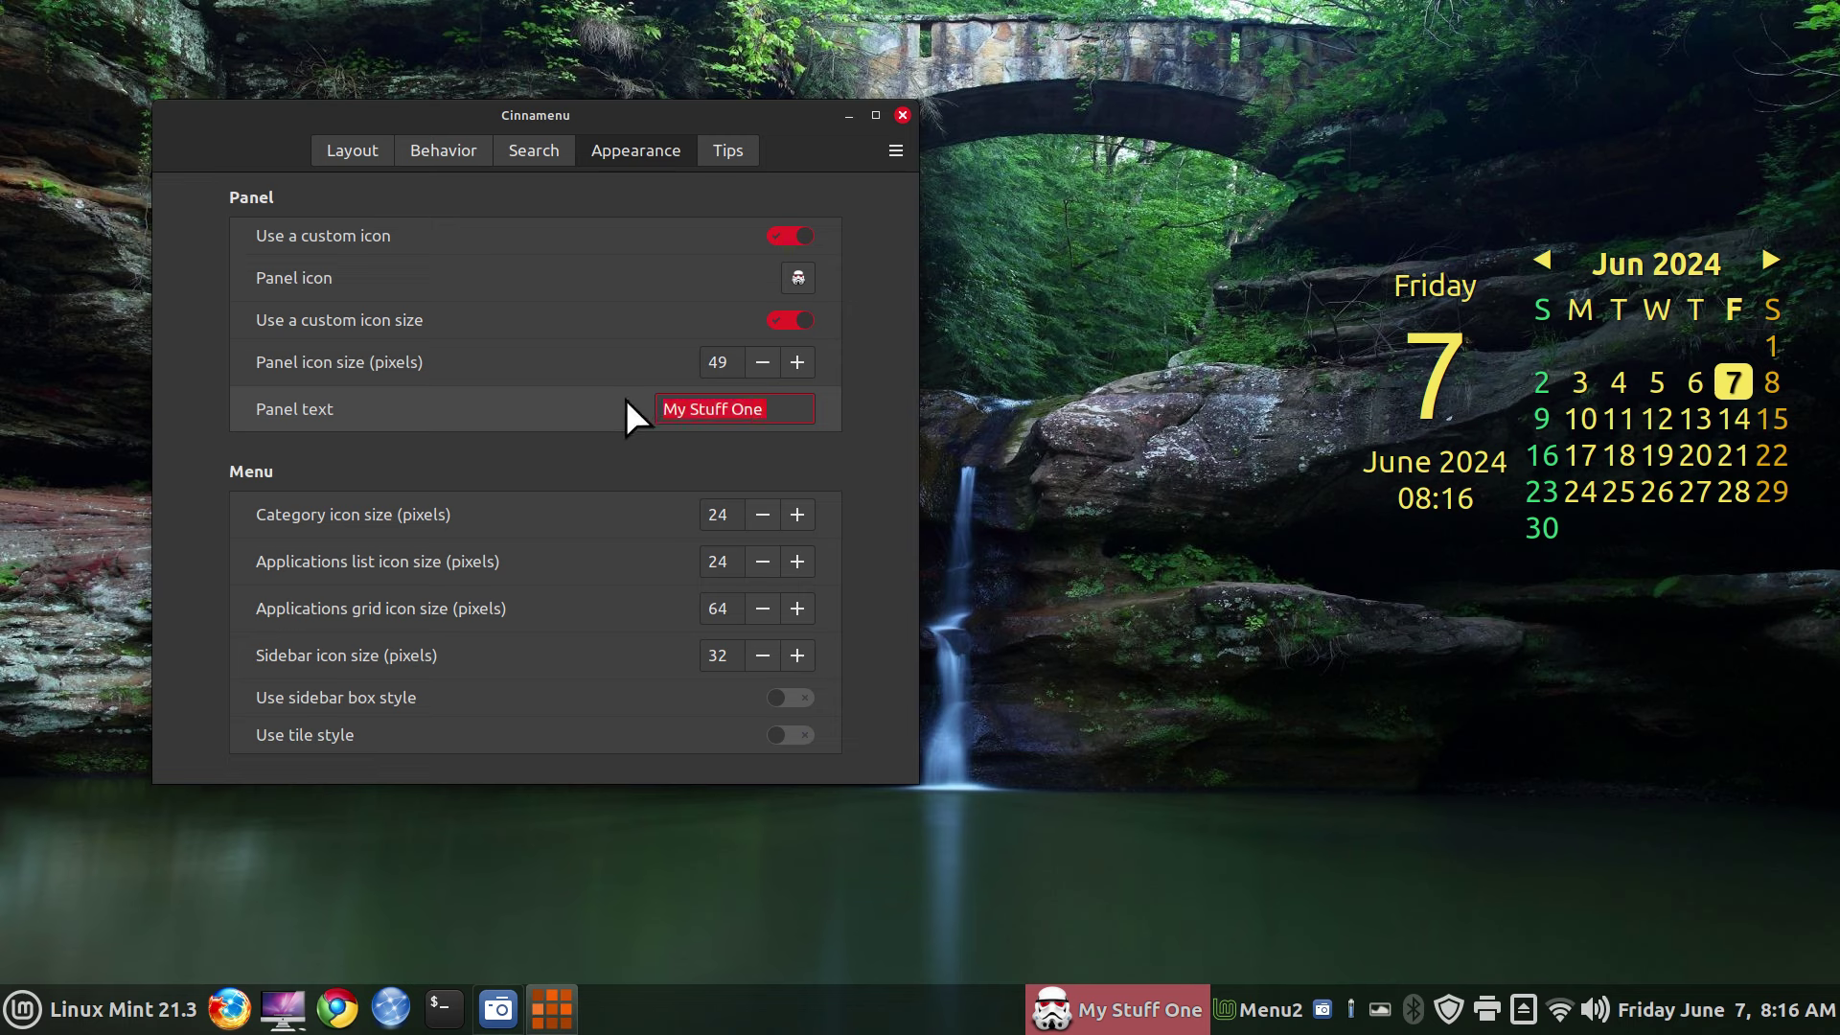
{"action": "type", "text": "Menu"}
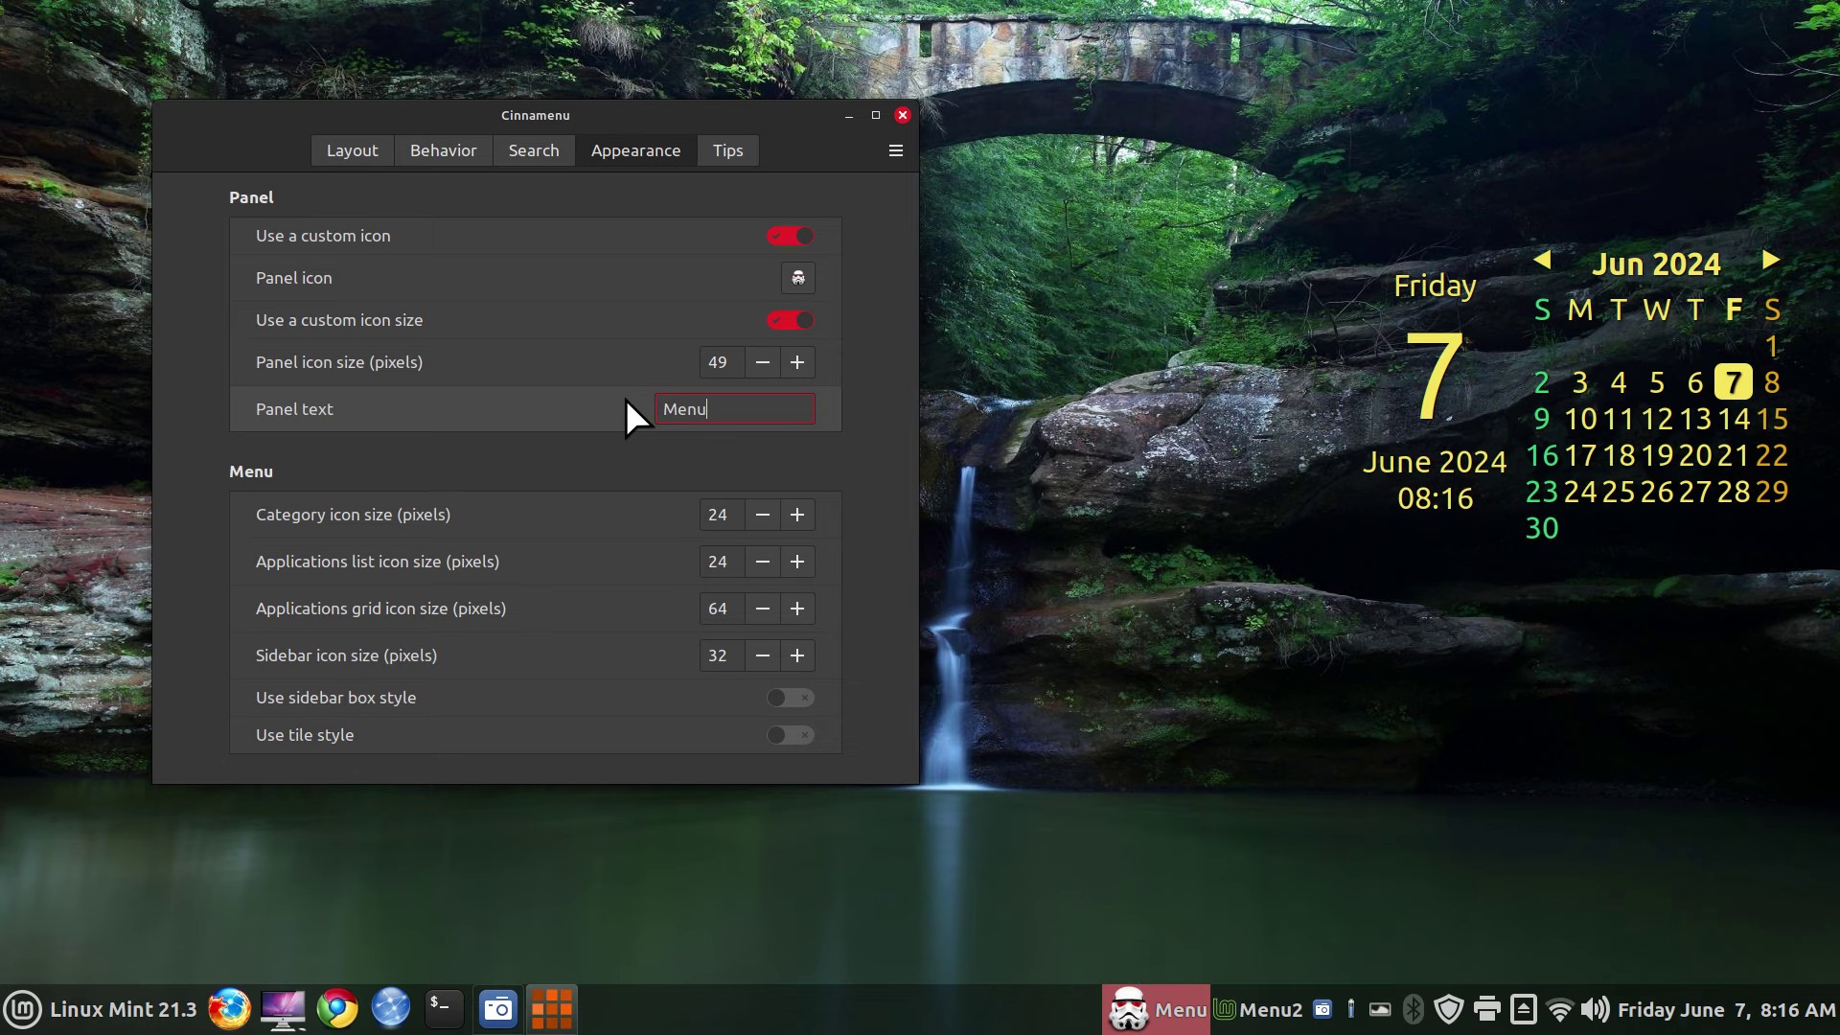
{"action": "type", "text": "1"}
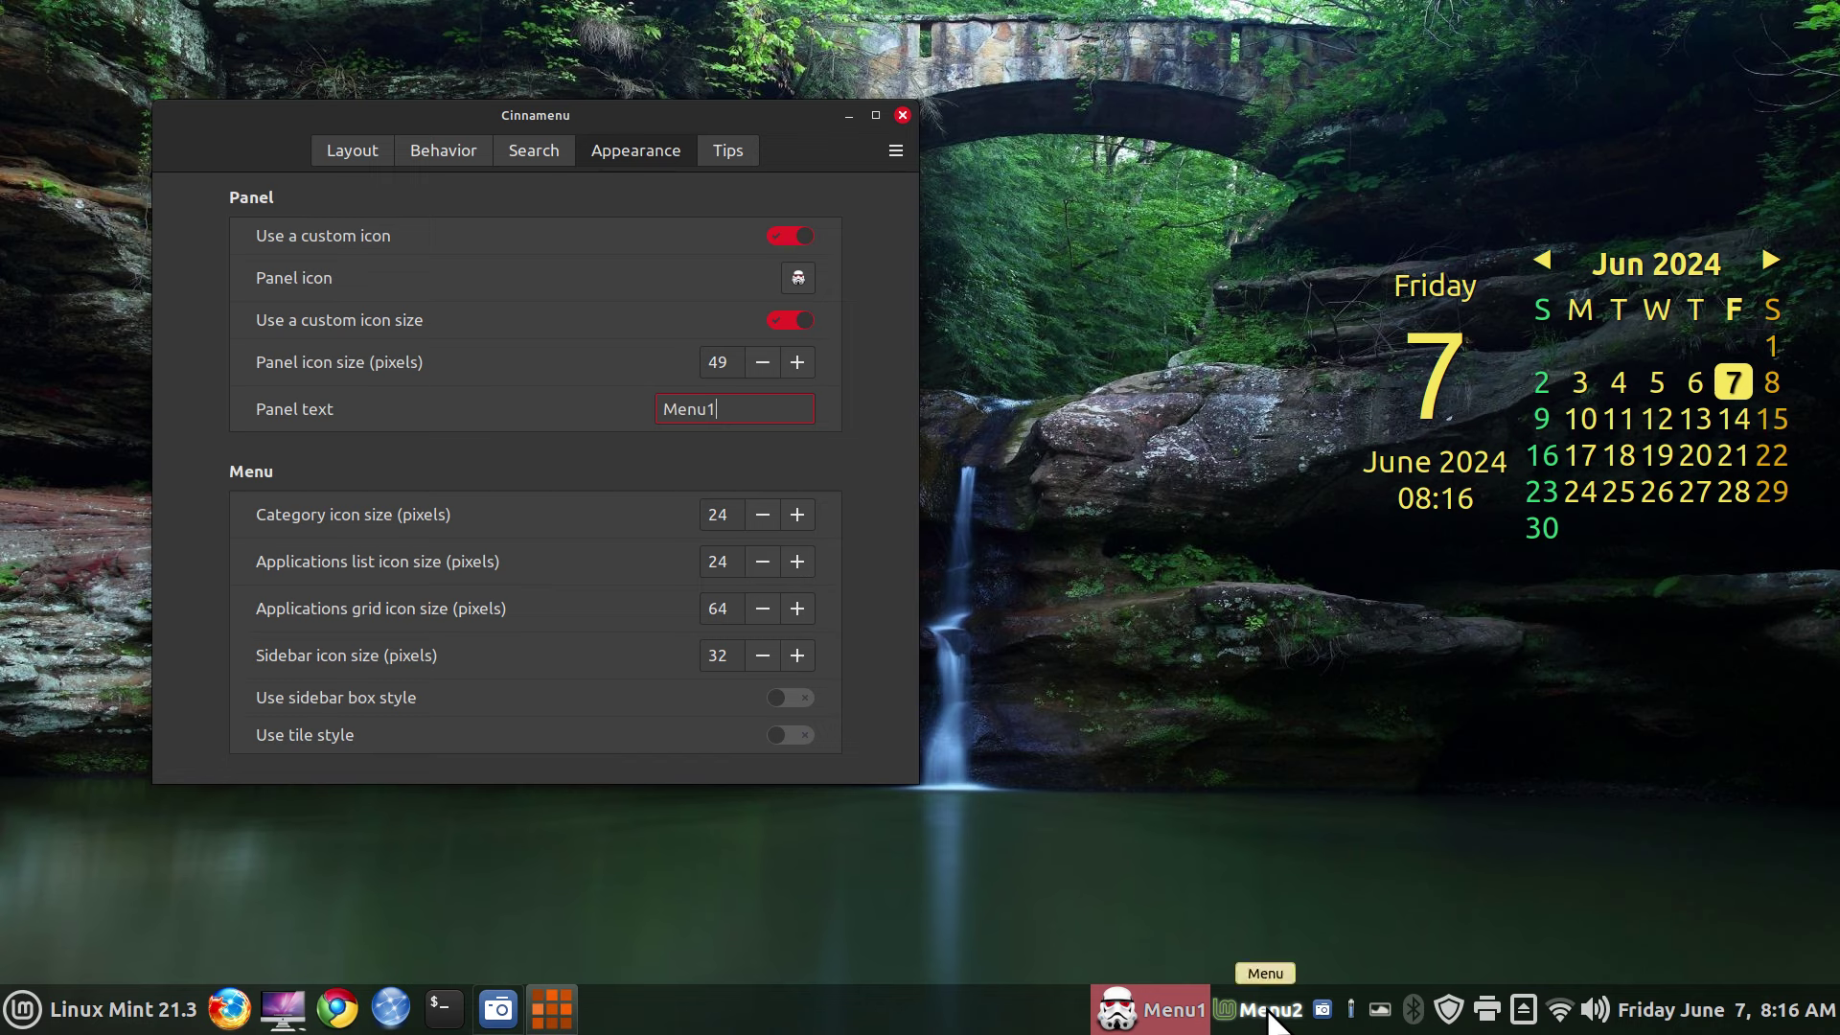
- Turn off the custom icon and custom icon size to compare the default look, and re-enable both
{"action": "left_click", "coordinate": [775, 241]}
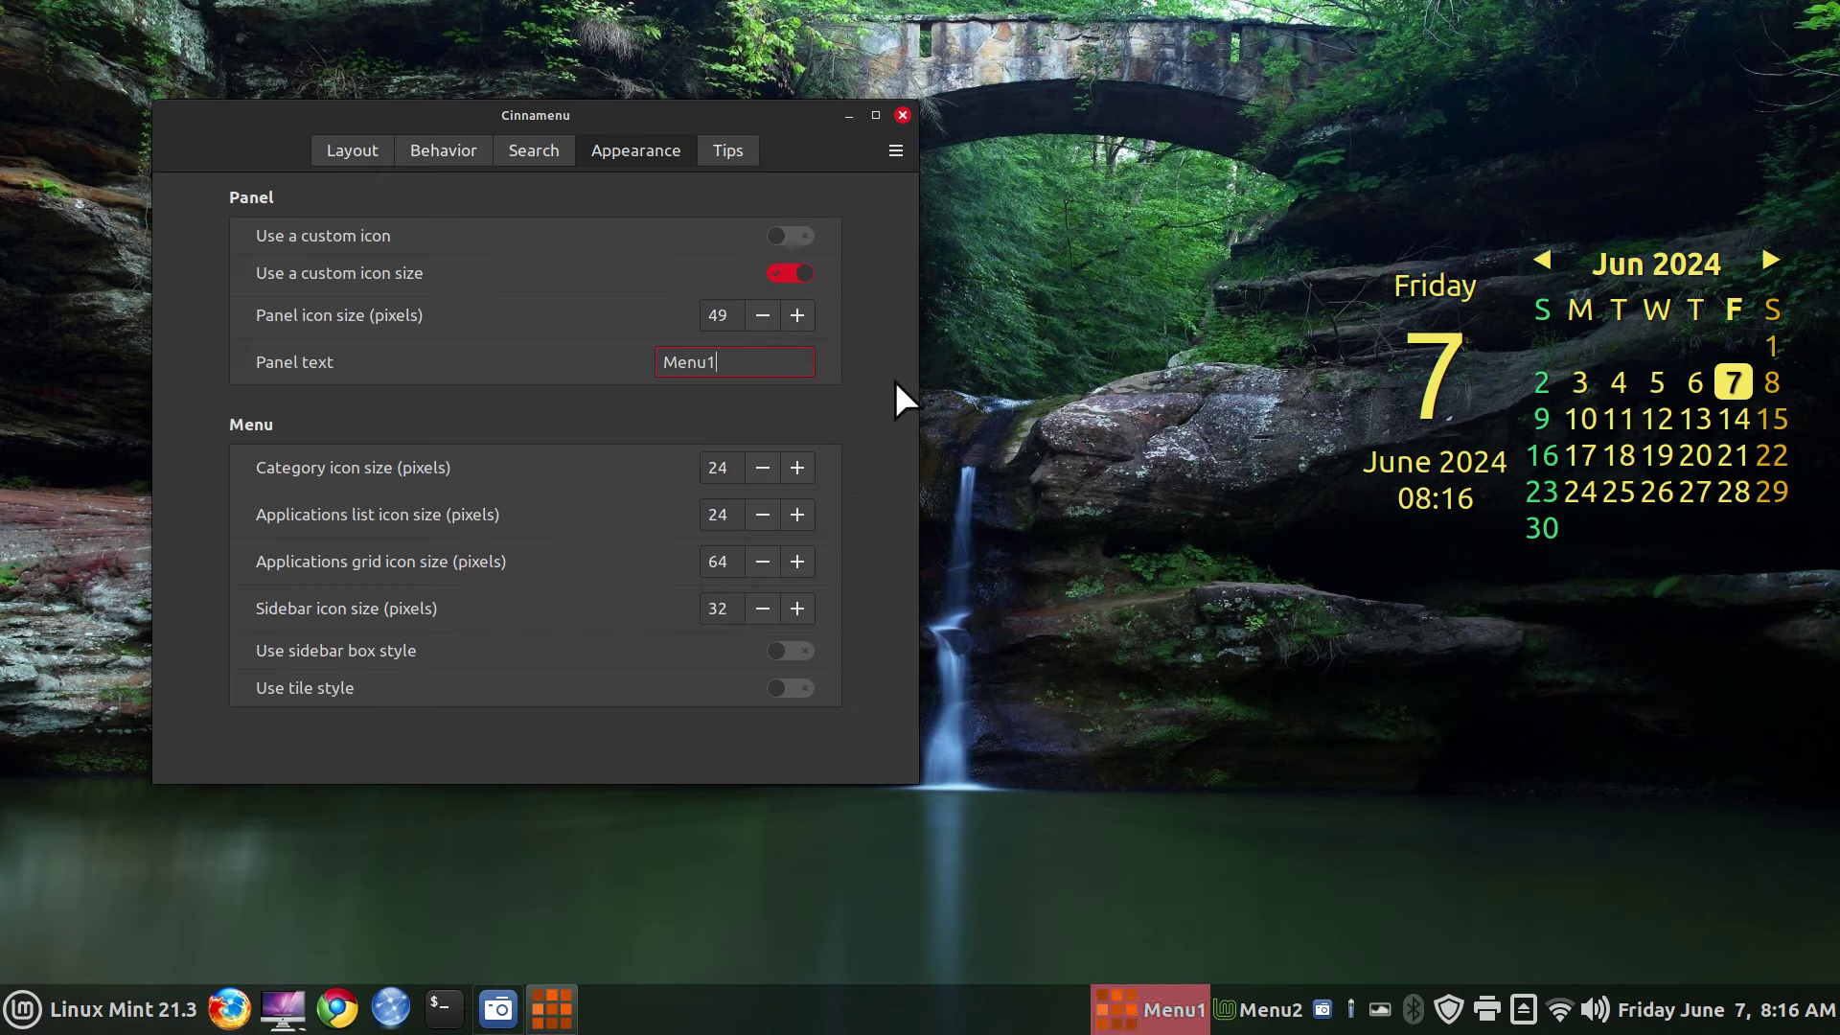
{"action": "left_click", "coordinate": [774, 271]}
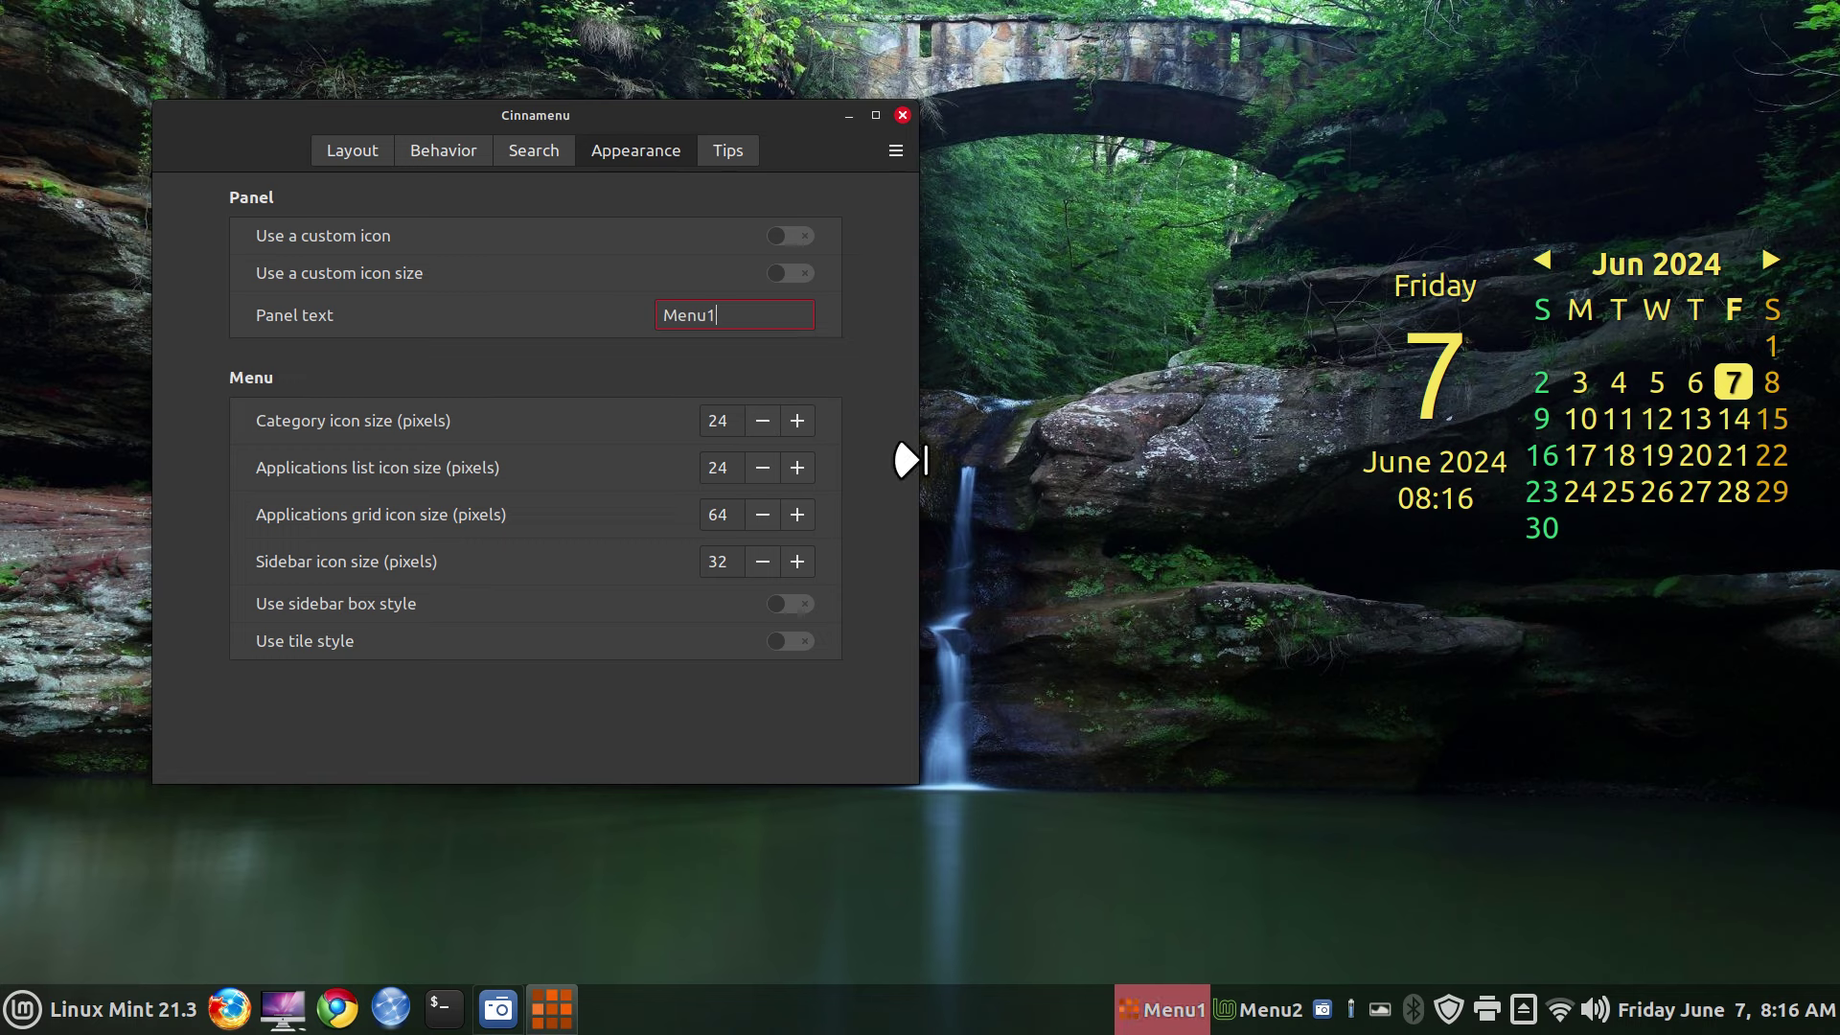
{"action": "left_click", "coordinate": [790, 271]}
{"action": "left_click", "coordinate": [794, 236]}
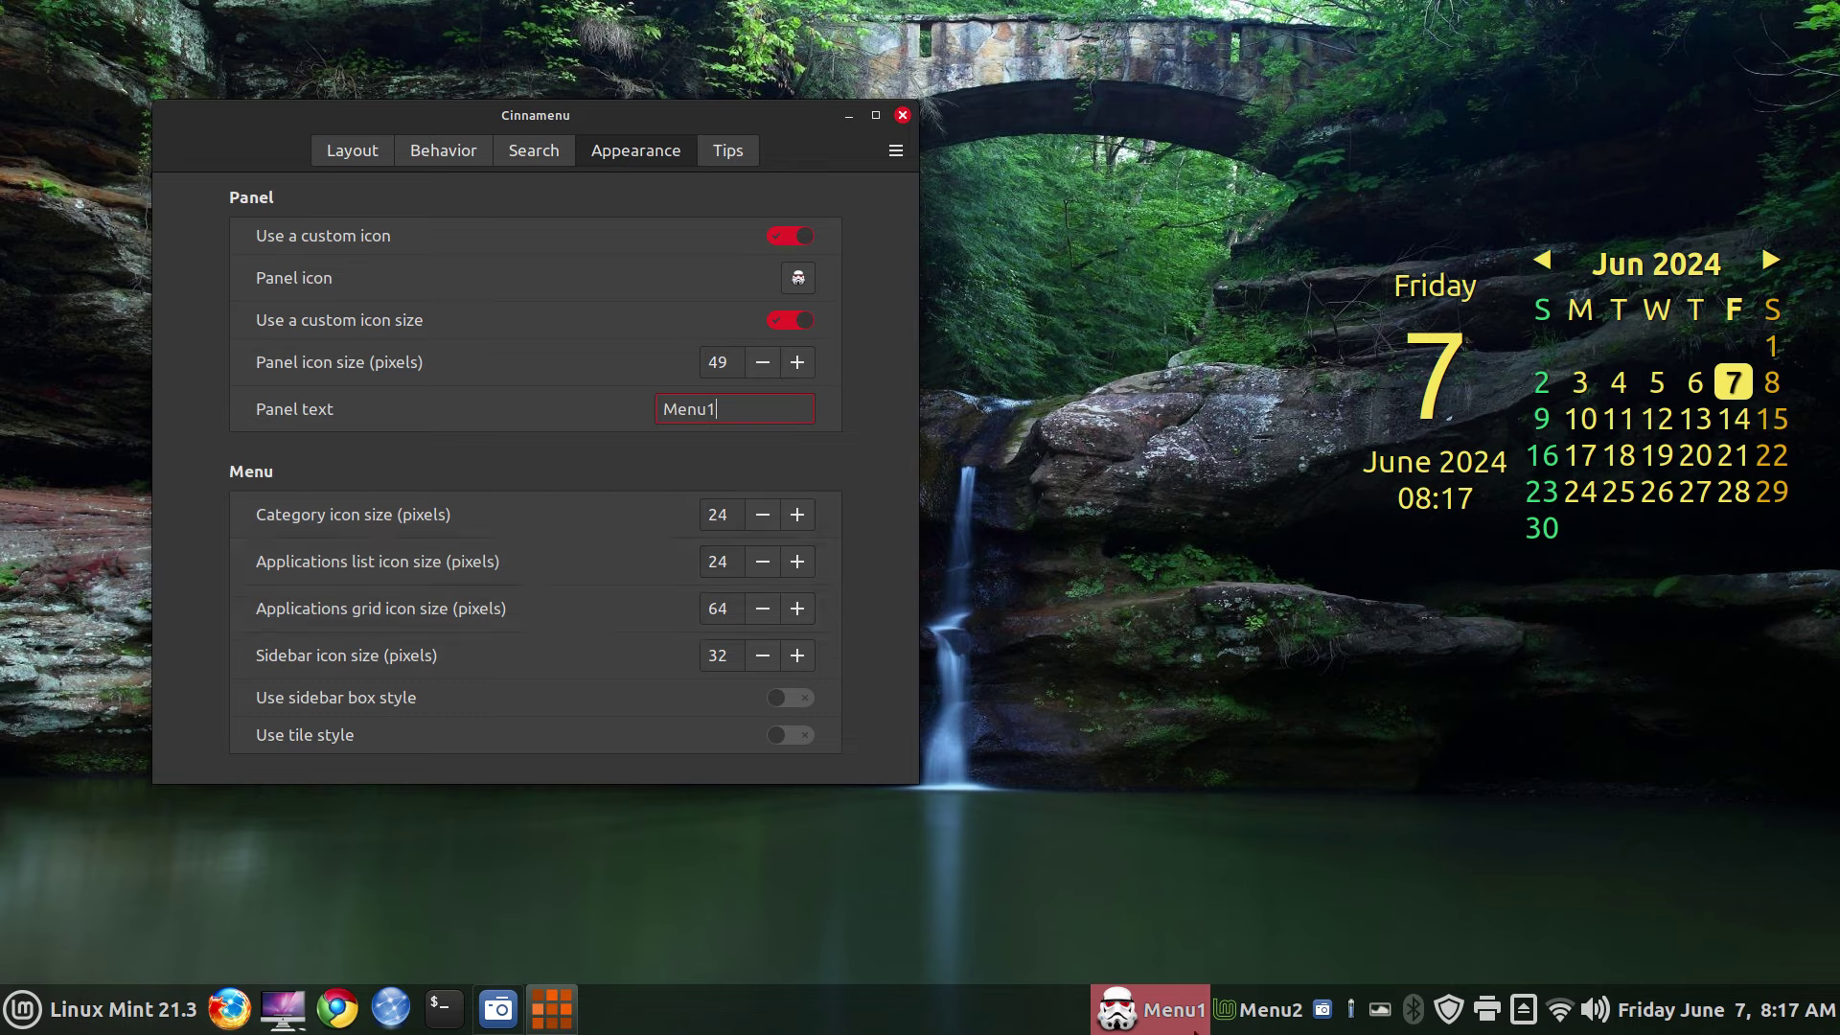
- Look at the icon sizes in the opened Cinnamenu, close it, and view the configuration's Tips
{"action": "left_click", "coordinate": [1168, 1008]}
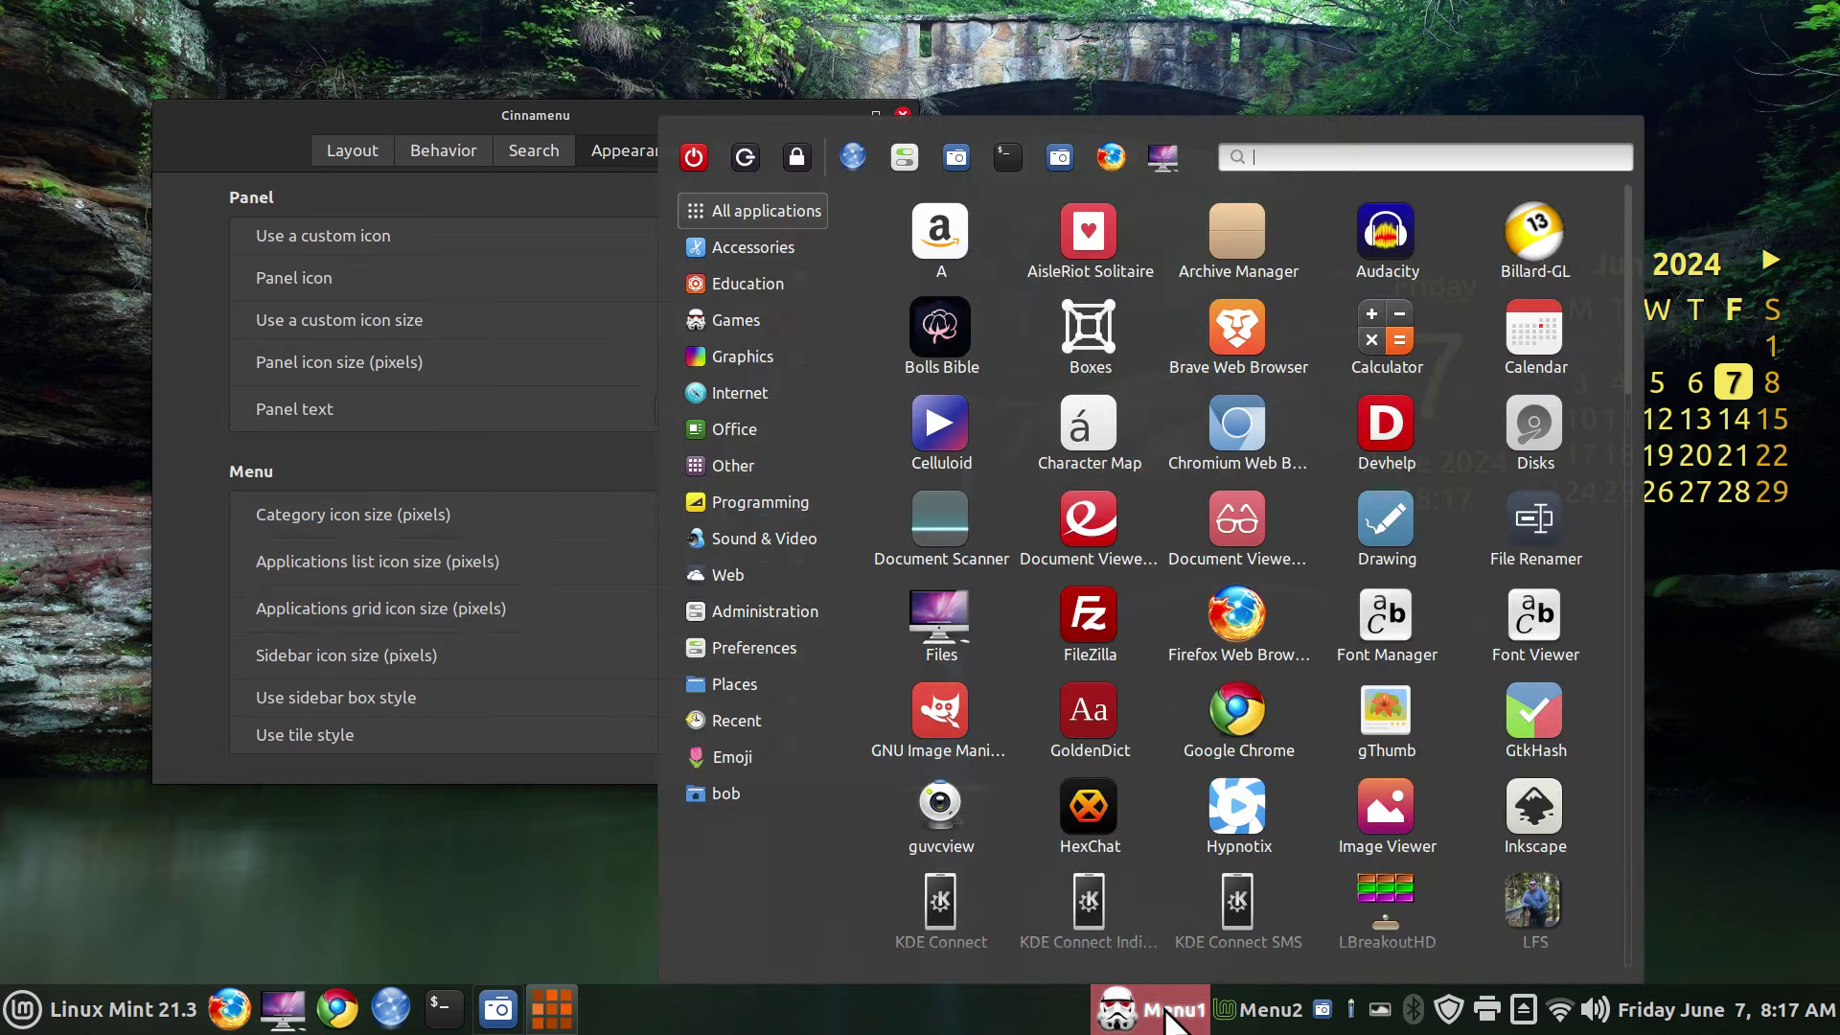
{"action": "left_click", "coordinate": [548, 503]}
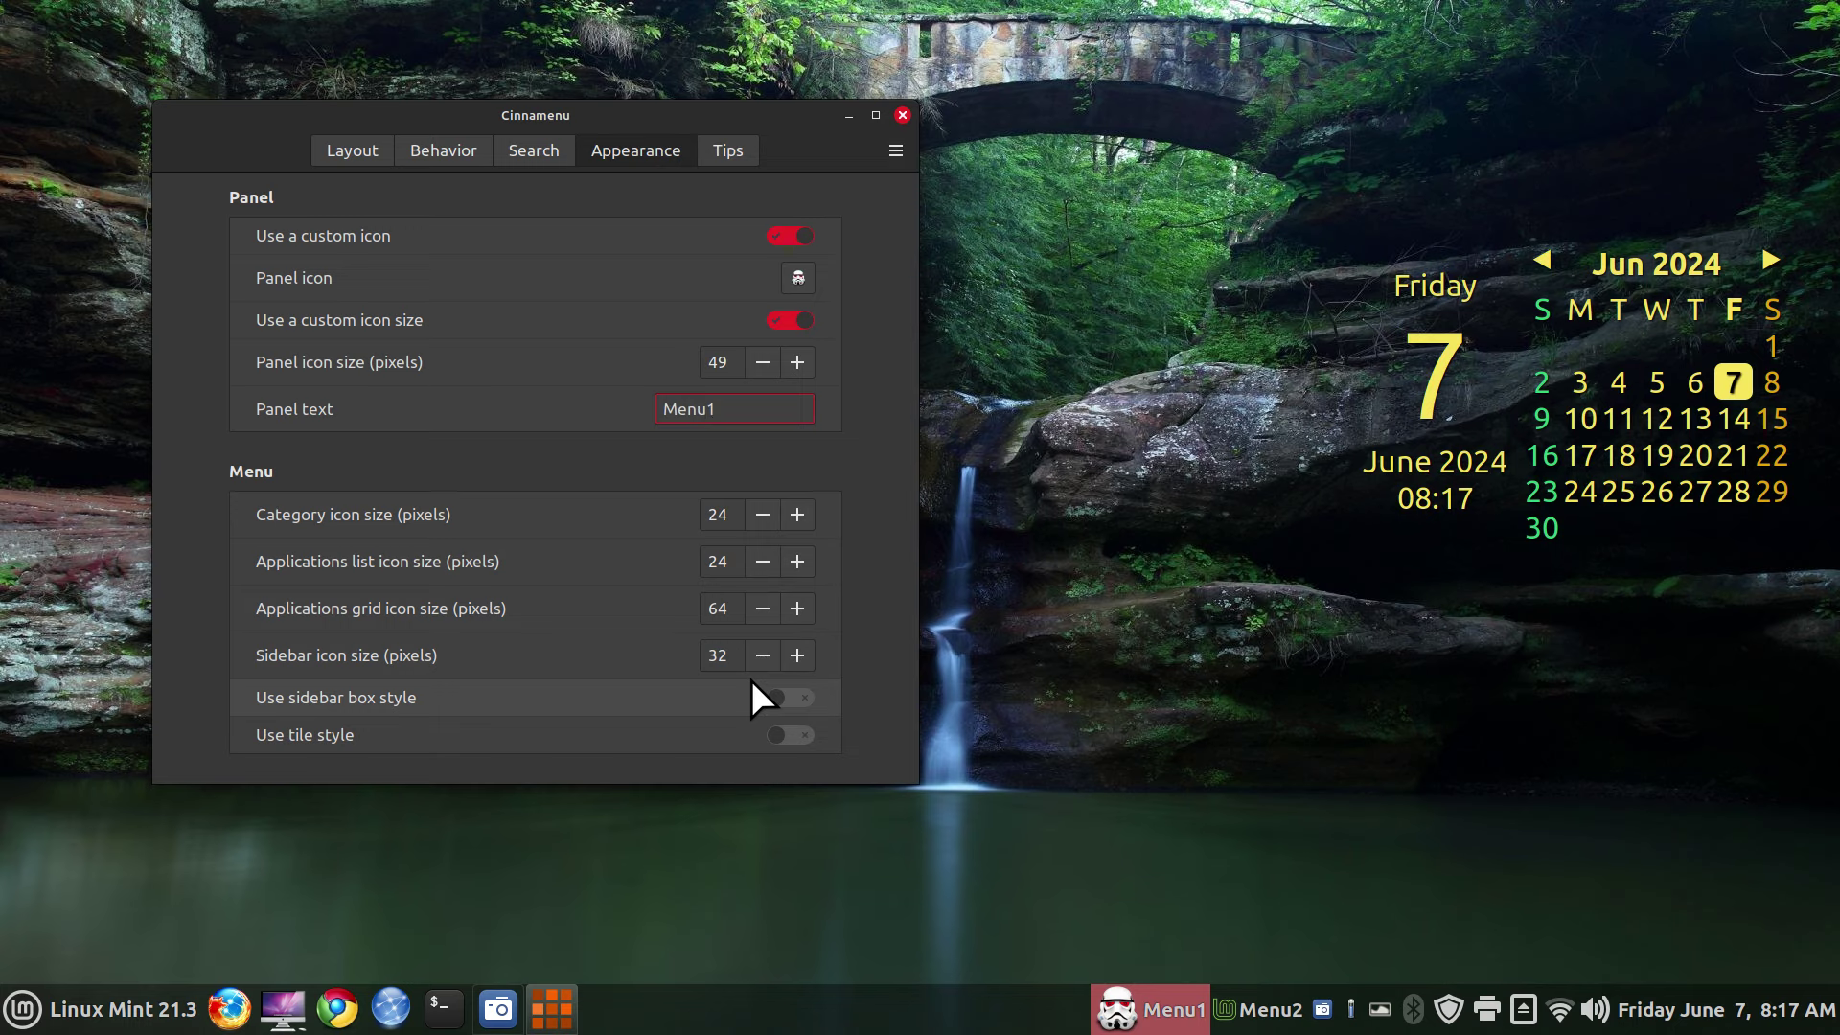
{"action": "left_click", "coordinate": [716, 153]}
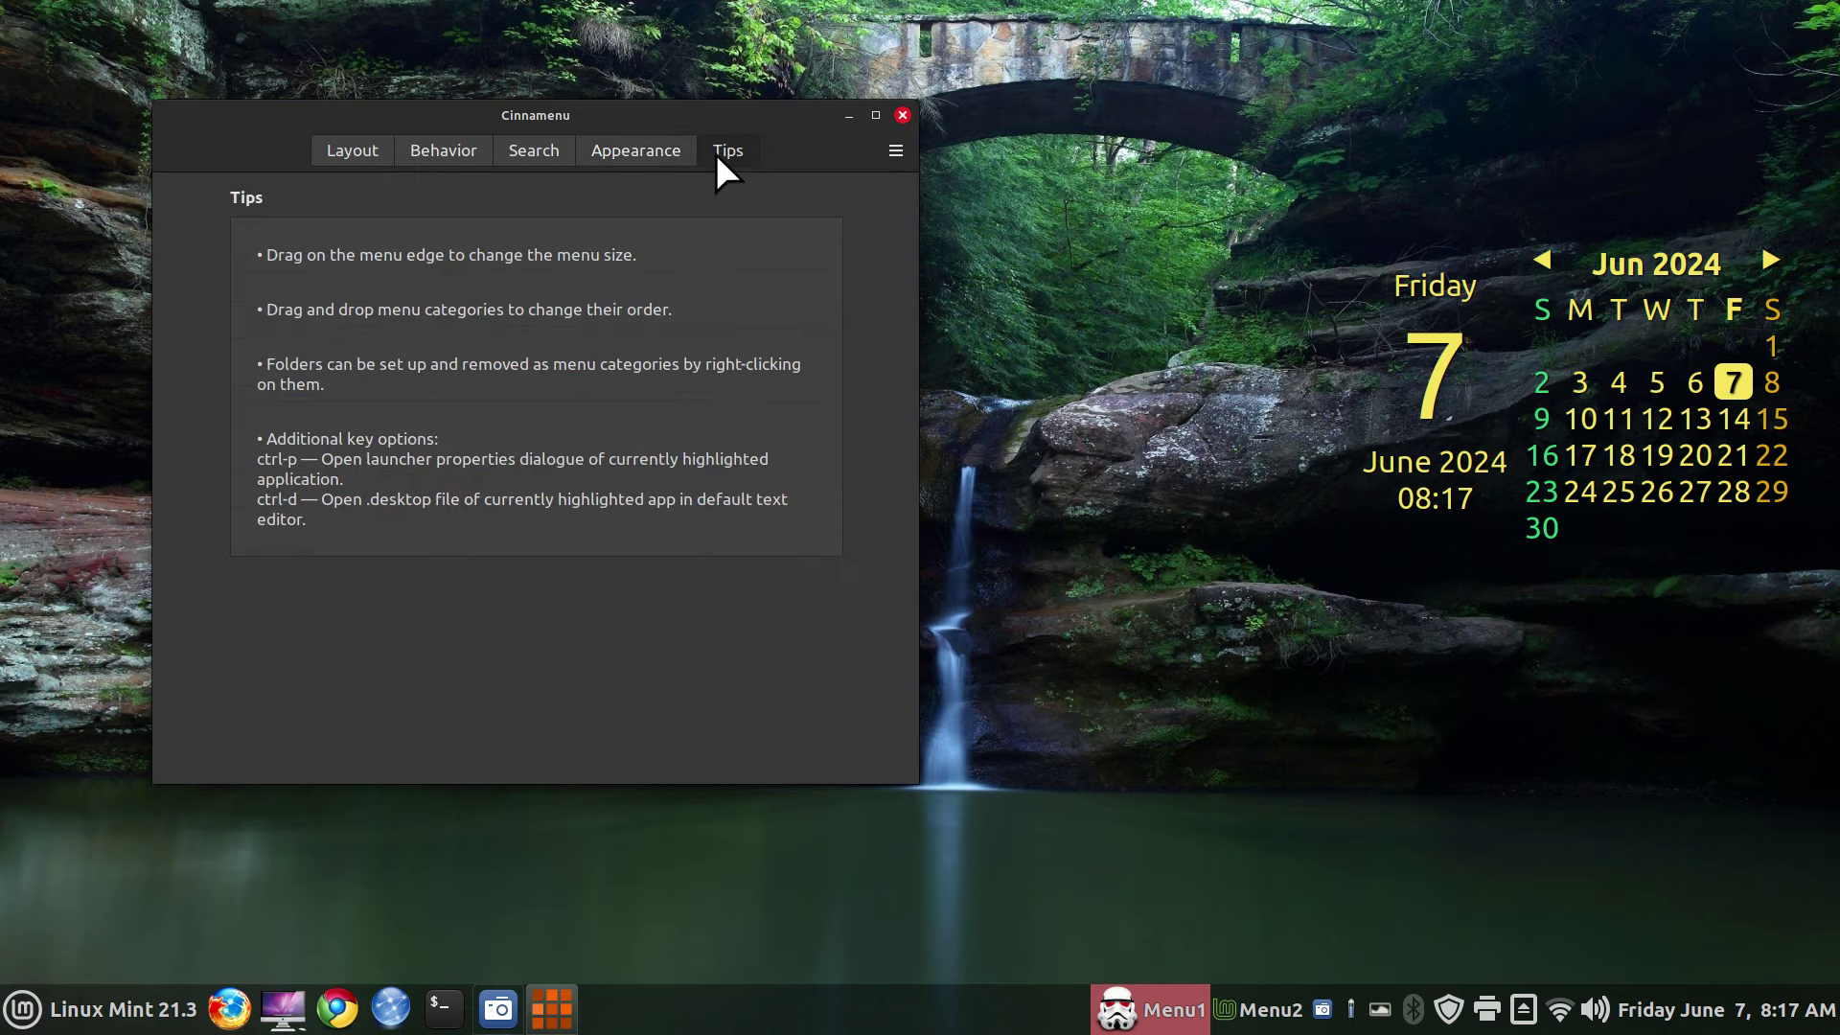
- Close Cinnamenu's configuration and look at the opened CinnVIIStarkMenu, the applet labelled Menu2
{"action": "left_click", "coordinate": [903, 116]}
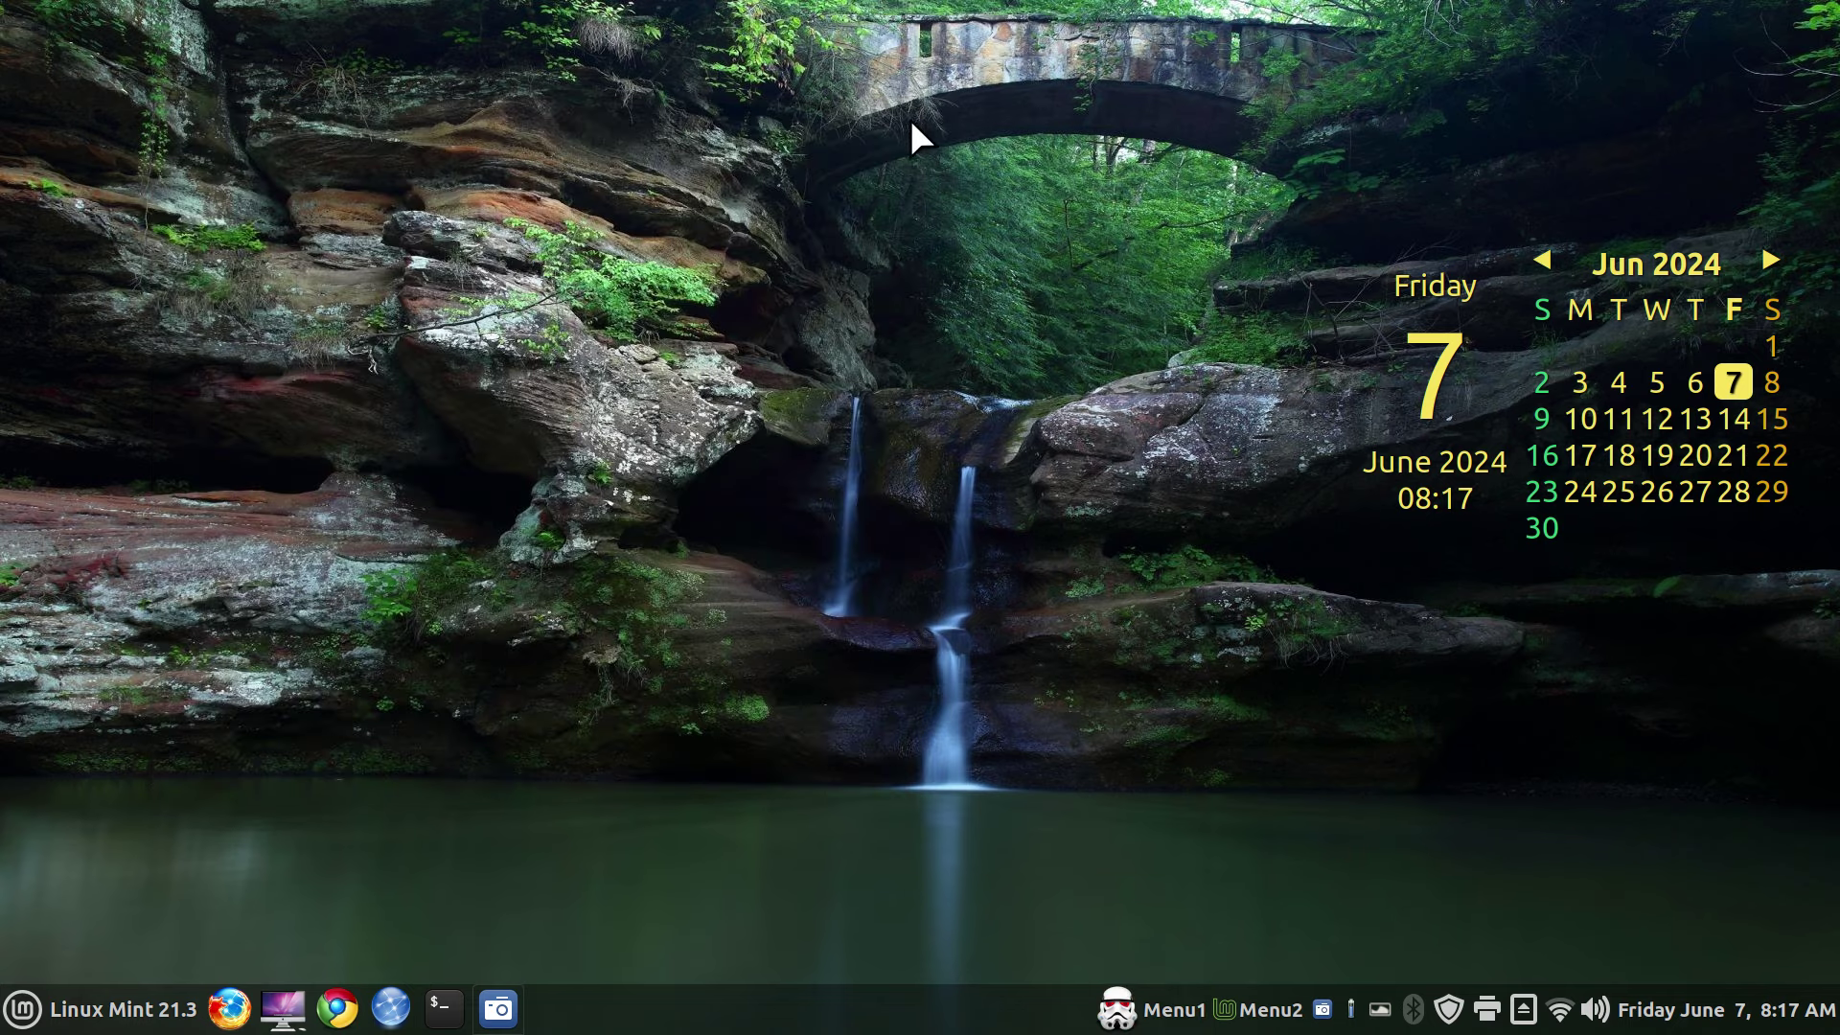
{"action": "right_click", "coordinate": [1273, 1009]}
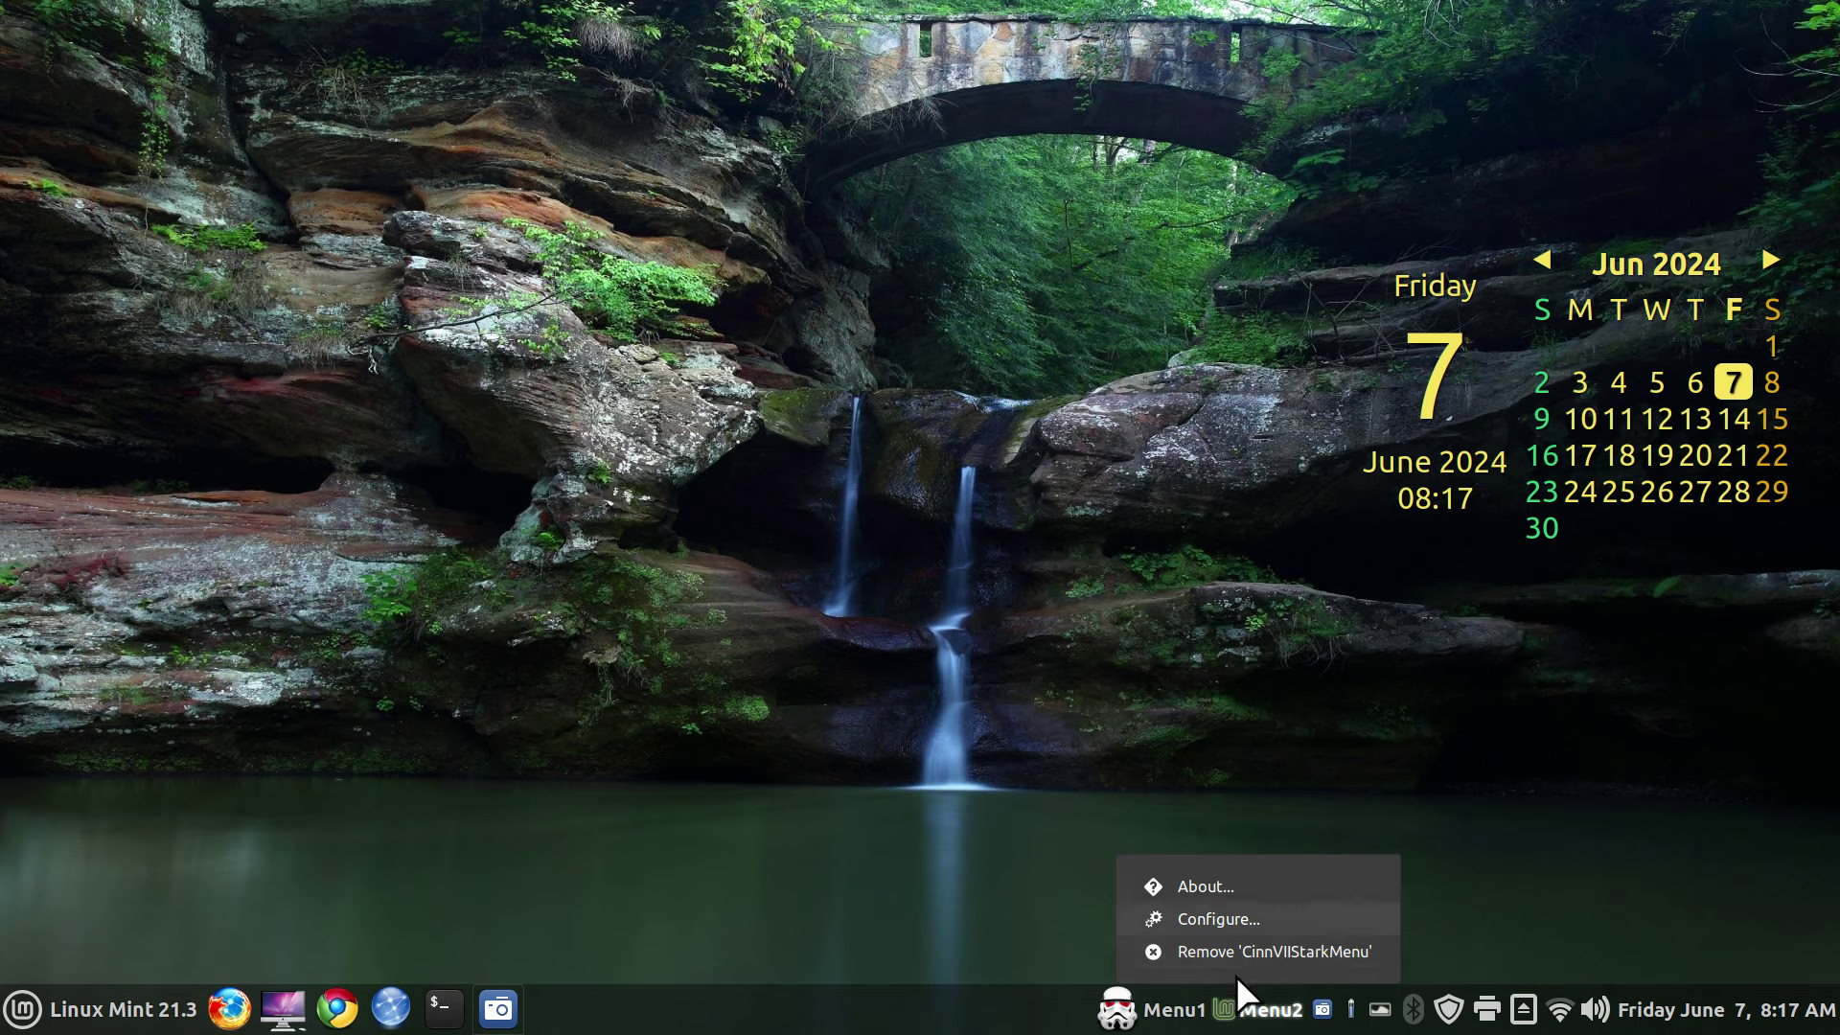
{"action": "left_click", "coordinate": [941, 824]}
{"action": "left_click", "coordinate": [1246, 1016]}
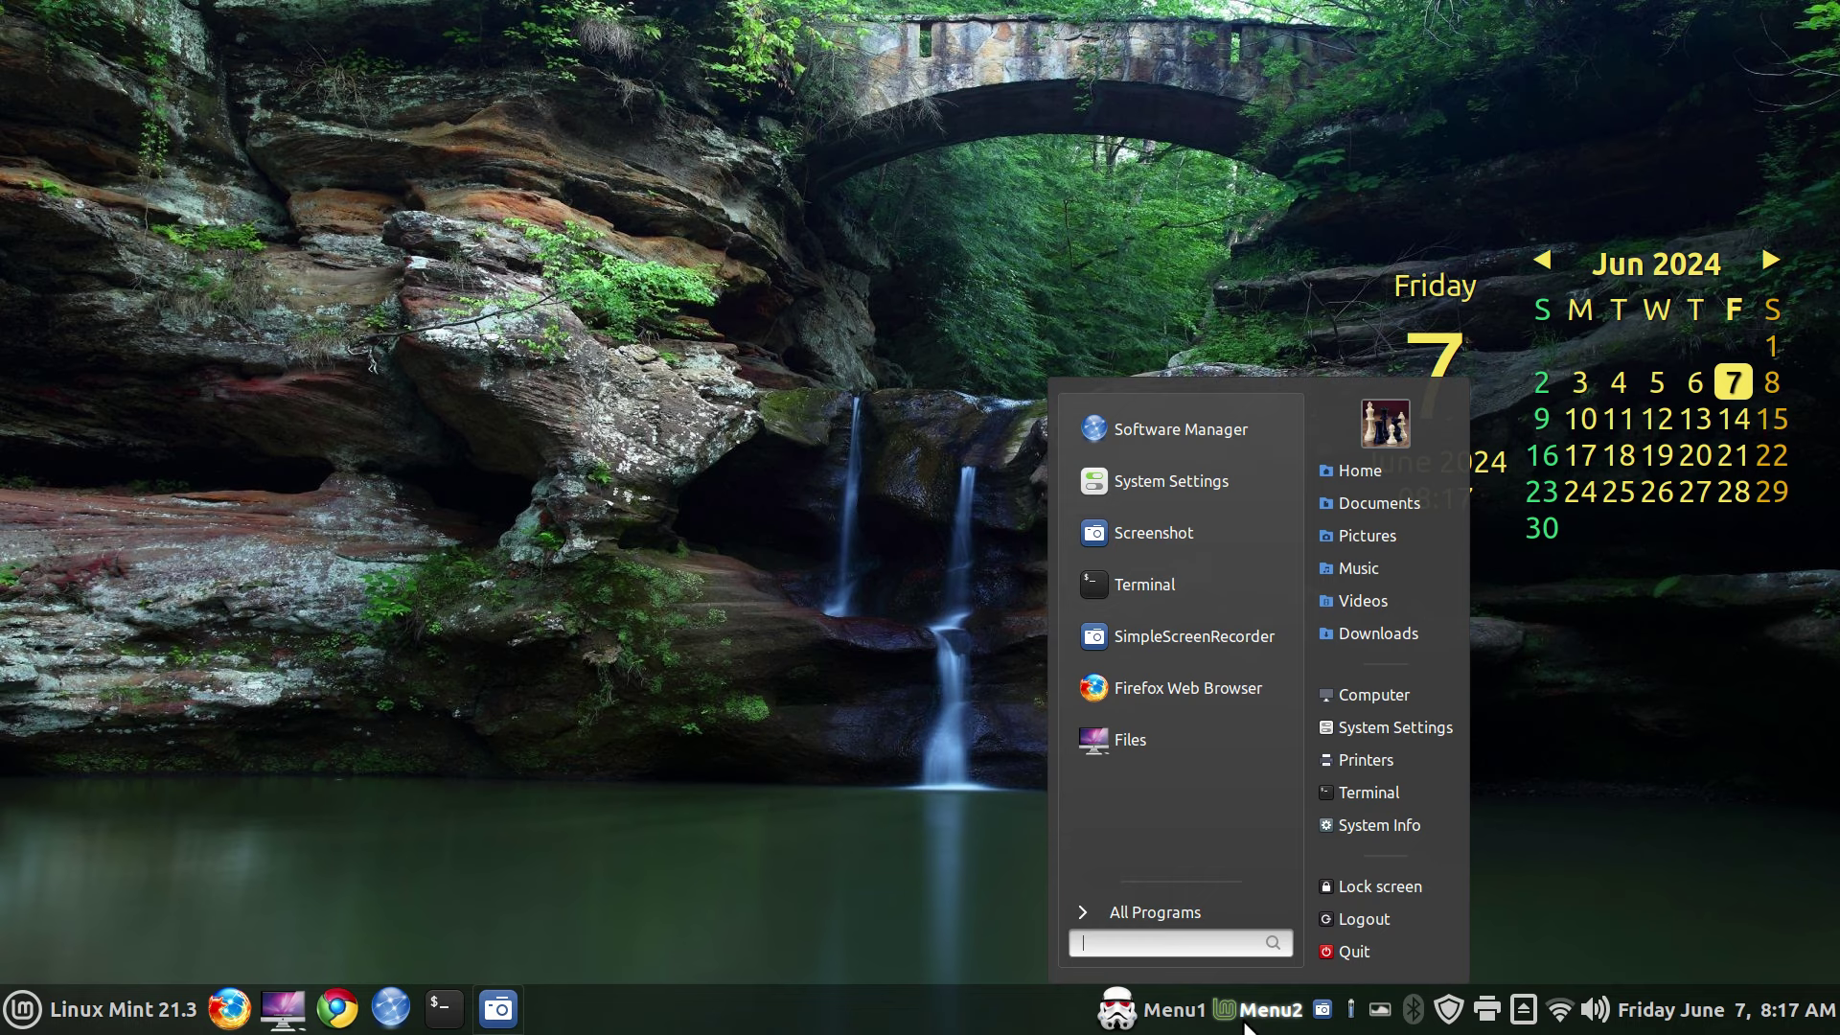
{"action": "left_click", "coordinate": [1039, 824]}
- Set the menu layout to MATE-Menu in CinnVIIStarkMenu's configuration and view the menu in that layout
{"action": "right_click", "coordinate": [1280, 1008]}
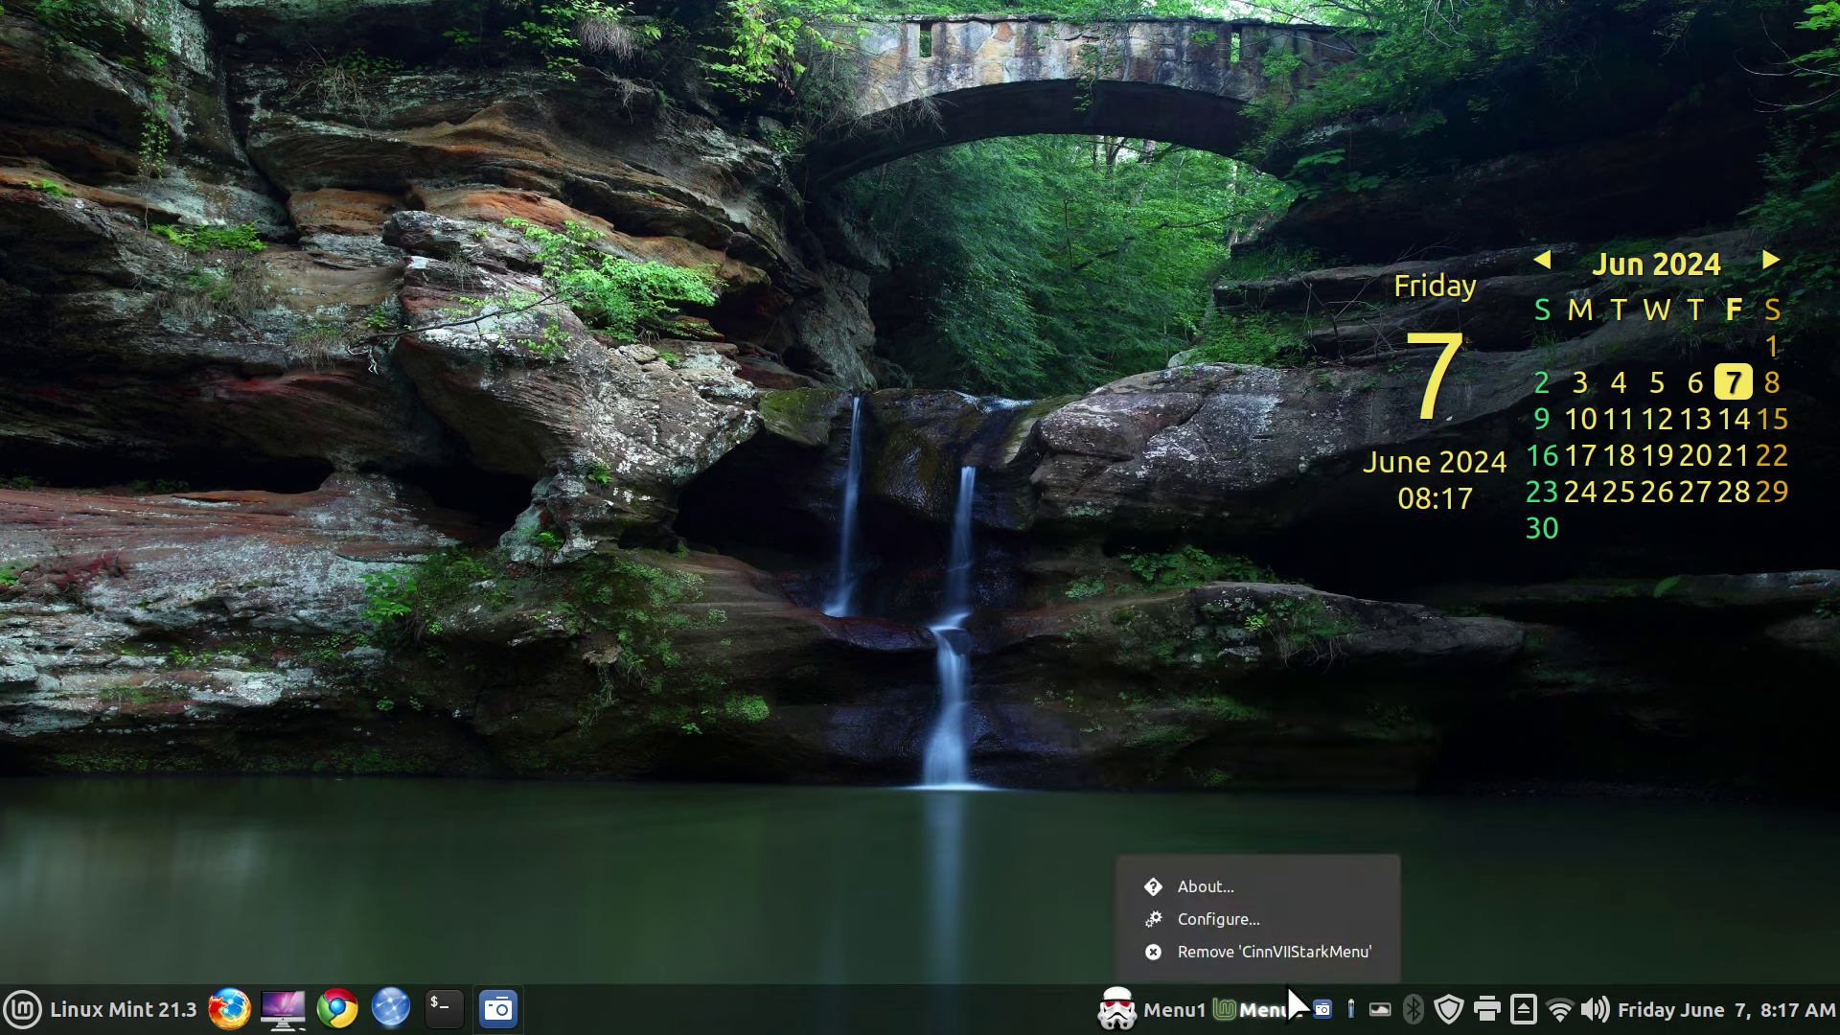
{"action": "left_click", "coordinate": [1249, 919]}
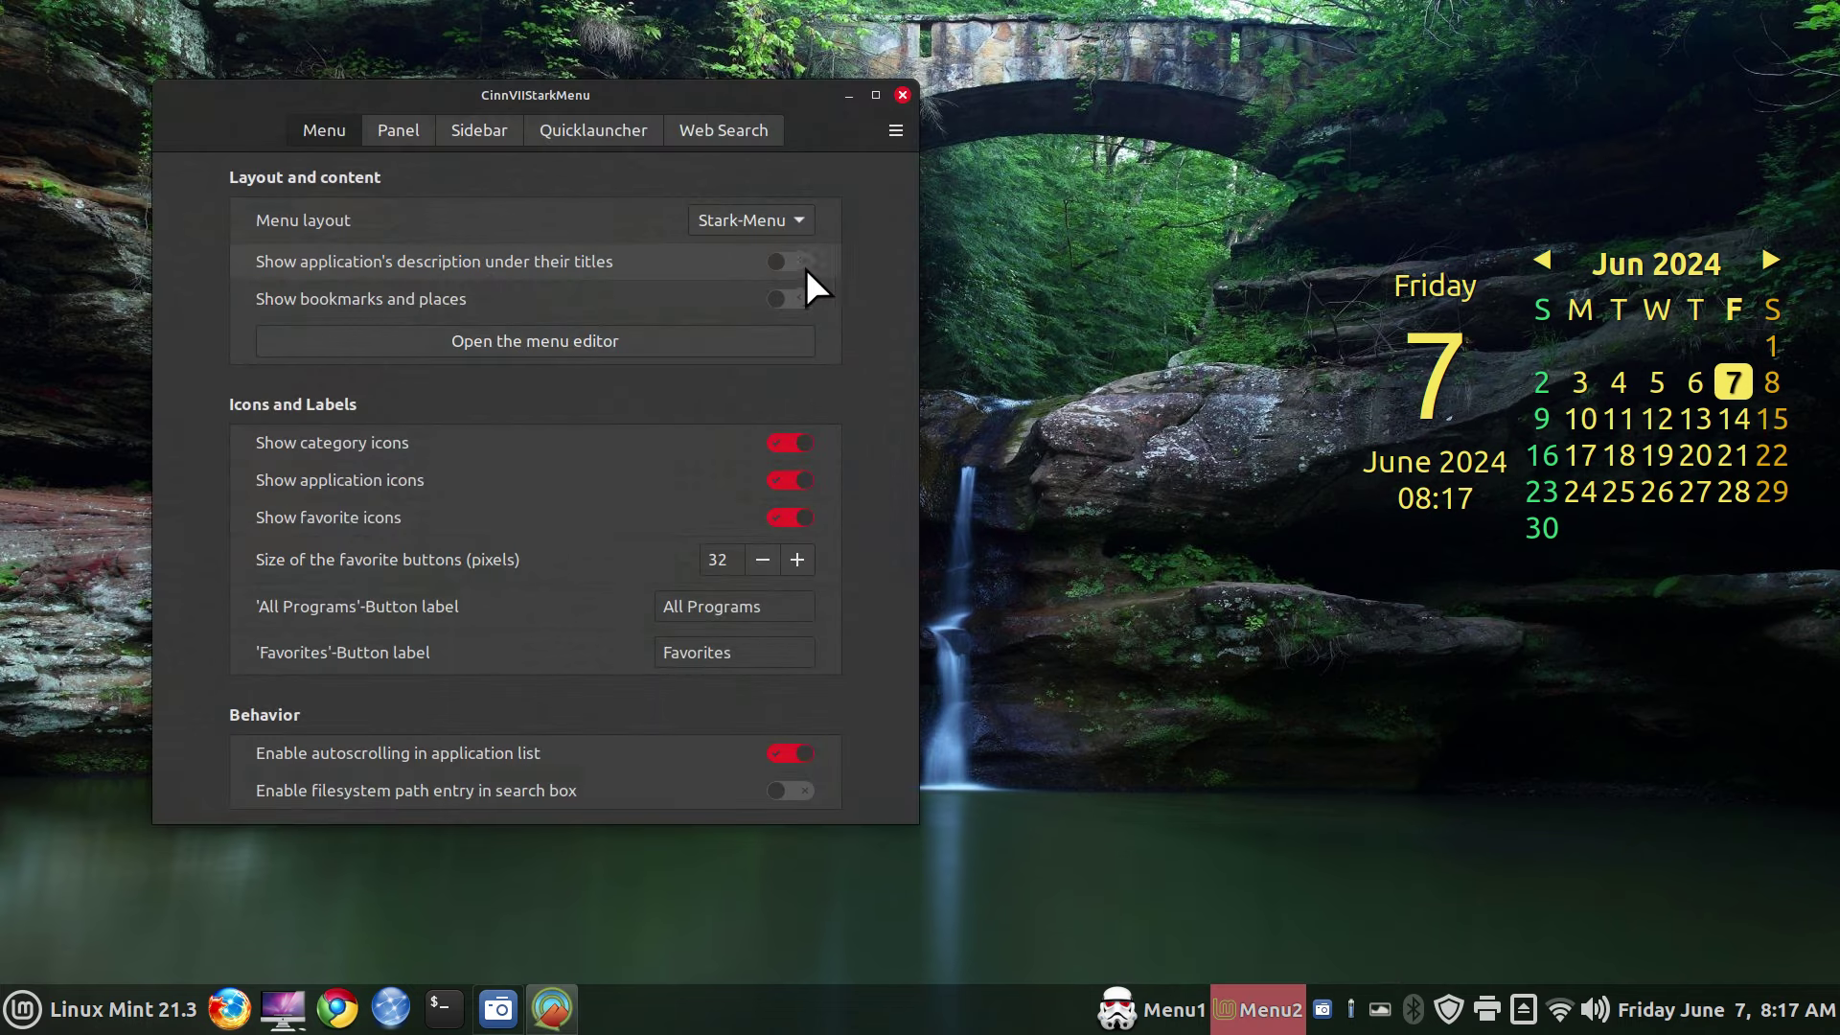
{"action": "left_click", "coordinate": [750, 220]}
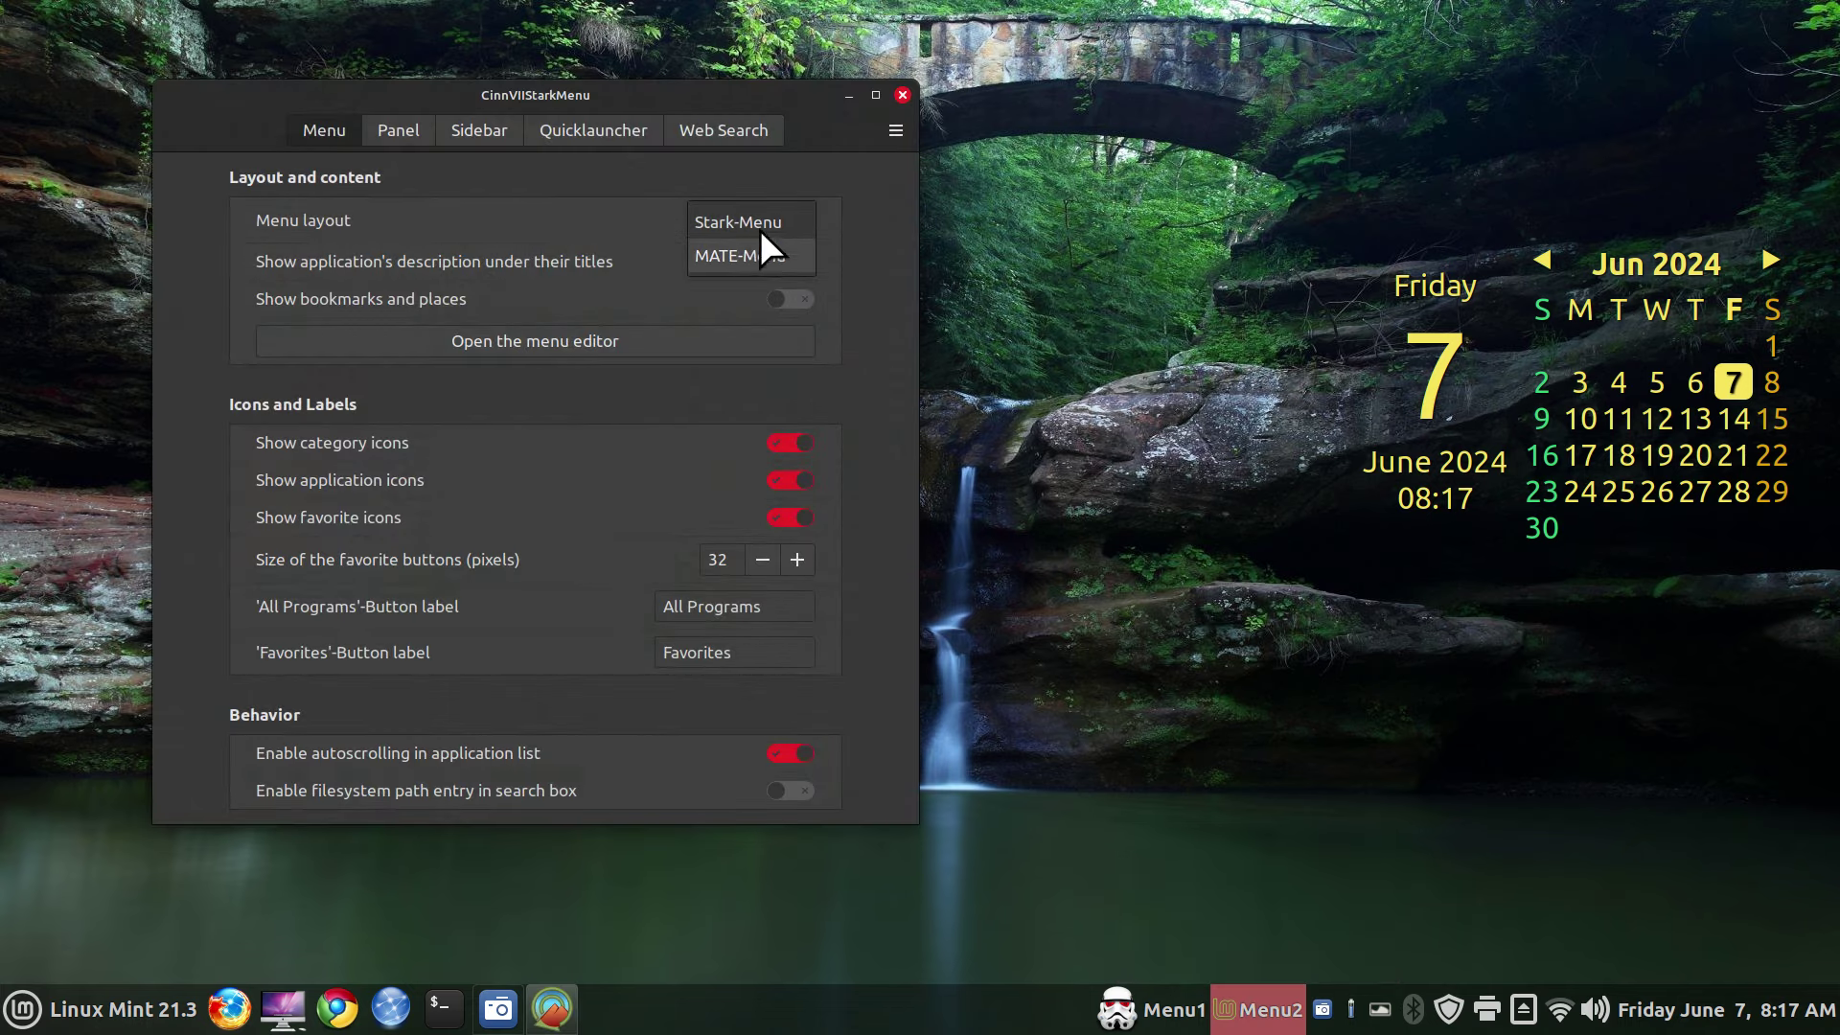
{"action": "left_click", "coordinate": [757, 251]}
{"action": "left_click_drag", "start_coordinate": [792, 90], "coordinate": [662, 71]}
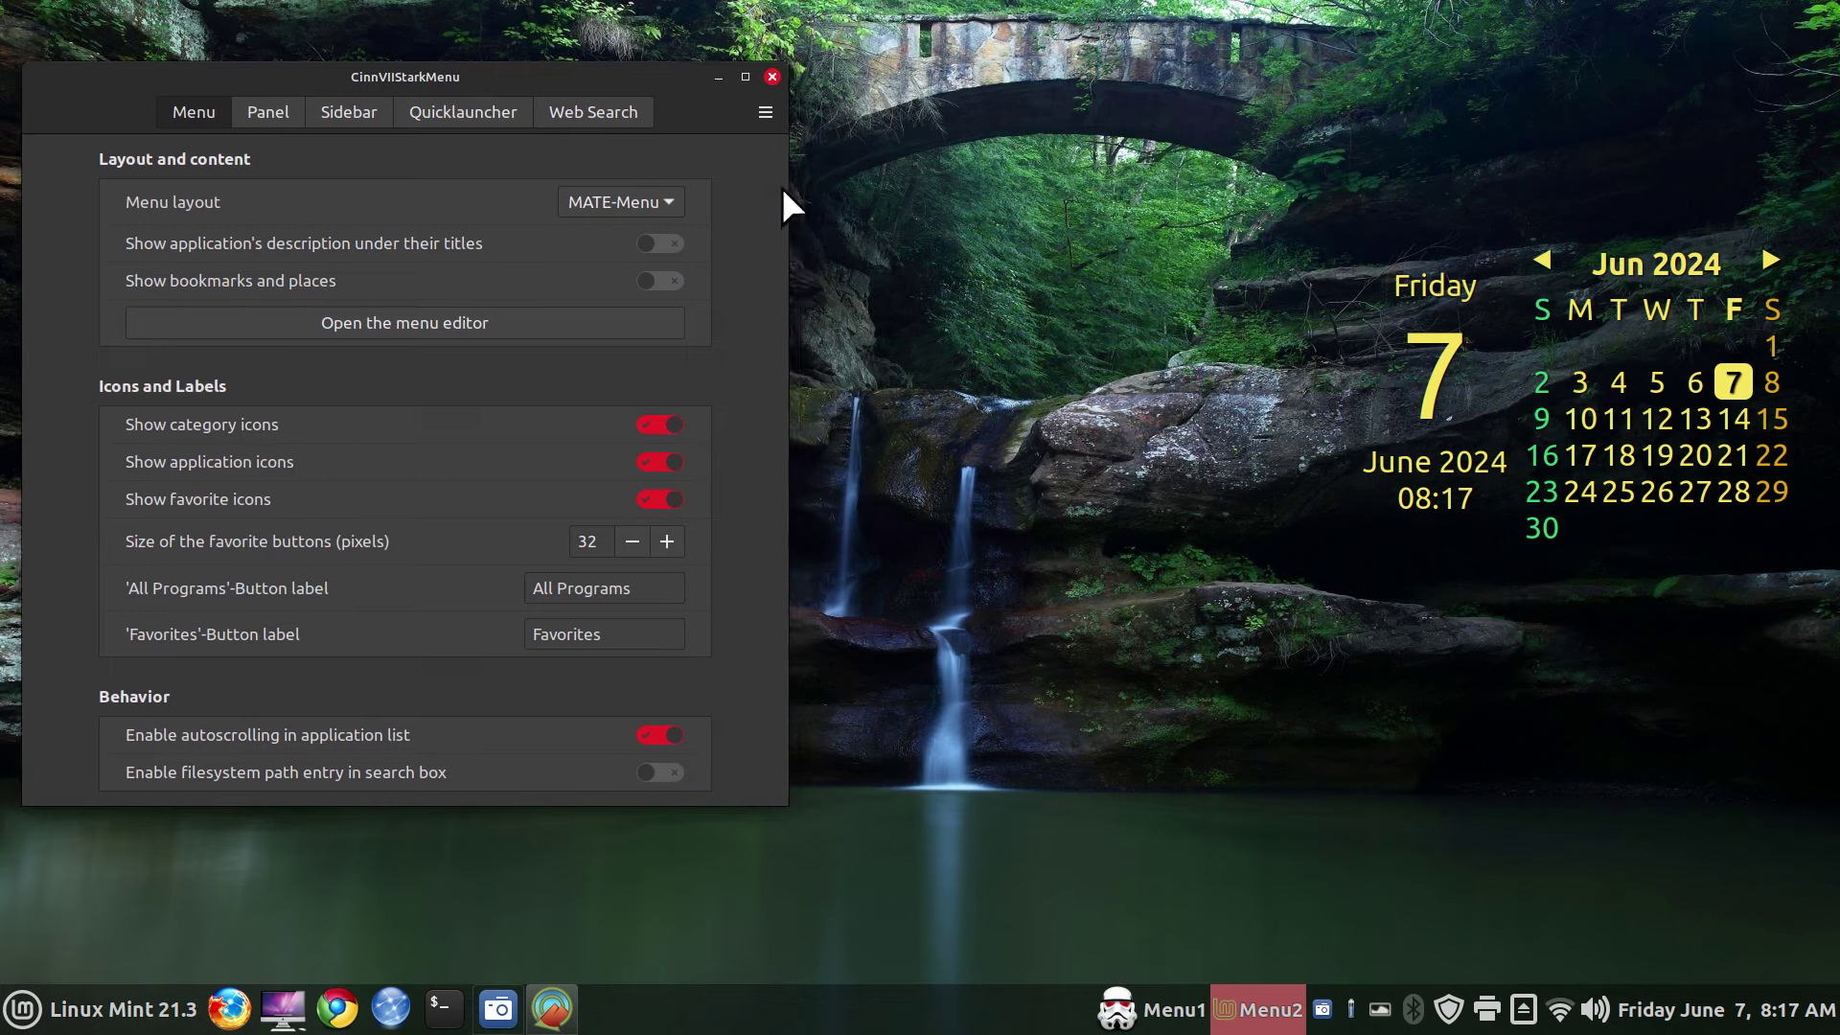
{"action": "left_click", "coordinate": [1263, 1010]}
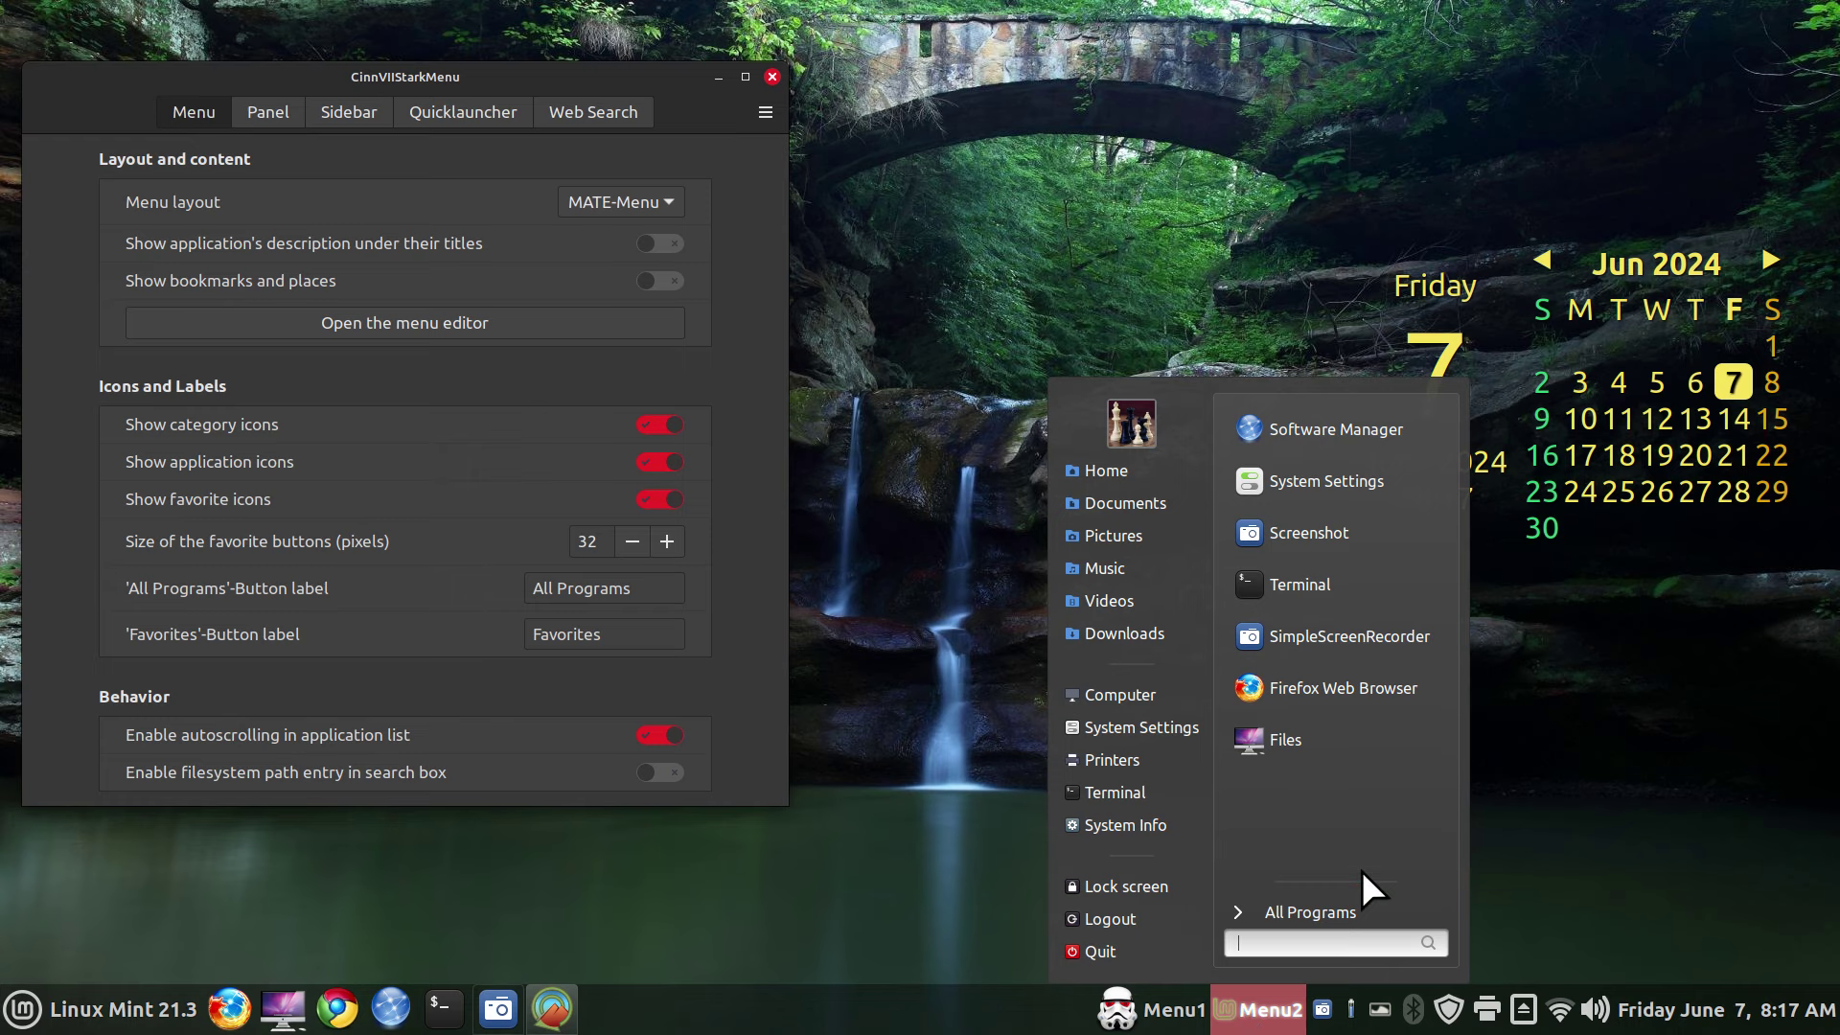
{"action": "left_click", "coordinate": [917, 257]}
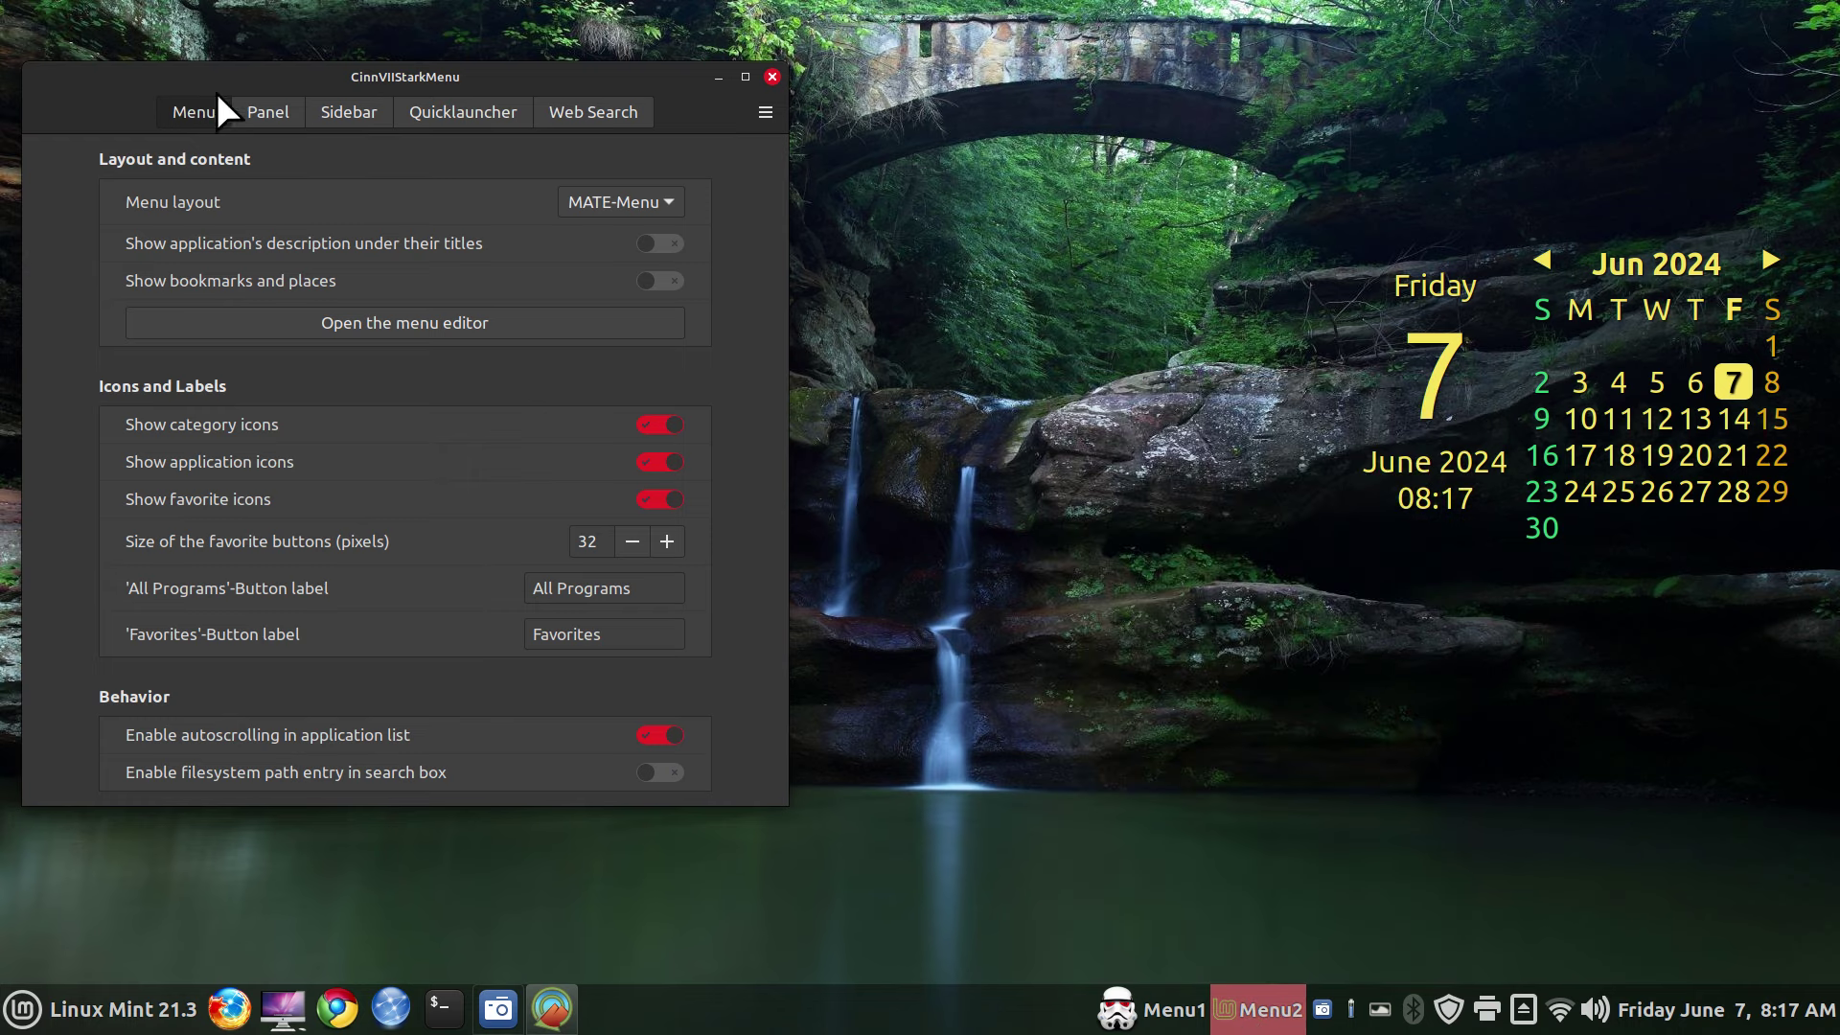
- Turn off the custom icon and label for CinnVIIStarkMenu's panel appearance
{"action": "left_click", "coordinate": [249, 107]}
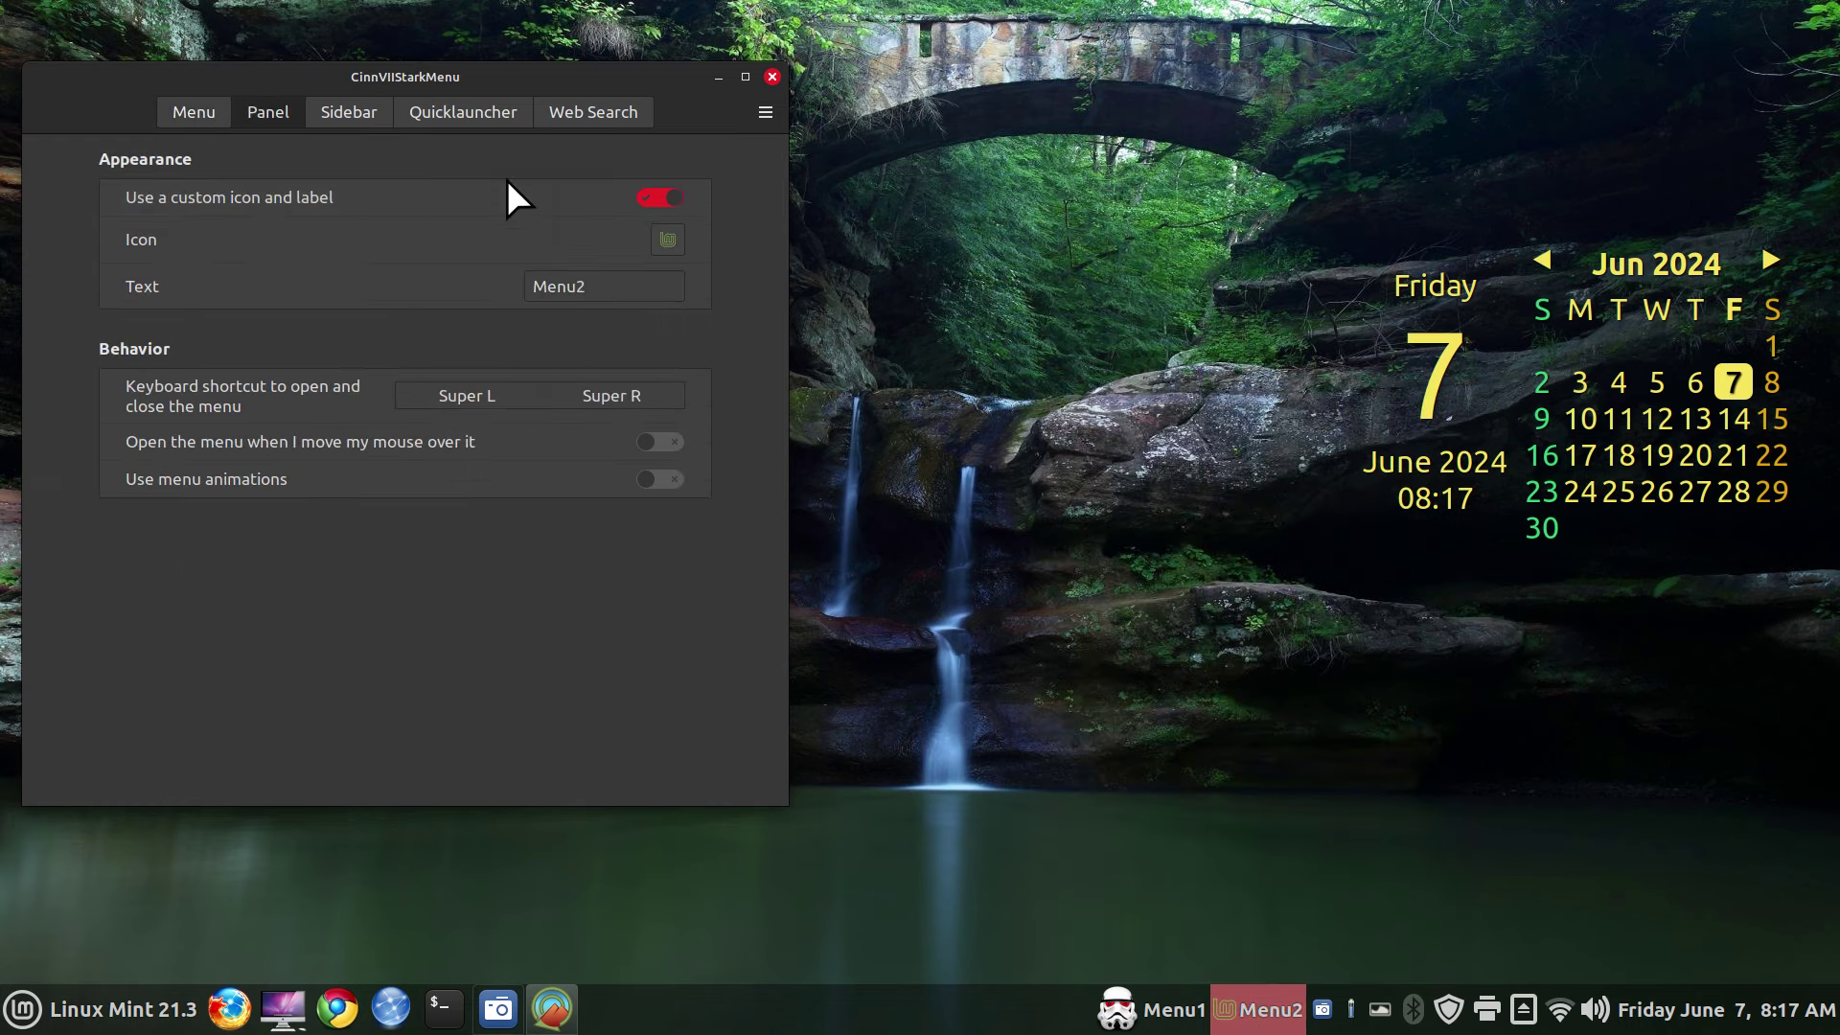
{"action": "left_click", "coordinate": [648, 195]}
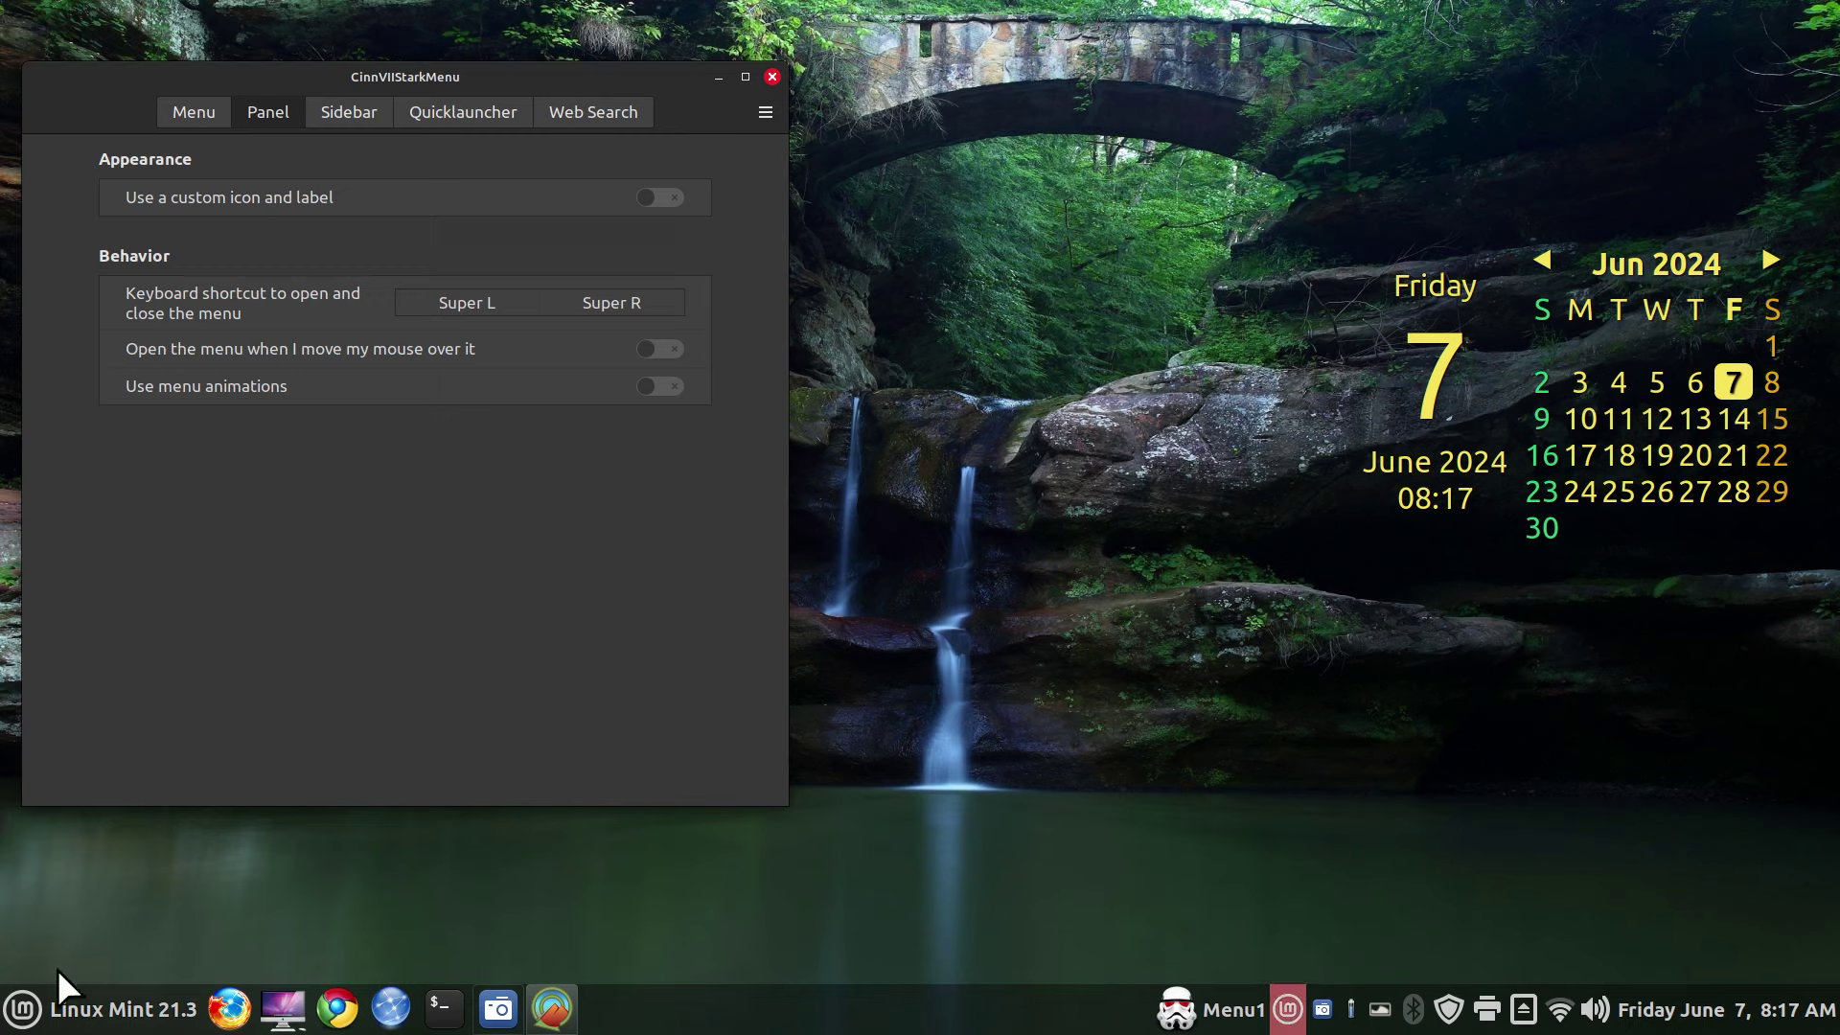
{"action": "left_click", "coordinate": [1291, 1022]}
{"action": "left_click", "coordinate": [1291, 1021]}
- Set the menu layout back to Stark-Menu and open the menu to view it
{"action": "left_click", "coordinate": [189, 108]}
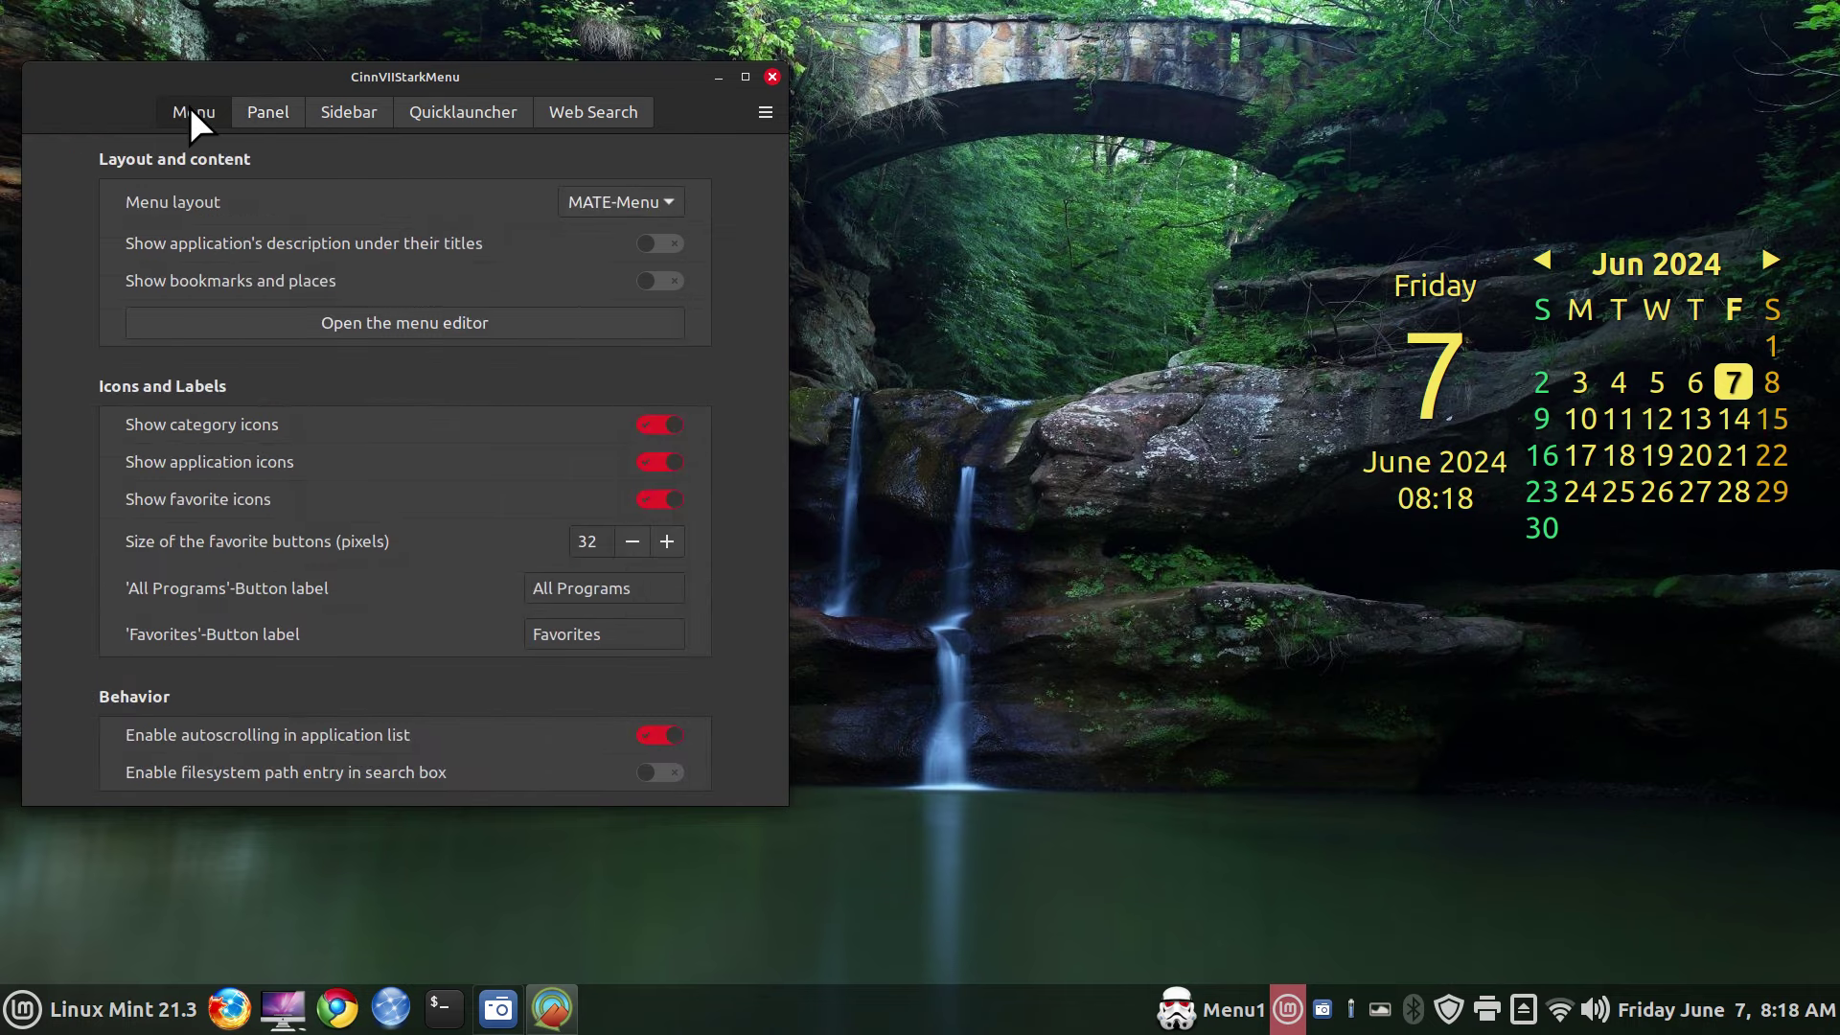
{"action": "left_click", "coordinate": [625, 201]}
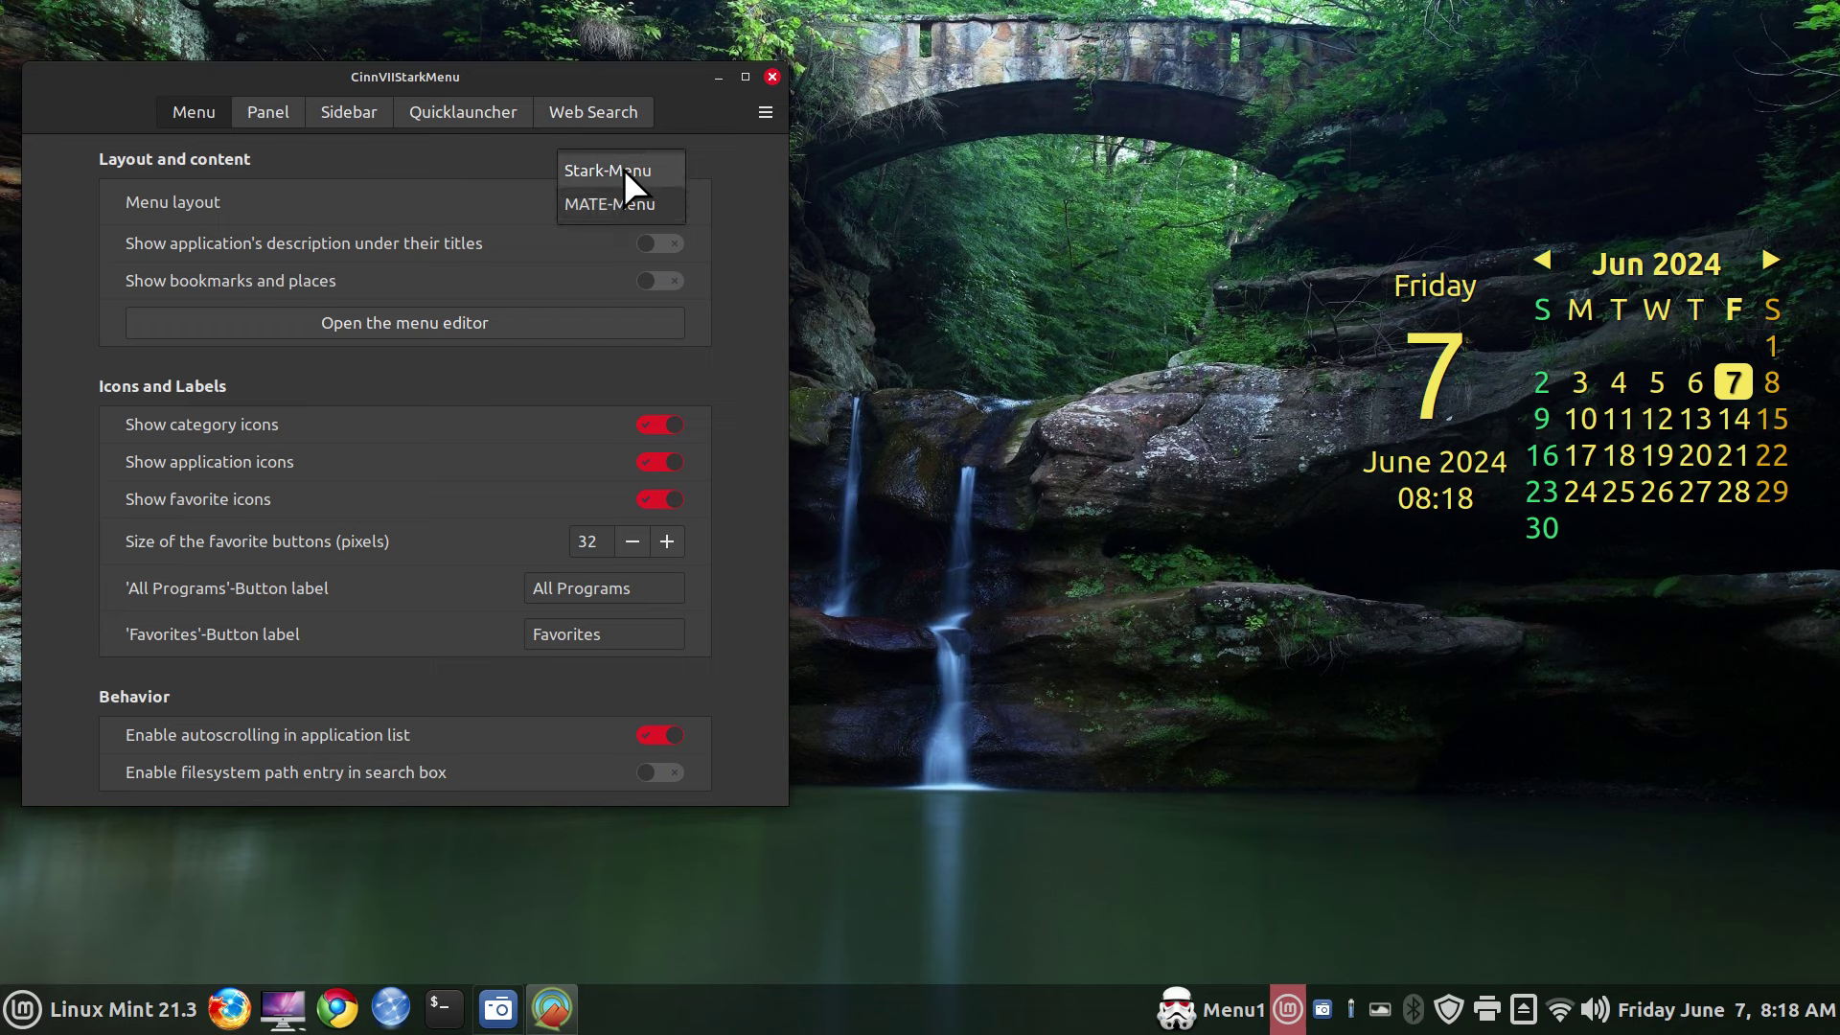
{"action": "left_click", "coordinate": [623, 168]}
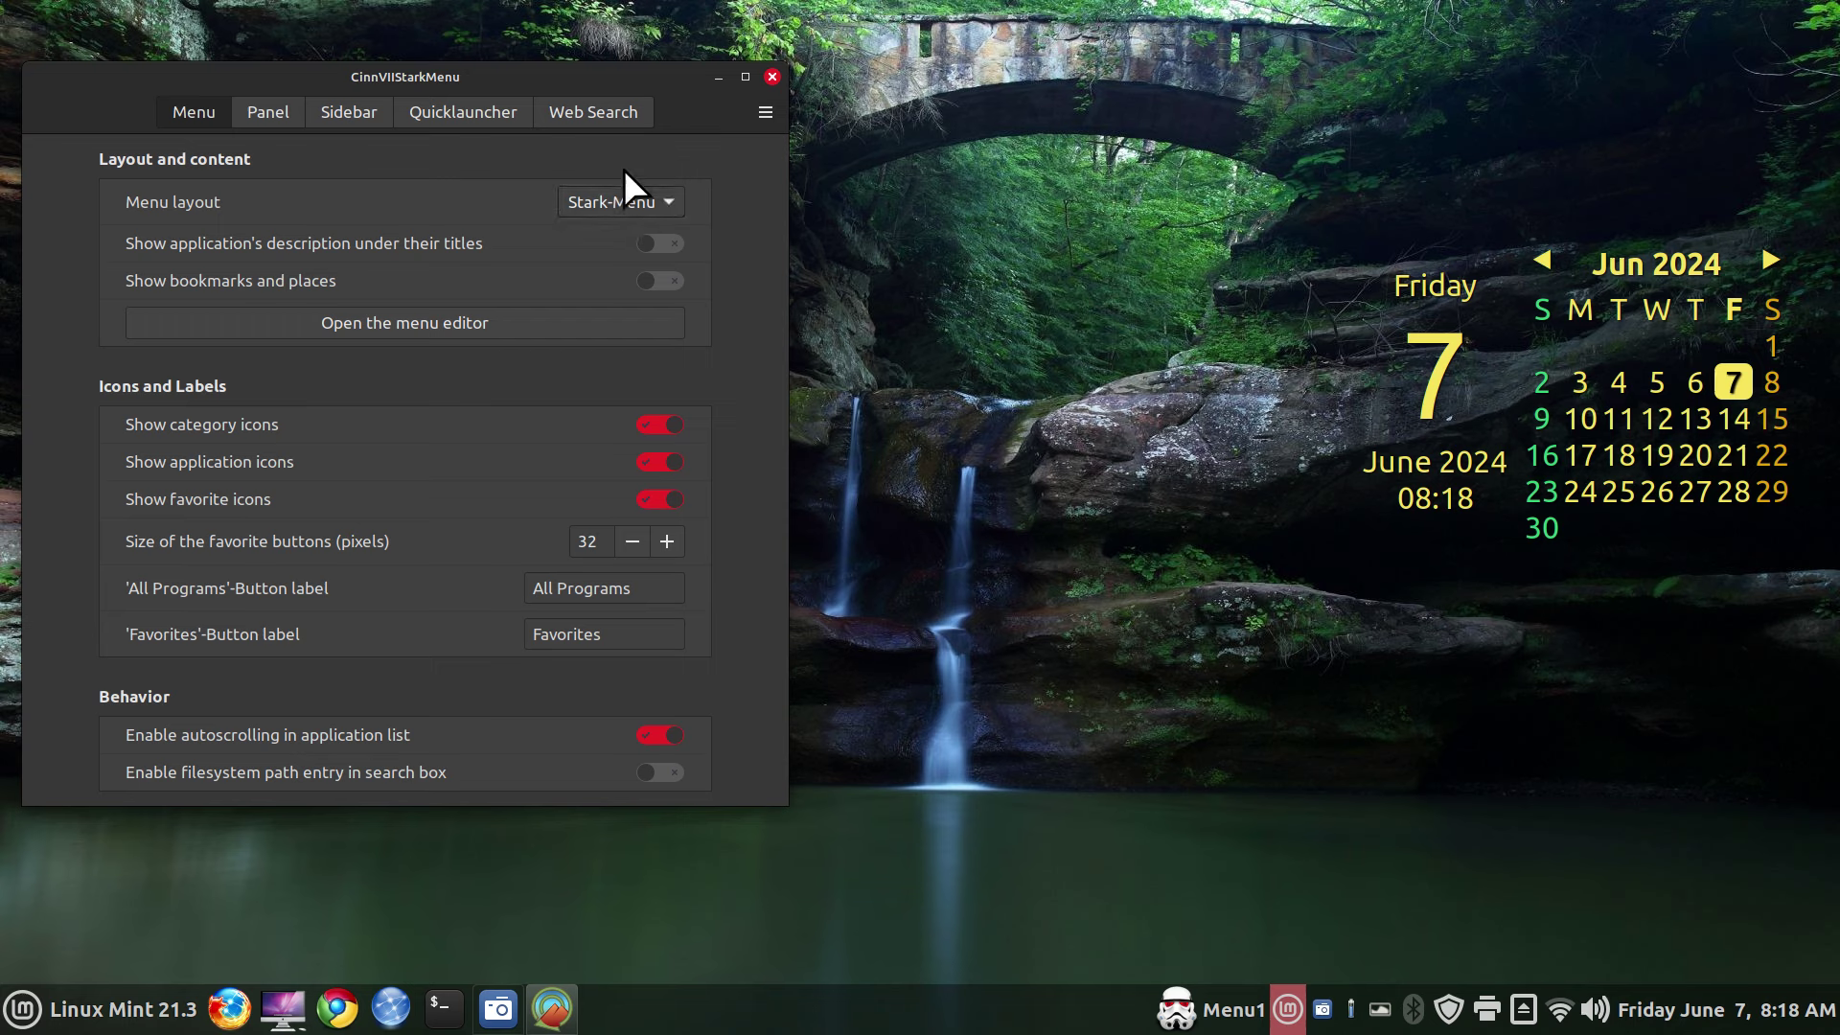
{"action": "left_click", "coordinate": [1290, 1011]}
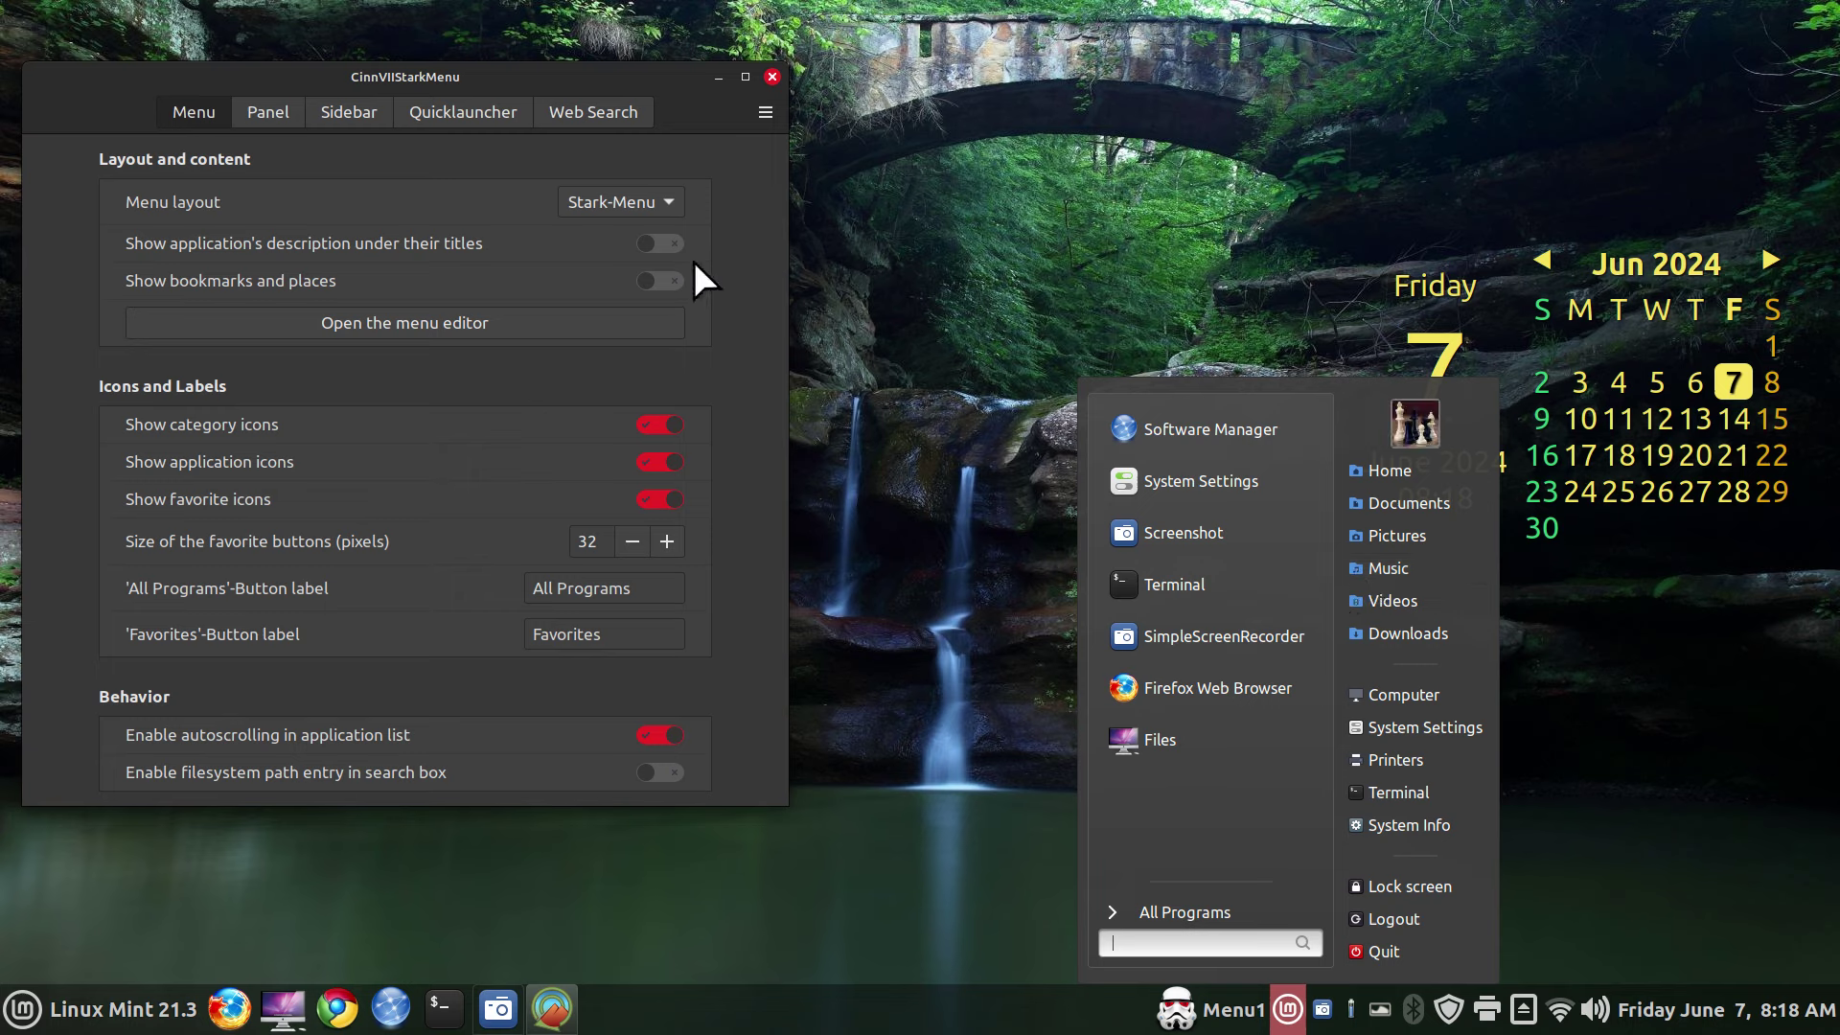
- Show application descriptions under their titles and compare the menu in the Stark-Menu and MATE-Menu layouts
{"action": "left_click", "coordinate": [671, 244]}
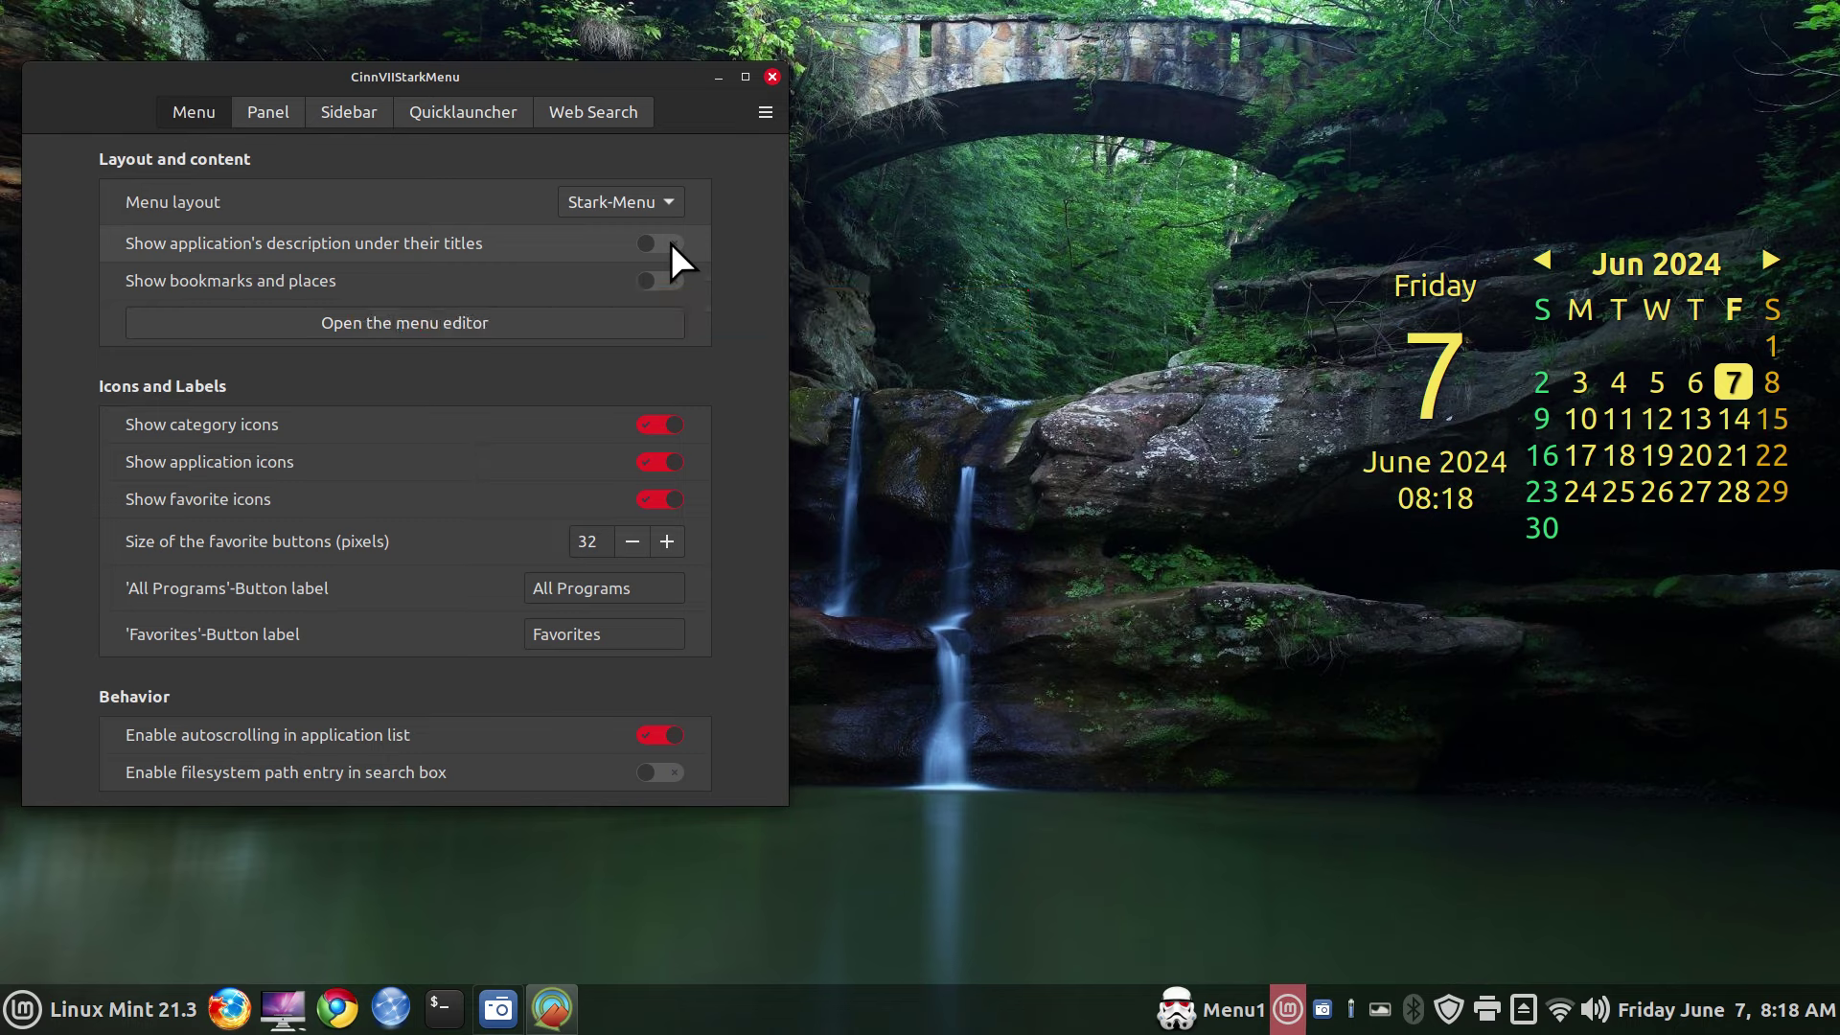
{"action": "left_click", "coordinate": [1286, 1009]}
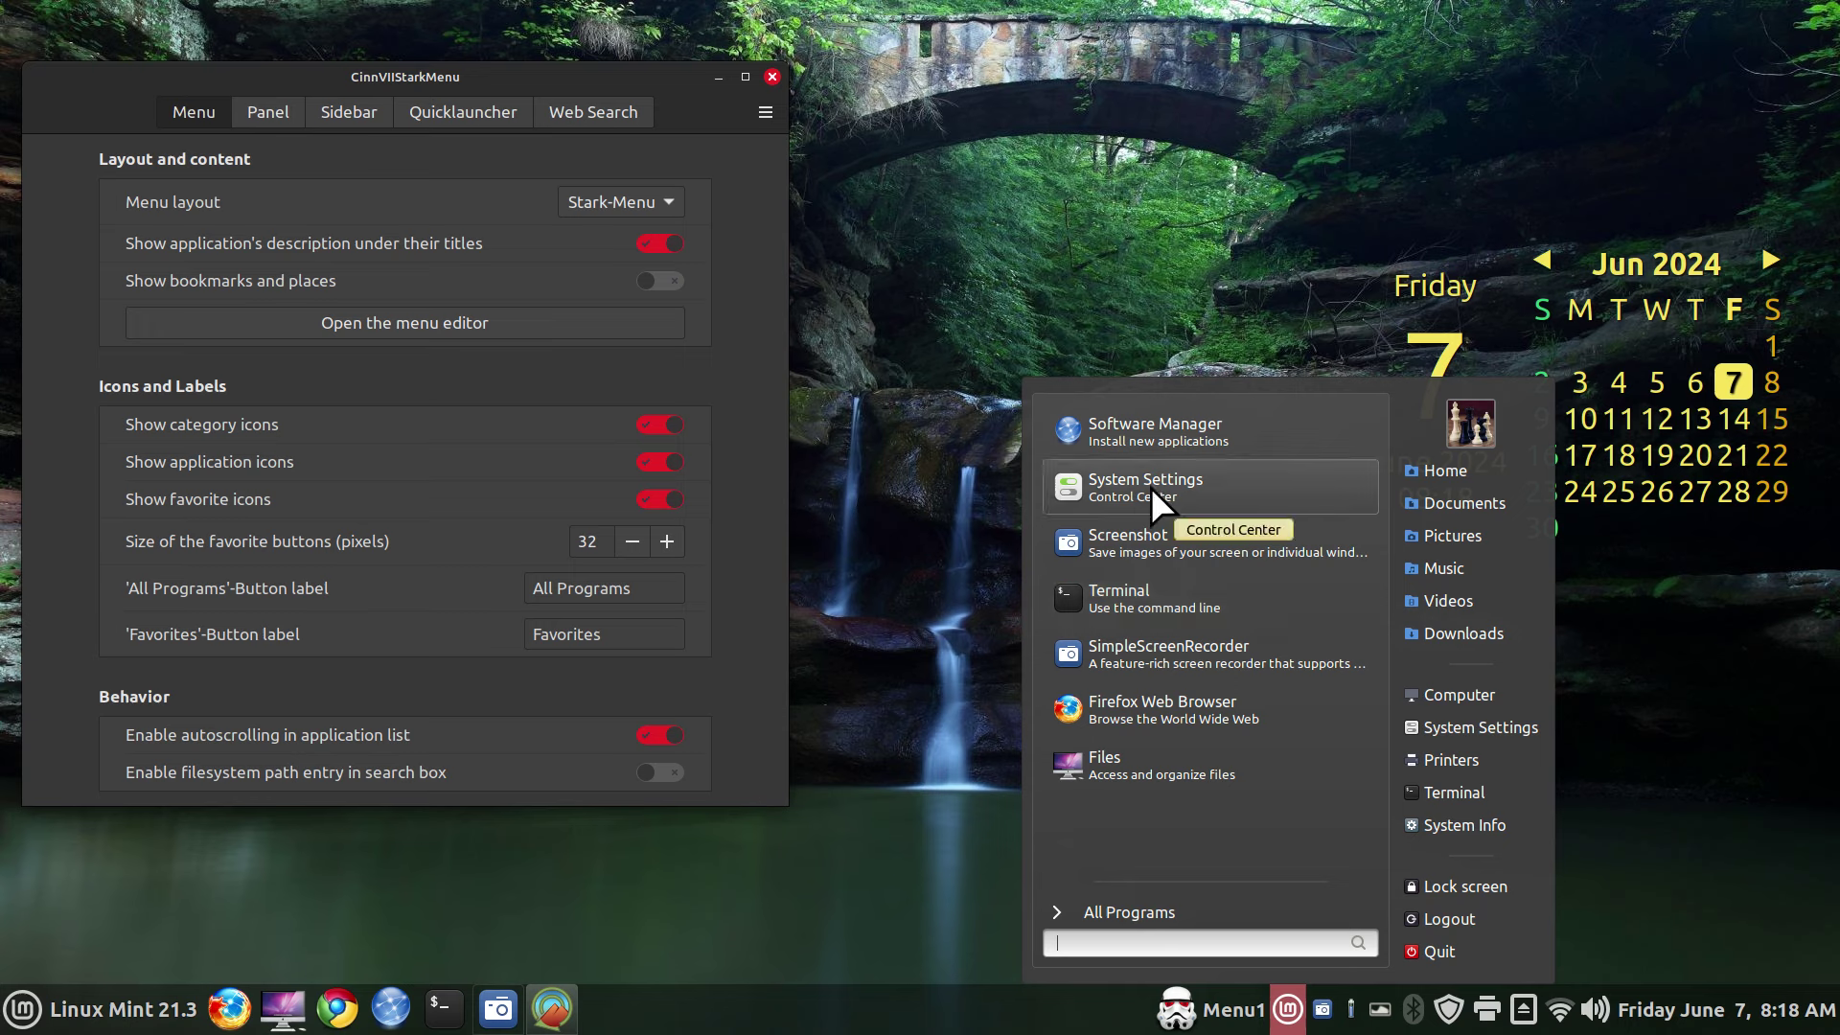
{"action": "left_click", "coordinate": [654, 203]}
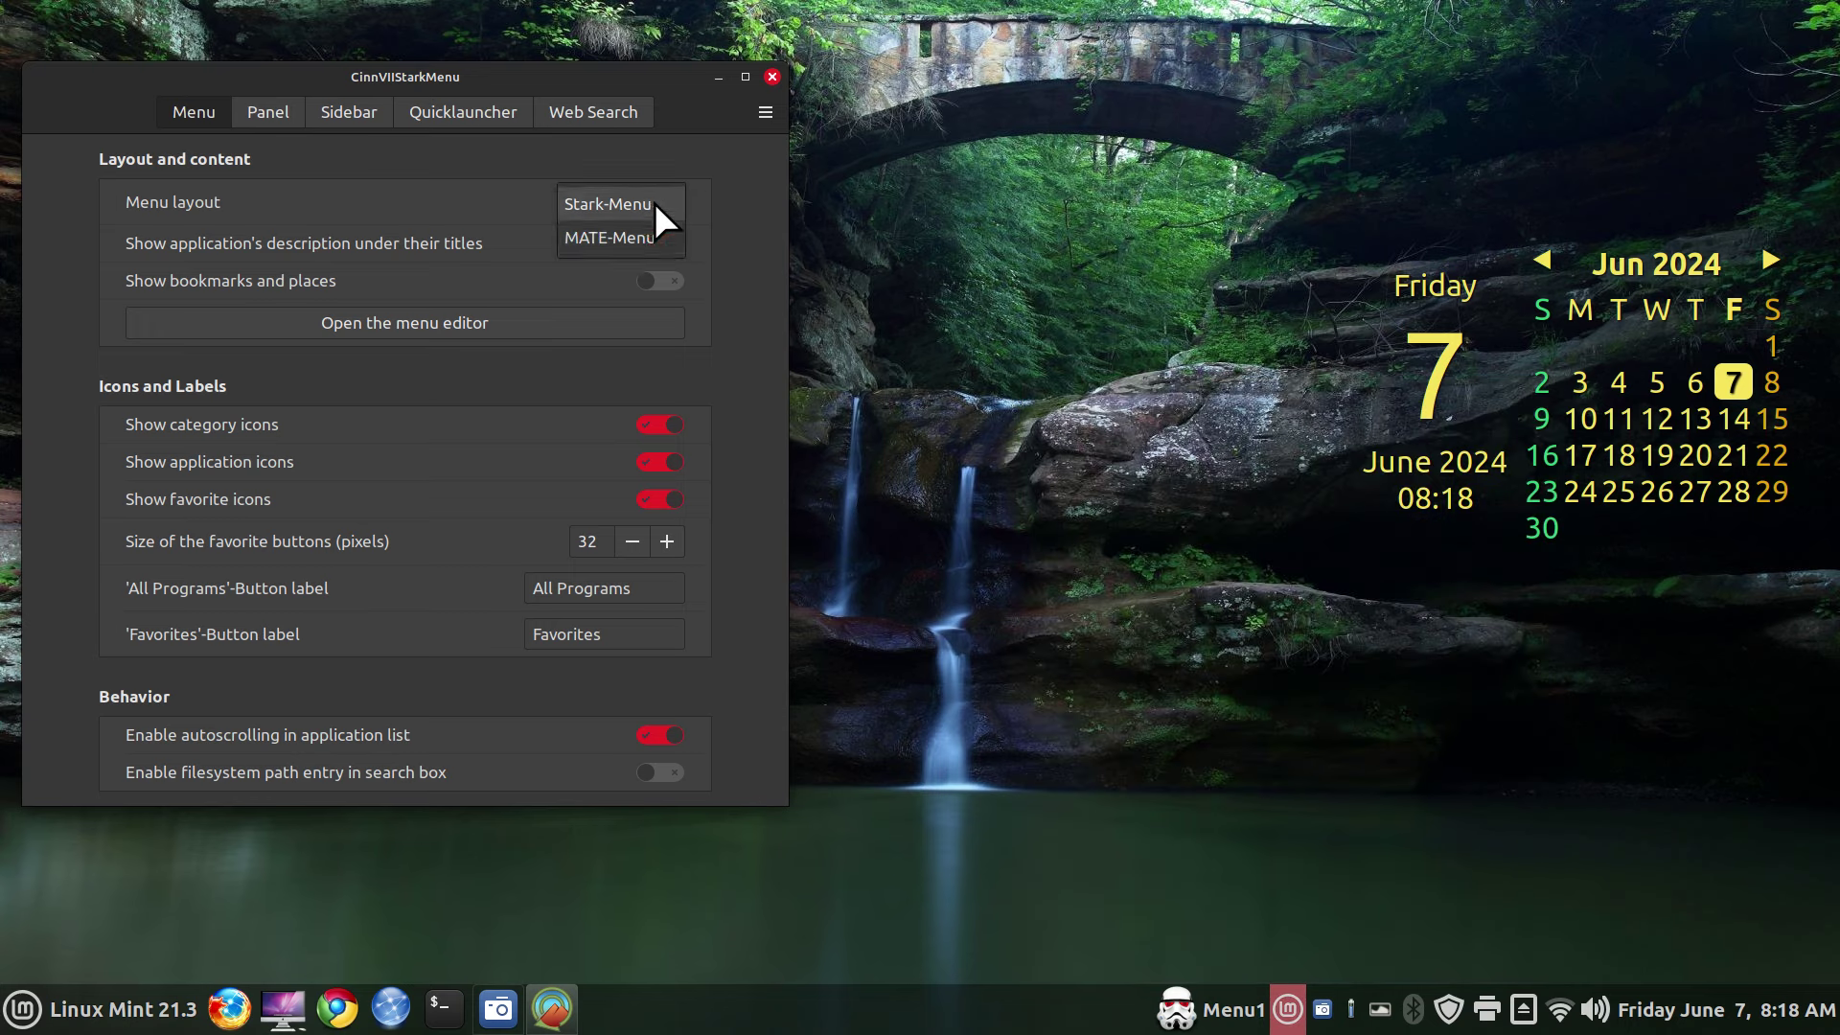
{"action": "left_click", "coordinate": [640, 232]}
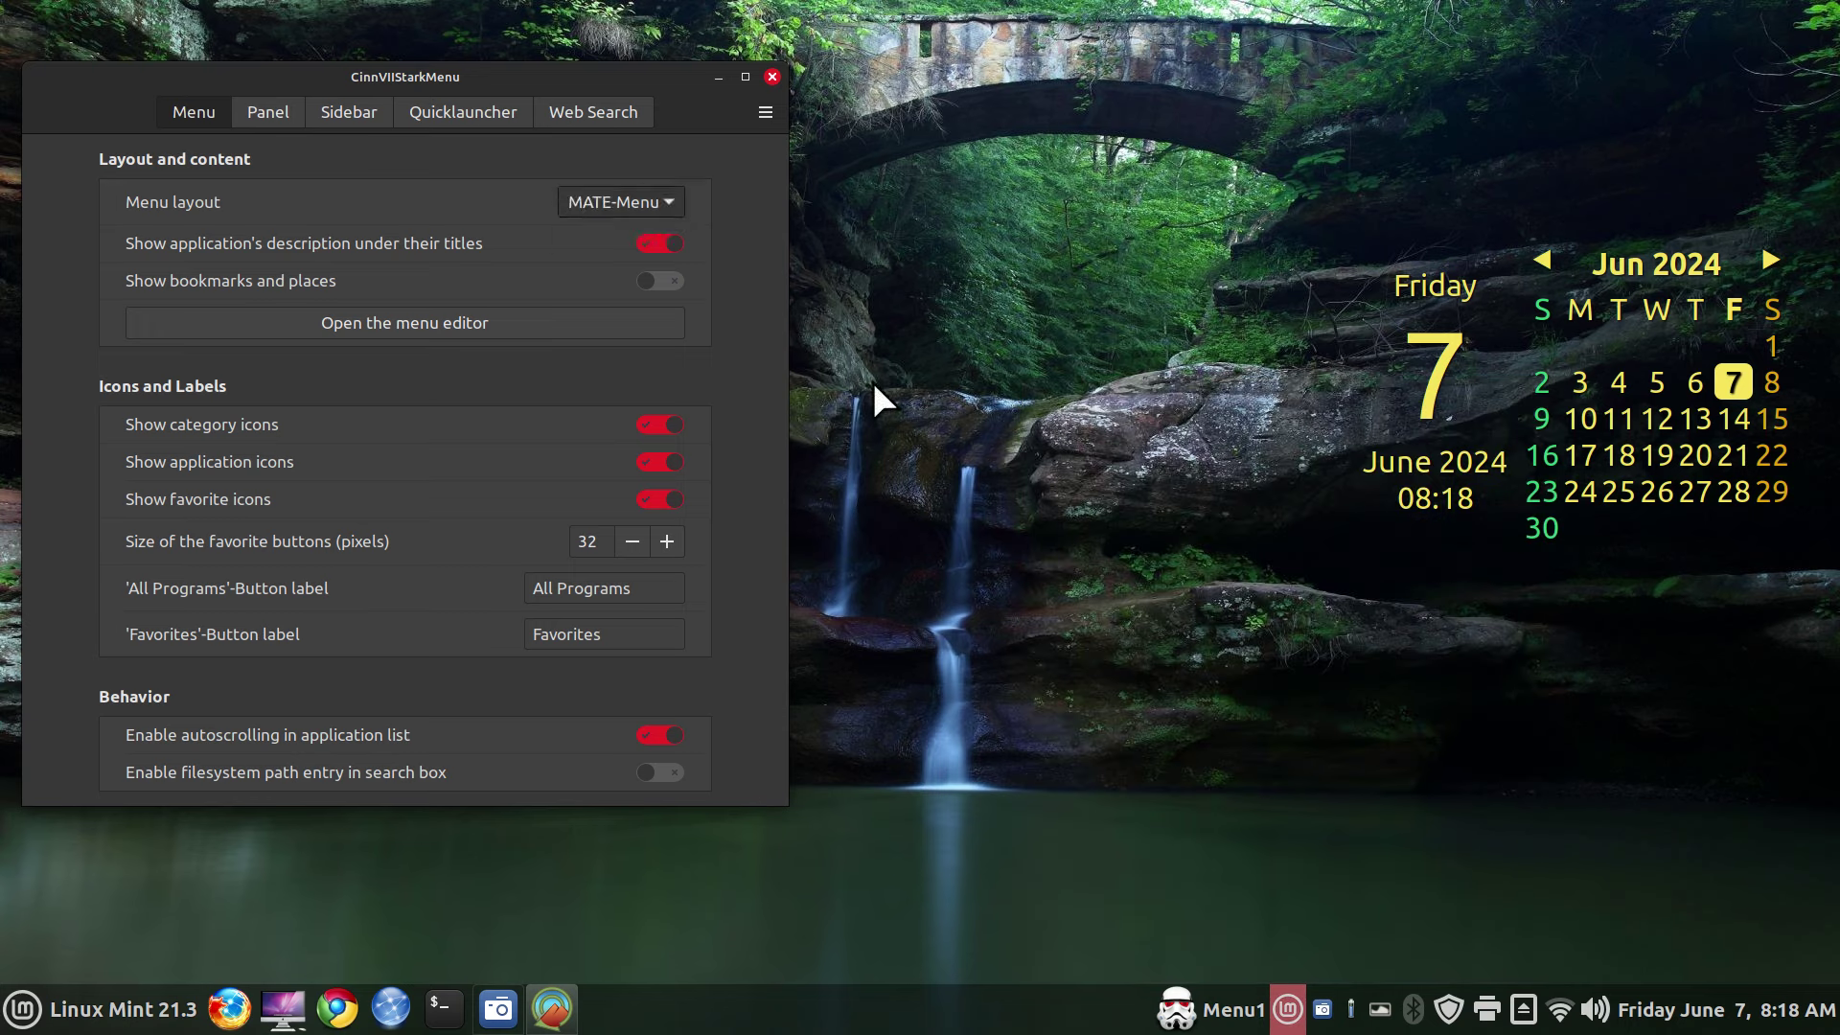
{"action": "left_click", "coordinate": [1301, 1002]}
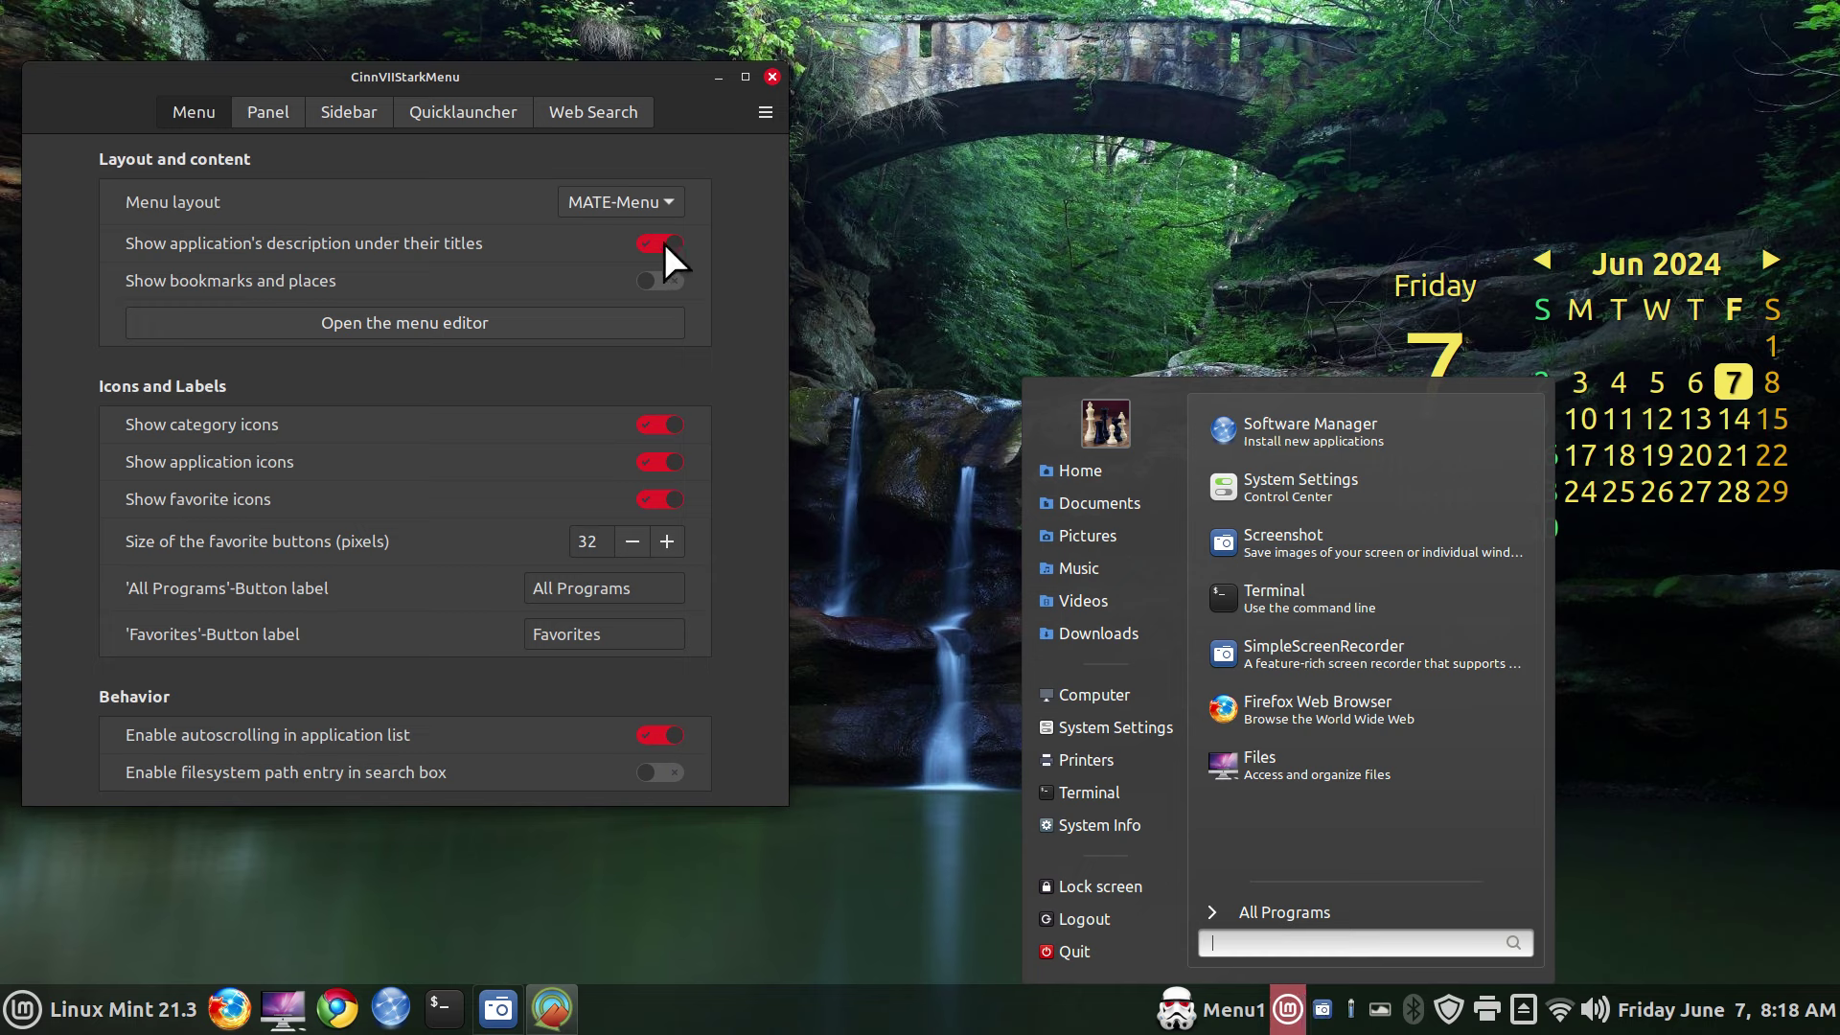
- Switch the menu layout from MATE-Menu to Stark-Menu and view the menu with application descriptions
{"action": "left_click", "coordinate": [621, 197]}
{"action": "left_click", "coordinate": [620, 197]}
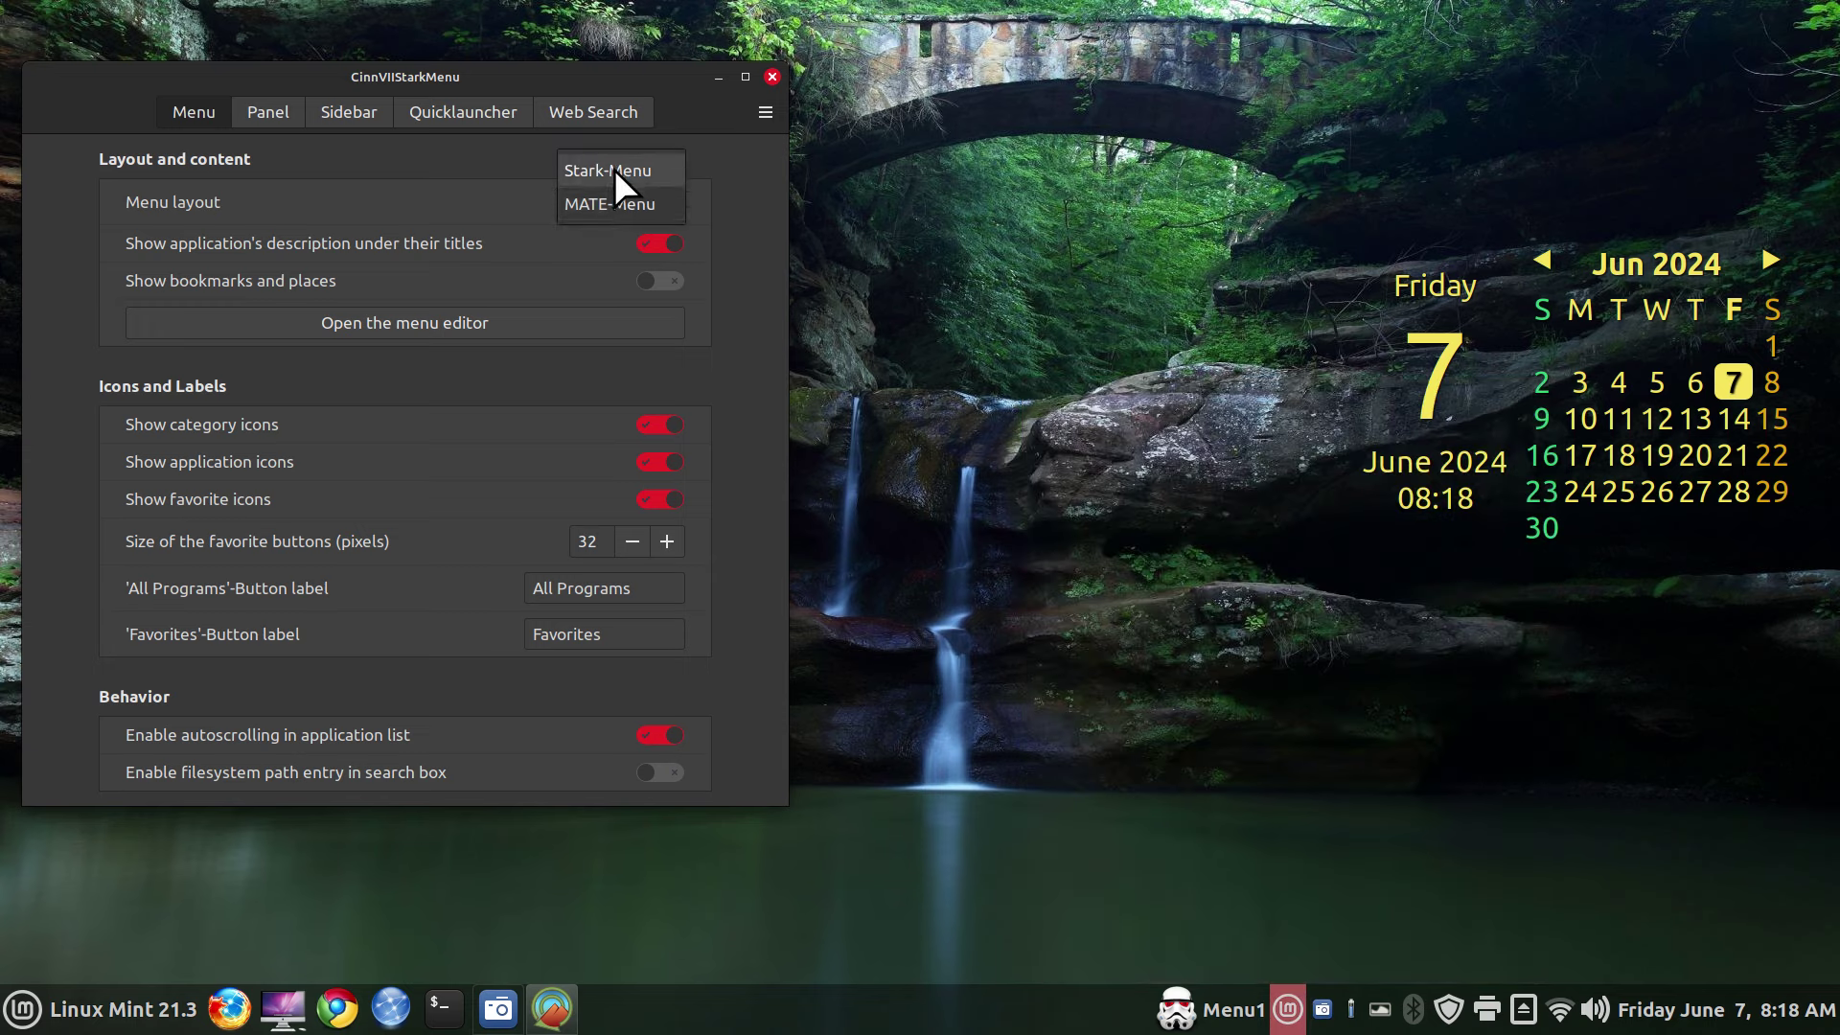
{"action": "left_click", "coordinate": [613, 169]}
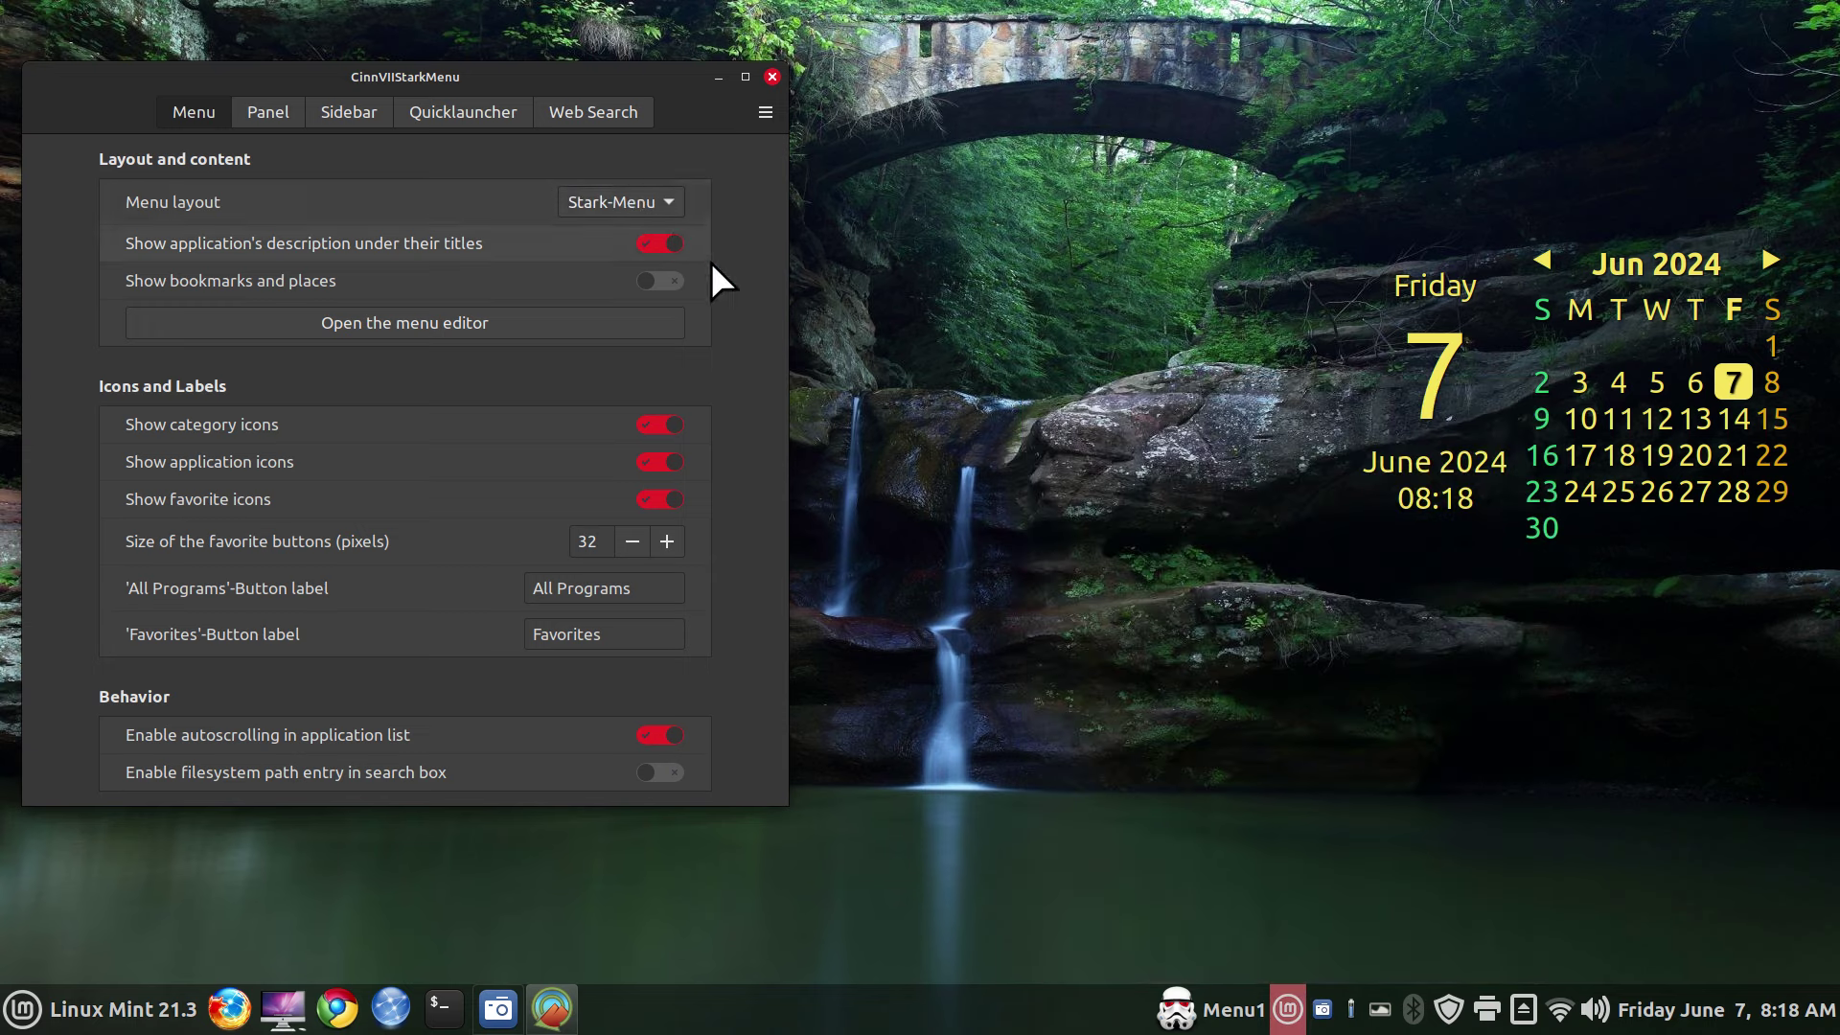
{"action": "left_click", "coordinate": [1236, 1010]}
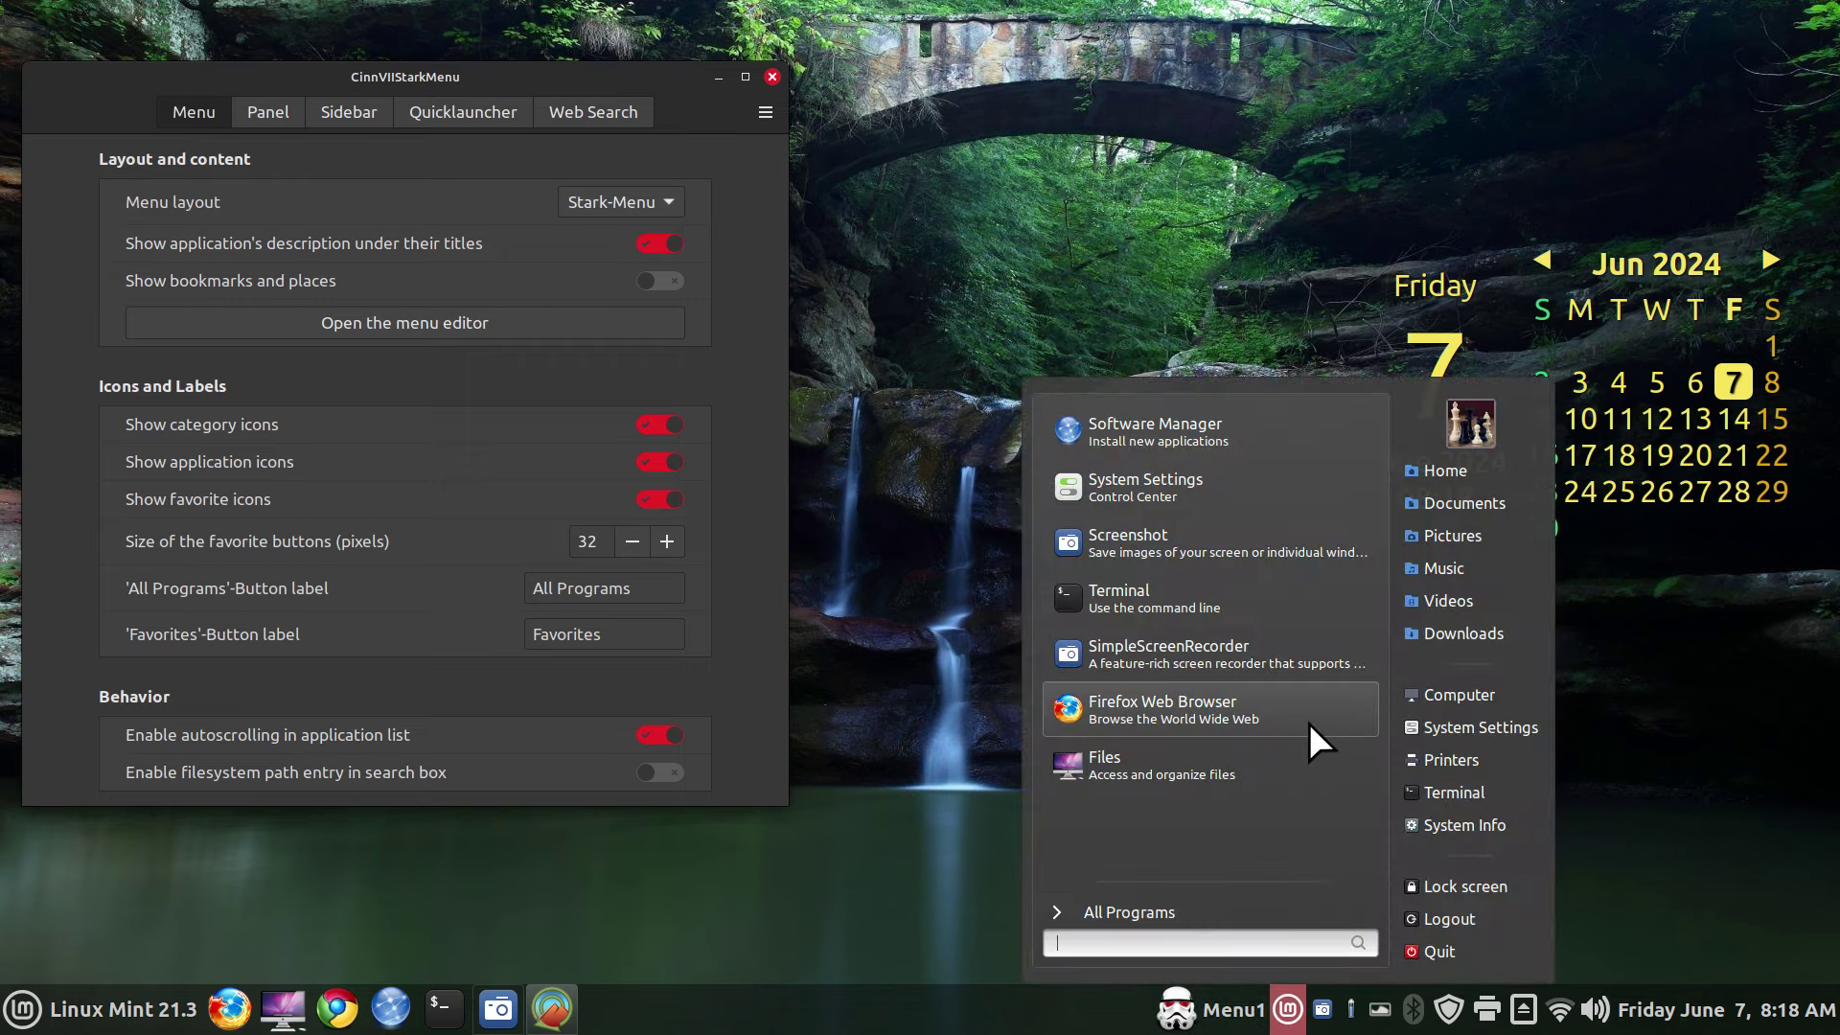
- Turn off application descriptions under their titles and check the menu's simpler application list
{"action": "left_click", "coordinate": [652, 241]}
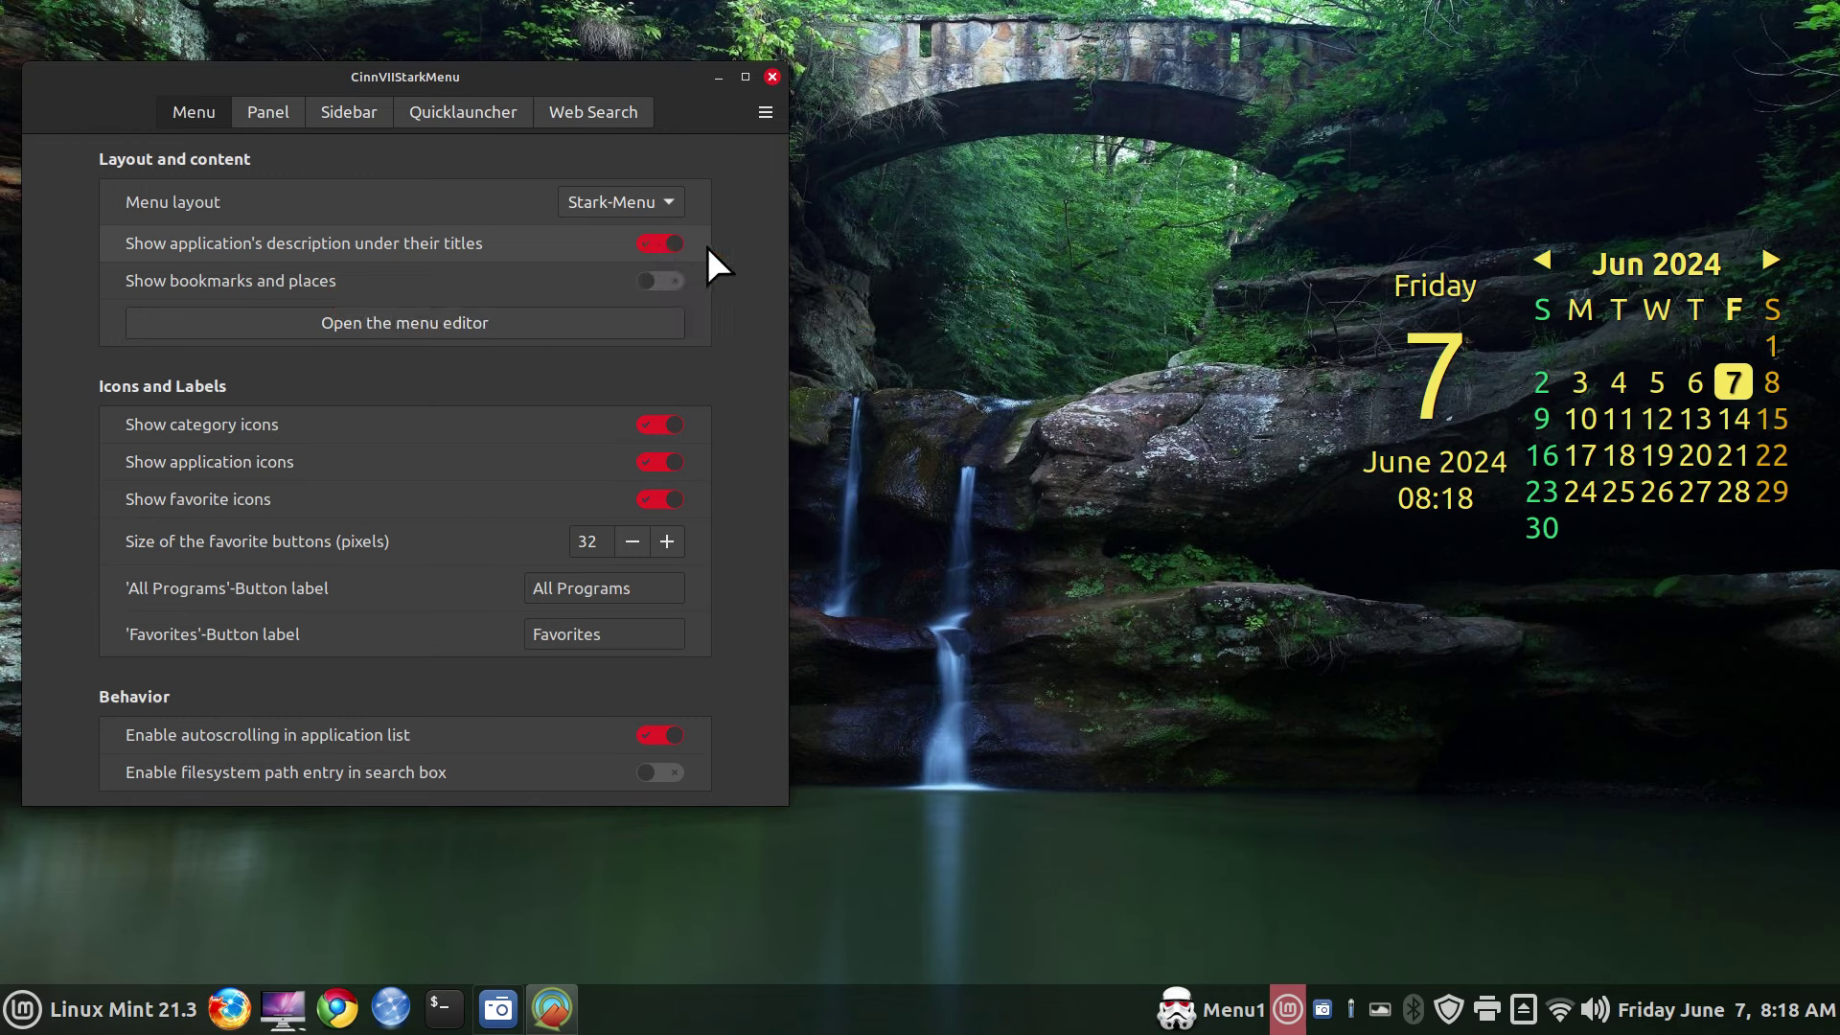
{"action": "left_click", "coordinate": [645, 244]}
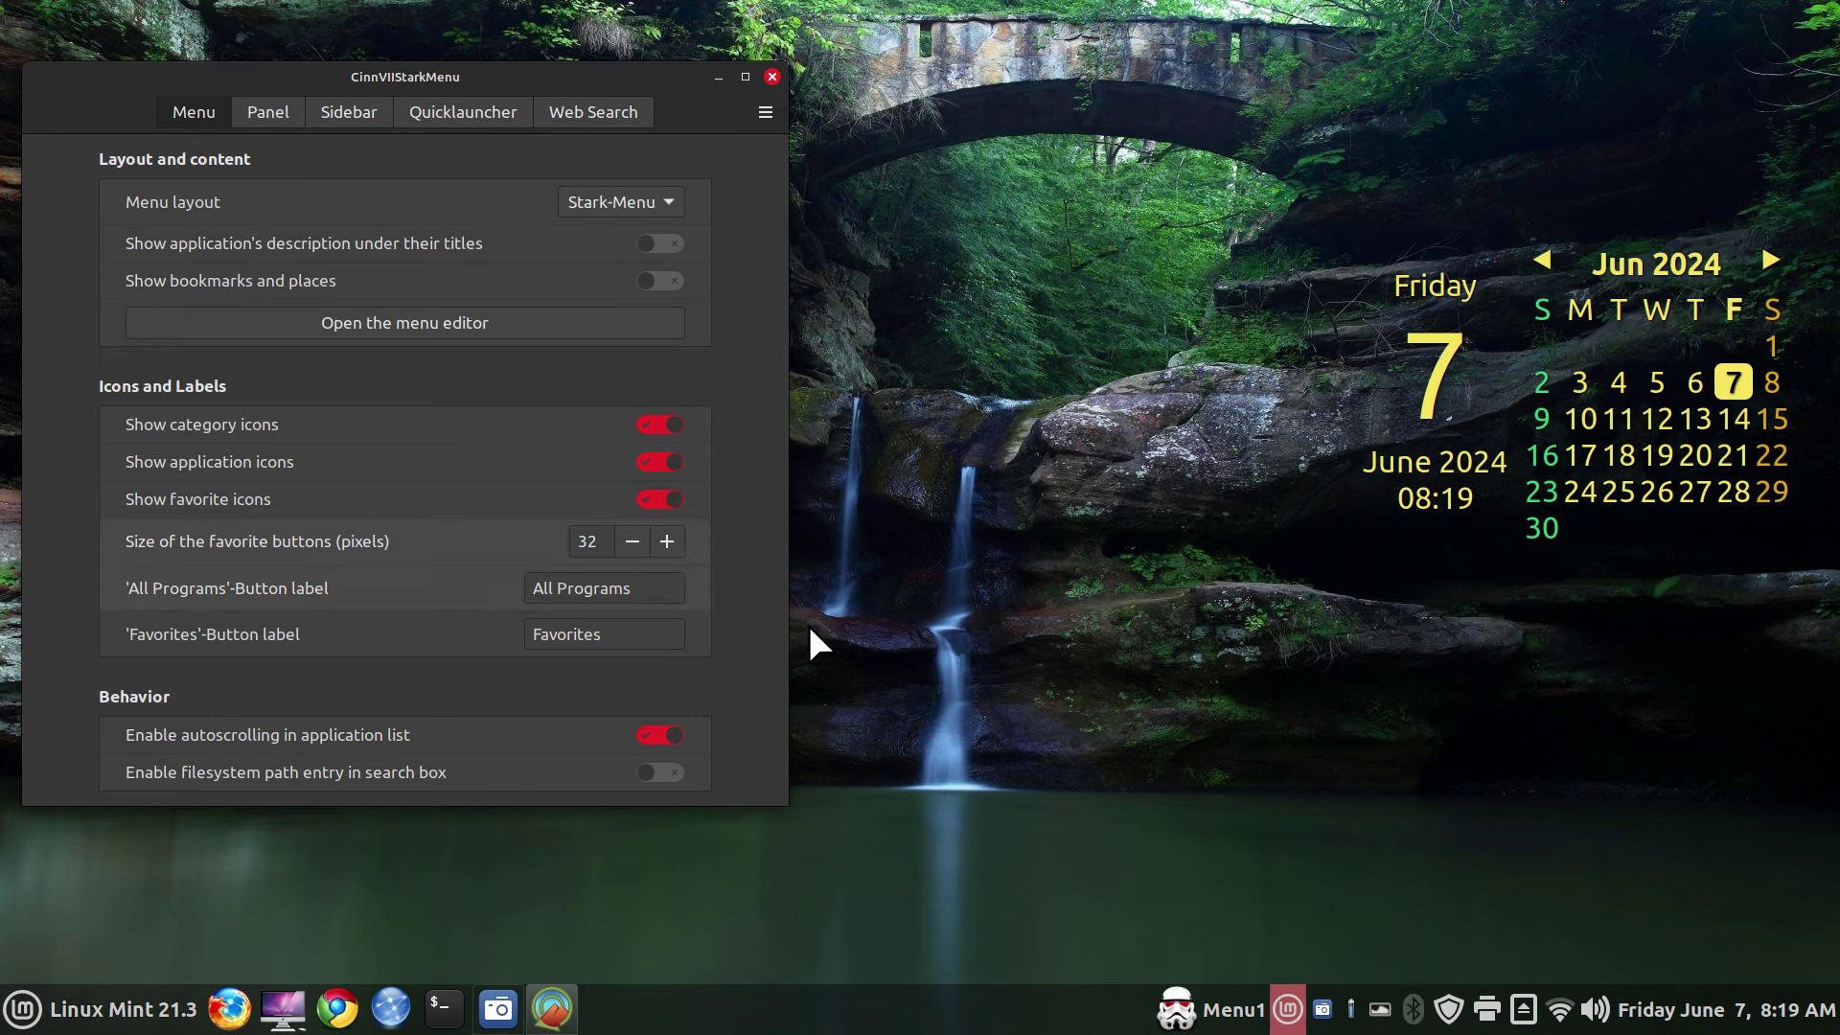
{"action": "left_click", "coordinate": [1286, 1011]}
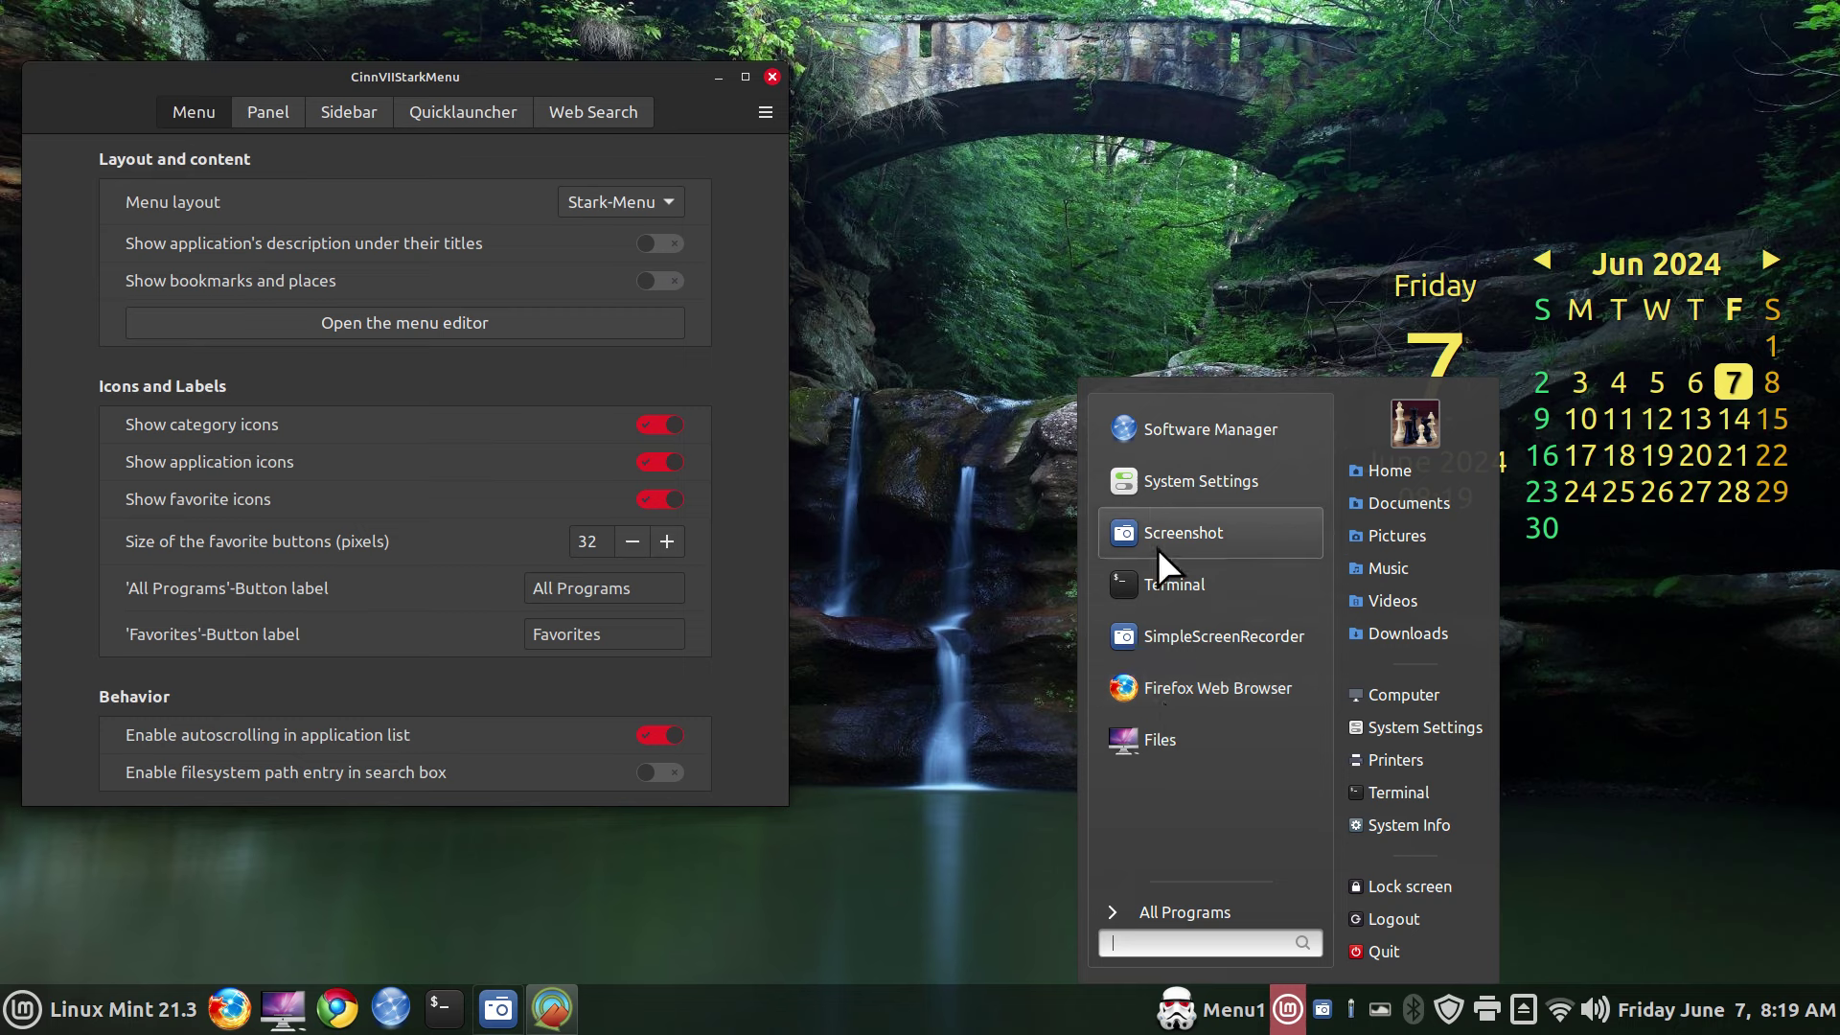
{"action": "left_click", "coordinate": [730, 428]}
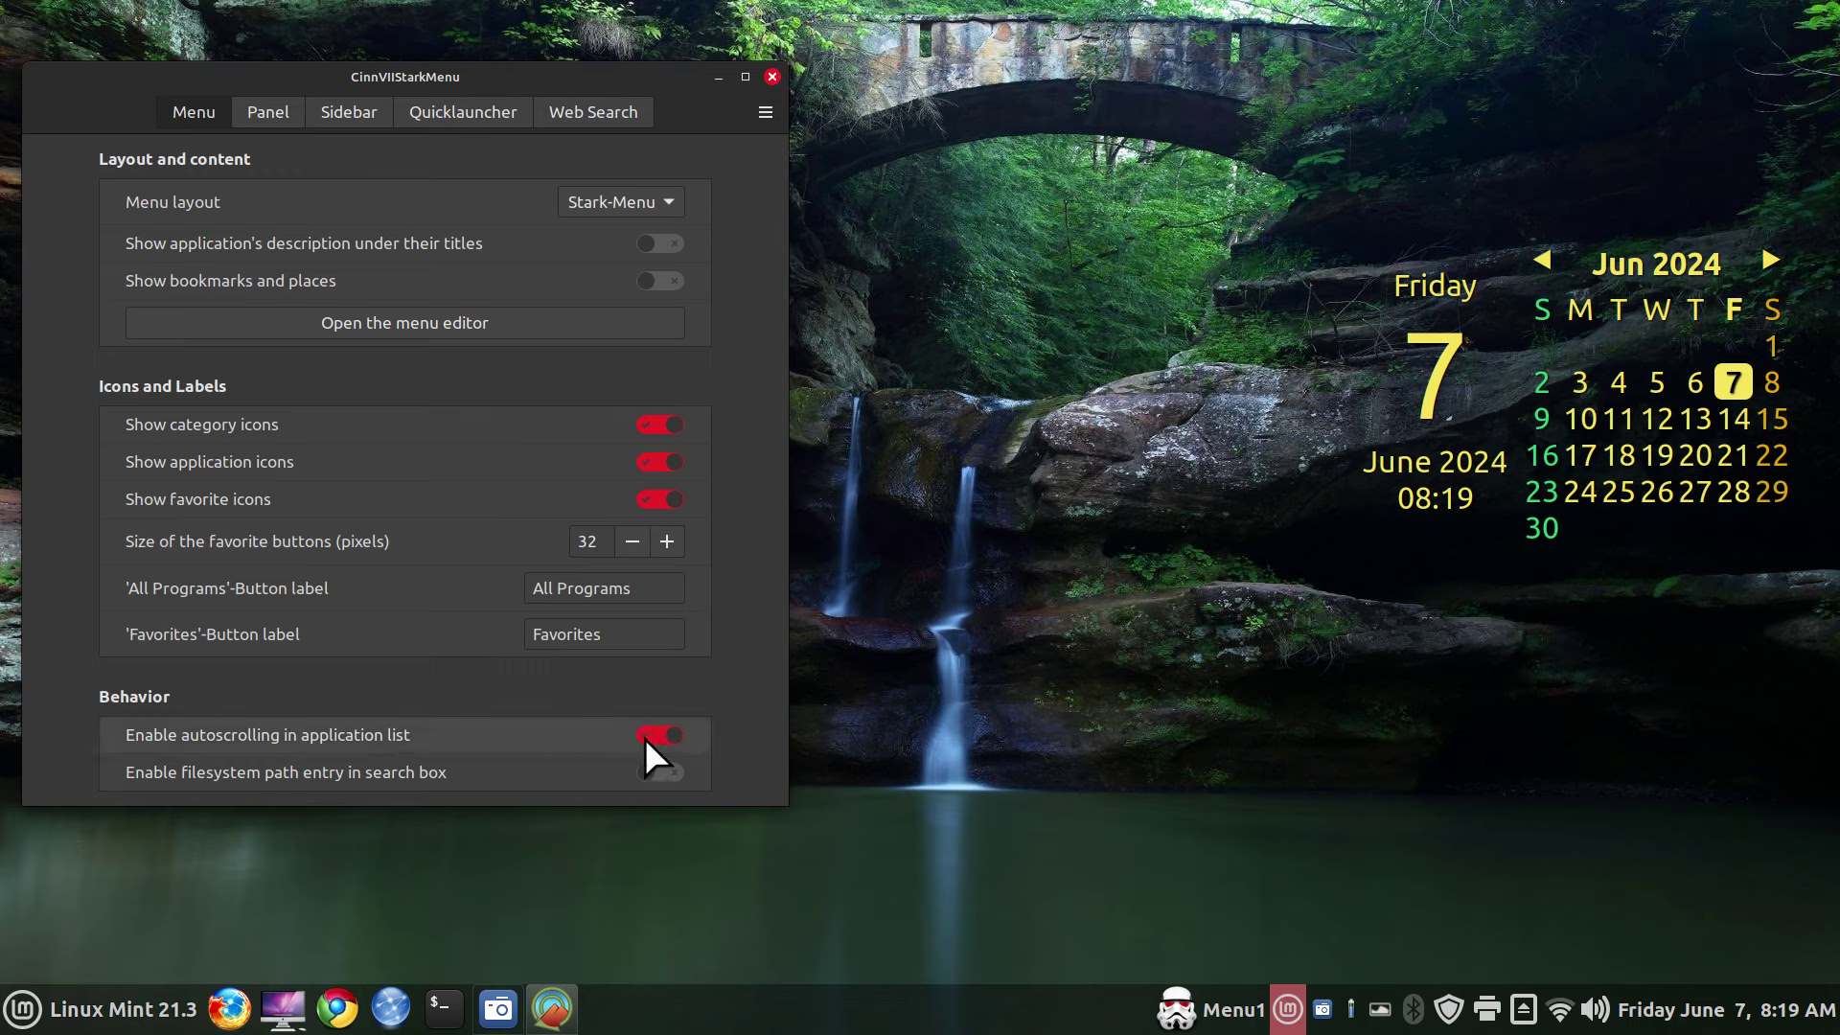
- Turn CinnVIIStarkMenu's custom icon and label back on and open the chooser for its panel icon
{"action": "left_click", "coordinate": [268, 113]}
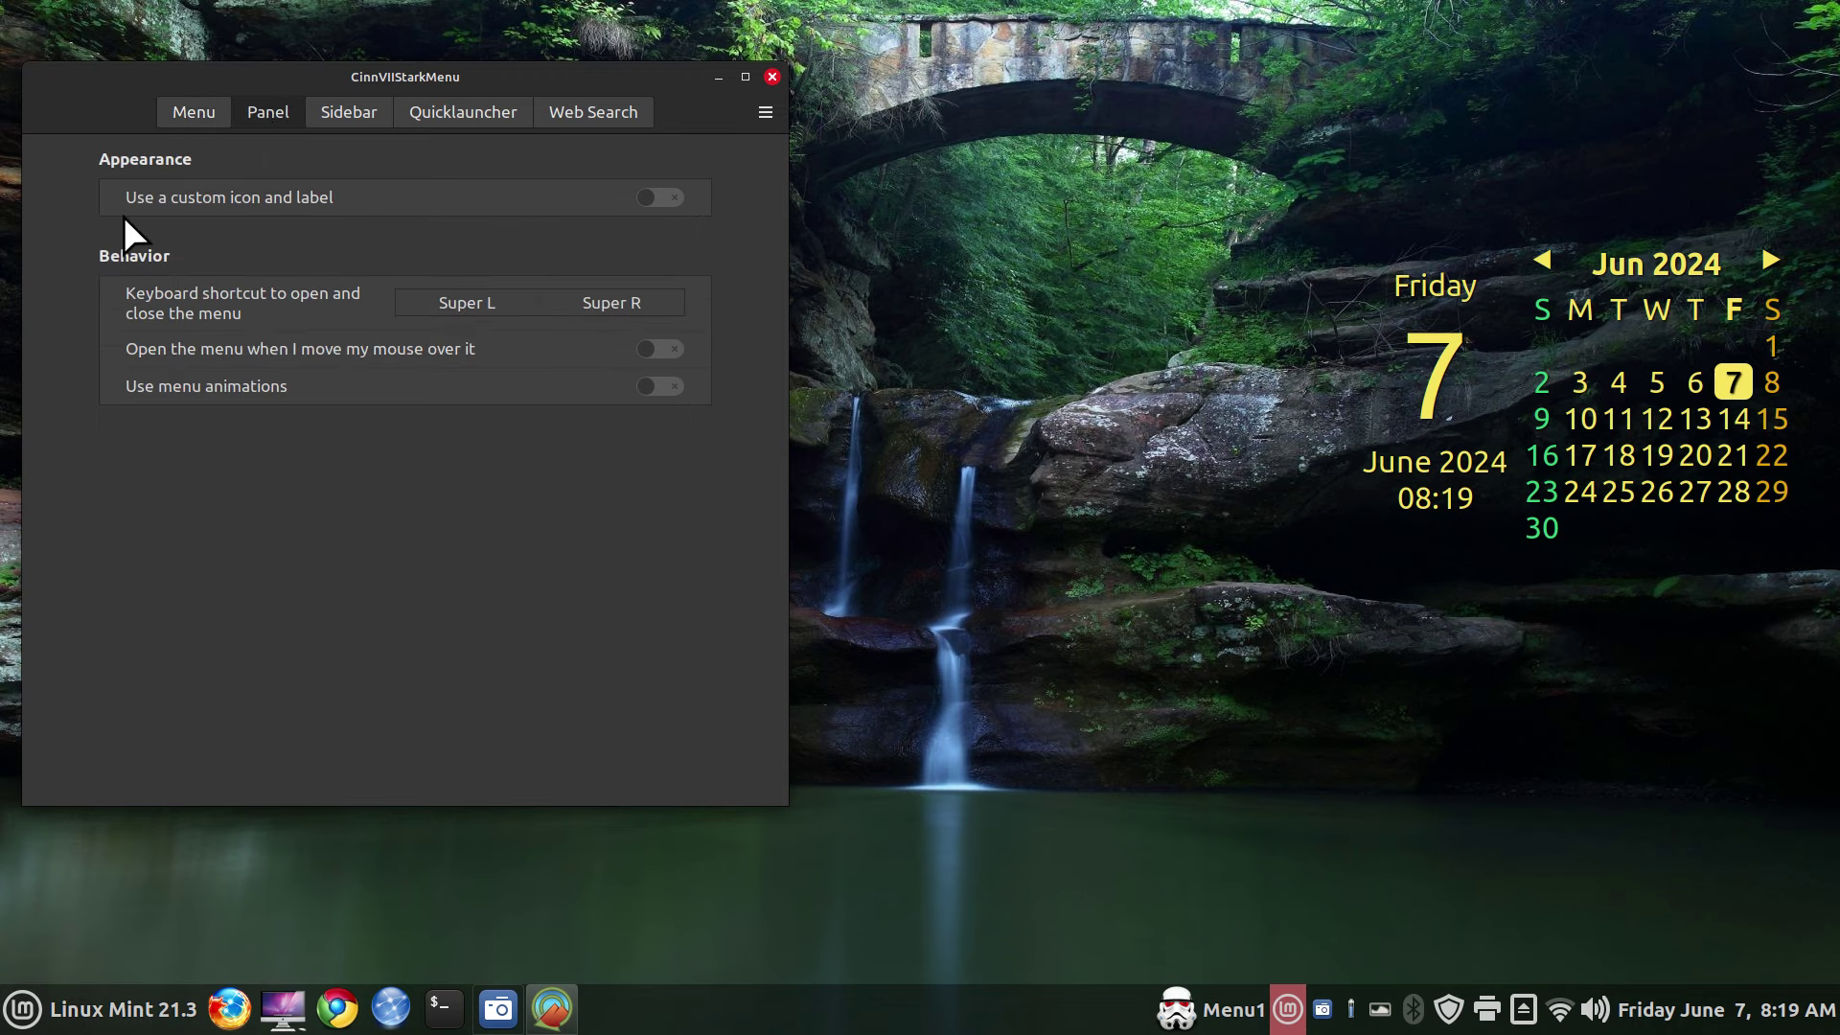
{"action": "left_click", "coordinate": [663, 196]}
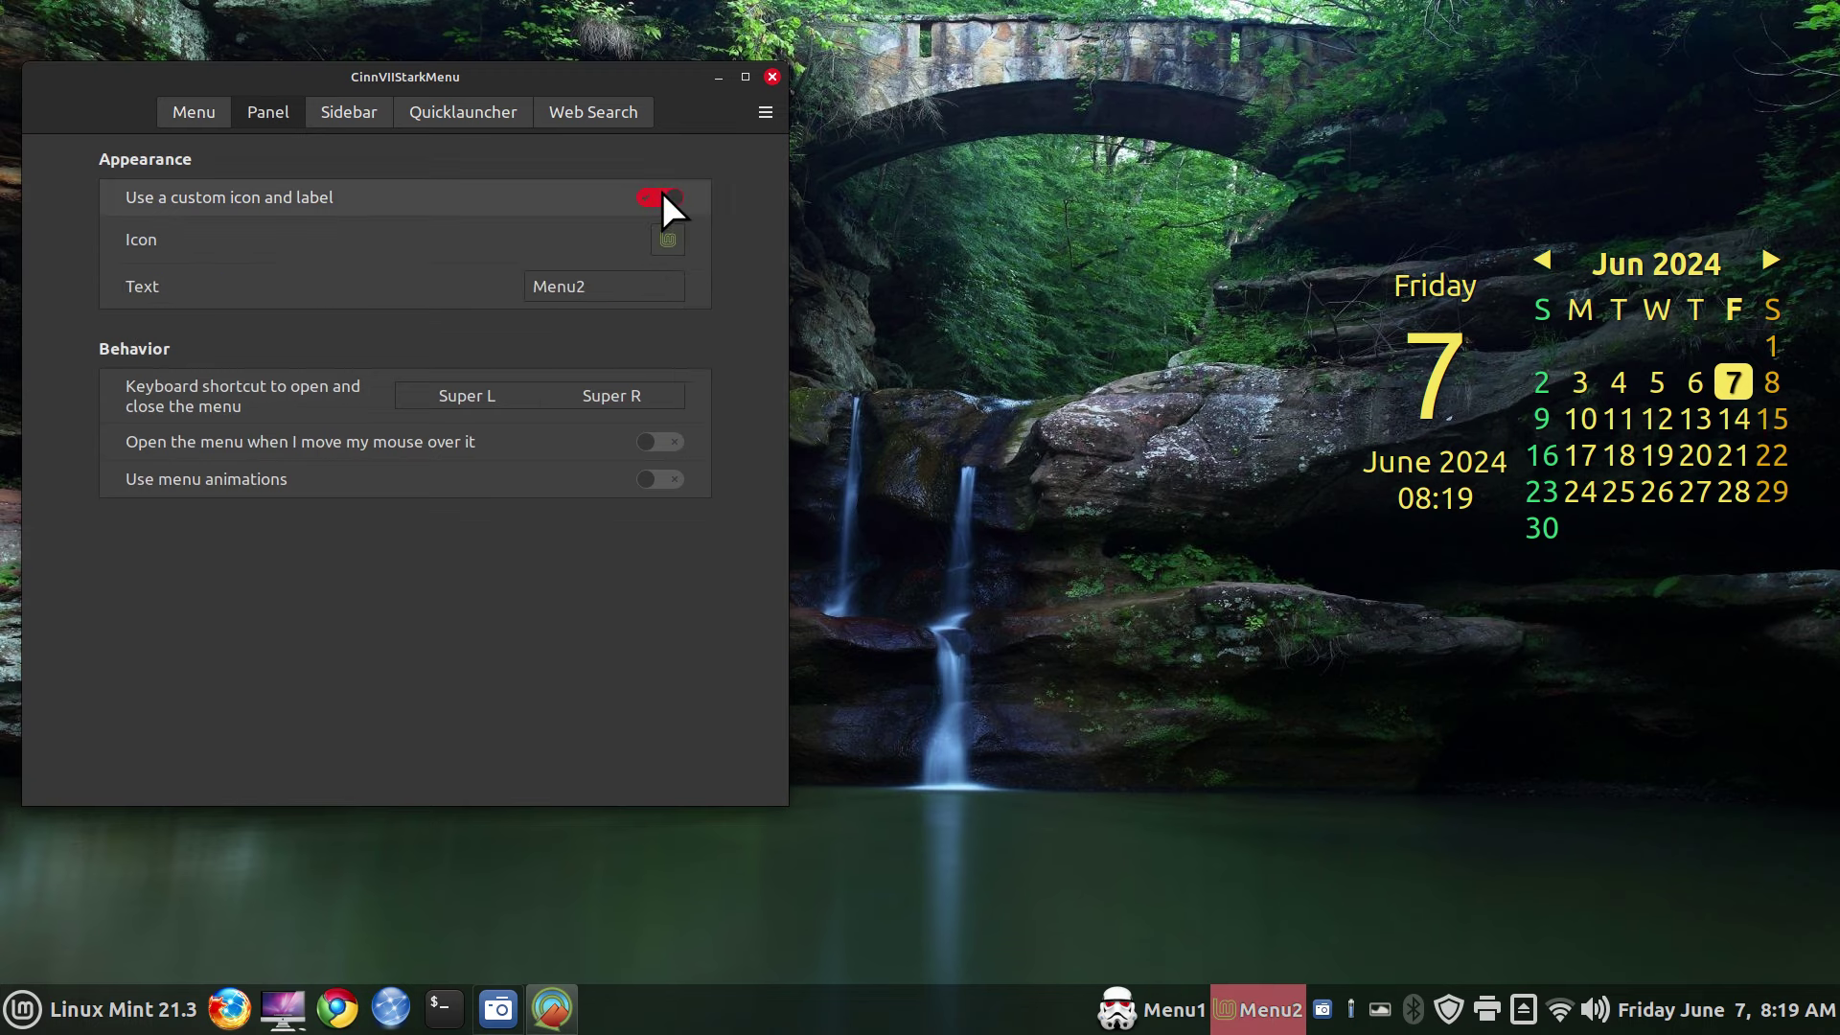
{"action": "left_click", "coordinate": [661, 241]}
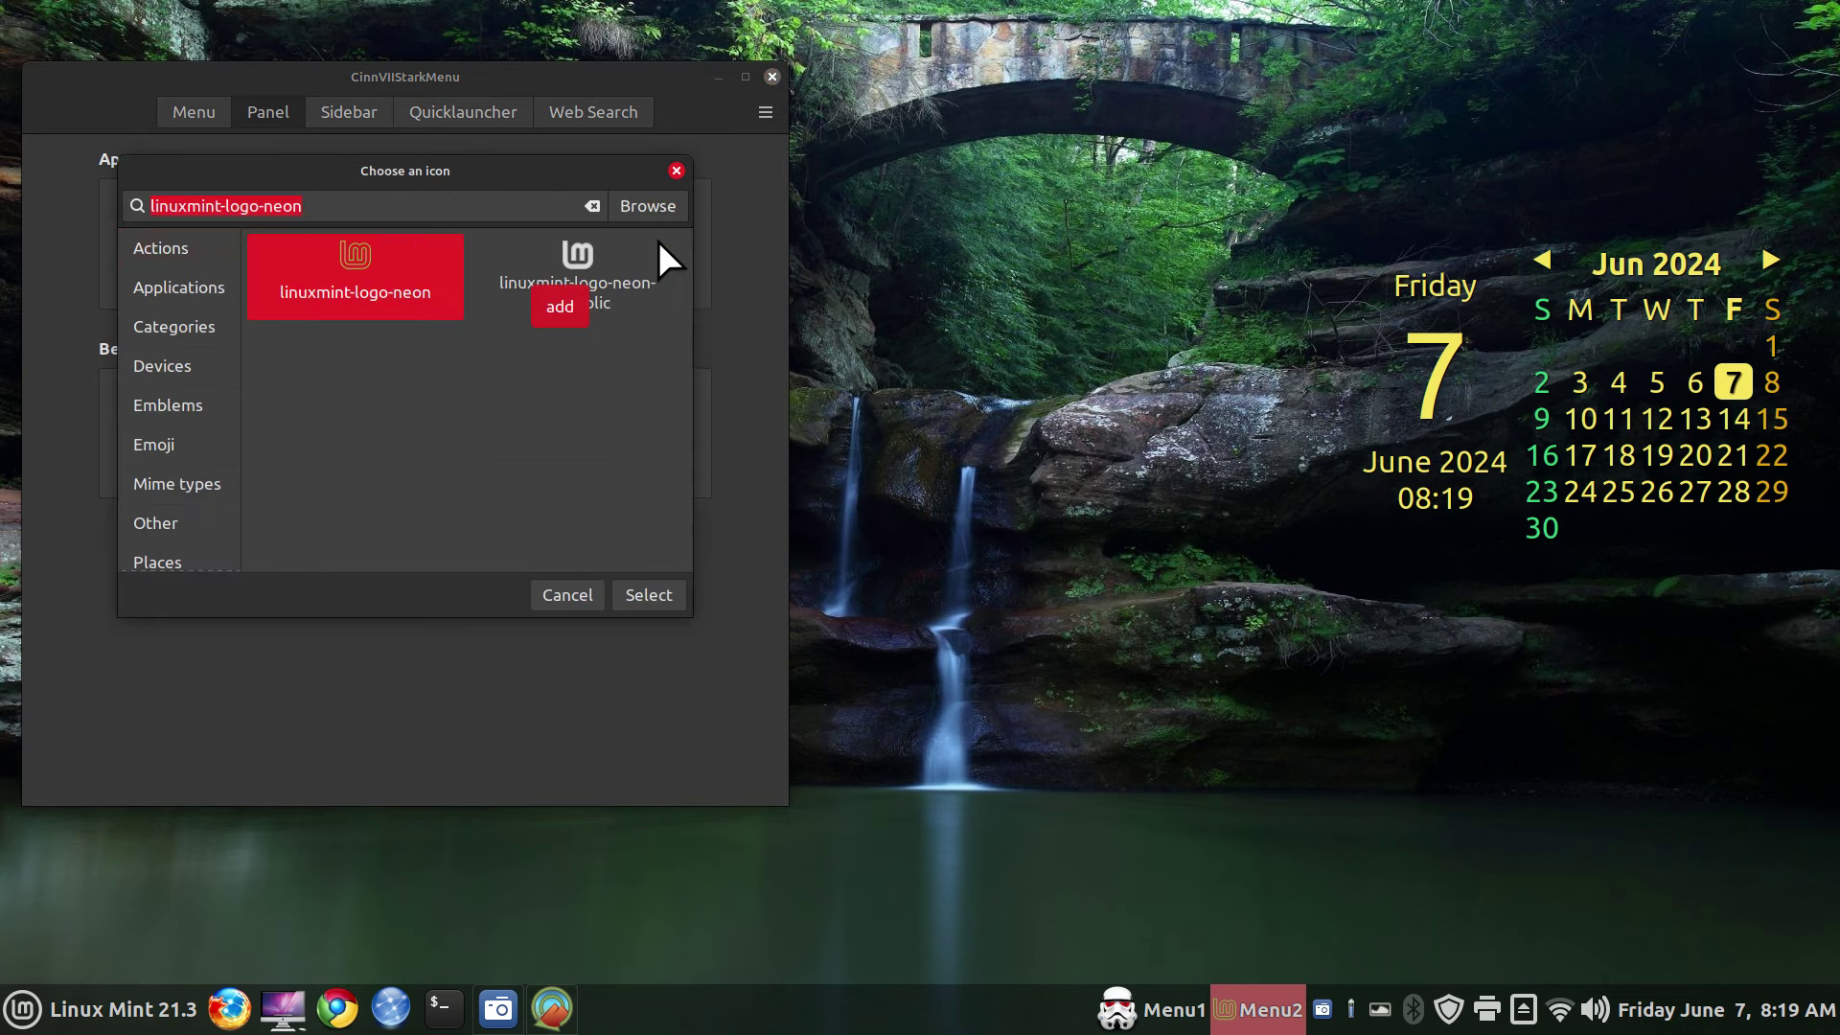
- Search the icon chooser for "linux" and set linuxmint-logo-filled-ring as CinnVIIStarkMenu's panel icon
{"action": "left_click", "coordinate": [592, 206]}
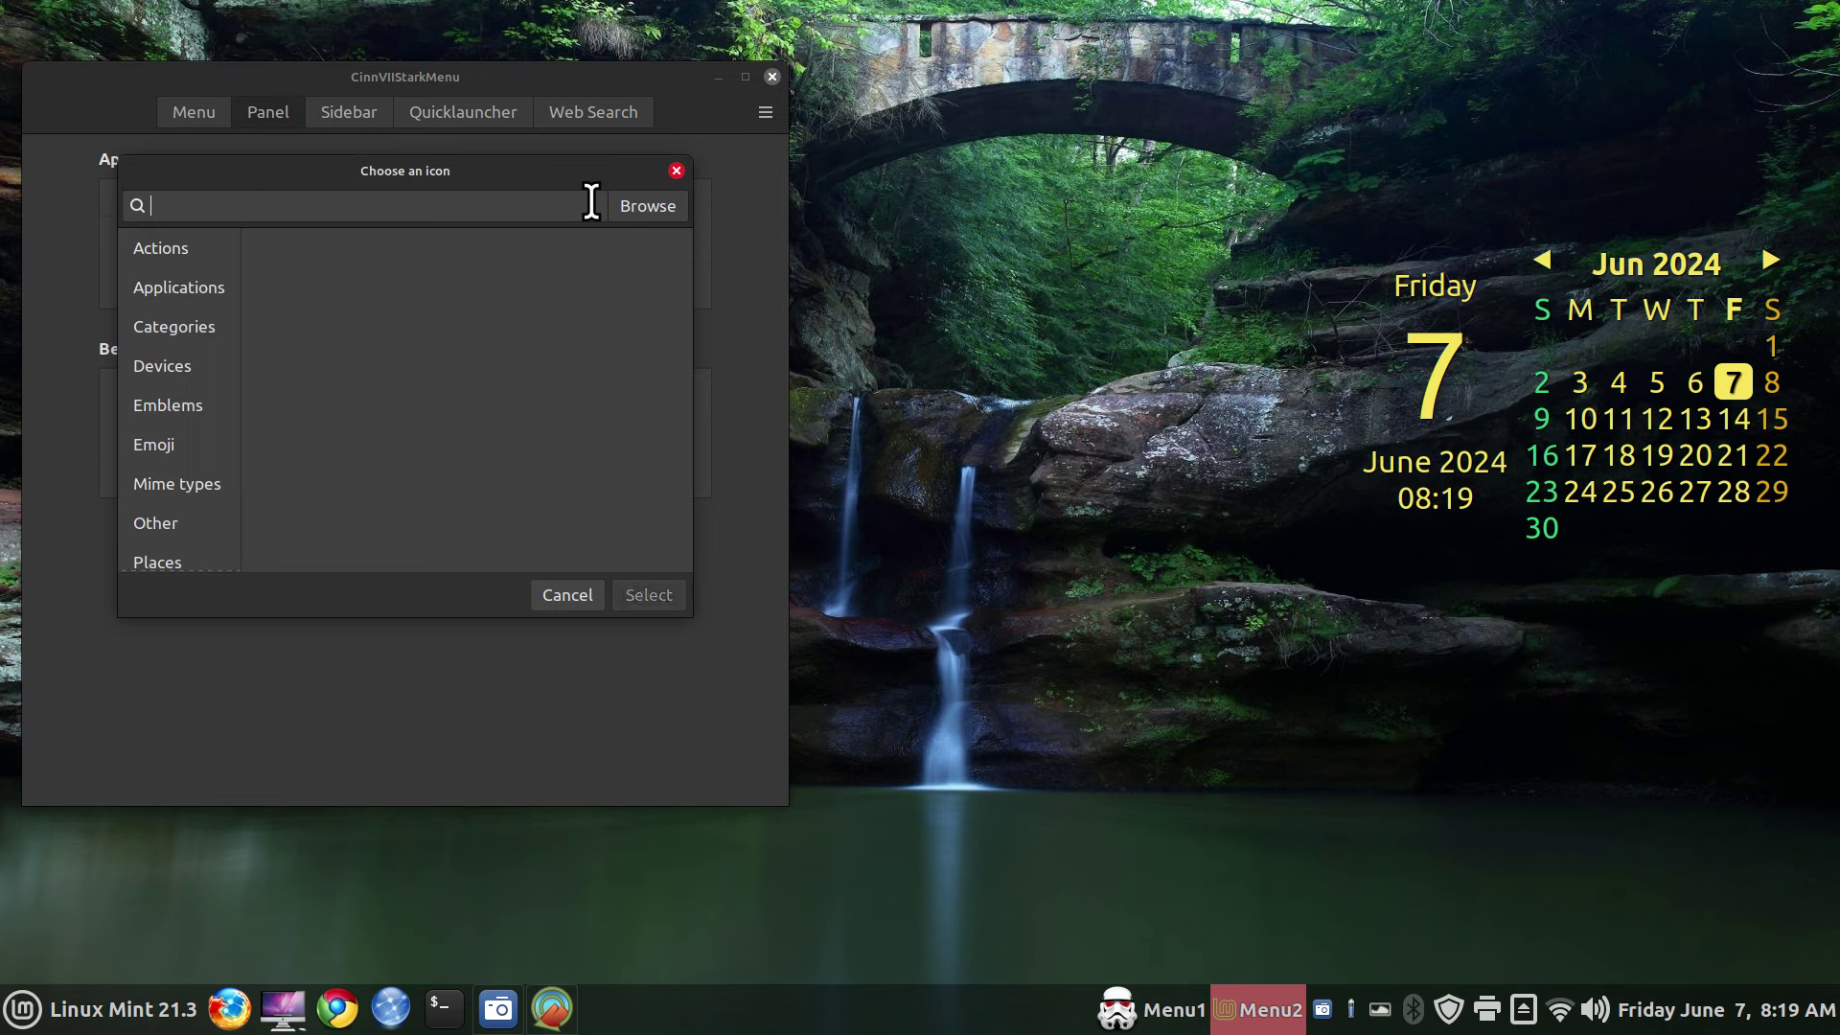
{"action": "scroll", "coordinate": [176, 308], "scroll_direction": "down", "scroll_amount": 1}
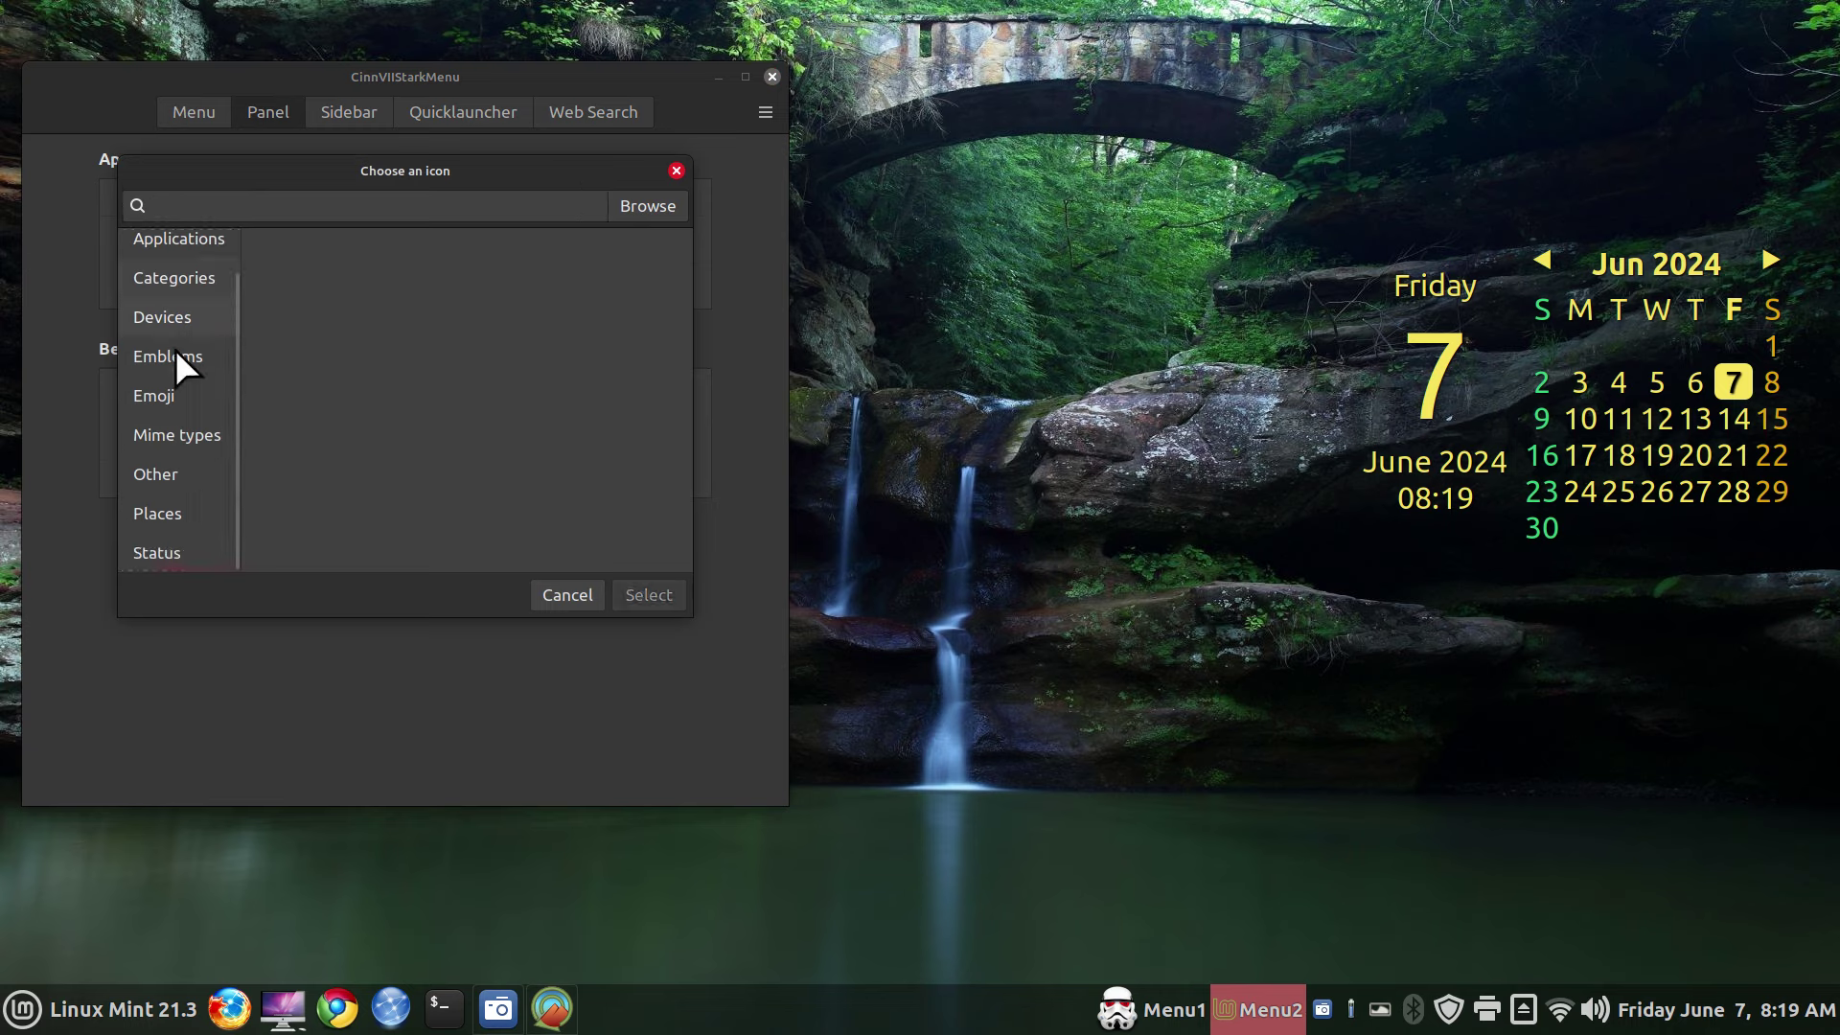
{"action": "scroll", "coordinate": [180, 288], "scroll_direction": "up", "scroll_amount": 1}
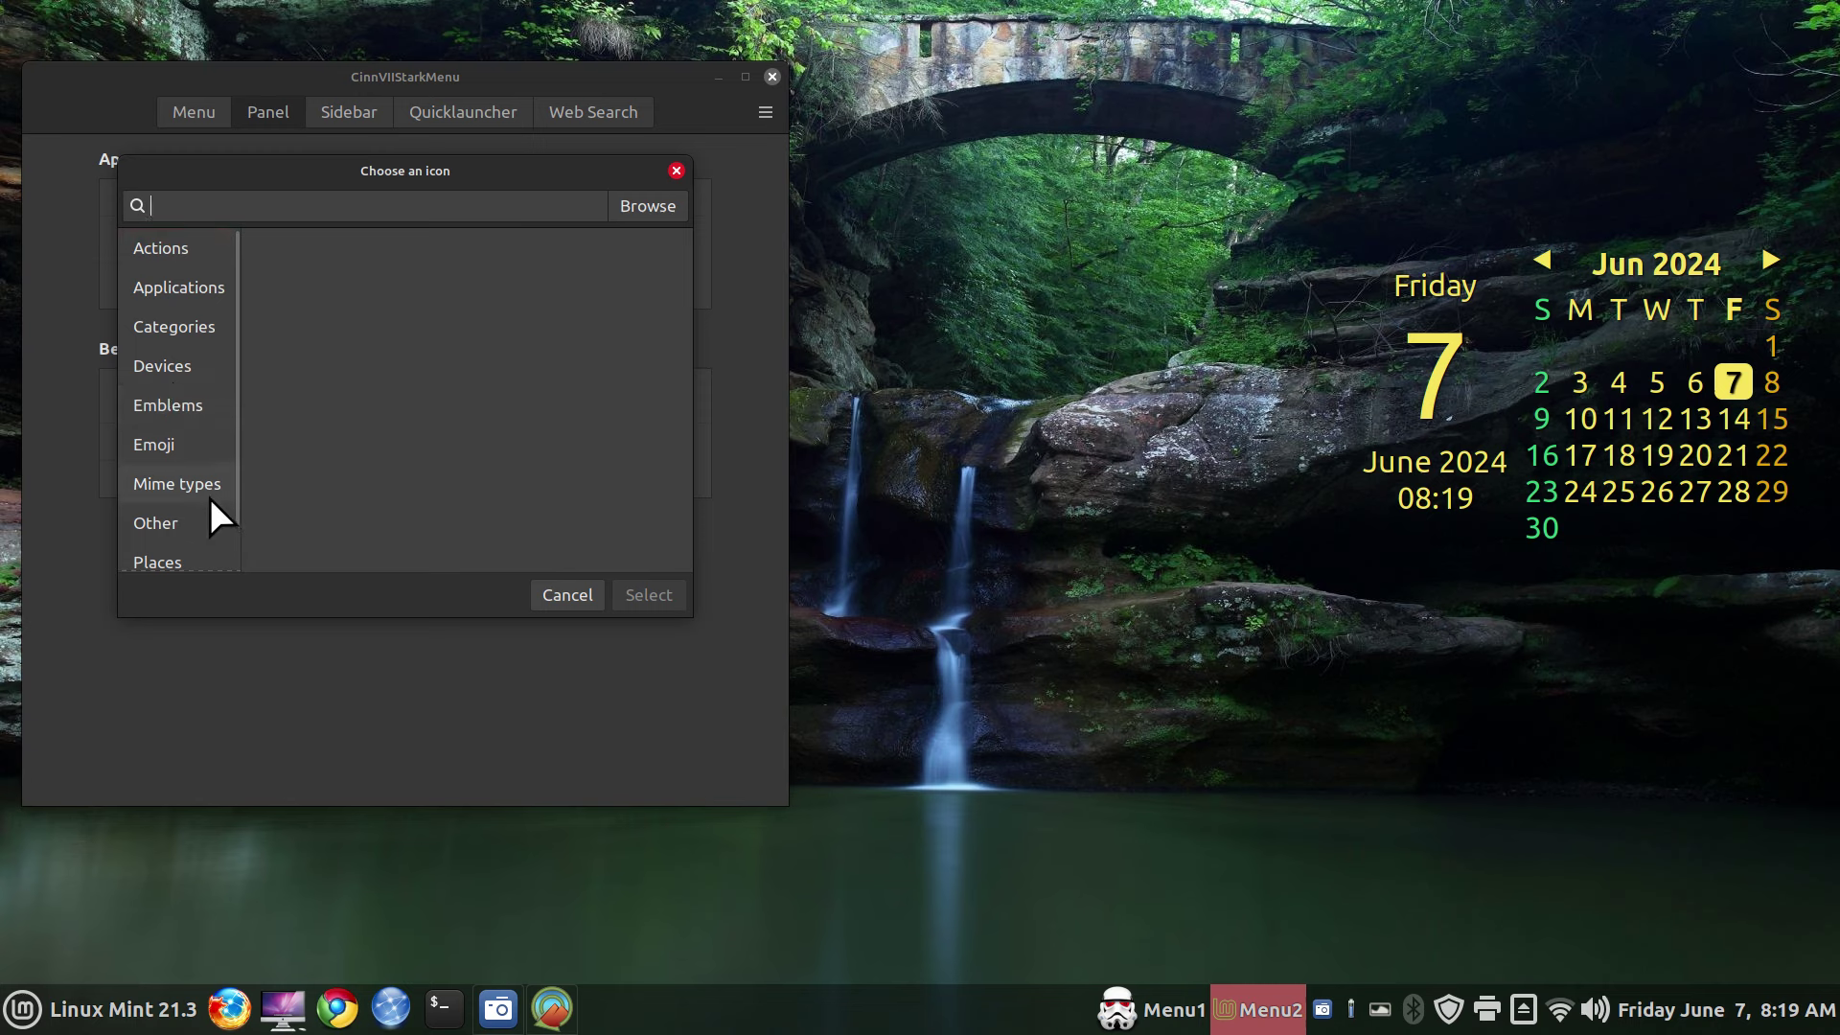
{"action": "left_click", "coordinate": [276, 208]}
{"action": "type", "text": "linux"}
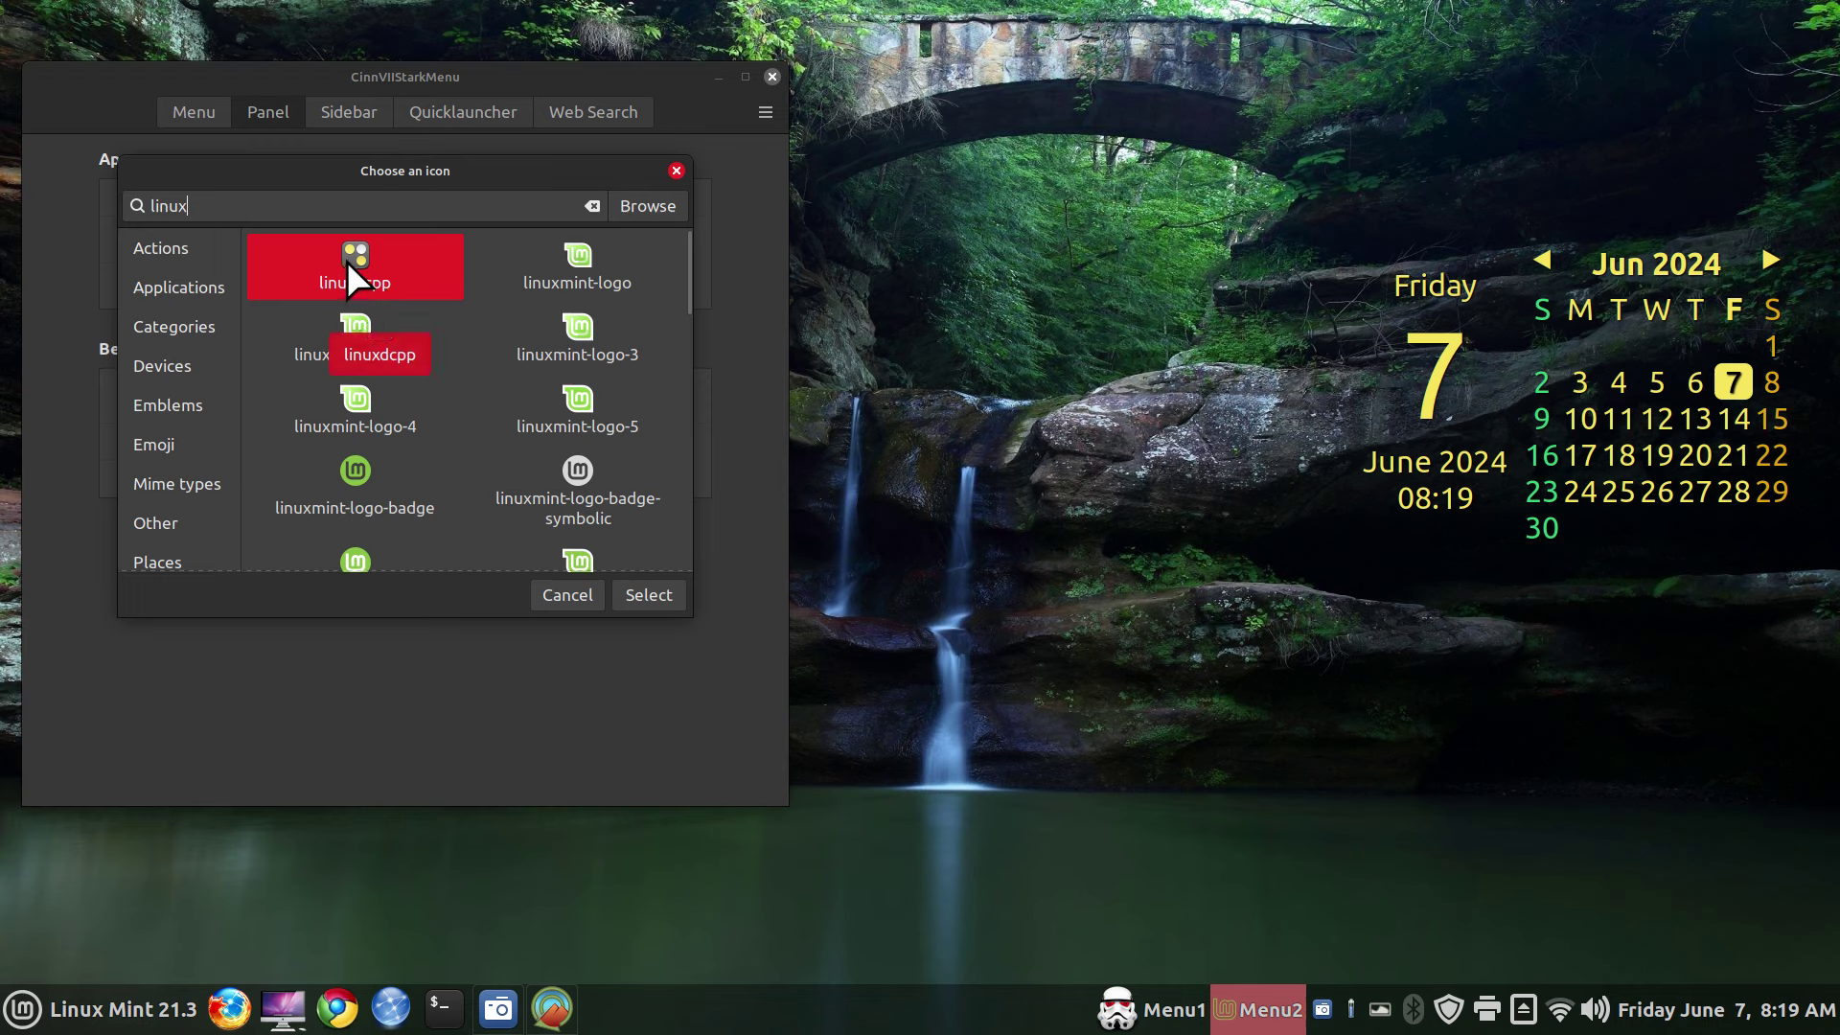
{"action": "left_click_drag", "start_coordinate": [690, 290], "coordinate": [708, 463]}
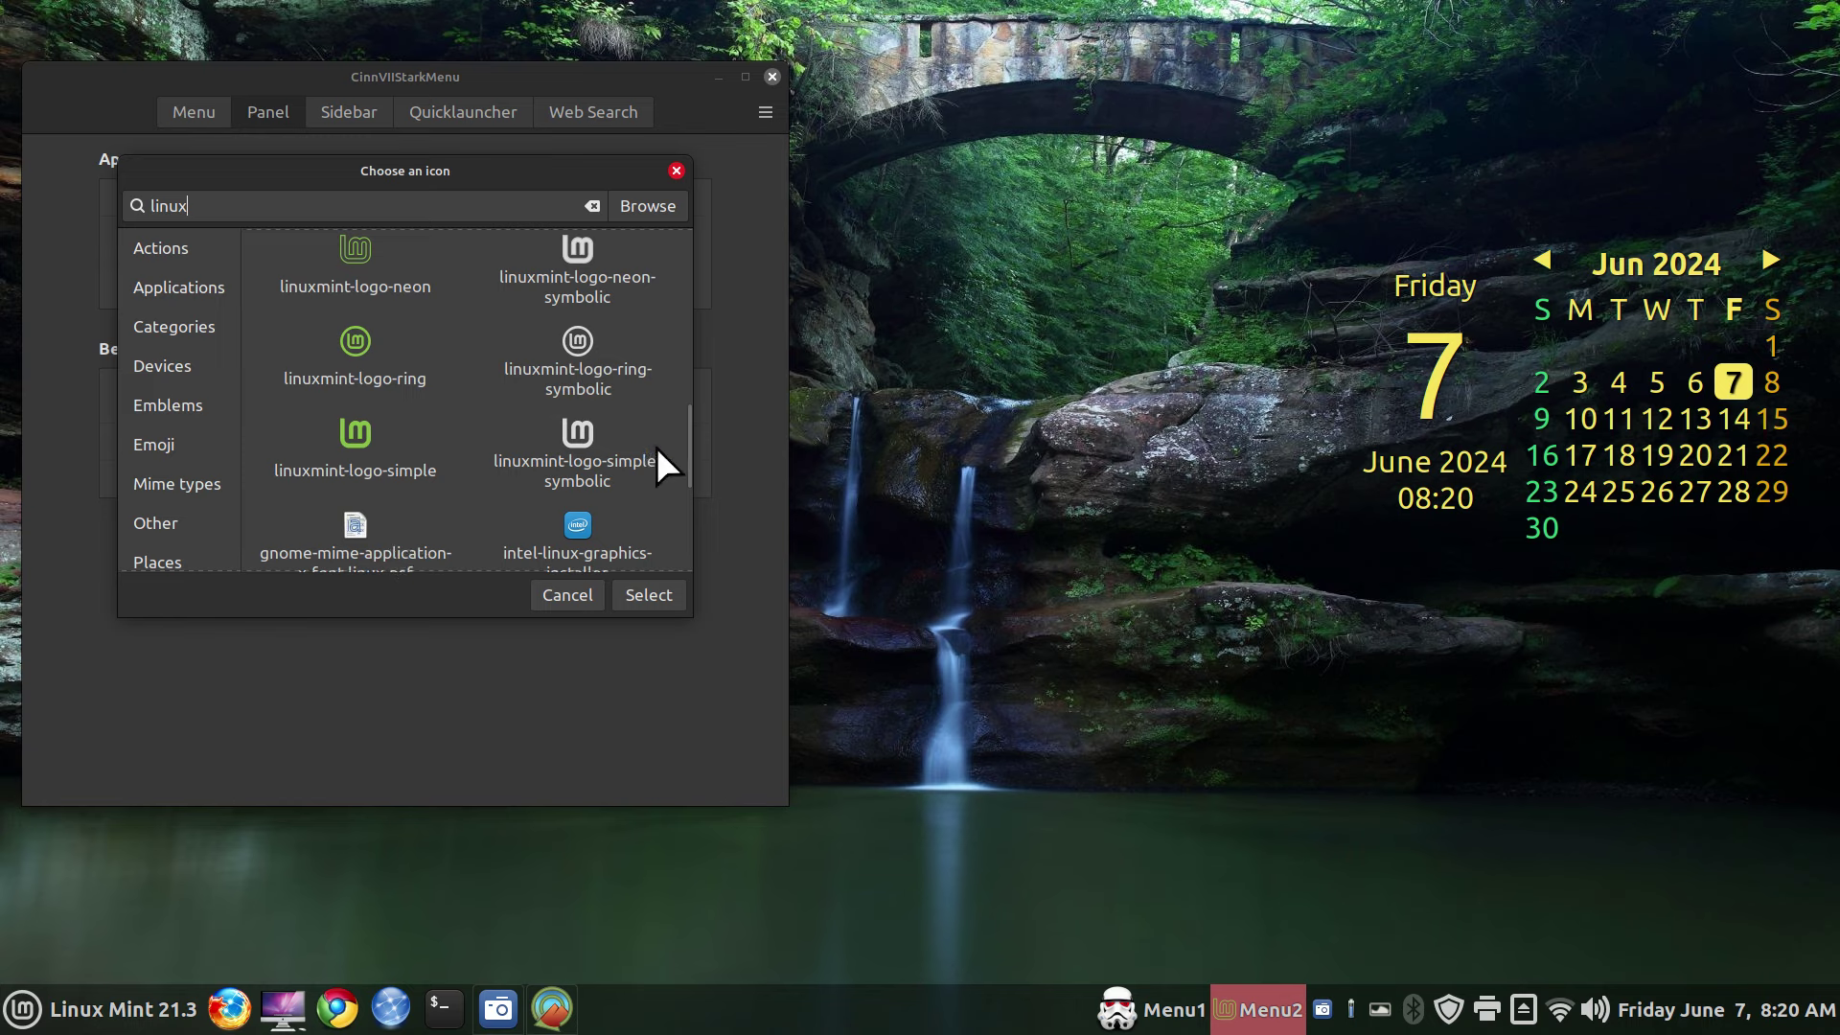
{"action": "left_click_drag", "start_coordinate": [682, 427], "coordinate": [565, 342]}
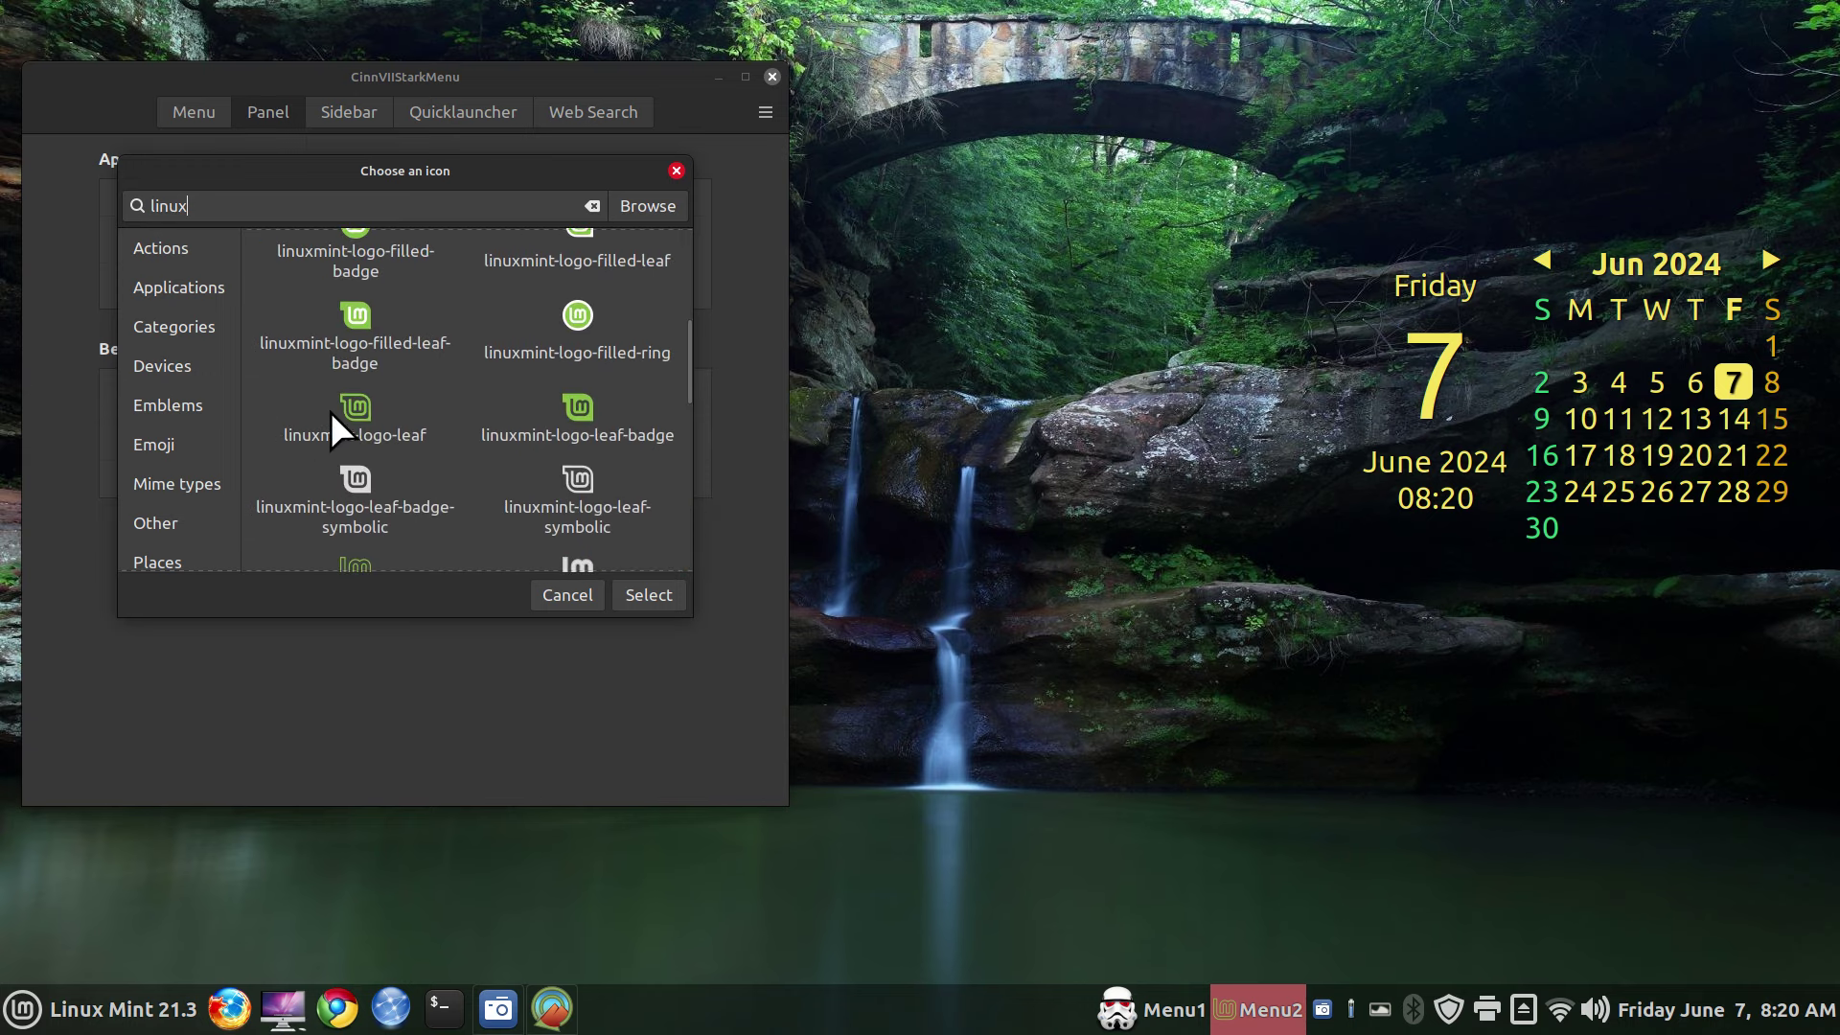
{"action": "left_click", "coordinate": [567, 312]}
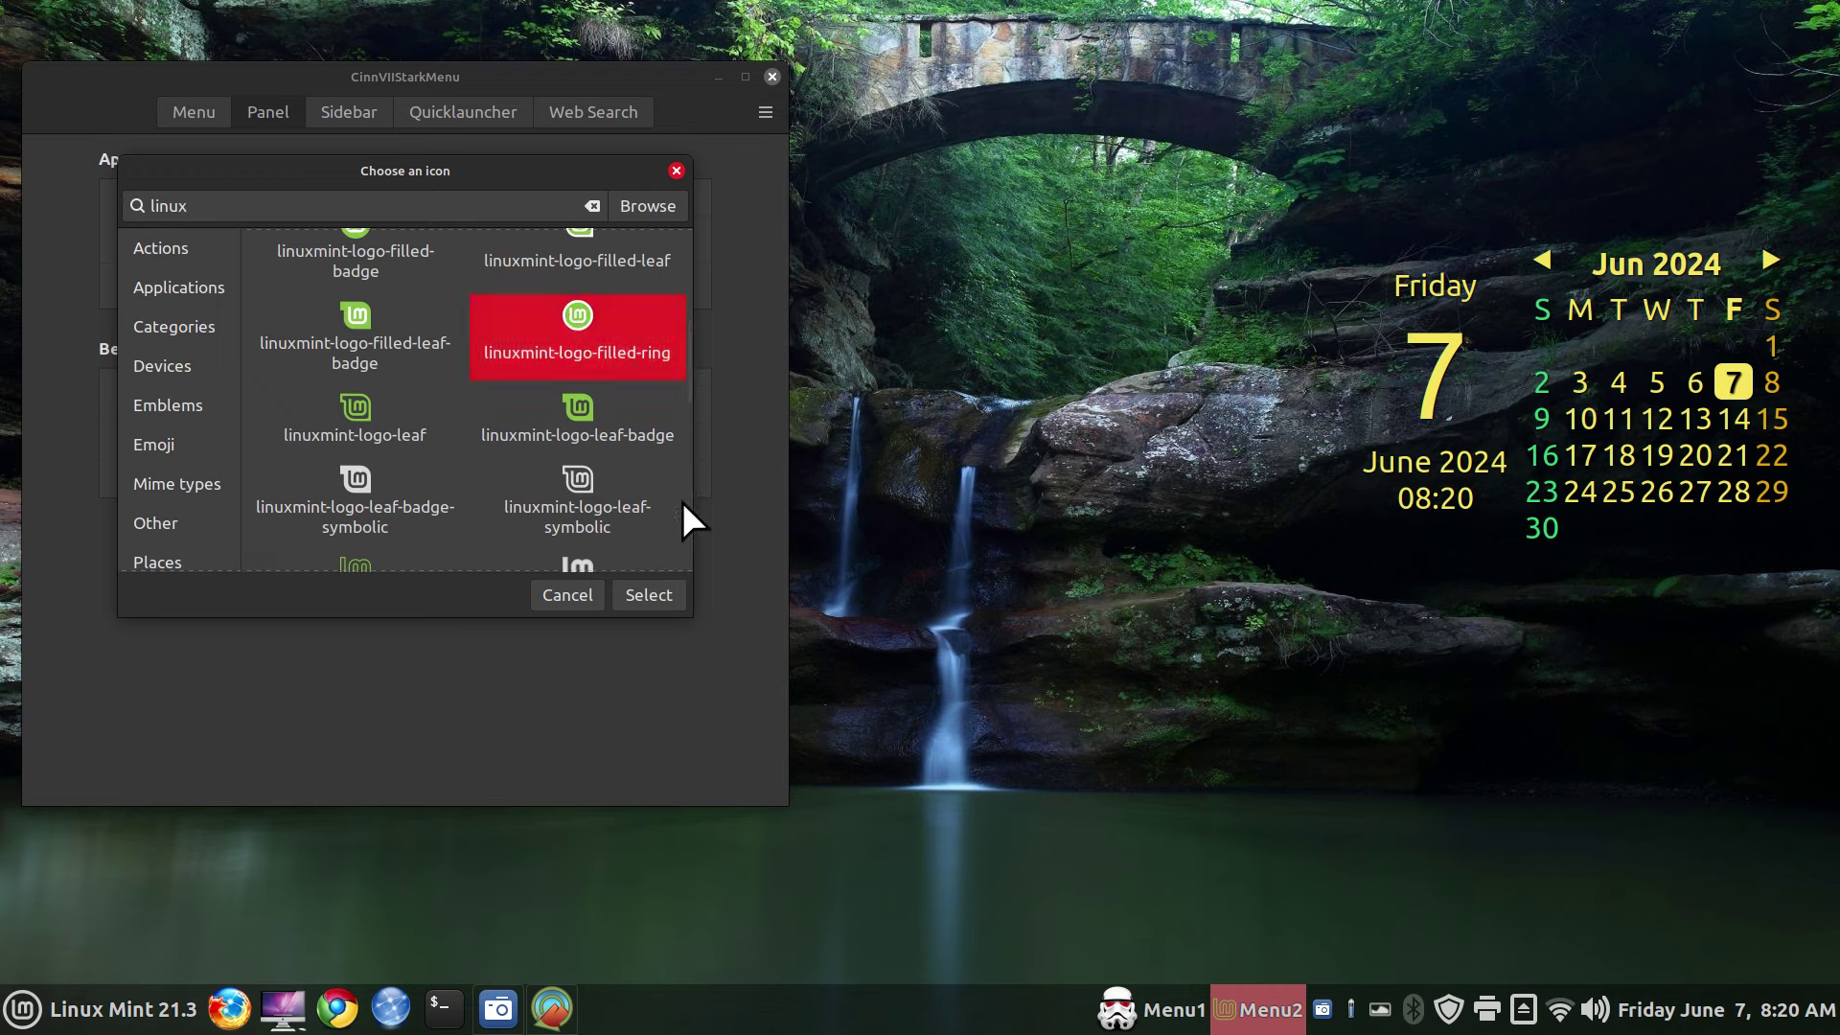
{"action": "left_click", "coordinate": [650, 595]}
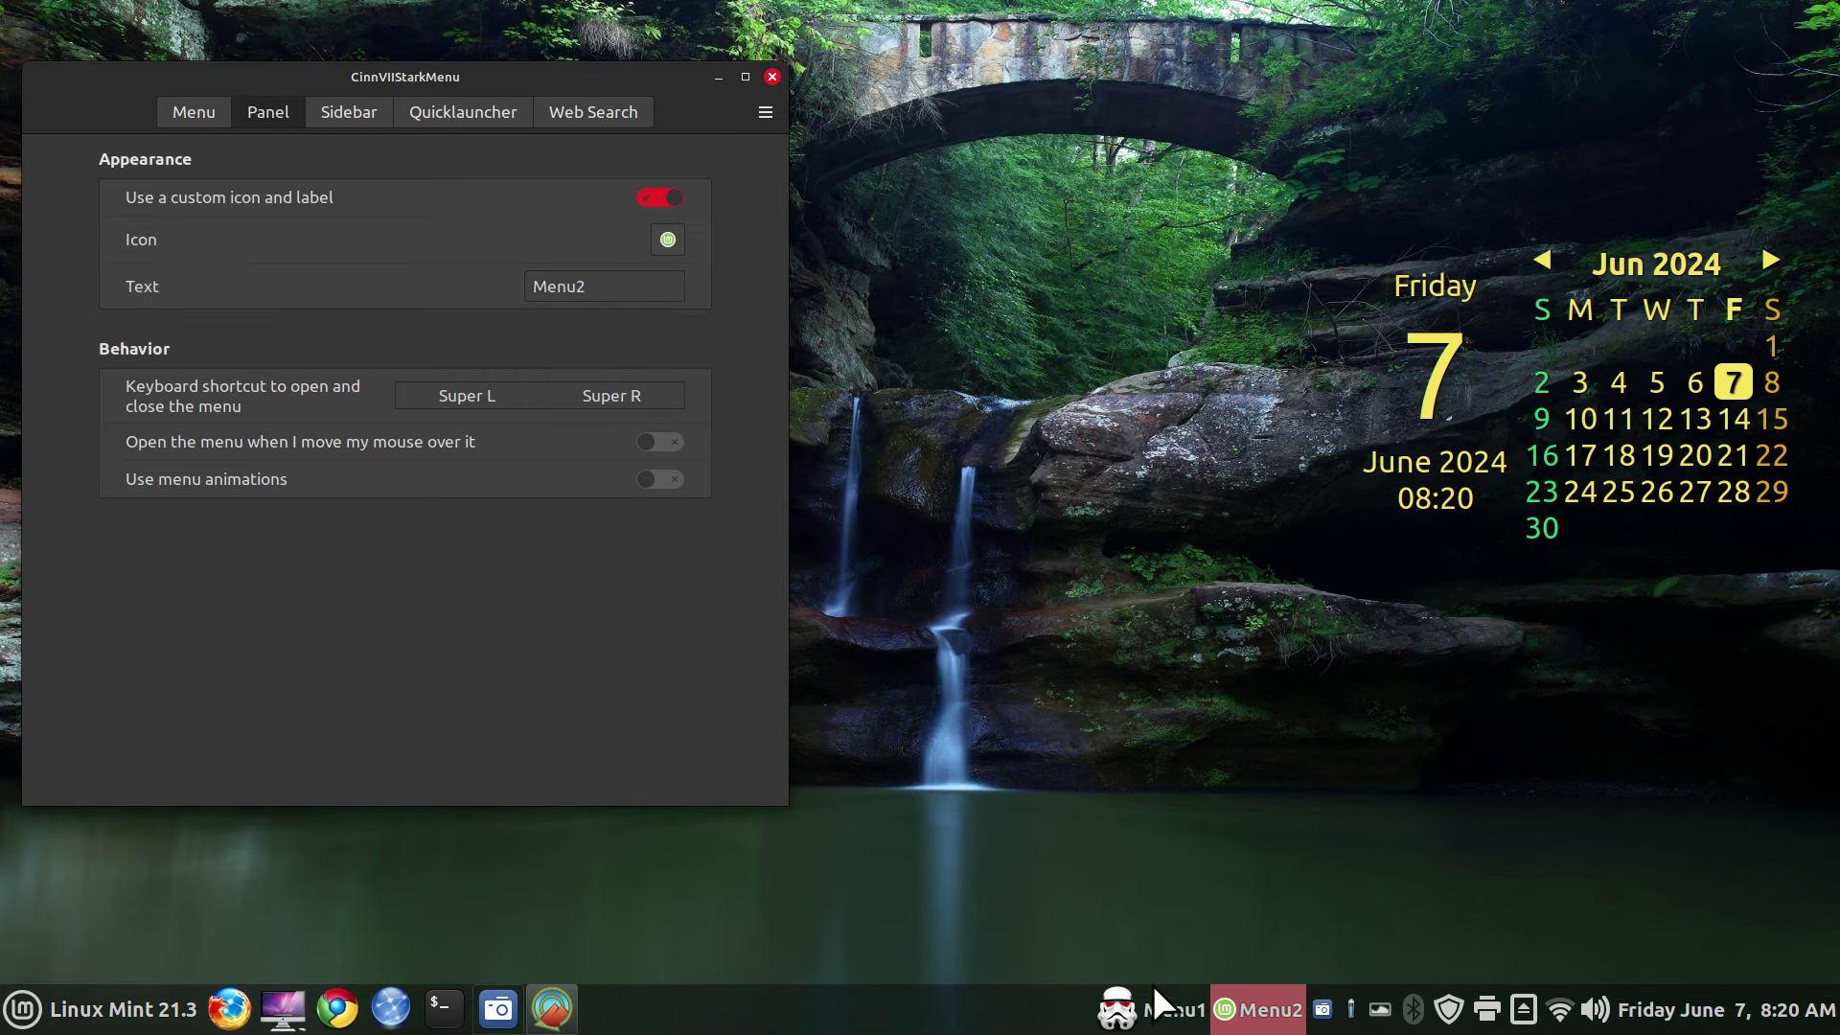
- View the Menu1 application grid and check Cinnamenu's appearance settings for its panel icon, icon size and text
{"action": "left_click", "coordinate": [1167, 1018]}
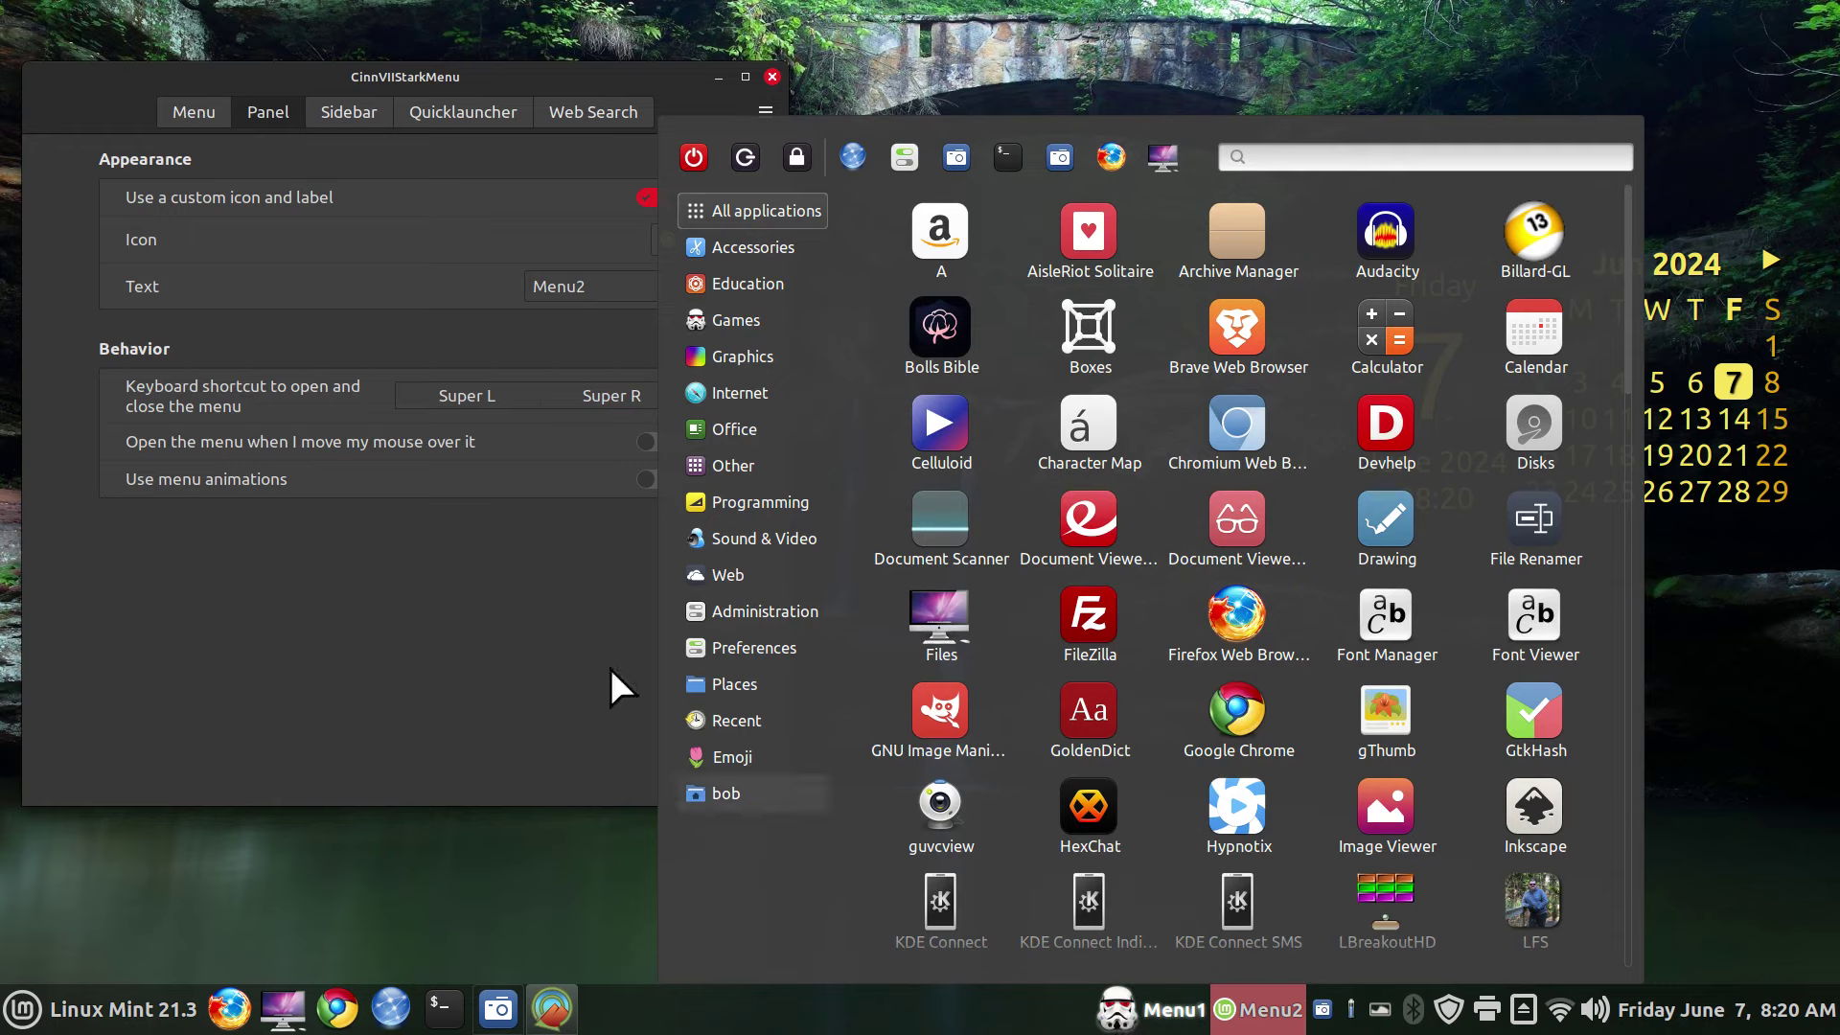
{"action": "left_click", "coordinate": [577, 606]}
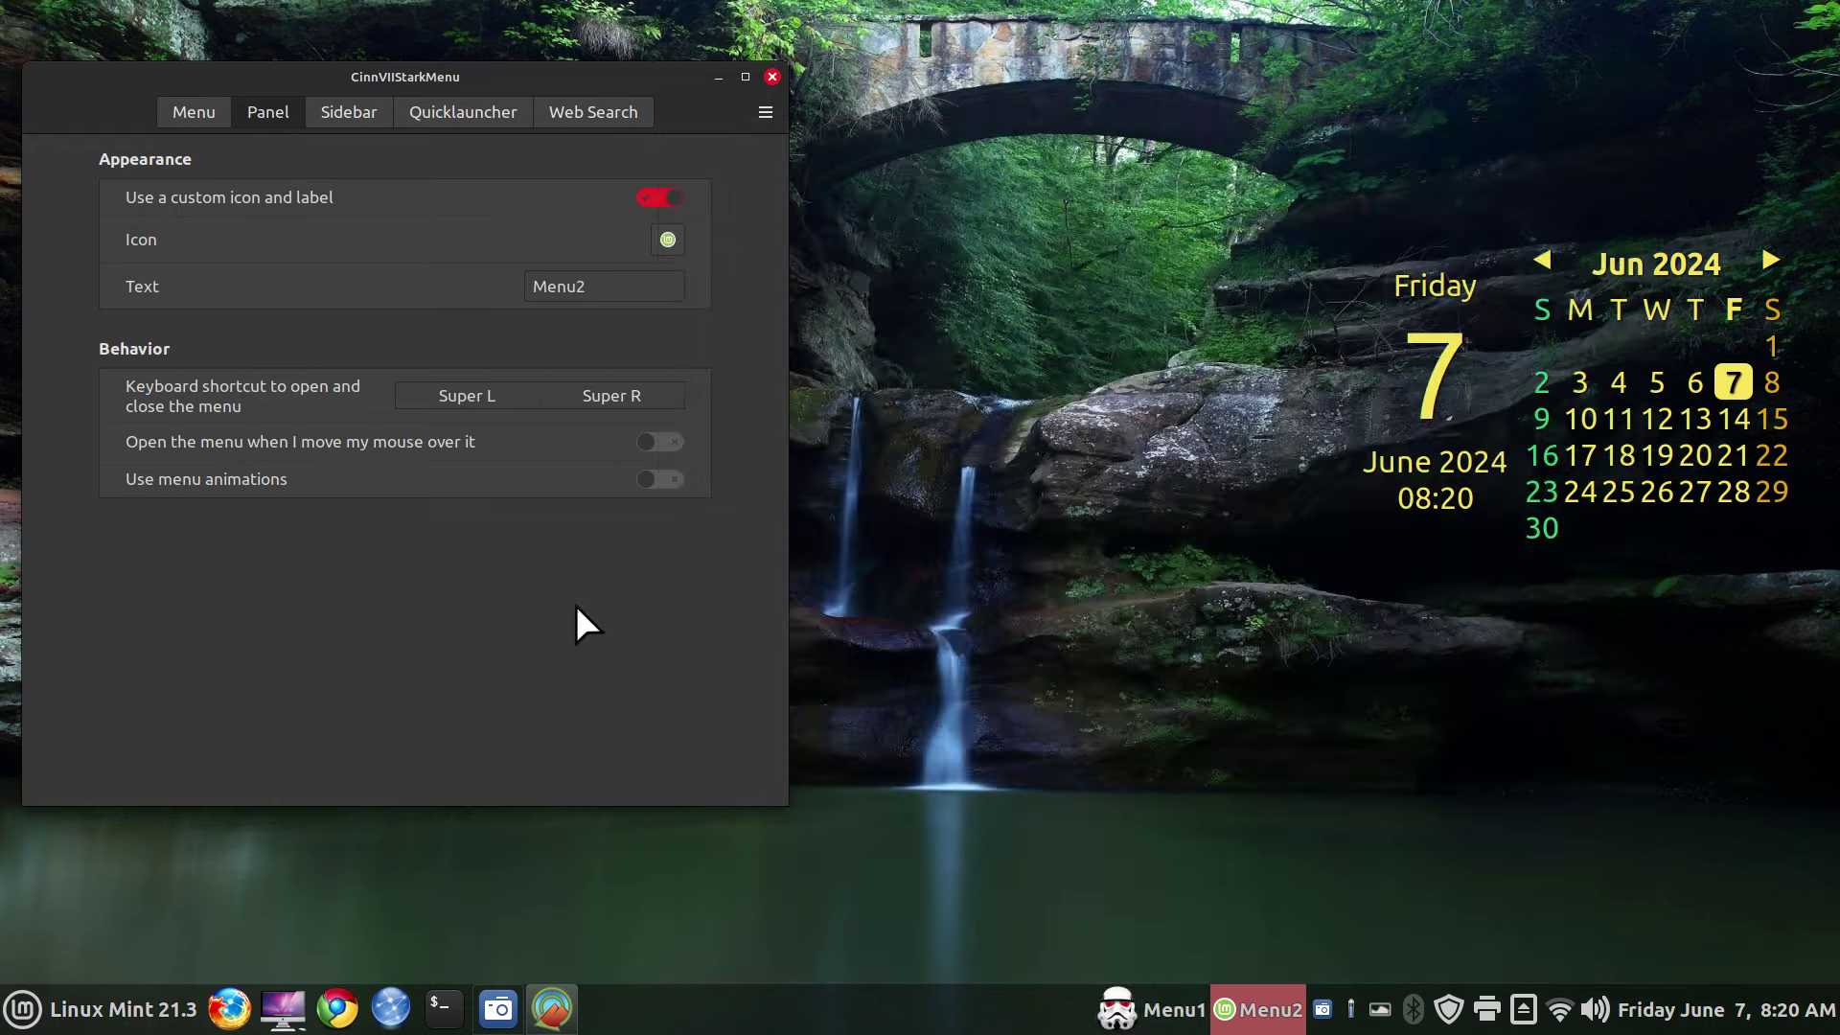
{"action": "right_click", "coordinate": [1145, 1008]}
{"action": "left_click", "coordinate": [1150, 920]}
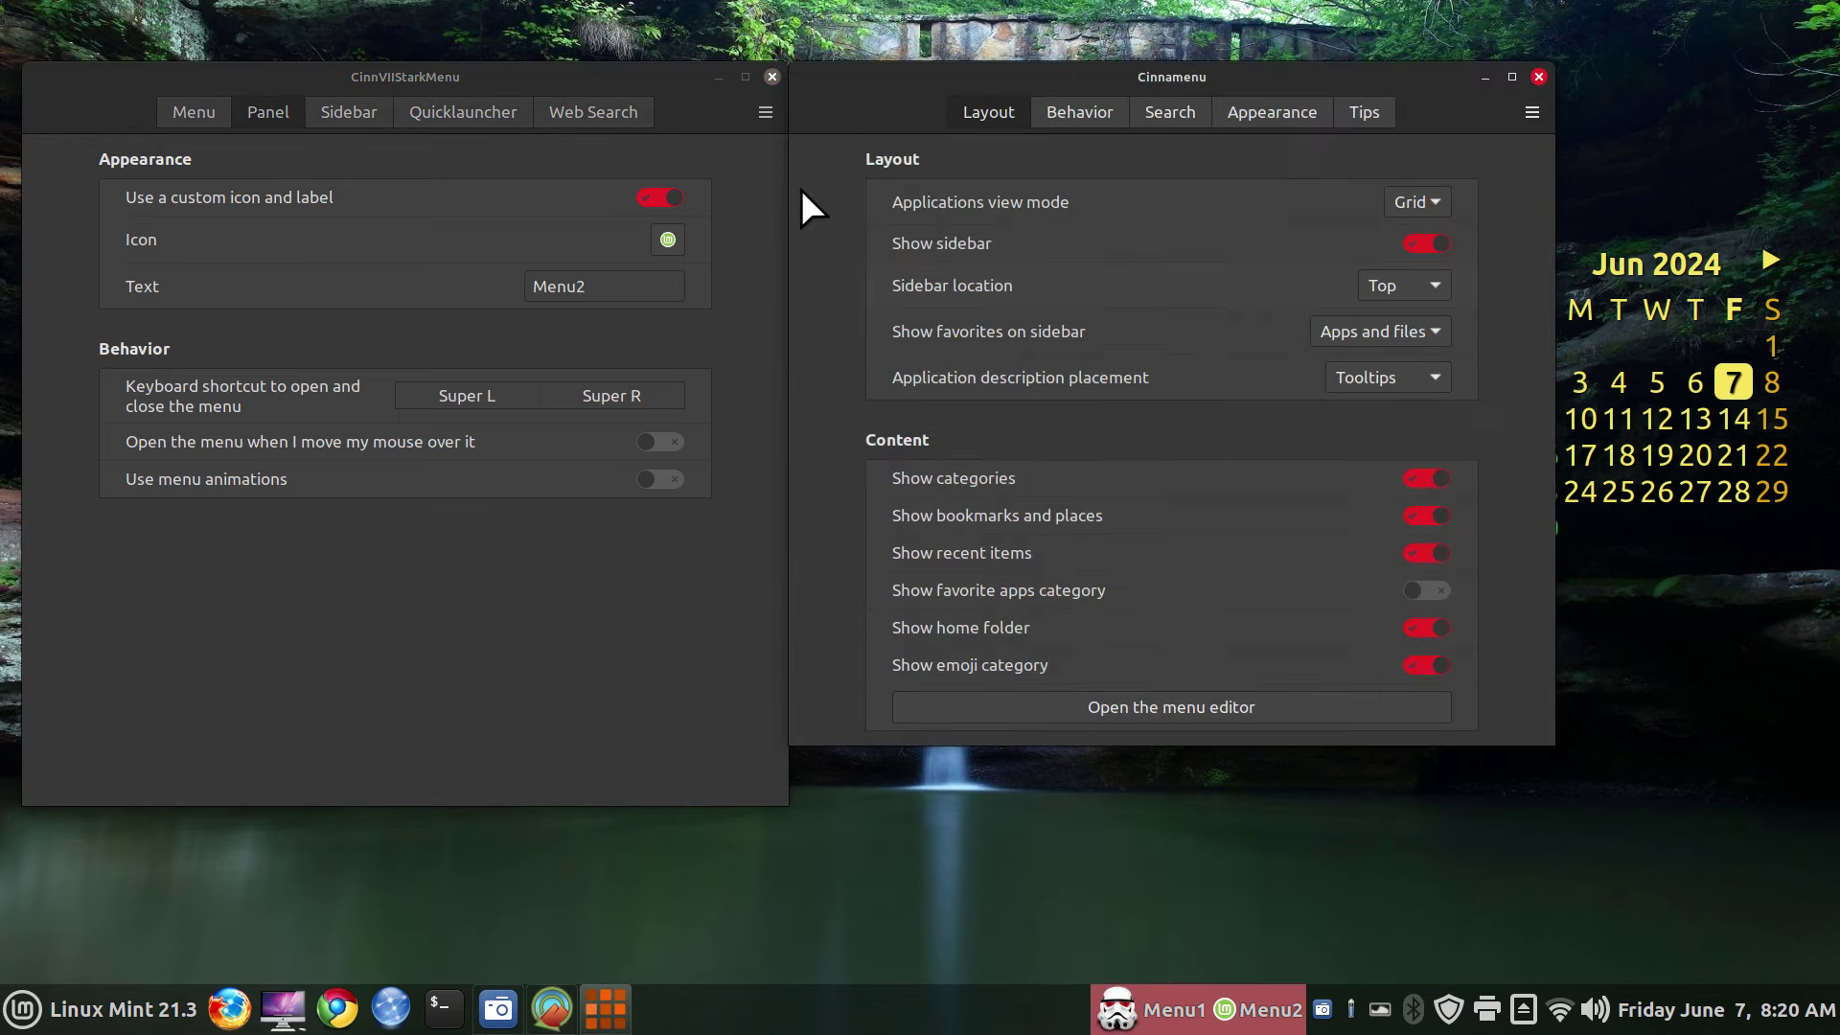
{"action": "left_click", "coordinate": [1297, 117]}
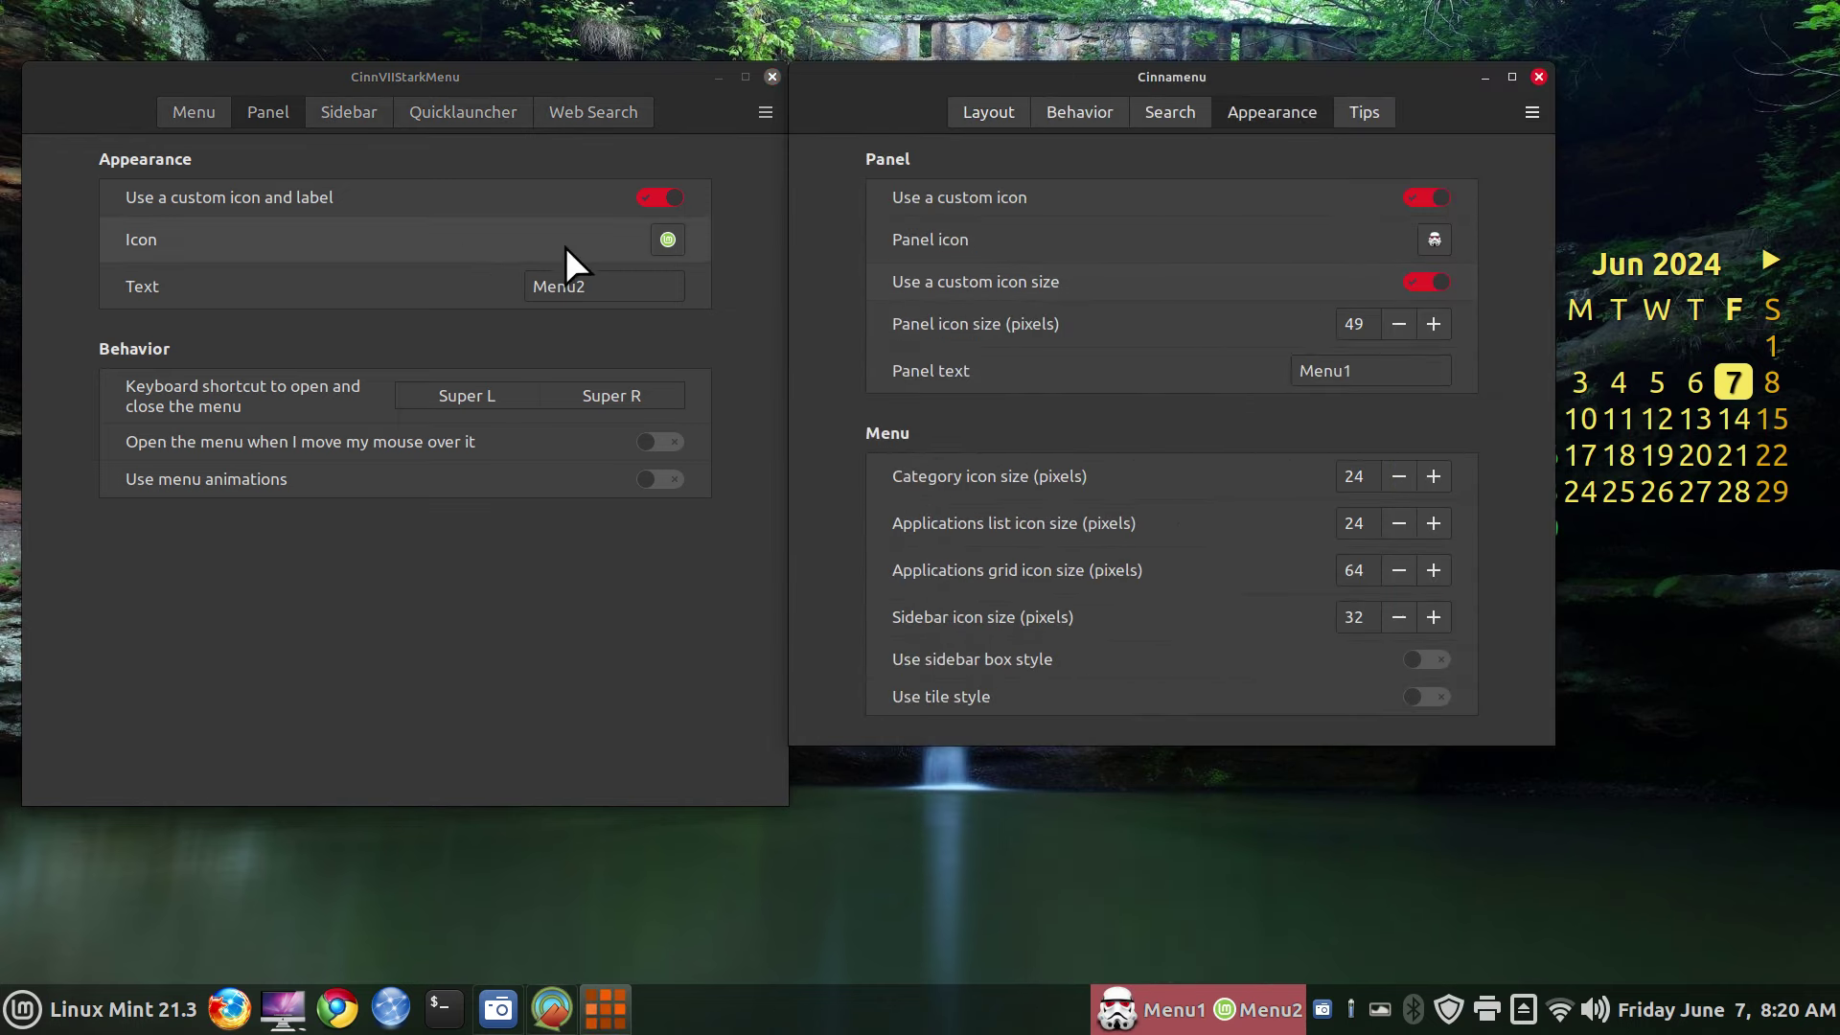
{"action": "left_click", "coordinate": [1538, 77]}
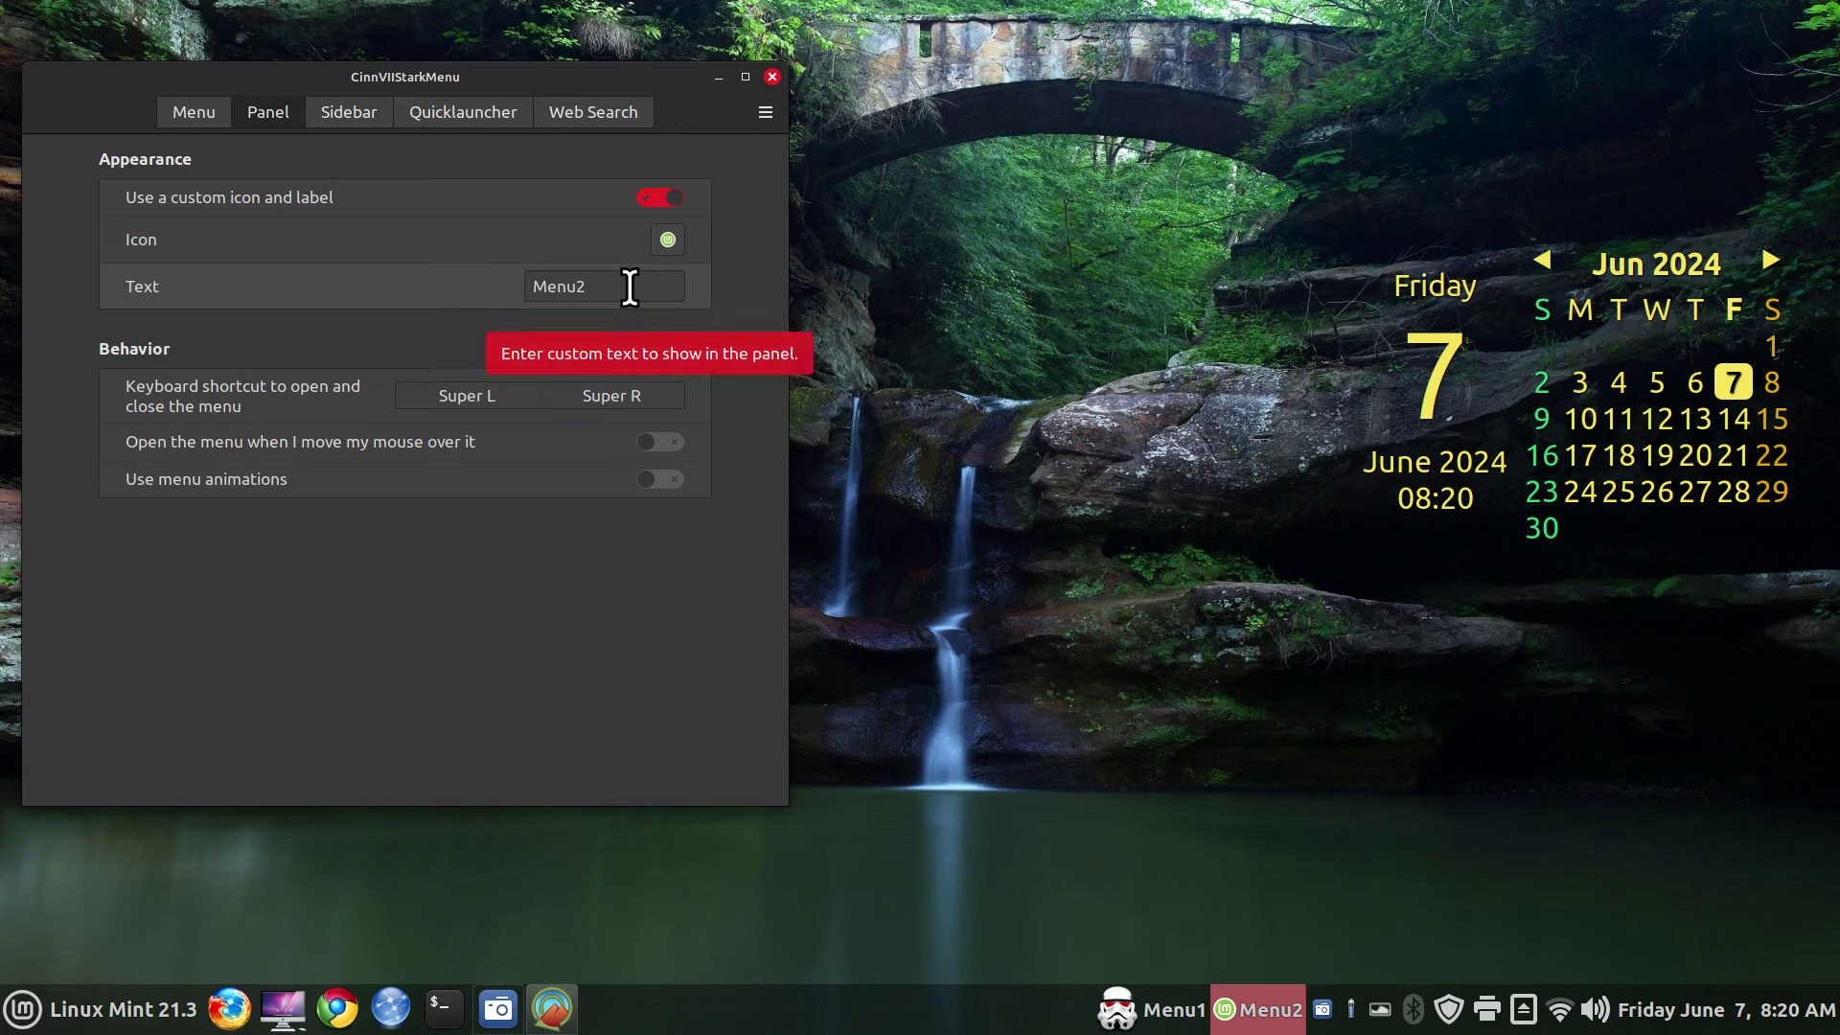
- Cut CinnVIIStarkMenu's panel label down to an empty text and restore it as Menu2
{"action": "left_click_drag", "start_coordinate": [605, 285], "coordinate": [469, 271]}
{"action": "key", "text": "ctrl+c"}
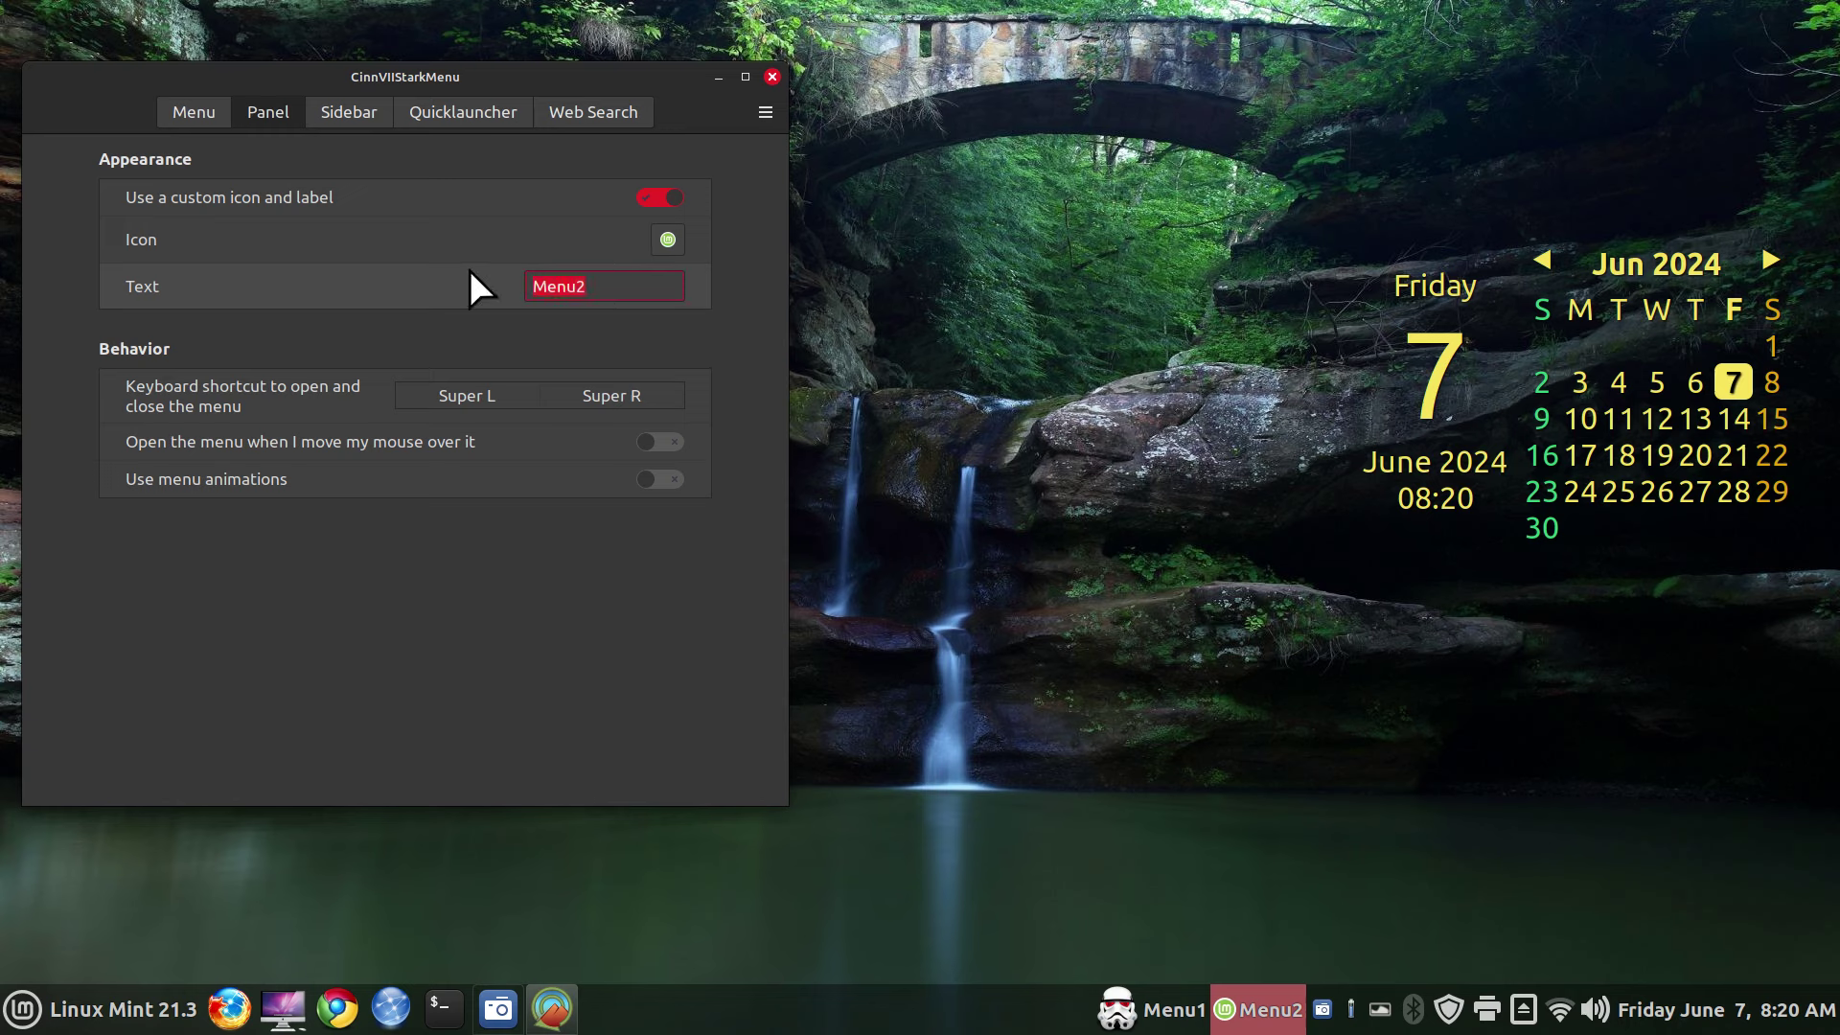
{"action": "key", "text": "BackSpace"}
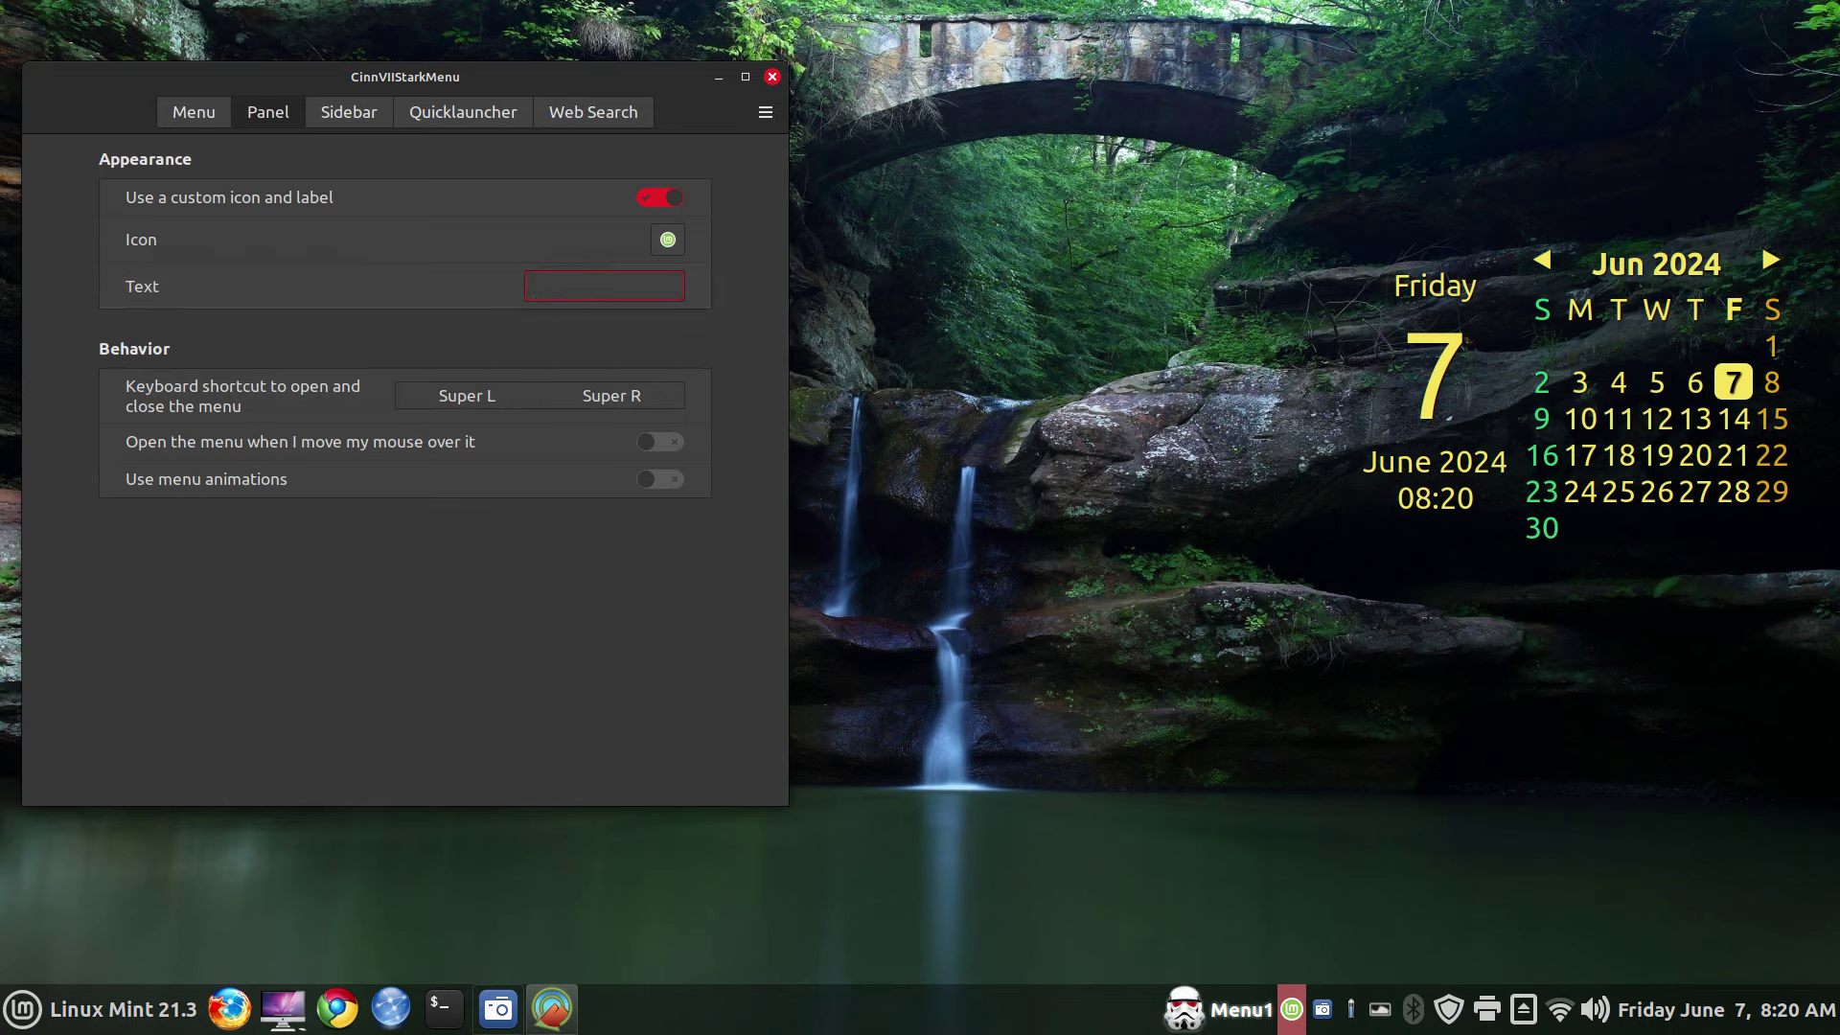
{"action": "right_click", "coordinate": [567, 286]}
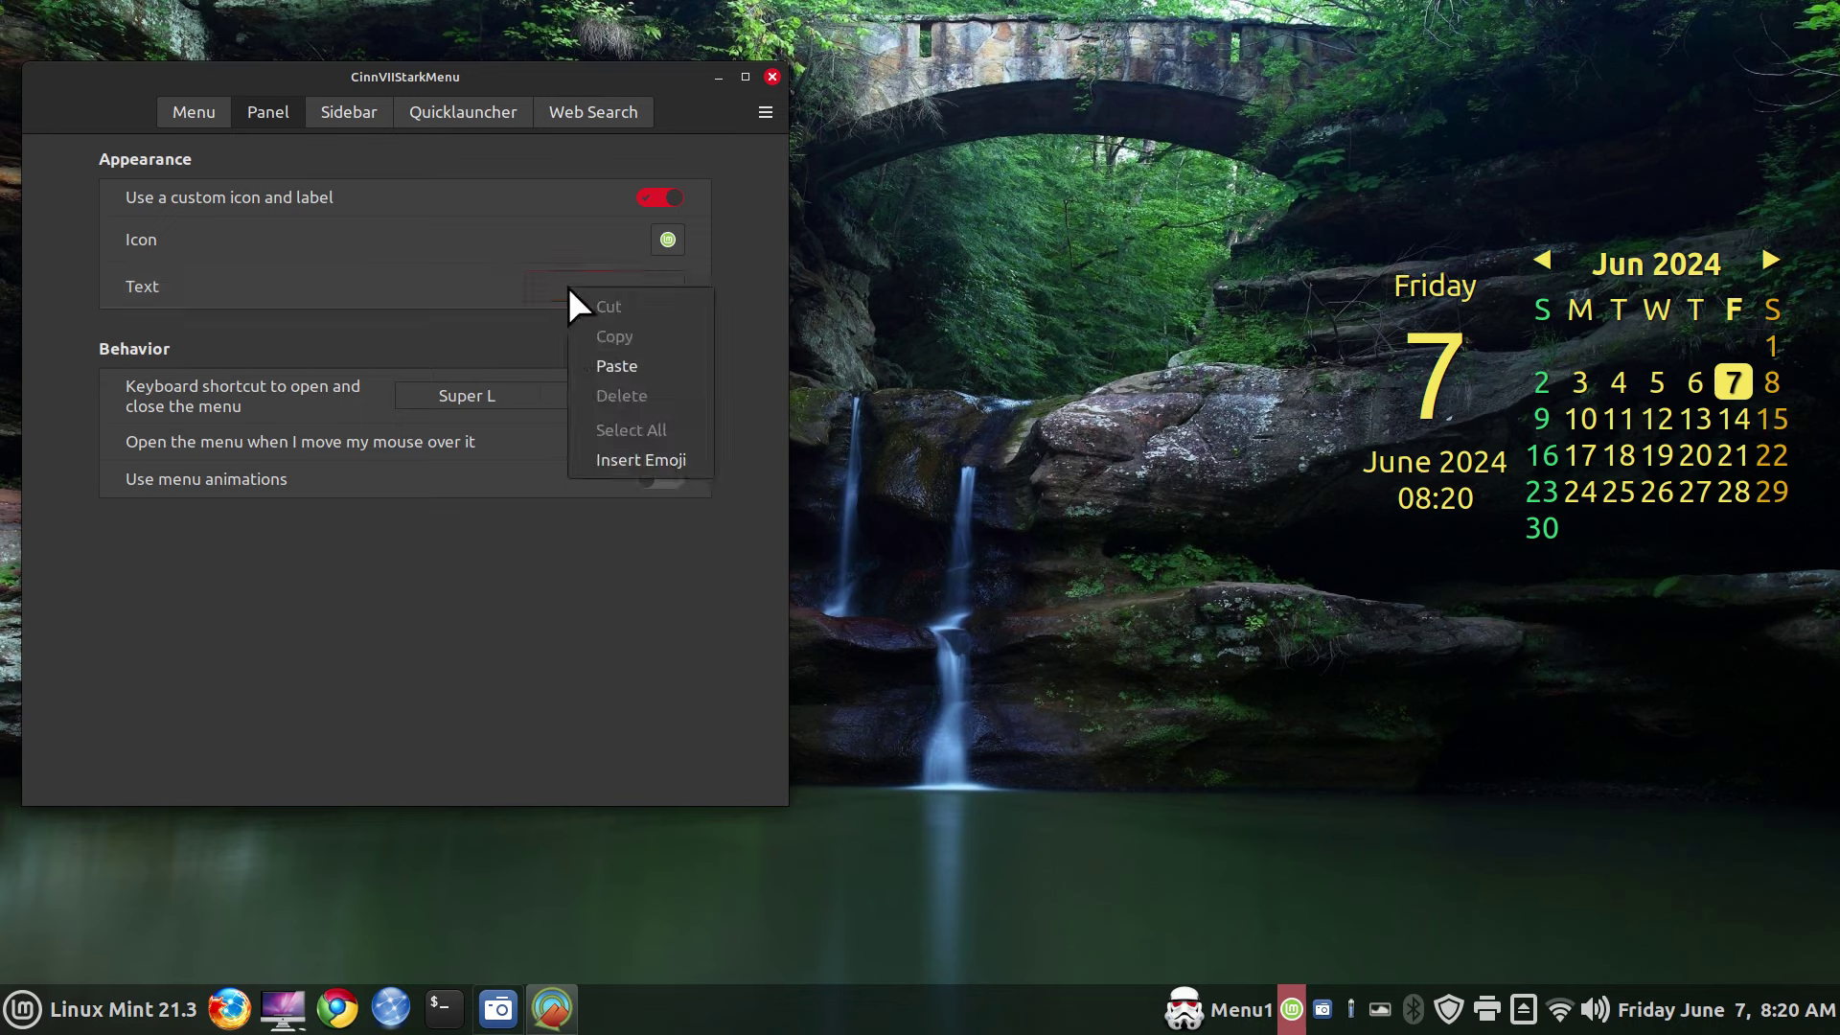
{"action": "left_click", "coordinate": [596, 372]}
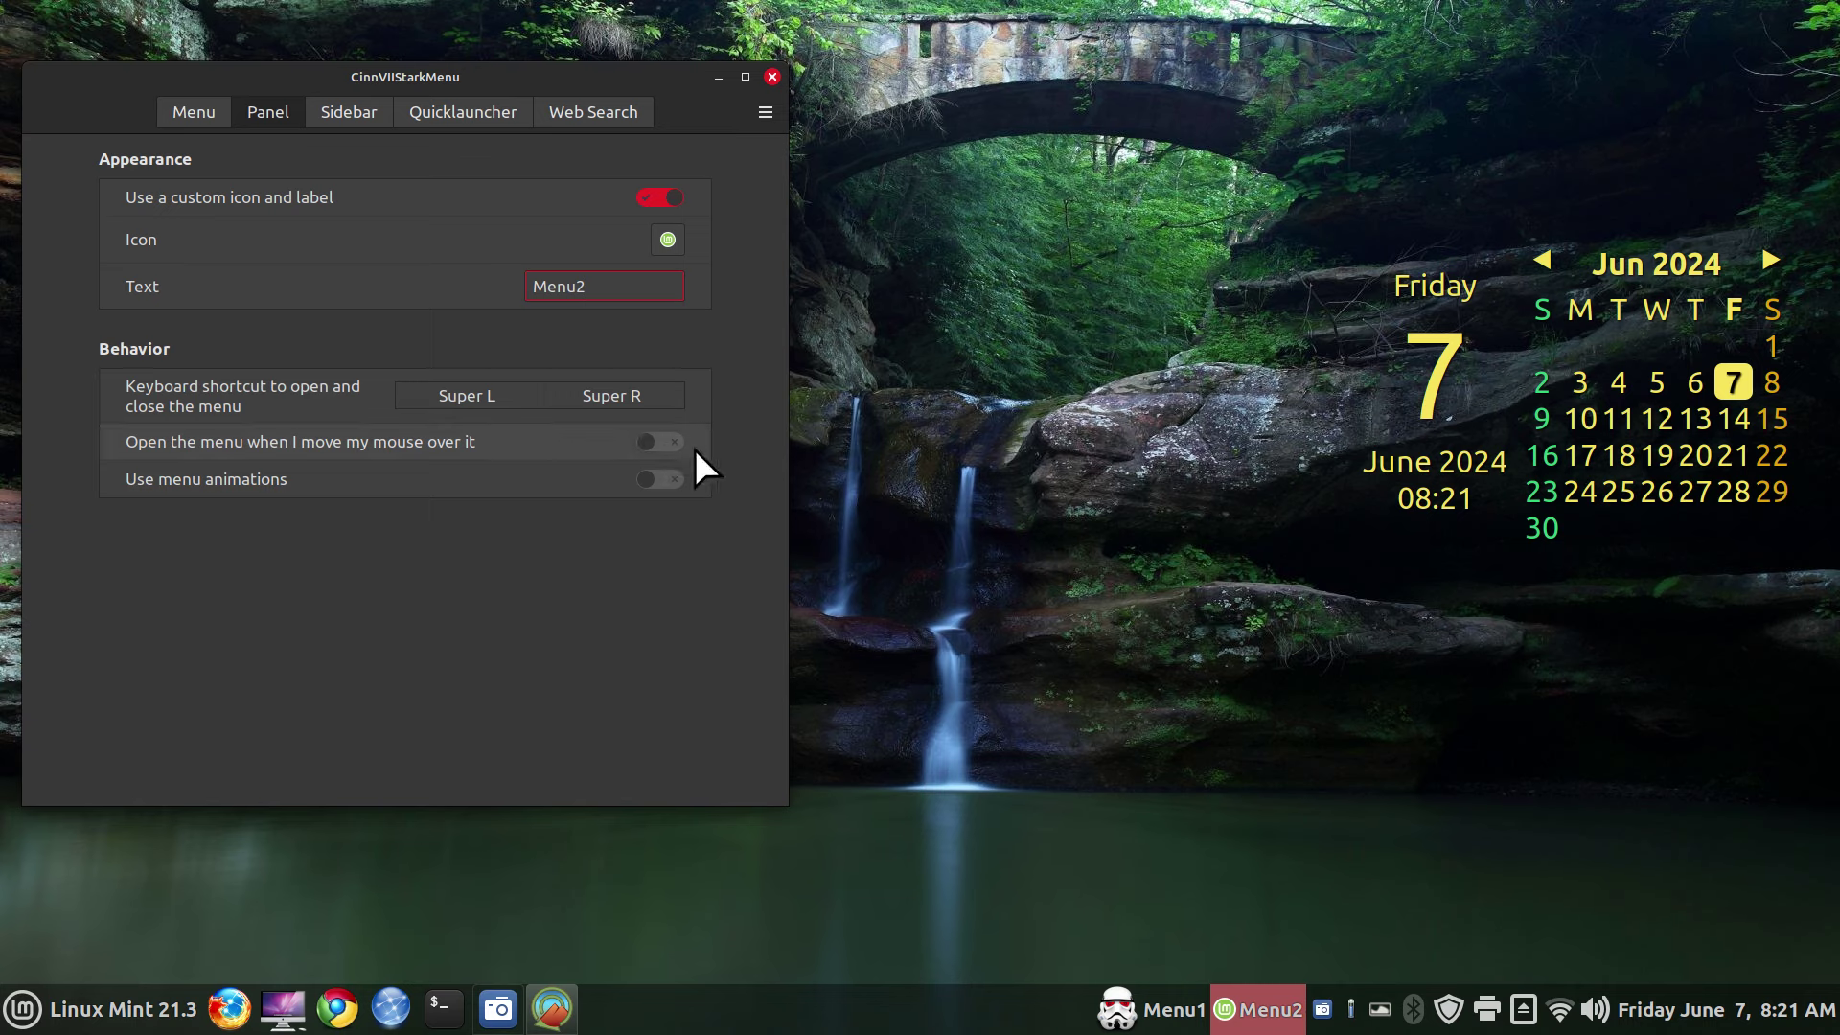
- Try the option that opens CinnVIIStarkMenu on mouse-over and switch it back off
{"action": "left_click", "coordinate": [659, 442]}
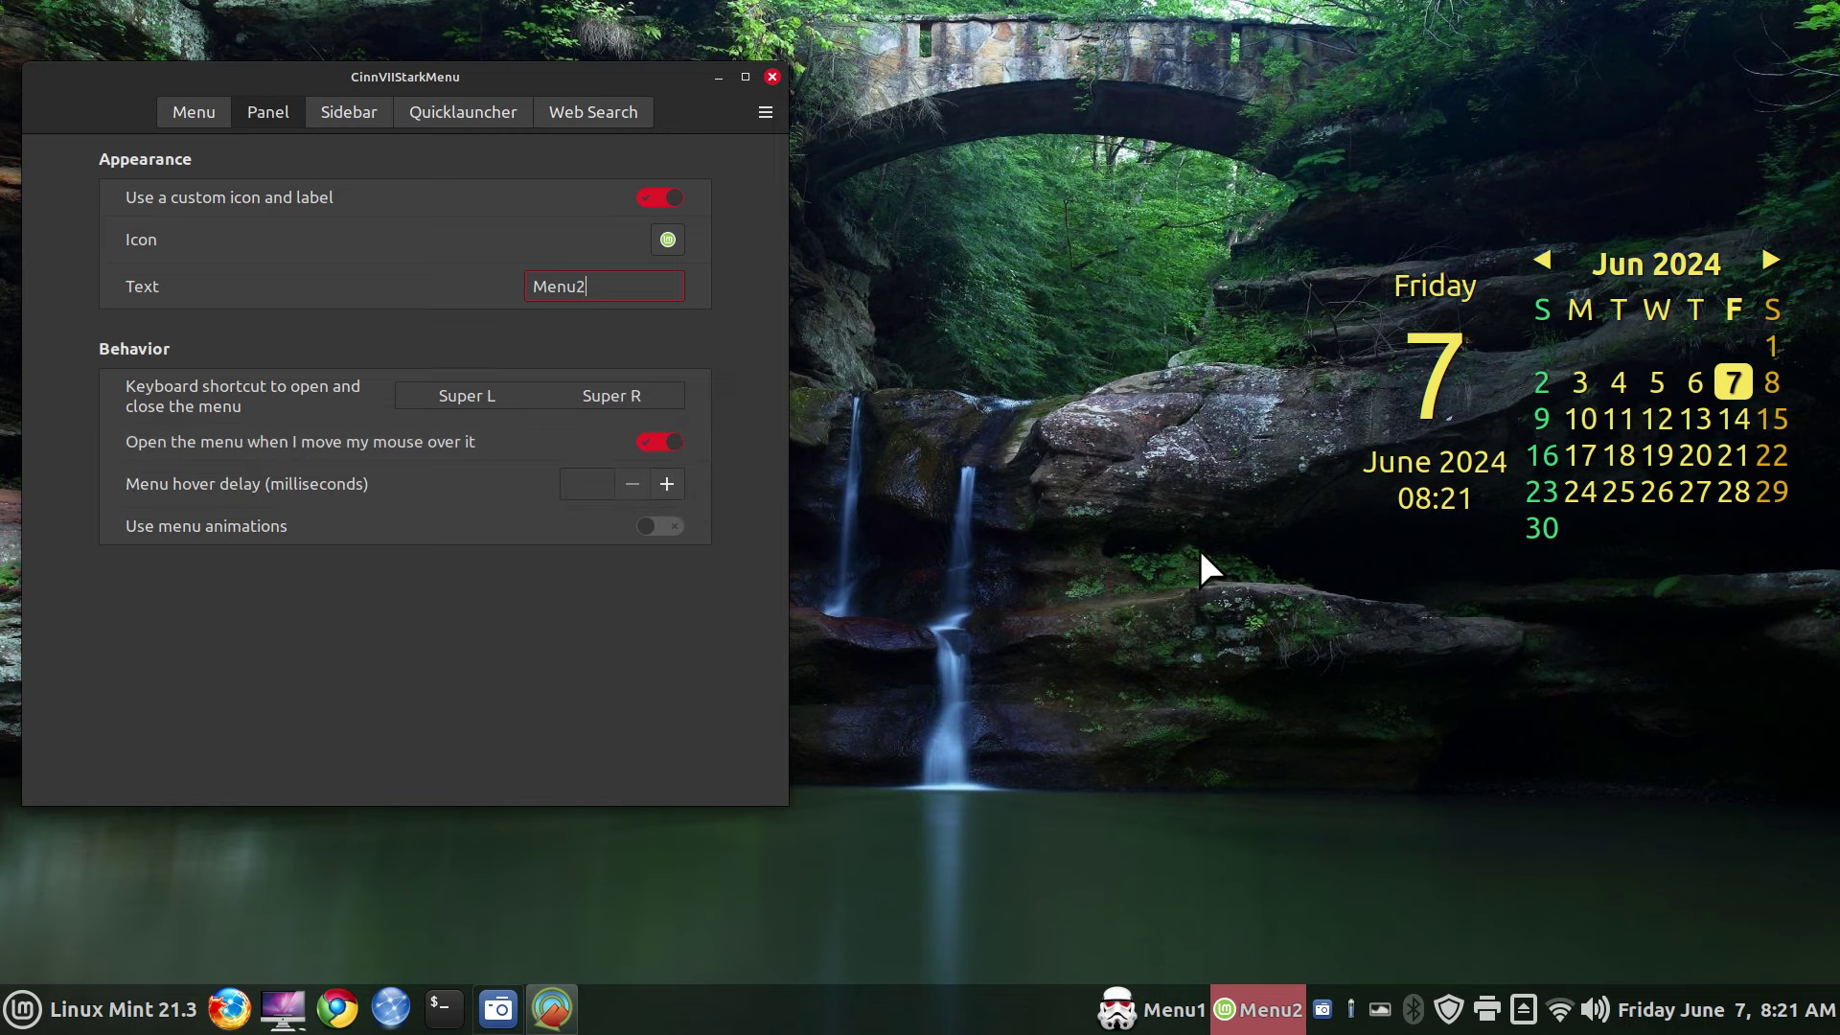
{"action": "left_click", "coordinate": [934, 644]}
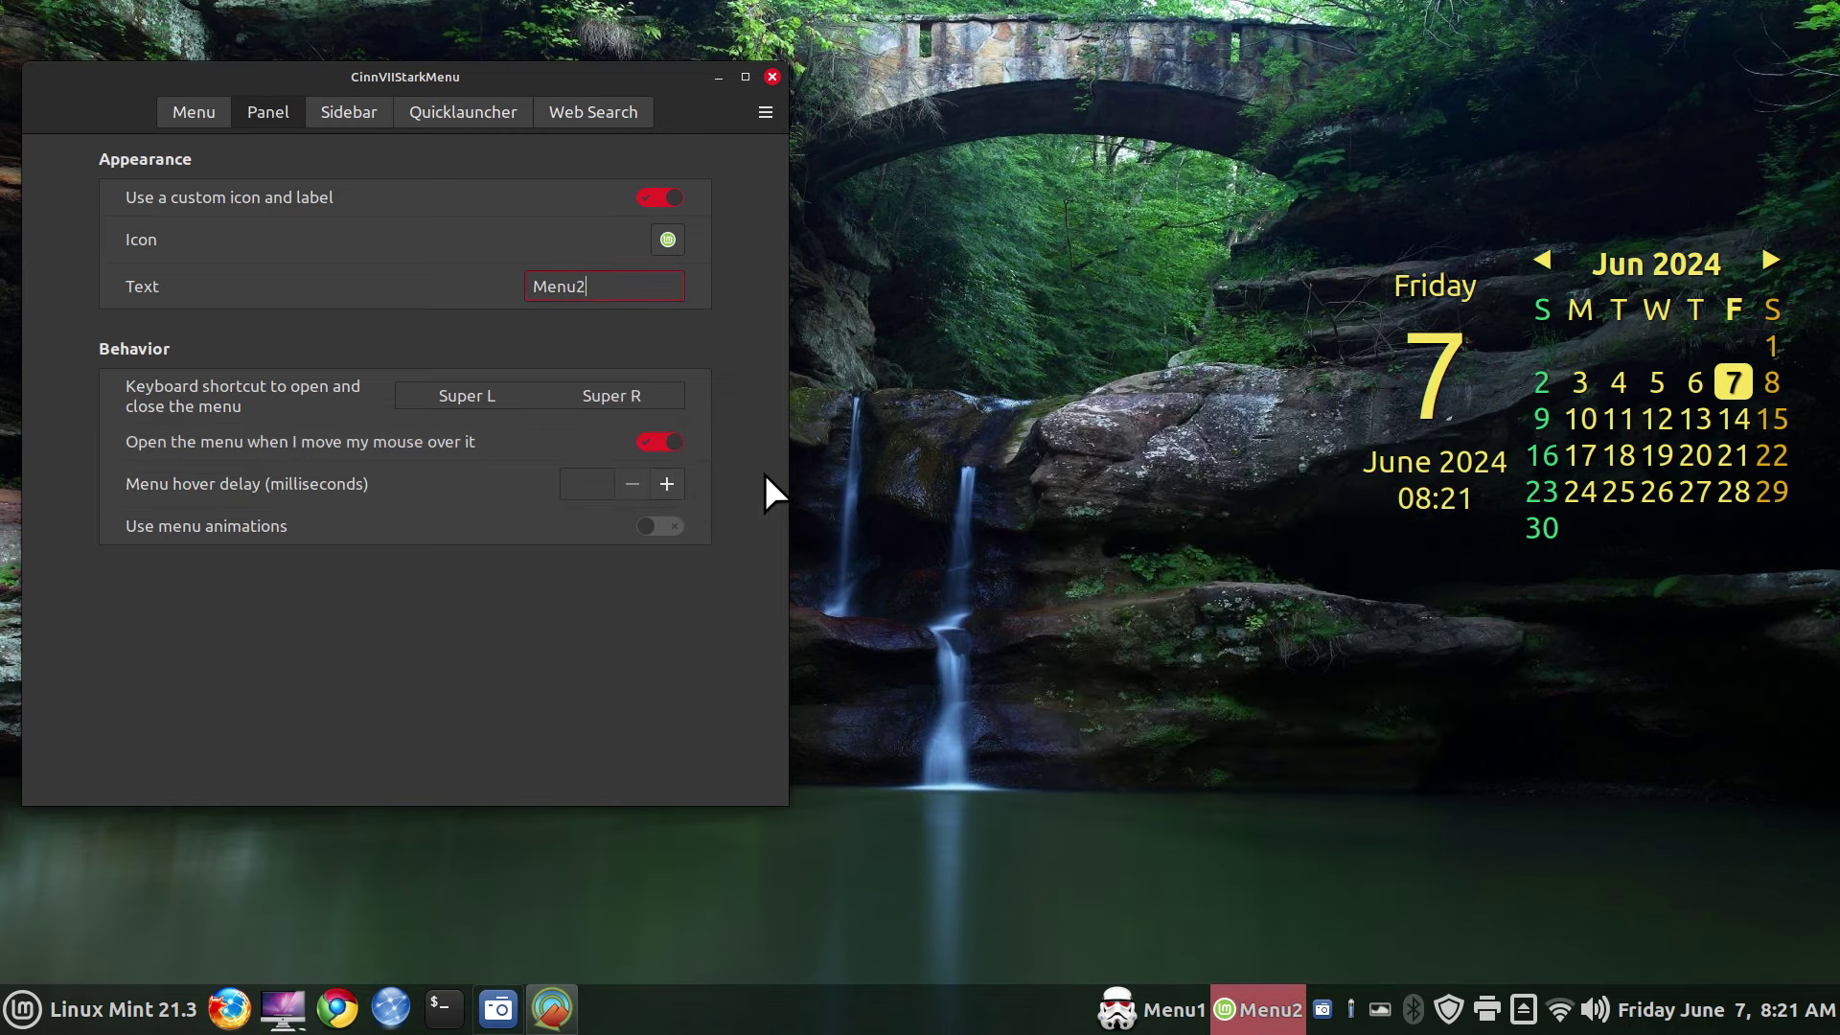
{"action": "left_click", "coordinate": [659, 441]}
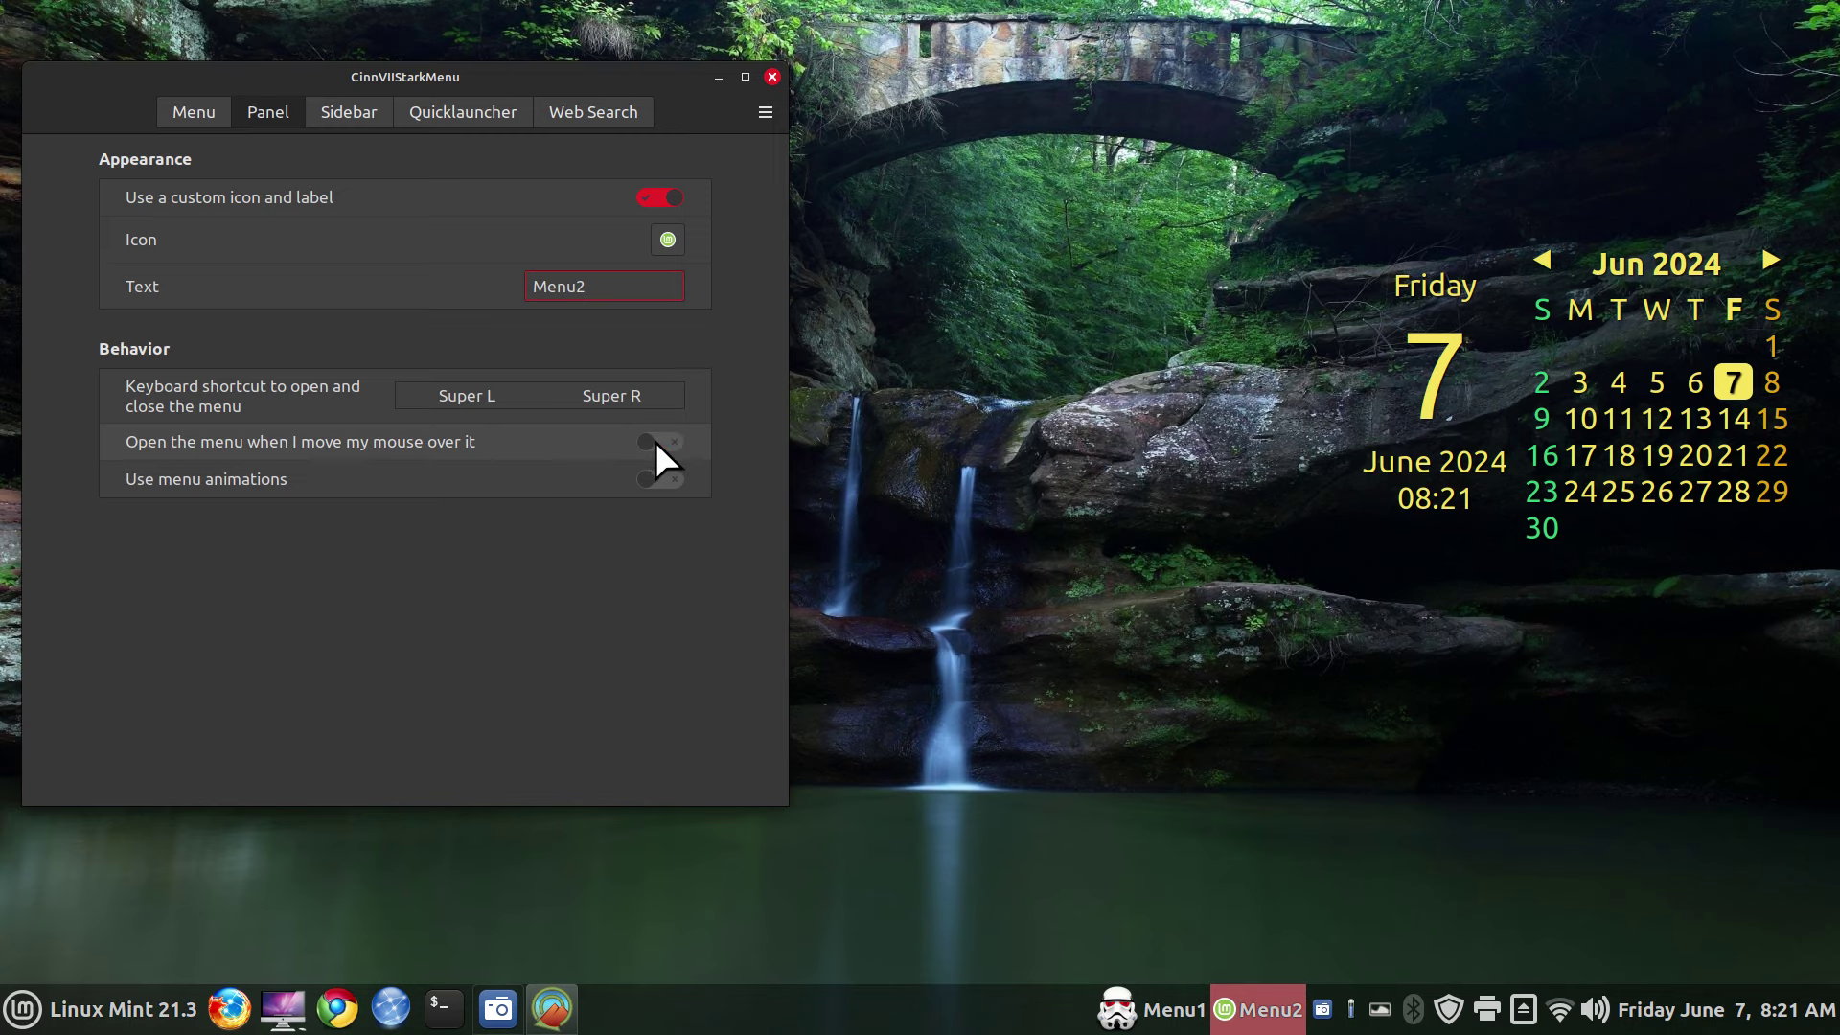
- Look through CinnVIIStarkMenu's Sidebar, Quicklauncher and Web Search settings and close its configuration window
{"action": "left_click", "coordinate": [349, 112]}
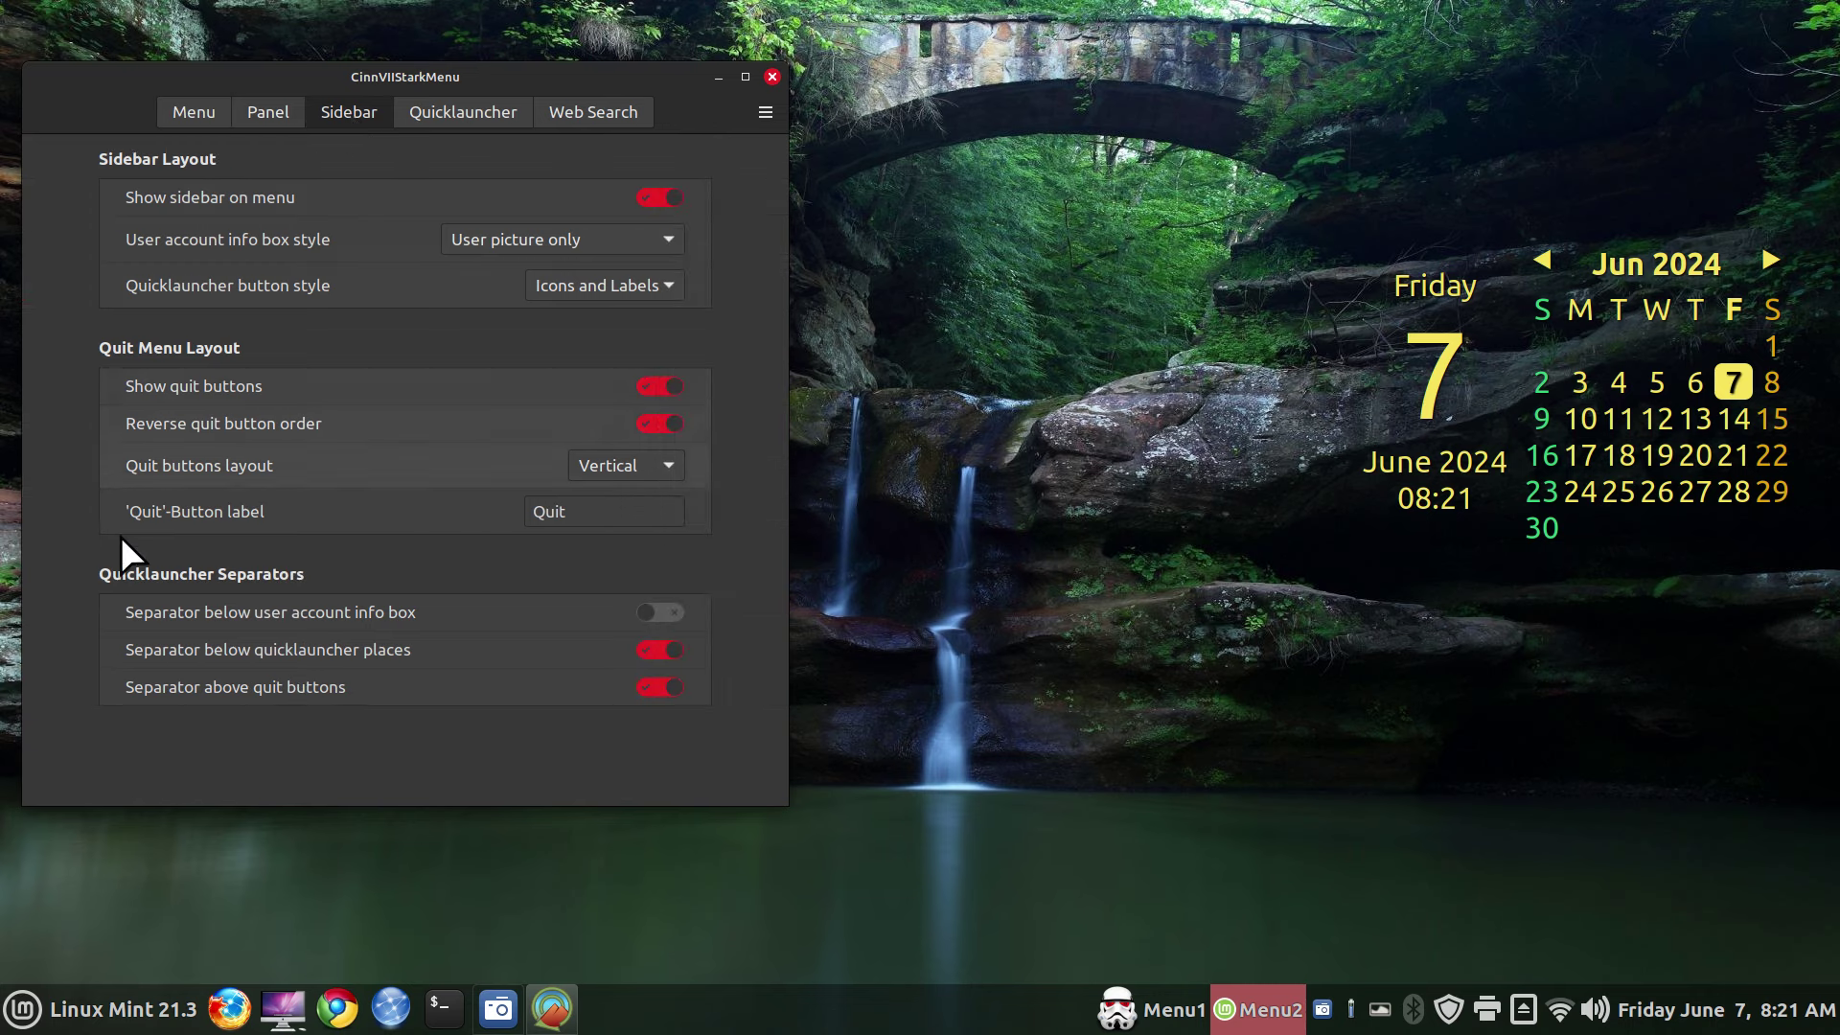
{"action": "left_click", "coordinate": [470, 116]}
{"action": "left_click", "coordinate": [595, 110]}
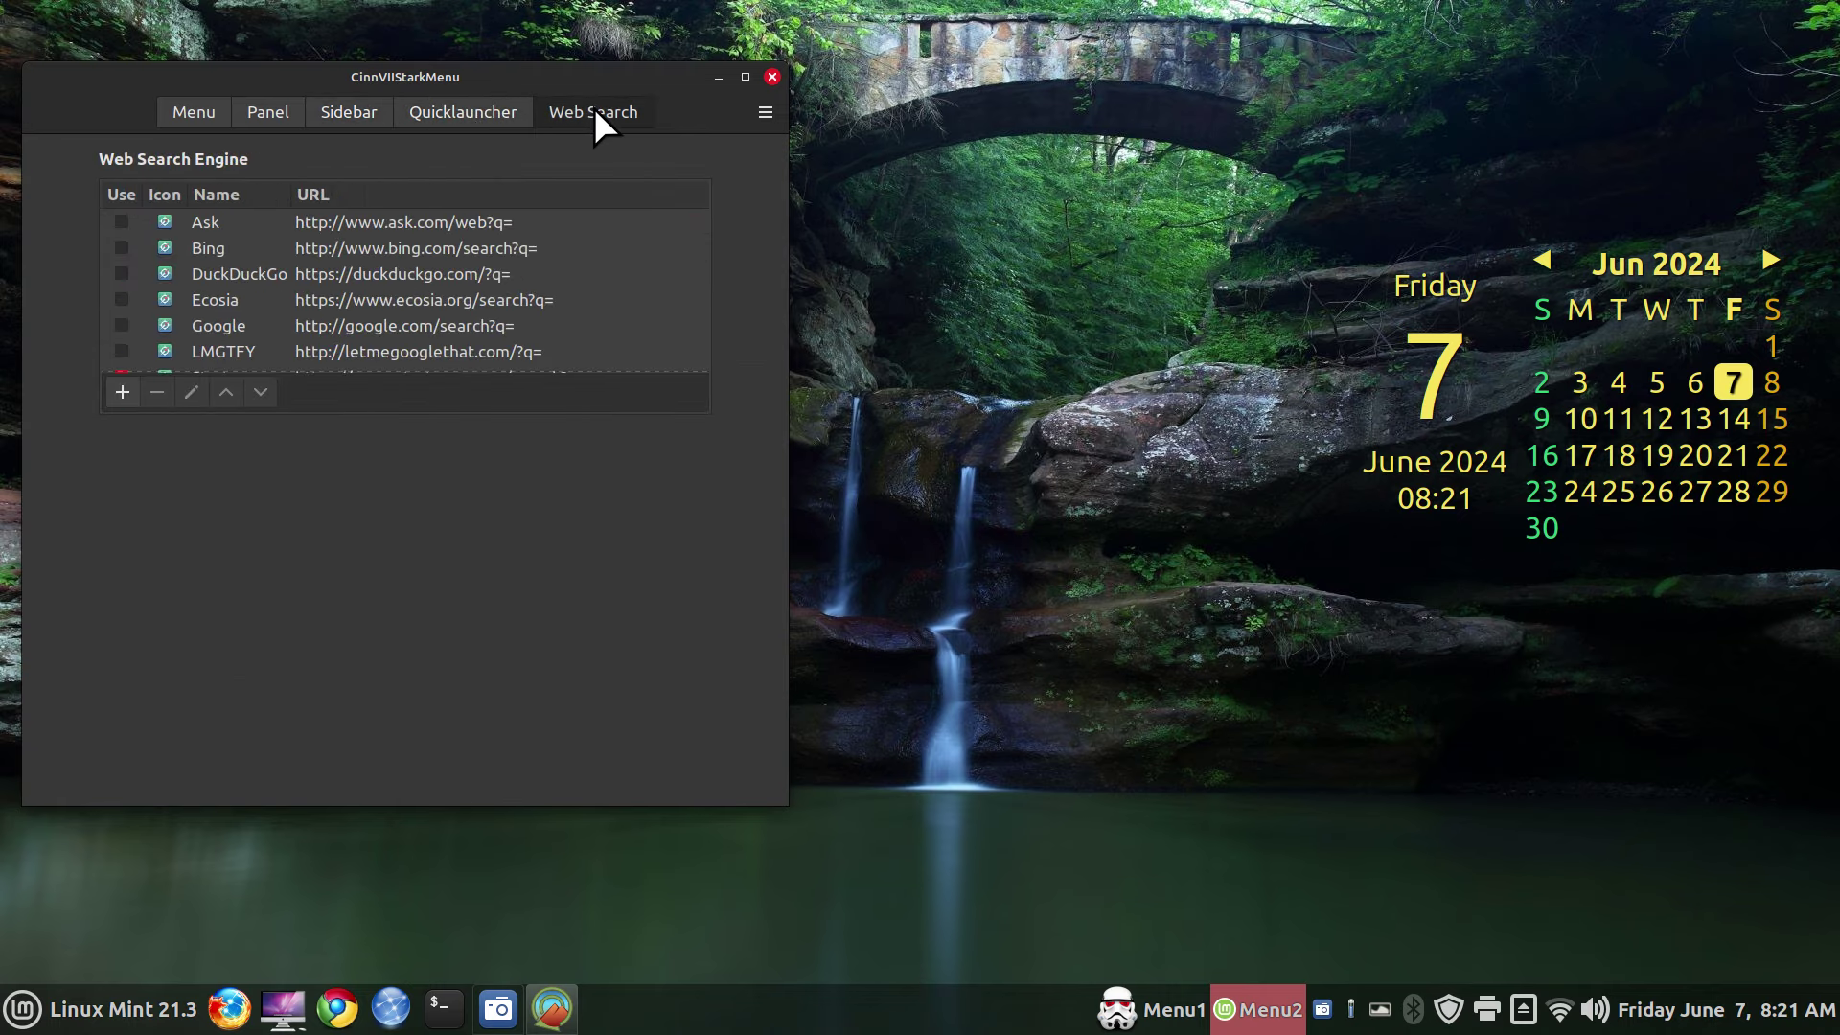
{"action": "left_click", "coordinate": [772, 75]}
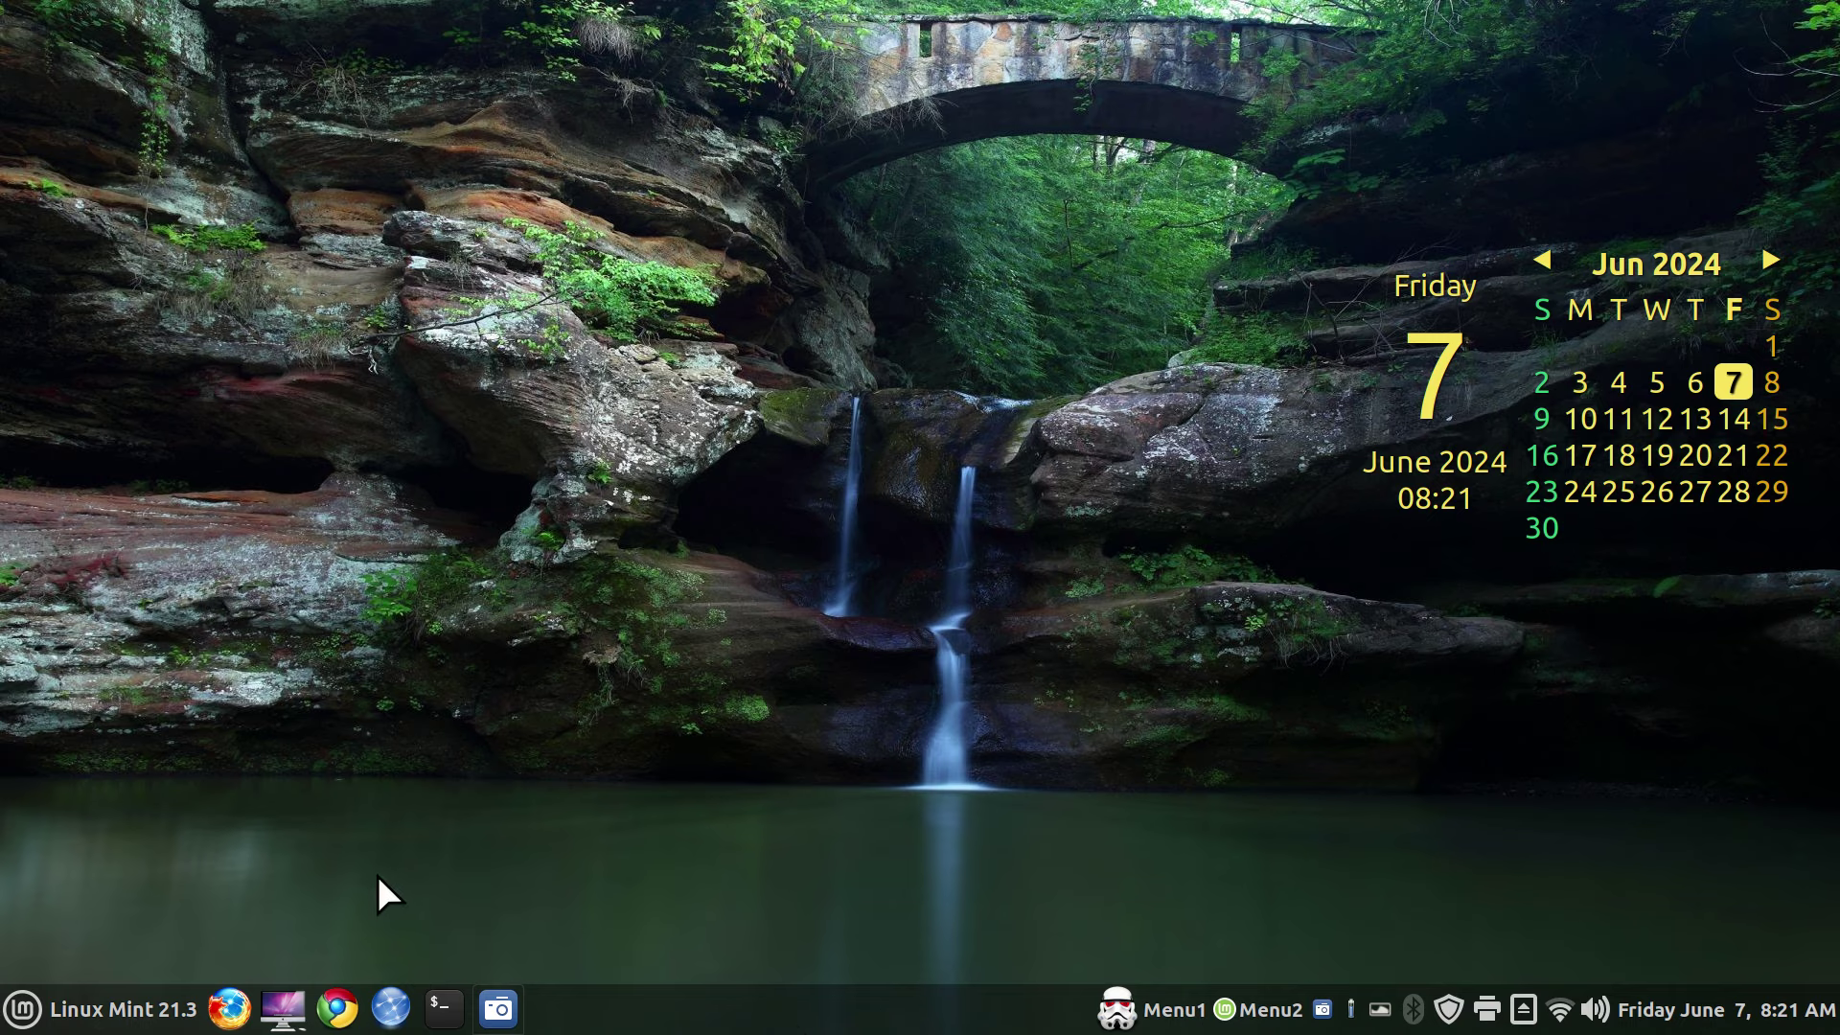
- Show two ways of reaching System Settings, from the main menu and from the panel's context menu, closing it each time
{"action": "left_click", "coordinate": [29, 1011]}
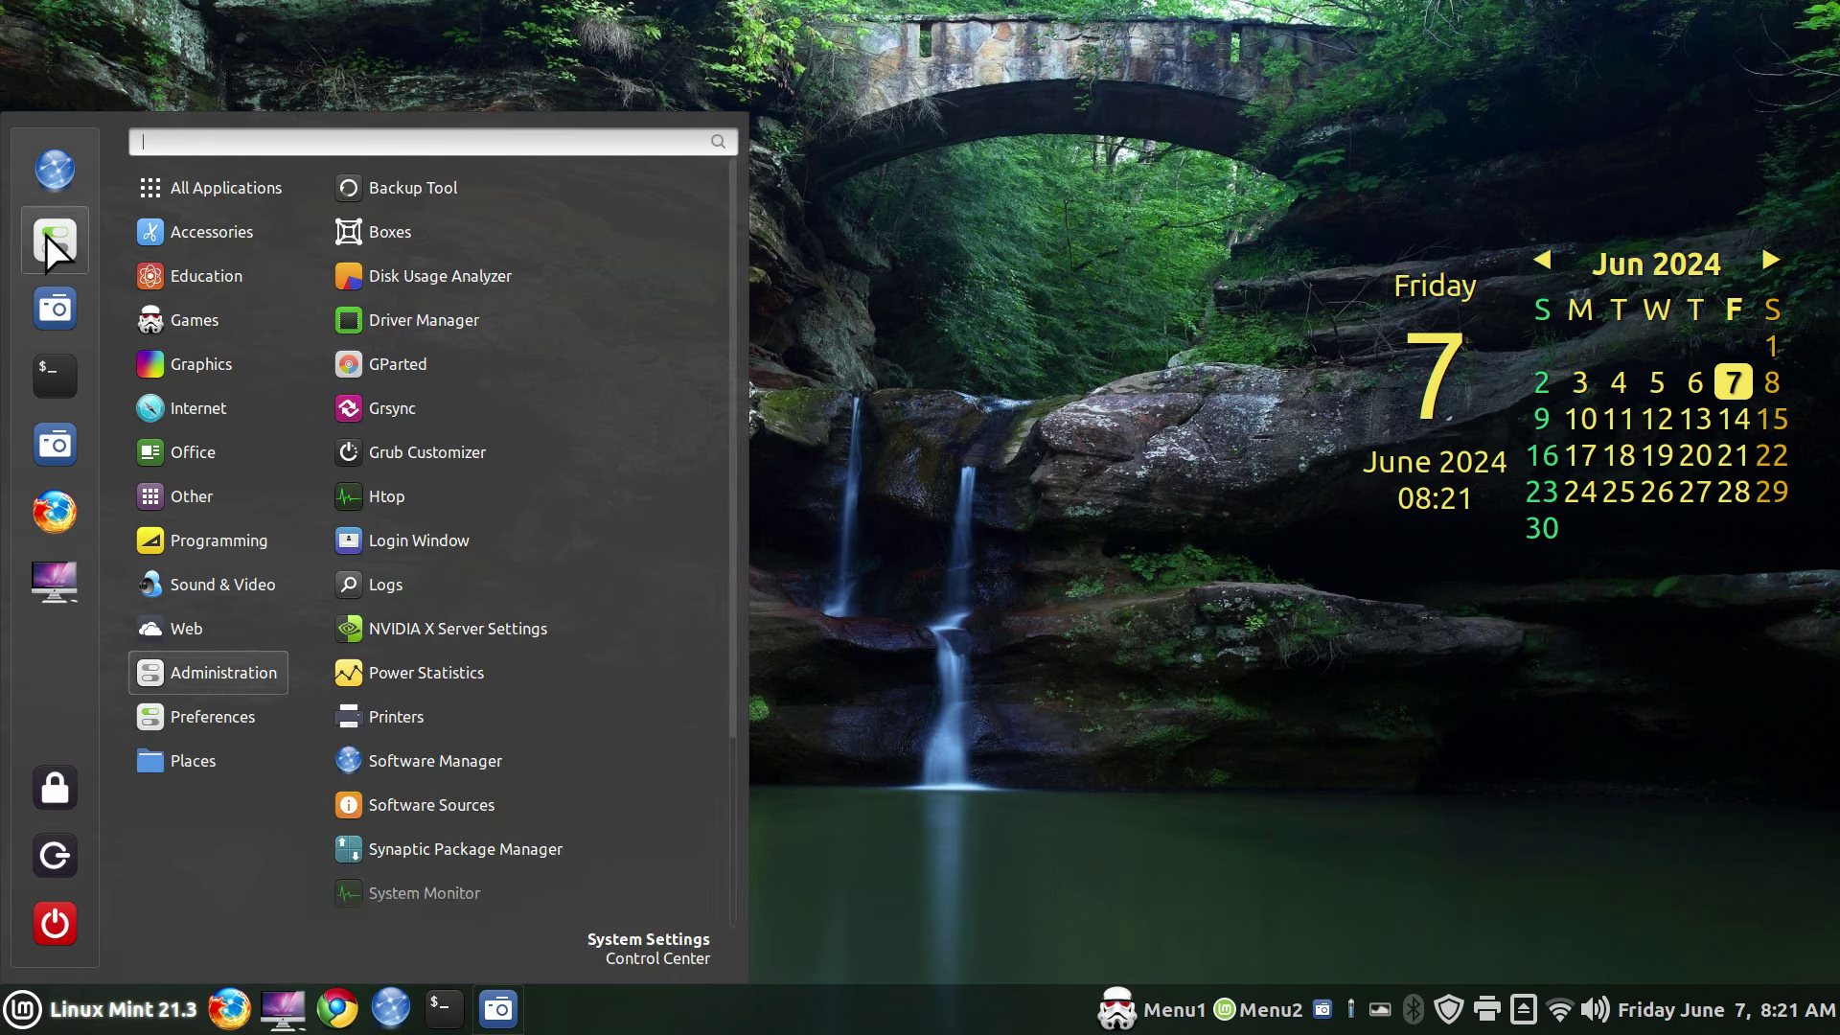
{"action": "left_click", "coordinate": [46, 234]}
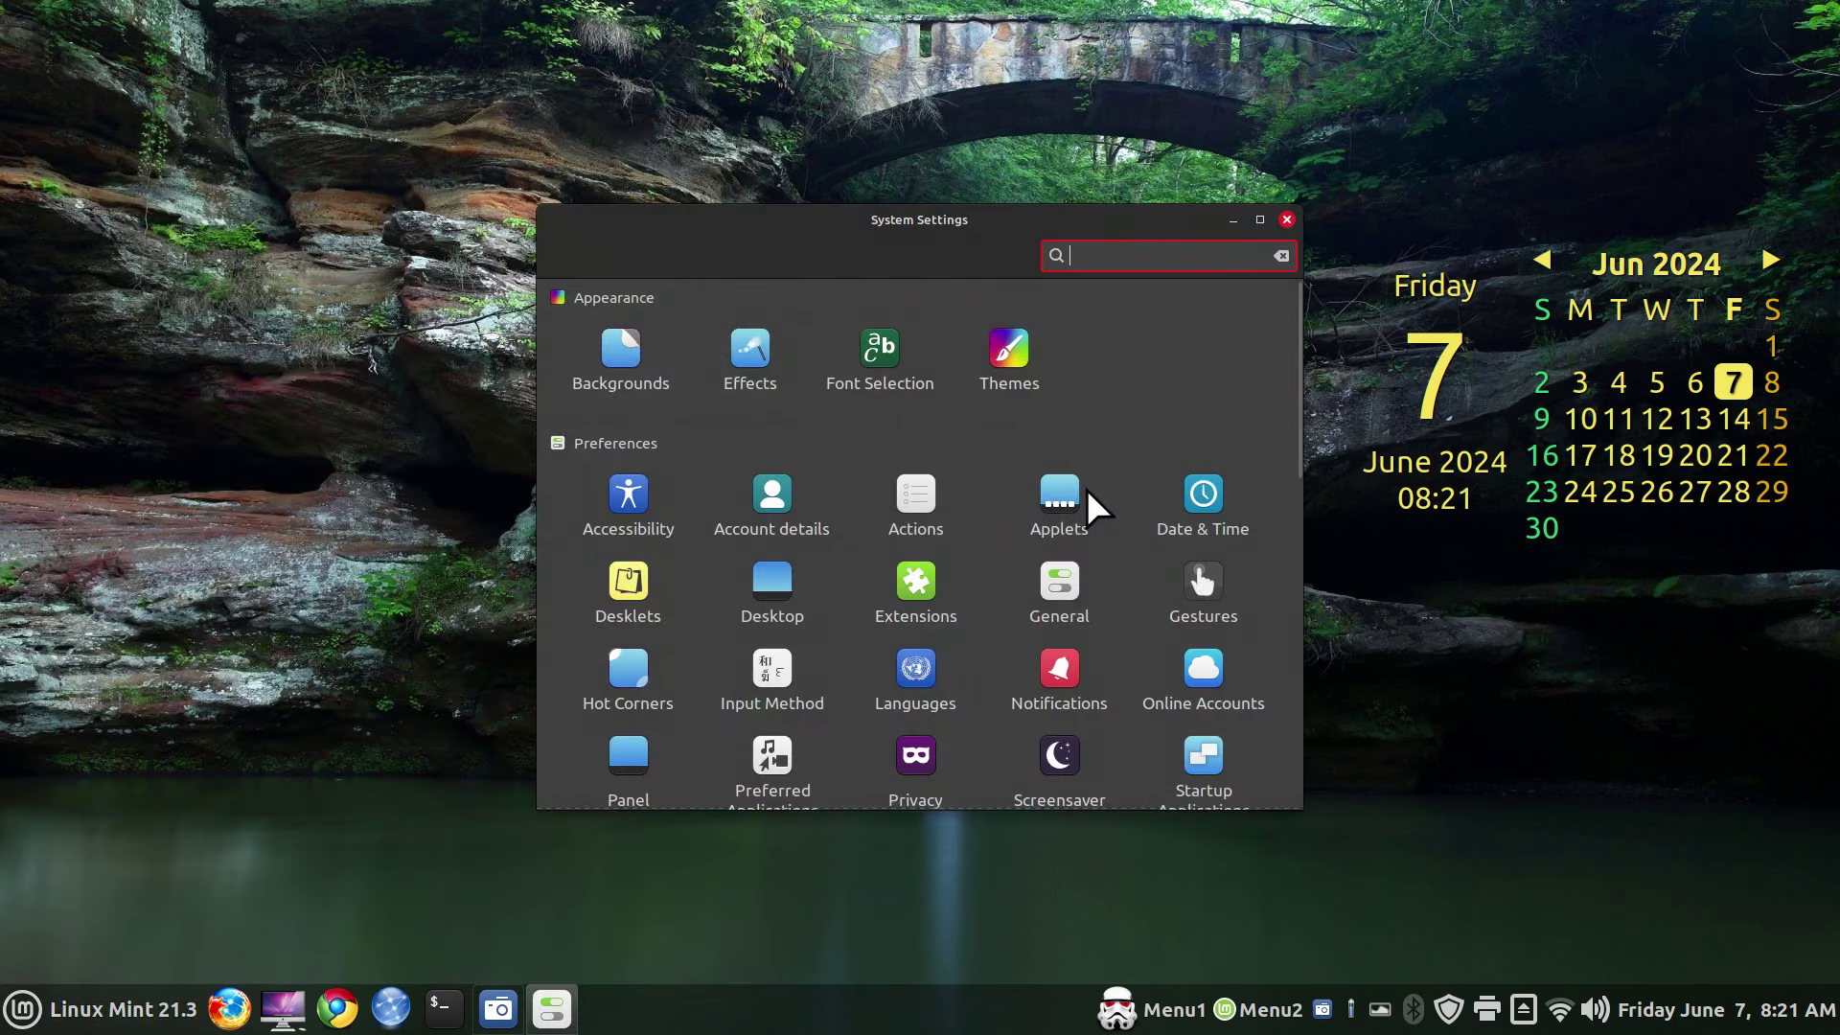
{"action": "left_click", "coordinate": [1287, 219]}
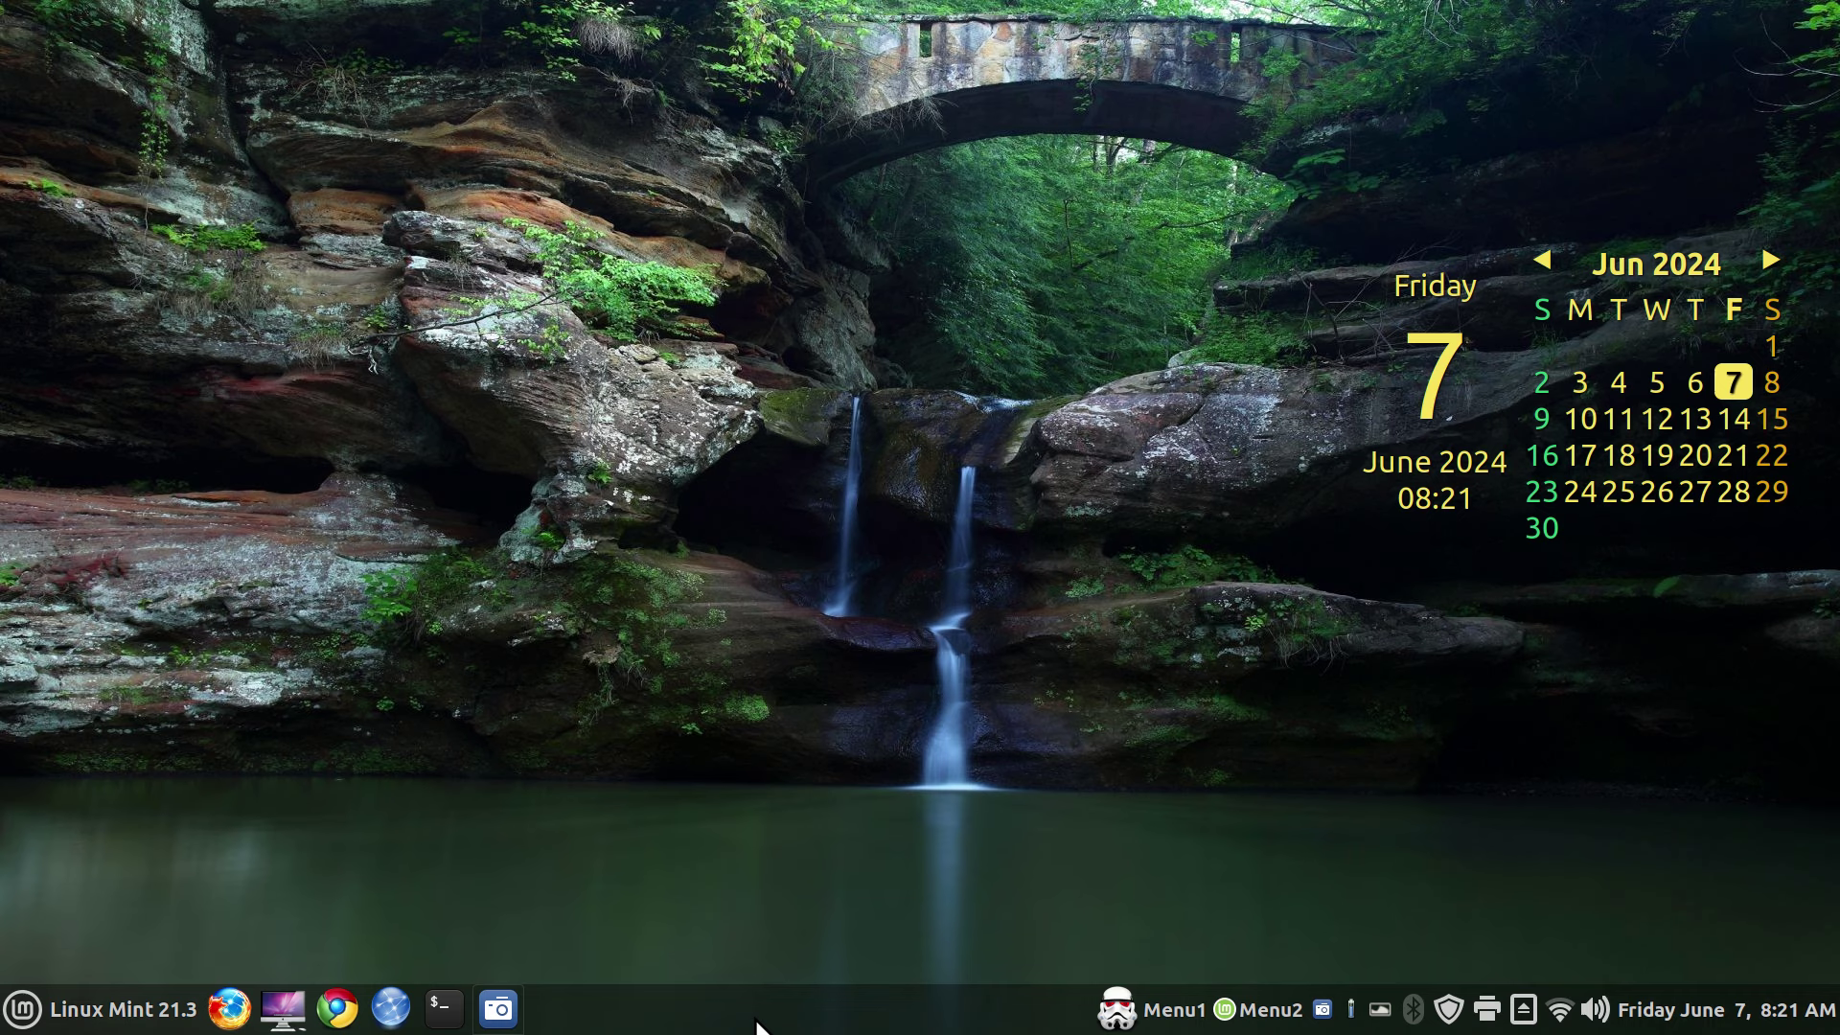
{"action": "right_click", "coordinate": [700, 1012]}
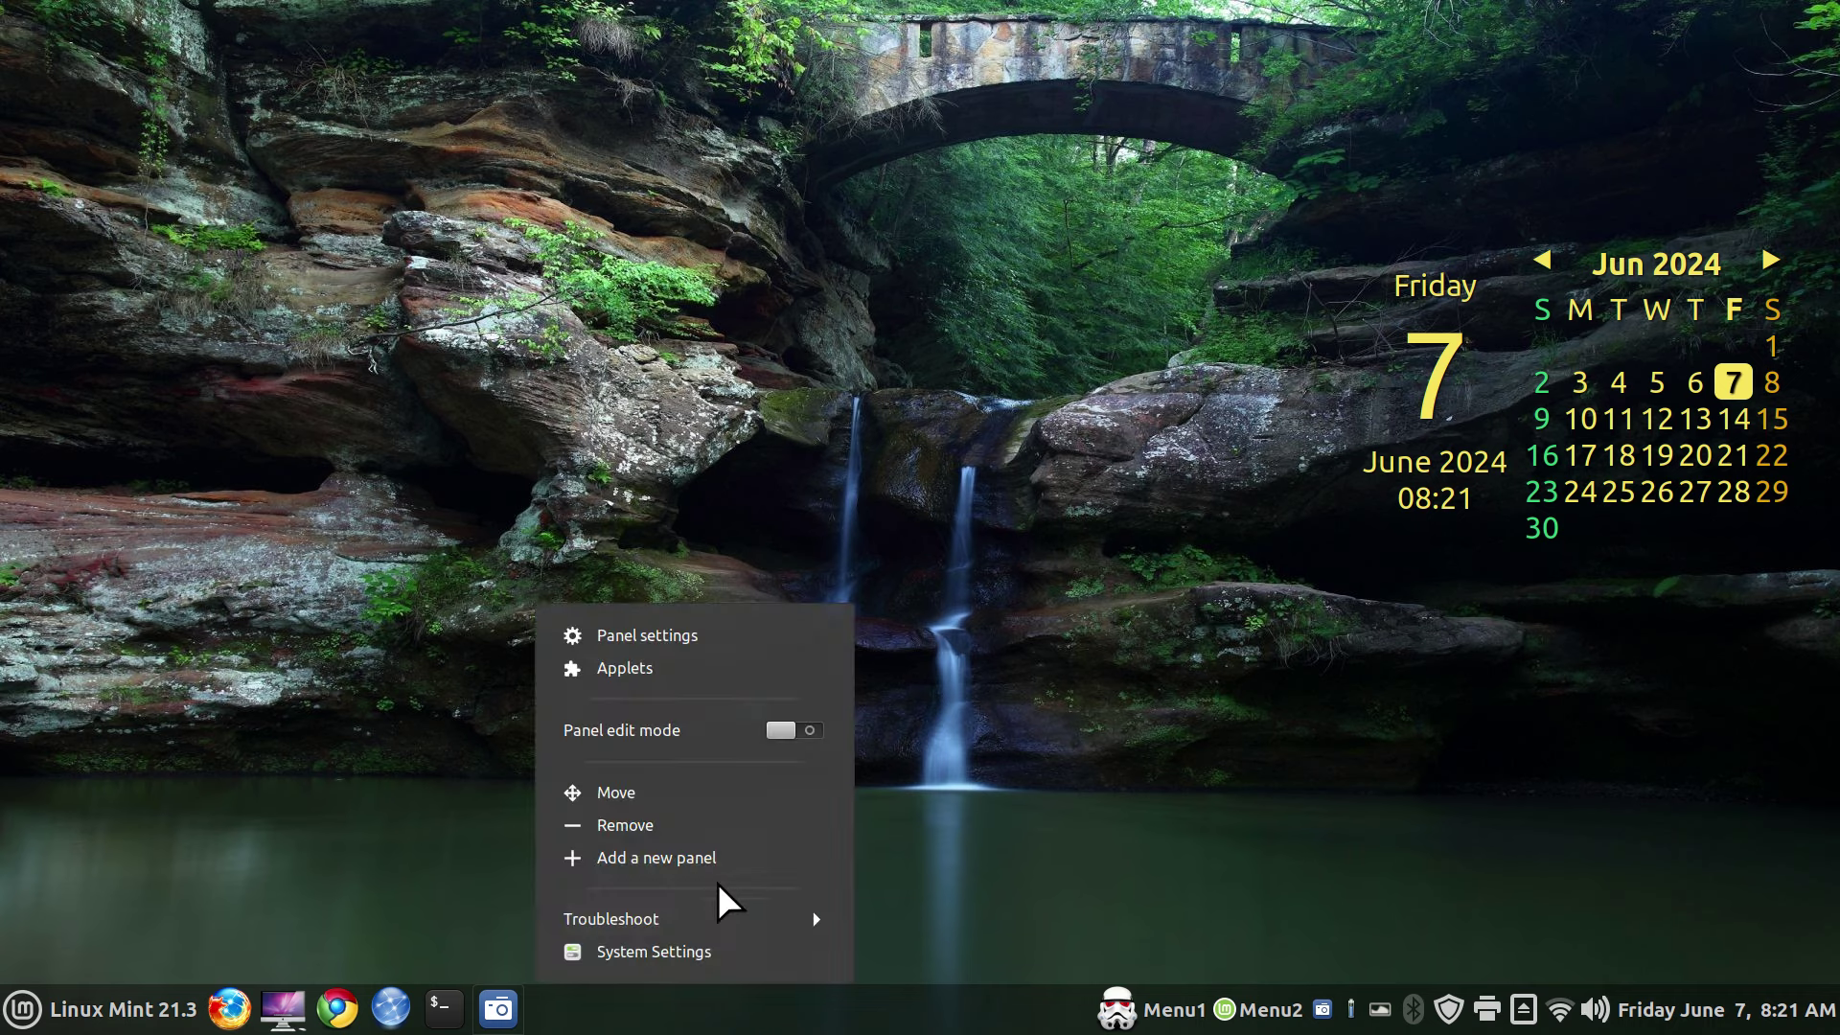
{"action": "left_click", "coordinate": [697, 954]}
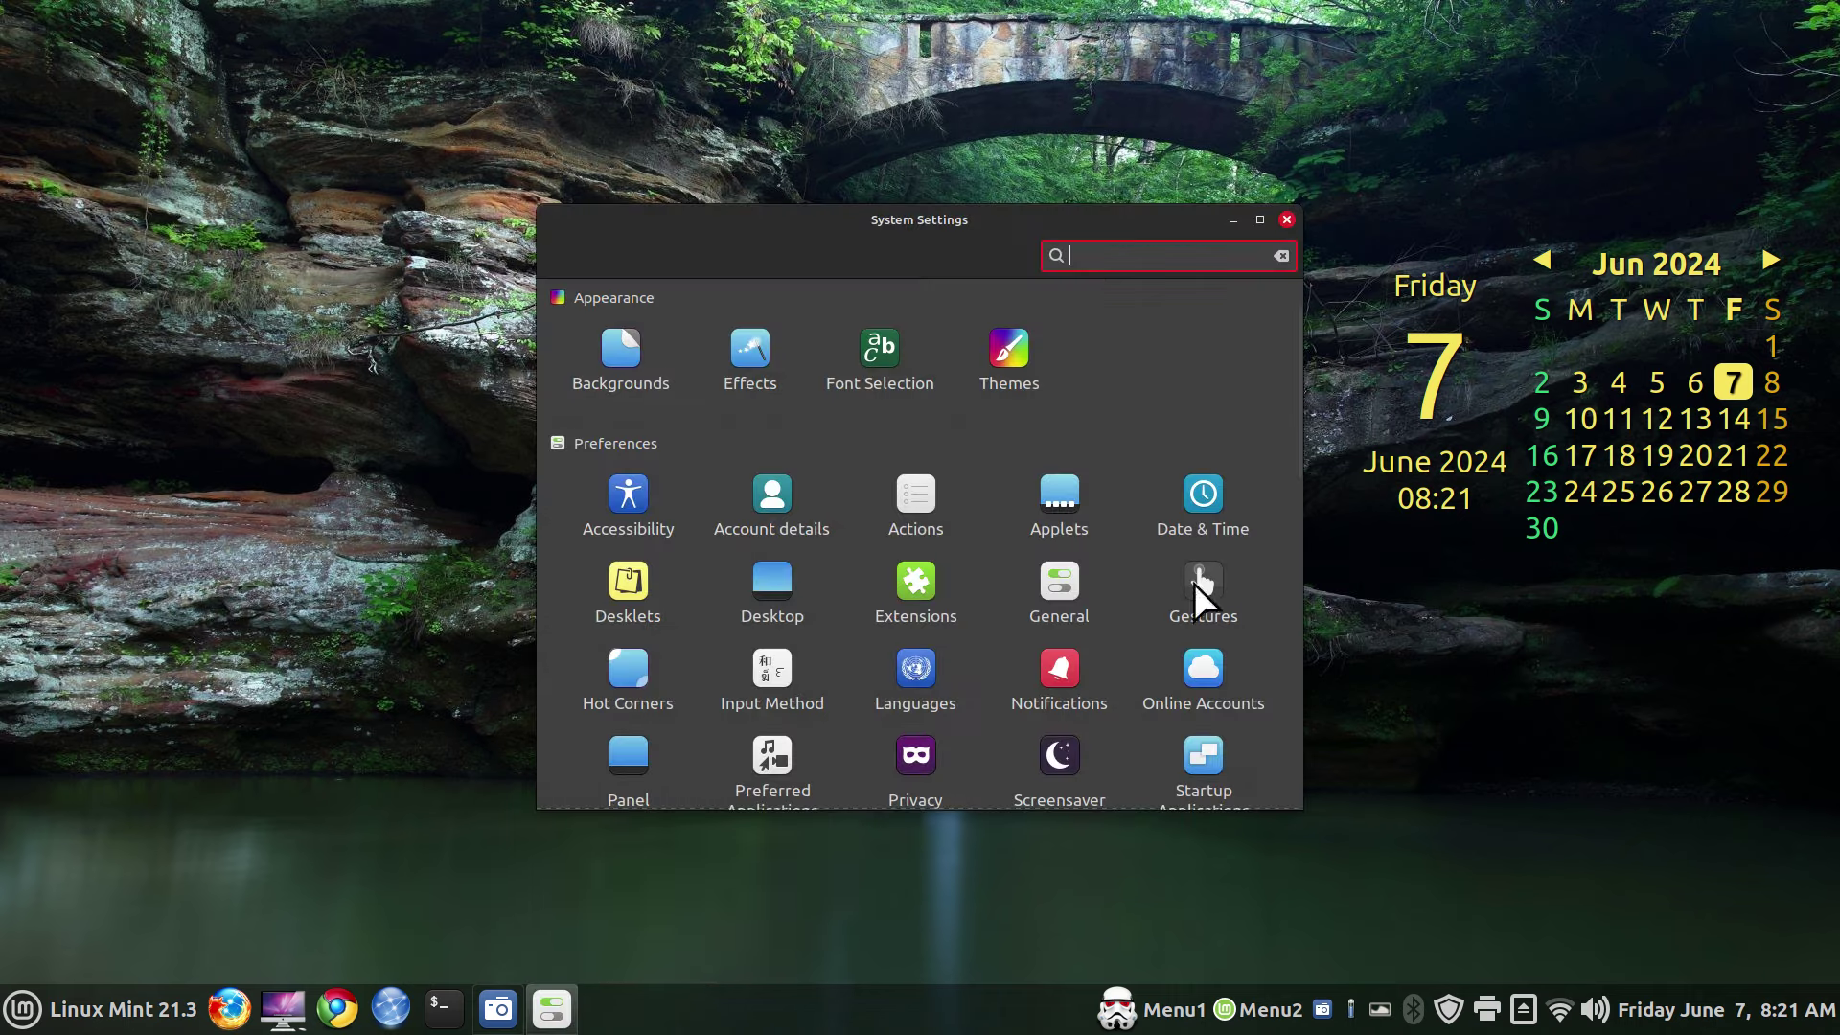
{"action": "left_click", "coordinate": [1290, 216]}
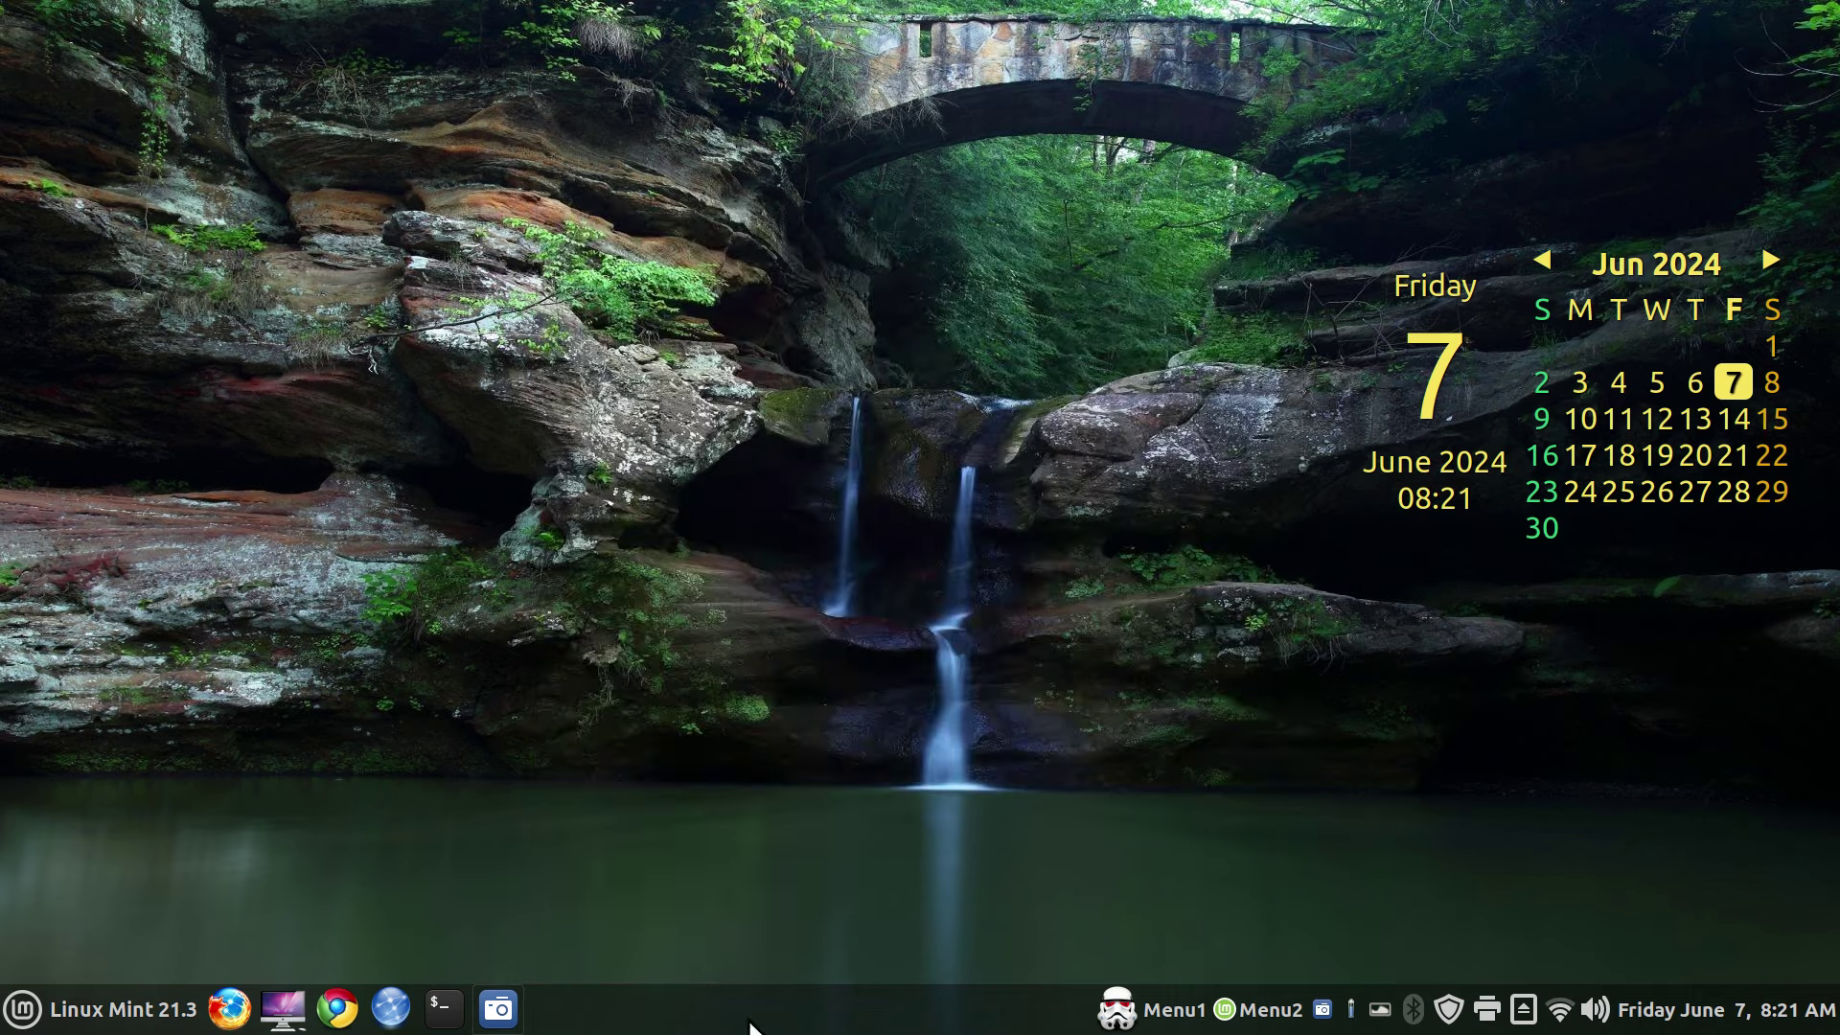
- Open the panel's Applets manager, remove Cinnamenu from the panel and add it again
{"action": "right_click", "coordinate": [746, 1028]}
{"action": "left_click", "coordinate": [693, 666]}
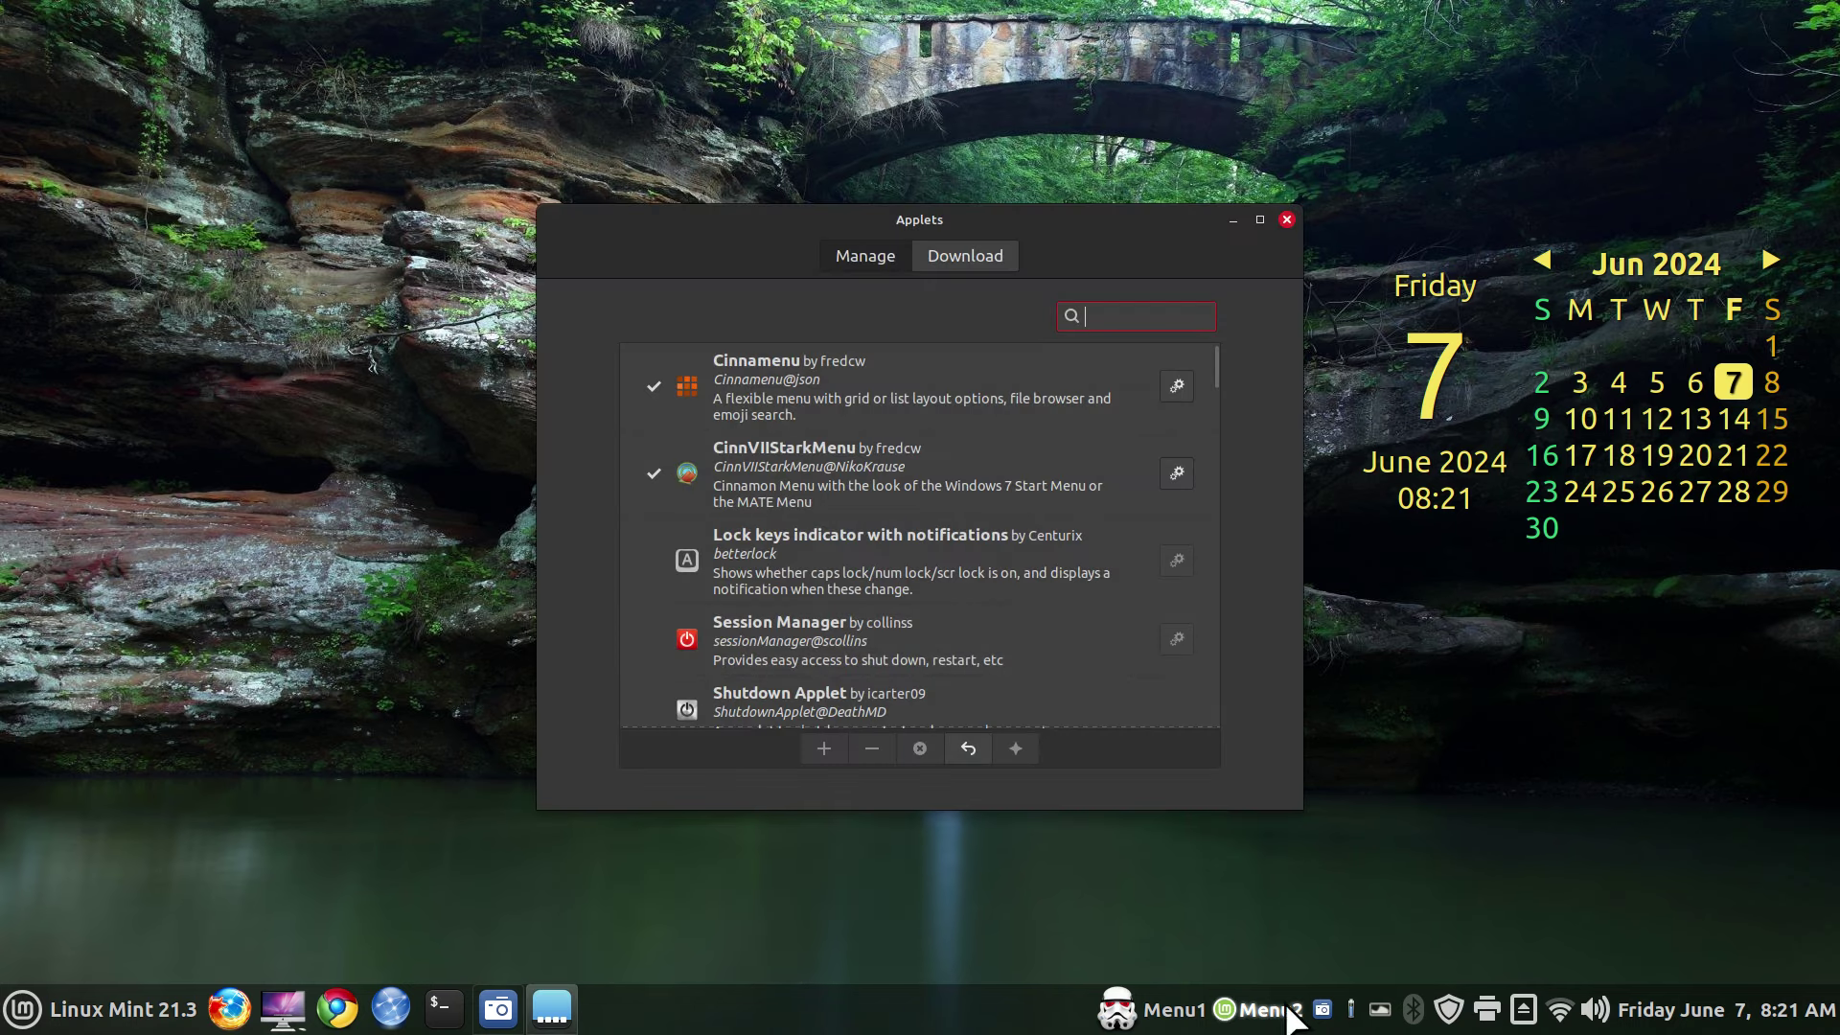
{"action": "left_click", "coordinate": [871, 388]}
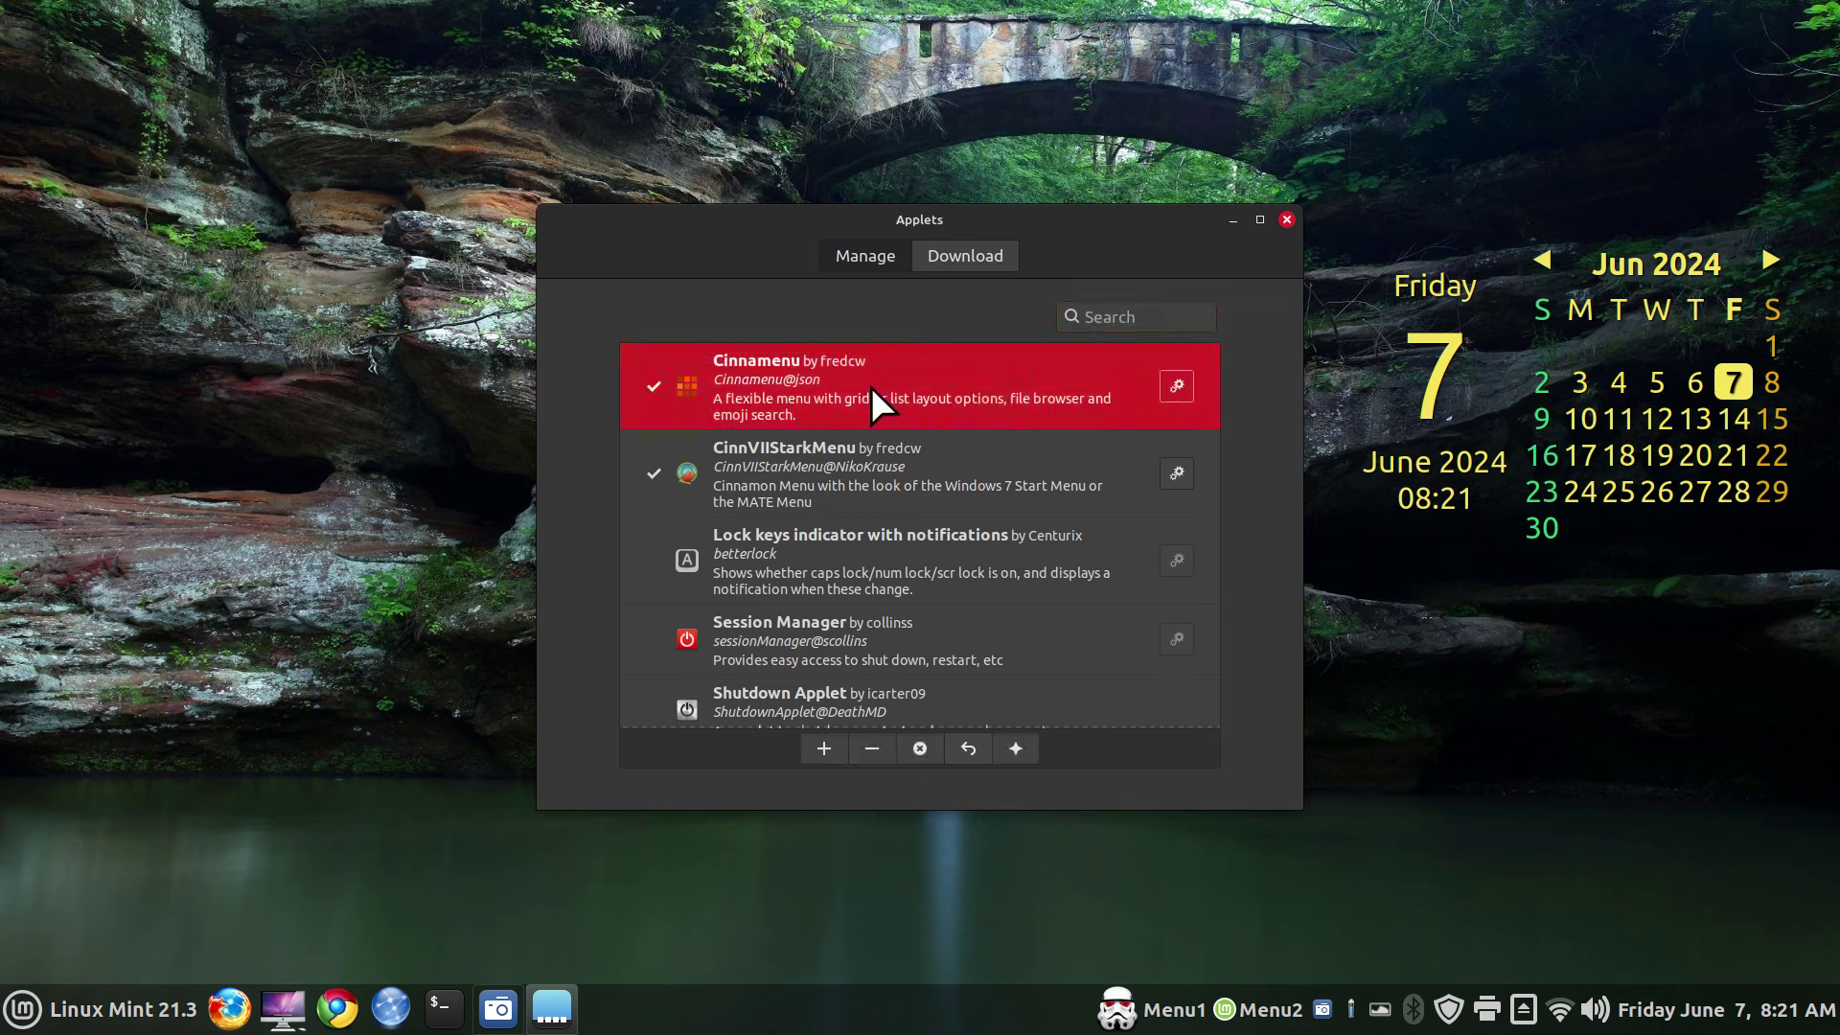
{"action": "left_click", "coordinate": [878, 751]}
{"action": "left_click", "coordinate": [821, 749]}
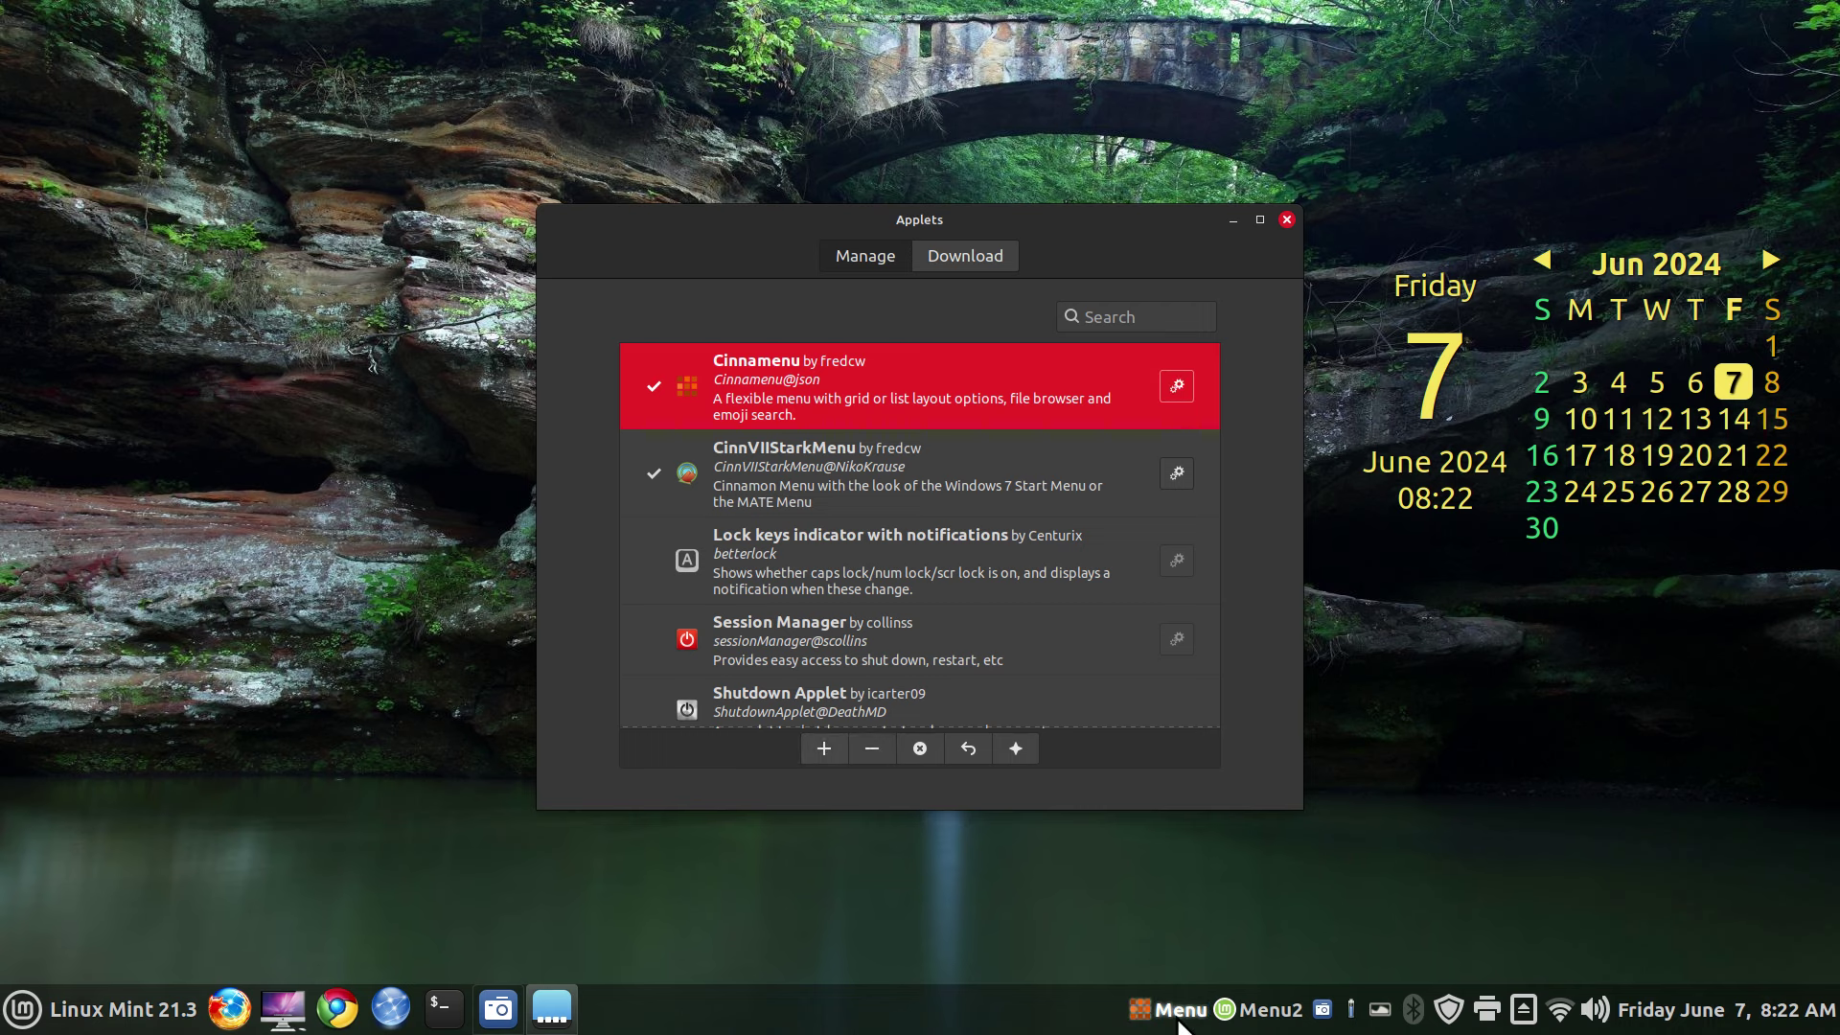
- View the re-added Cinnamenu on the panel and open its configuration window from the applets list
{"action": "left_click", "coordinate": [1178, 1011]}
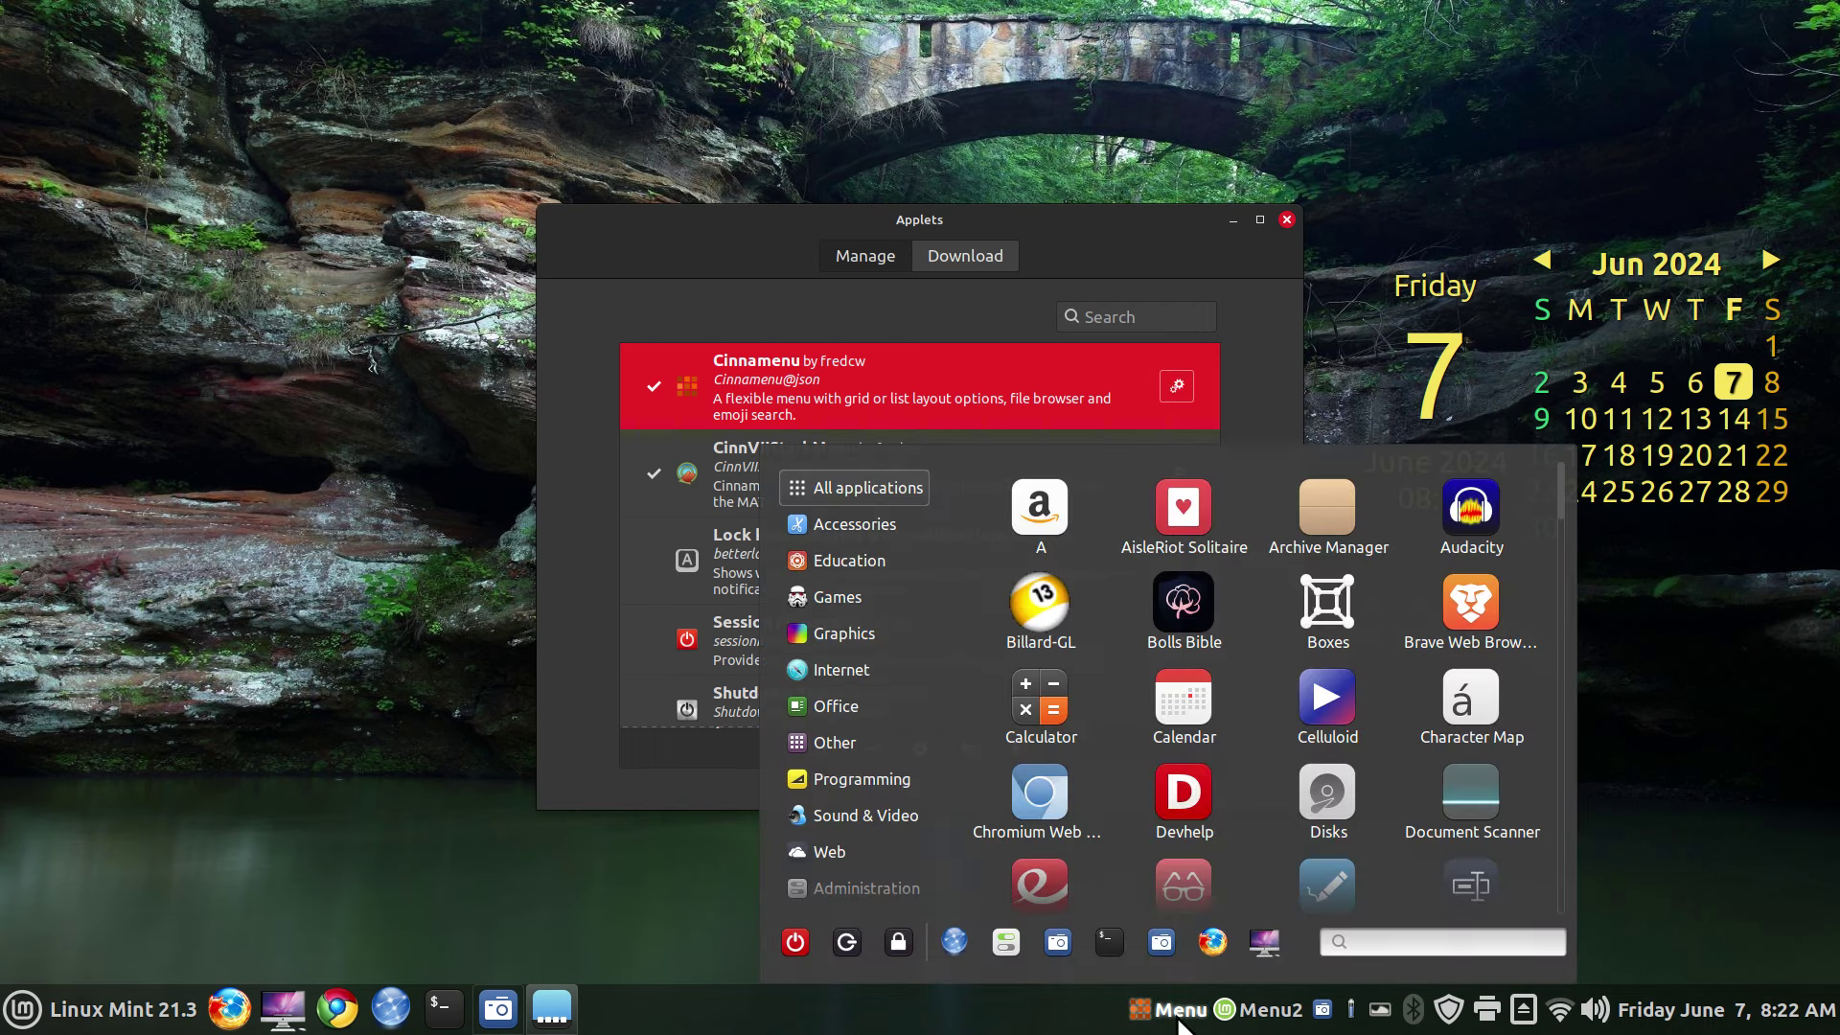
{"action": "left_click", "coordinate": [647, 773]}
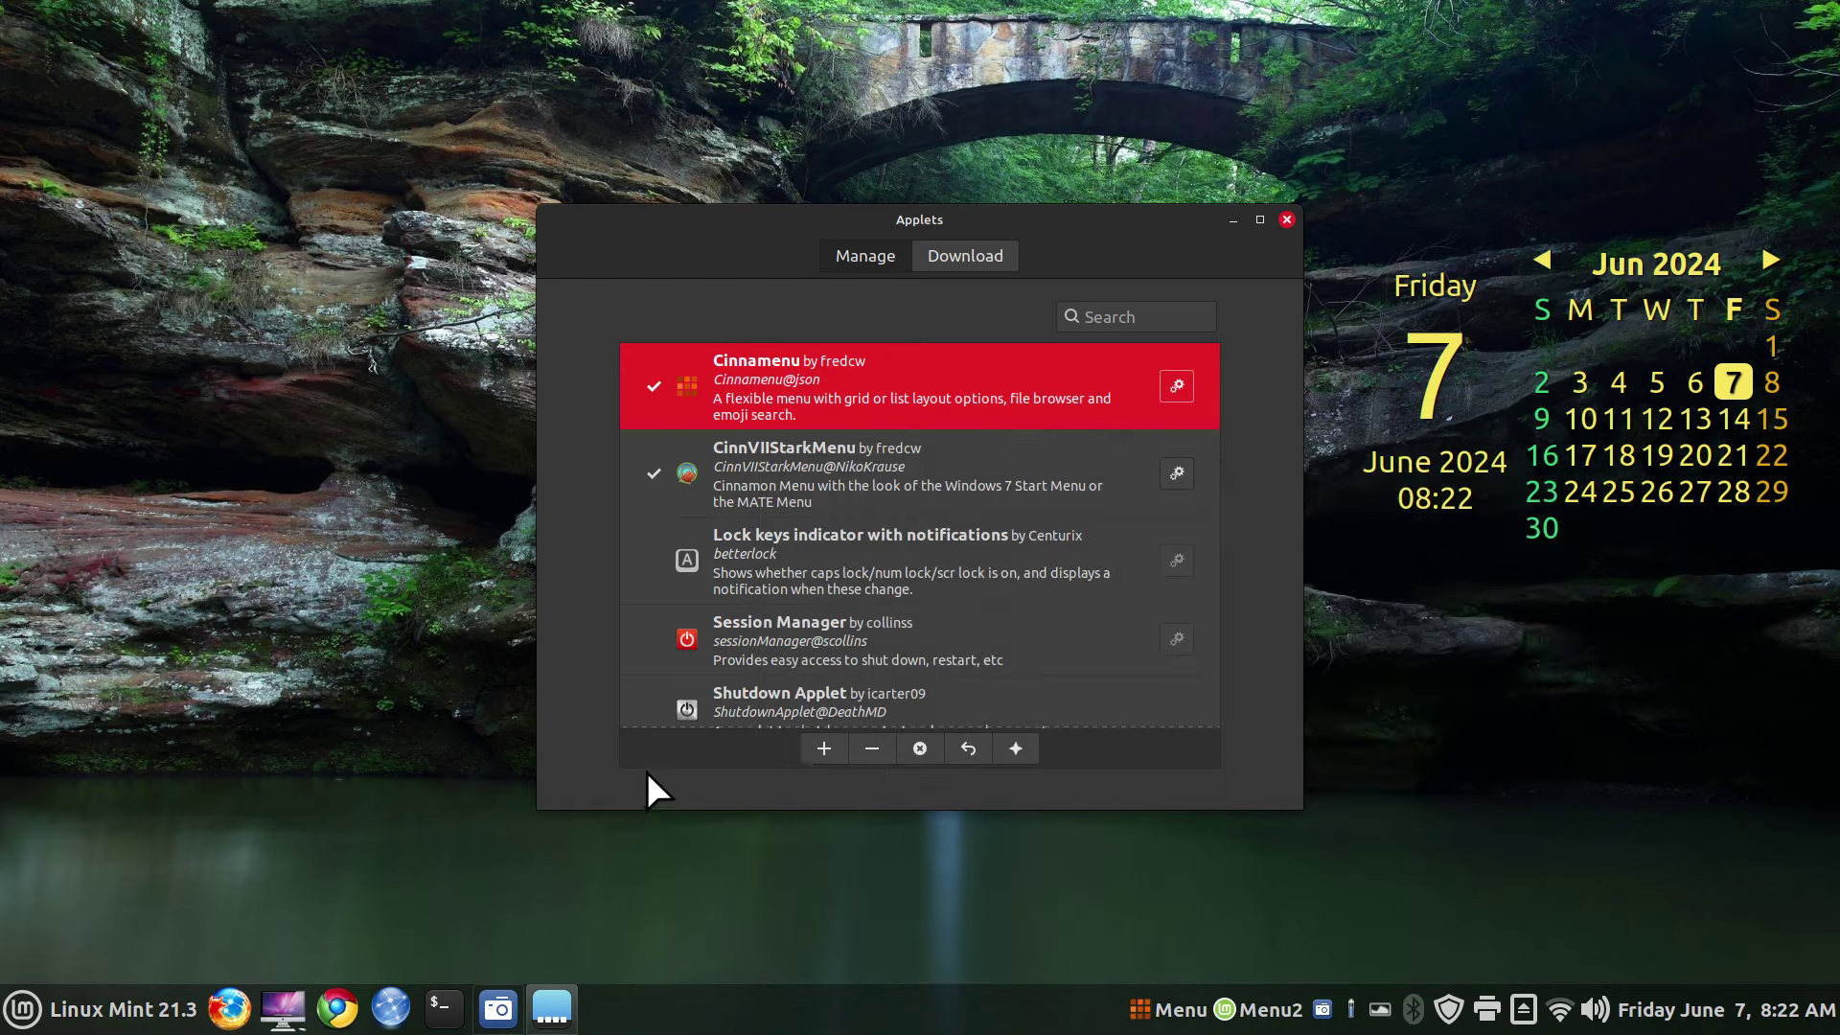
{"action": "left_click", "coordinate": [1176, 383]}
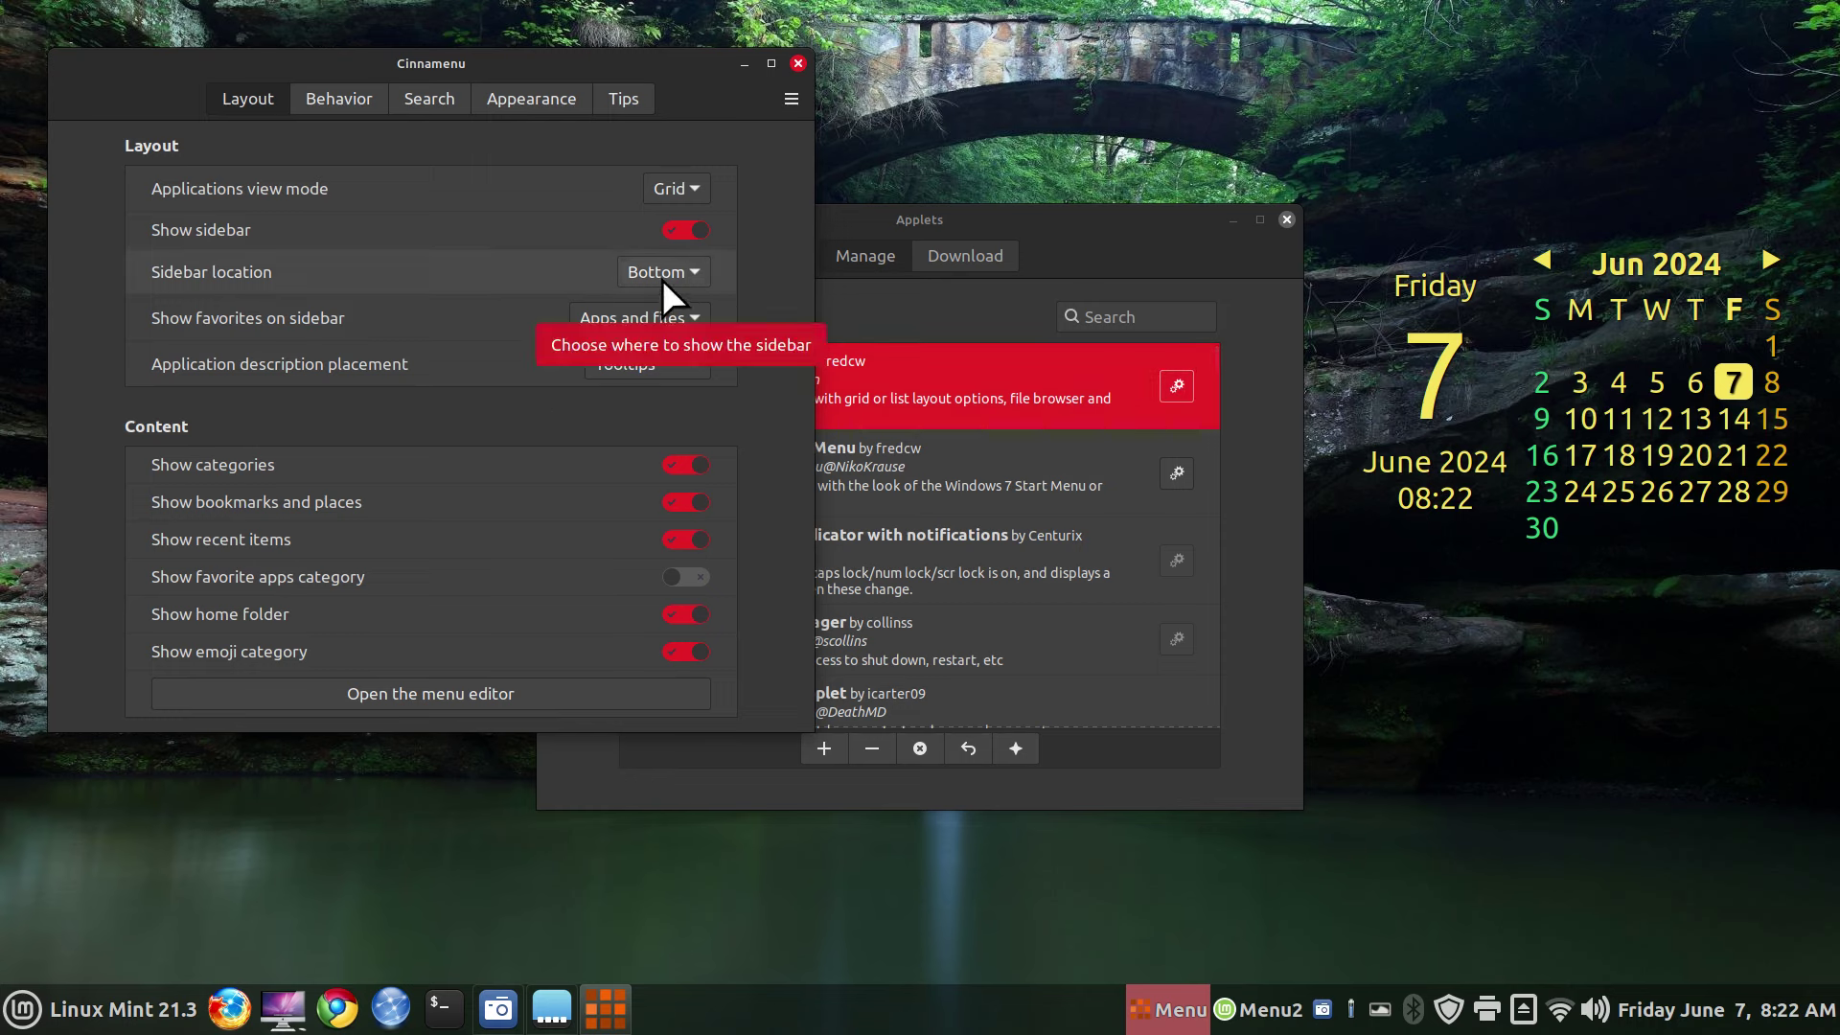
- Open Cinnamenu from the panel, try resizing it by its upper edge, and close its configuration window
{"action": "left_click", "coordinate": [1179, 1009]}
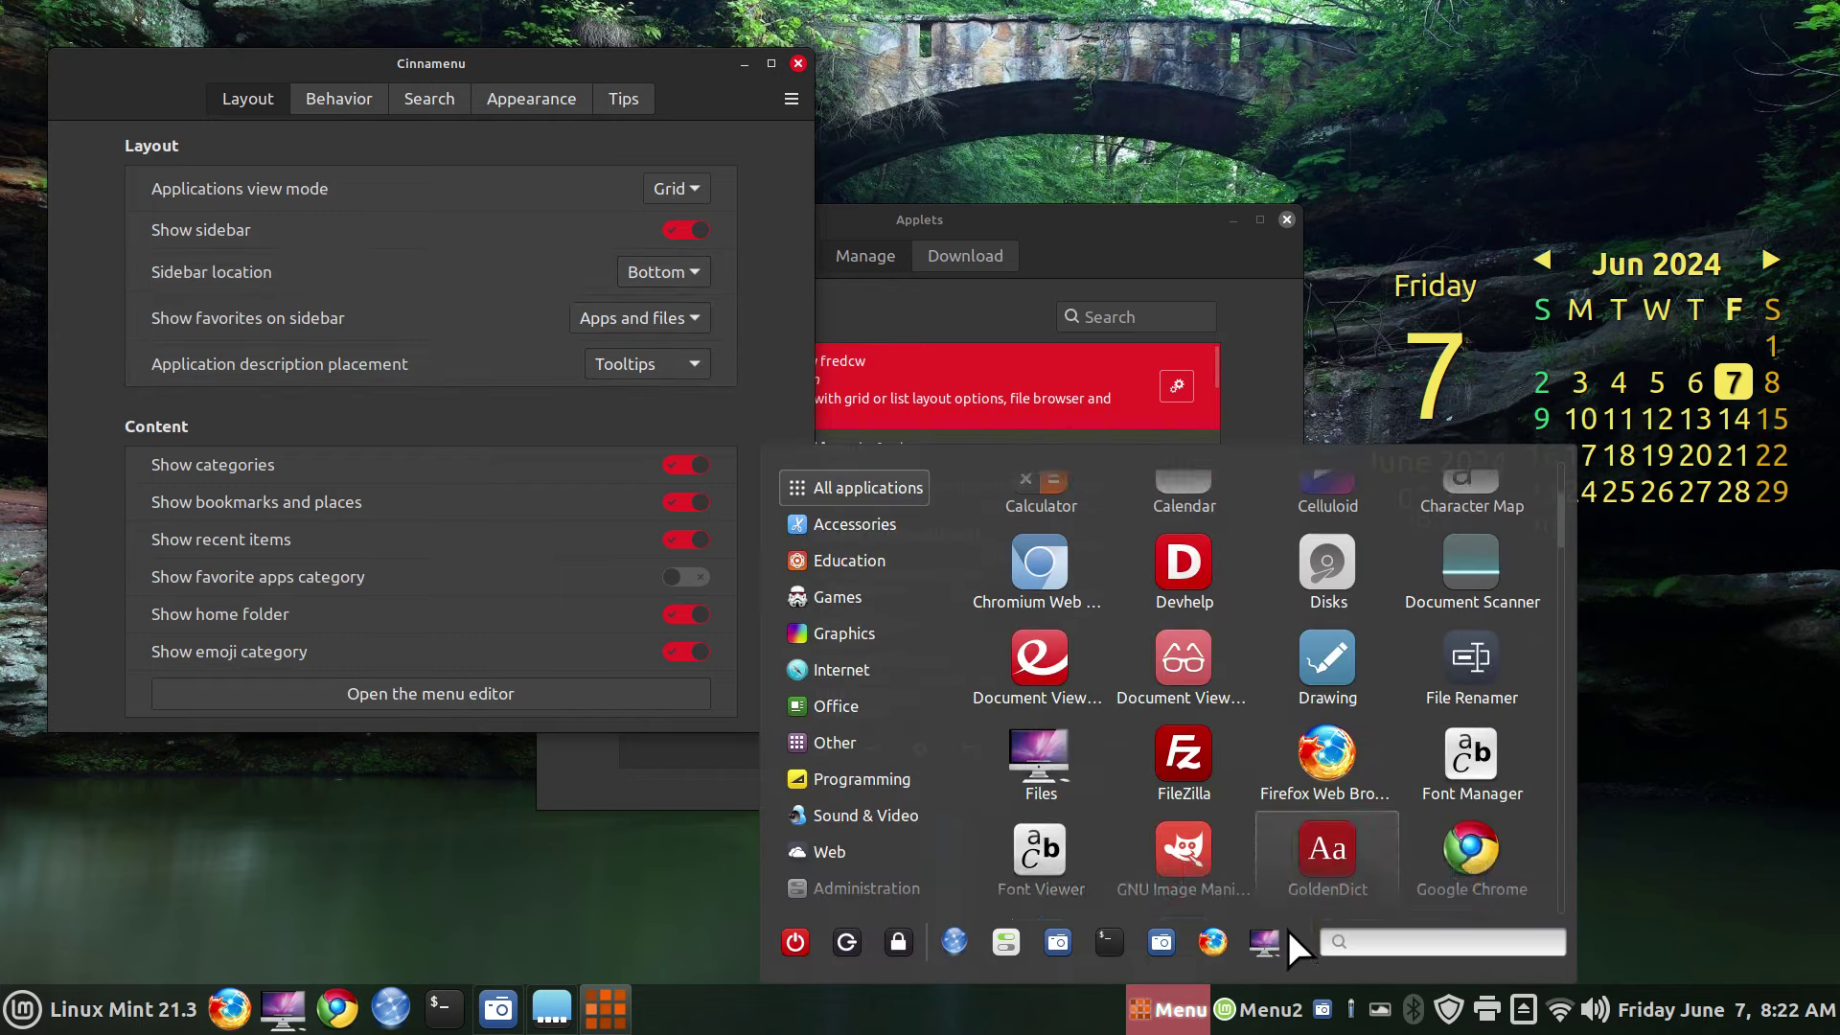
{"action": "scroll", "coordinate": [1148, 643], "scroll_direction": "up", "scroll_amount": 3}
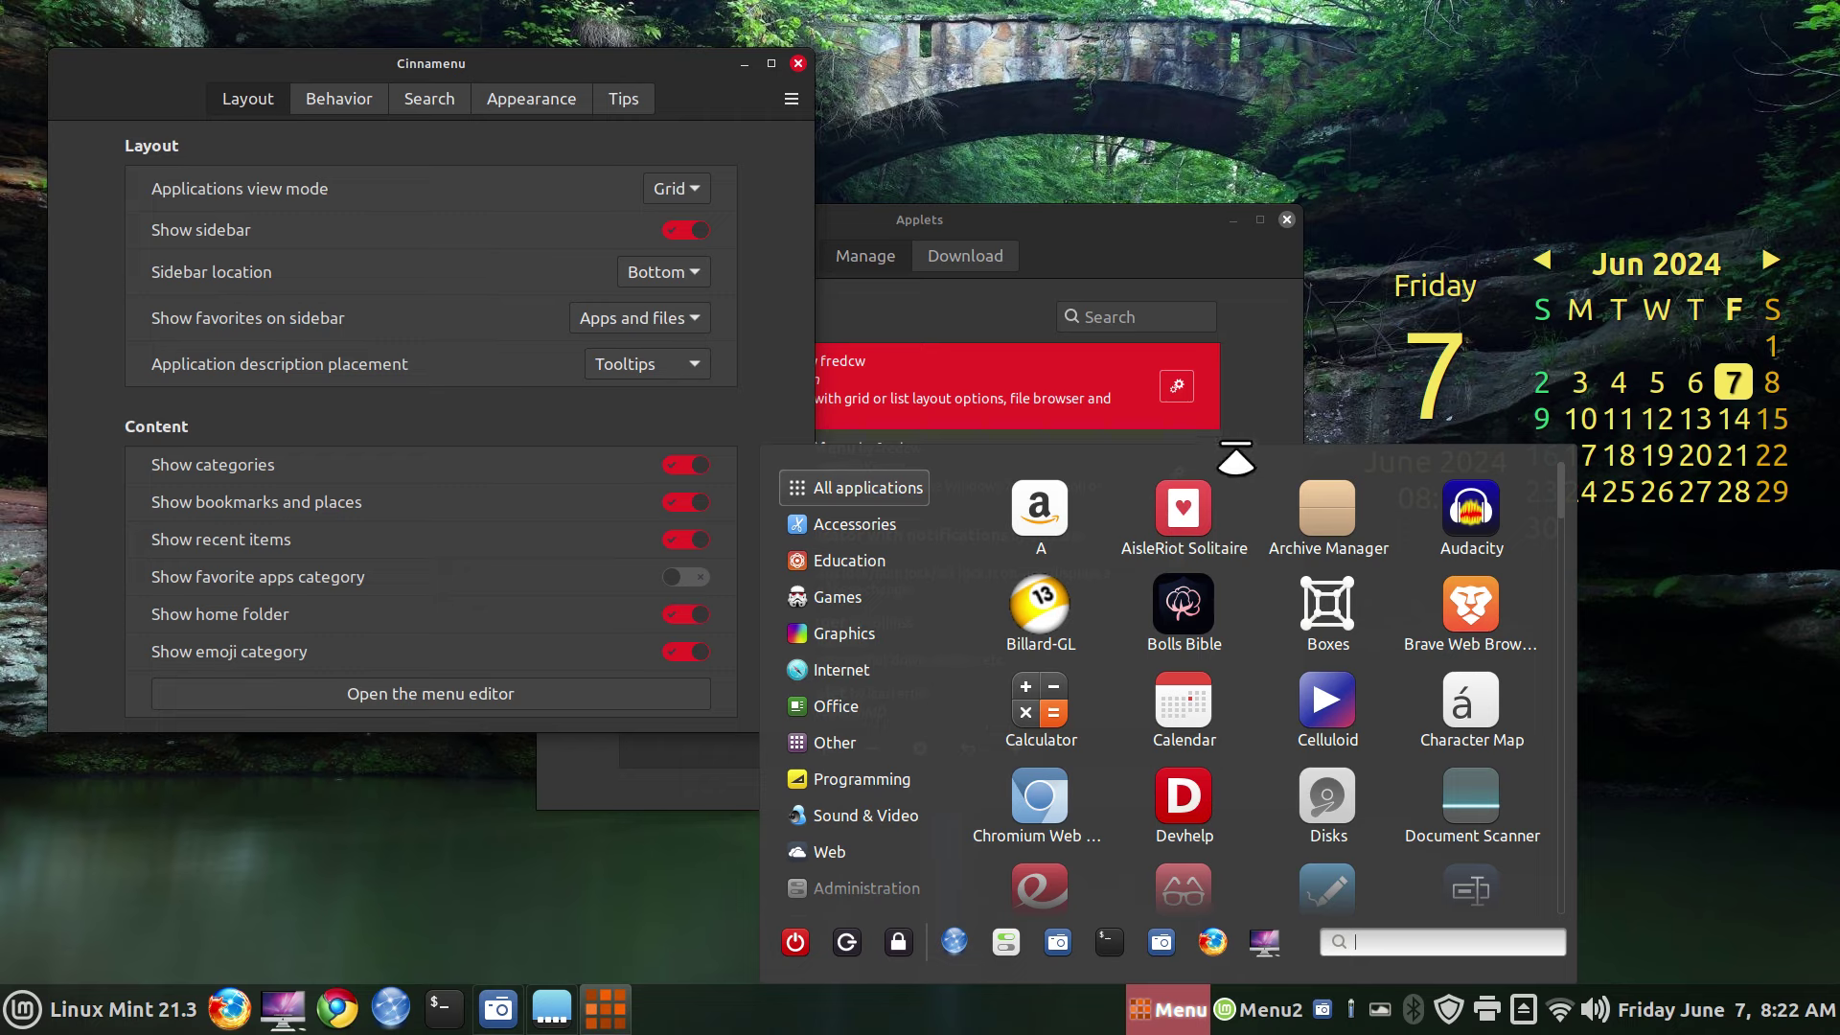
{"action": "left_click_drag", "start_coordinate": [1234, 447], "coordinate": [1279, 484]}
{"action": "left_click", "coordinate": [795, 62]}
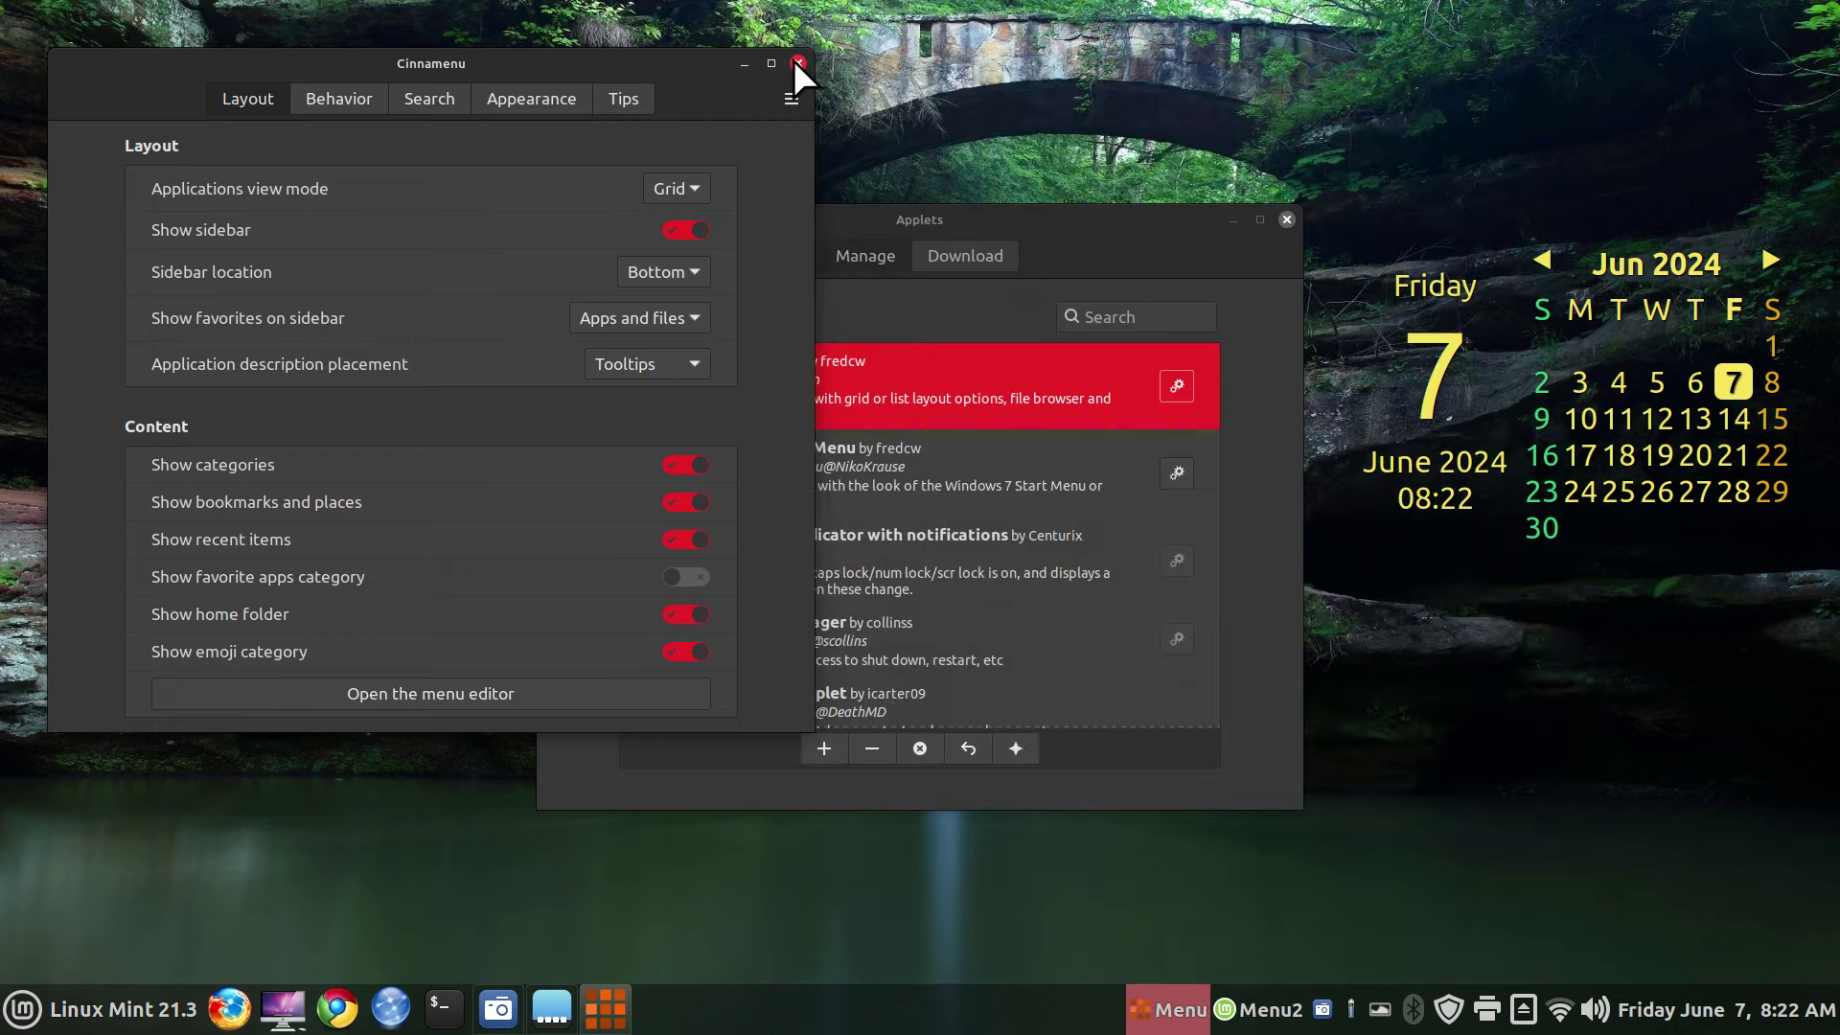
{"action": "left_click", "coordinate": [797, 63]}
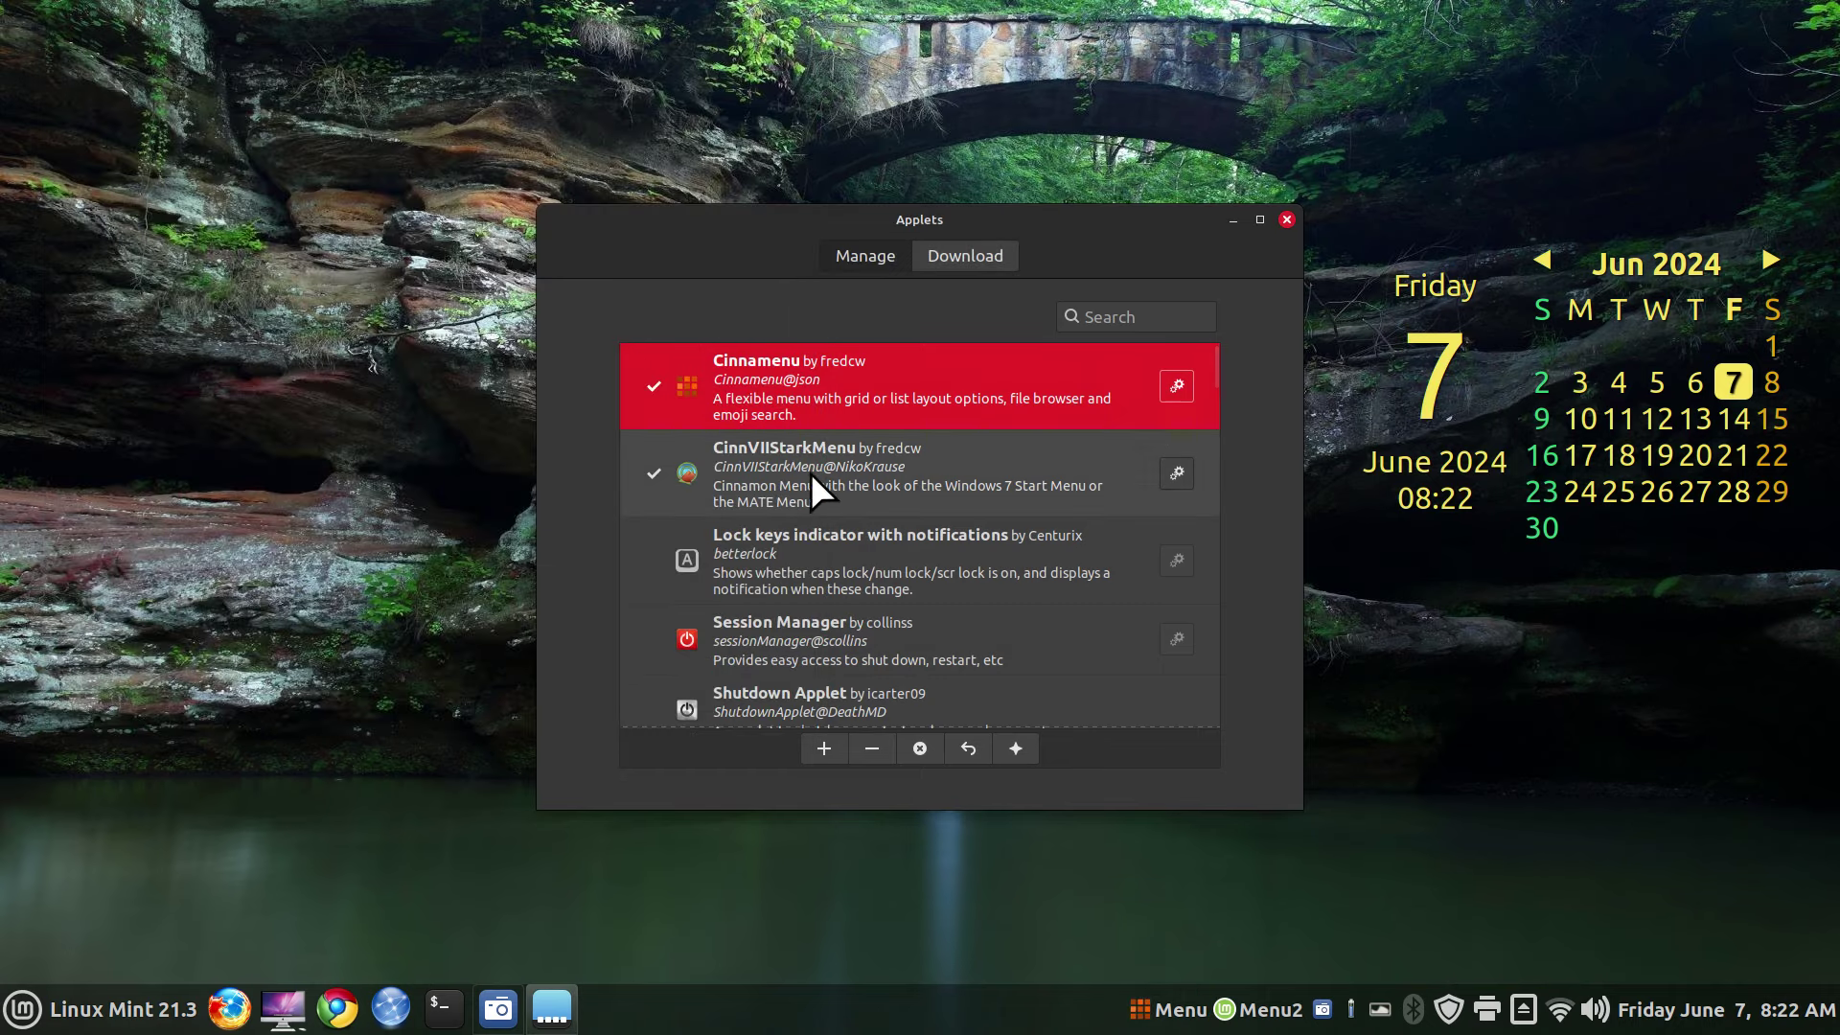
- Remove CinnVIIStarkMenu from the panel and add it again through the applets list
{"action": "left_click", "coordinate": [739, 452]}
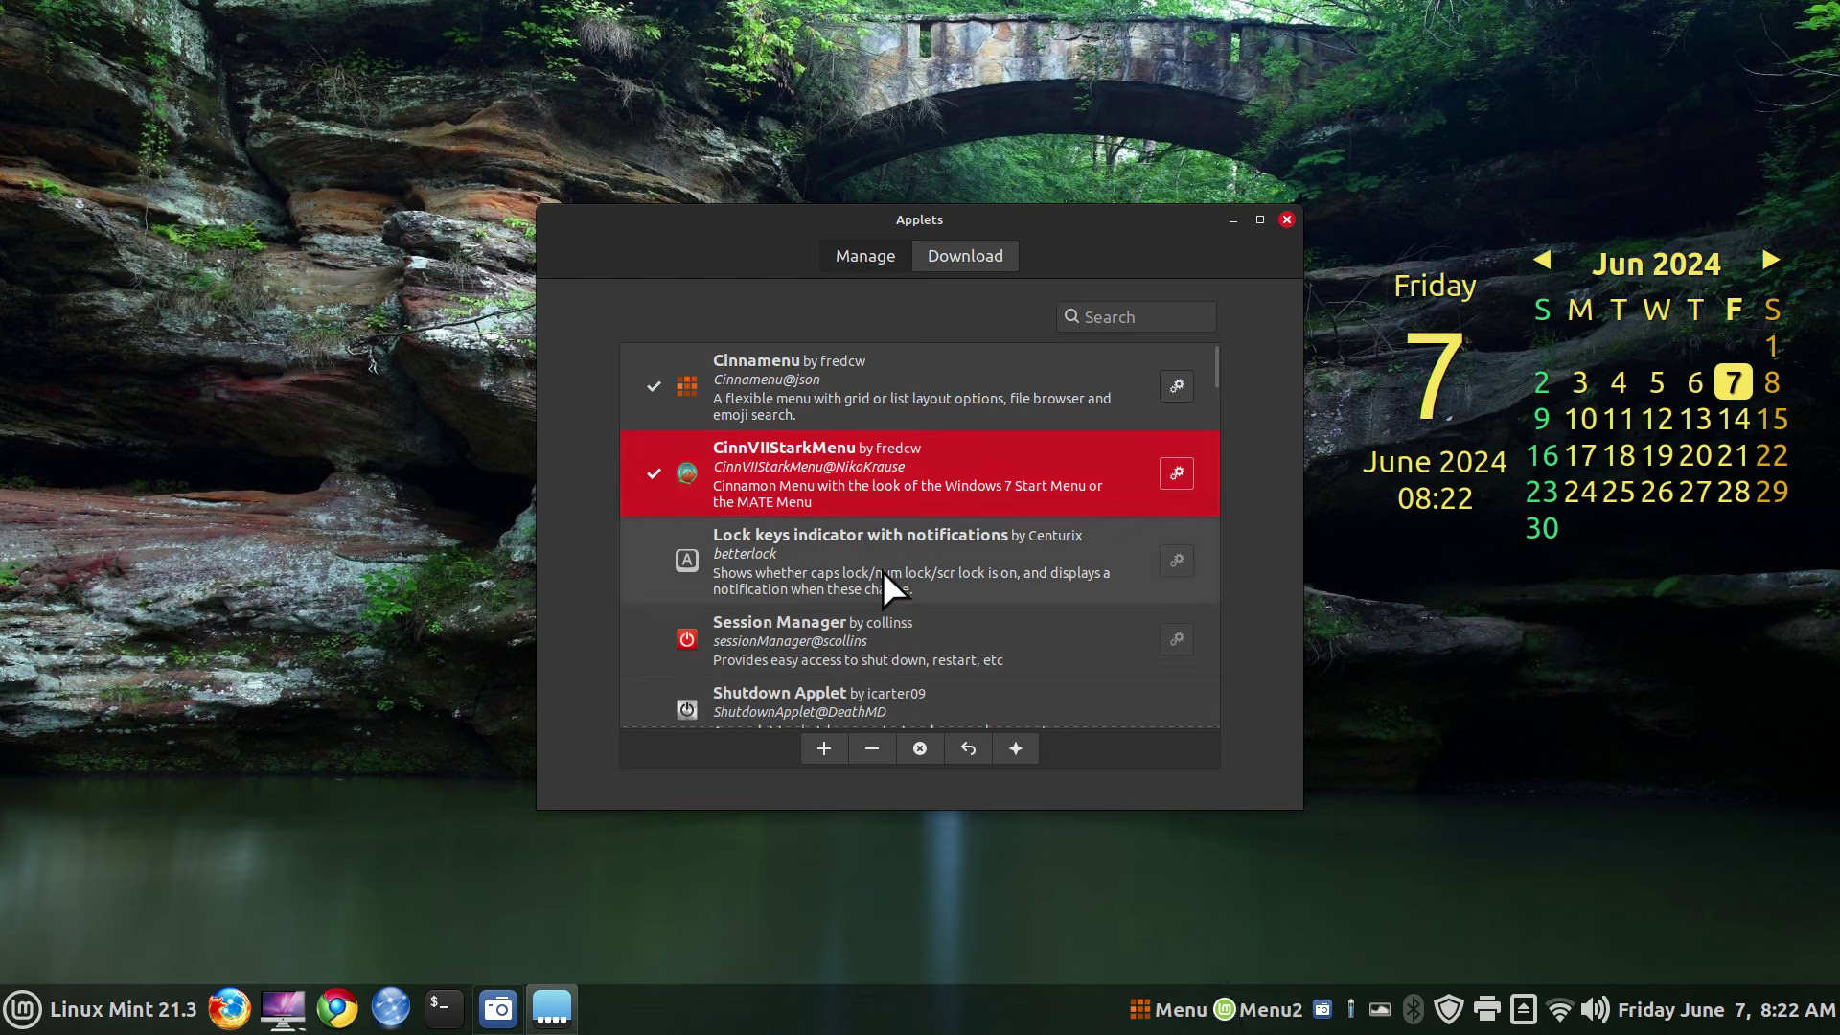
{"action": "left_click", "coordinate": [876, 754]}
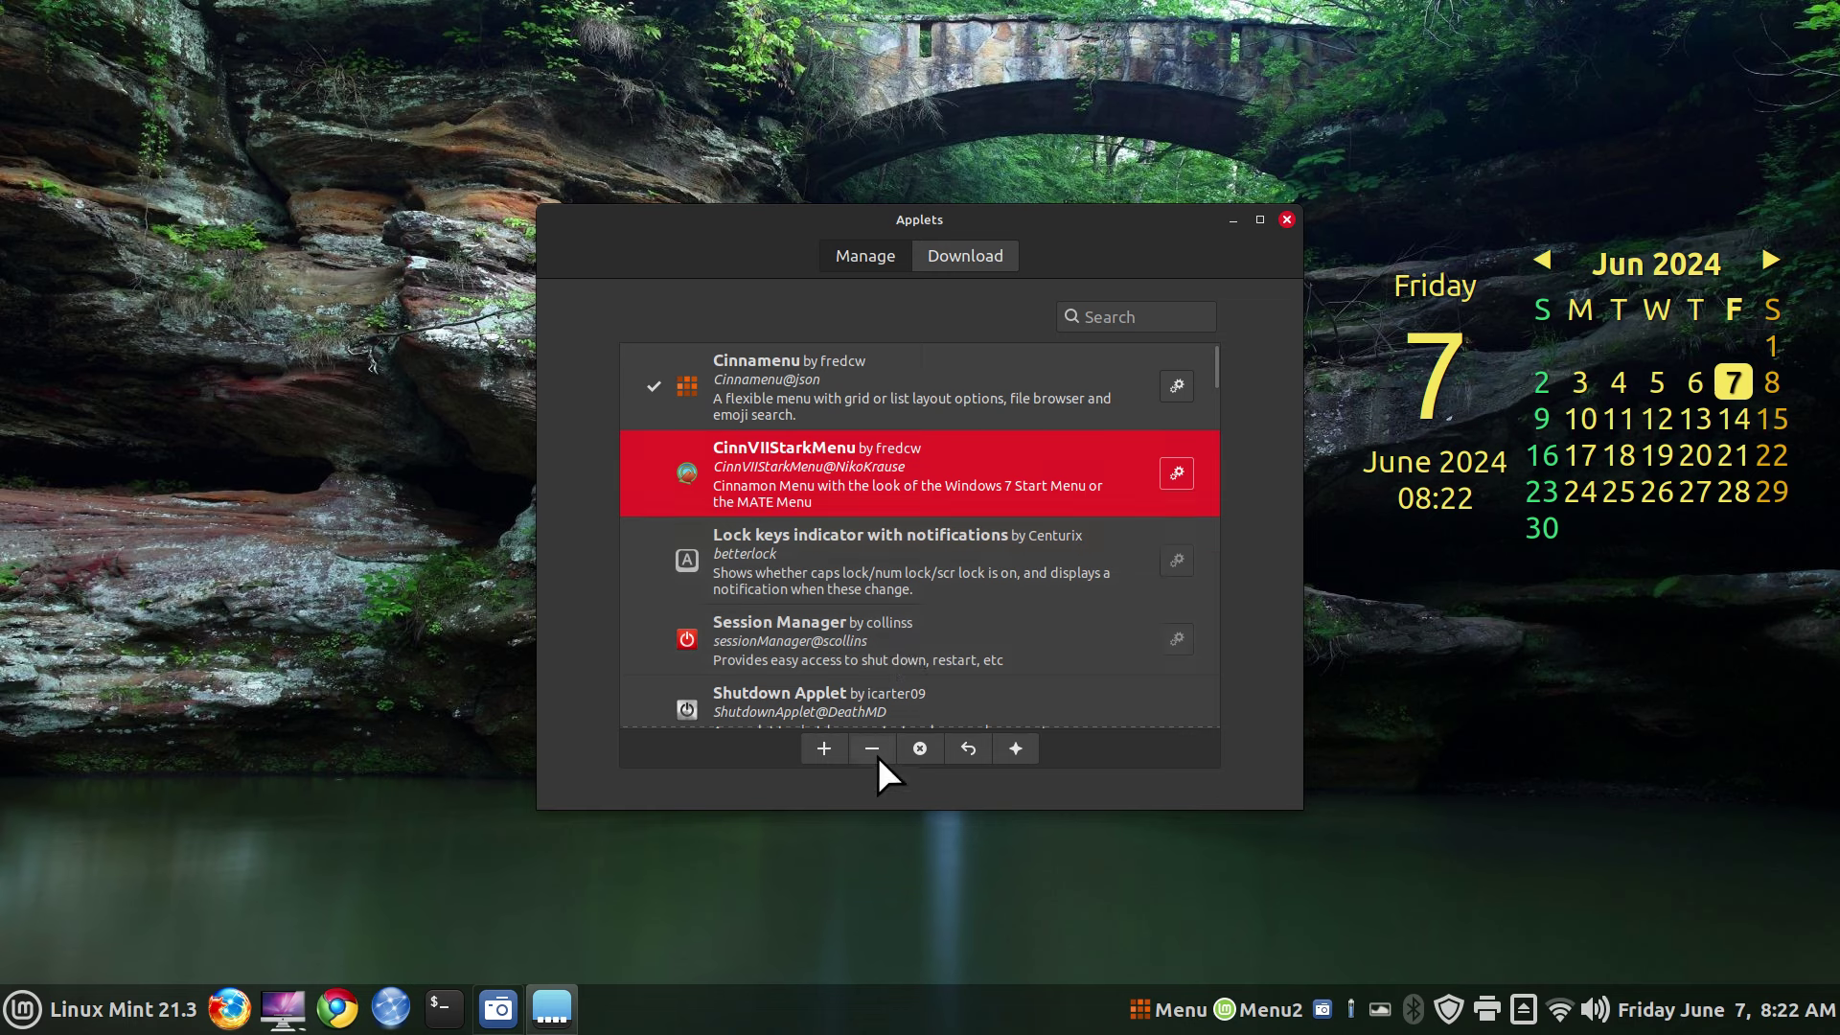
{"action": "left_click", "coordinate": [821, 748]}
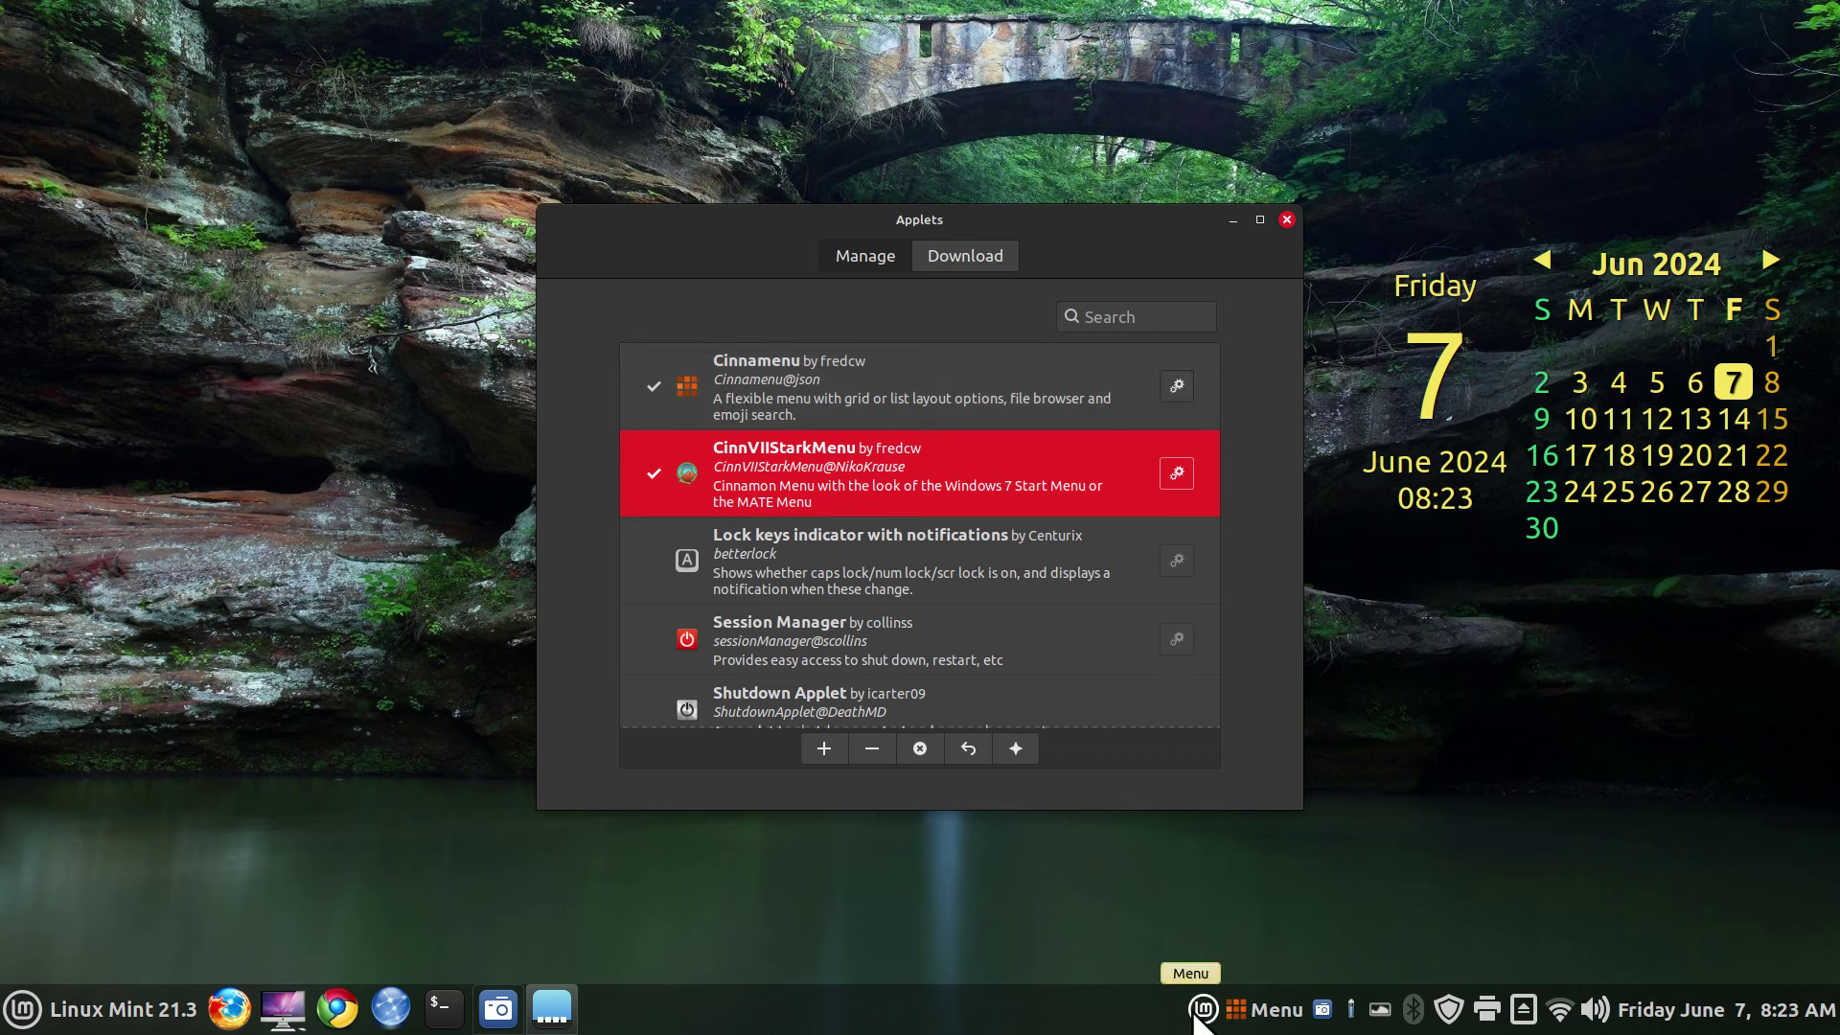
- Remove Cinnamenu from the panel, add it again, and close the Applets manager
{"action": "left_click", "coordinate": [763, 366]}
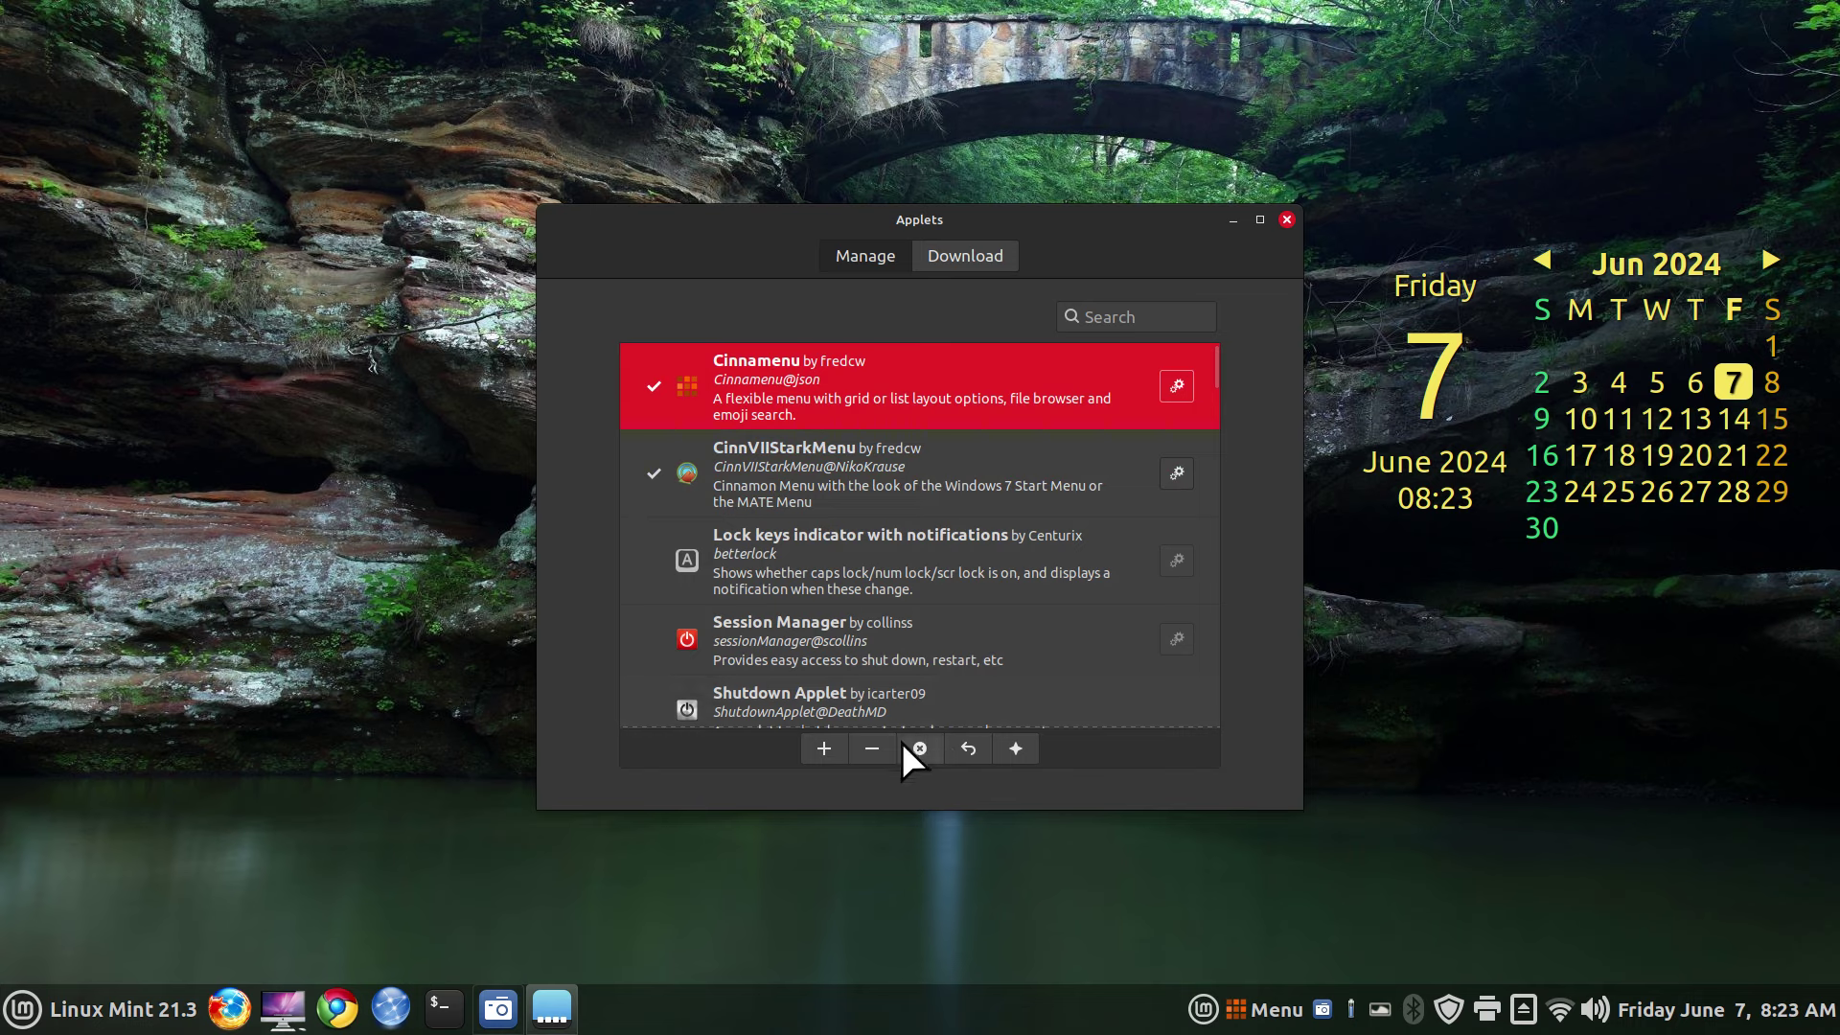
{"action": "left_click", "coordinate": [875, 742]}
{"action": "left_click", "coordinate": [834, 745]}
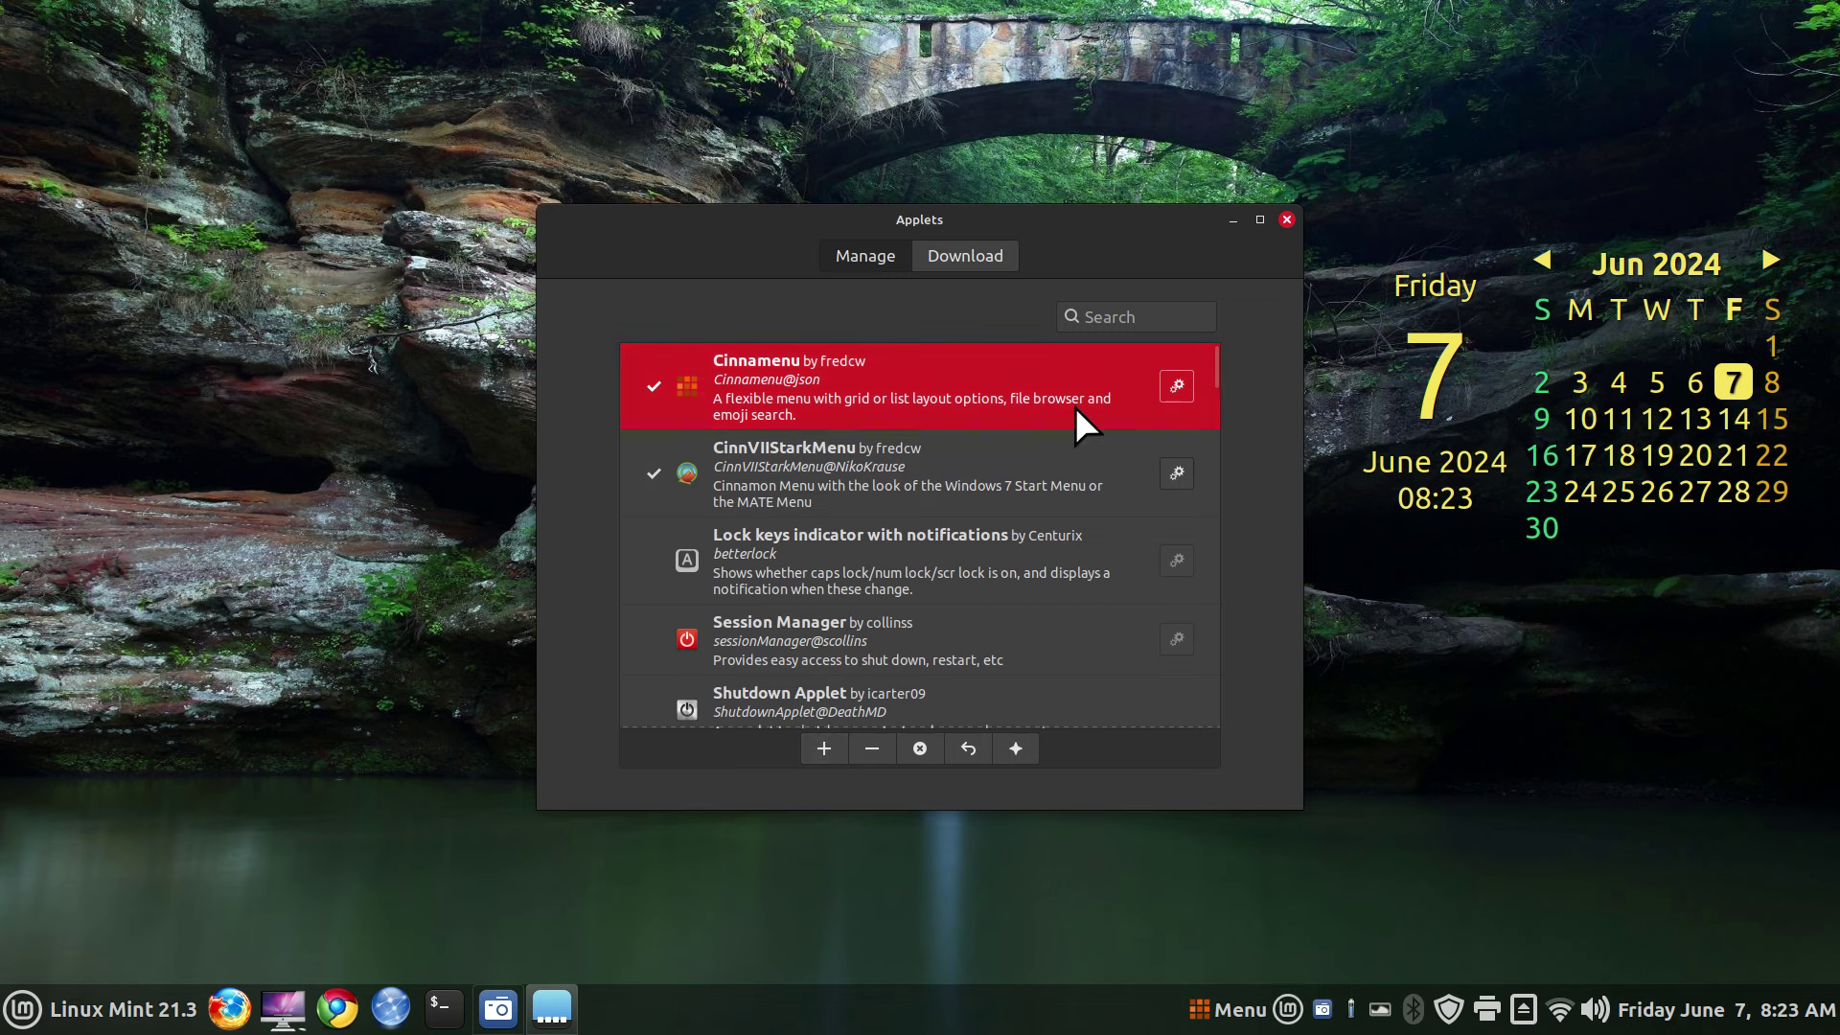
{"action": "left_click", "coordinate": [1287, 219]}
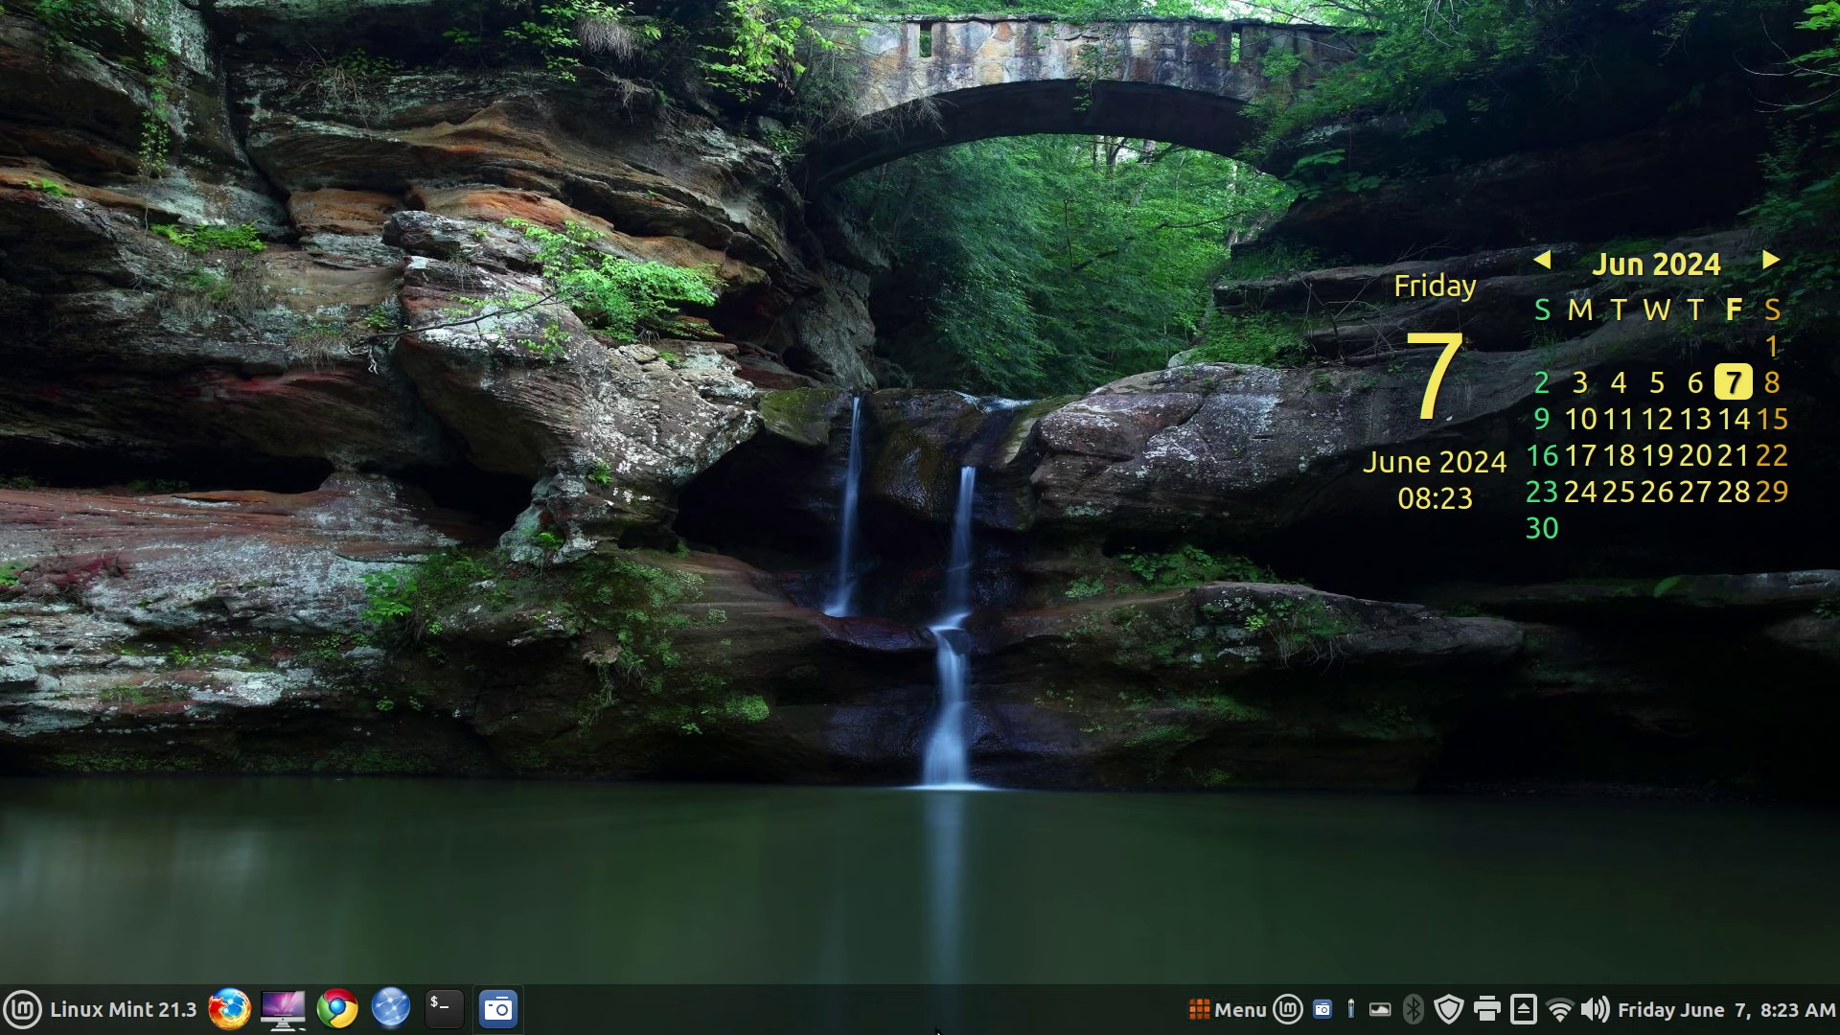
- Show where Panel edit mode is found, on System Settings' Panel page and in the panel's context menu
{"action": "right_click", "coordinate": [862, 1014]}
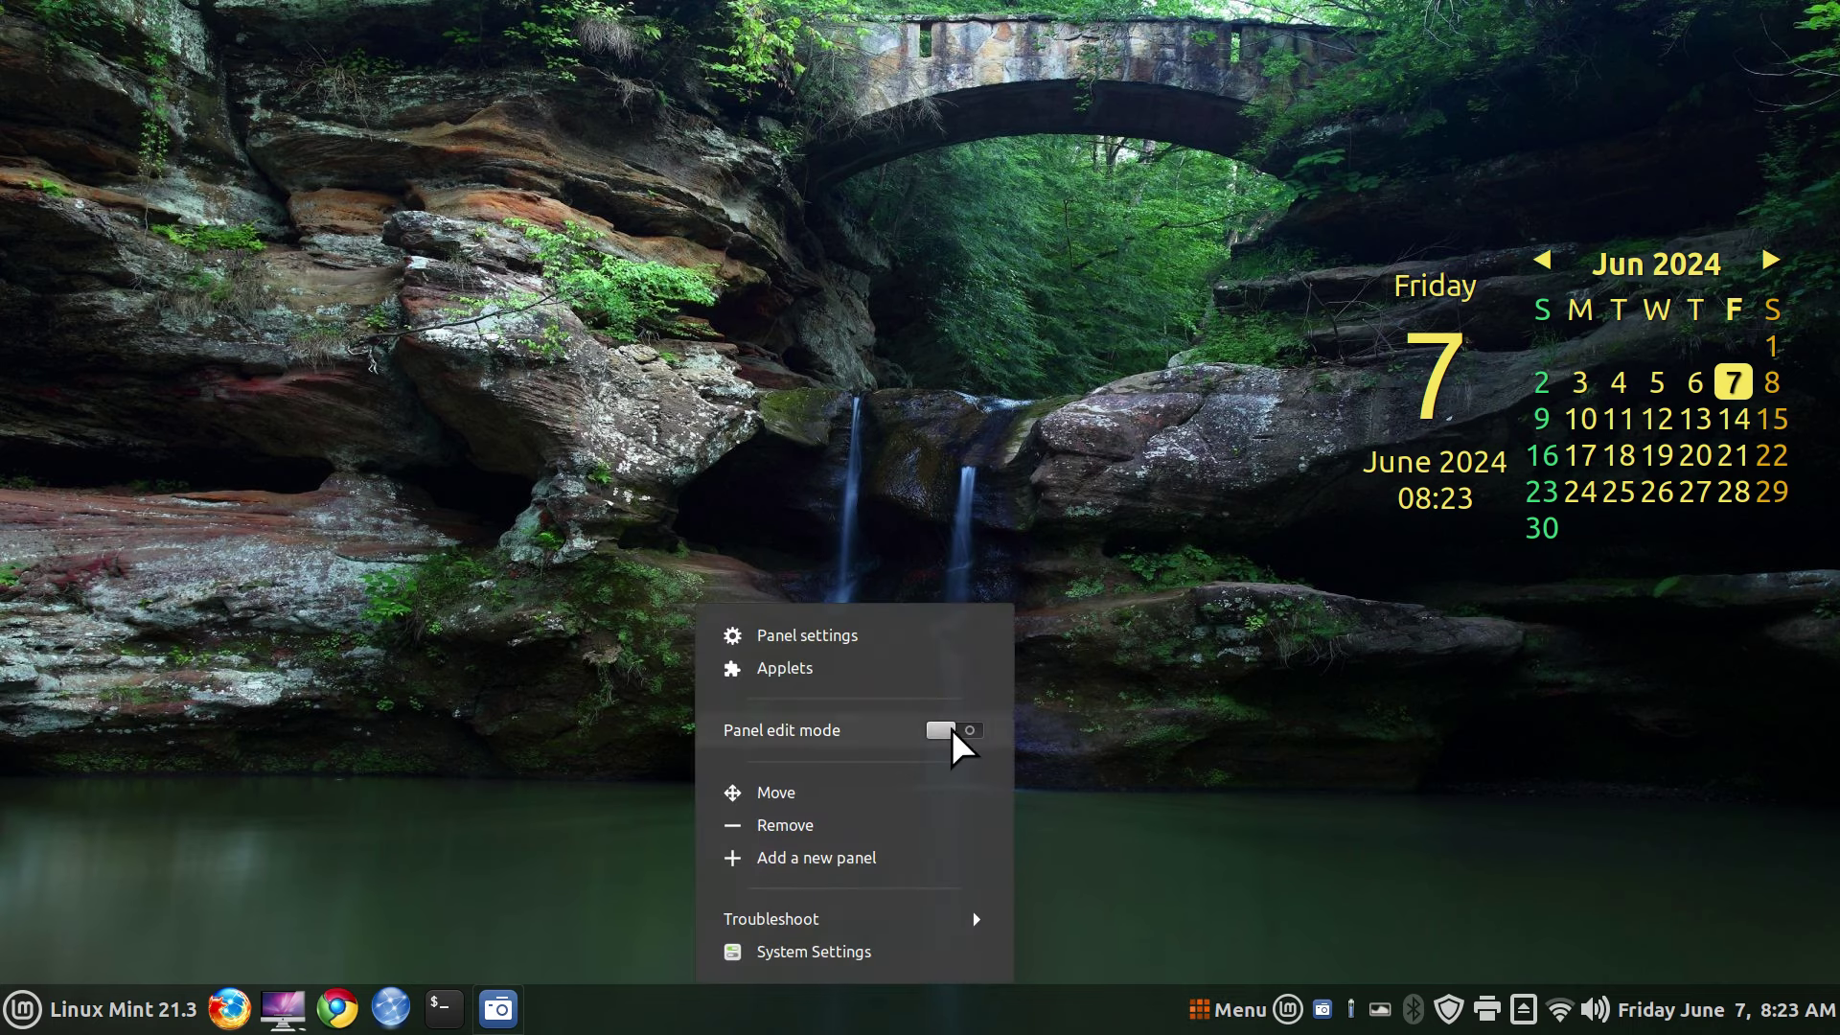
{"action": "left_click", "coordinate": [872, 953]}
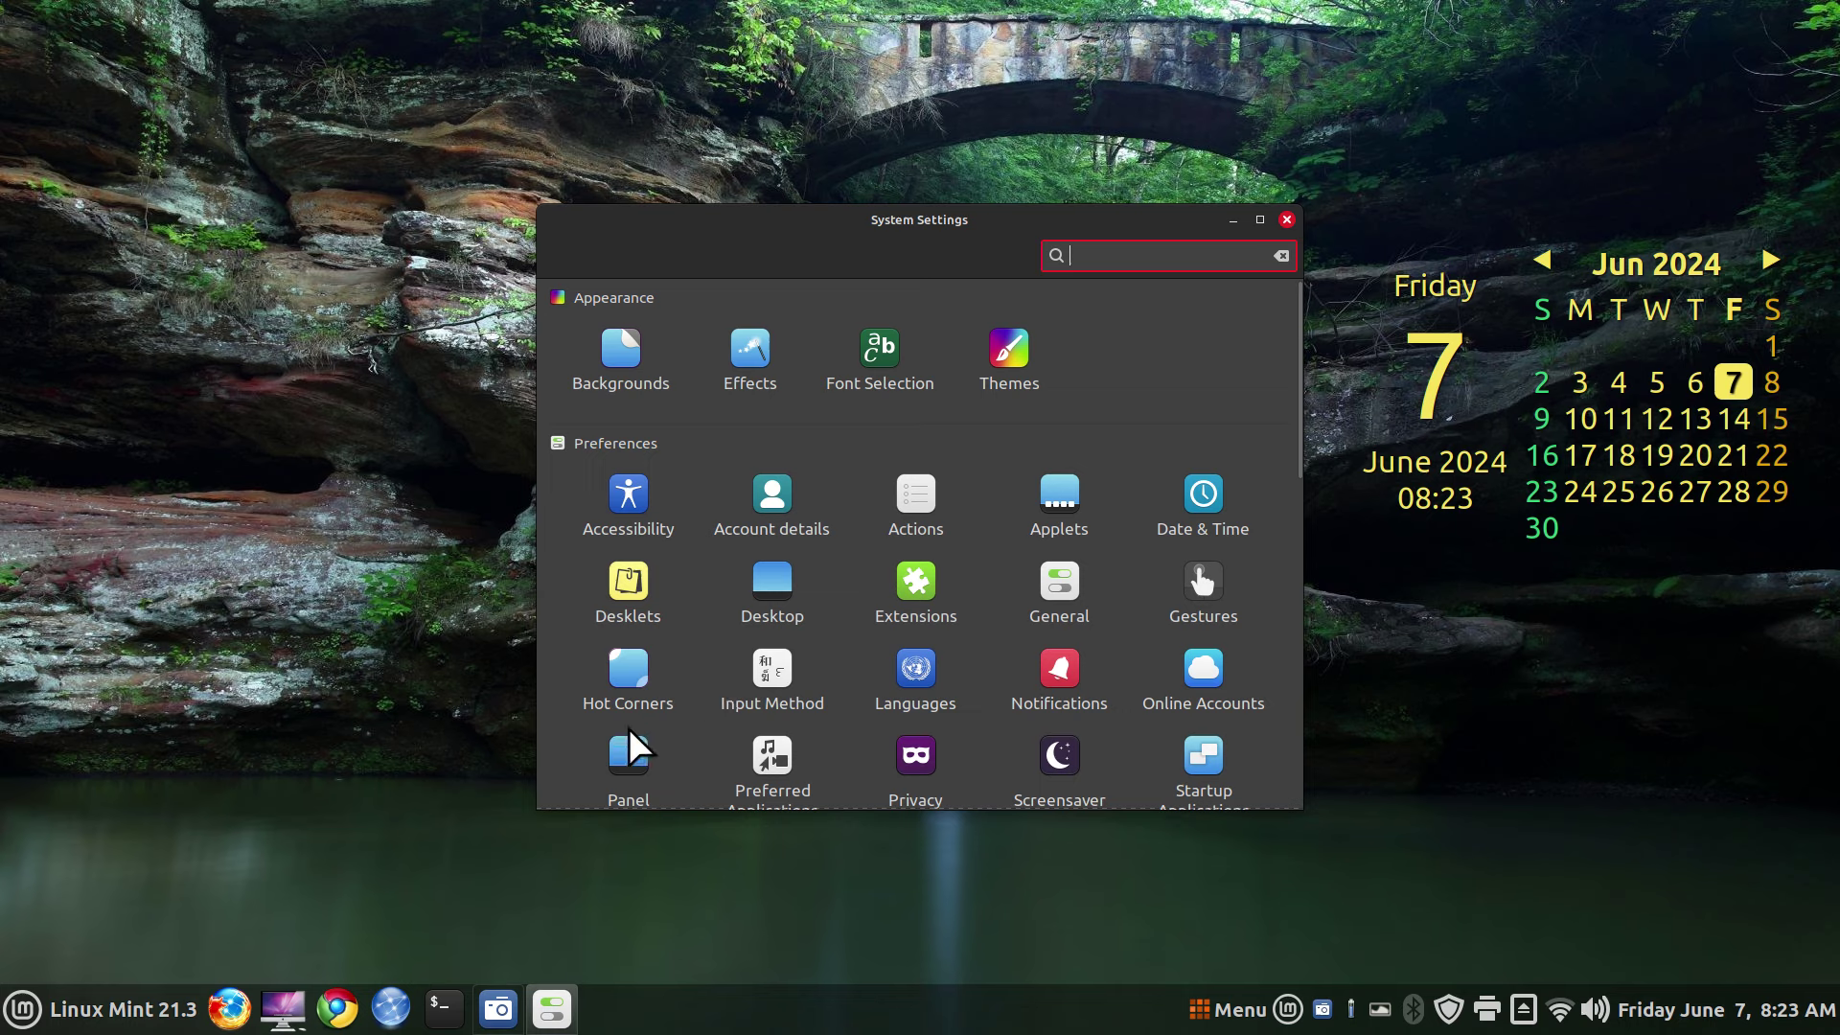
{"action": "left_click", "coordinate": [624, 769]}
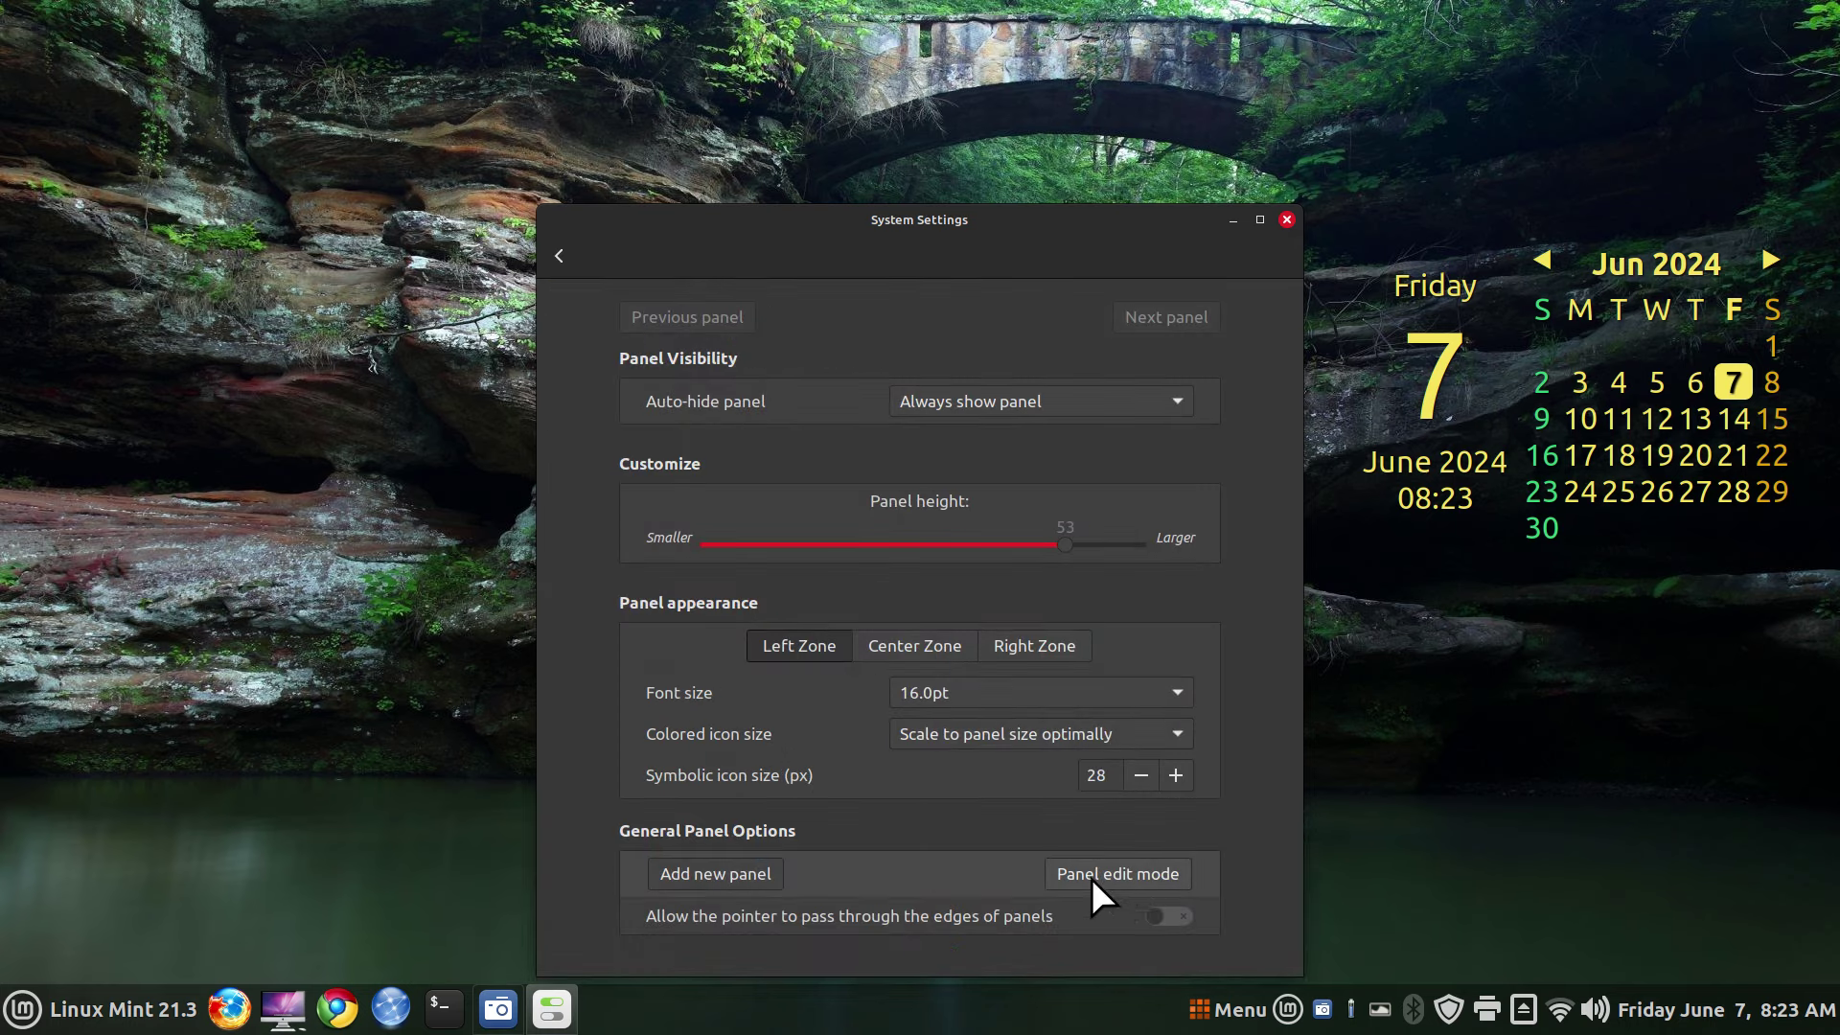
{"action": "left_click", "coordinate": [1286, 219]}
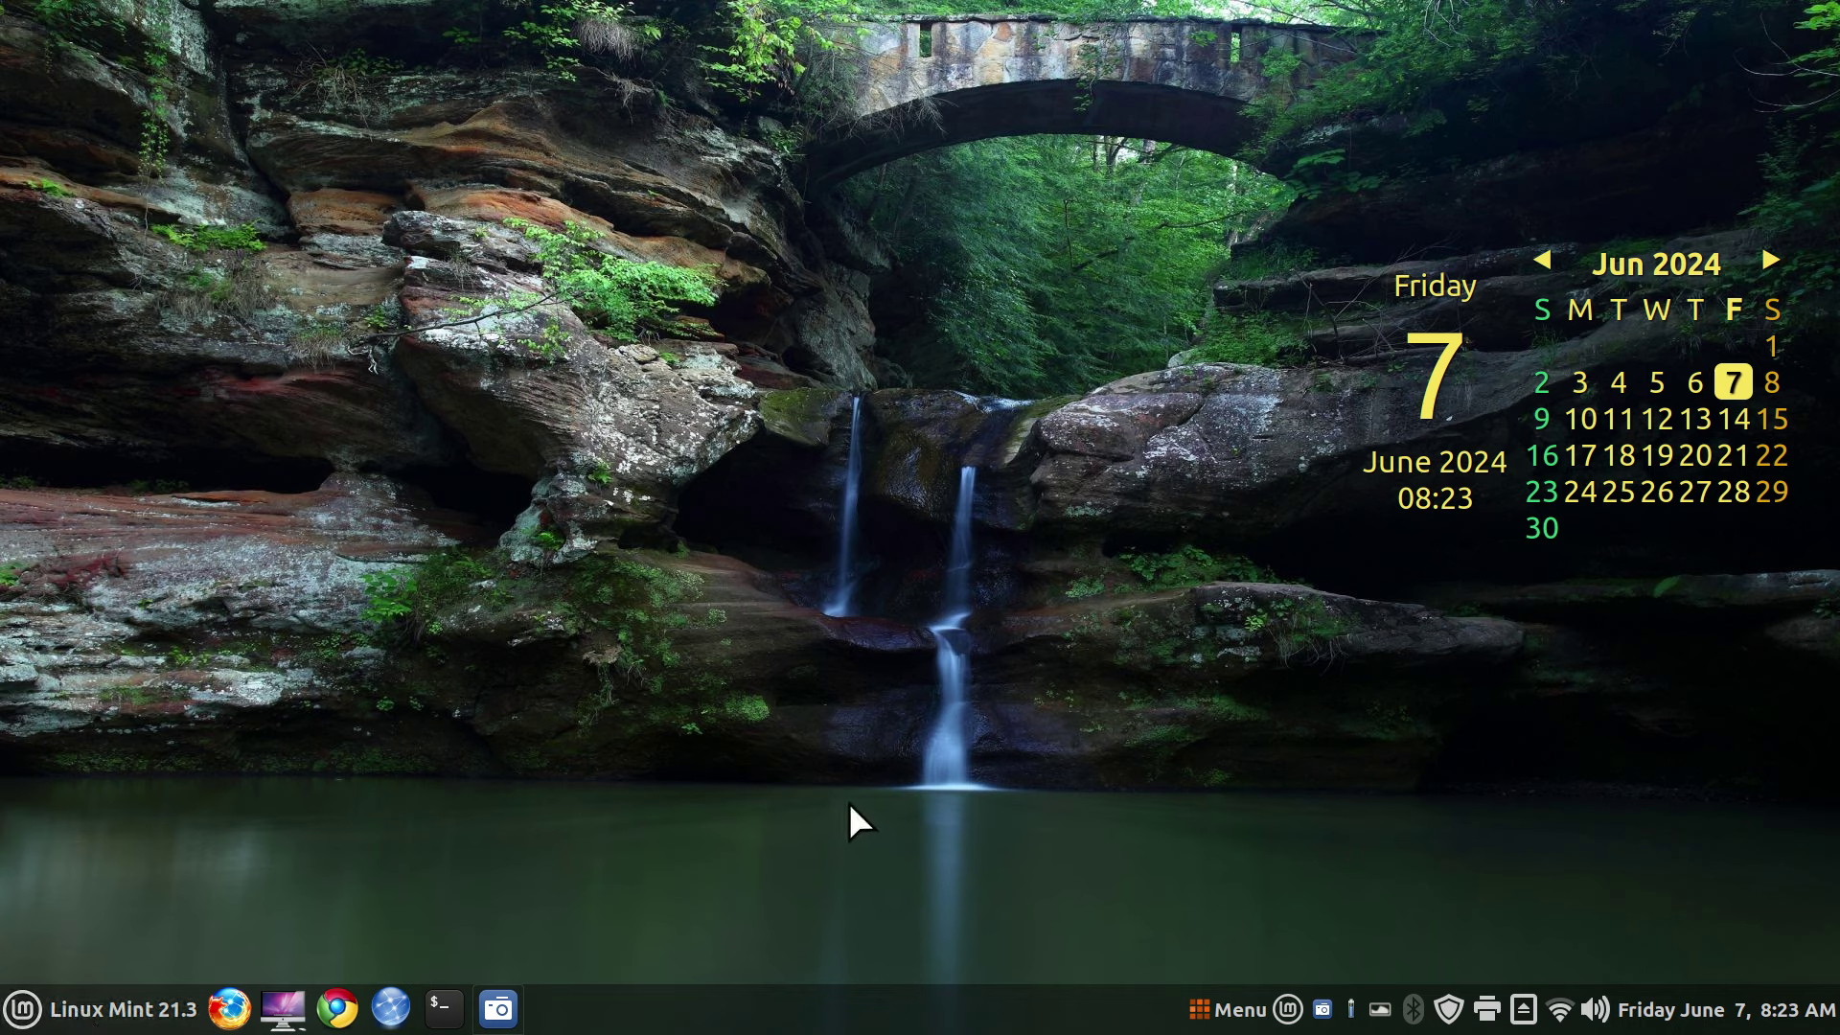
{"action": "right_click", "coordinate": [866, 1024]}
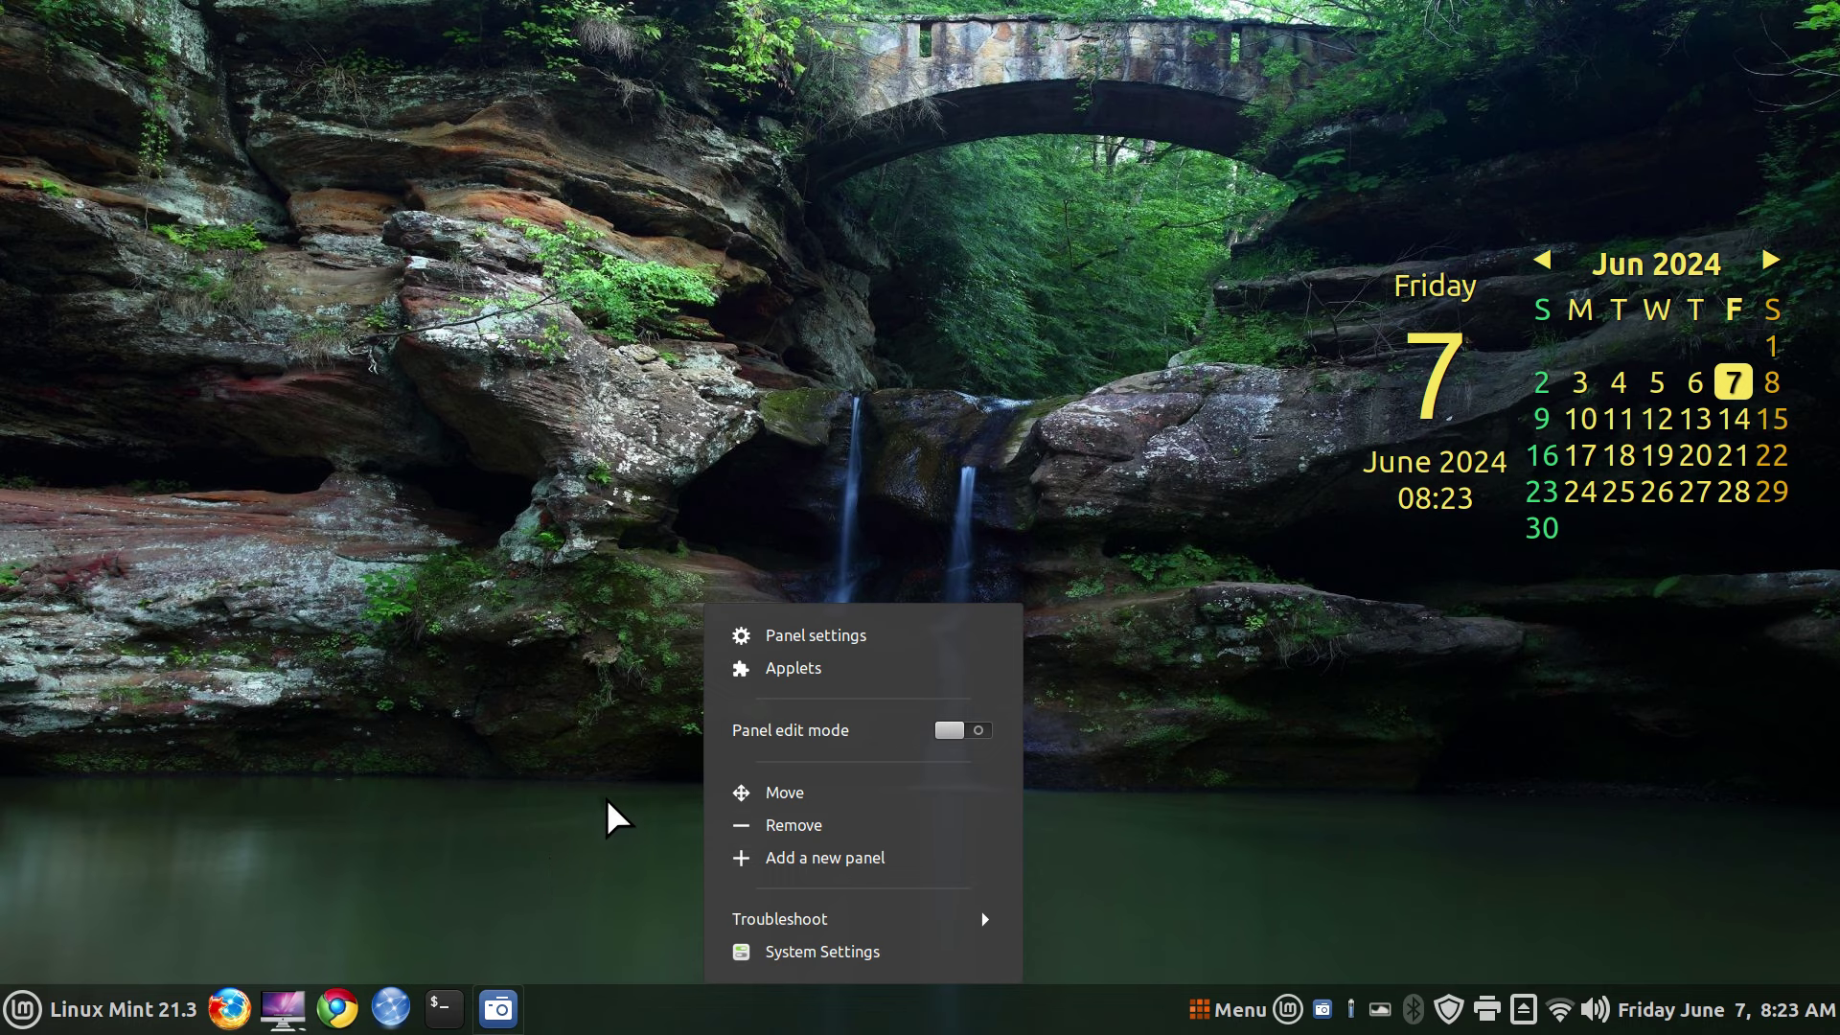
{"action": "left_click", "coordinate": [561, 347]}
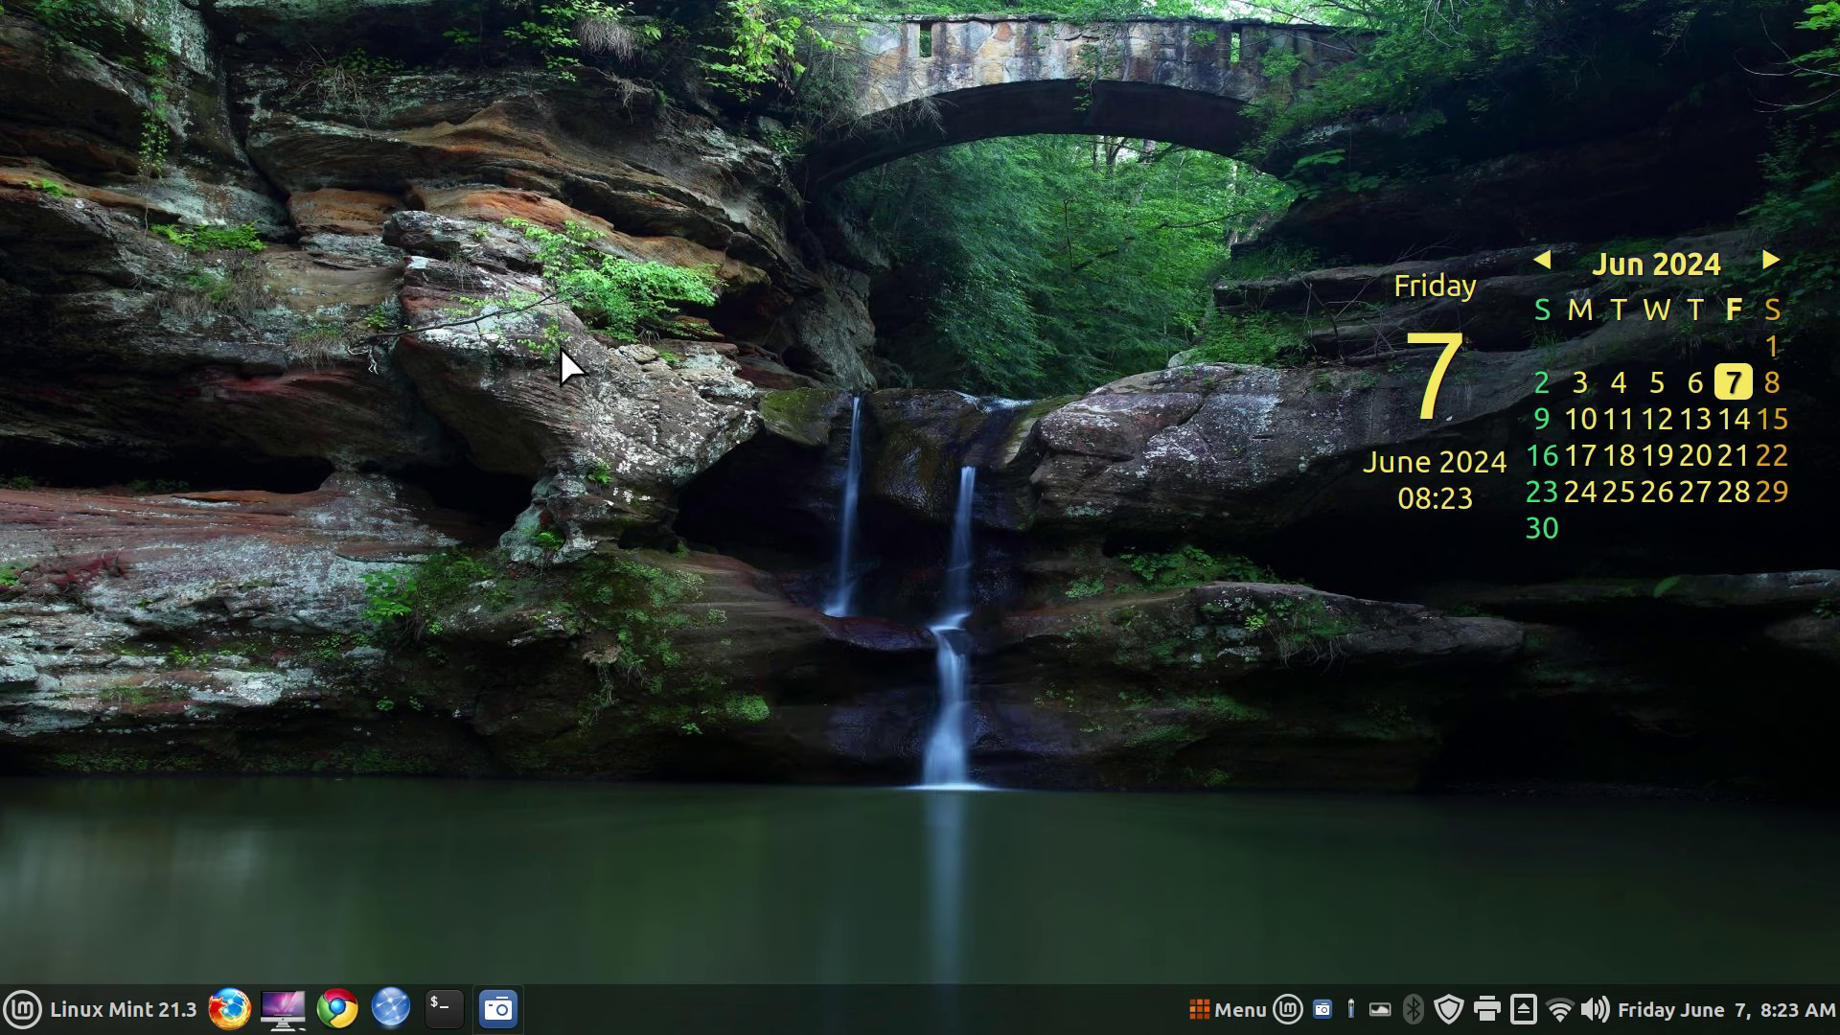
- Change the desktop background to 21.jpg from the Pictures folder and close the Backgrounds window
{"action": "right_click", "coordinate": [560, 347]}
{"action": "left_click", "coordinate": [731, 490]}
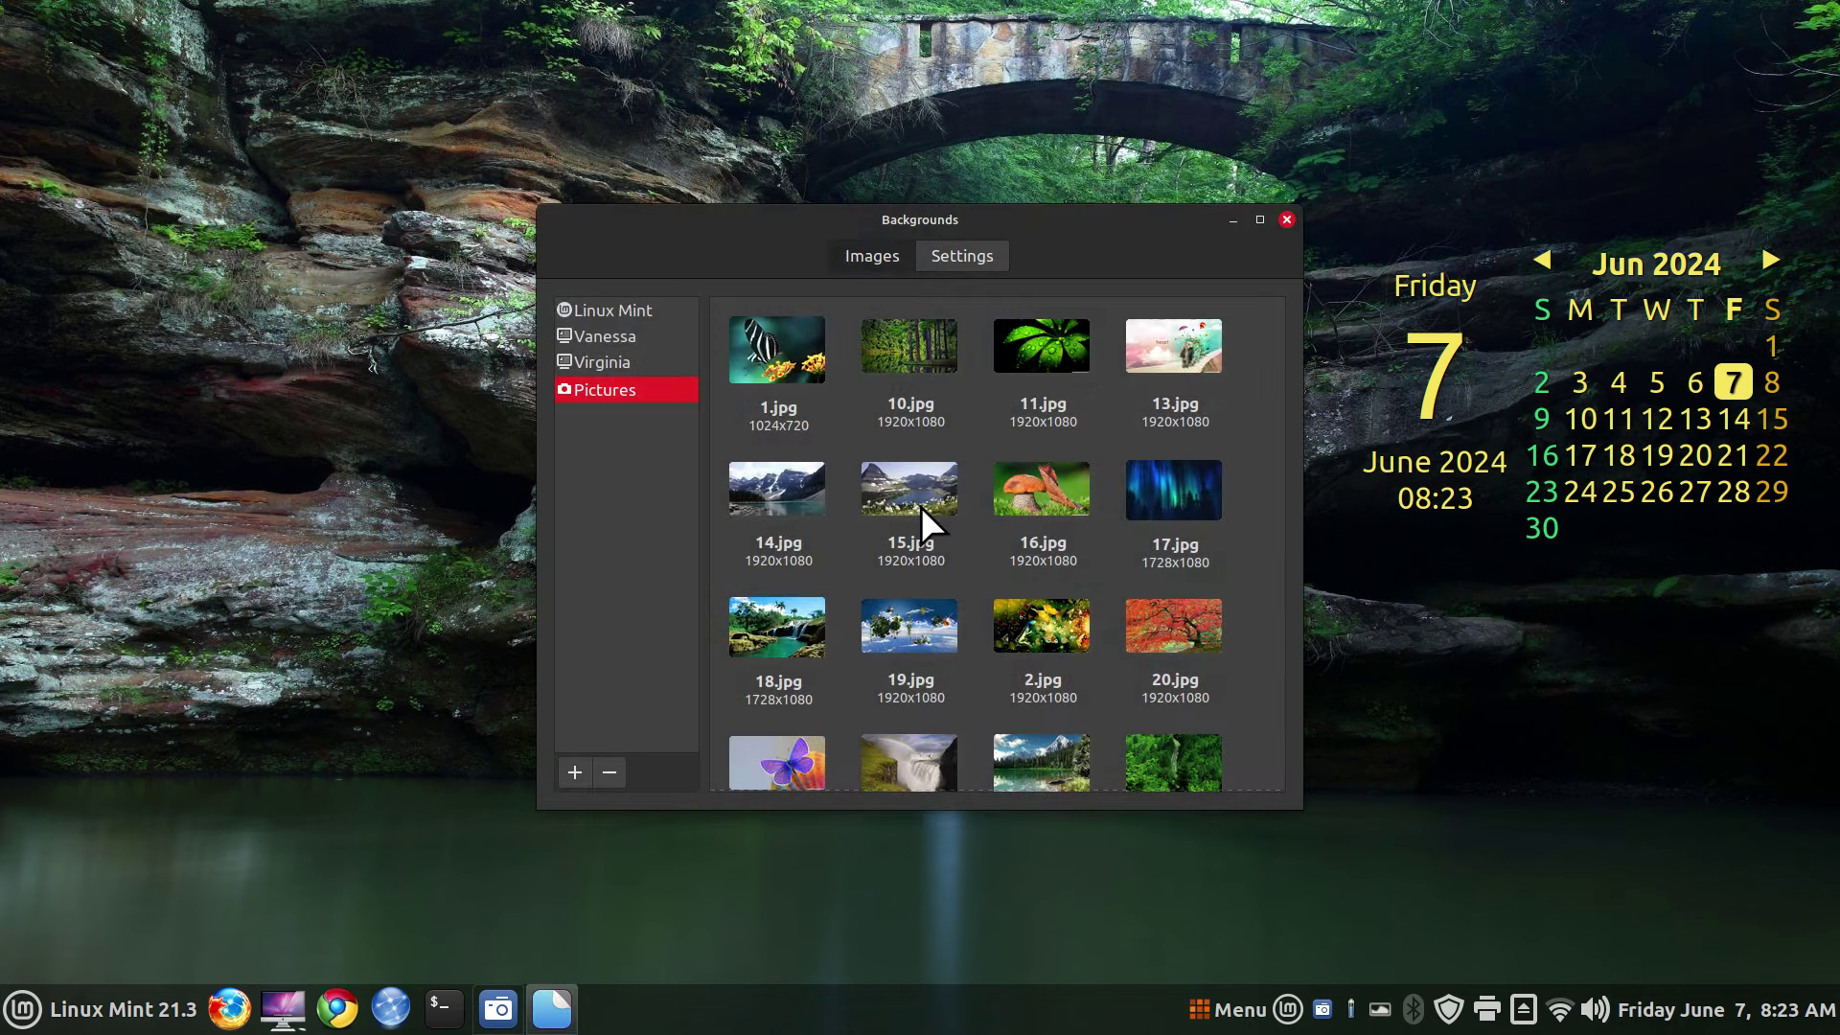
{"action": "scroll", "coordinate": [917, 541], "scroll_direction": "down", "scroll_amount": 1}
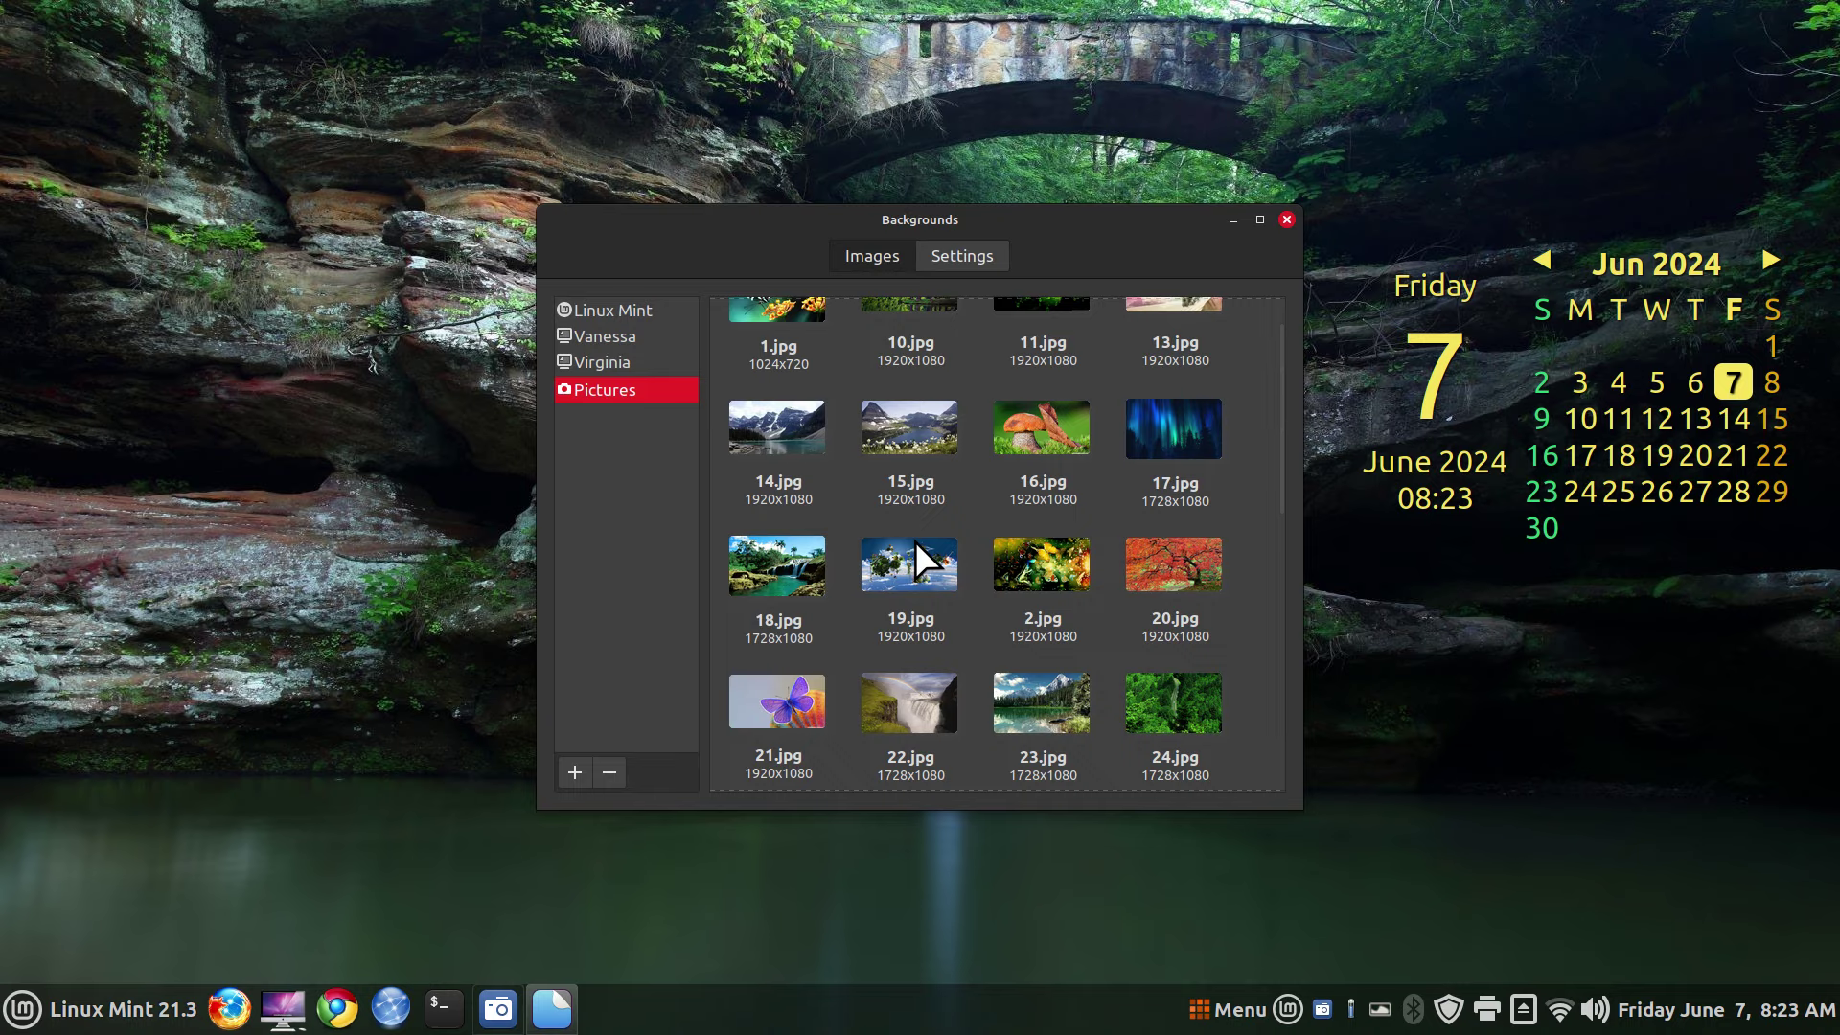
{"action": "scroll", "coordinate": [916, 541], "scroll_direction": "down", "scroll_amount": 1}
{"action": "left_click", "coordinate": [803, 631]}
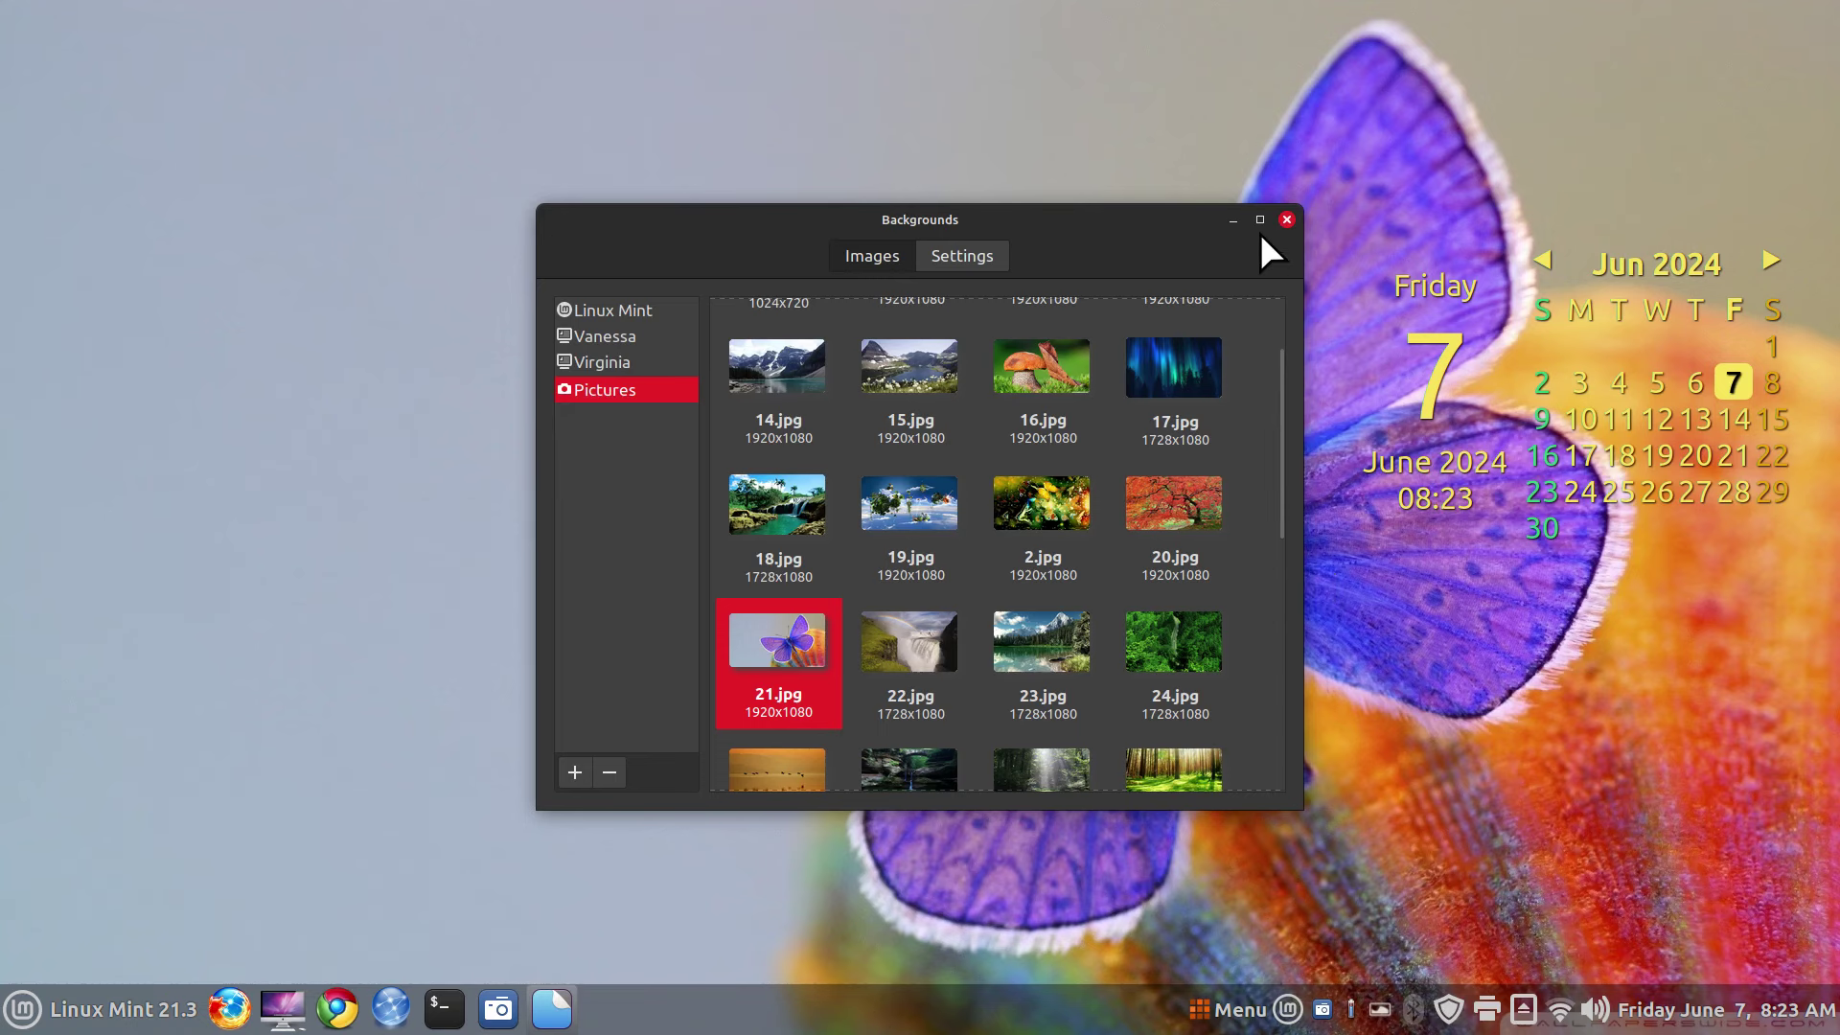
{"action": "left_click", "coordinate": [1287, 220]}
- Turn on Panel edit mode for the panel and dismiss its context menu
{"action": "right_click", "coordinate": [796, 1021]}
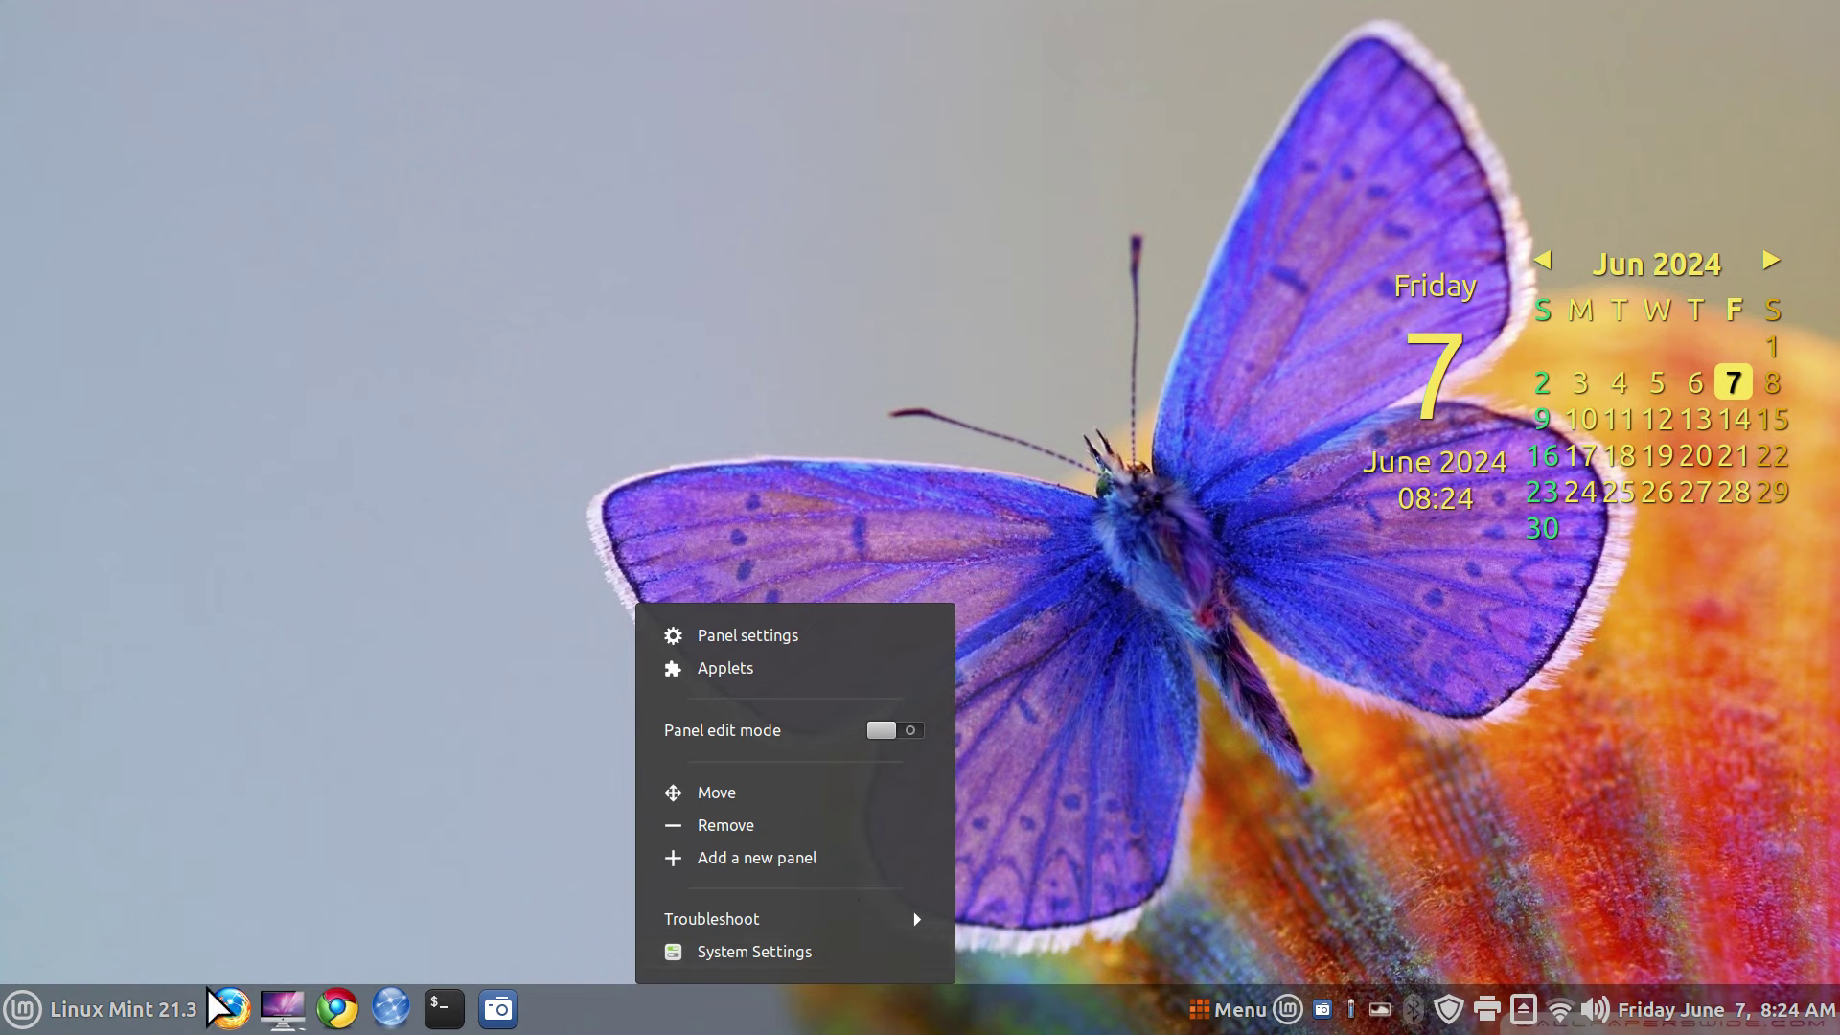
{"action": "left_click", "coordinate": [915, 731]}
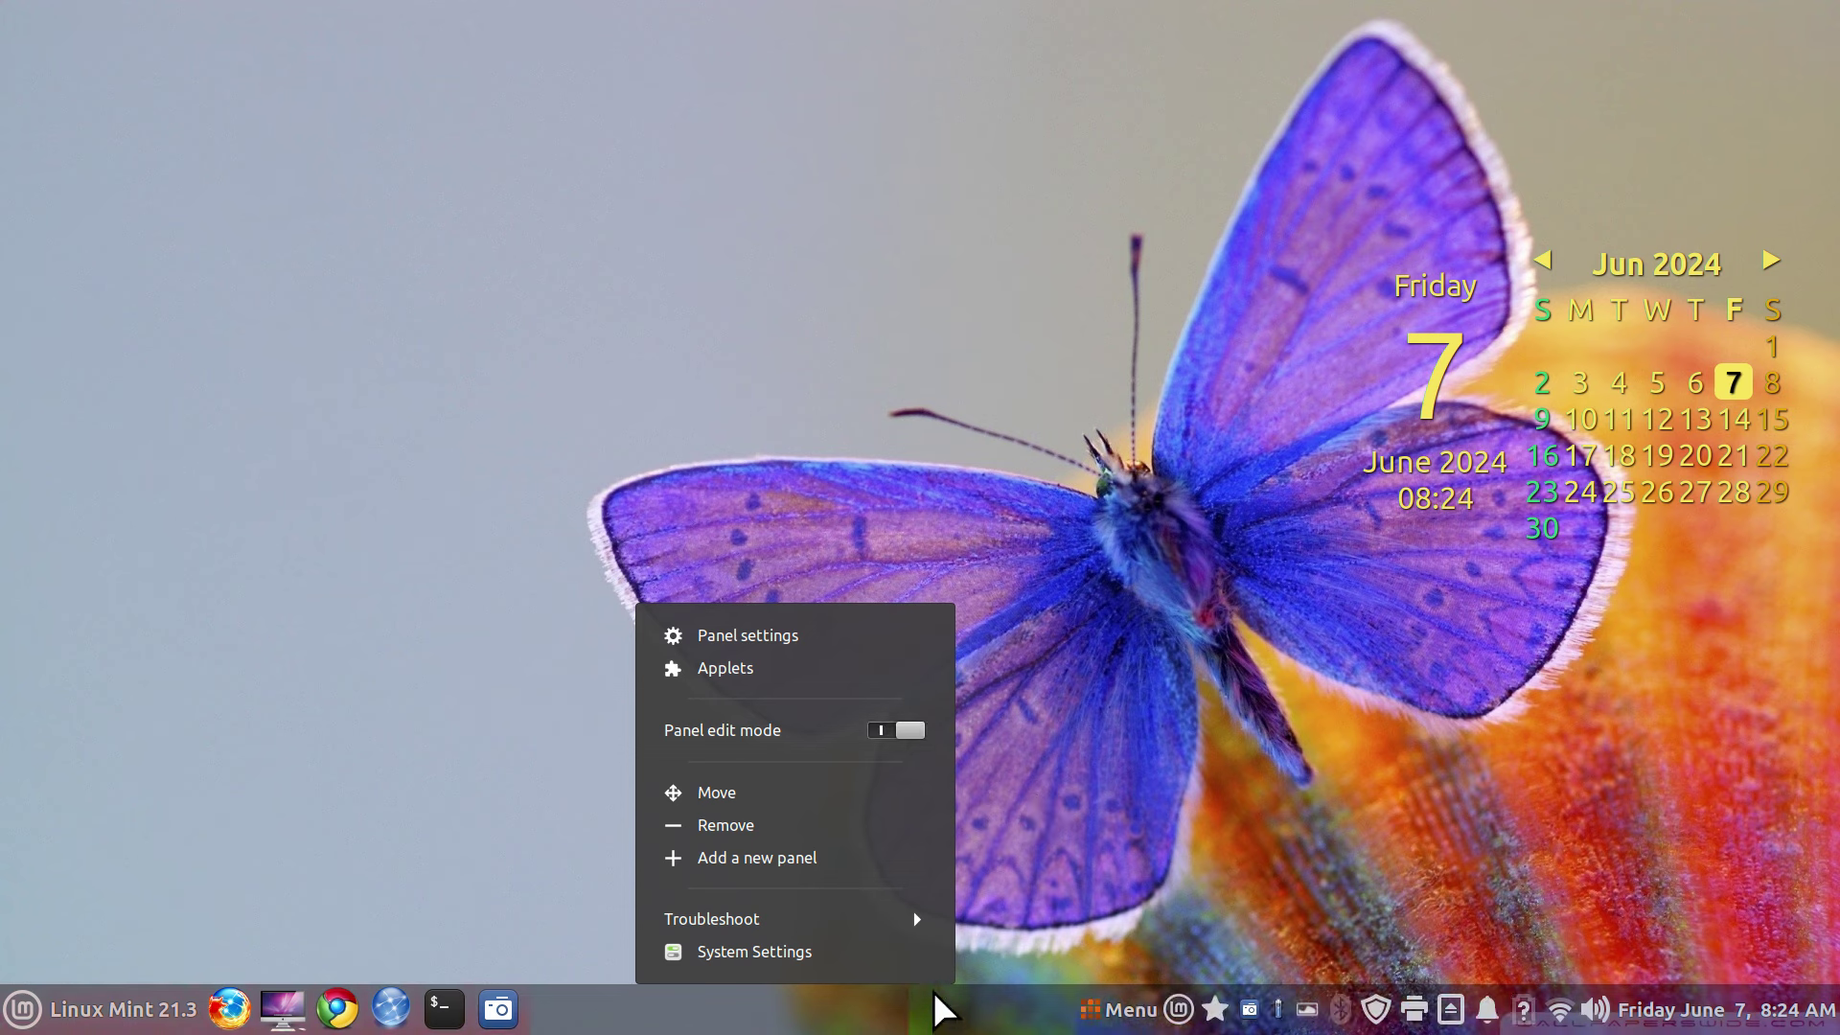
{"action": "left_click", "coordinate": [1089, 871]}
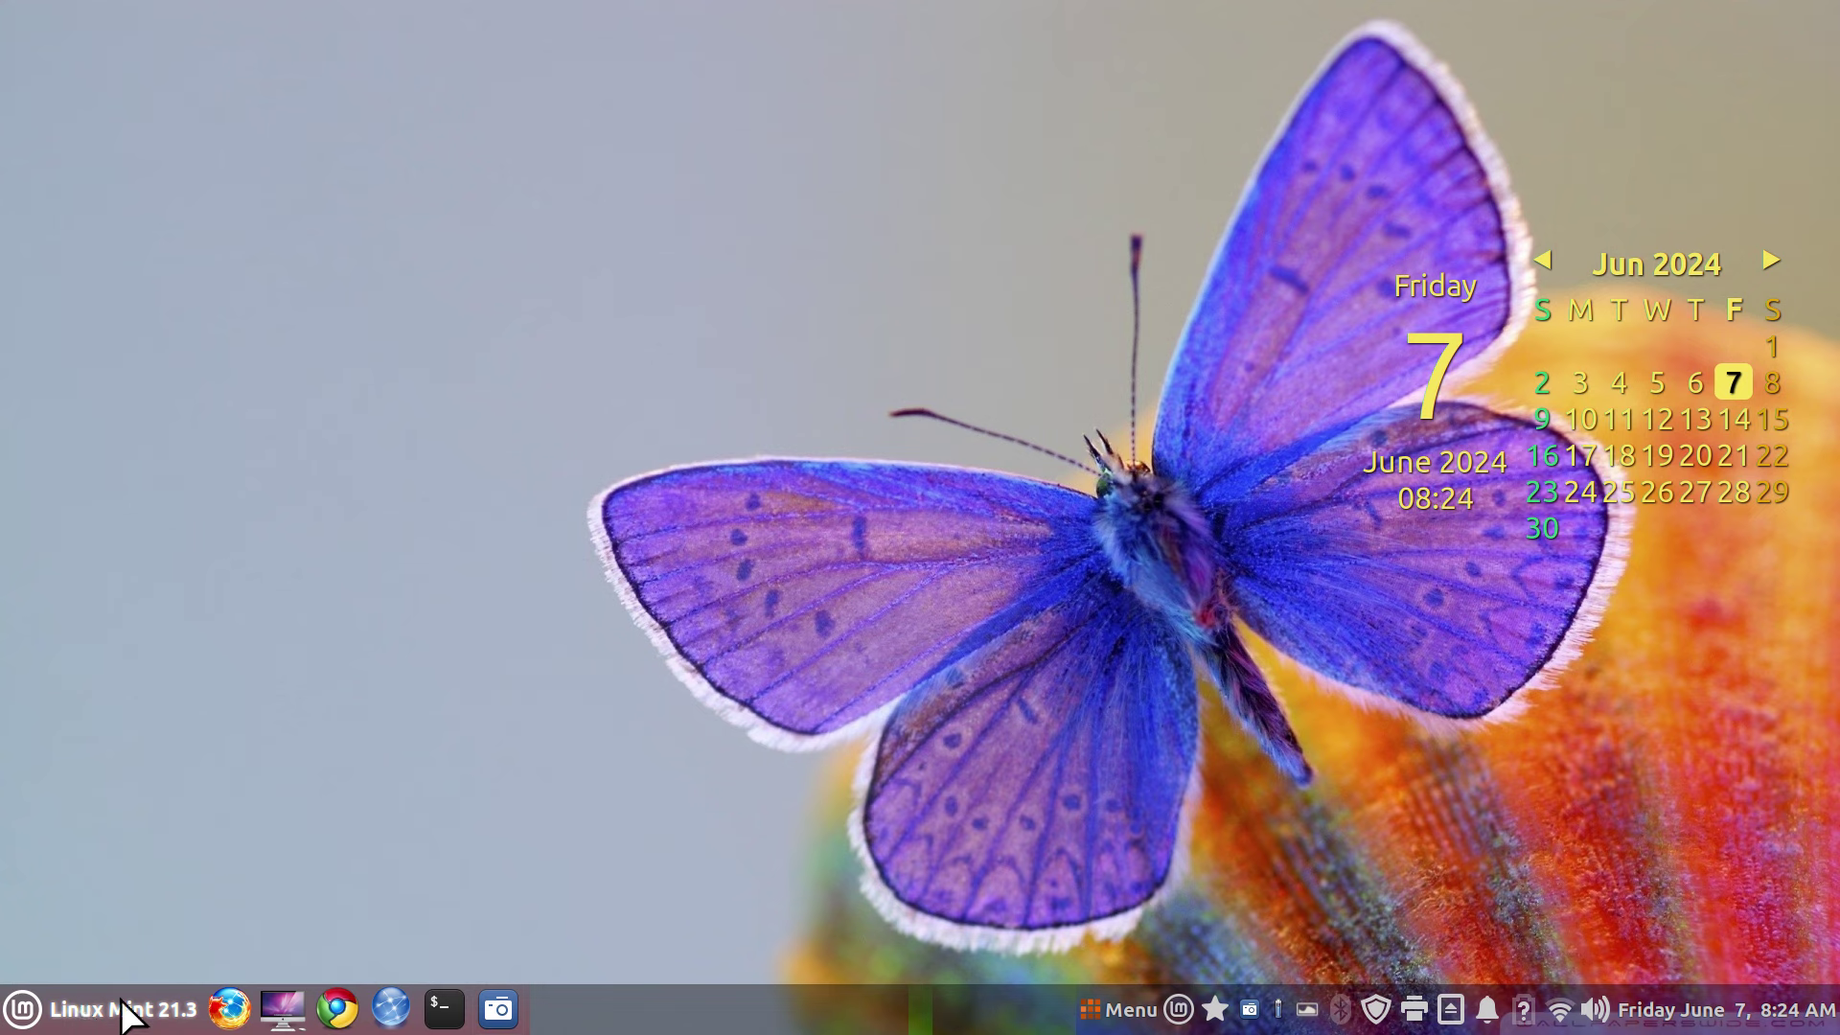
- Change the desktop background to 11.jpg and finally to 17.jpg from the Pictures folder, closing the Backgrounds window
{"action": "right_click", "coordinate": [550, 236]}
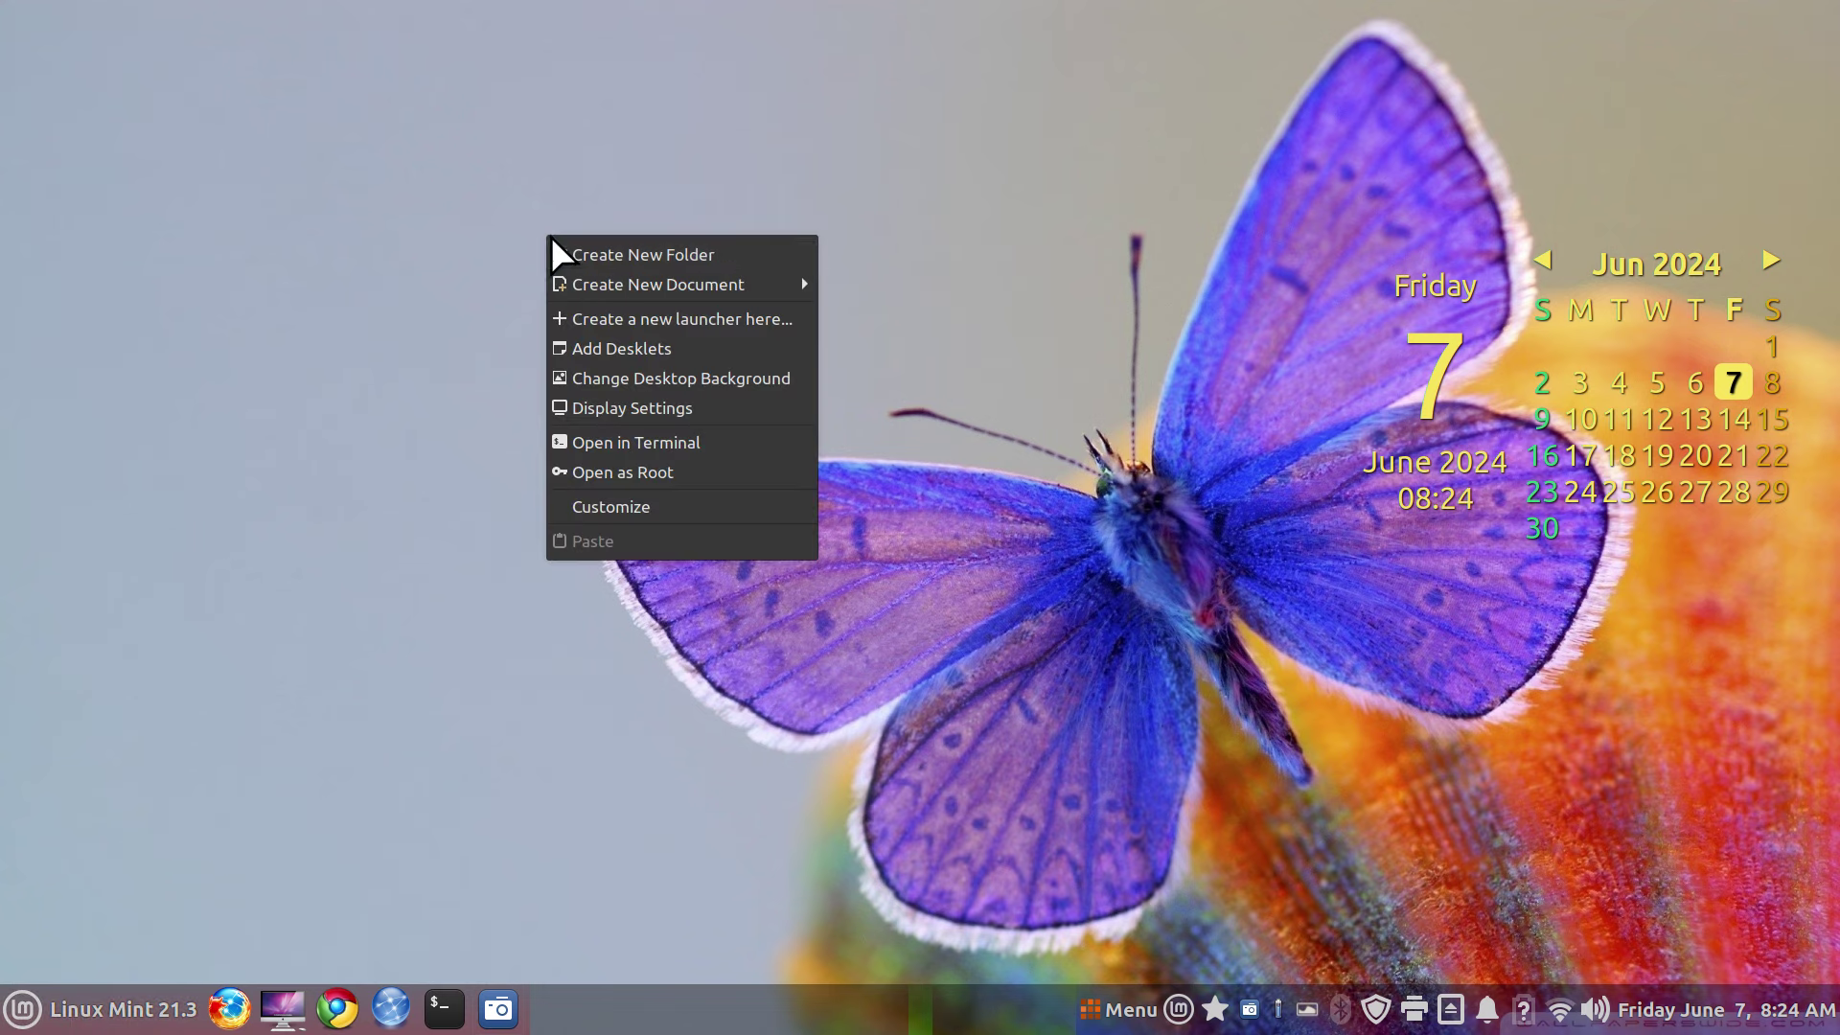
{"action": "left_click", "coordinate": [689, 375]}
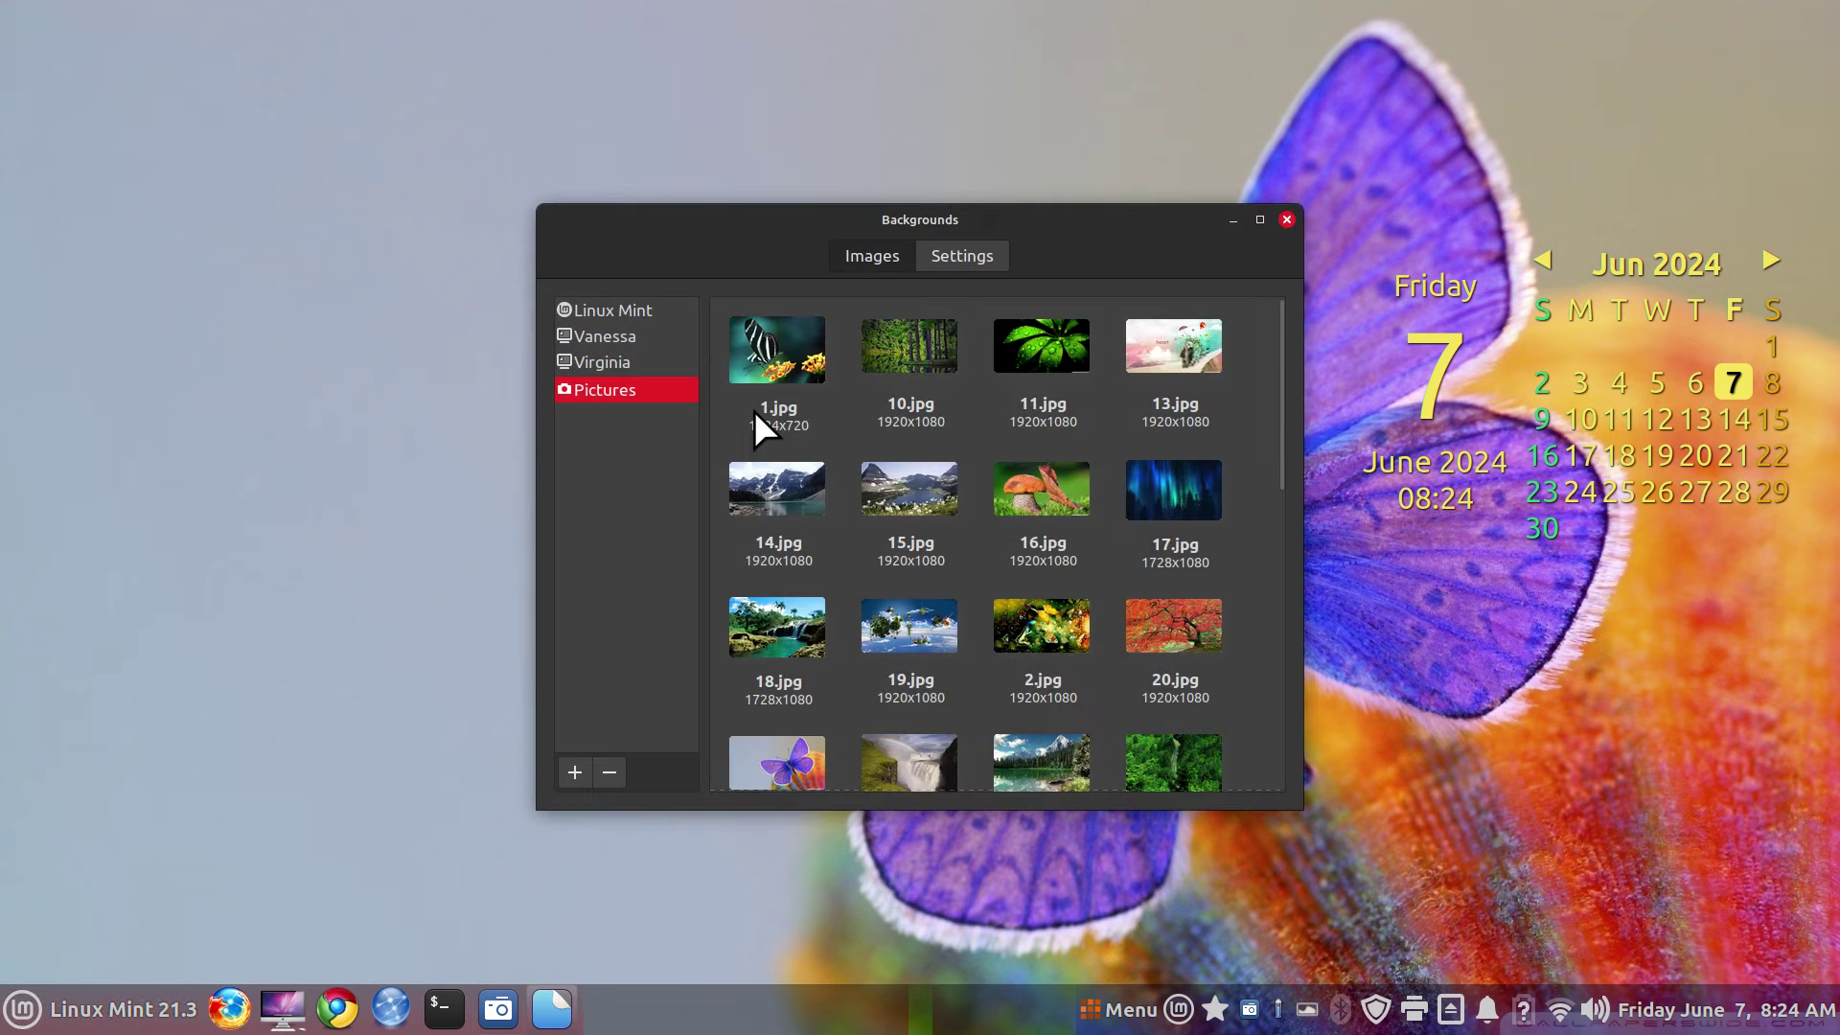
{"action": "left_click", "coordinate": [1033, 348]}
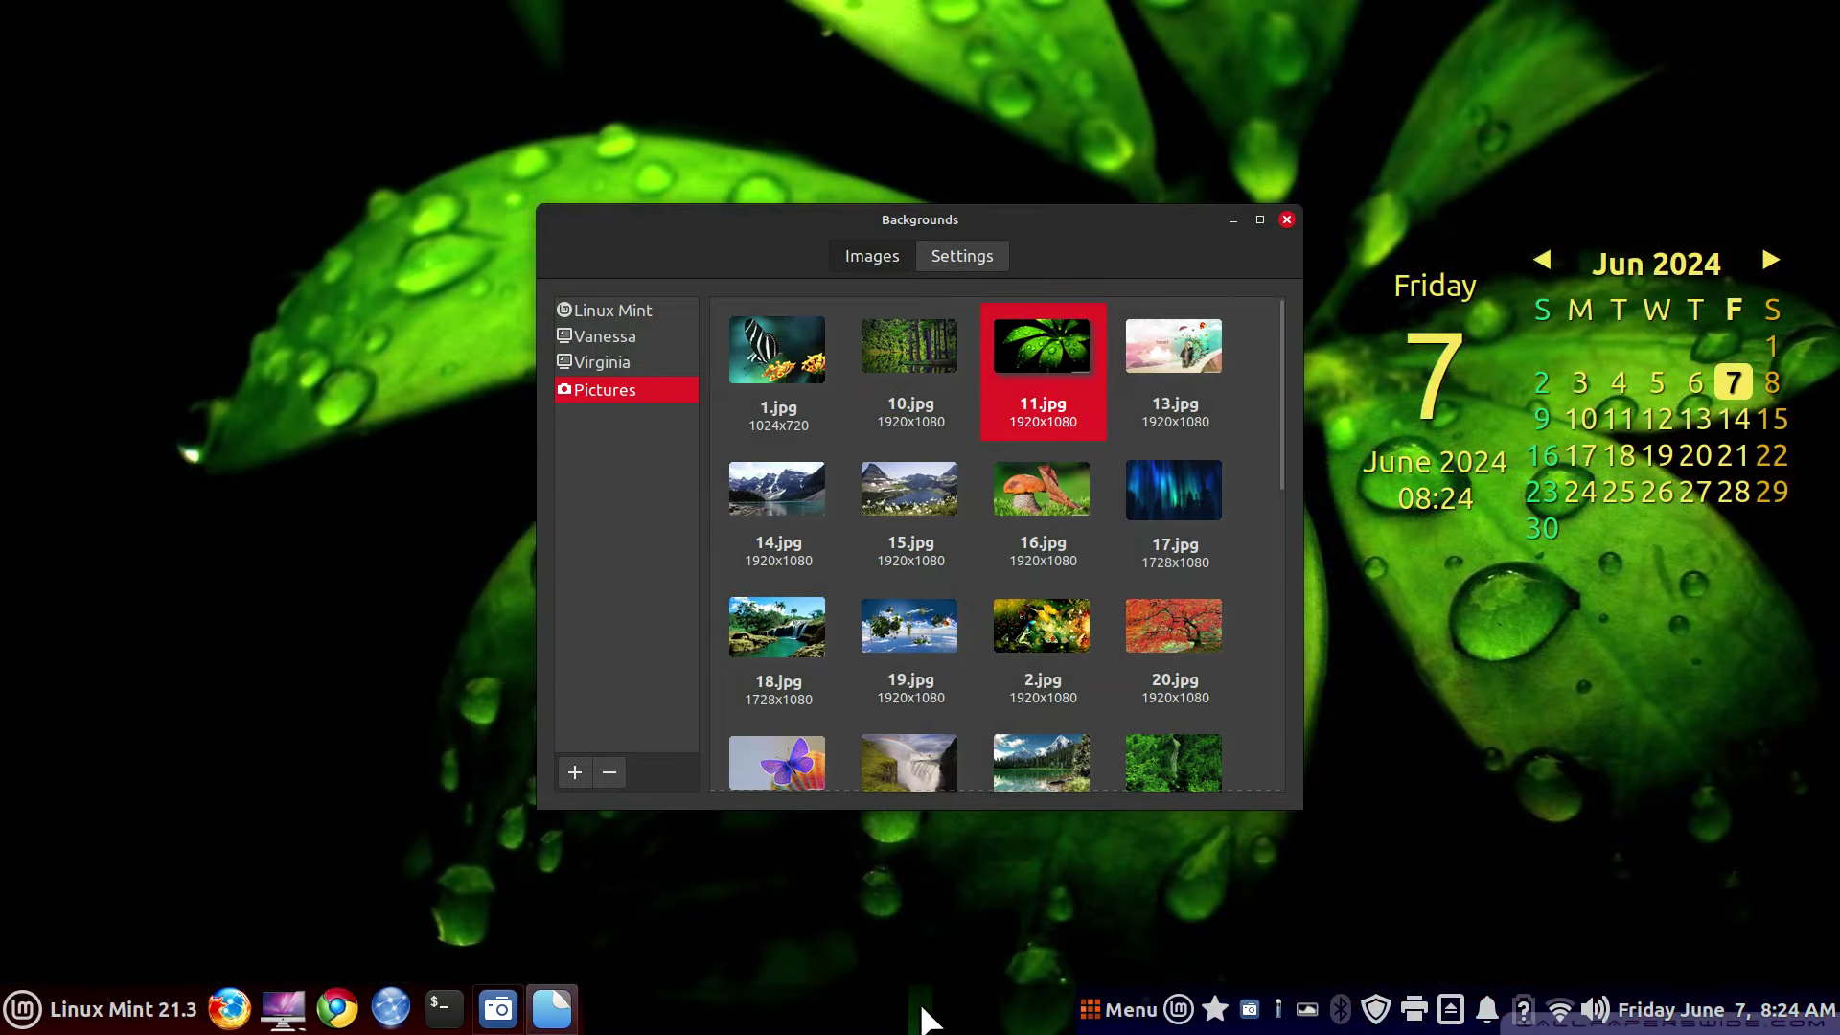
{"action": "left_click", "coordinate": [1198, 487]}
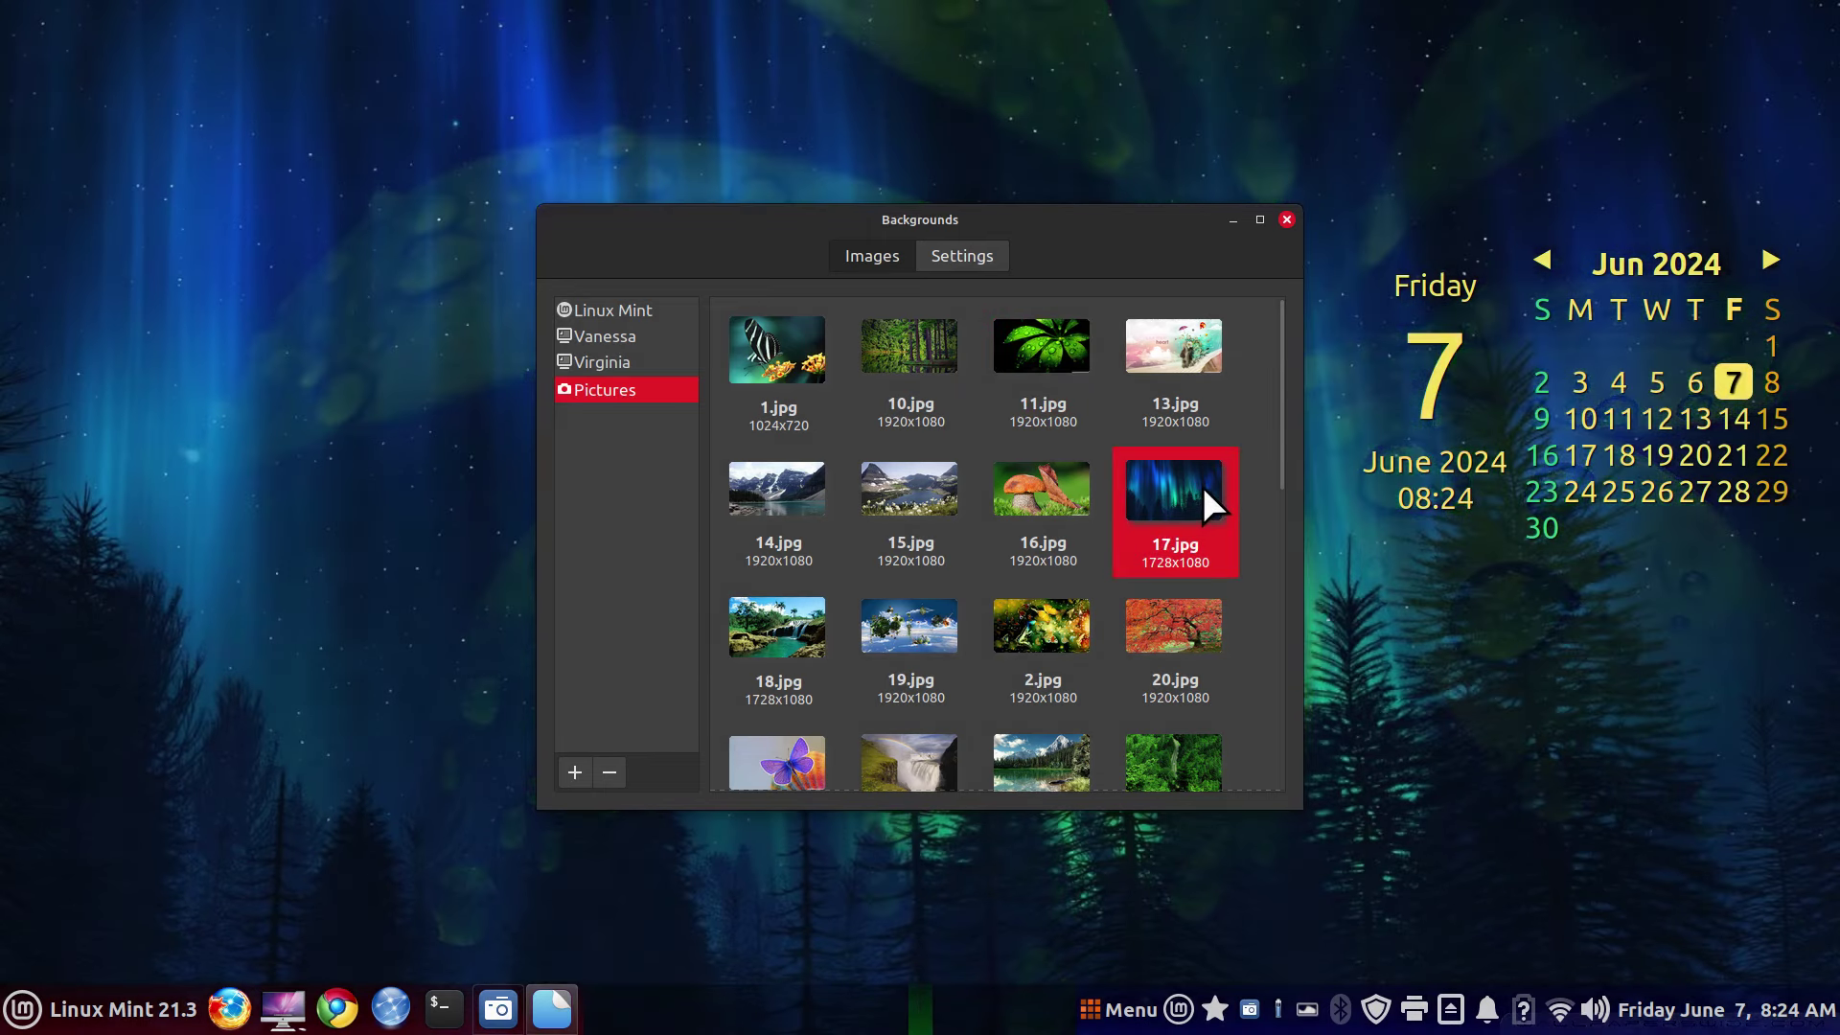
{"action": "left_click", "coordinate": [1287, 220]}
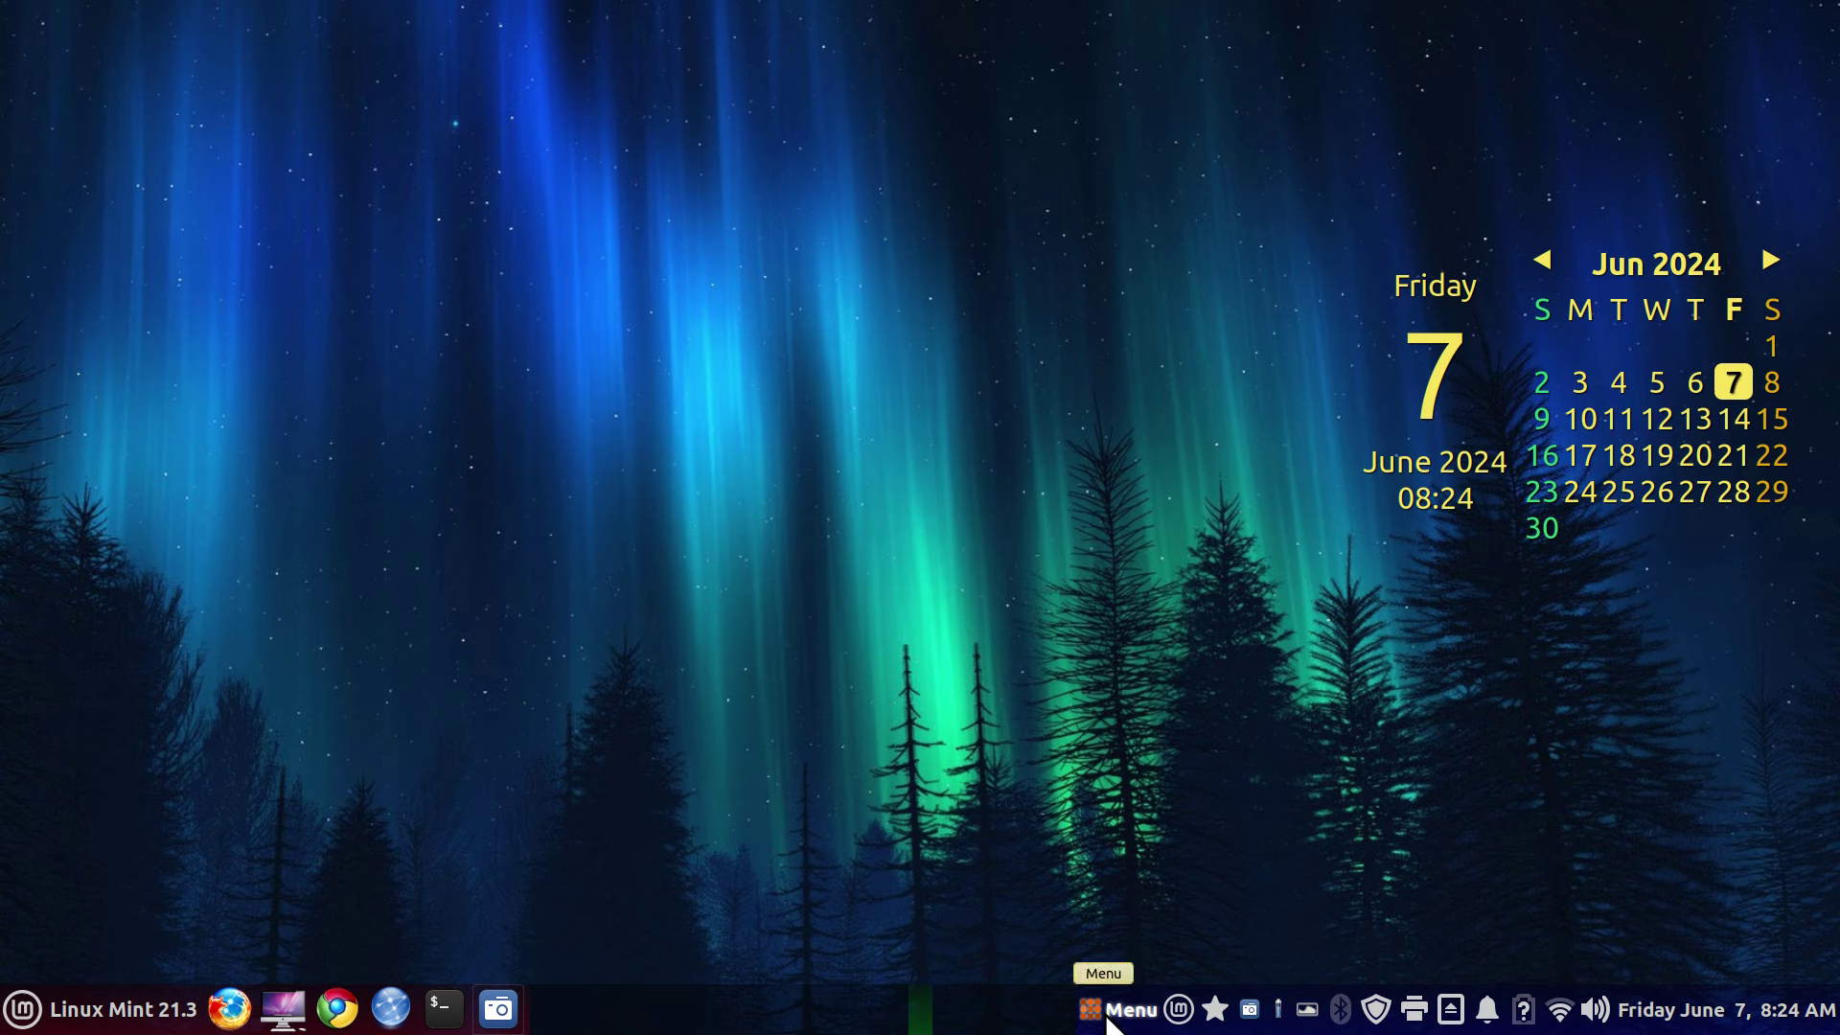
- Move the Cinnamenu applet between the network and sound icons on the panel and turn off Panel edit mode
{"action": "left_click_drag", "start_coordinate": [1109, 1024], "coordinate": [1640, 1023]}
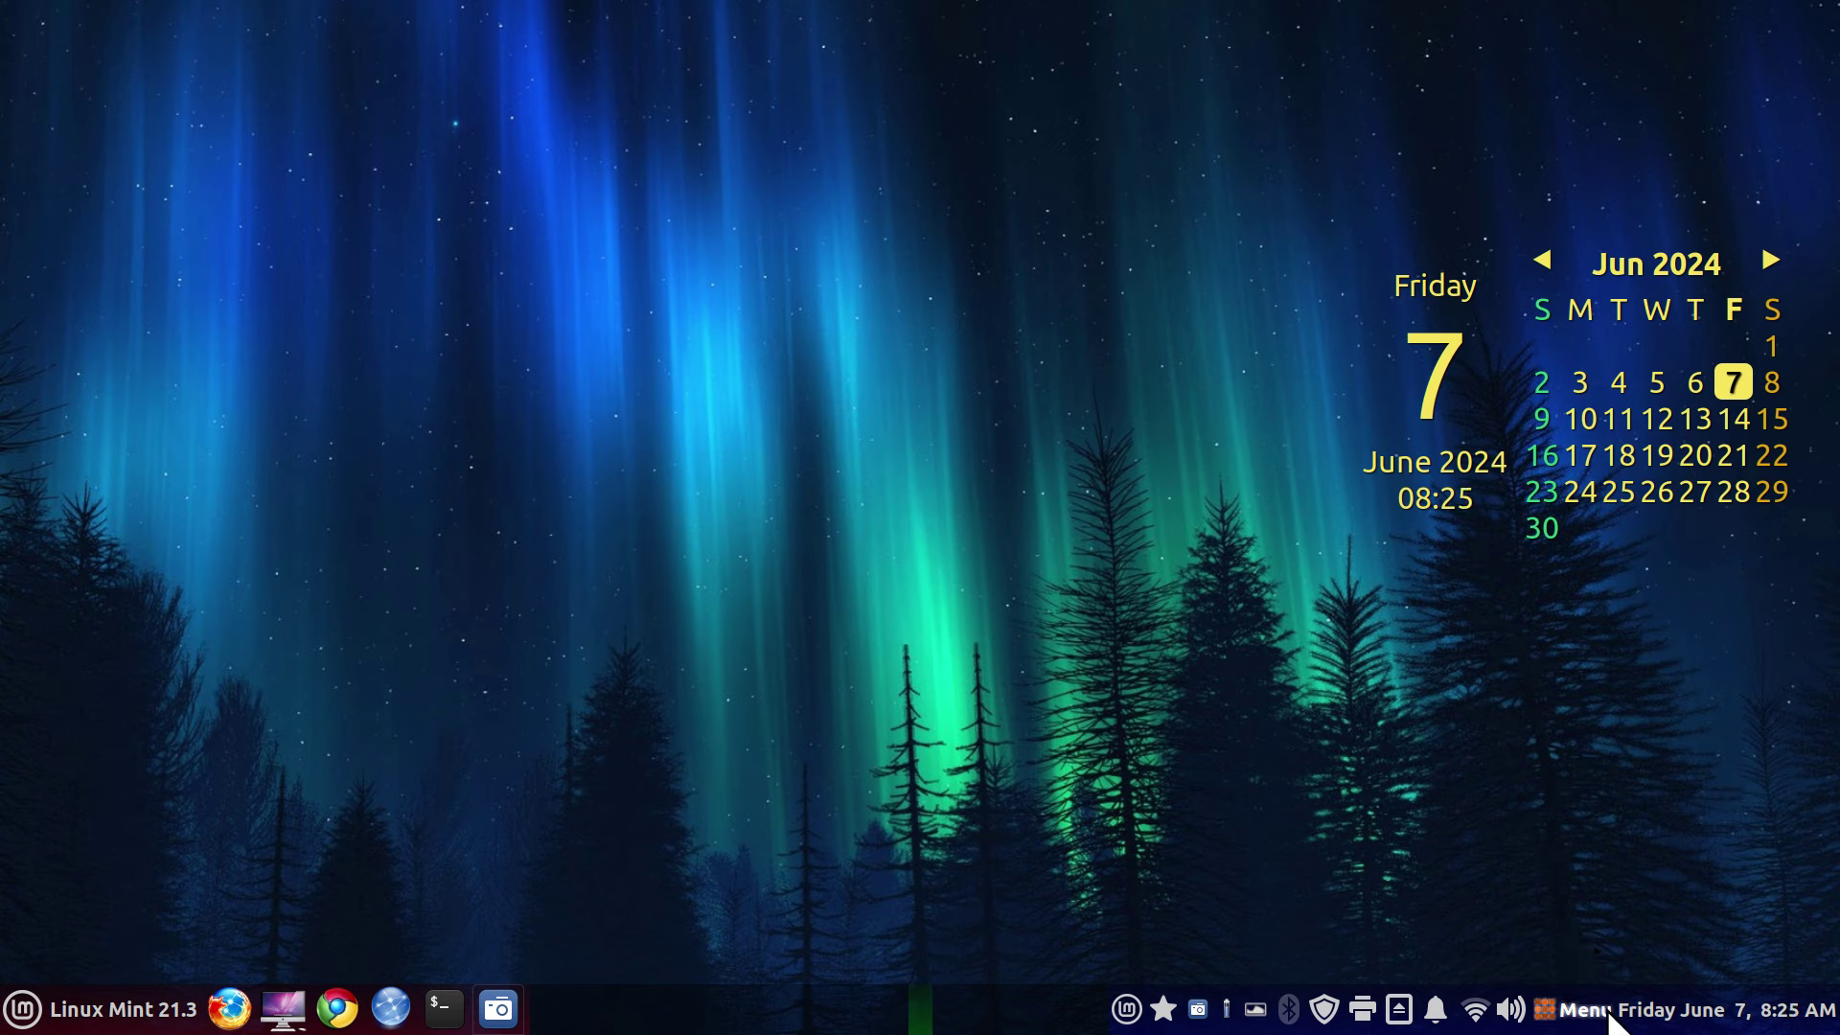
{"action": "left_click_drag", "start_coordinate": [1586, 1017], "coordinate": [1491, 955]}
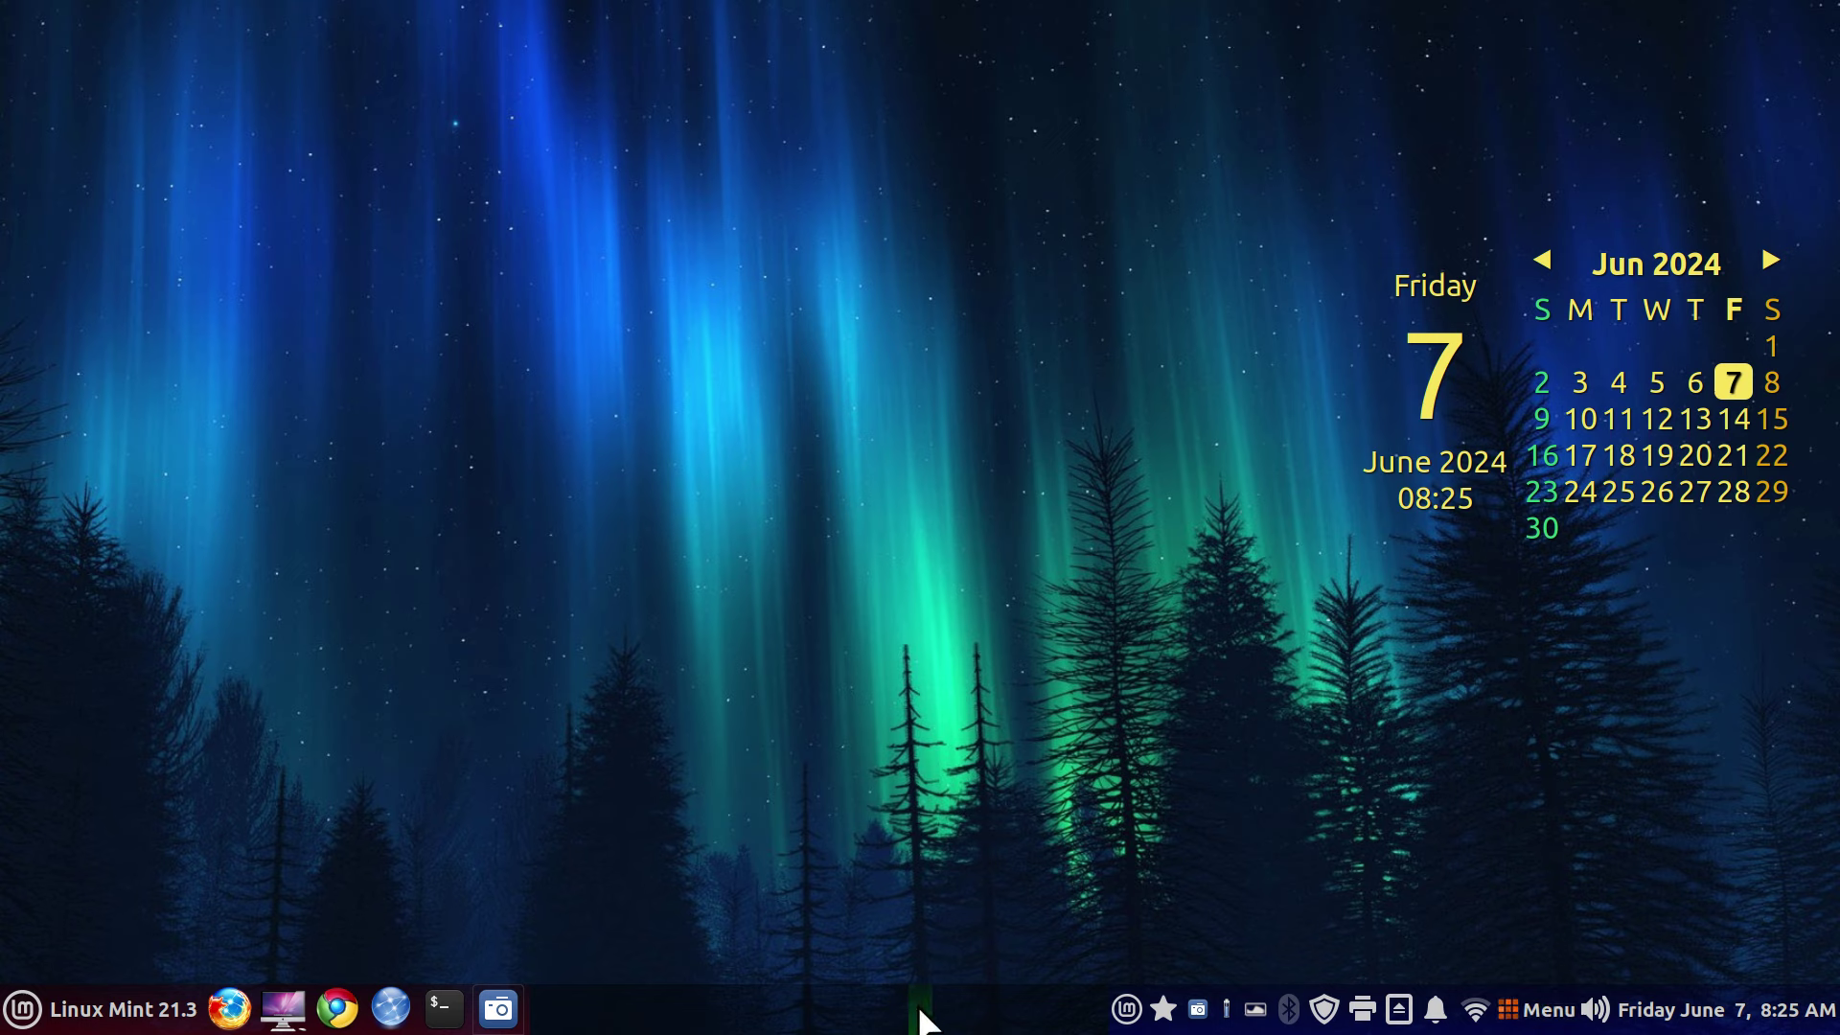
{"action": "right_click", "coordinate": [890, 1014]}
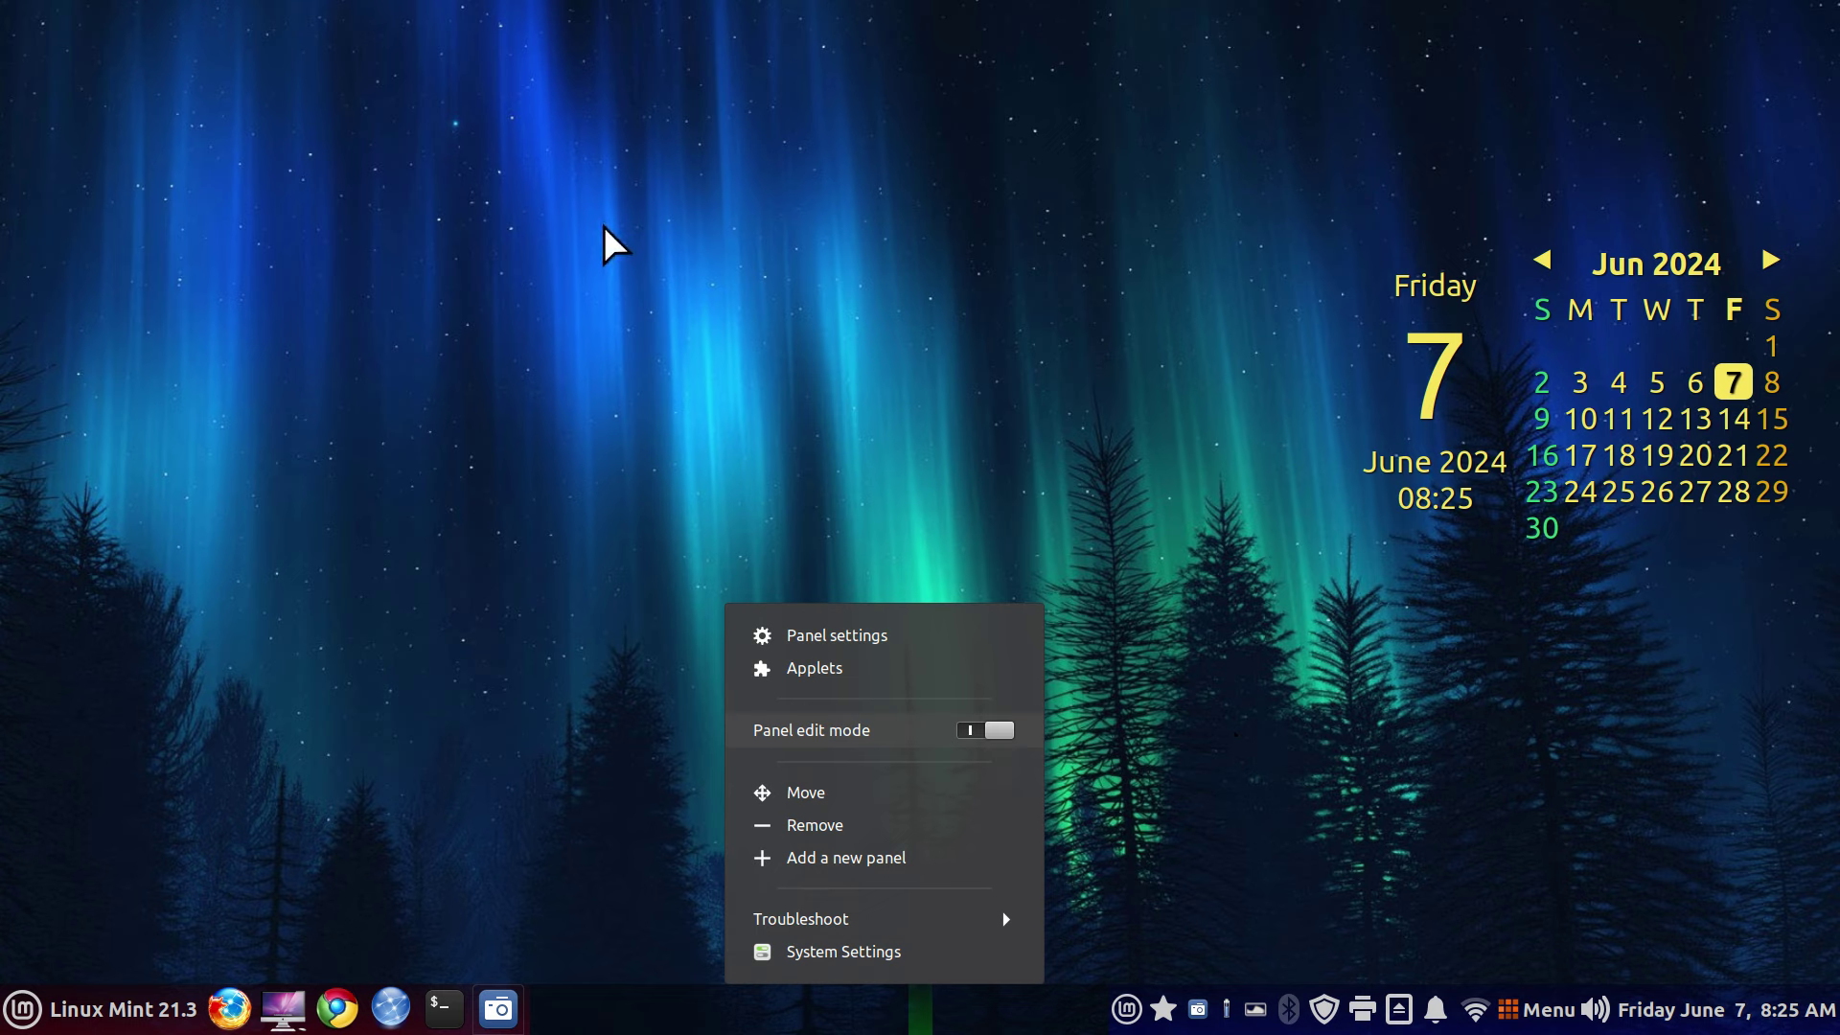
{"action": "left_click", "coordinate": [970, 730]}
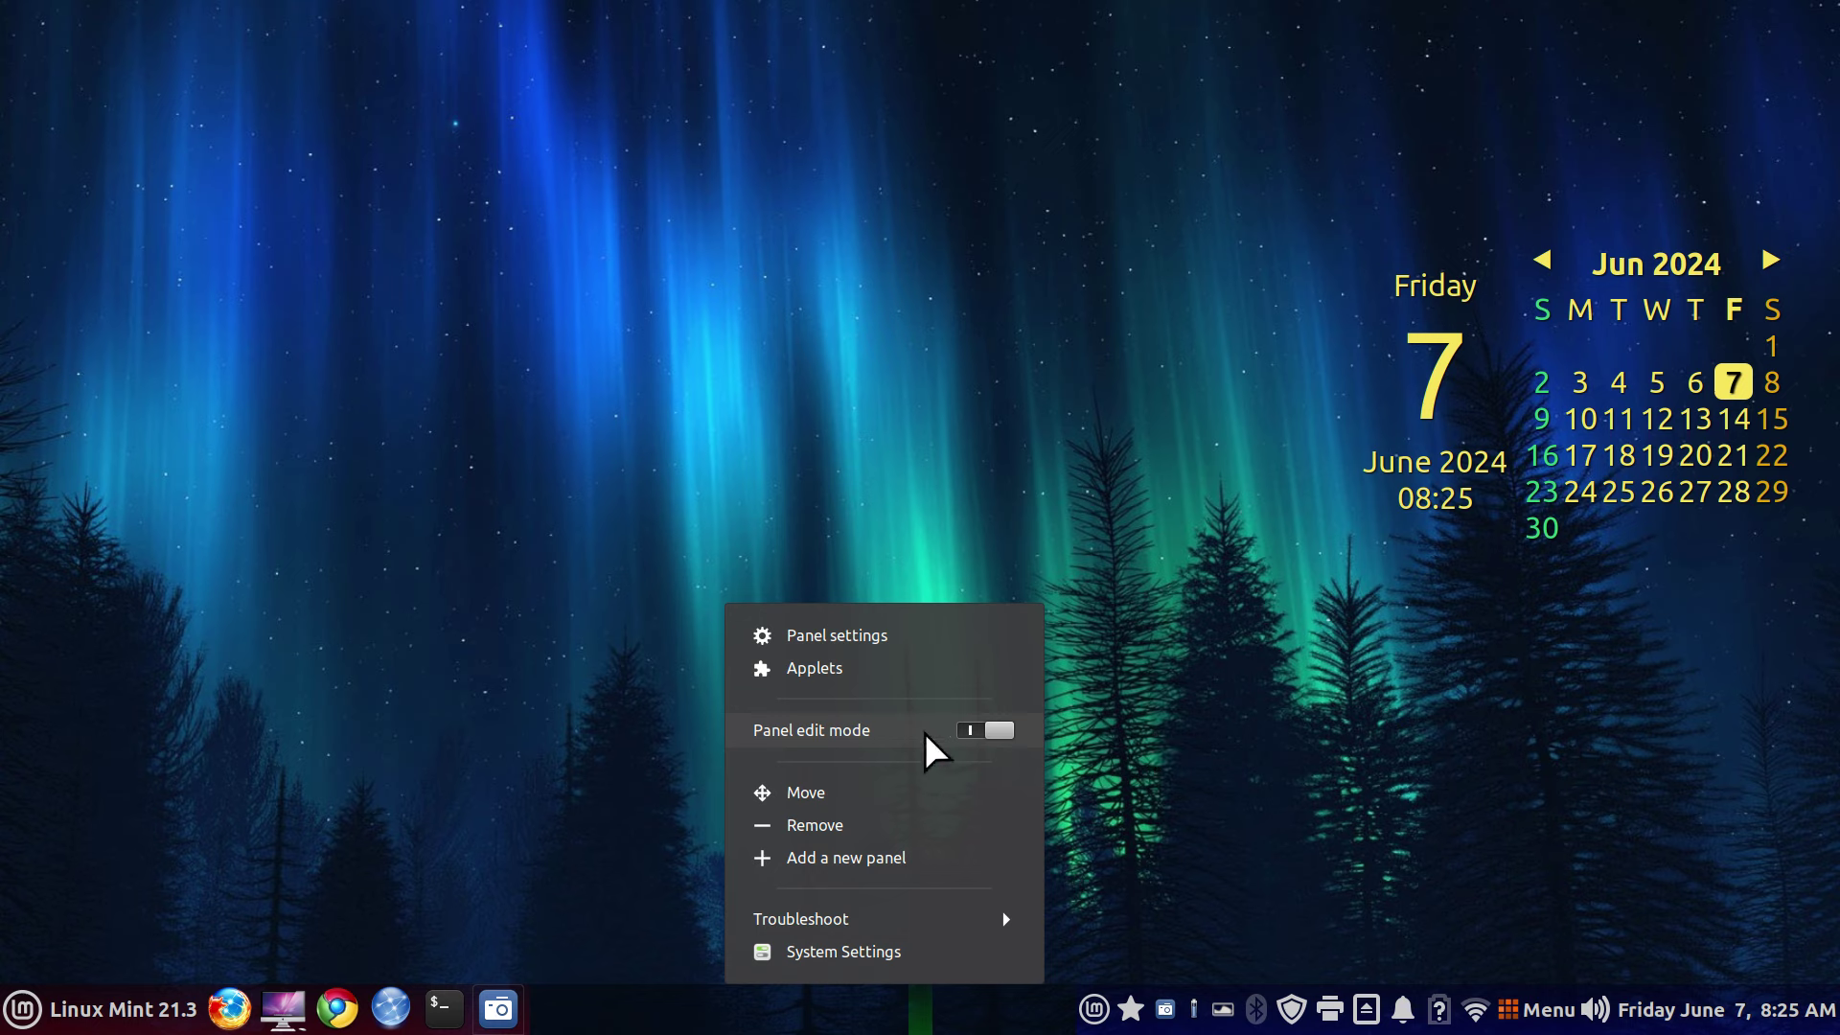
{"action": "left_click", "coordinate": [1204, 711]}
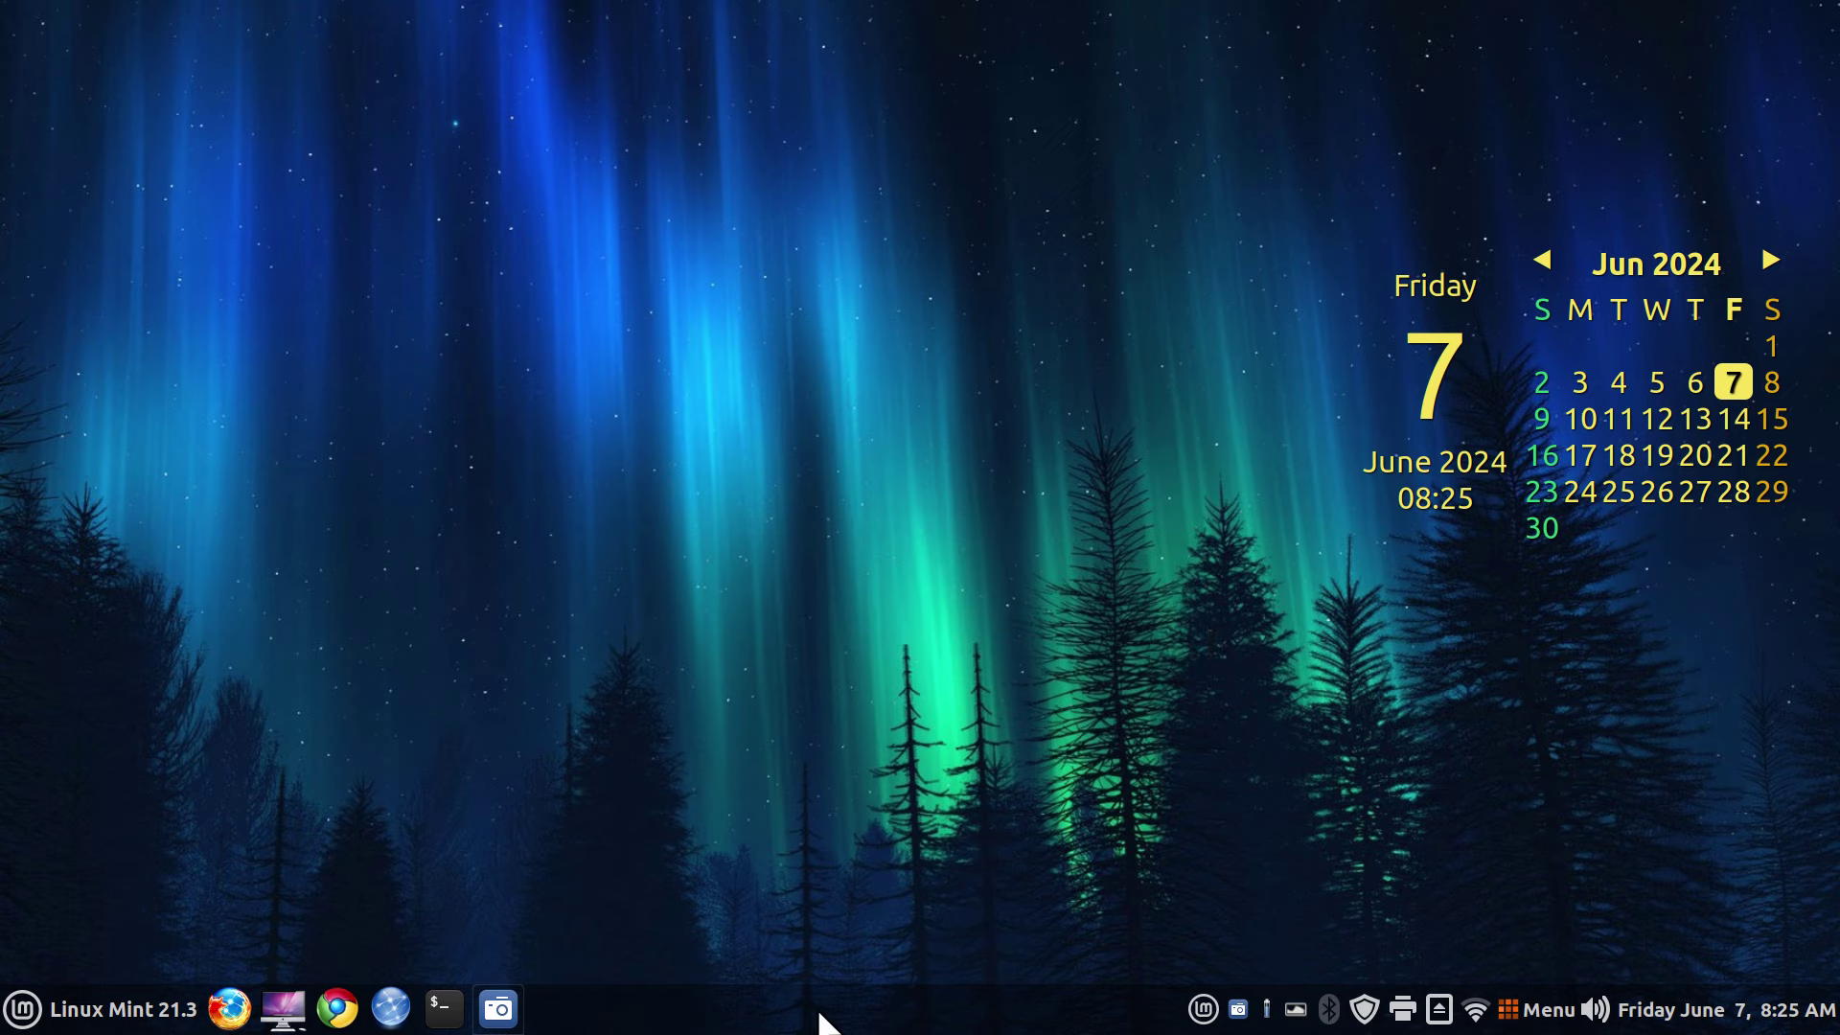
- Change the desktop background to 25.jpg from the Pictures folder and close the Backgrounds window
{"action": "left_click", "coordinate": [84, 1006]}
{"action": "left_click", "coordinate": [987, 636]}
{"action": "right_click", "coordinate": [767, 232]}
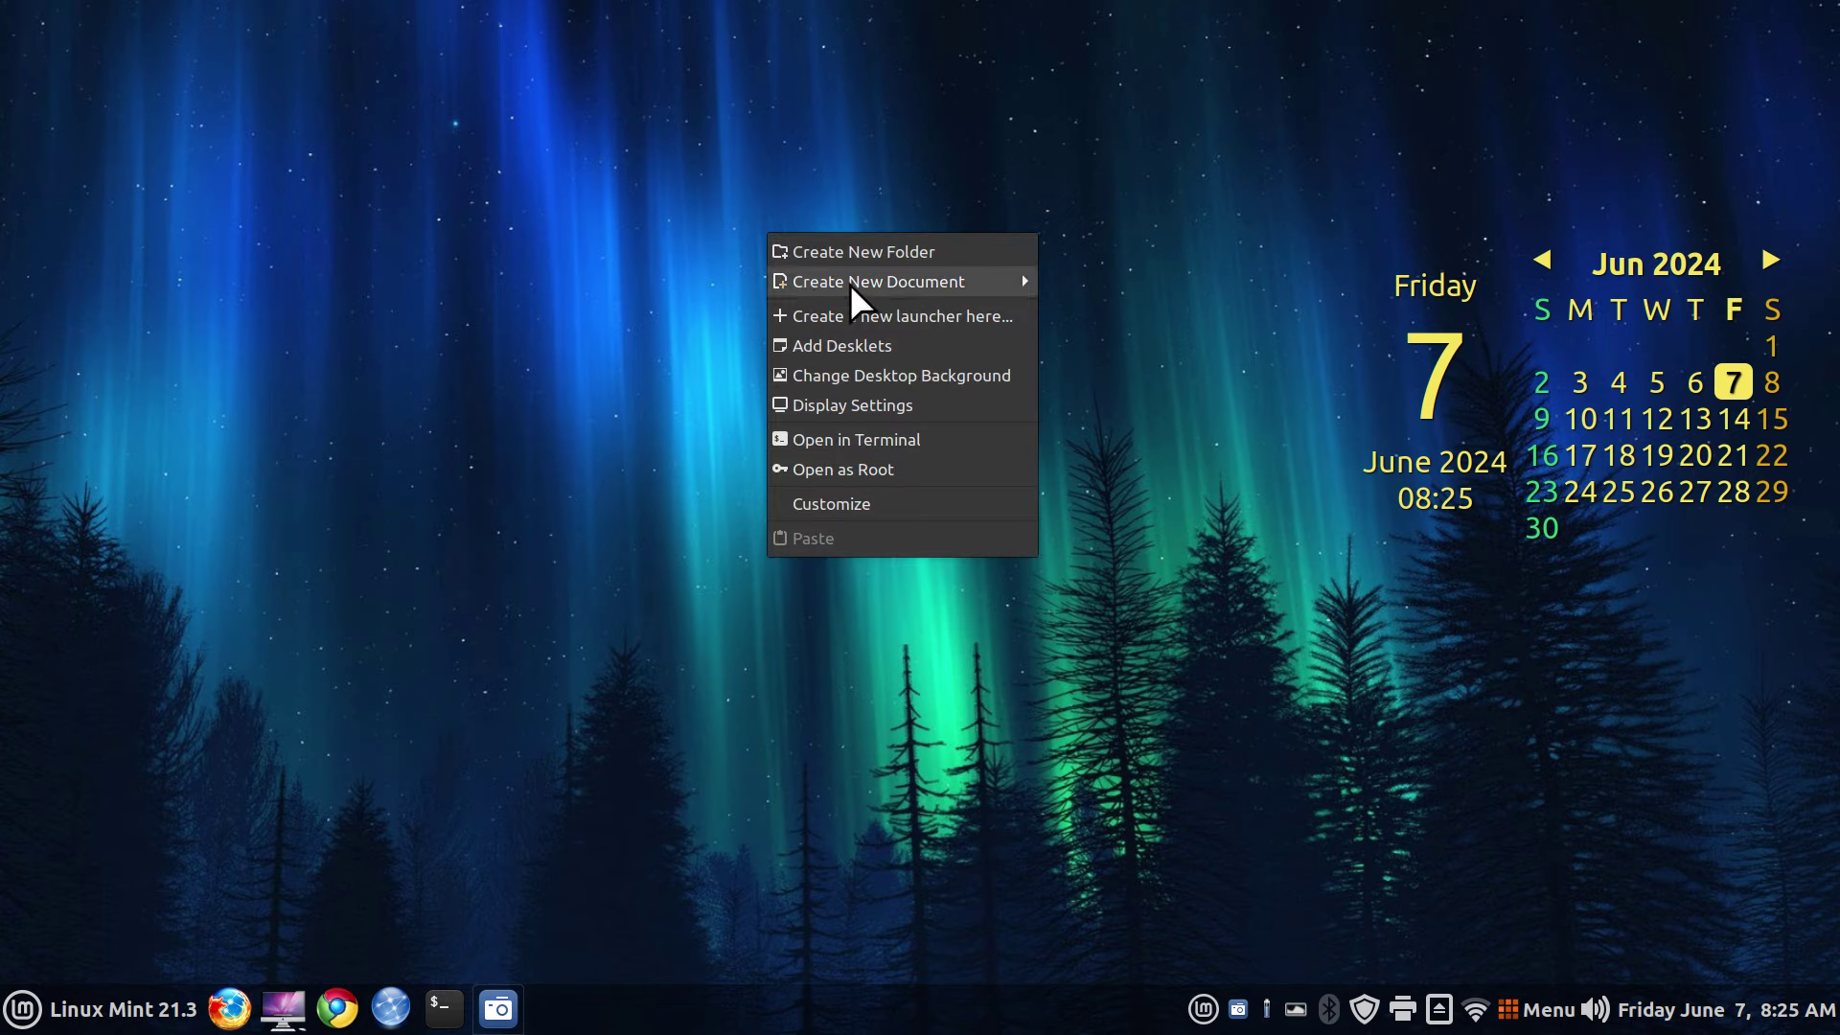
{"action": "left_click", "coordinate": [893, 372]}
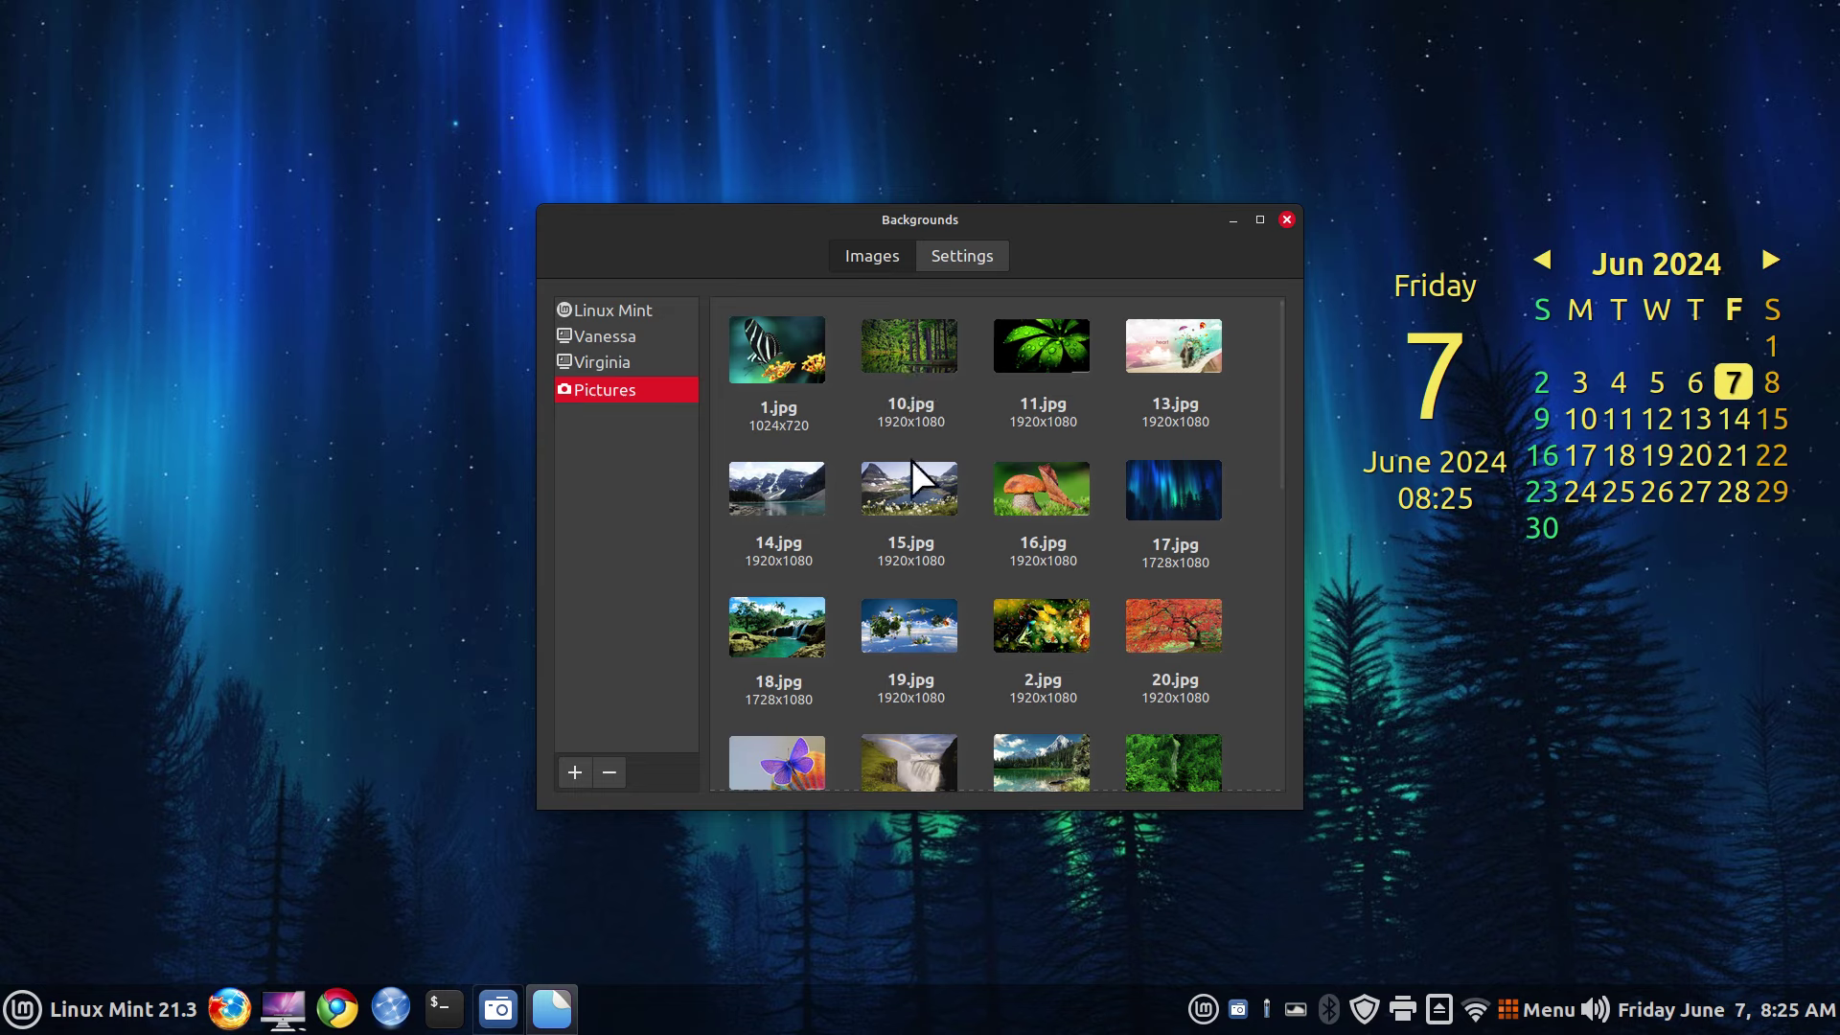
{"action": "scroll", "coordinate": [933, 559], "scroll_direction": "down", "scroll_amount": 5}
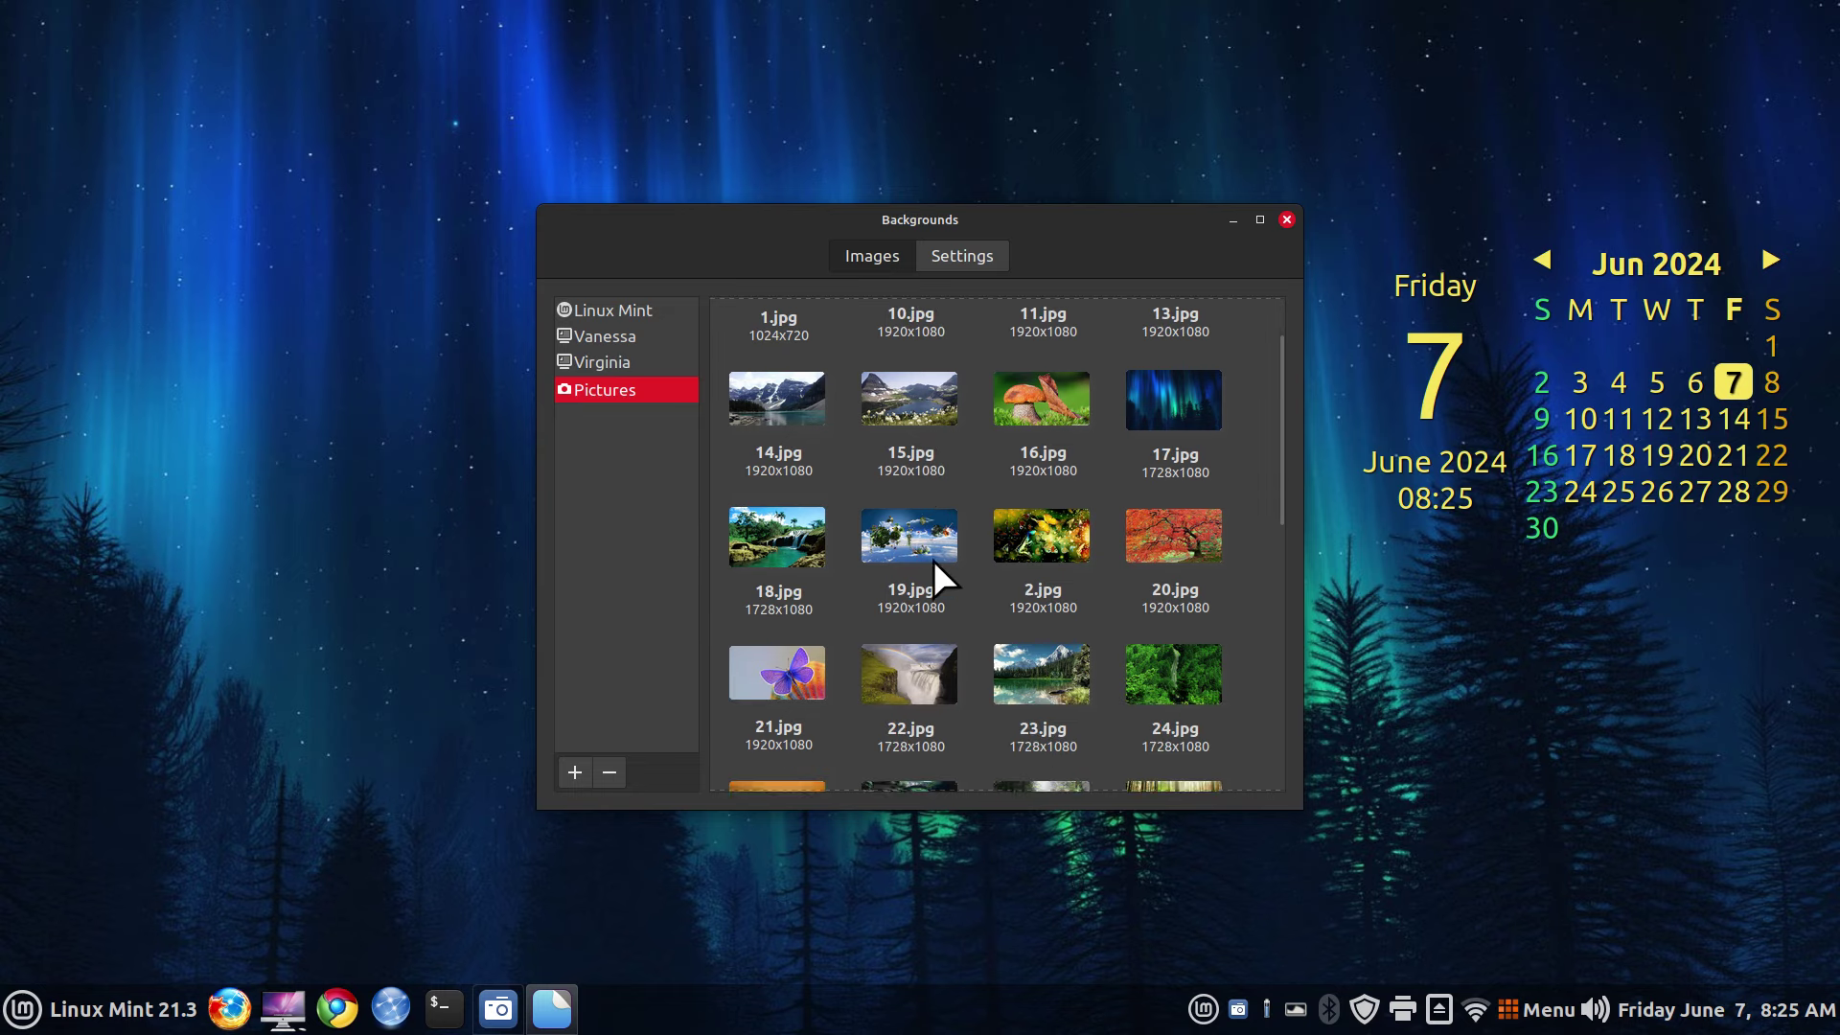
{"action": "left_click", "coordinate": [934, 618]}
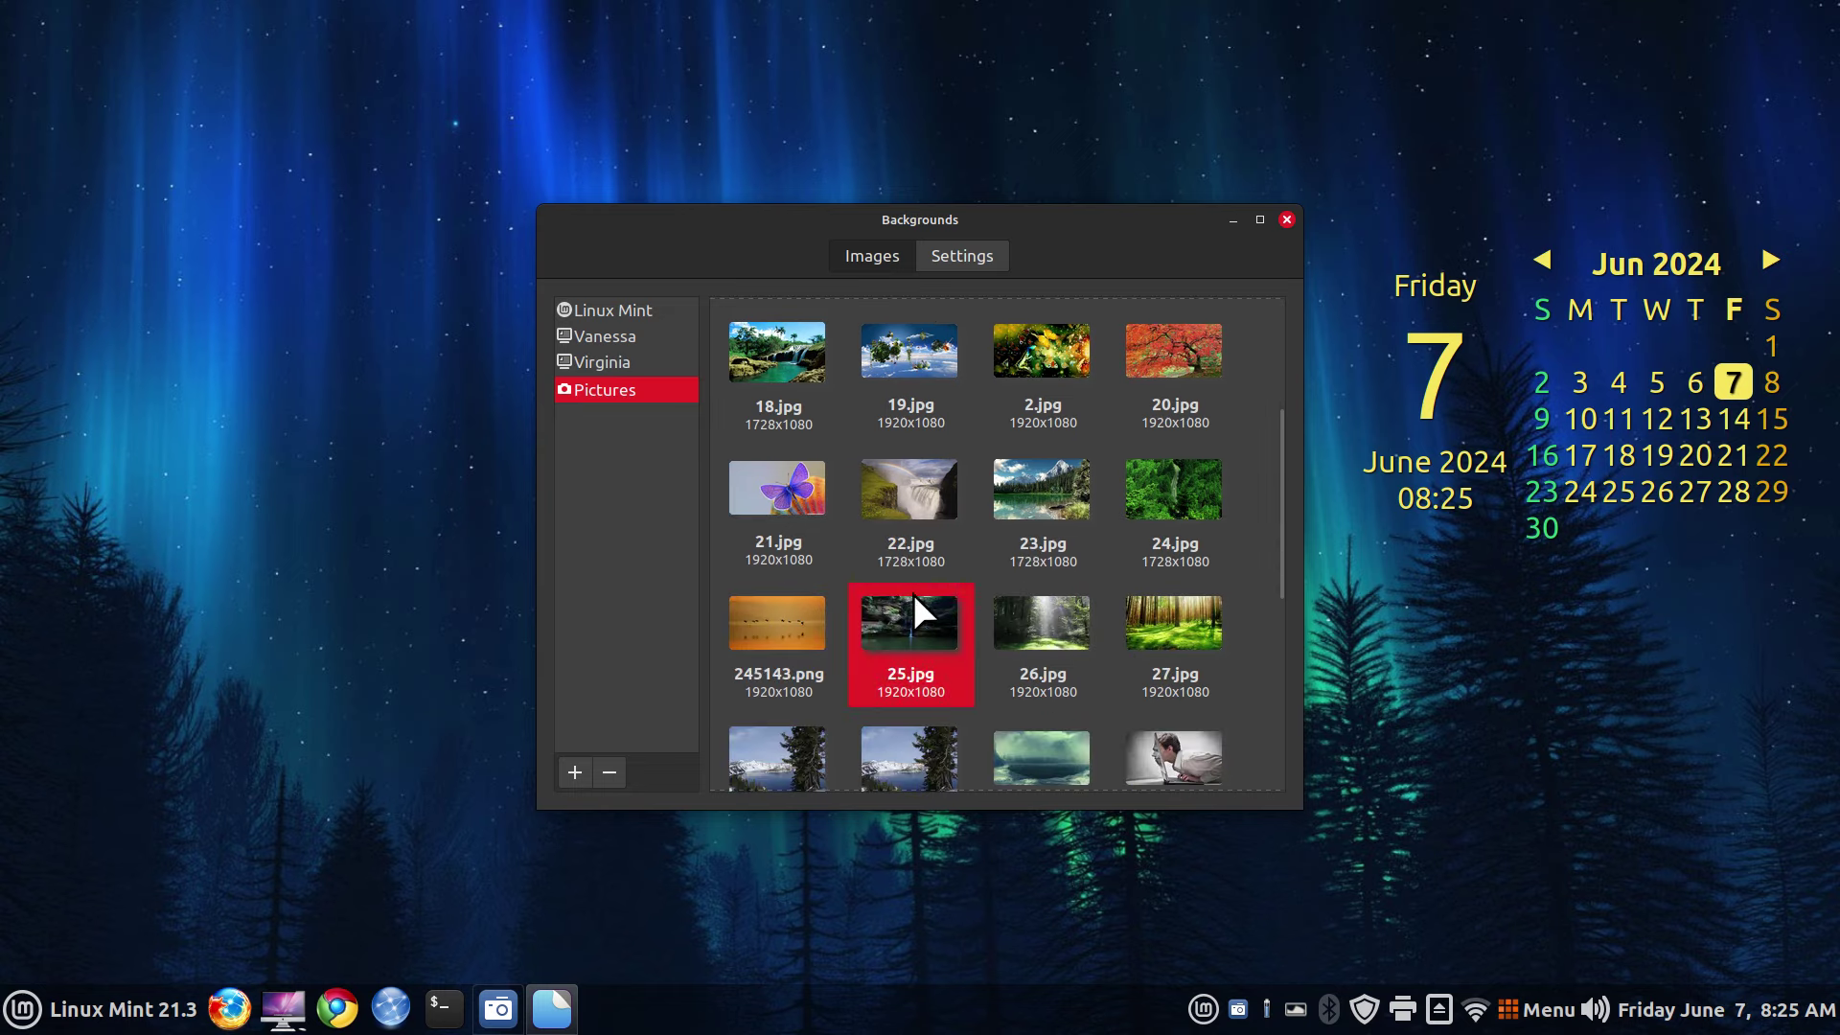
{"action": "left_click", "coordinate": [1286, 220]}
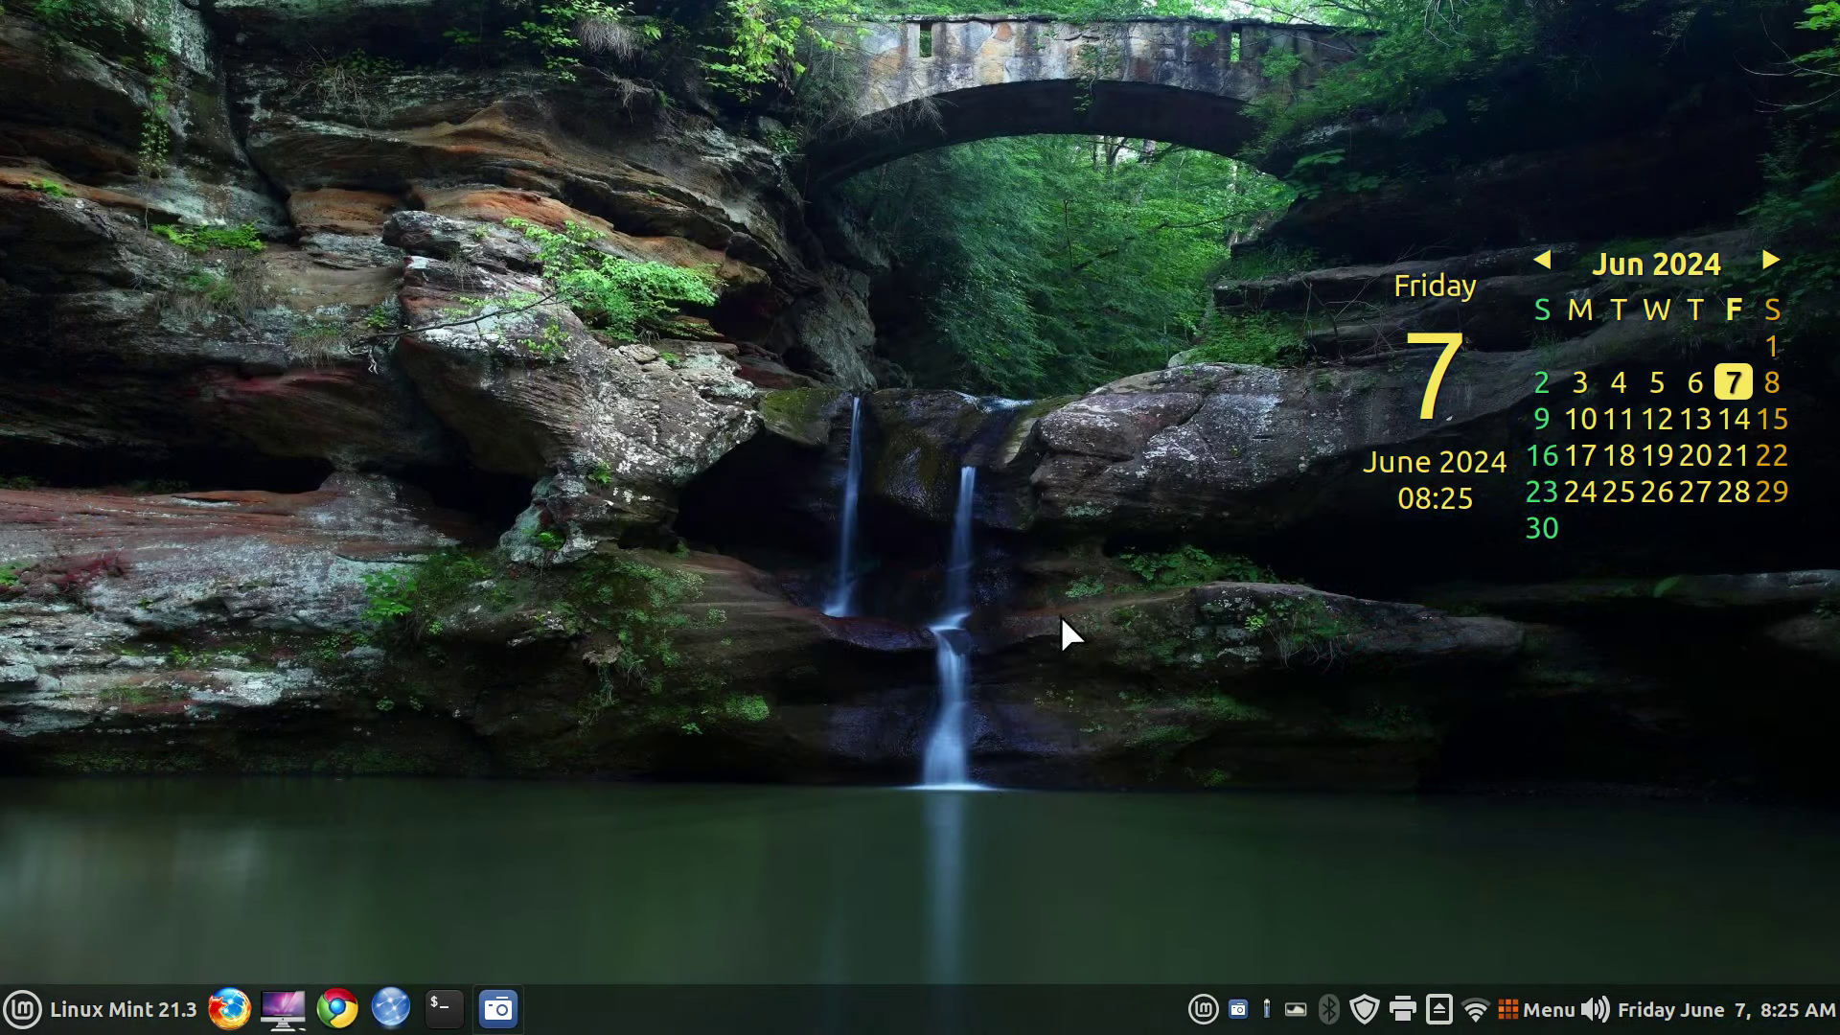
- Remove the Cinnamenu applet from the panel through the Applets window and add it back
{"action": "left_click", "coordinate": [1525, 1014]}
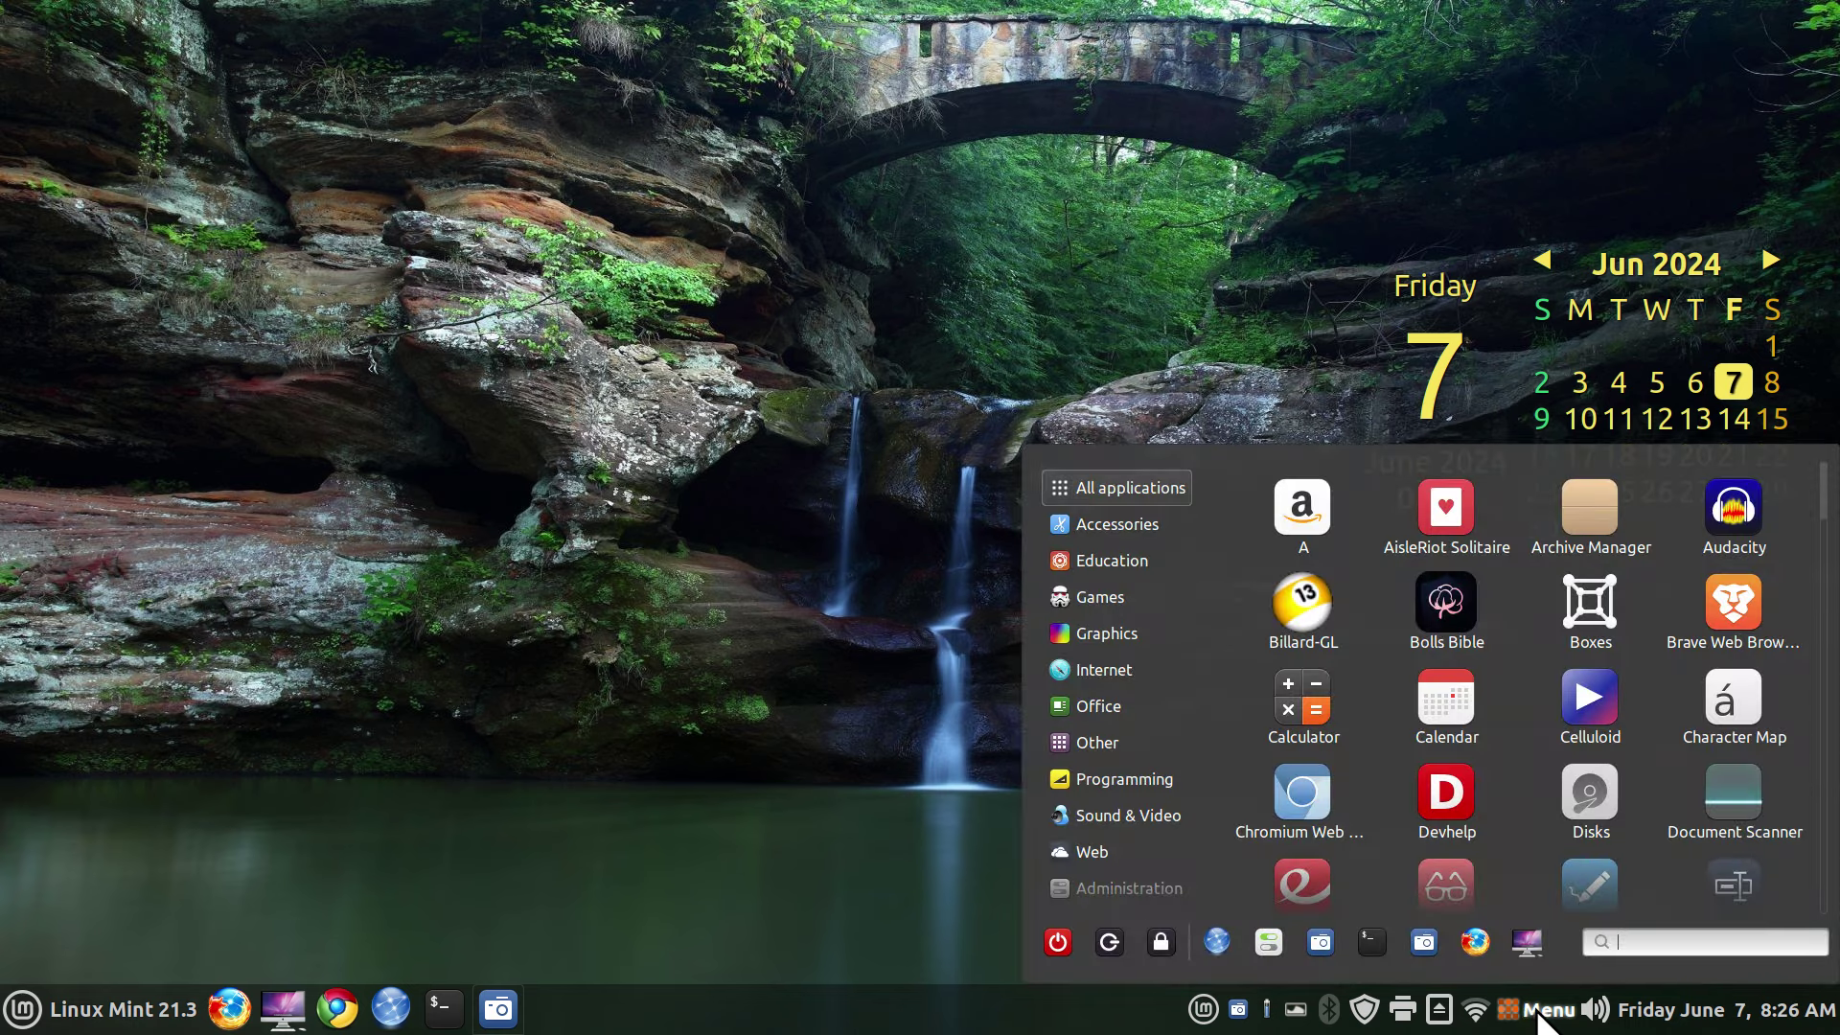
{"action": "left_click", "coordinate": [842, 730]}
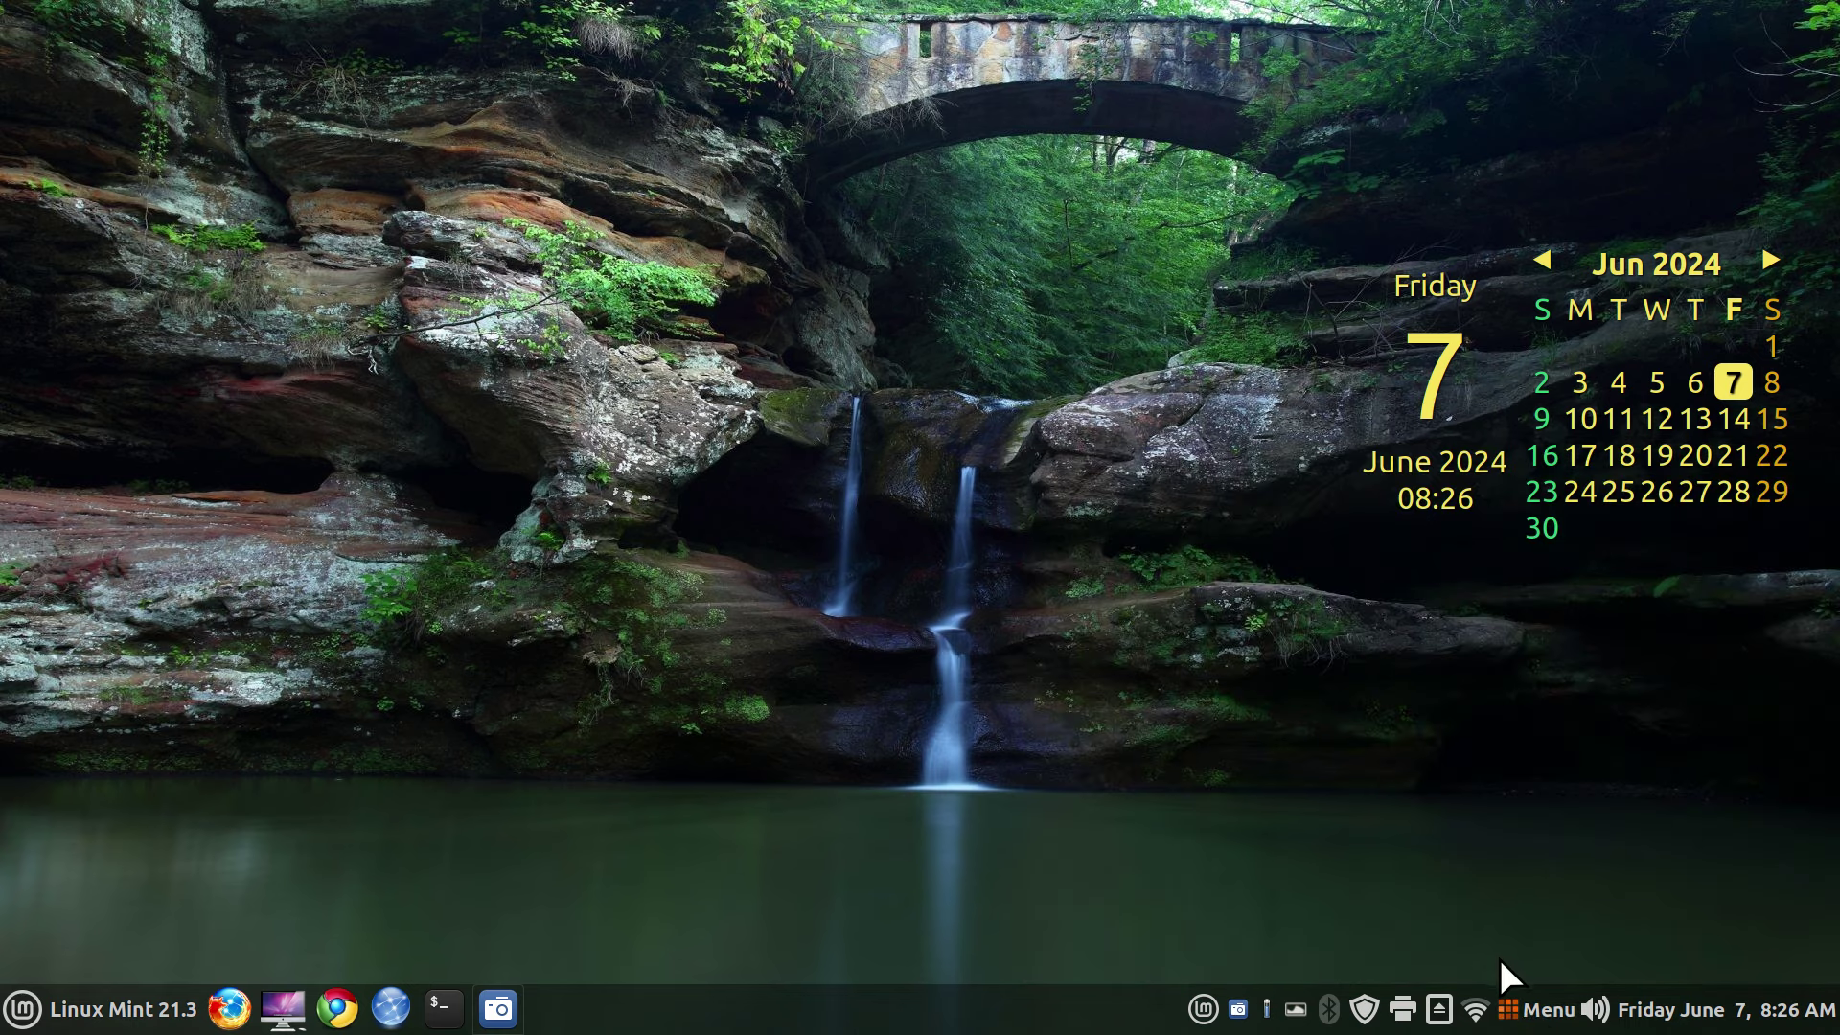
{"action": "right_click", "coordinate": [883, 1012]}
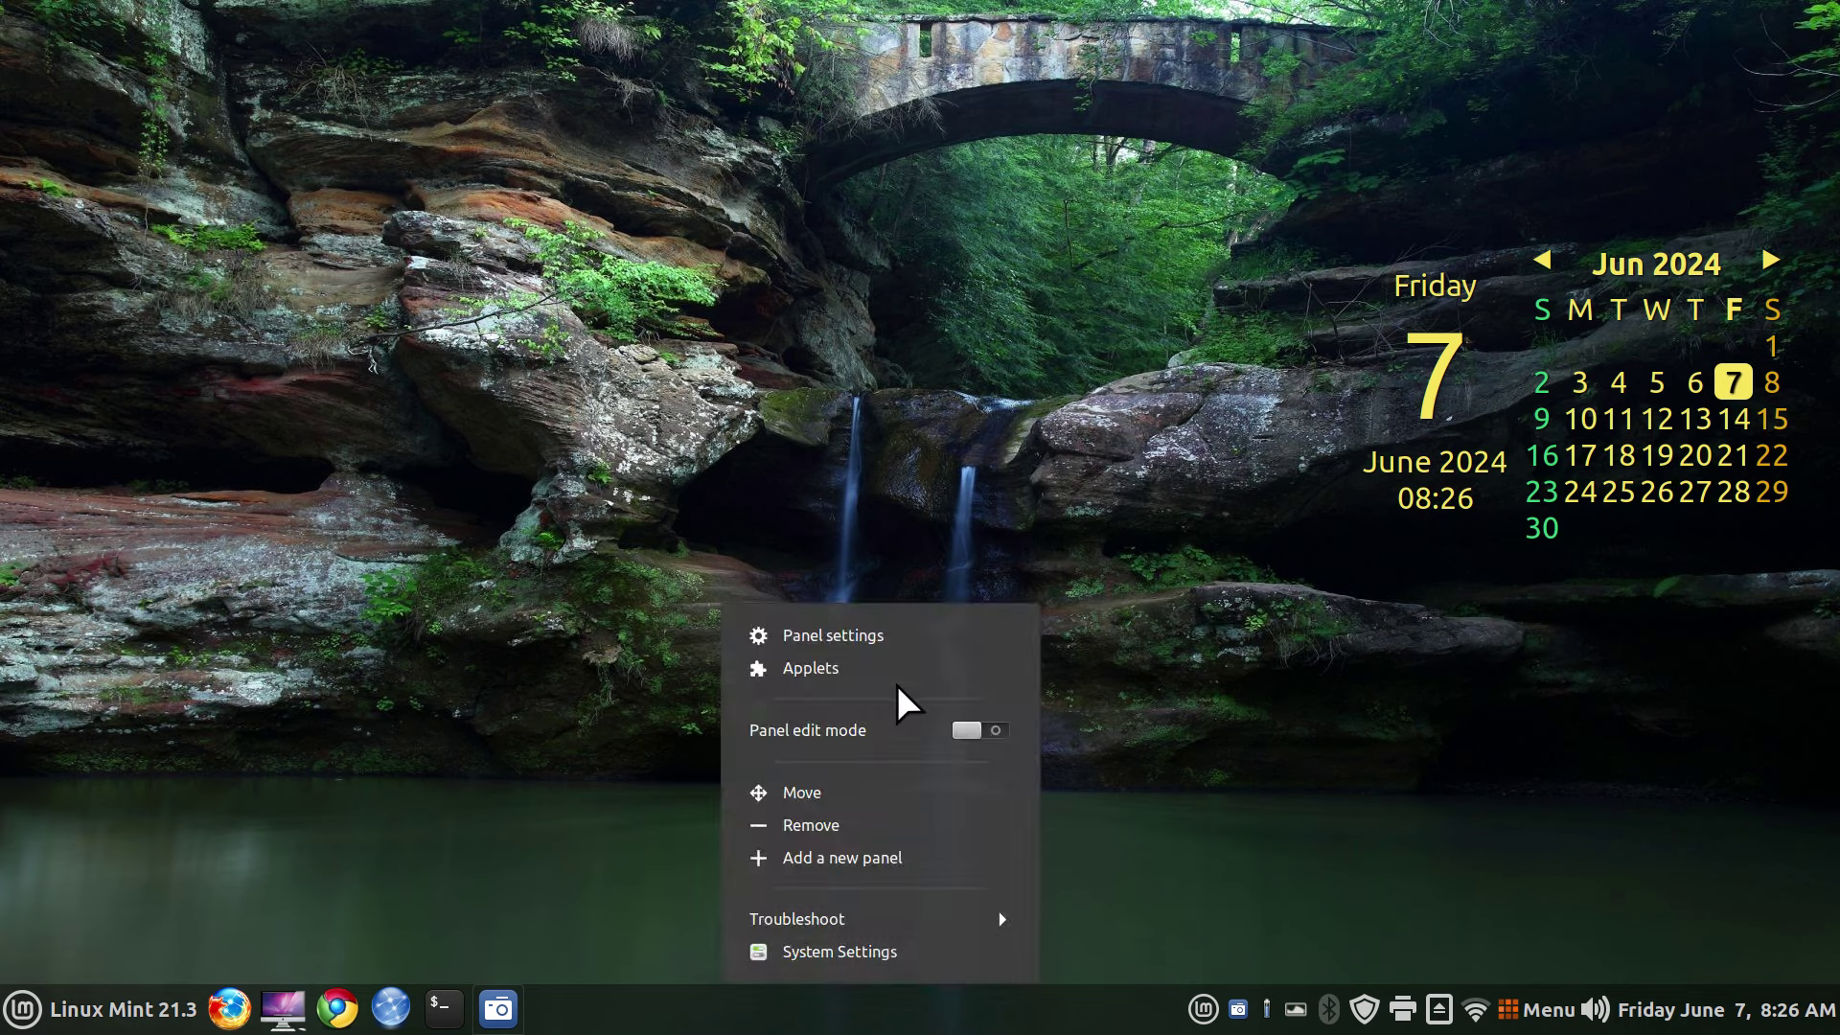
{"action": "left_click", "coordinate": [865, 674]}
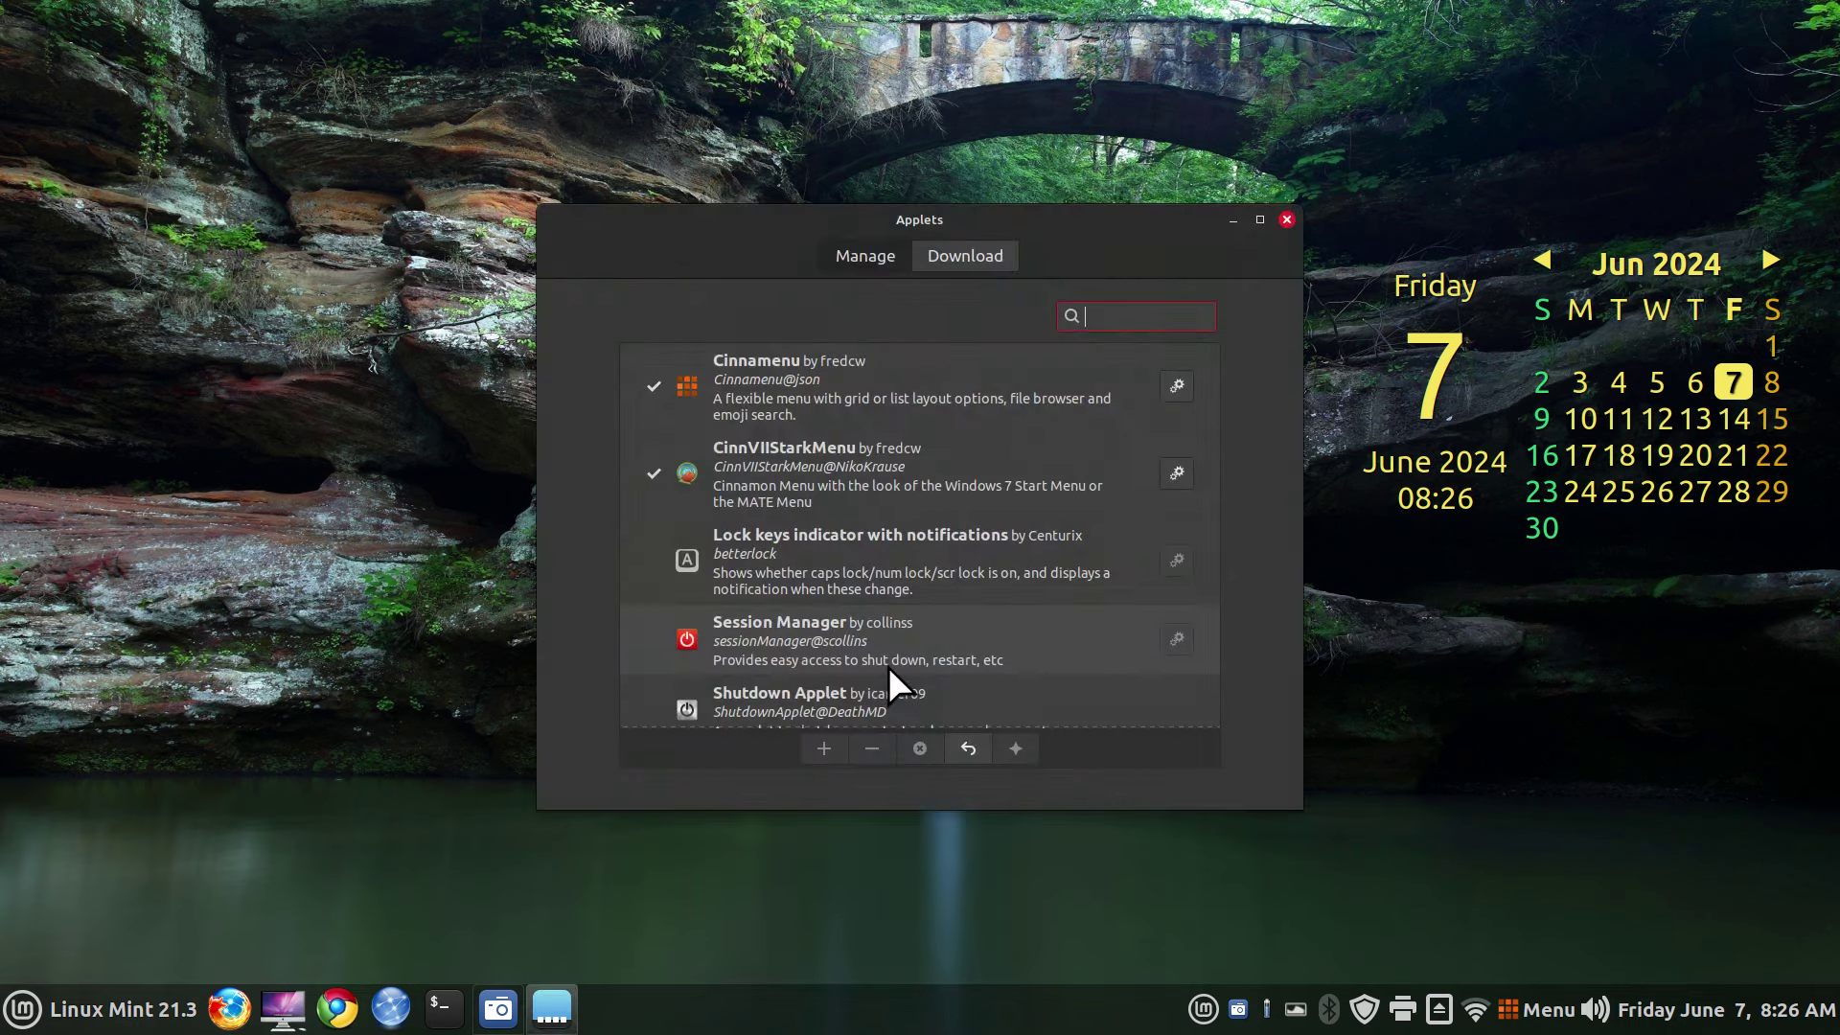
{"action": "left_click", "coordinate": [767, 392]}
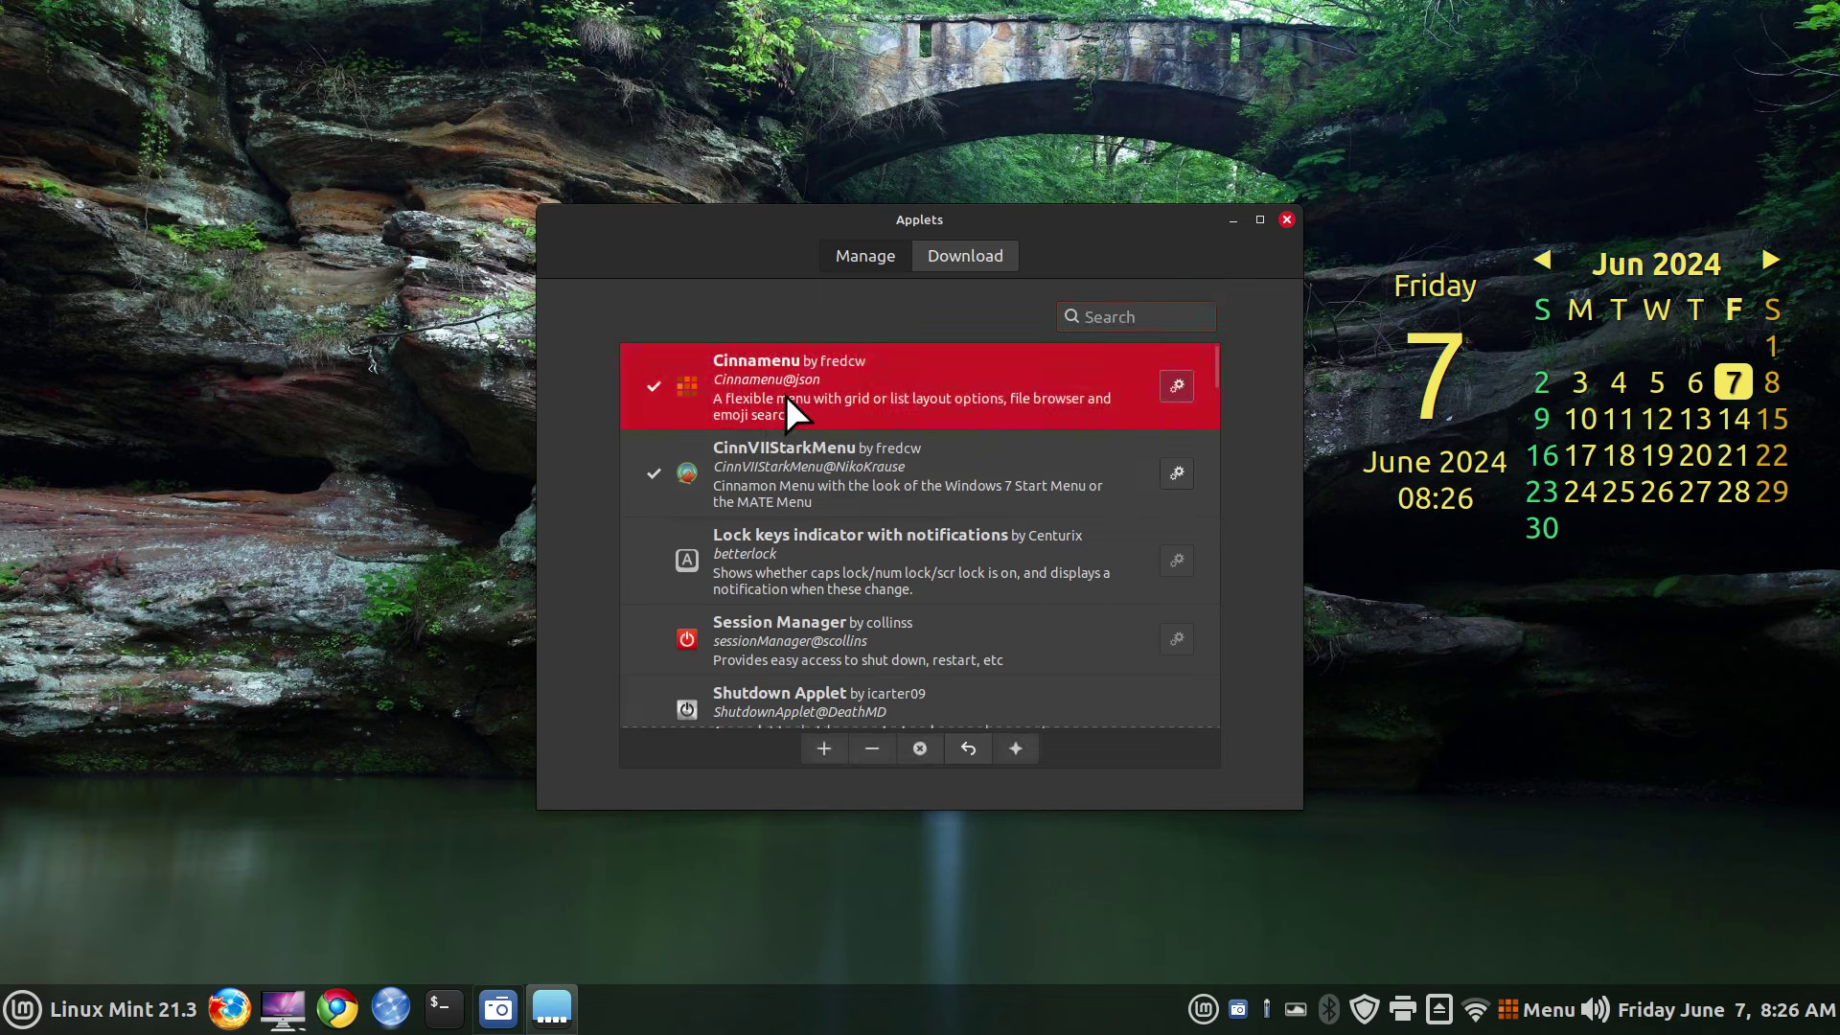
{"action": "left_click", "coordinate": [870, 748]}
{"action": "left_click", "coordinate": [822, 748]}
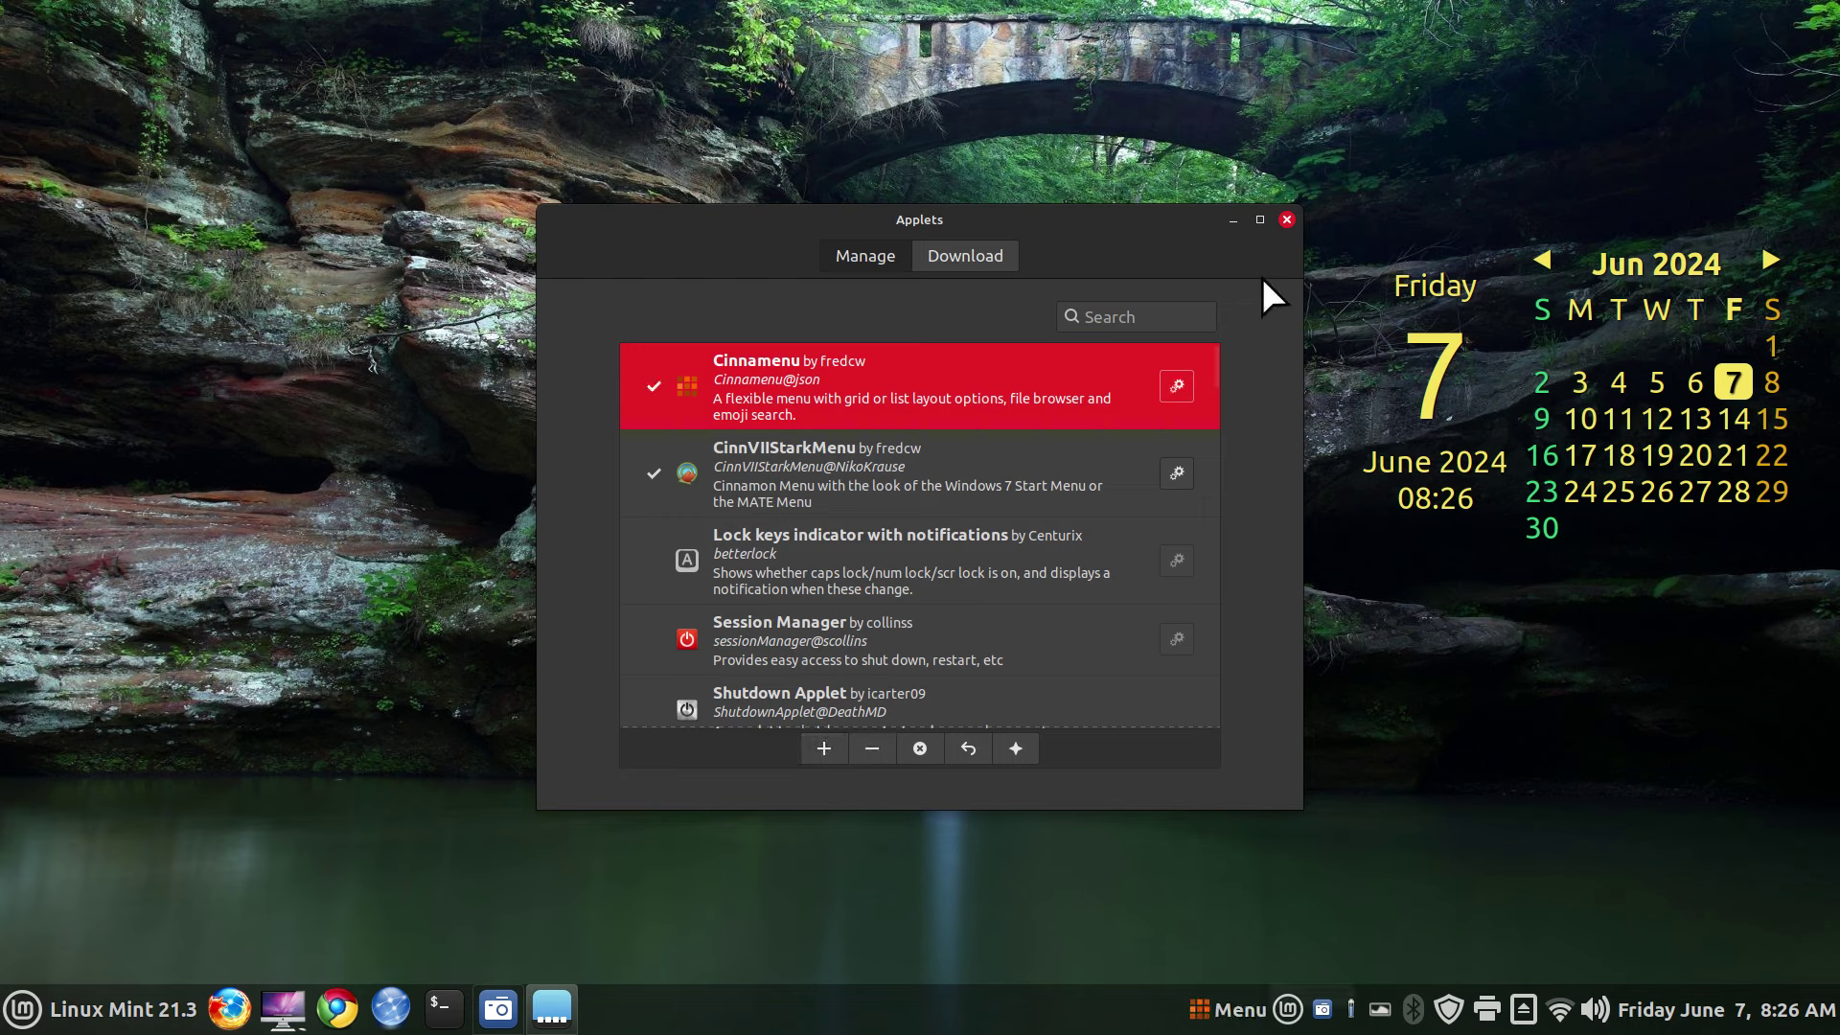
- View the Cinnamenu and CinnVIIStarkMenu menus from the panel and close each one
{"action": "left_click", "coordinate": [1228, 1009]}
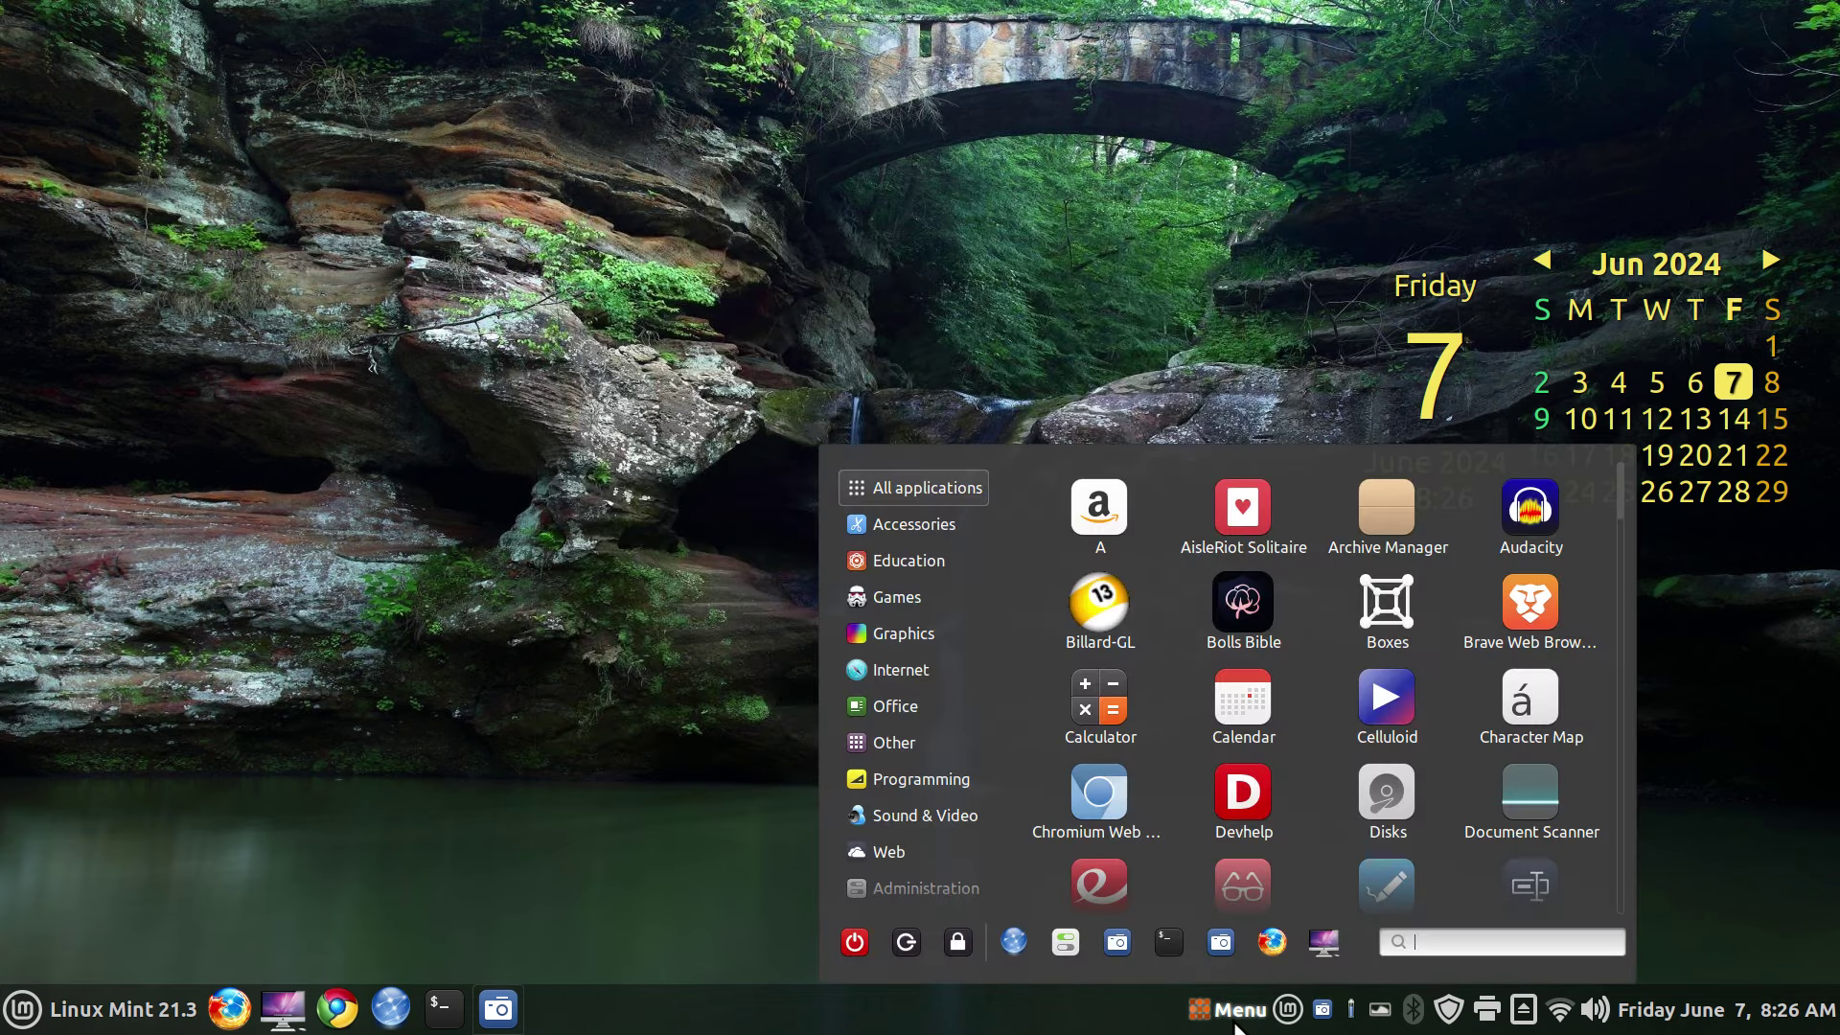
{"action": "left_click", "coordinate": [752, 789]}
{"action": "left_click", "coordinate": [1289, 1009]}
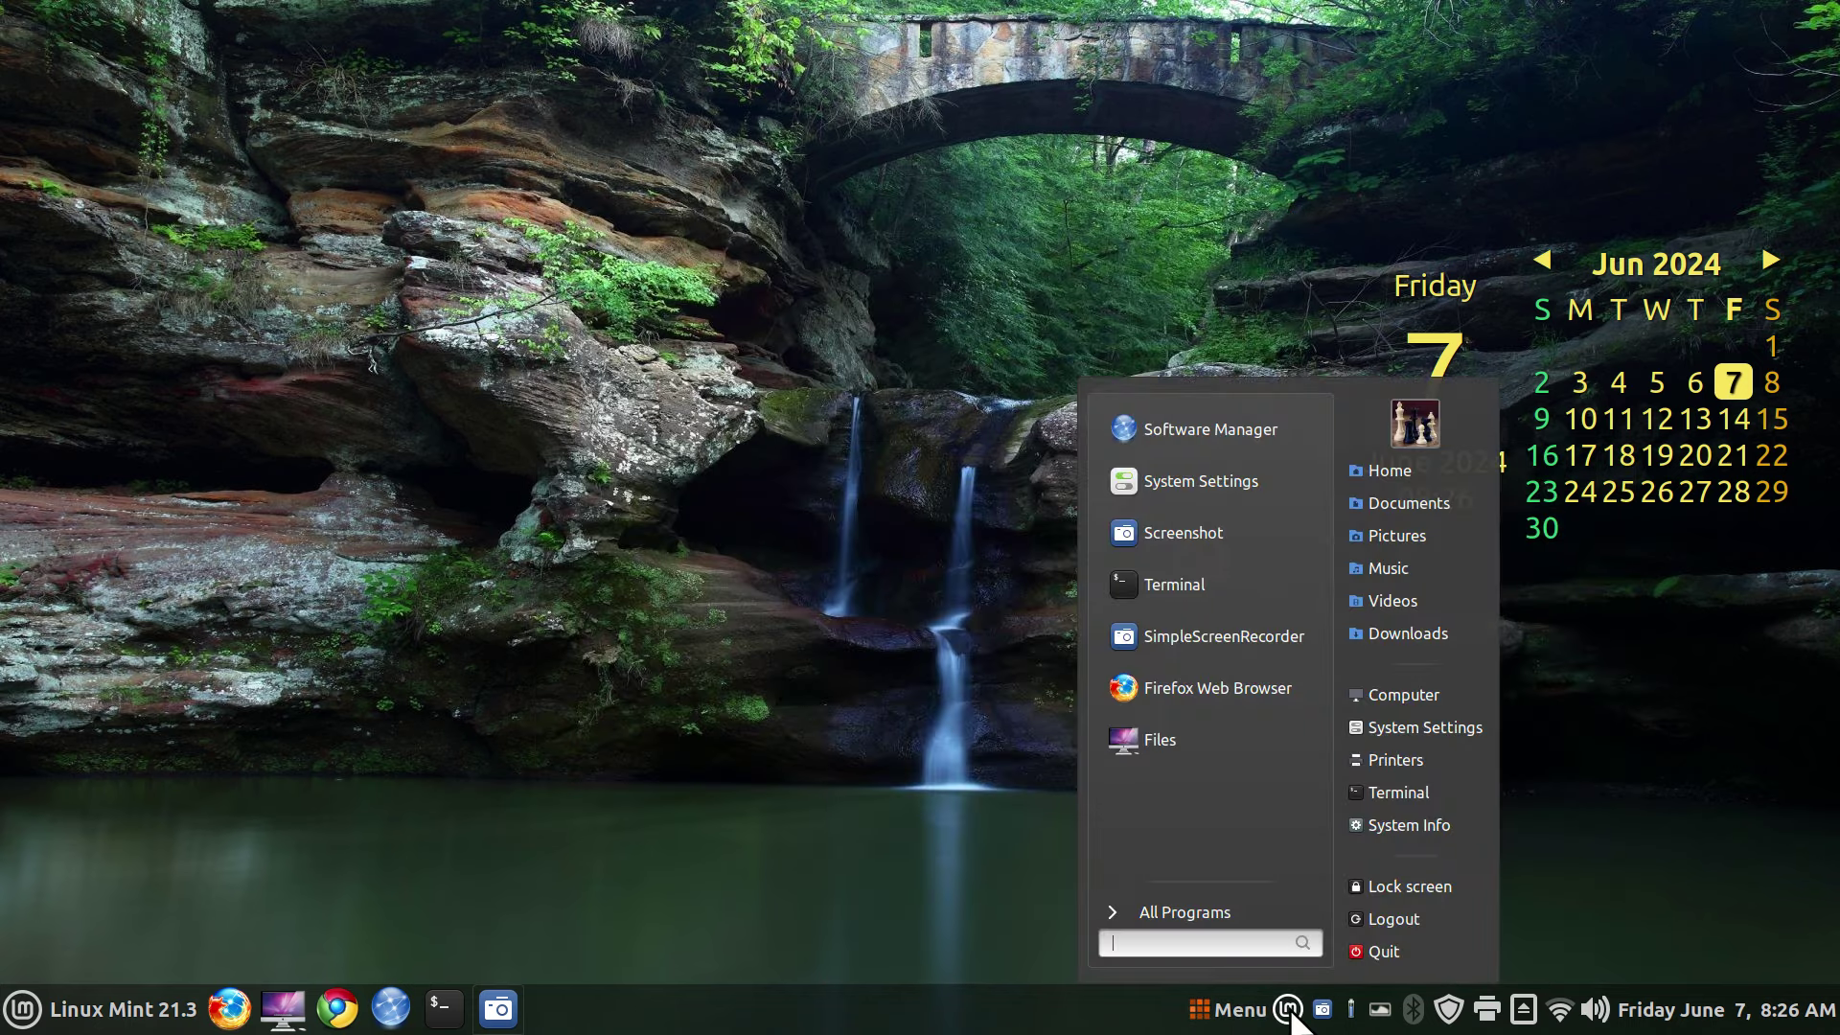
{"action": "left_click", "coordinate": [867, 851]}
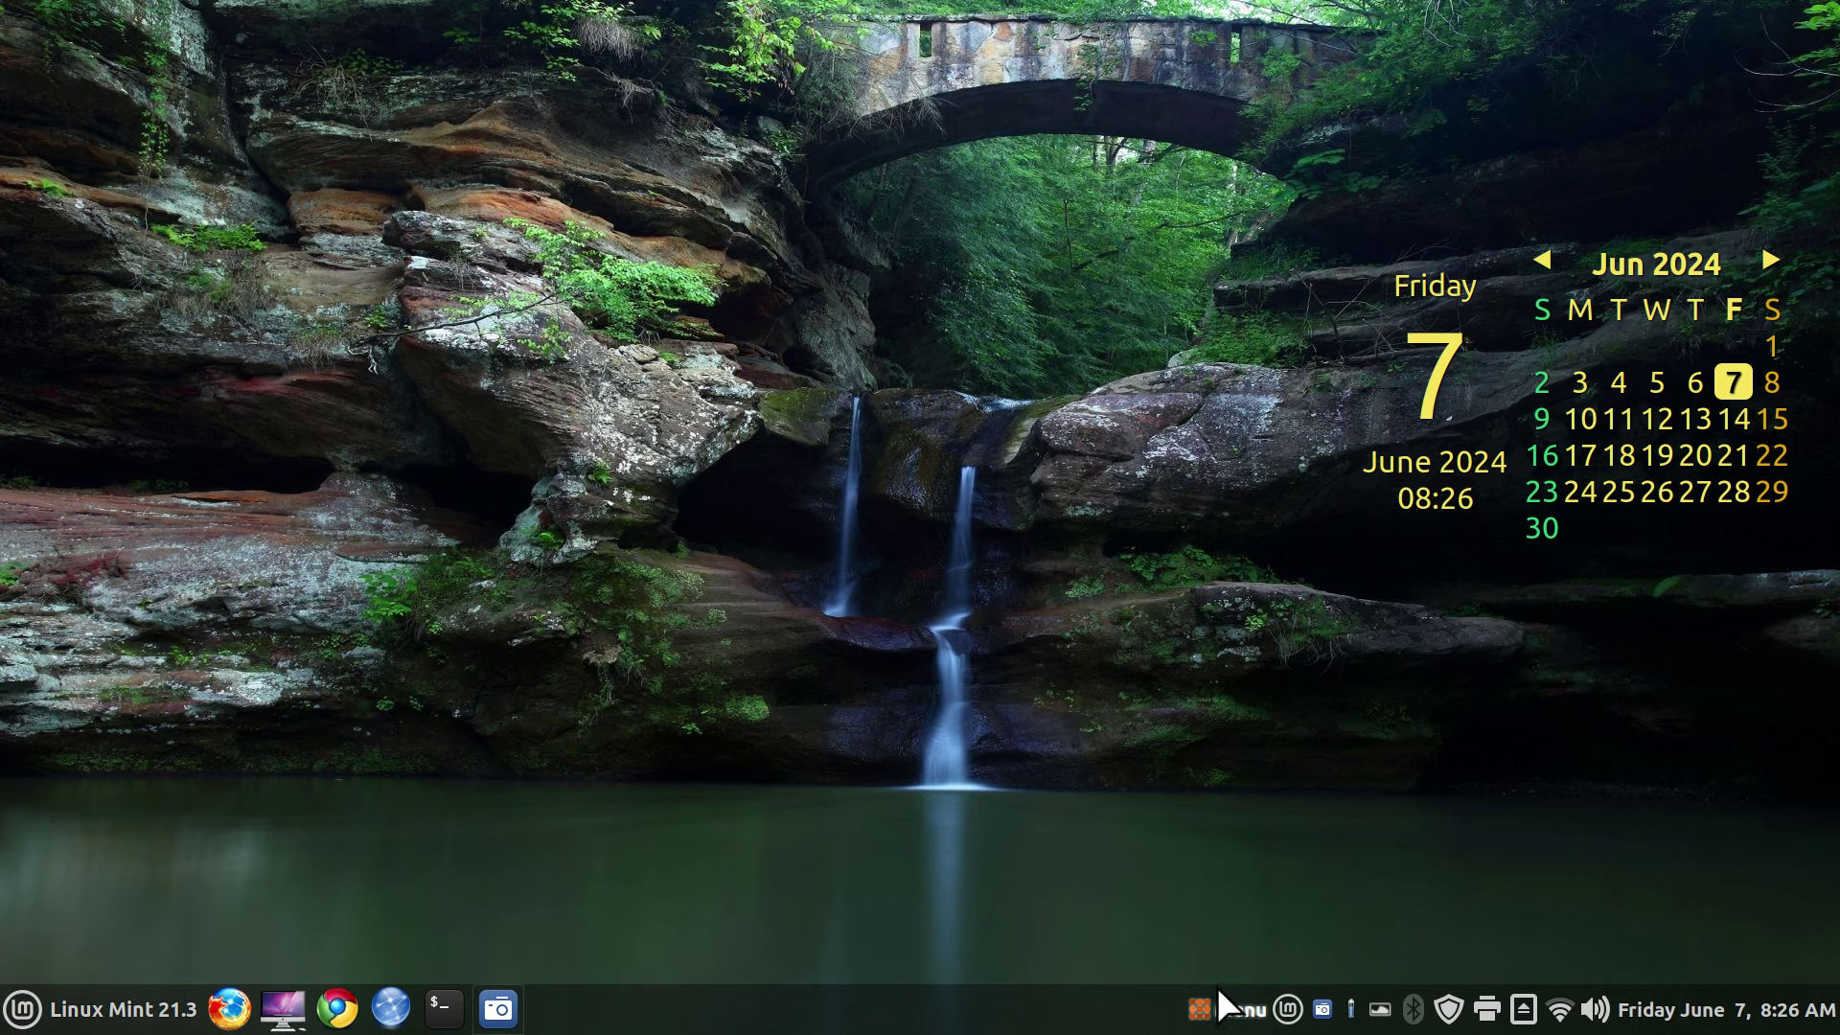
- Uninstall the CinnVIIStarkMenu applet completely, confirming its removal
{"action": "right_click", "coordinate": [997, 1014]}
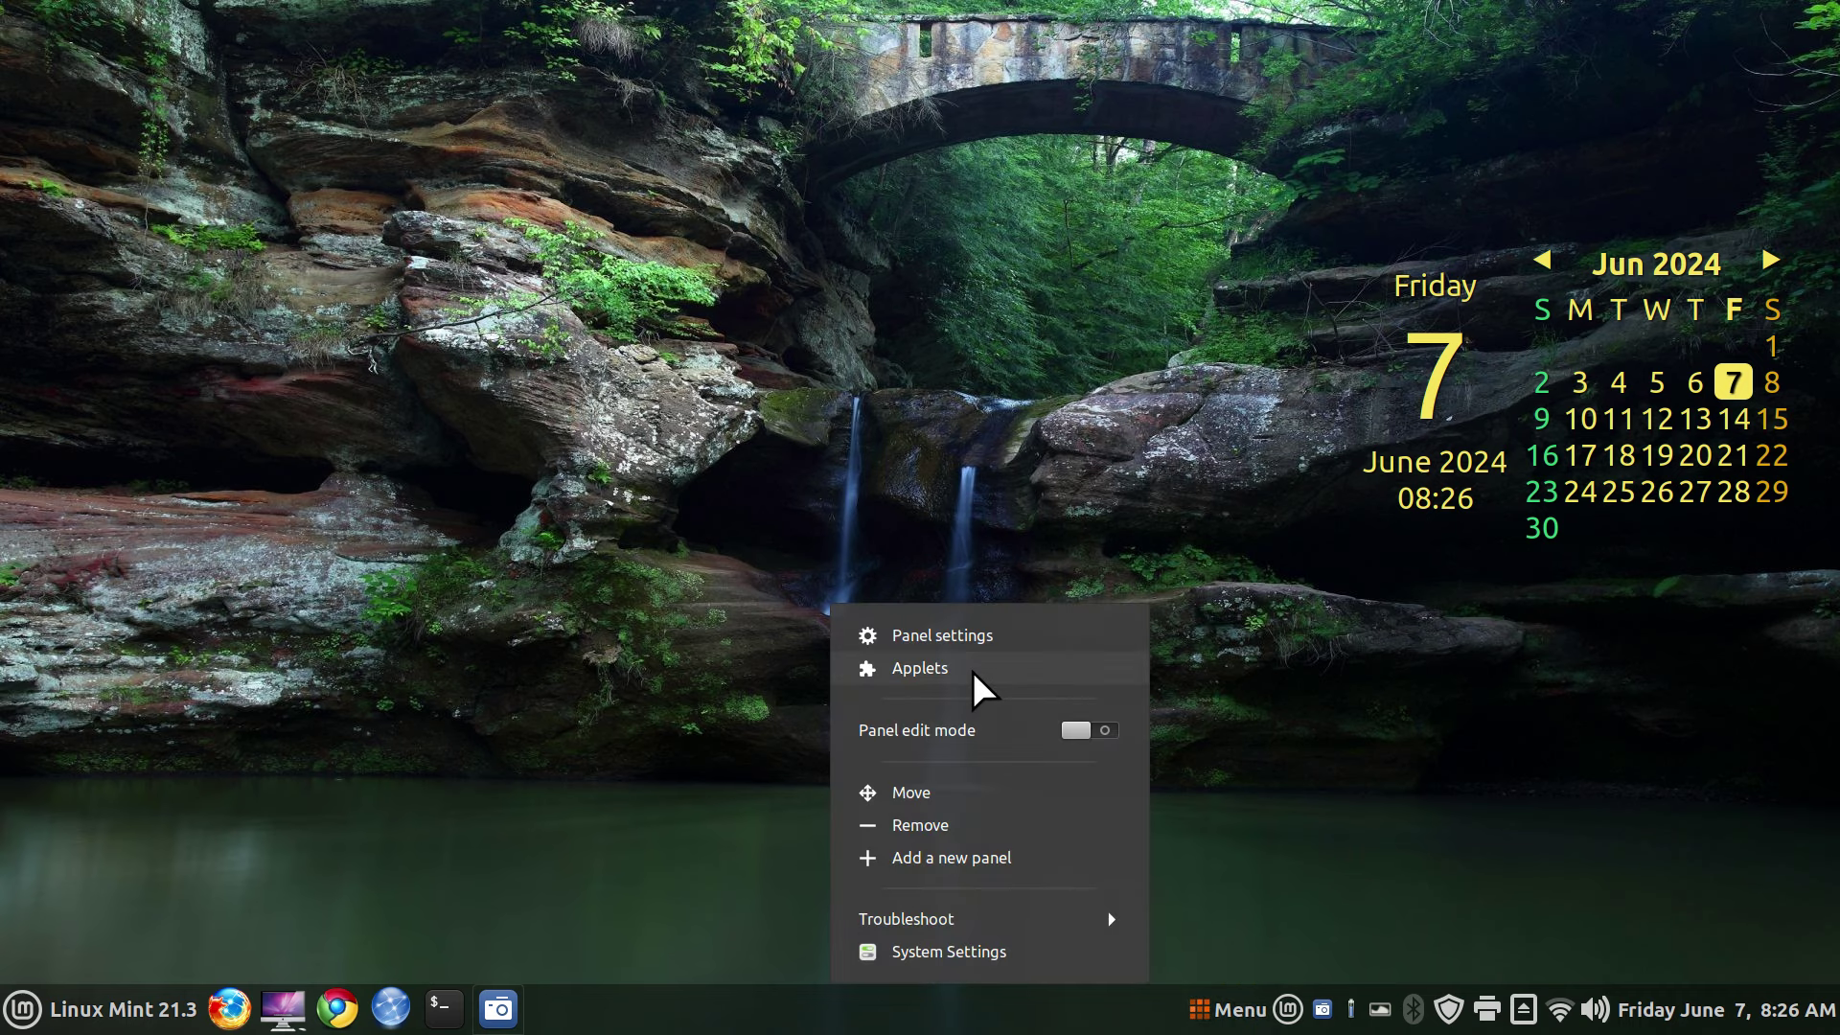
{"action": "left_click", "coordinate": [922, 671]}
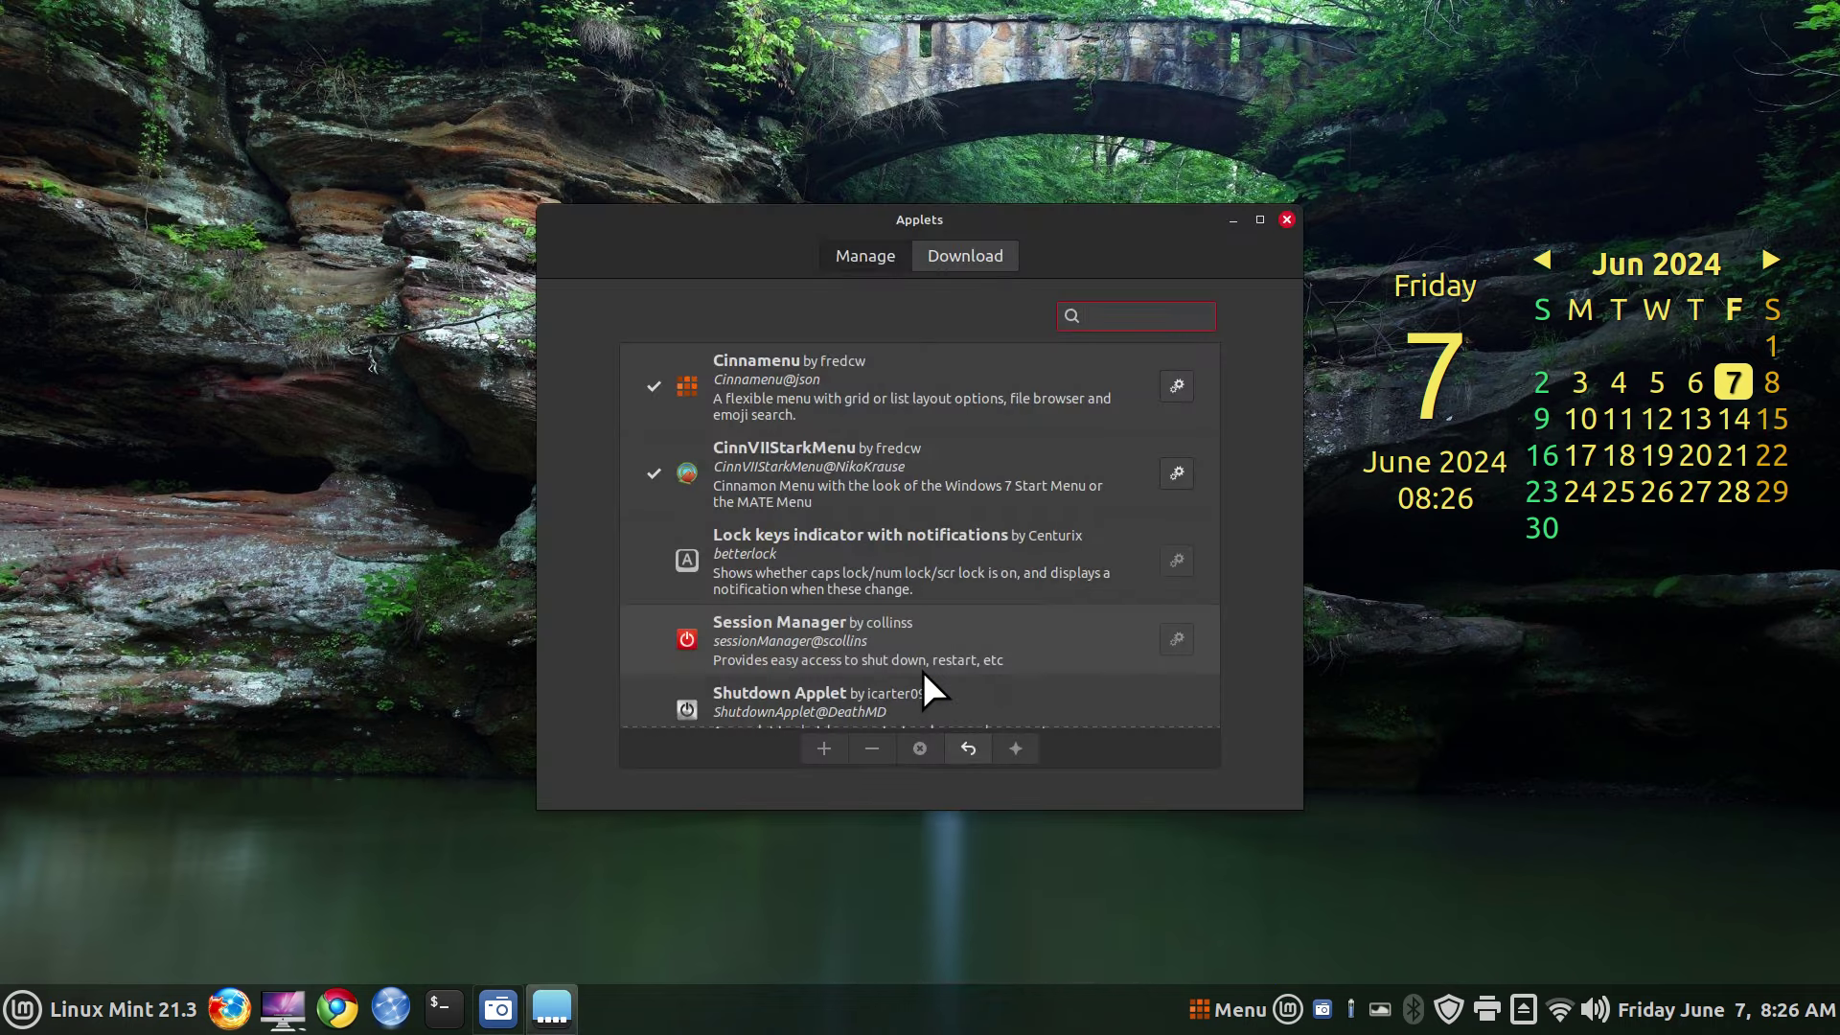
{"action": "left_click", "coordinate": [876, 476]}
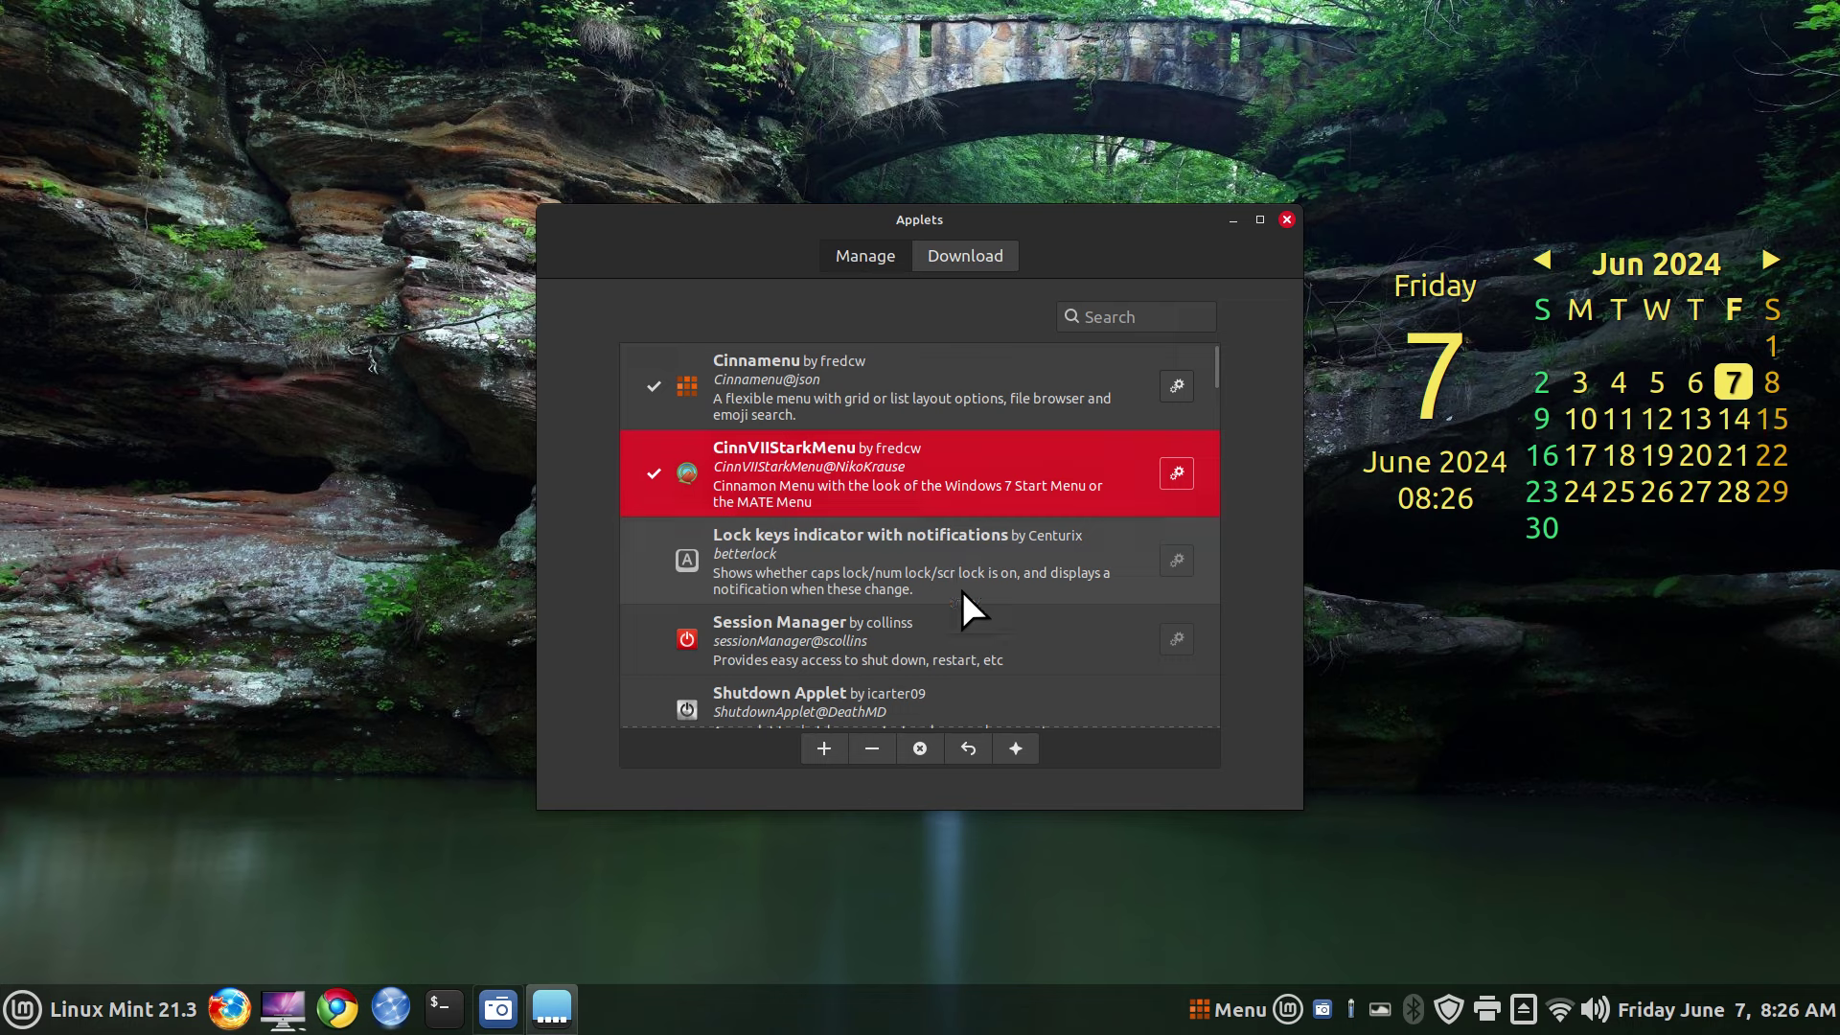
{"action": "left_click", "coordinate": [929, 749]}
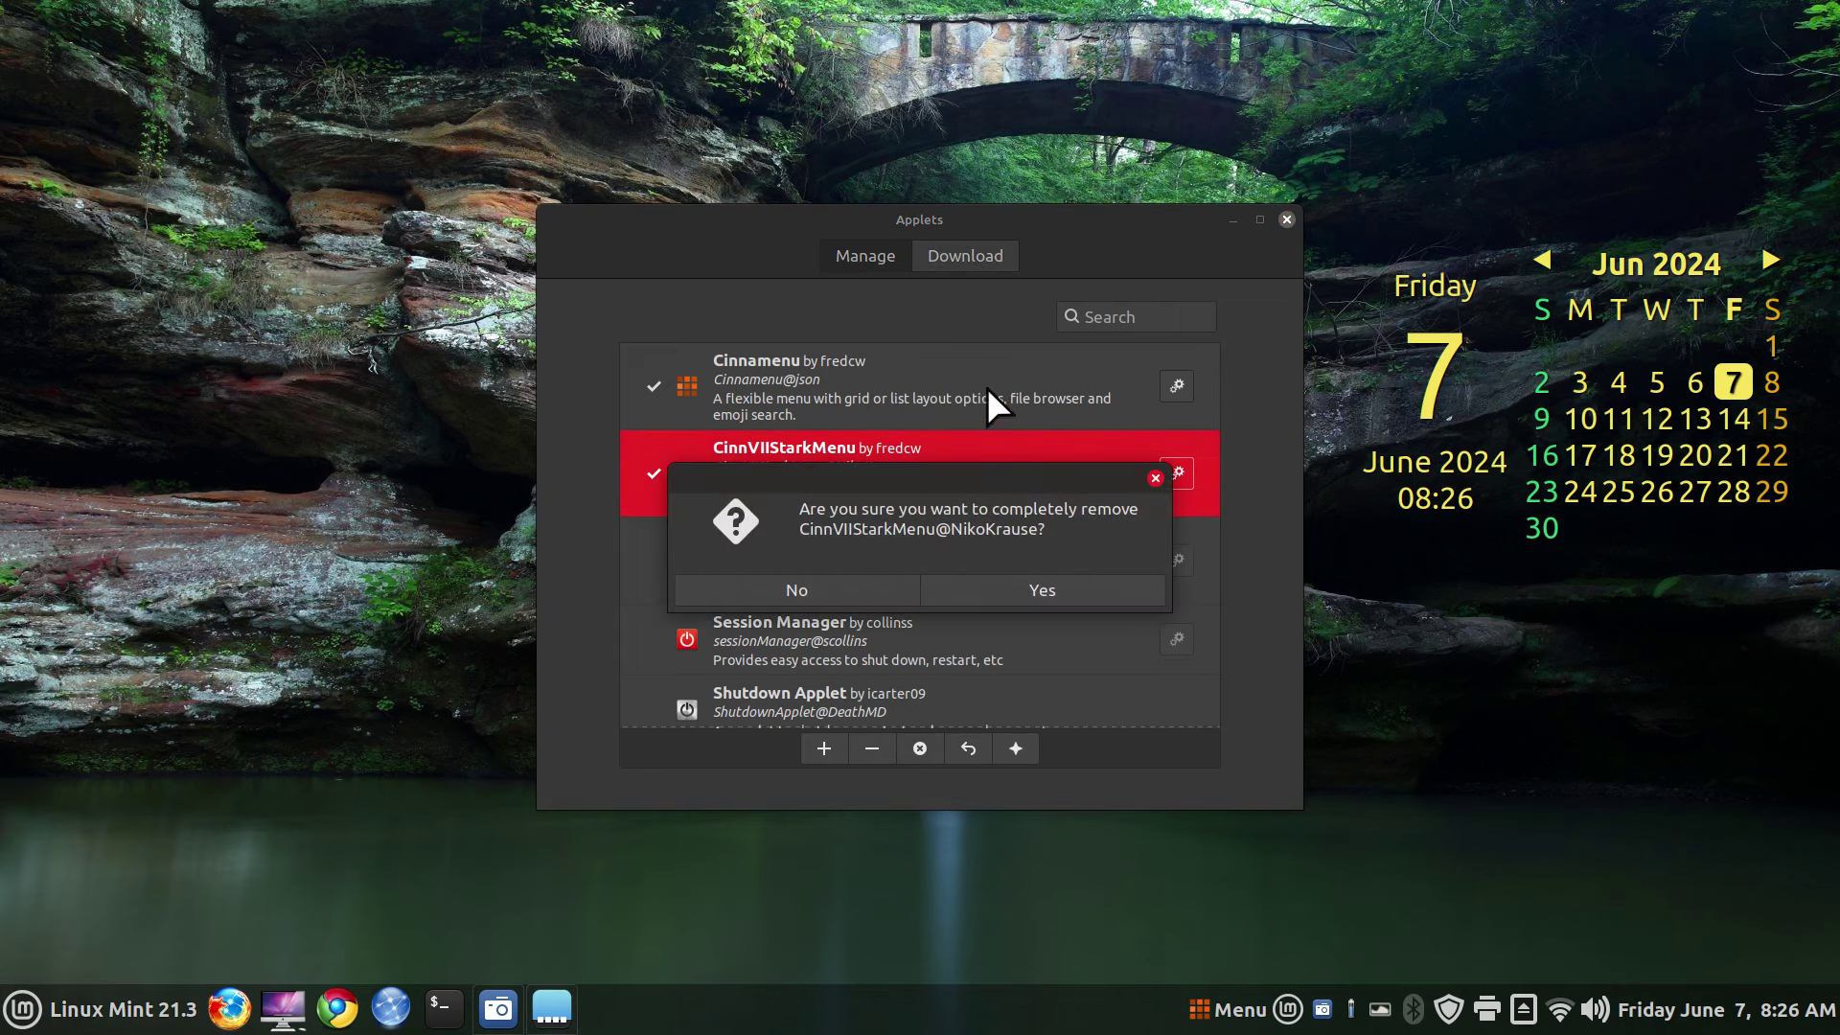
{"action": "left_click", "coordinate": [1014, 595]}
- Uninstall the Cinnamenu applet completely, confirm its removal and close the Applets window
{"action": "left_click", "coordinate": [874, 366]}
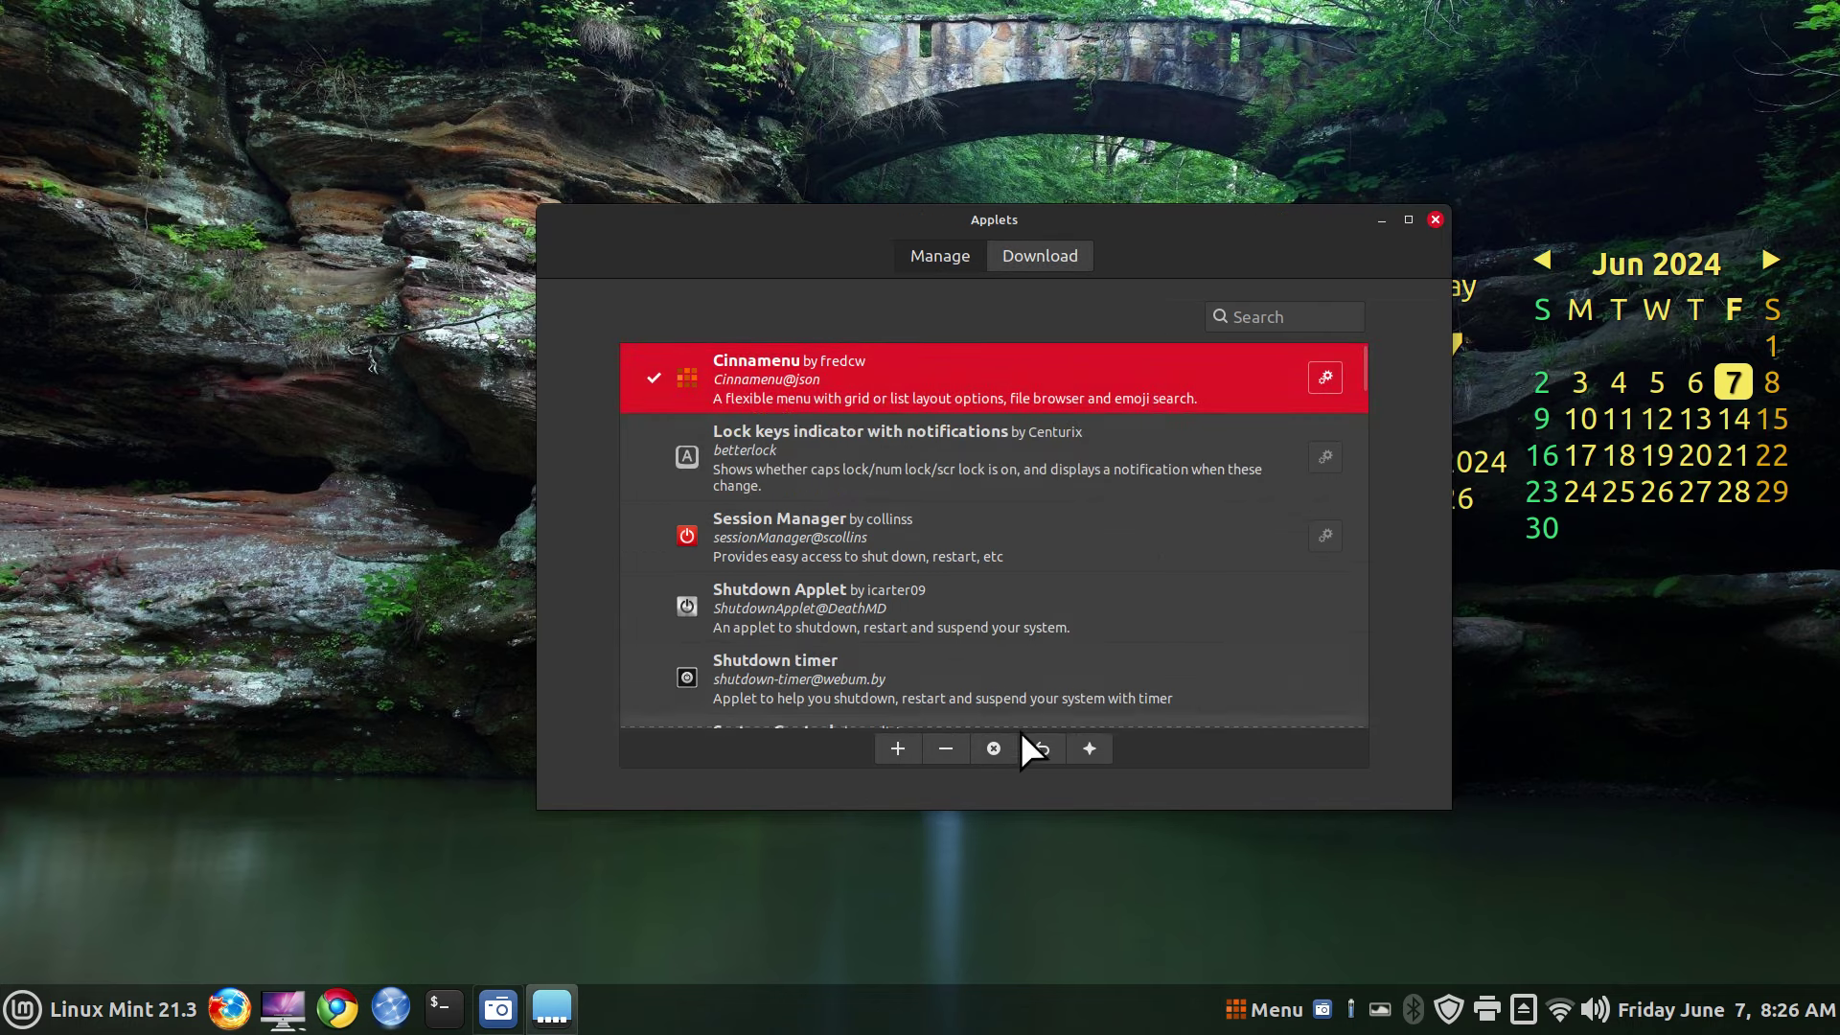
{"action": "left_click", "coordinate": [990, 750]}
{"action": "left_click", "coordinate": [1152, 592]}
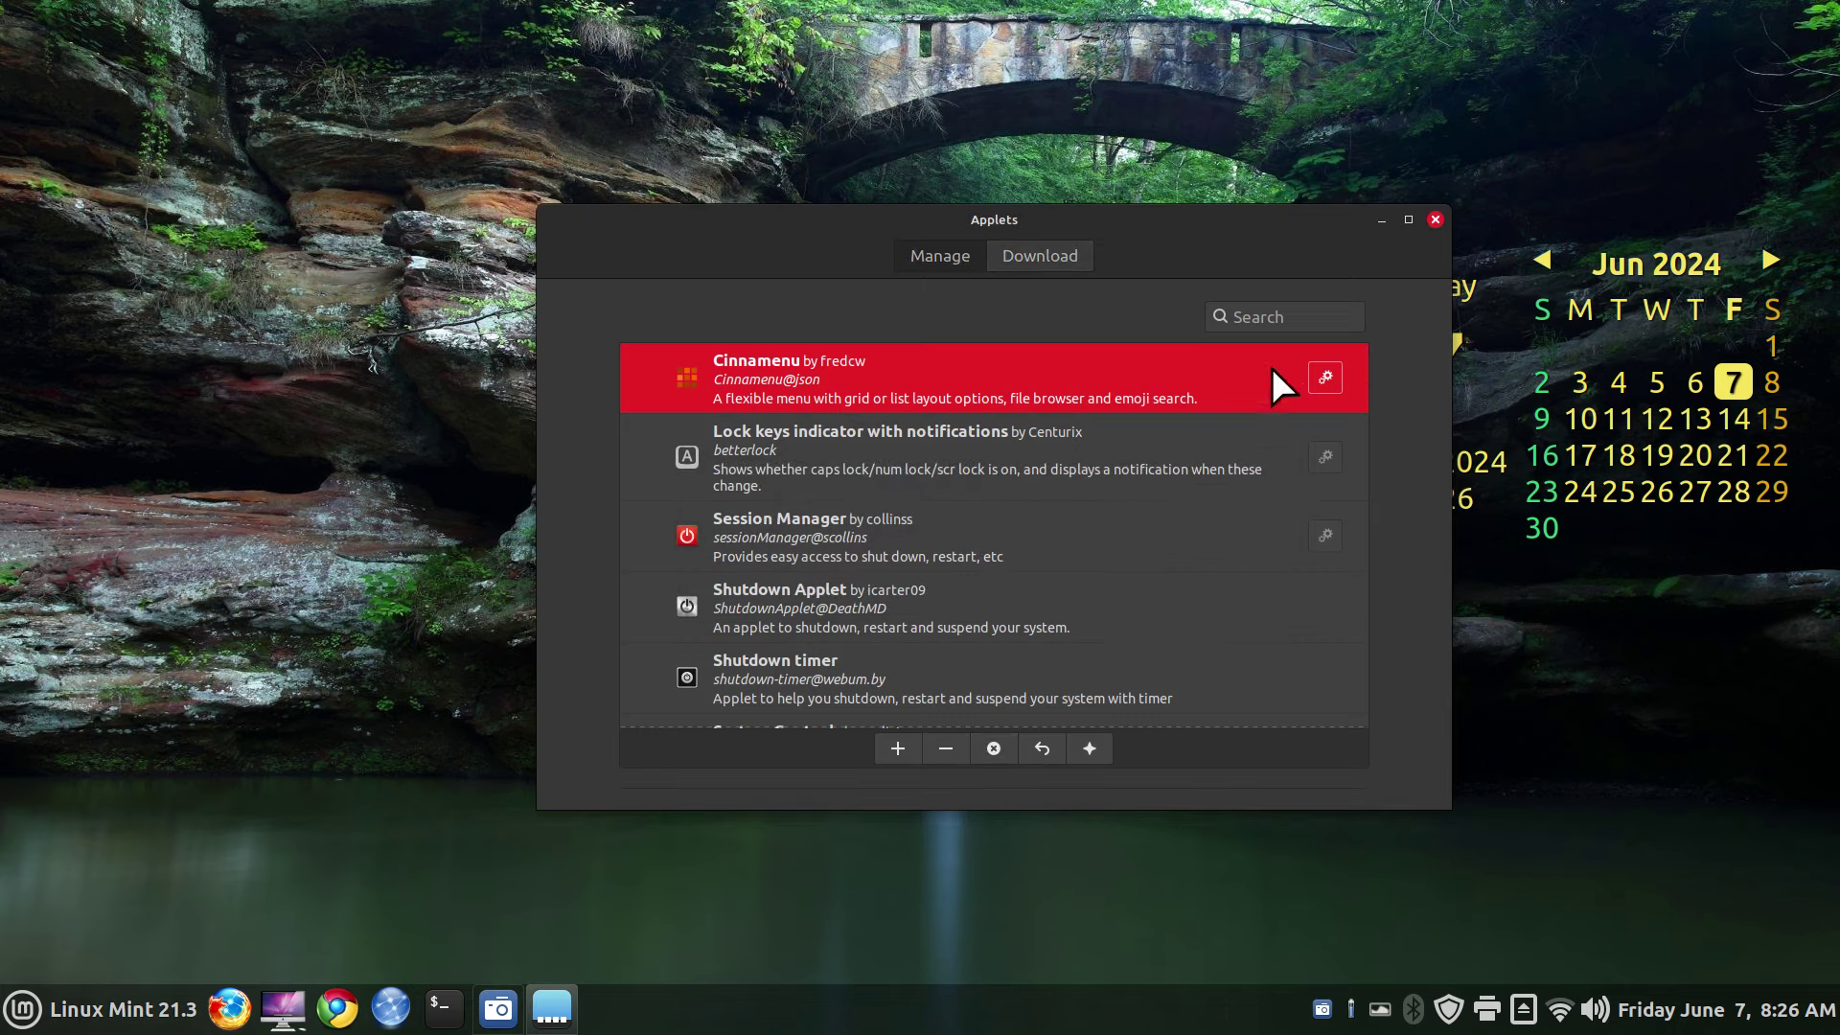
{"action": "left_click", "coordinate": [1435, 220]}
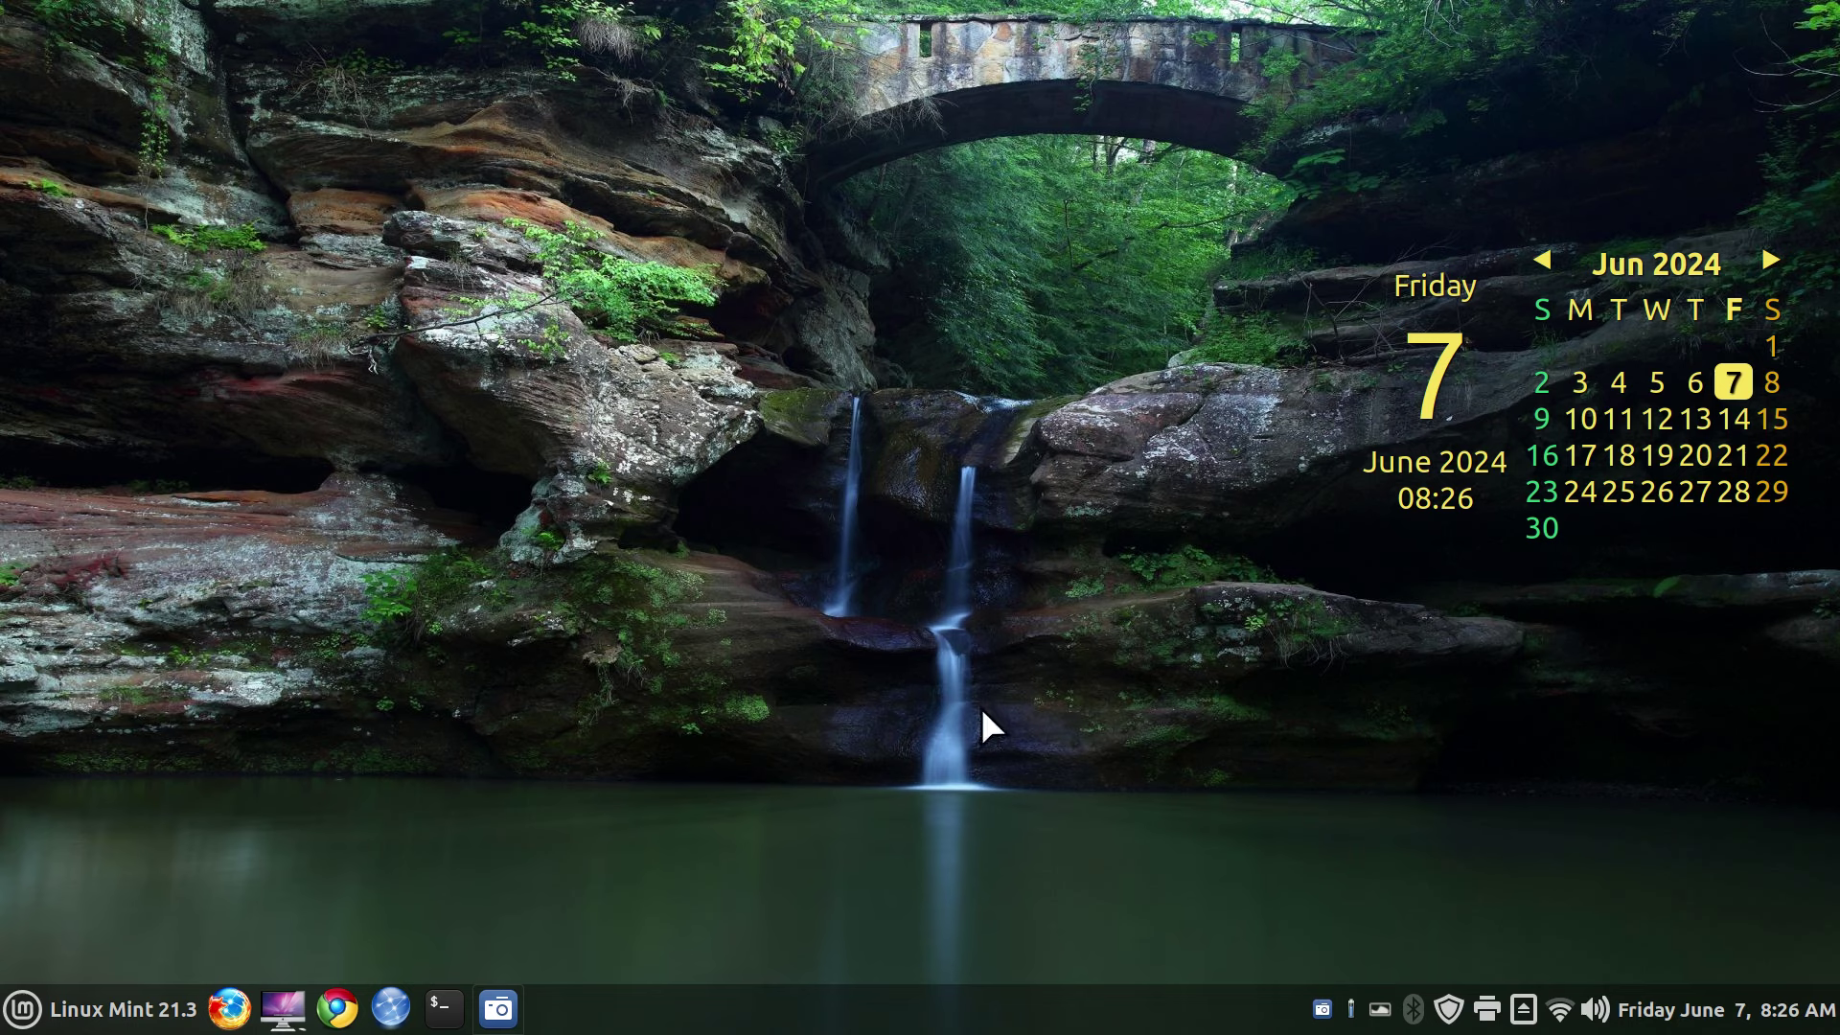
- Download the Cinnamenu applet from the online applets sorted by popularity
{"action": "right_click", "coordinate": [922, 1020]}
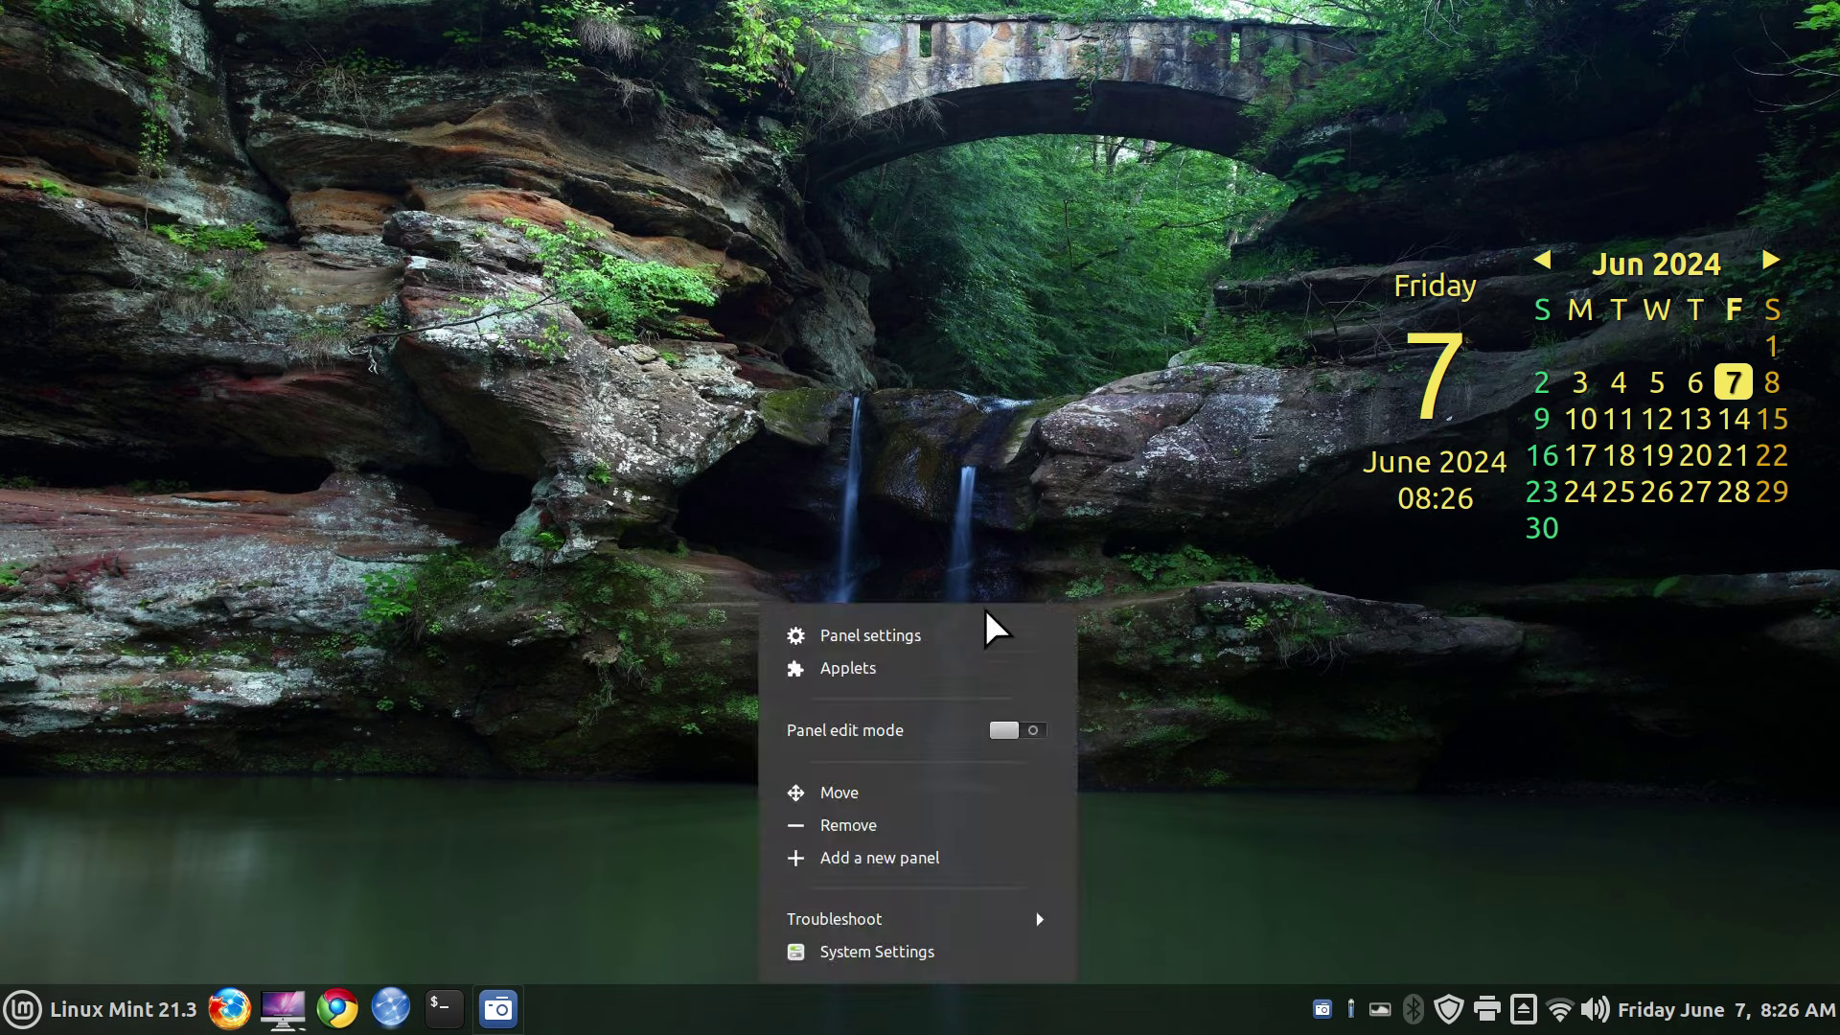
{"action": "left_click", "coordinate": [908, 674]}
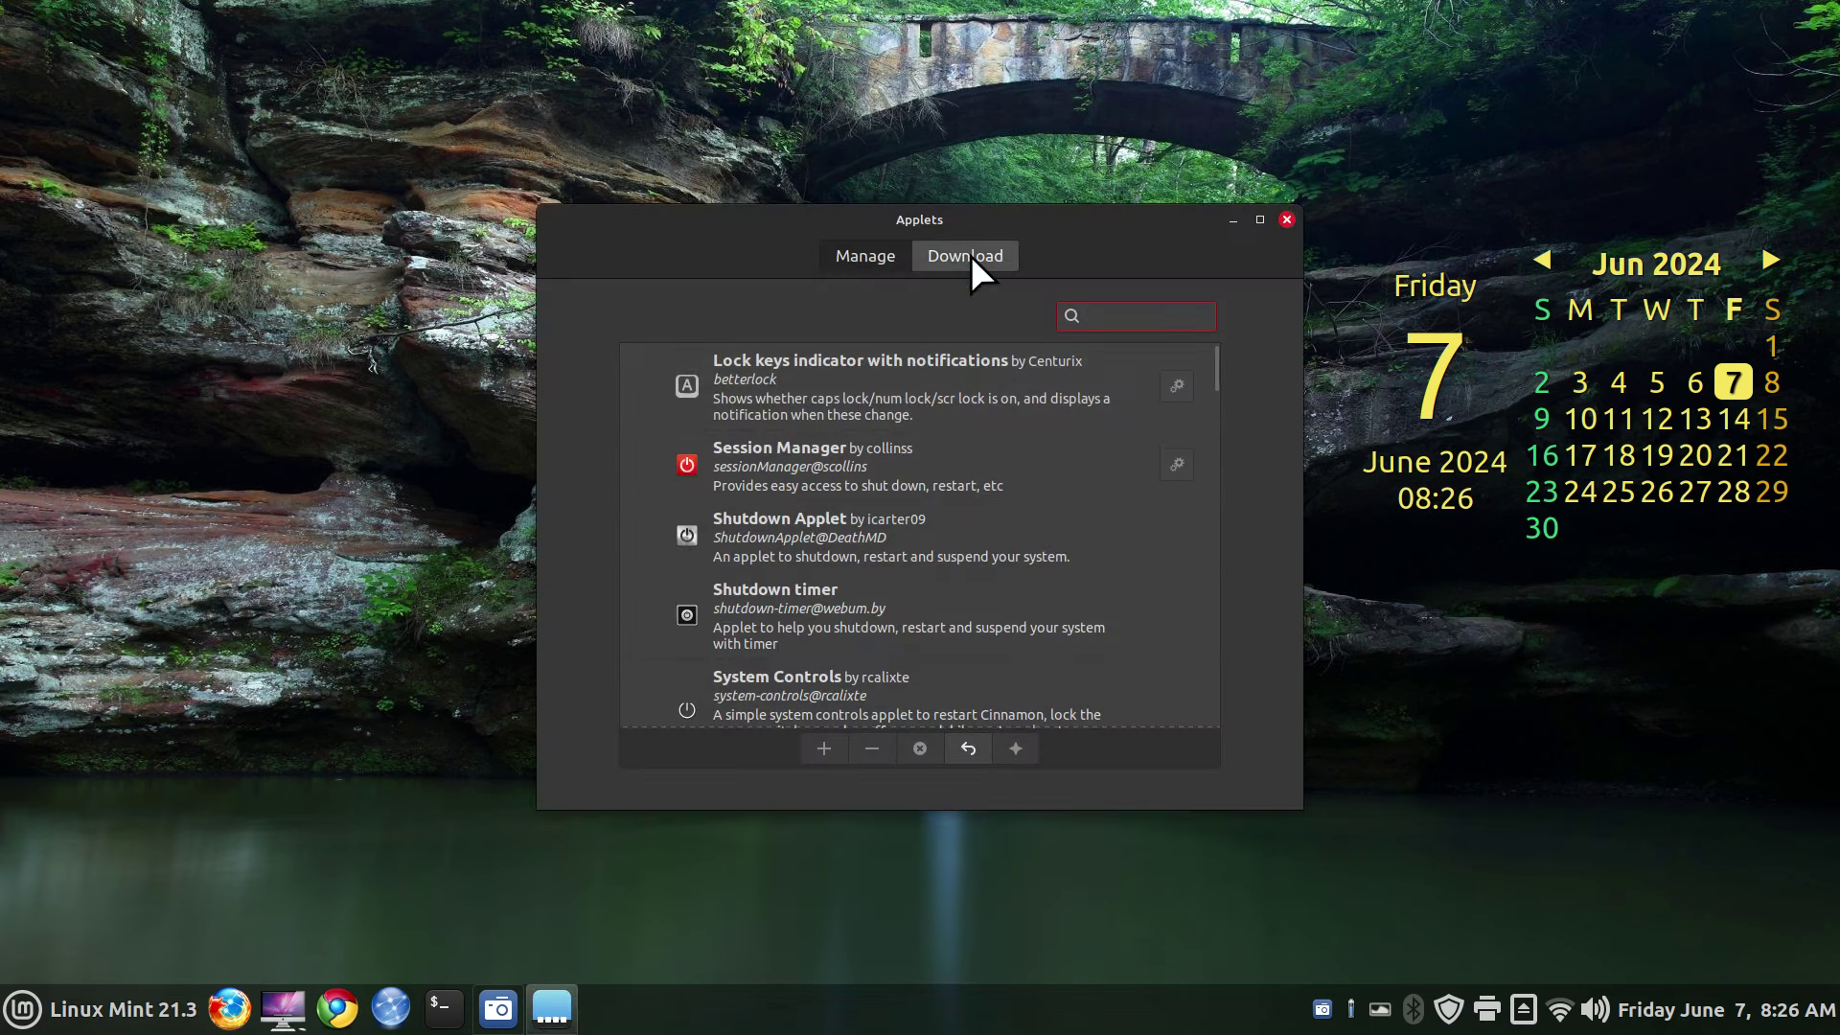
{"action": "left_click", "coordinate": [969, 255]}
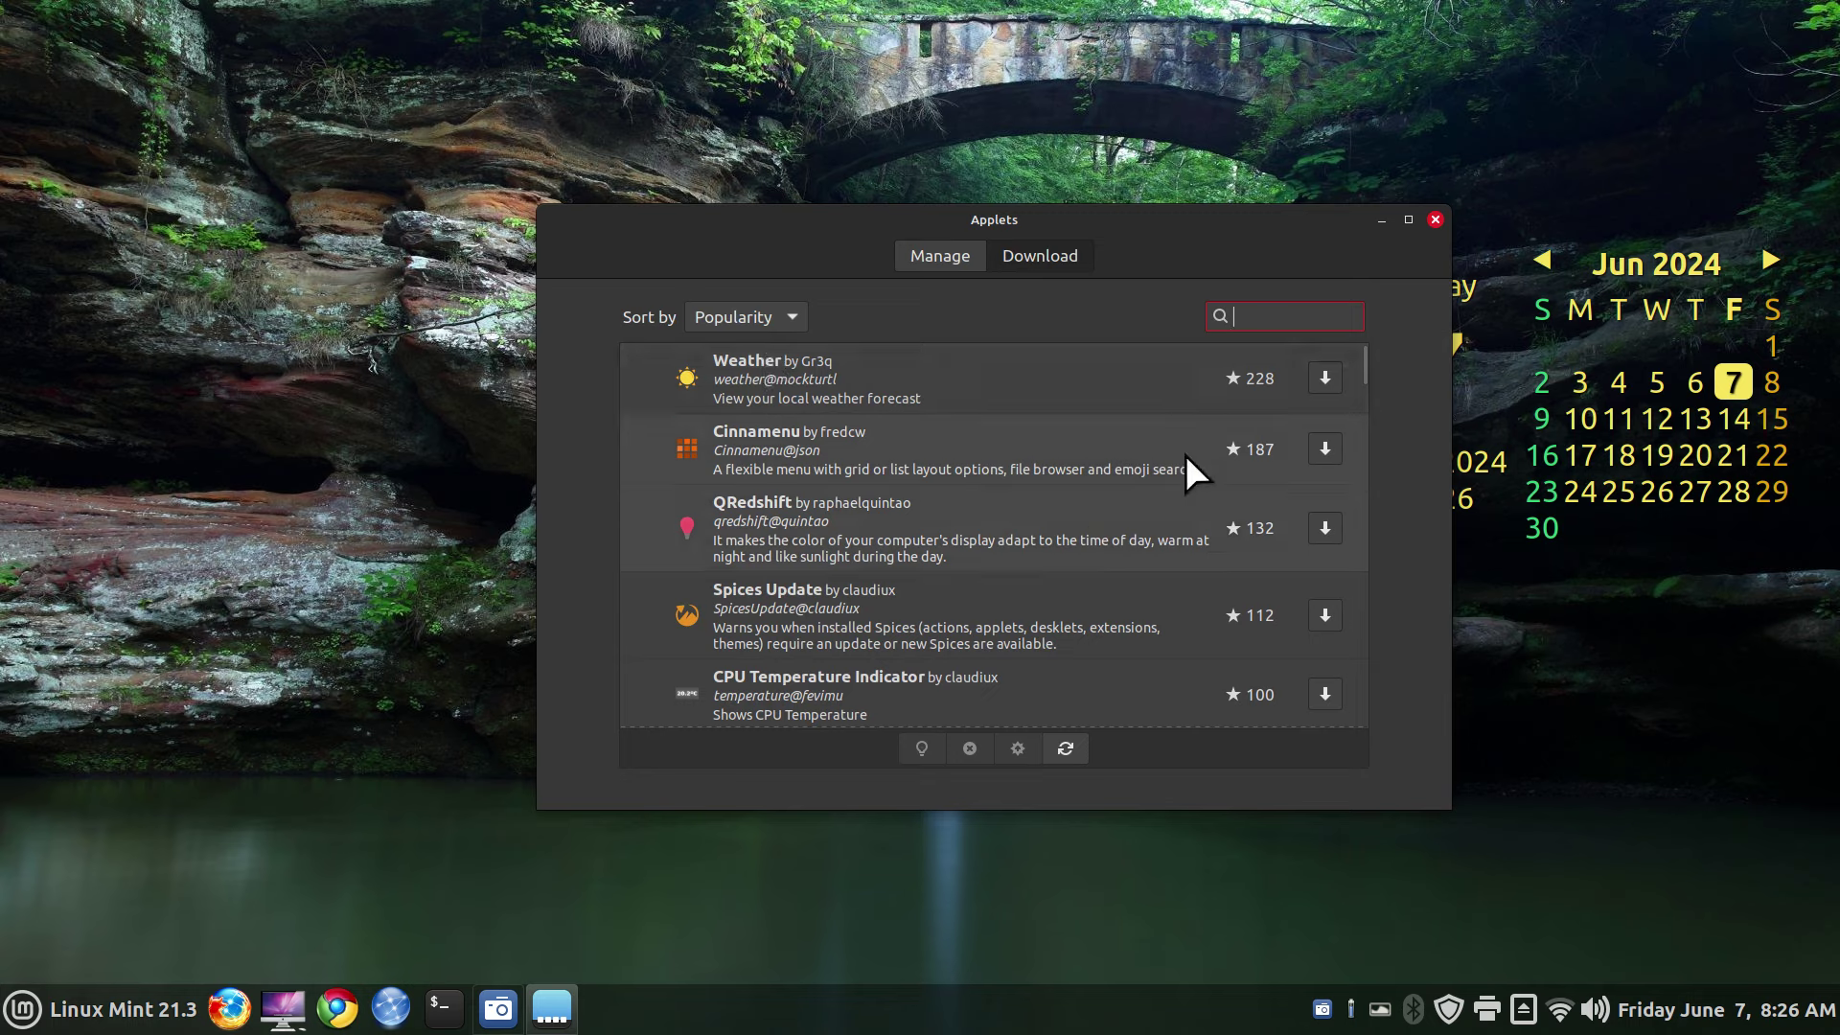
{"action": "left_click", "coordinate": [790, 319]}
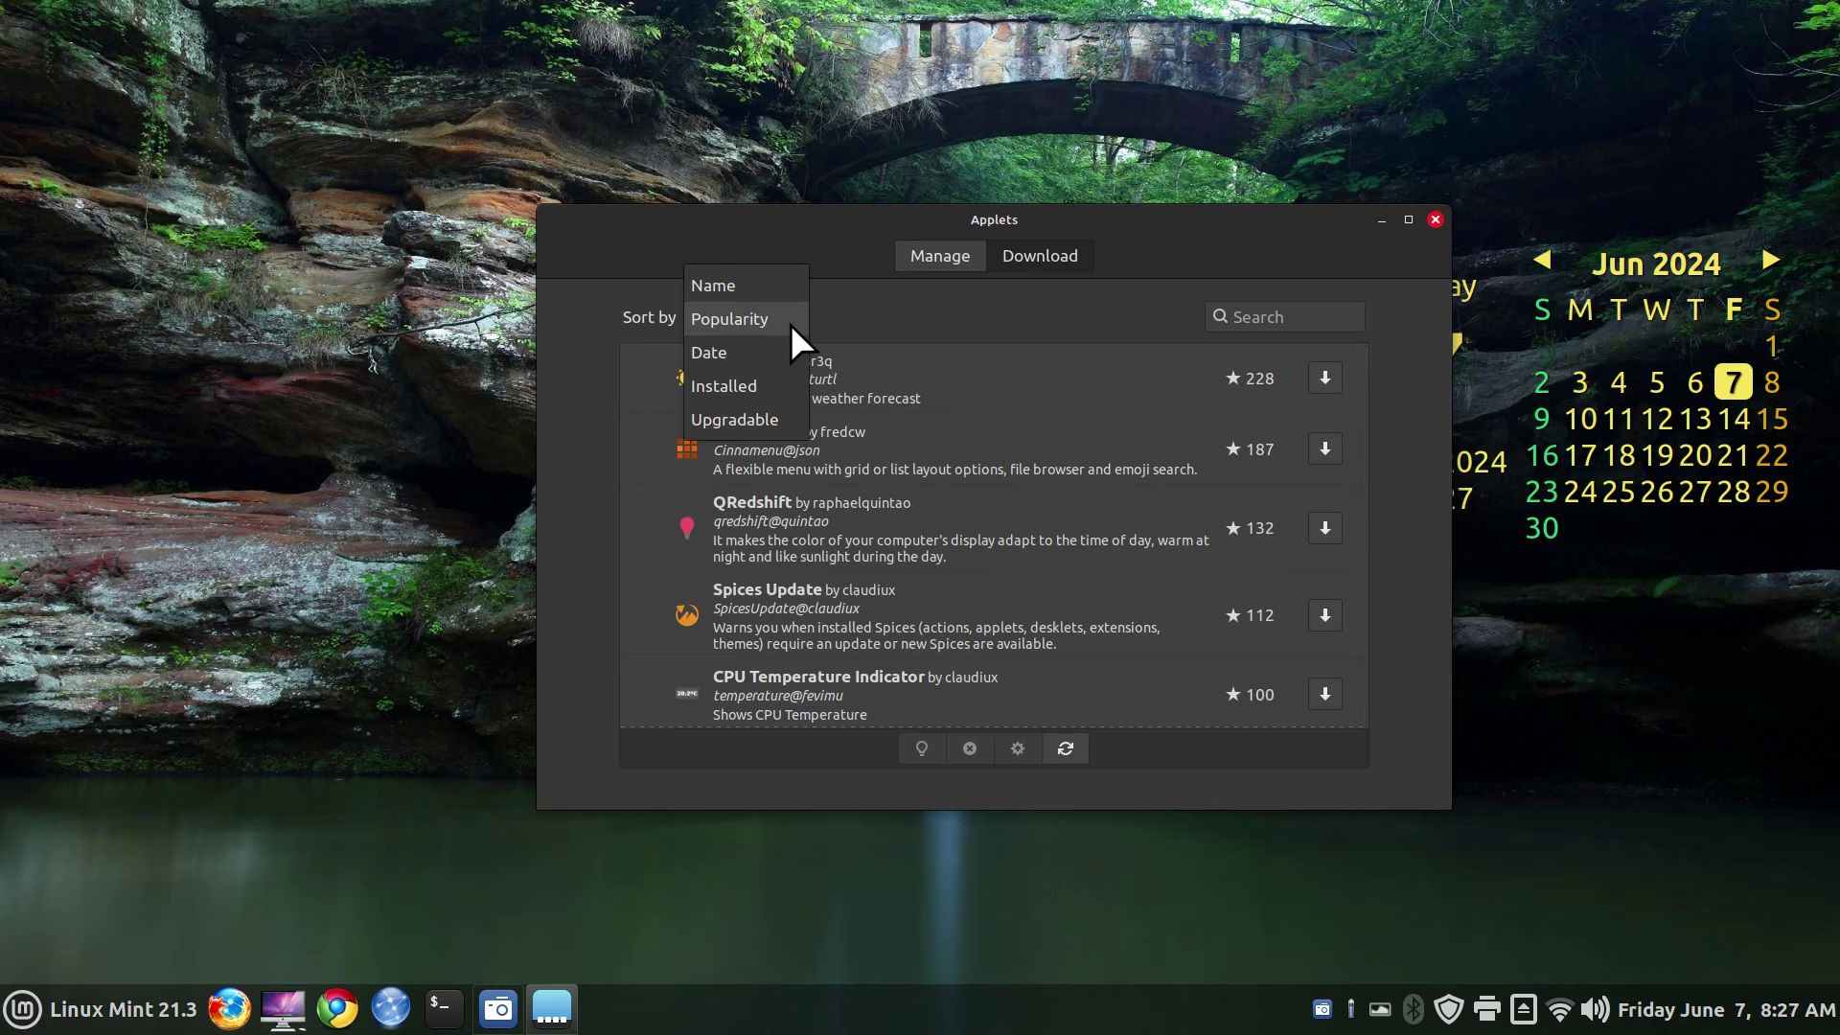
{"action": "left_click", "coordinate": [874, 301]}
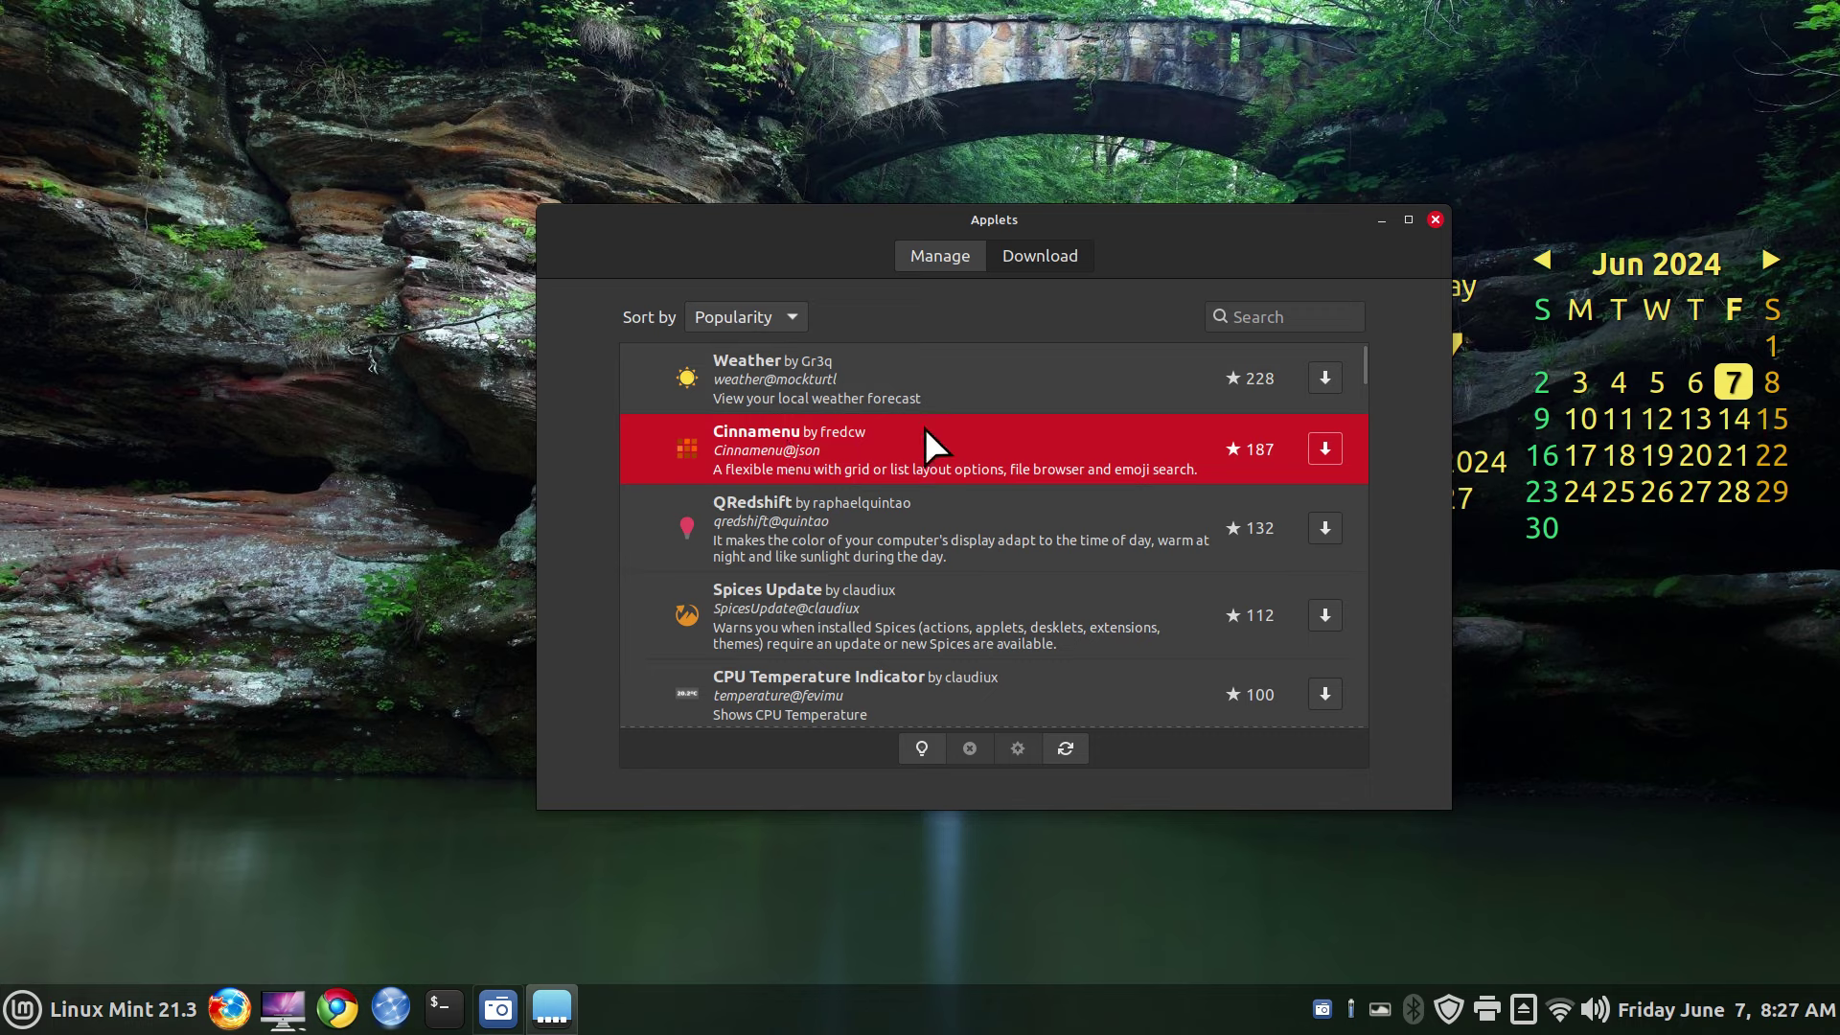
{"action": "left_click", "coordinate": [1324, 450]}
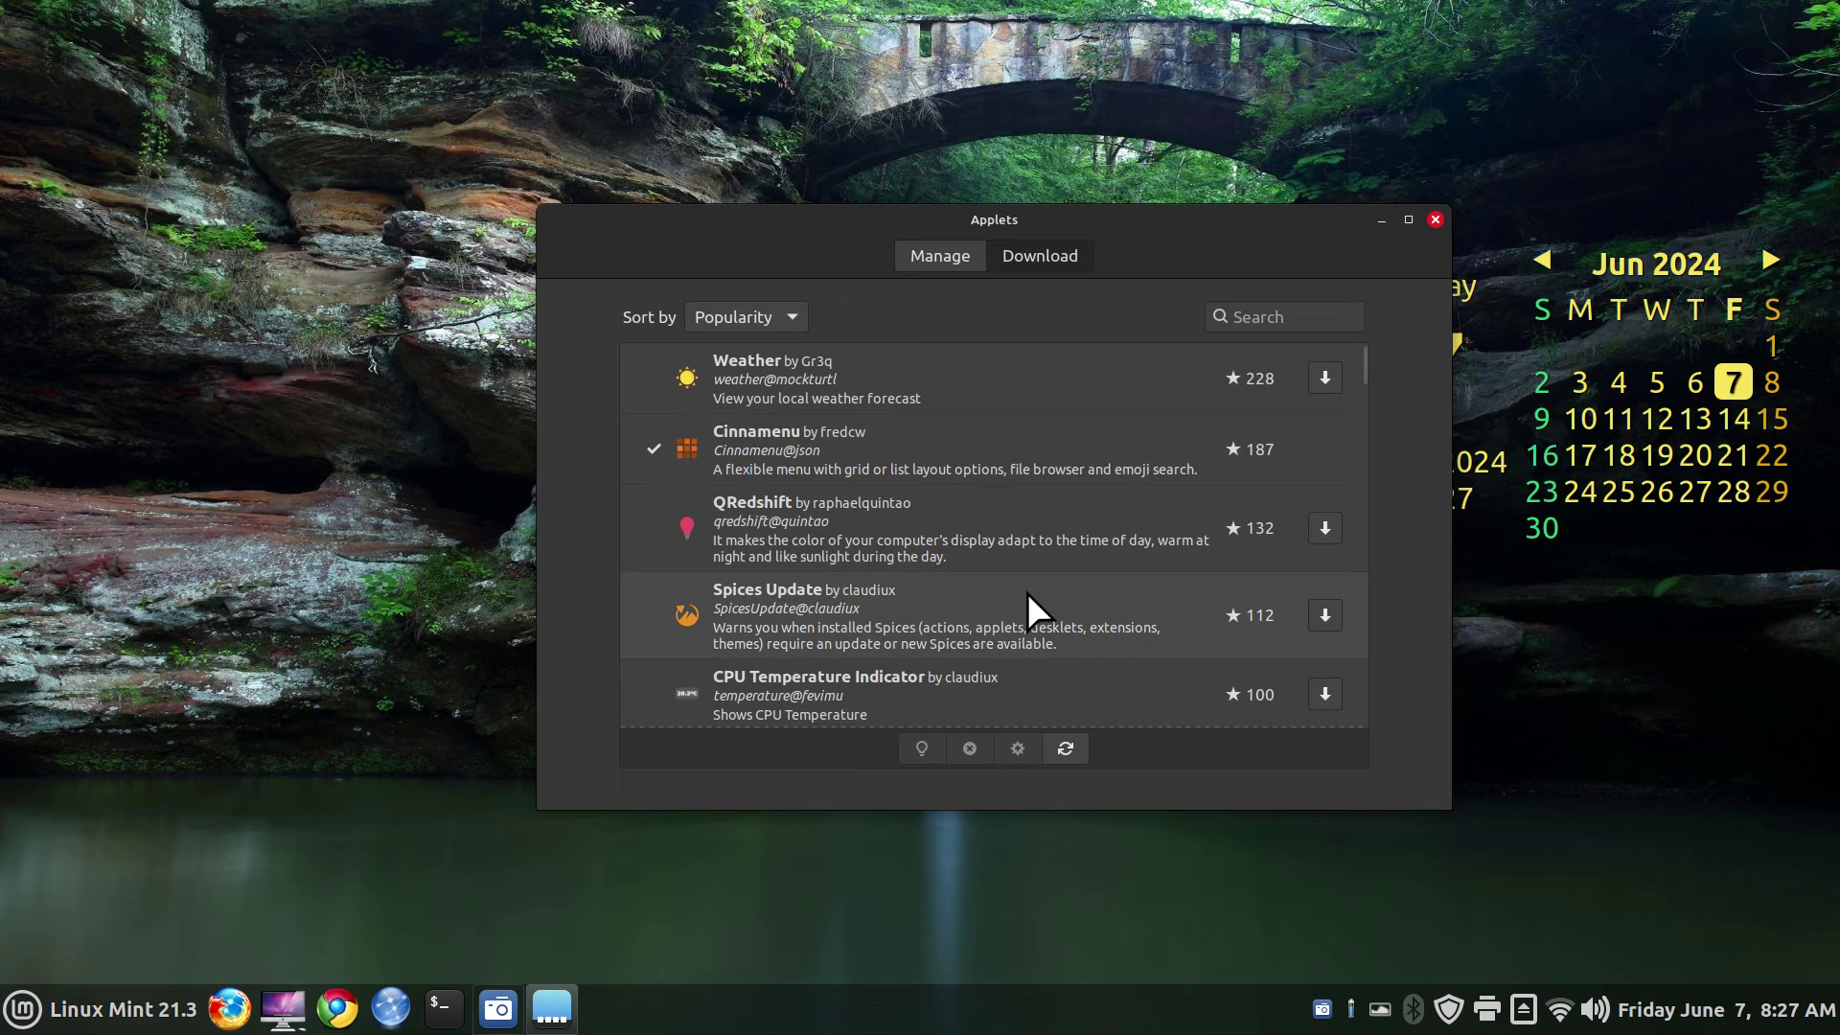
- Search the downloadable applets for "star" and download CinnVIIStarkMenu
{"action": "left_click", "coordinate": [1237, 314]}
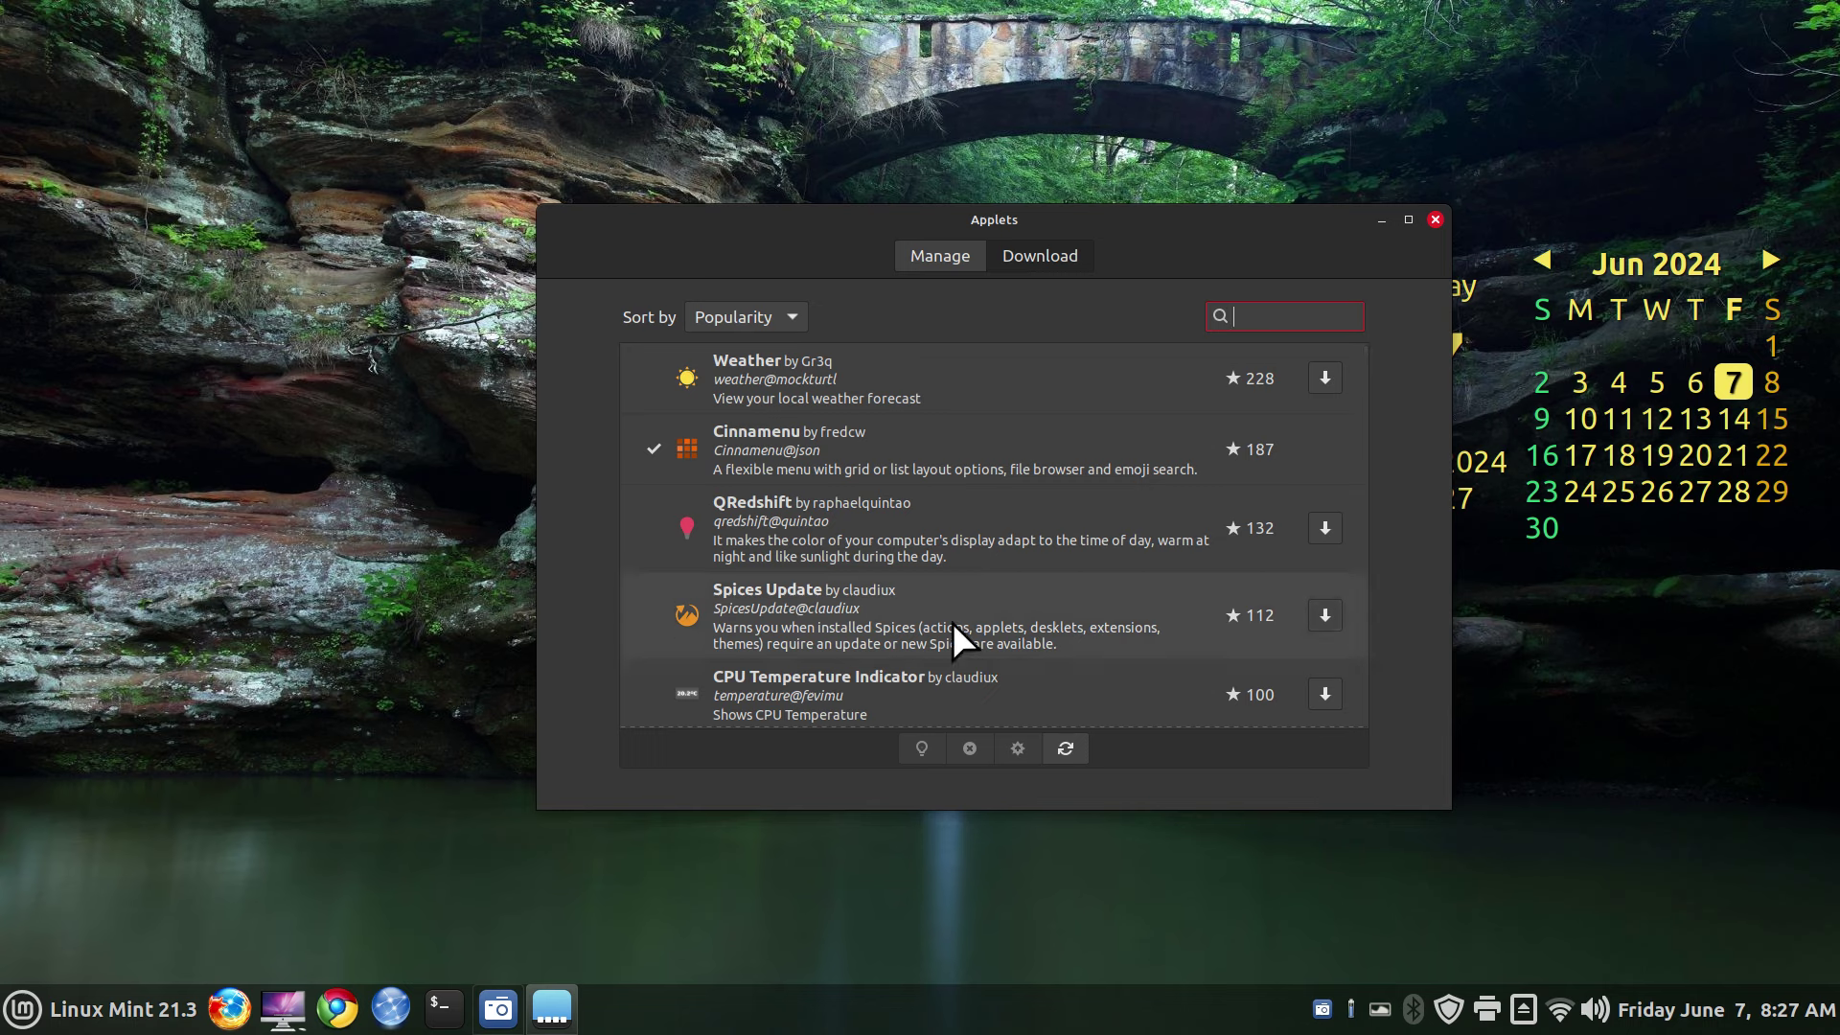
{"action": "type", "text": "star"}
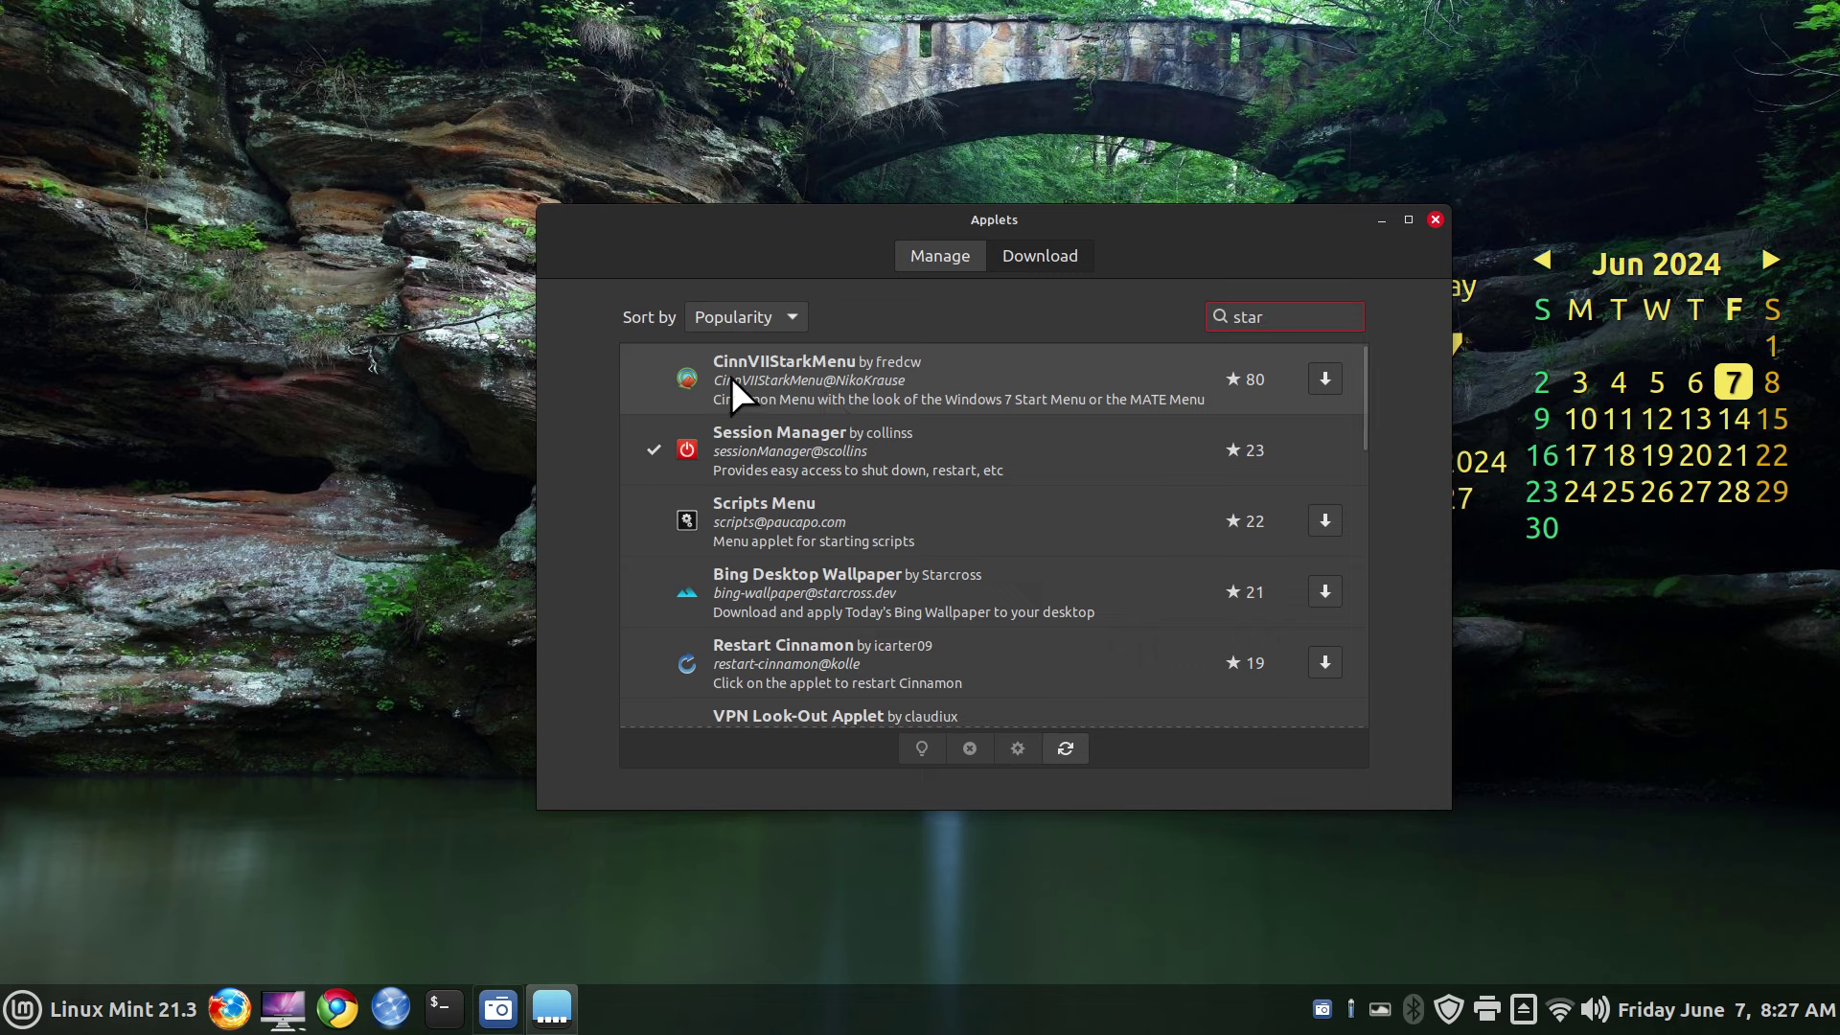
{"action": "left_click", "coordinate": [939, 370]}
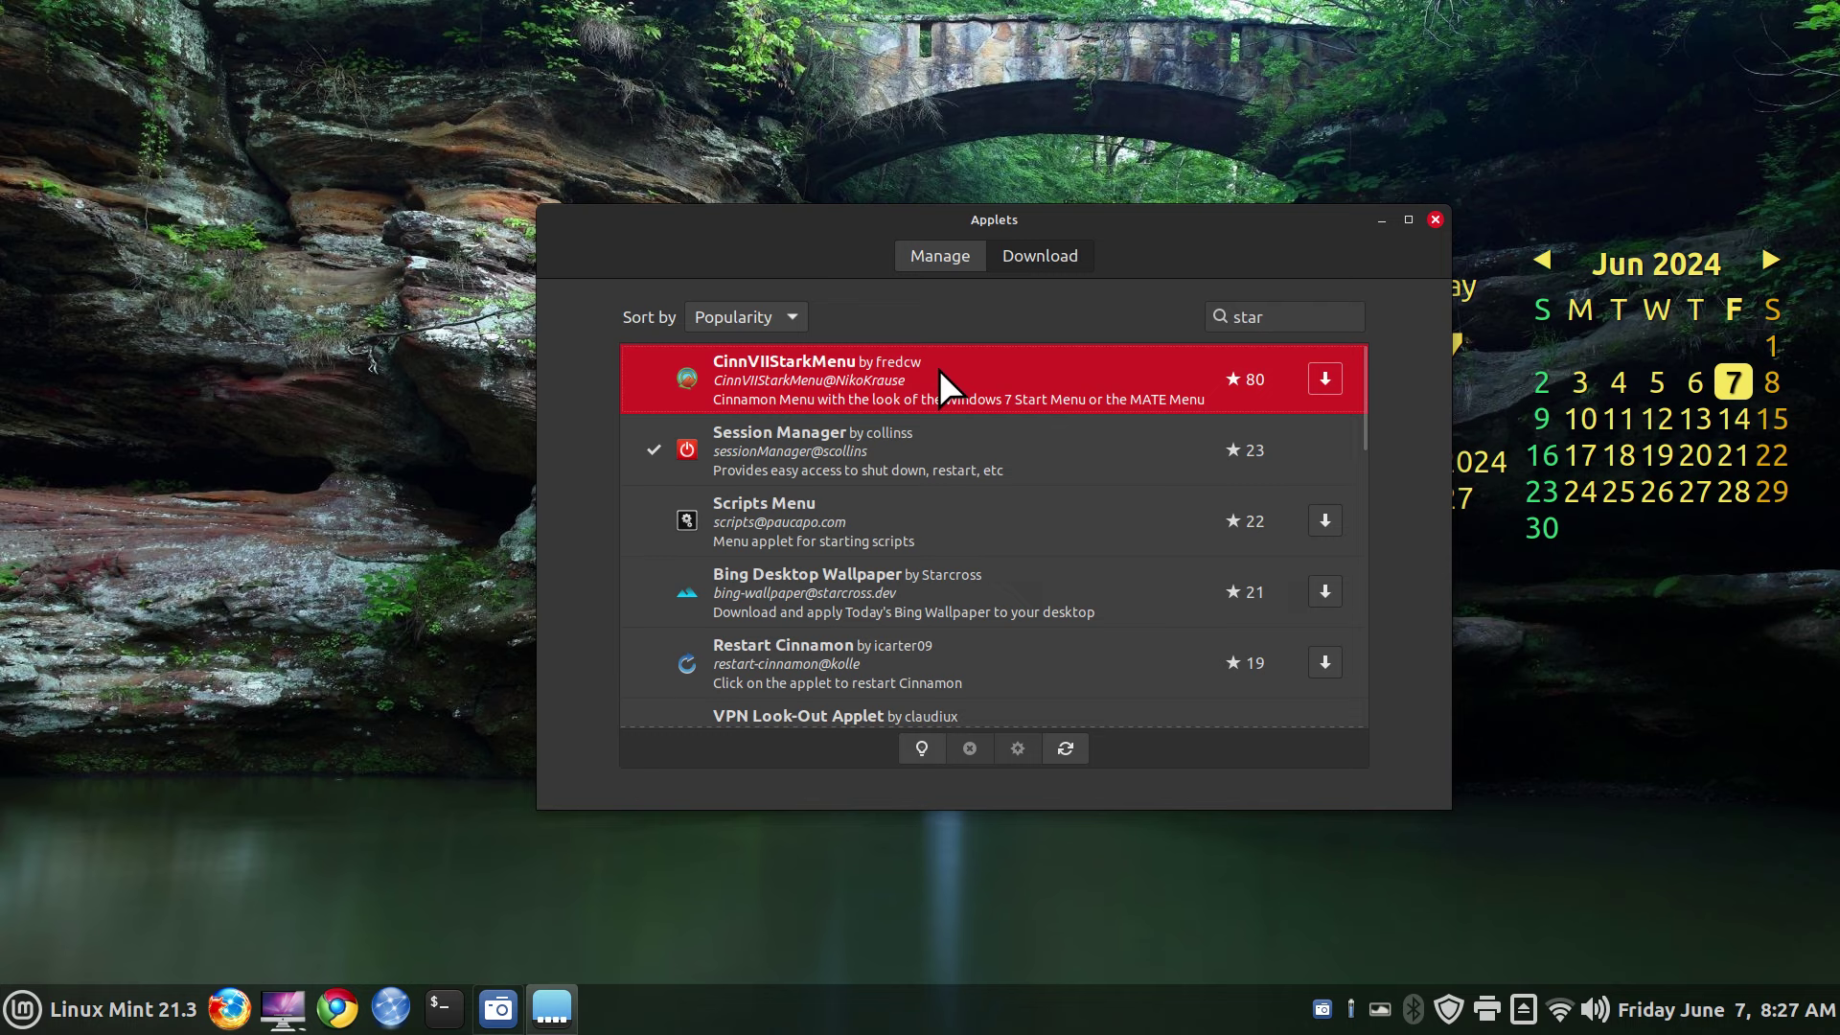
{"action": "left_click", "coordinate": [1318, 379]}
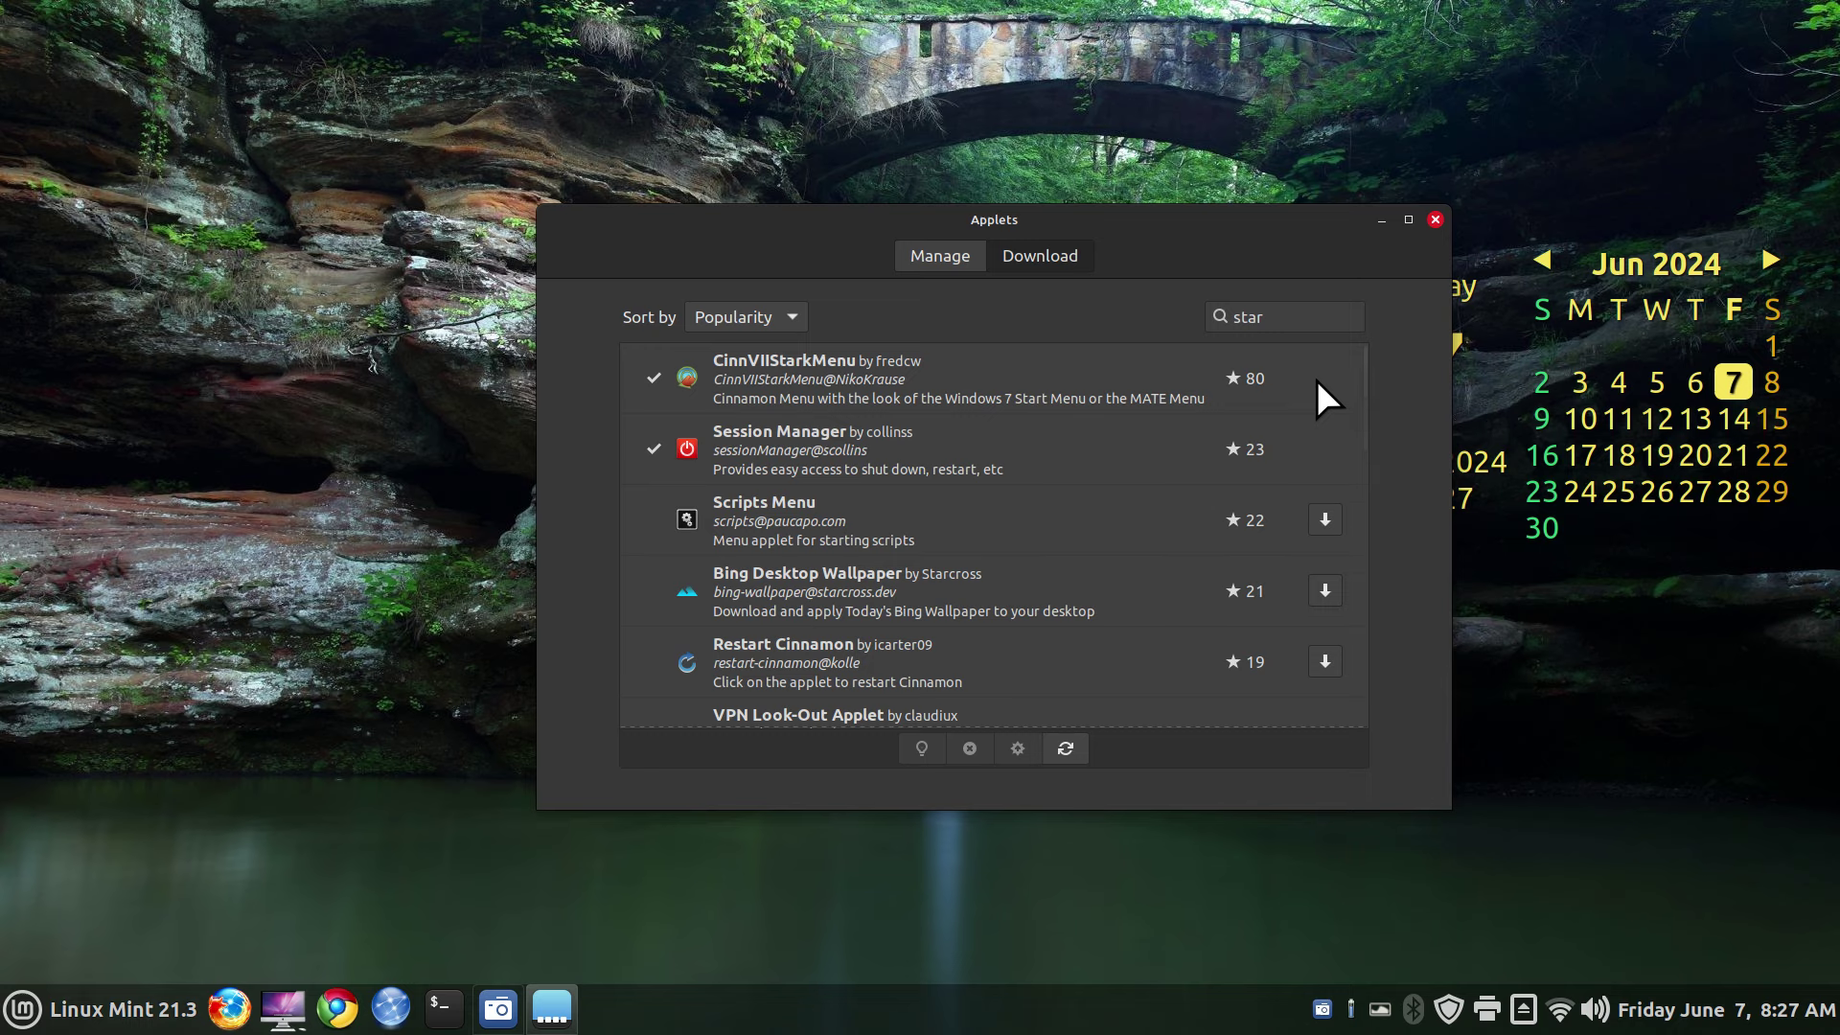
- Return to the installed applets, reposition the Applets window on the desktop and select the Favorites applet
{"action": "left_click", "coordinate": [937, 263]}
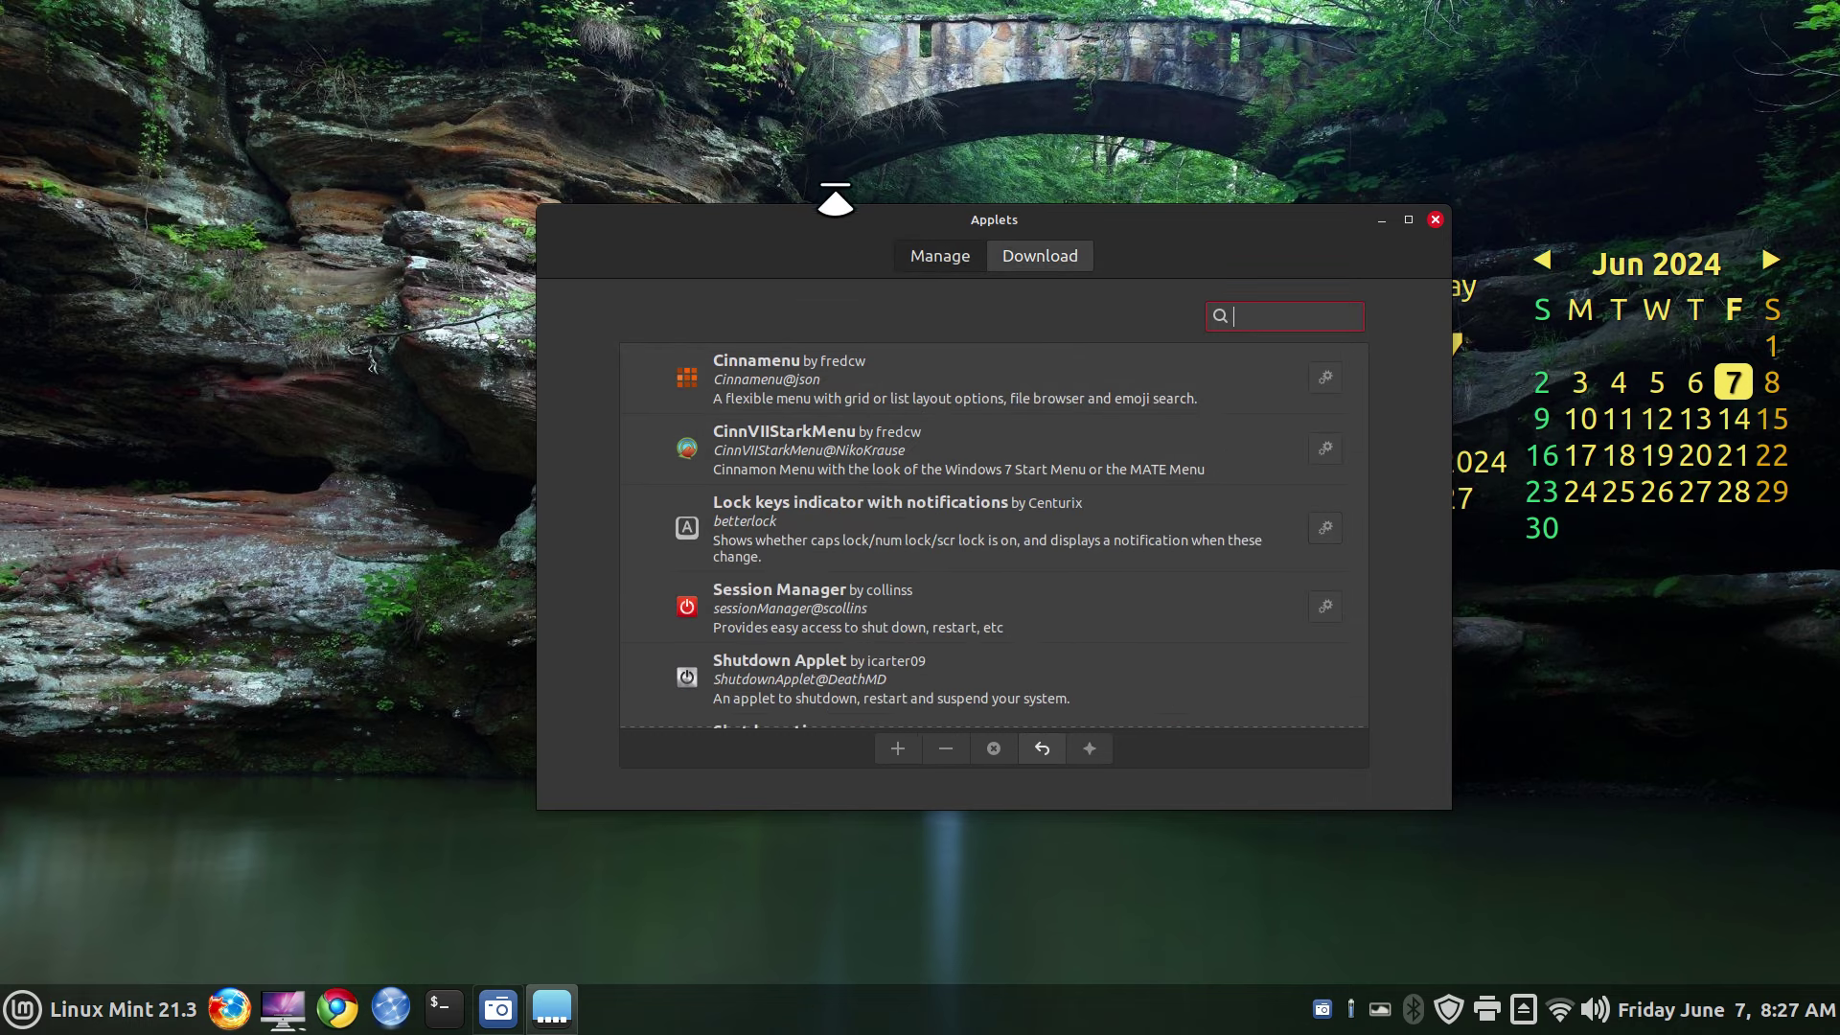
{"action": "left_click_drag", "start_coordinate": [830, 222], "coordinate": [717, 174]}
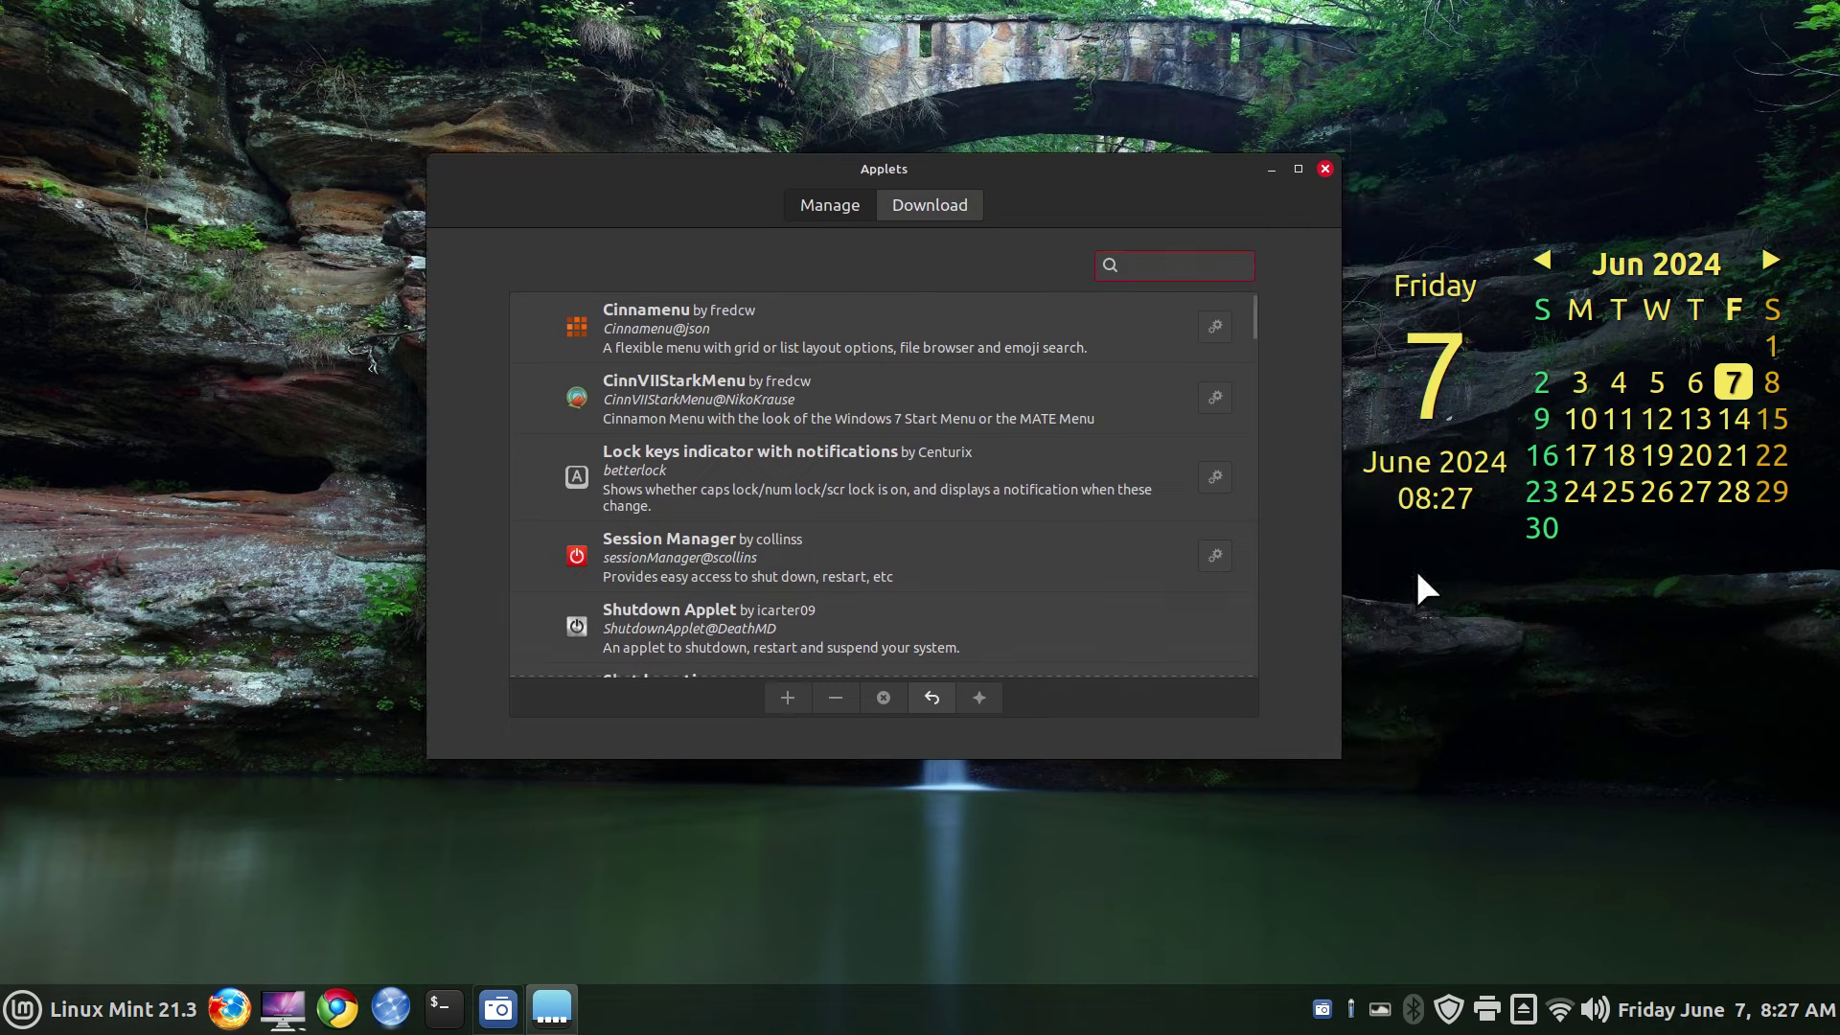
{"action": "left_click_drag", "start_coordinate": [1253, 326], "coordinate": [1300, 445]}
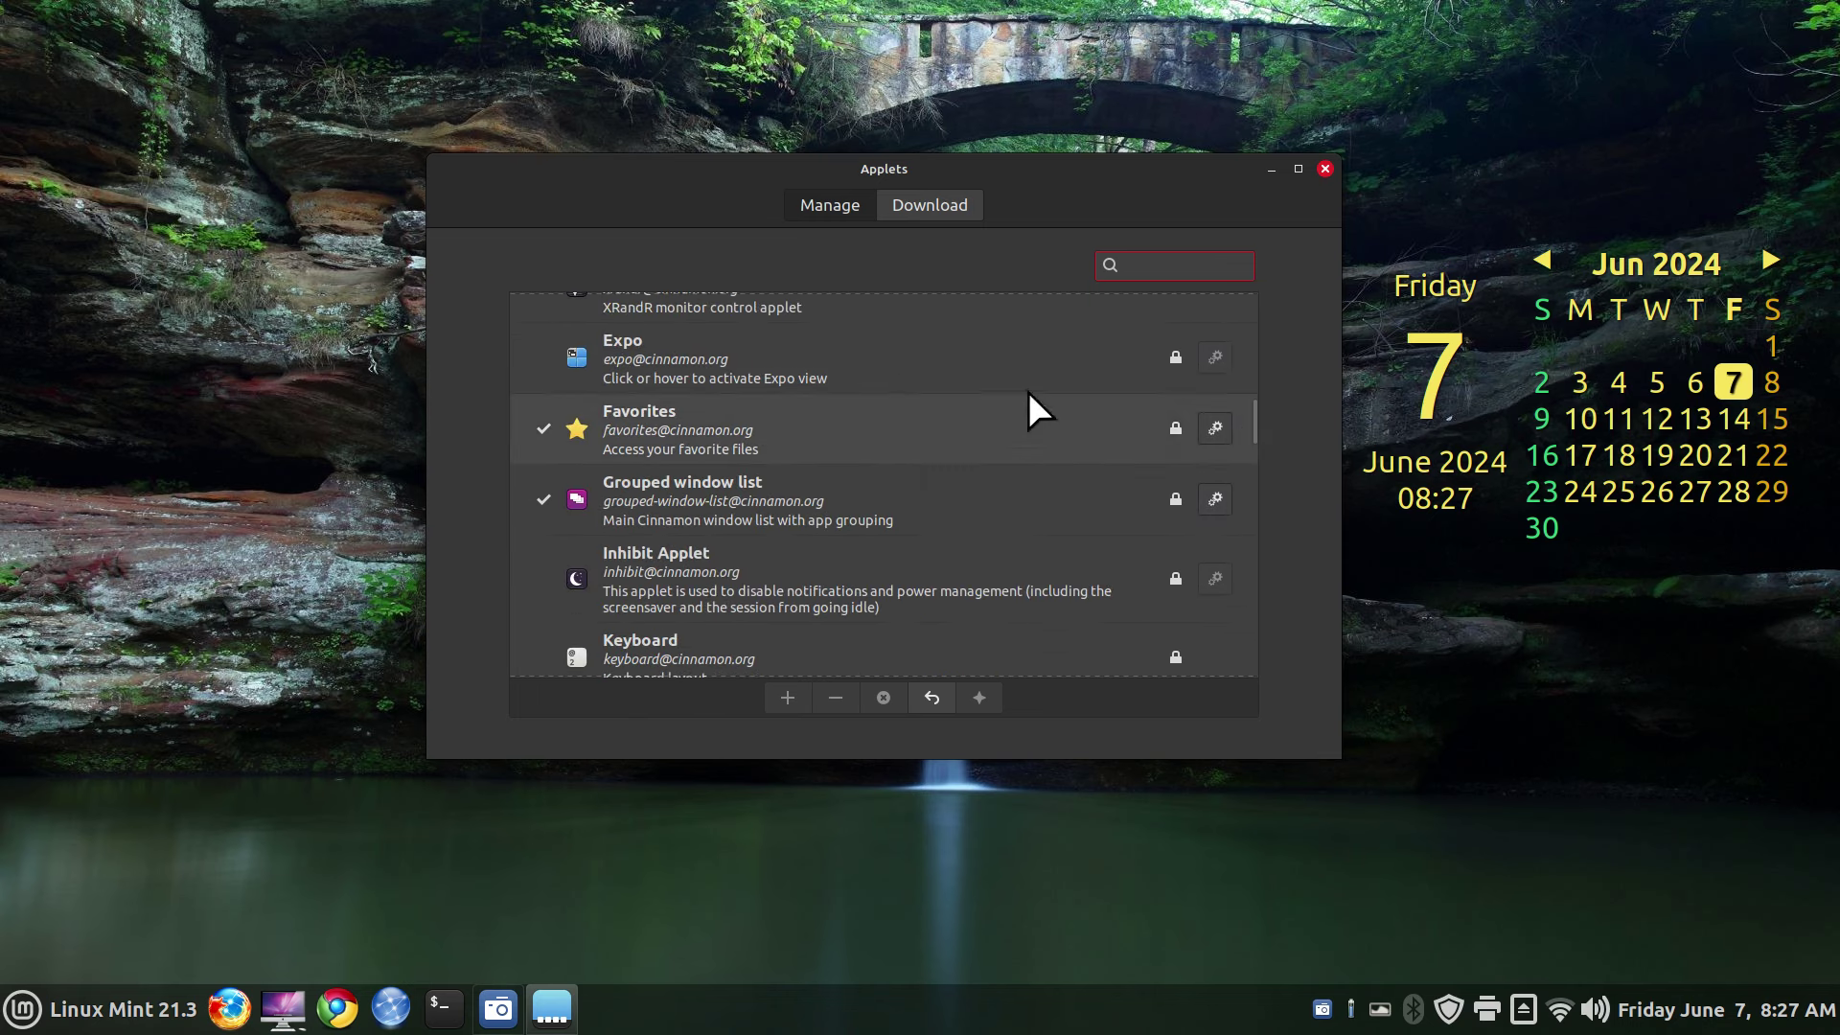
{"action": "left_click", "coordinate": [744, 418]}
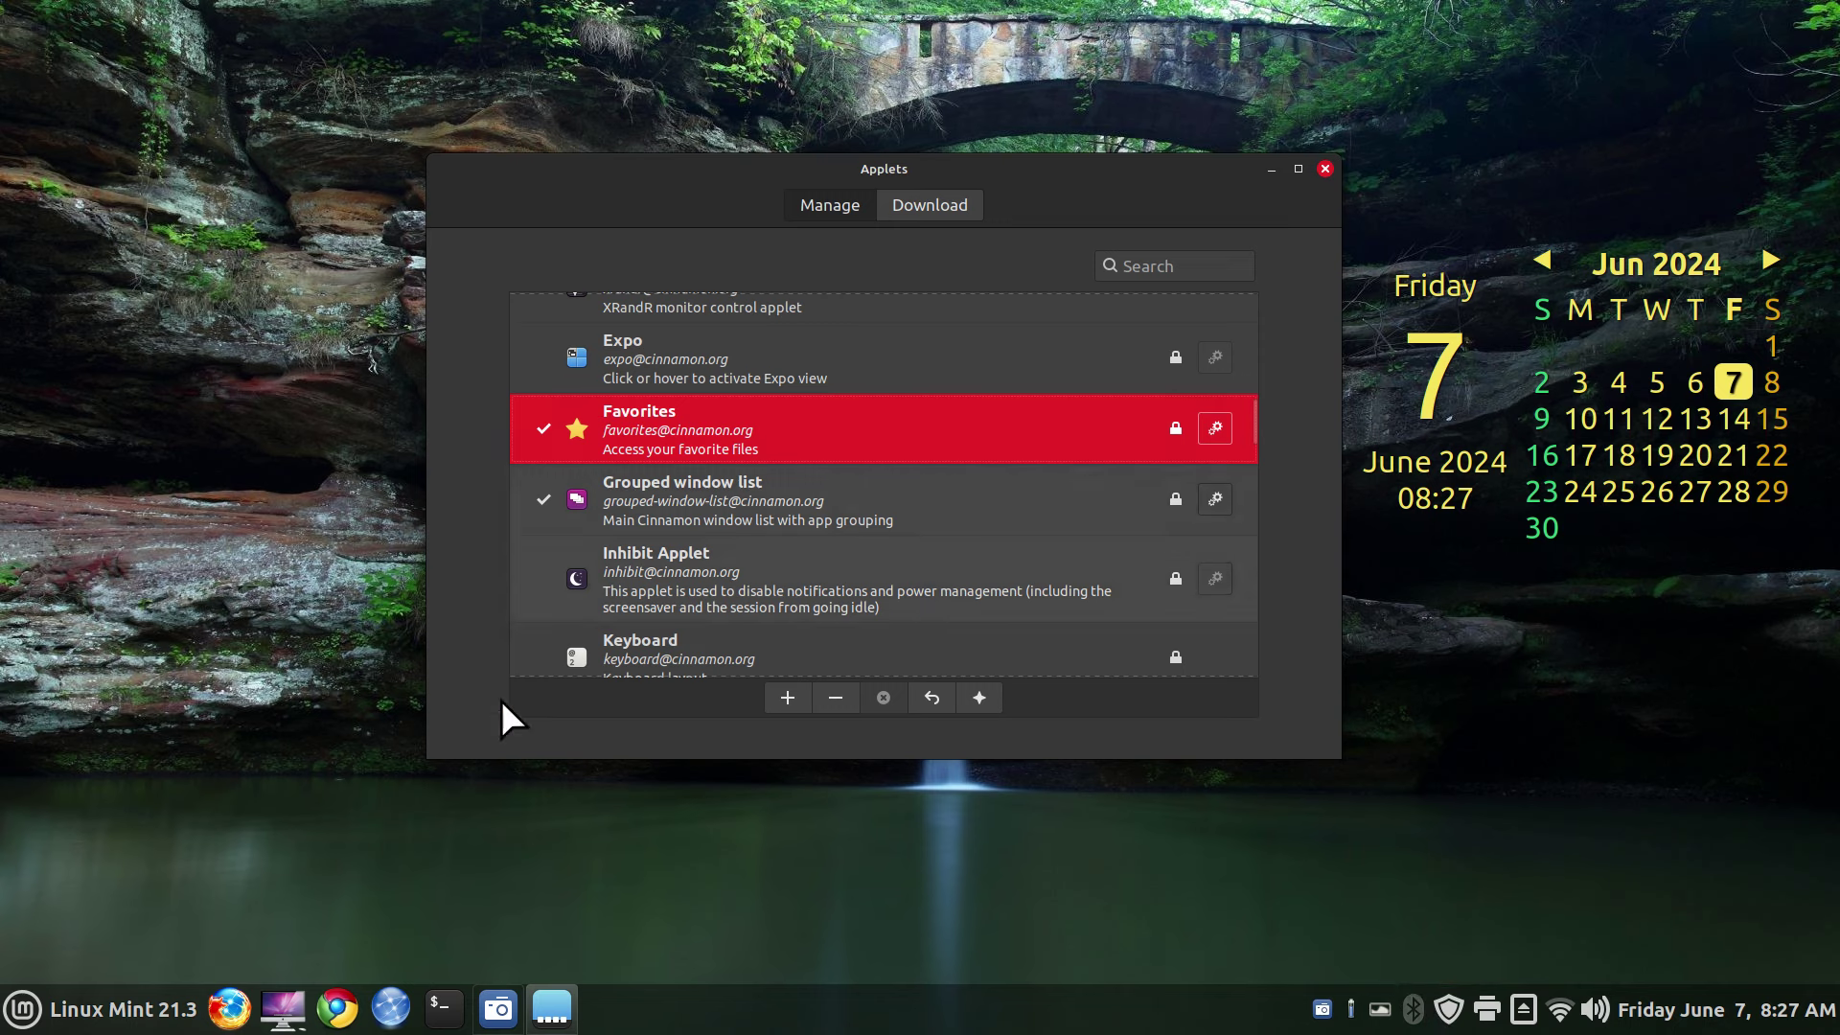
- Add the Documents folder in the home directory to the favorites and view it through the panel's Favorites applet
{"action": "left_click", "coordinate": [281, 1011]}
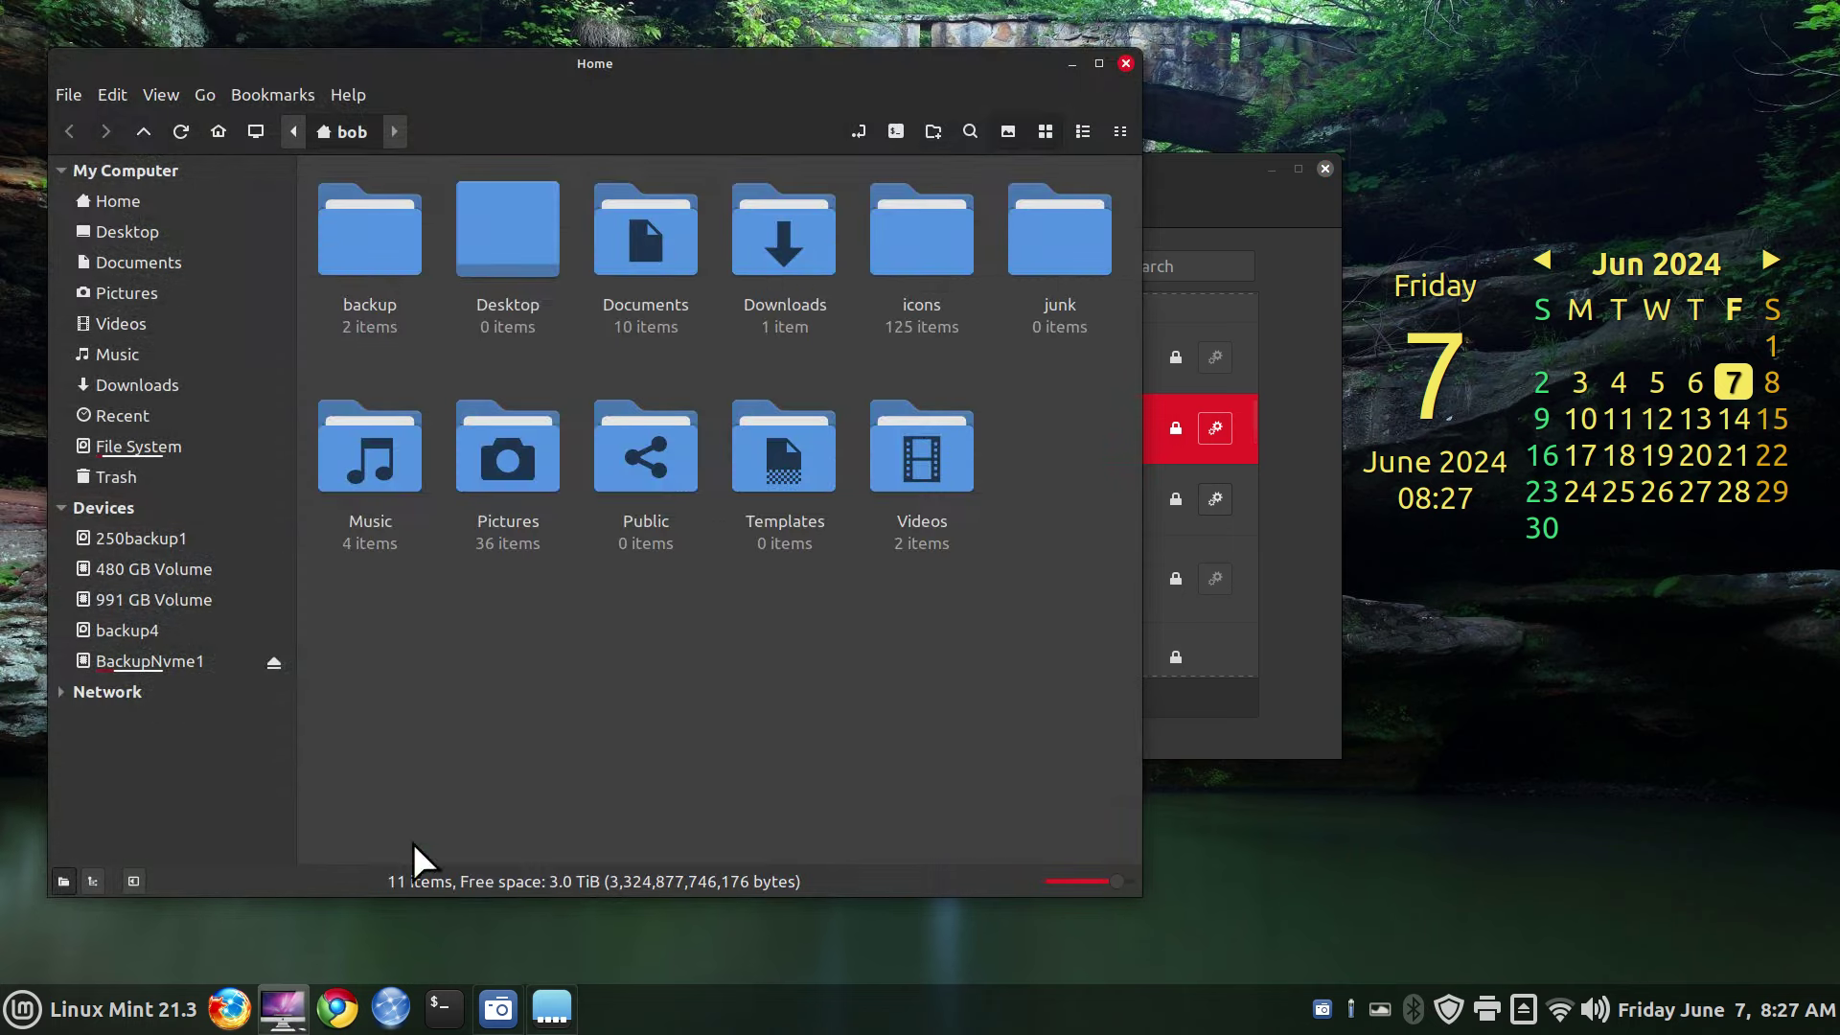
{"action": "right_click", "coordinate": [657, 215]}
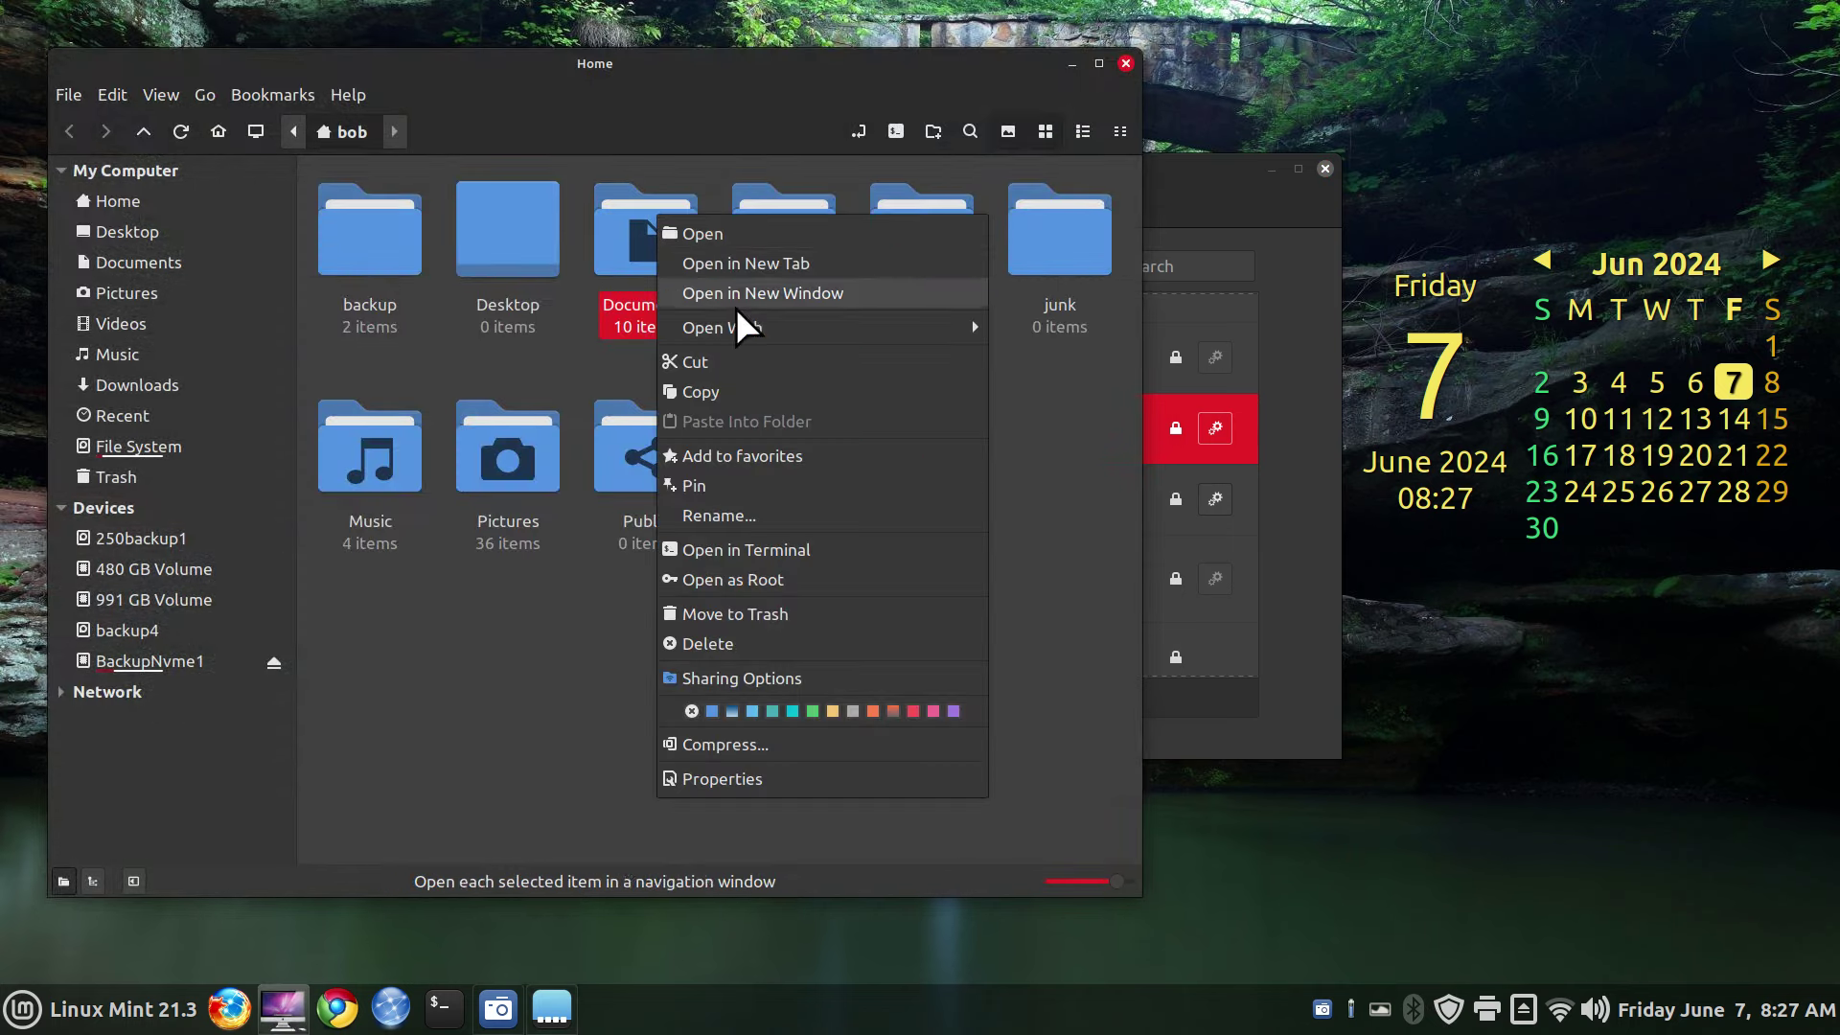
{"action": "left_click", "coordinate": [772, 456]}
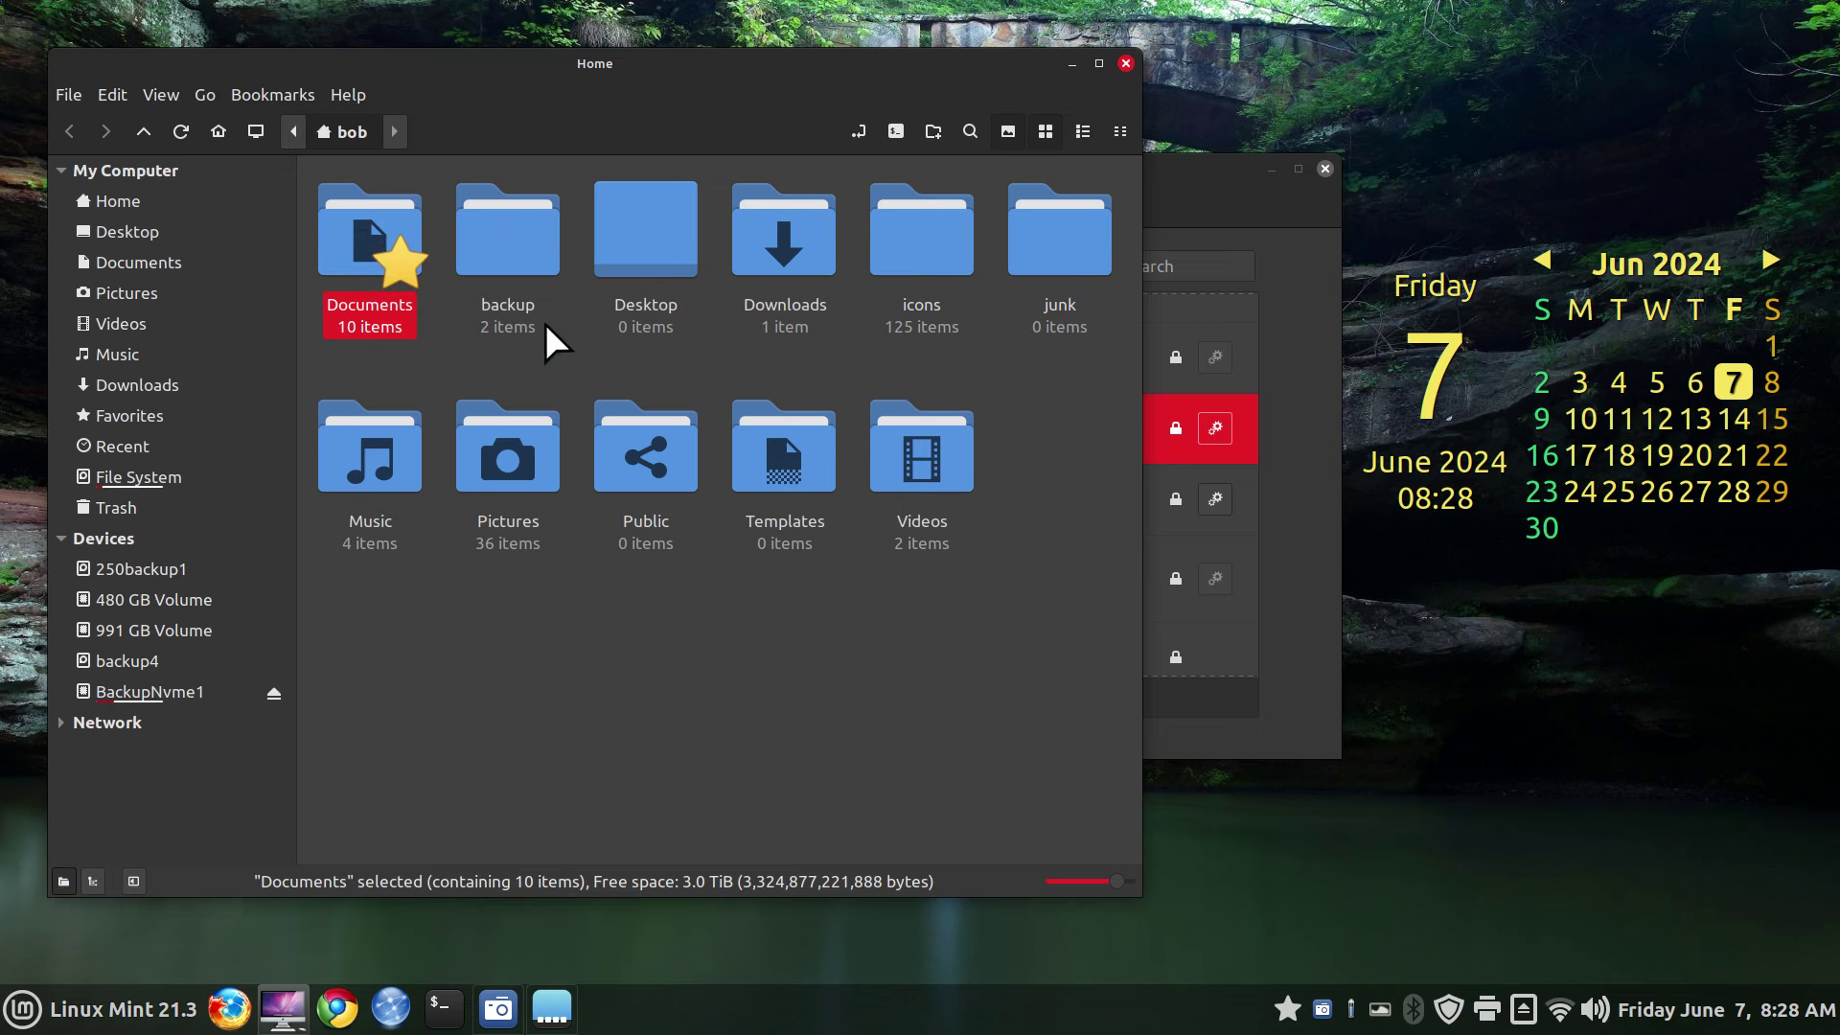
{"action": "left_click", "coordinate": [1289, 1014]}
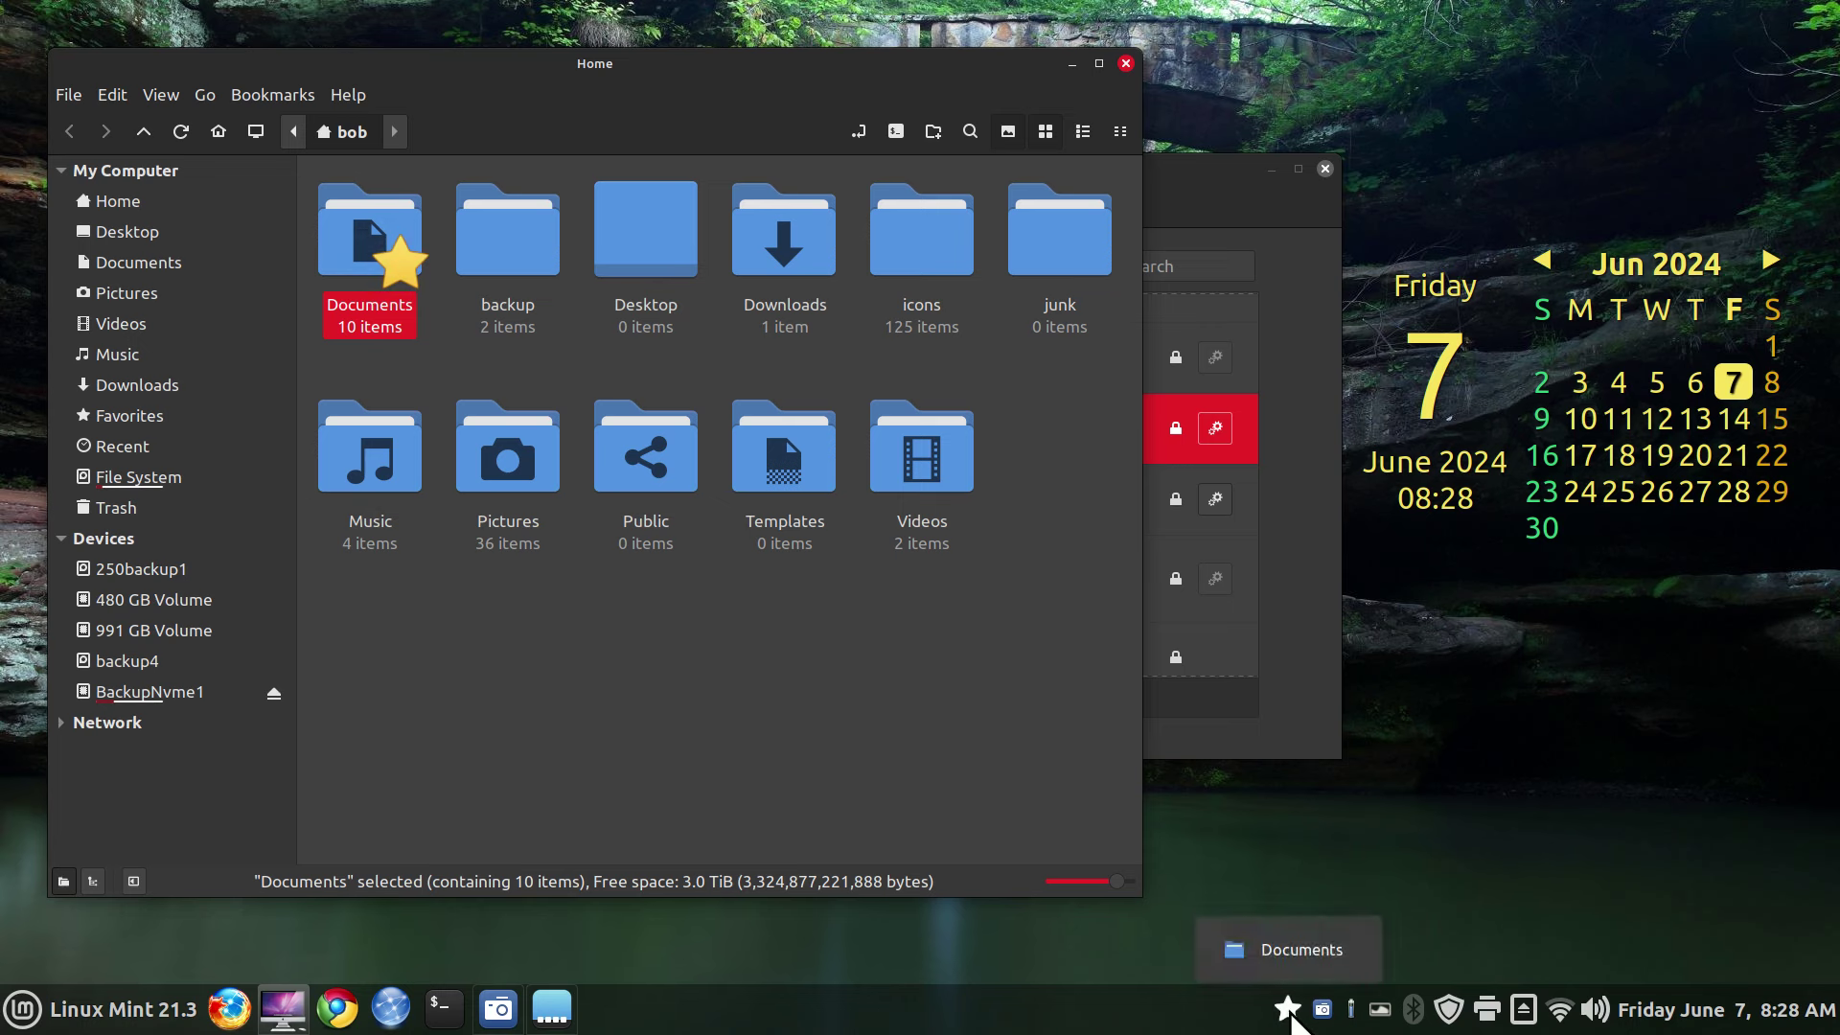
{"action": "left_click", "coordinate": [1290, 1013]}
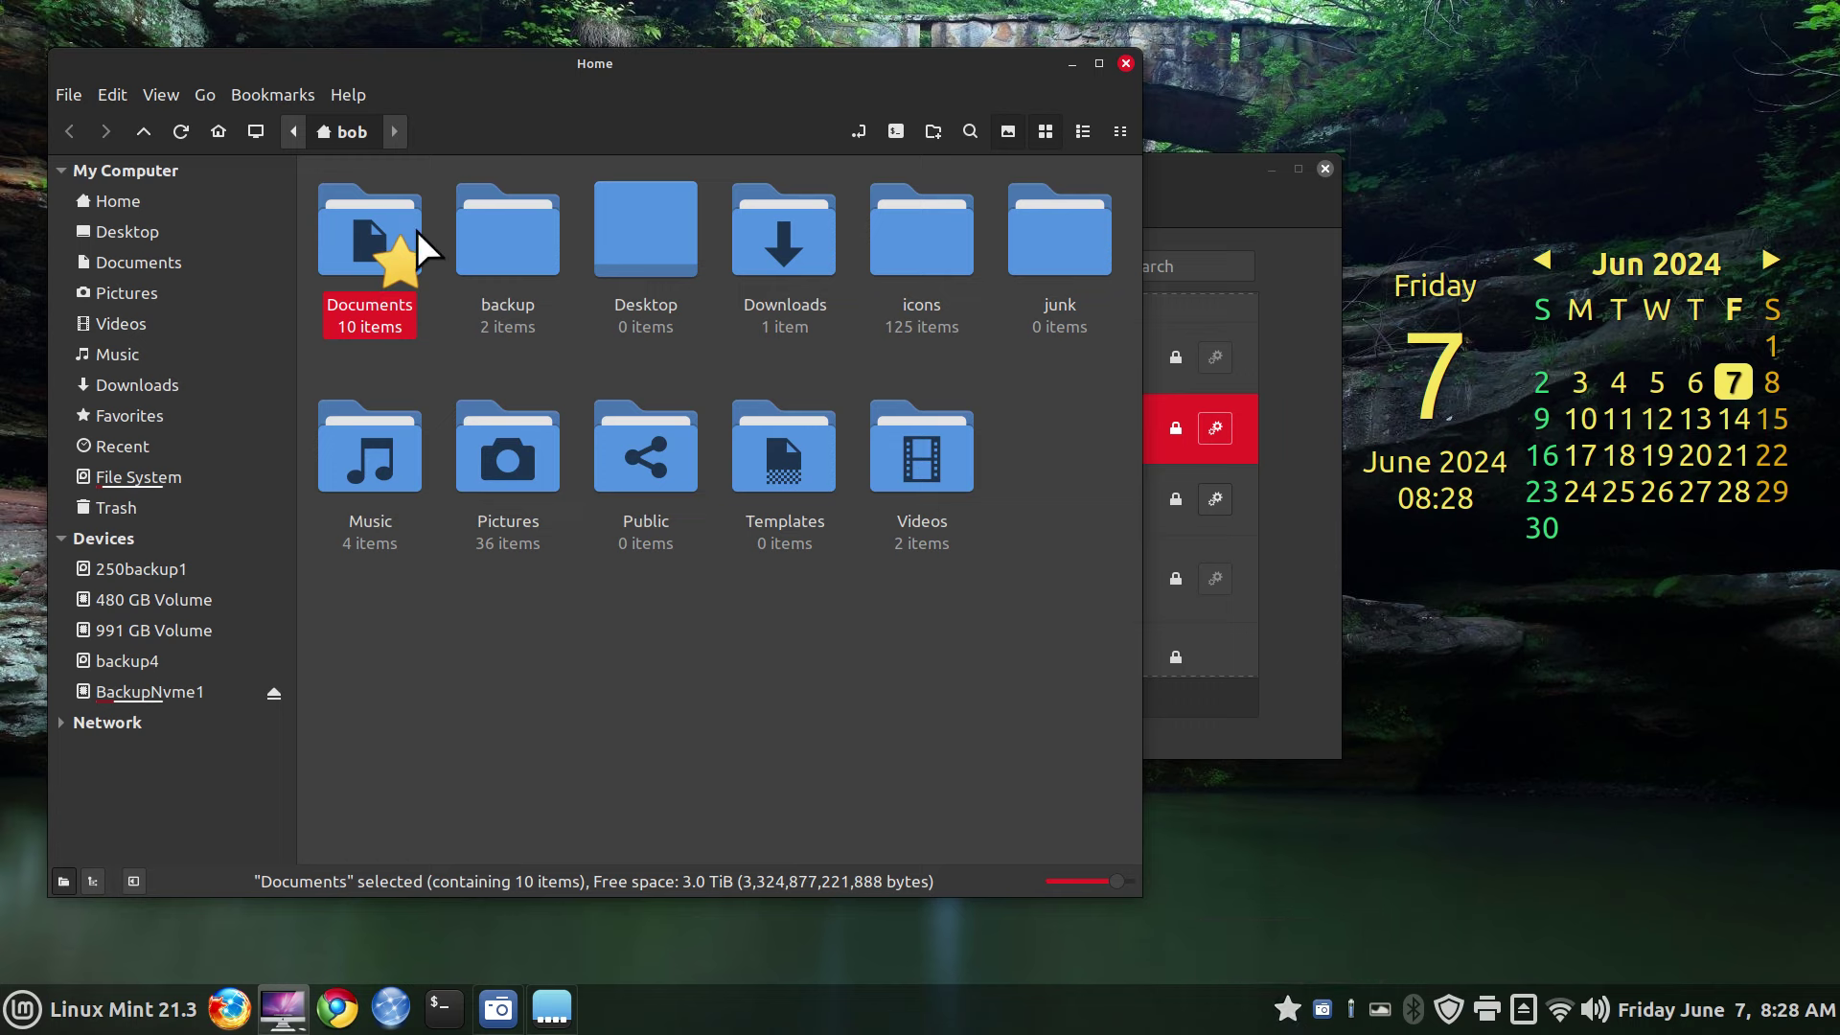
- Remove the Documents folder from the favorites and close the file manager
{"action": "right_click", "coordinate": [376, 215]}
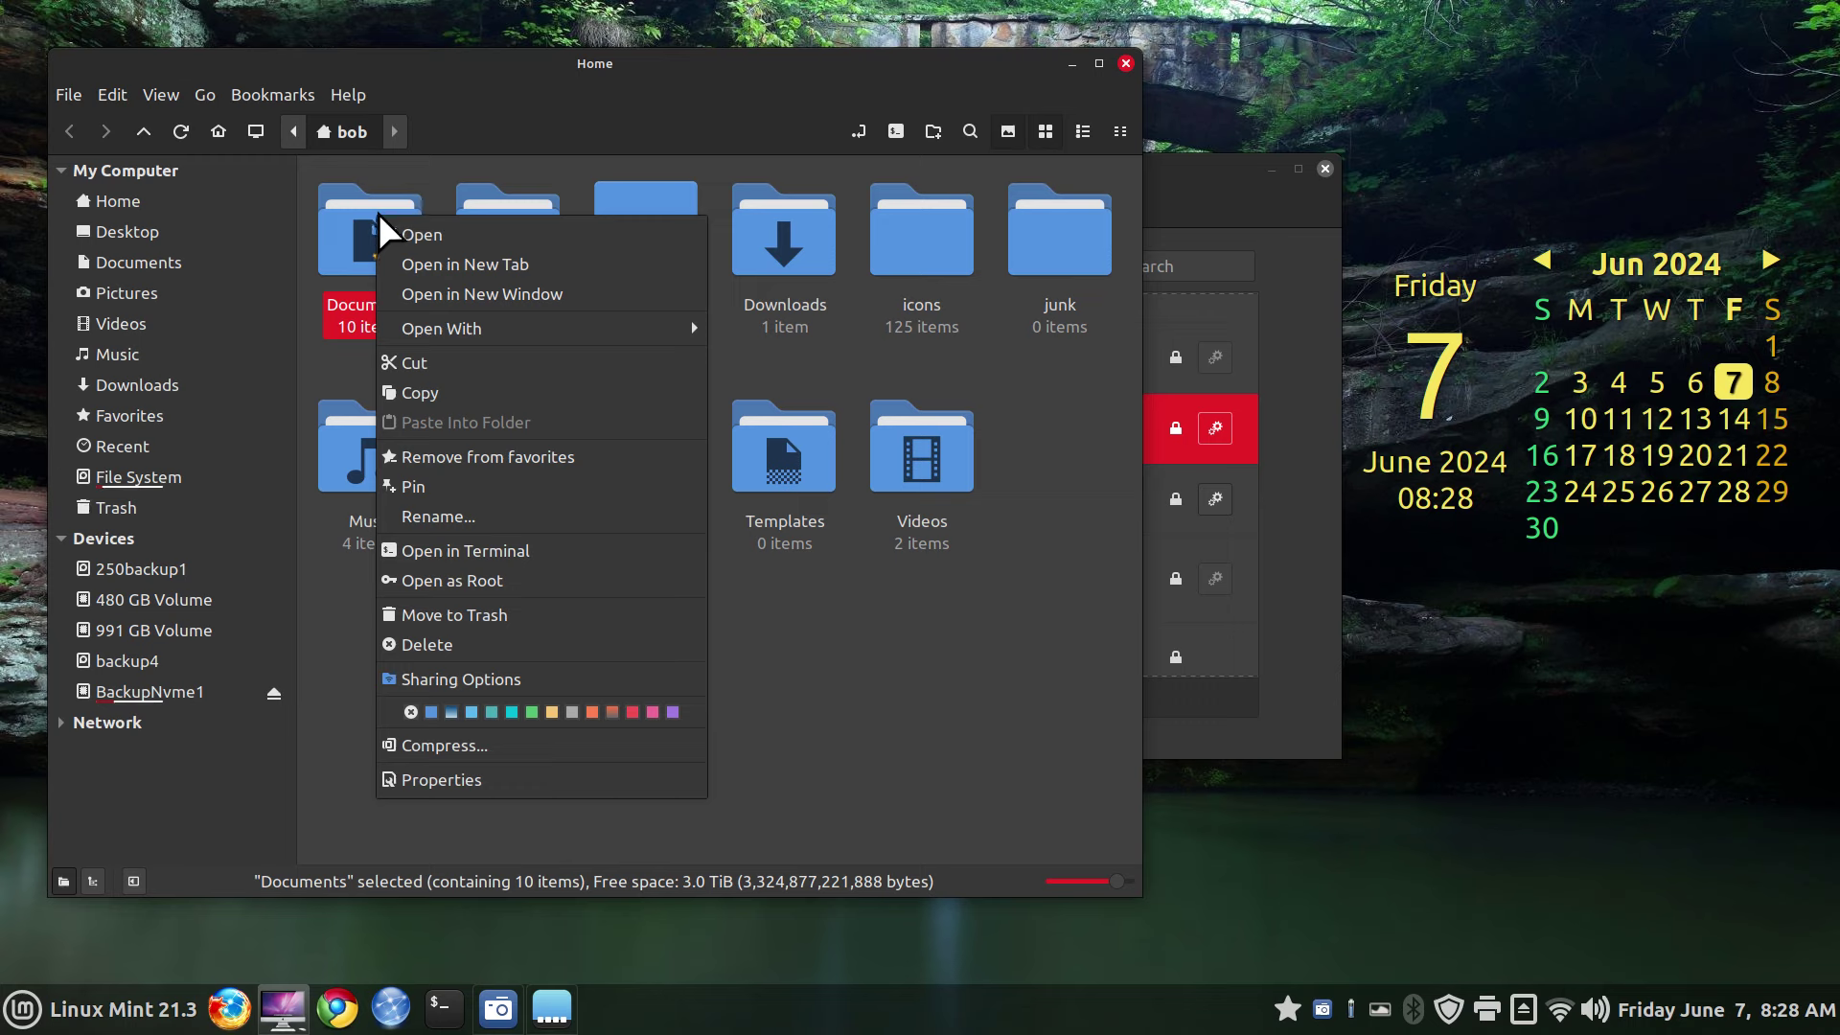
{"action": "left_click", "coordinate": [533, 460]}
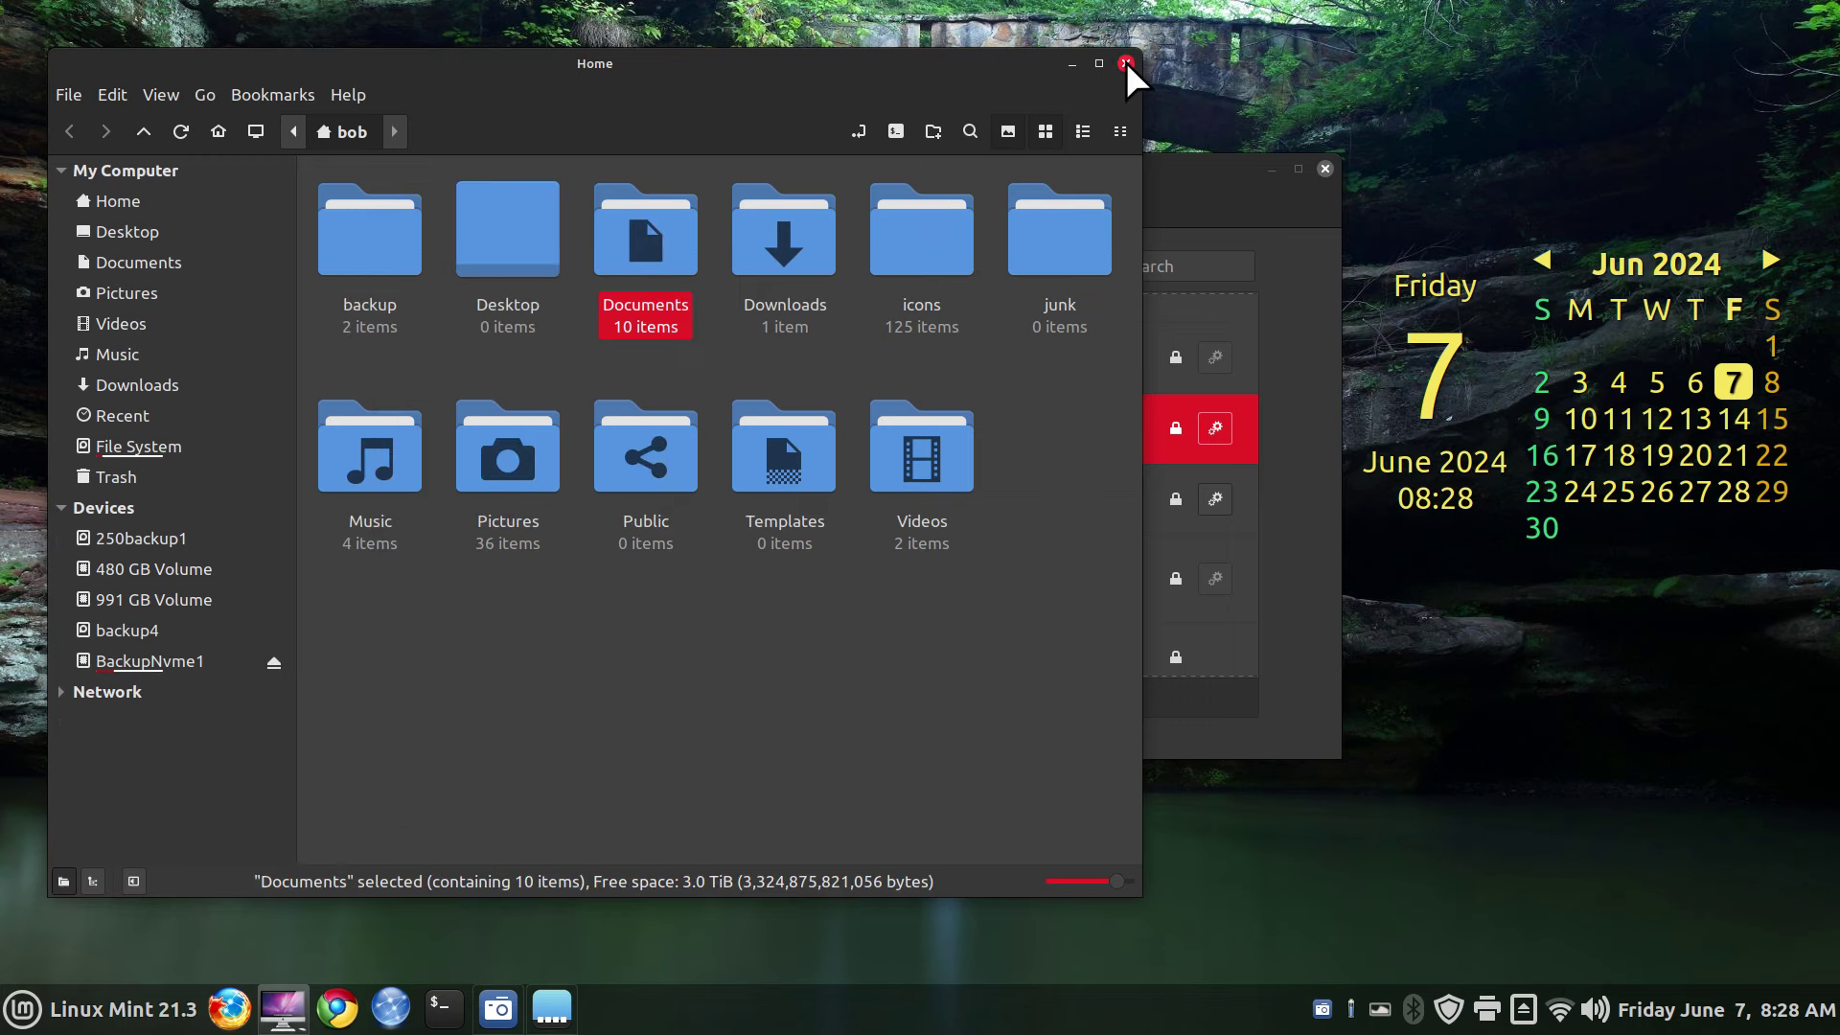
{"action": "left_click", "coordinate": [1125, 64]}
- Add the Cinnamenu and CinnVIIStarkMenu applets to the panel and close the Applets window
{"action": "left_click_drag", "start_coordinate": [1061, 159], "coordinate": [1108, 192]}
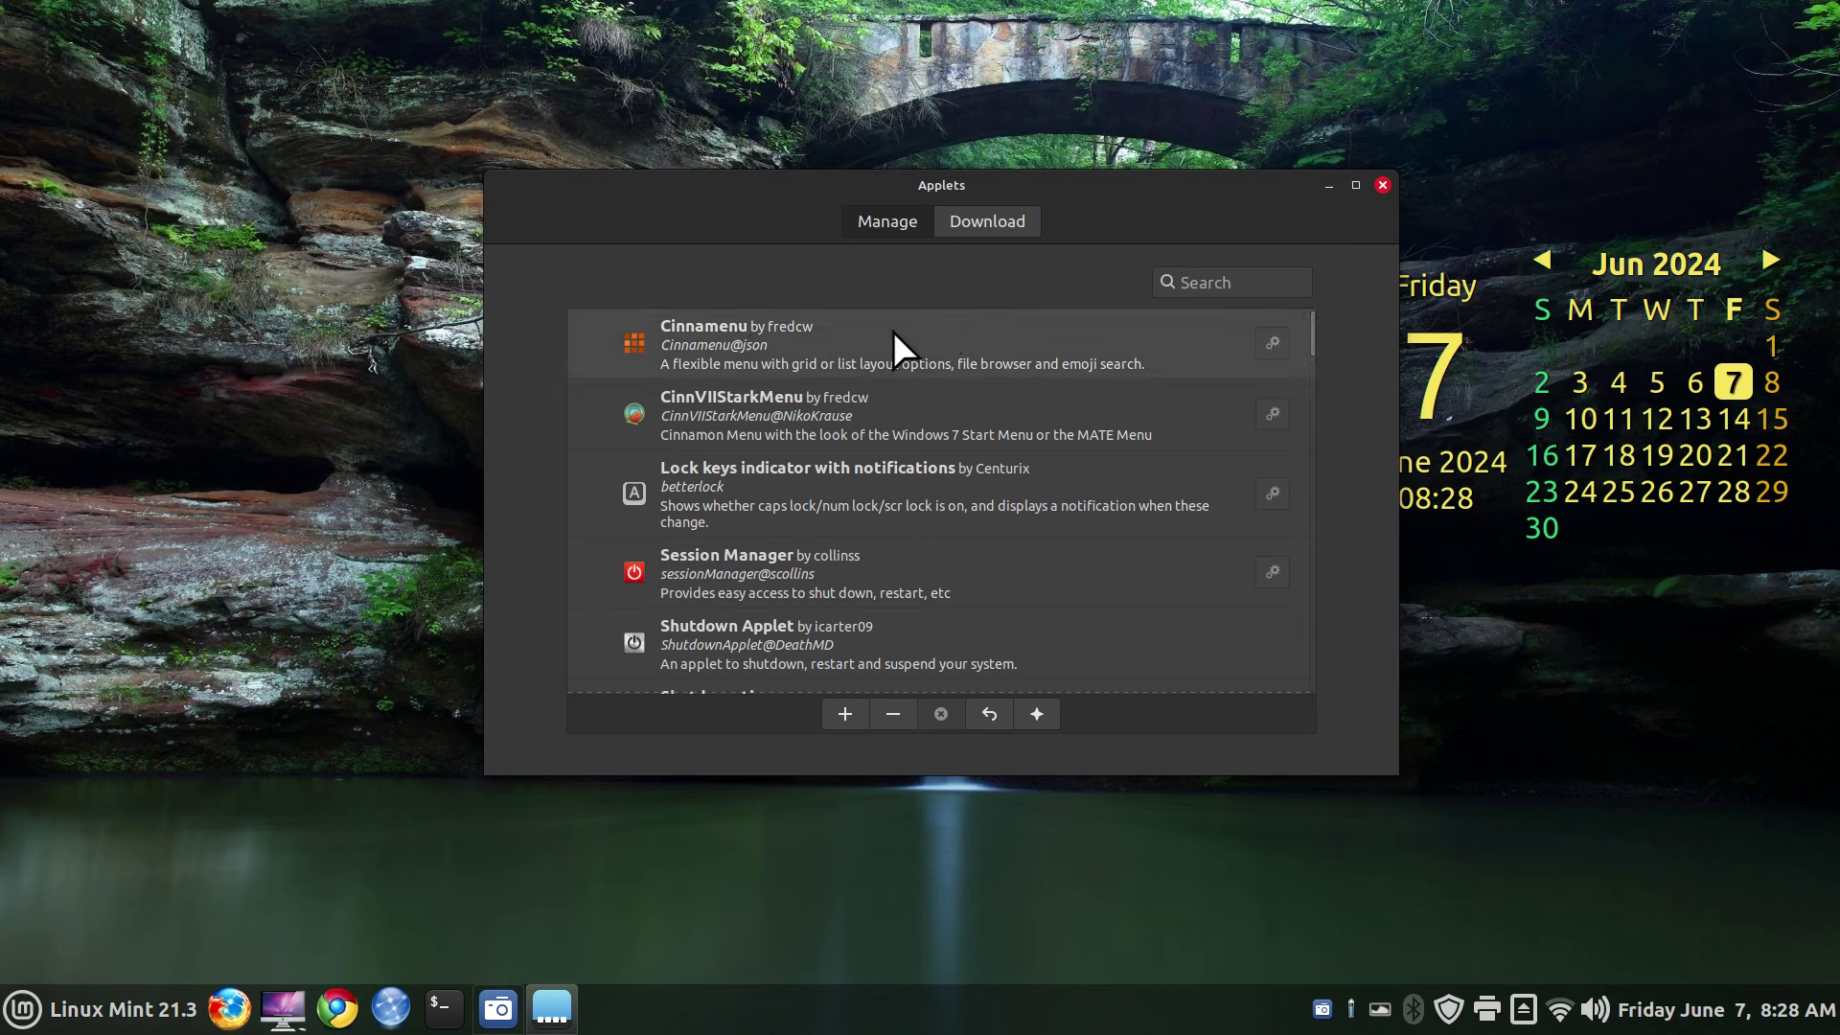
{"action": "left_click", "coordinate": [745, 336]}
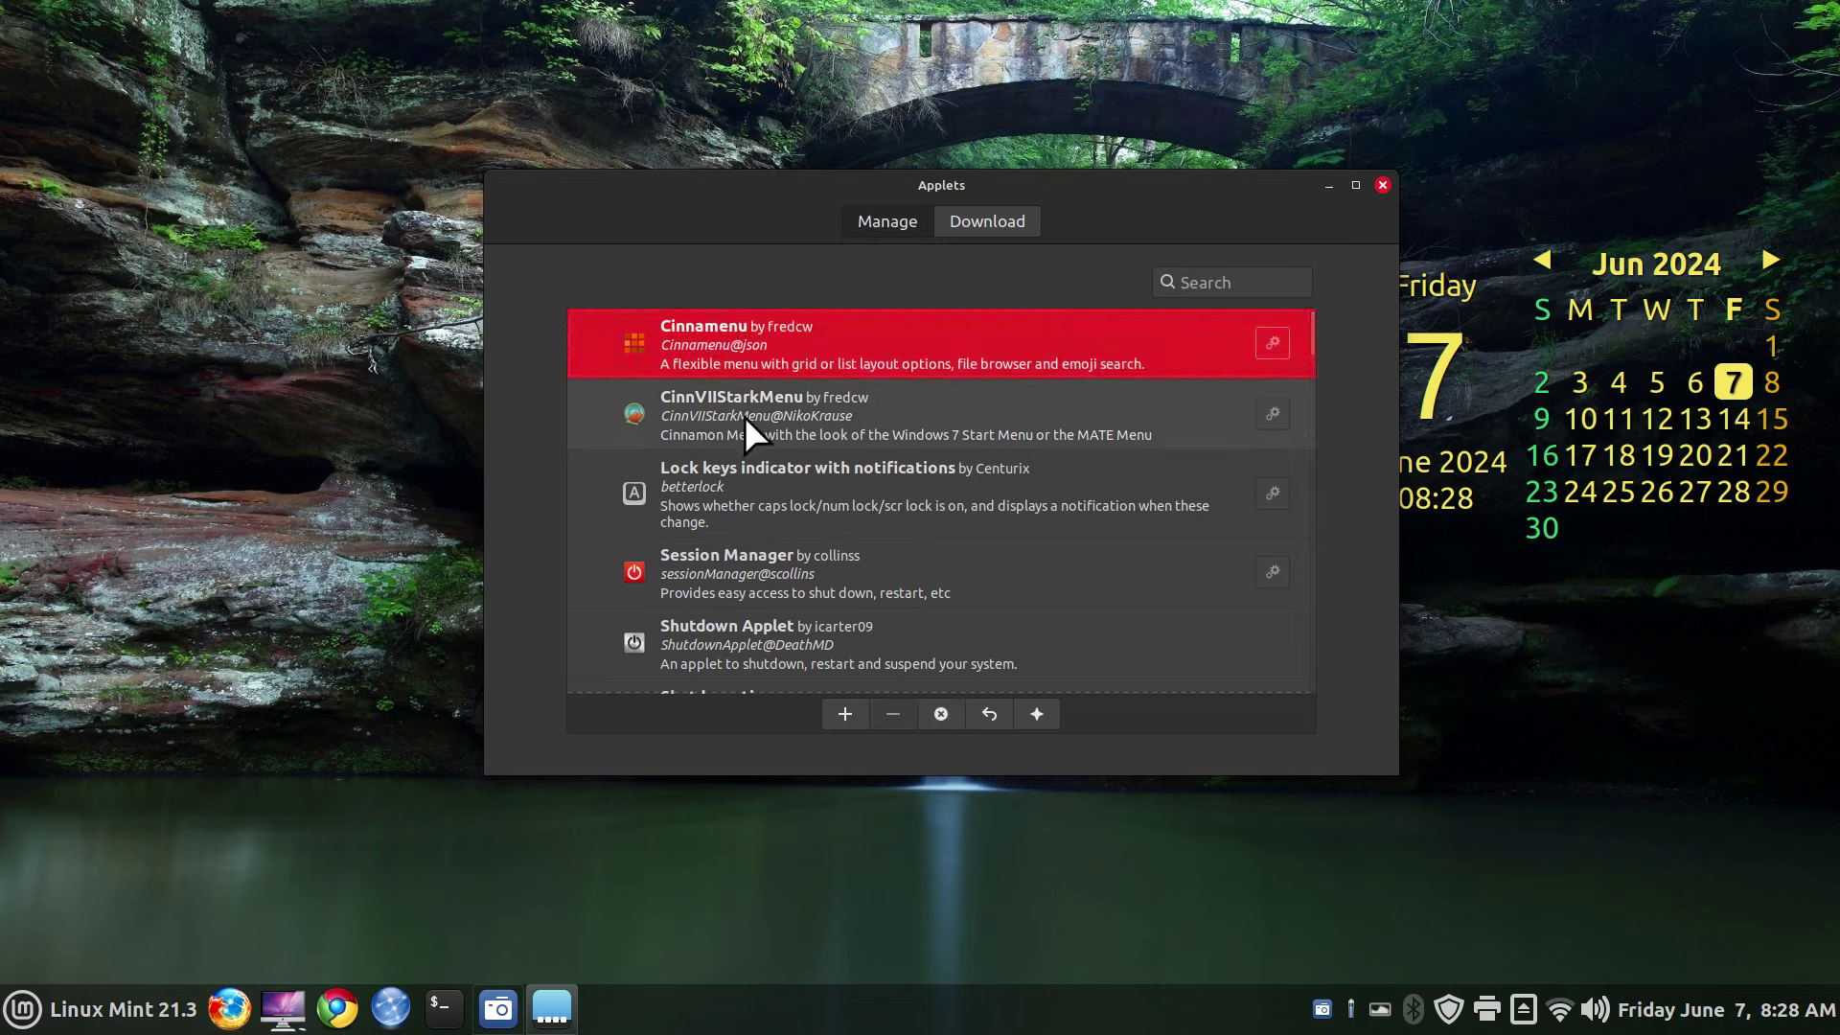
{"action": "left_click", "coordinate": [834, 717]}
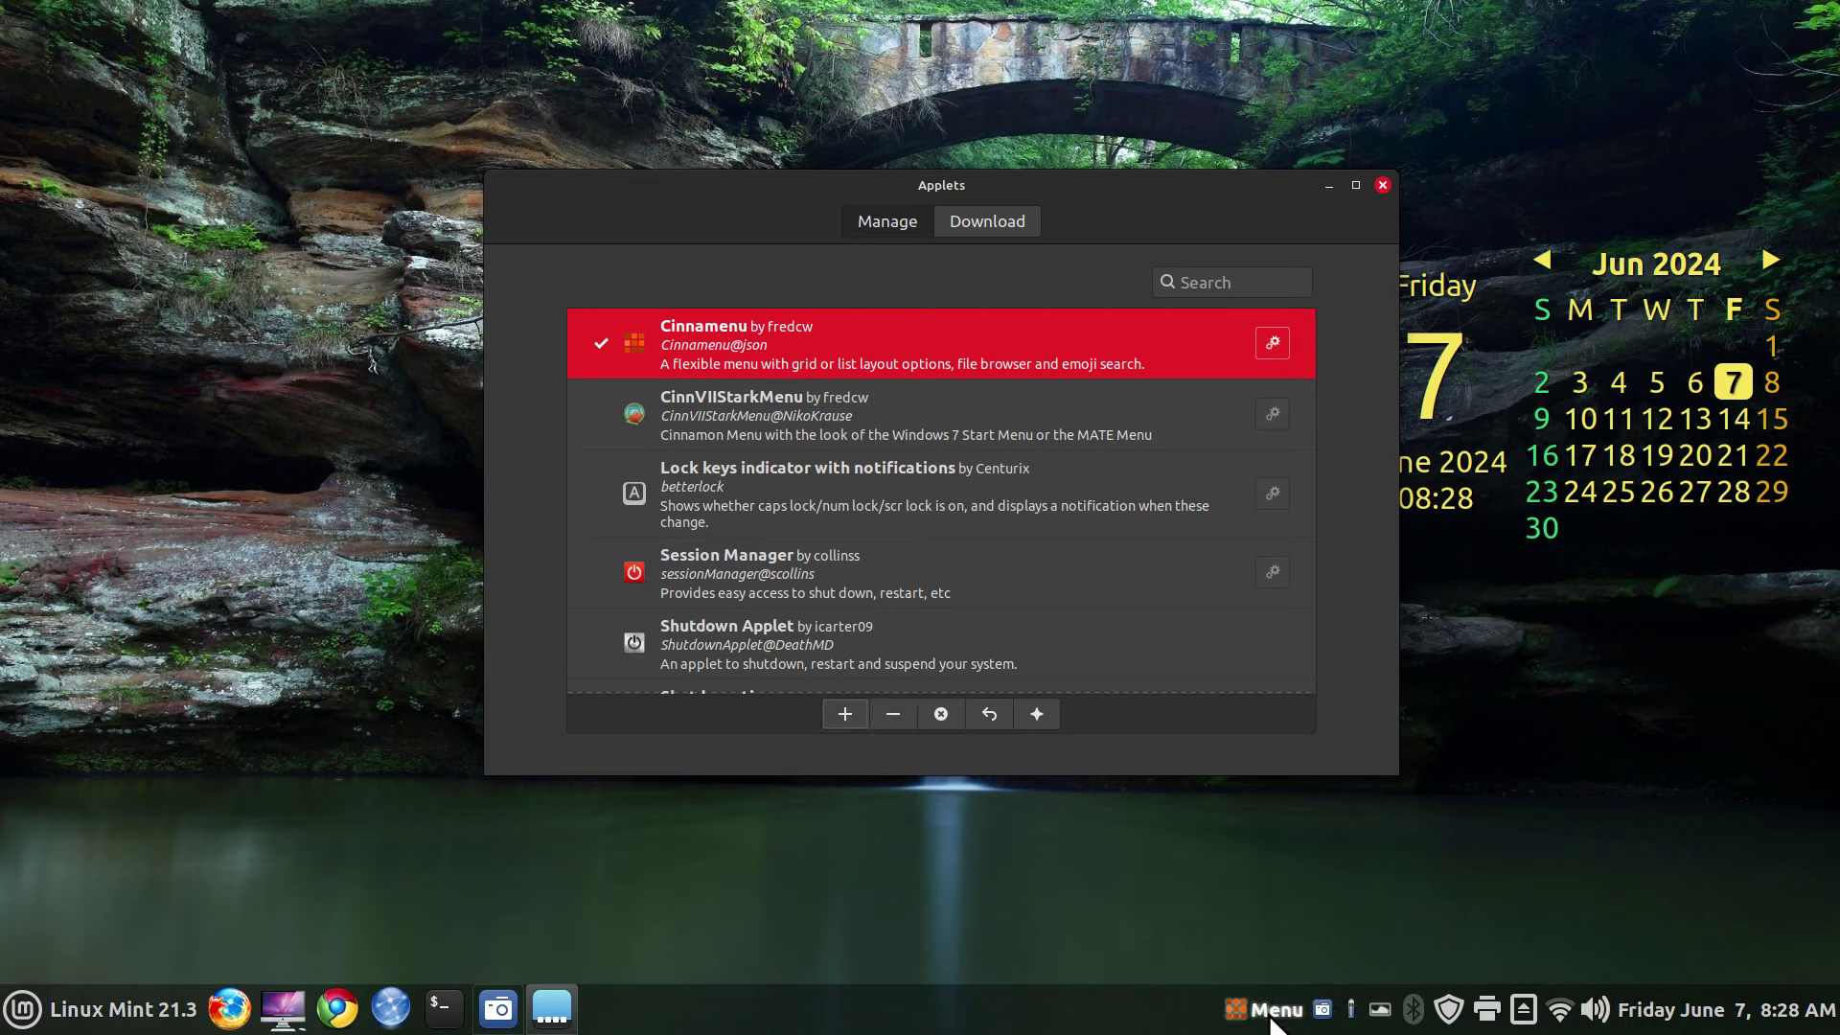
{"action": "left_click", "coordinate": [761, 414]}
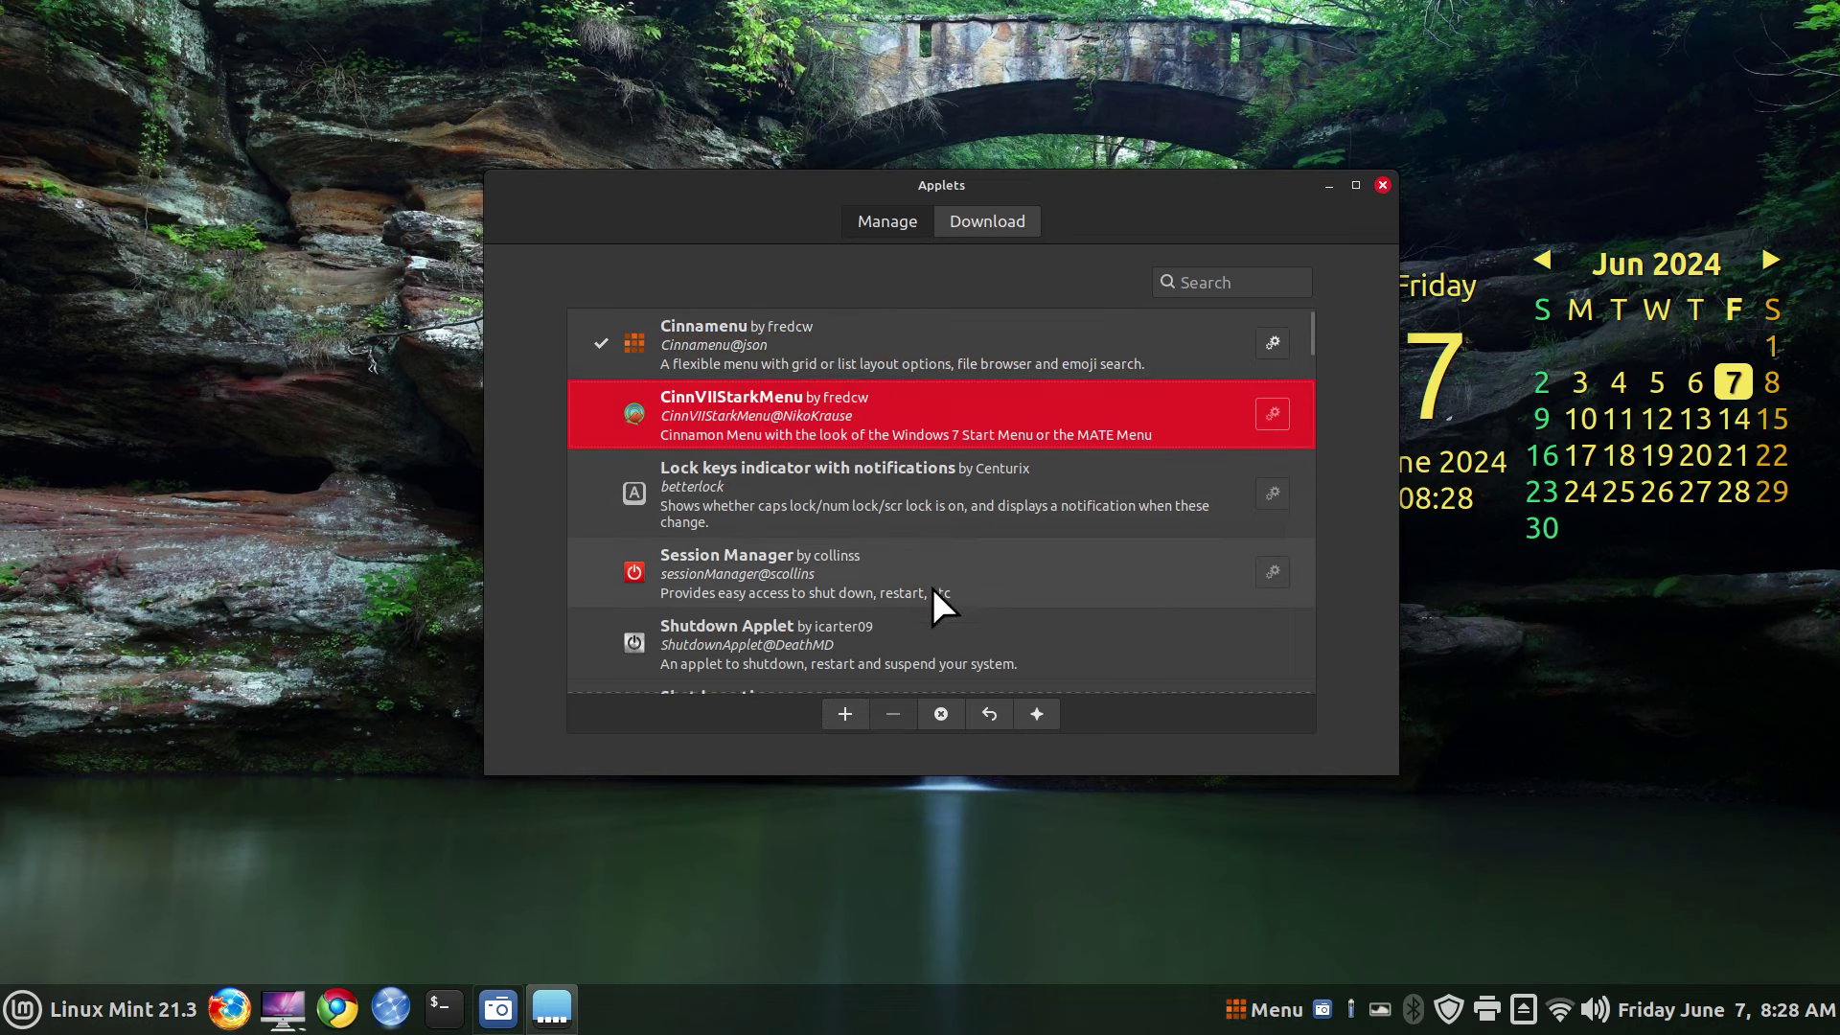
{"action": "left_click", "coordinate": [837, 707]}
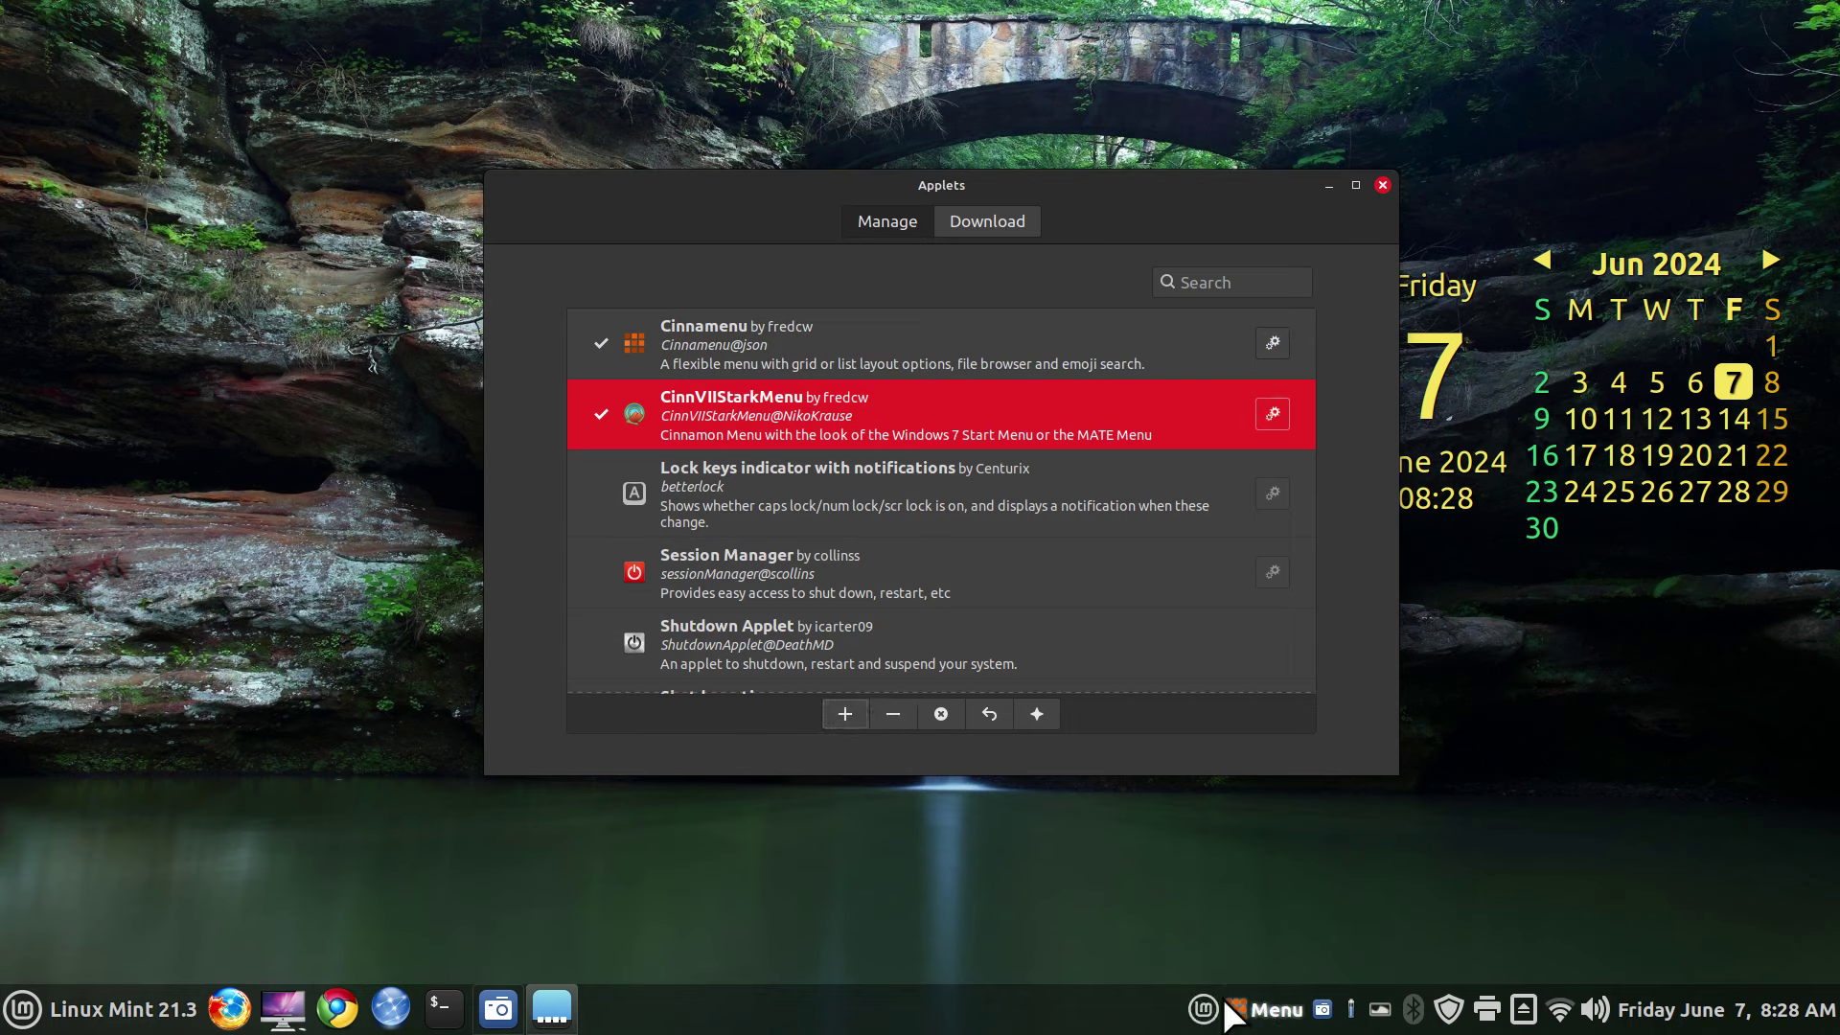
{"action": "left_click", "coordinate": [1382, 184]}
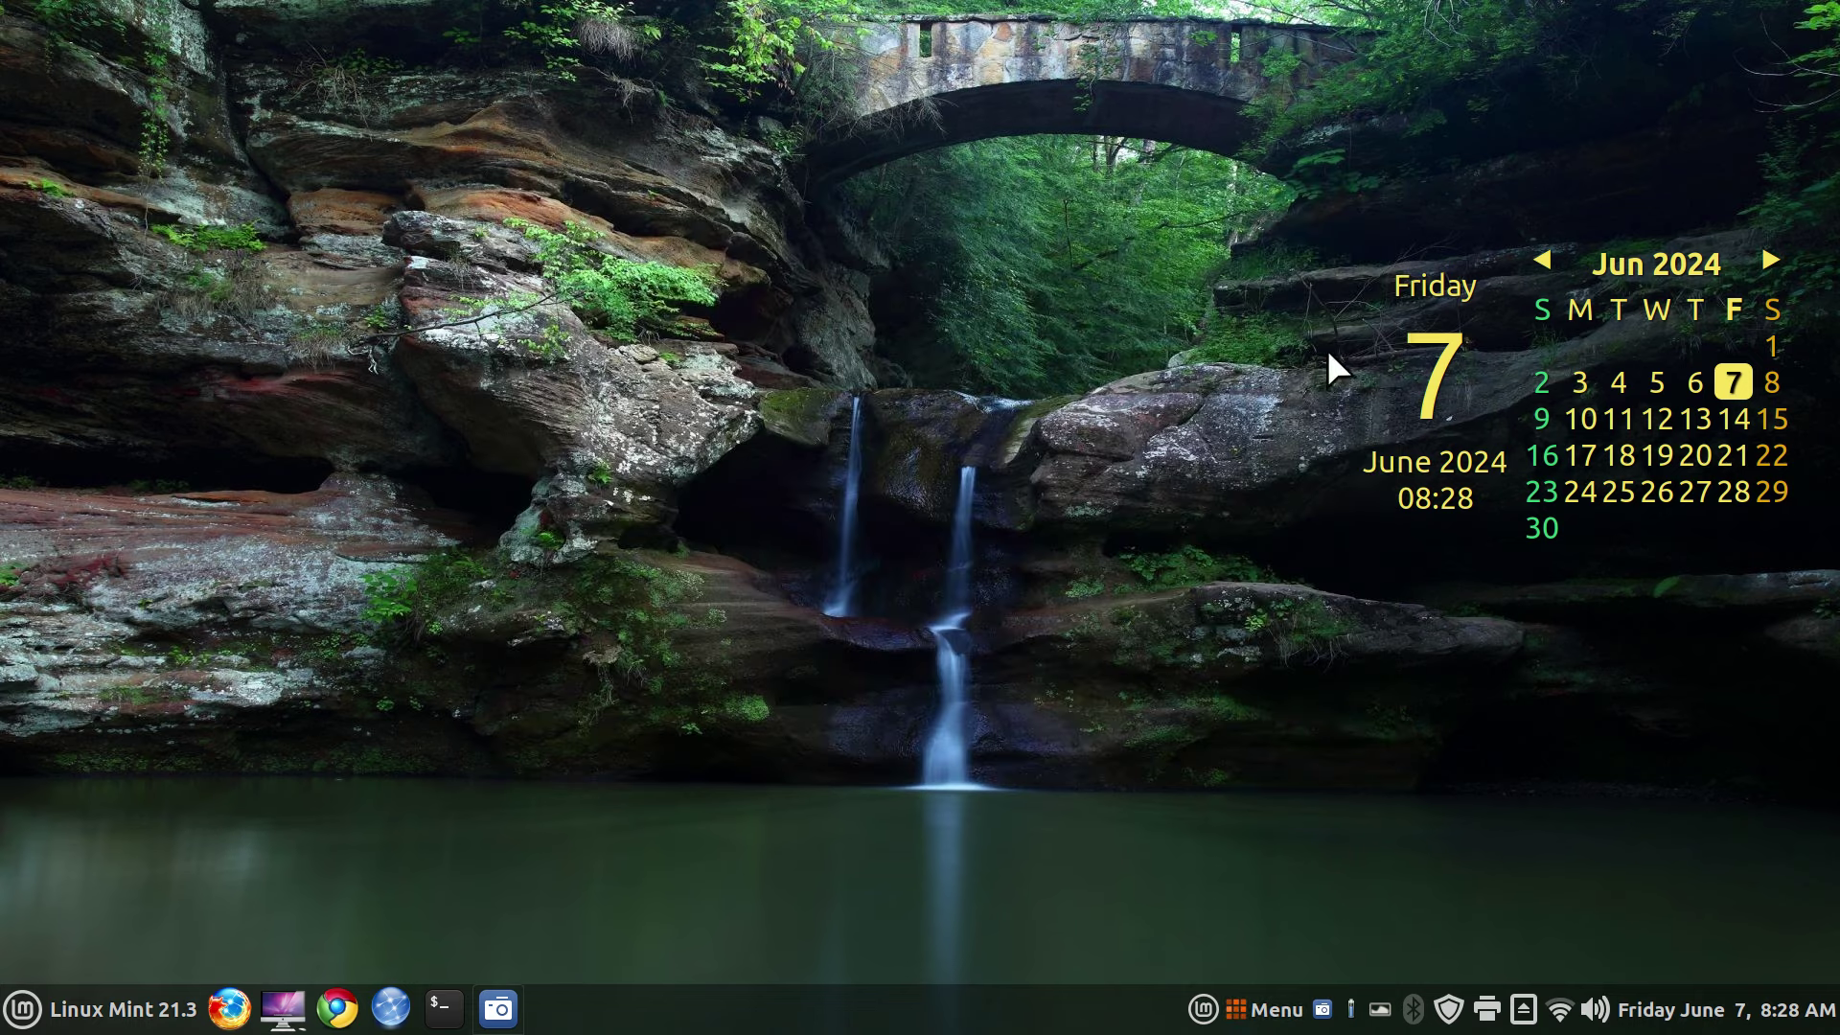
- Examine the context options of the CinnVIIStarkMenu and Cinnamenu applets on the panel, leaving both applets in place
{"action": "right_click", "coordinate": [1231, 1011]}
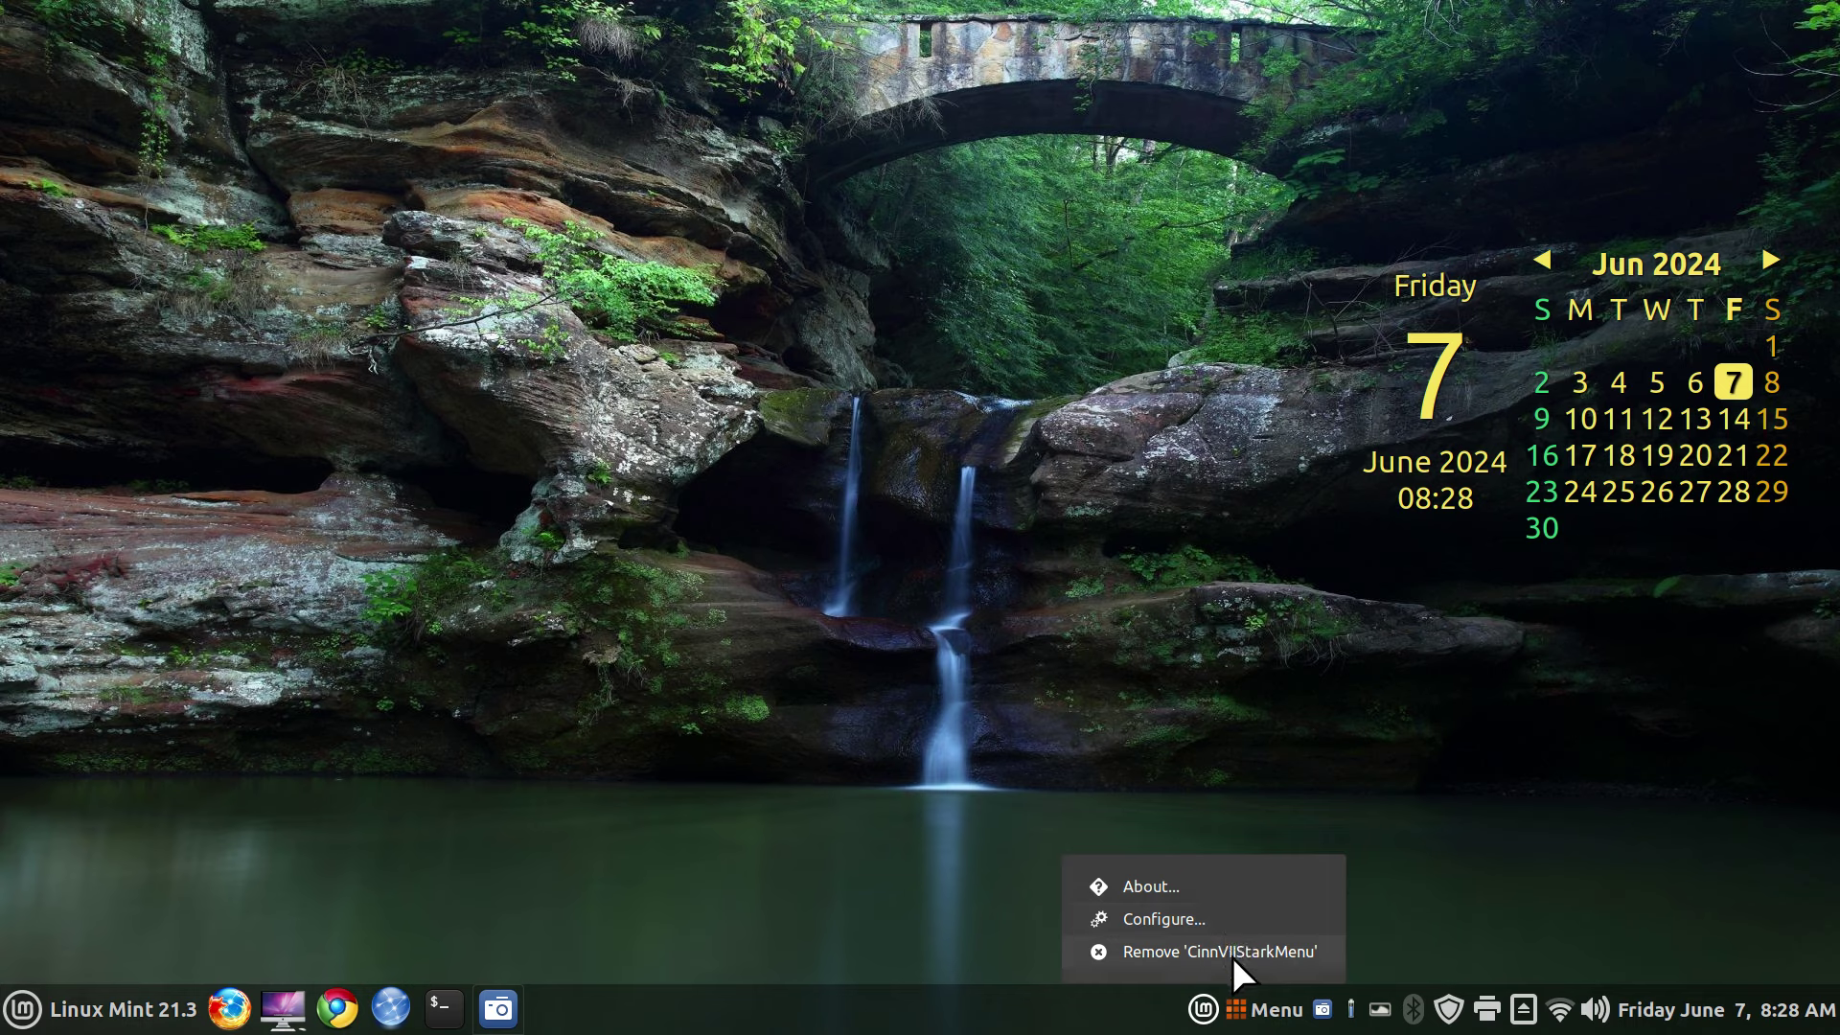
{"action": "left_click", "coordinate": [1234, 953]}
{"action": "right_click", "coordinate": [1263, 1011]}
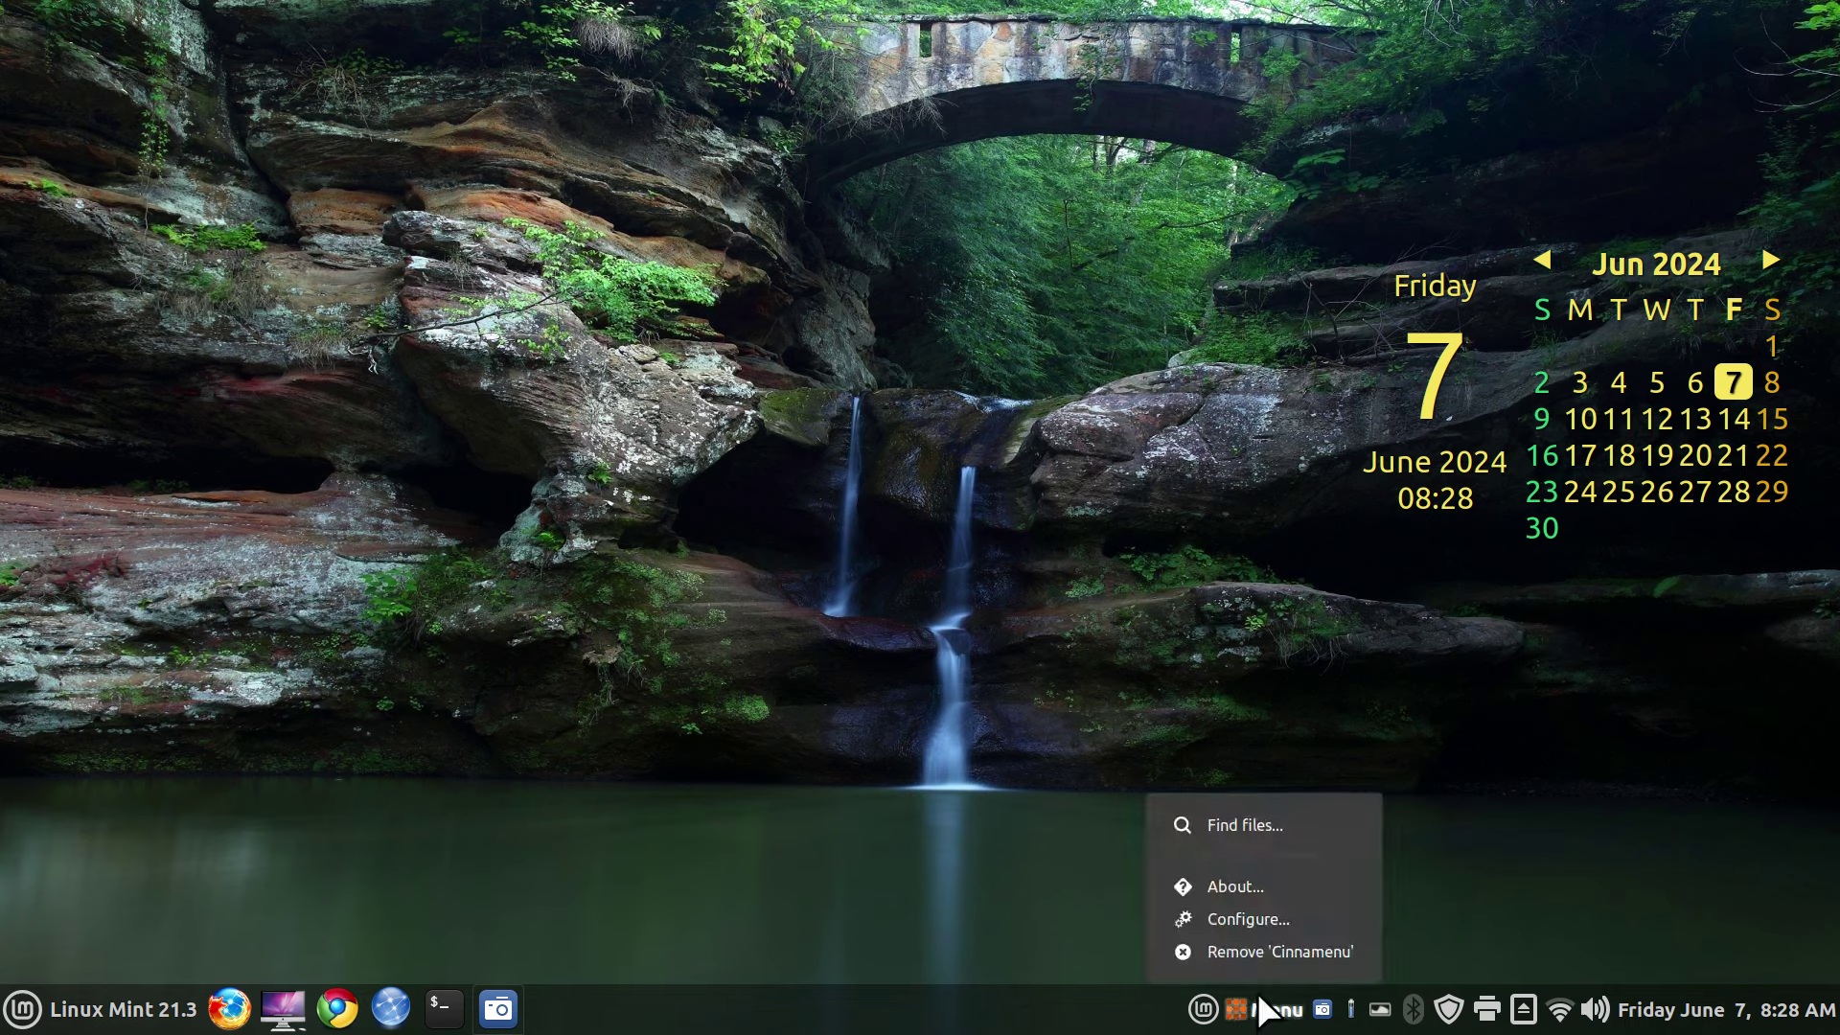
{"action": "left_click", "coordinate": [1025, 852]}
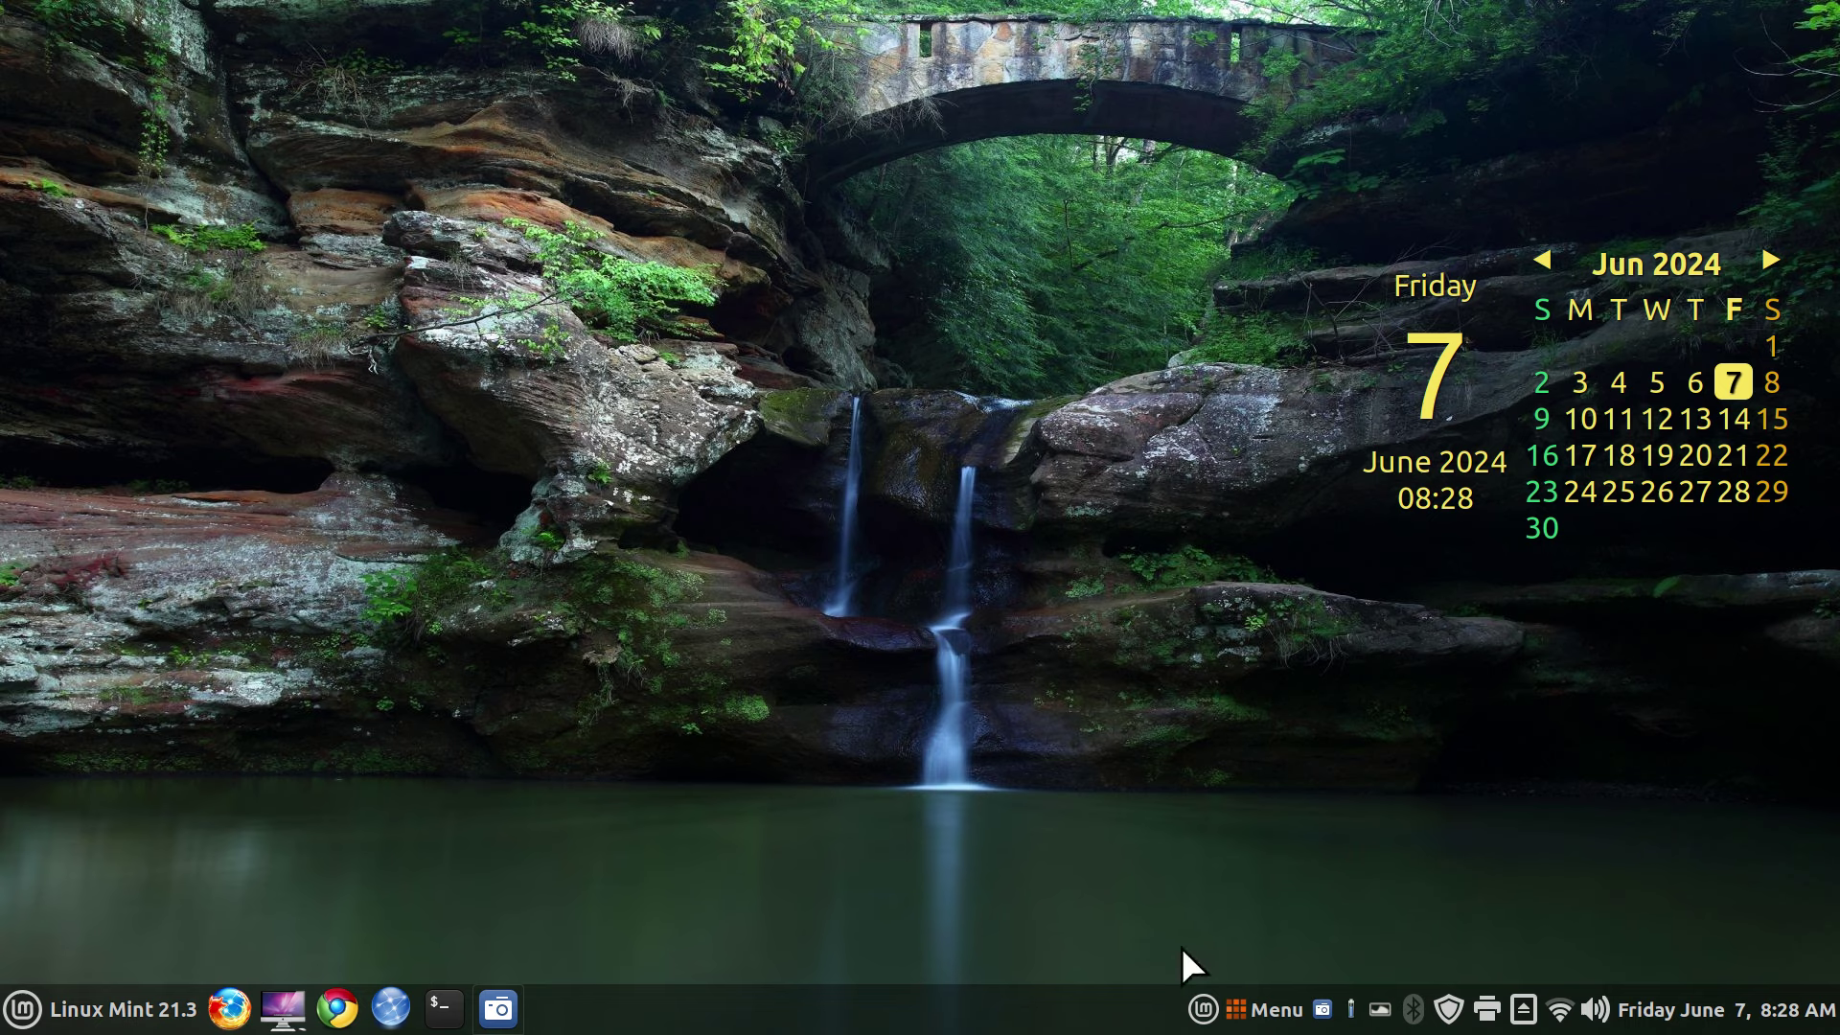
- Open the Cinnamenu applet's menu from the panel twice, dismissing it each time
{"action": "left_click", "coordinate": [1236, 1016]}
{"action": "left_click", "coordinate": [652, 720]}
{"action": "left_click", "coordinate": [1236, 1018]}
{"action": "left_click", "coordinate": [818, 795]}
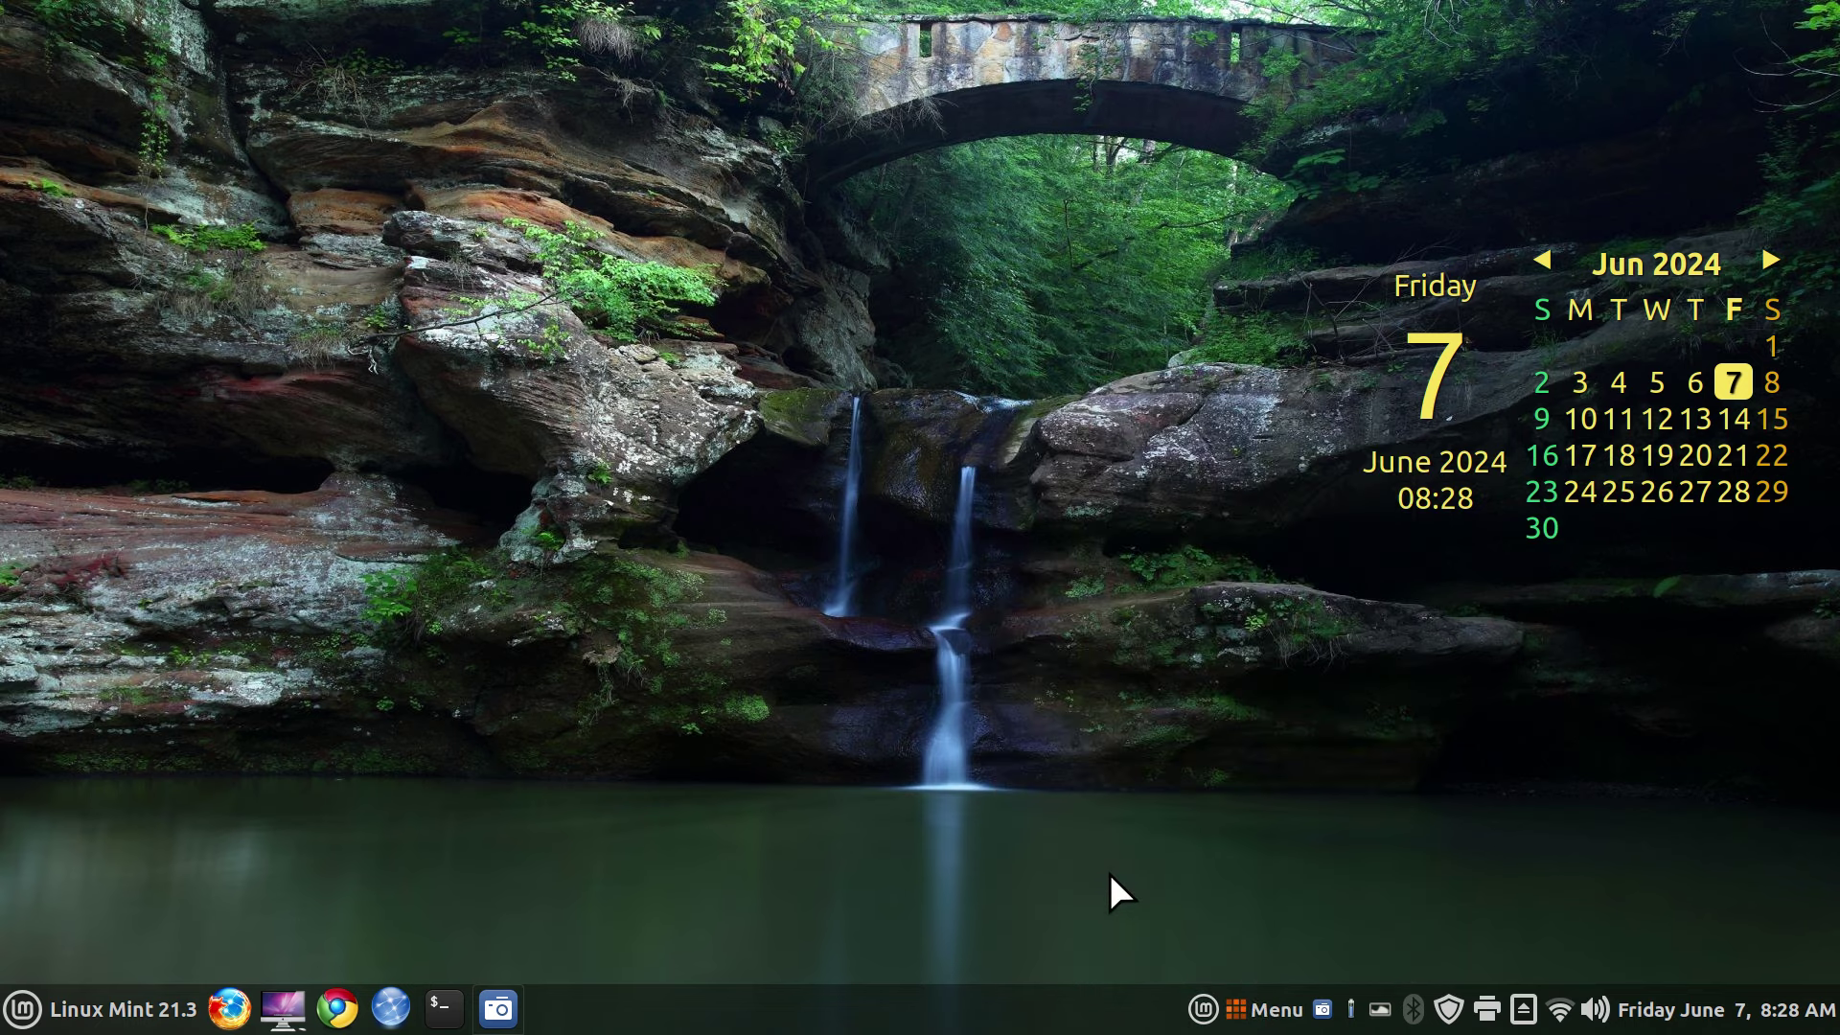